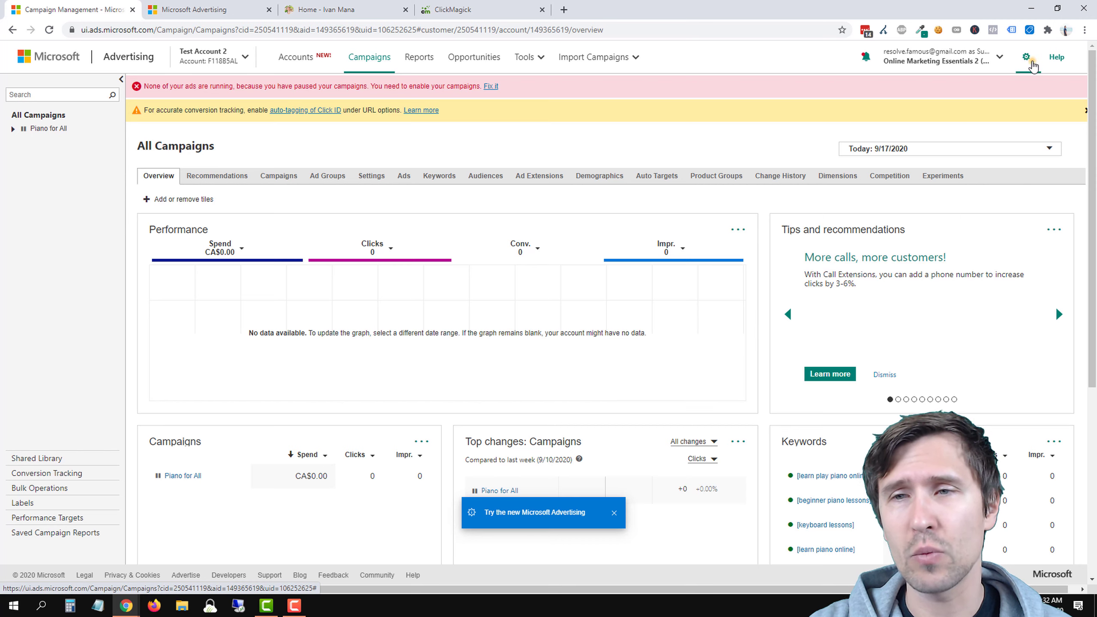
# Switch to the new Microsoft Advertising interface and view the tools it offers.
pyautogui.click(1027, 57)
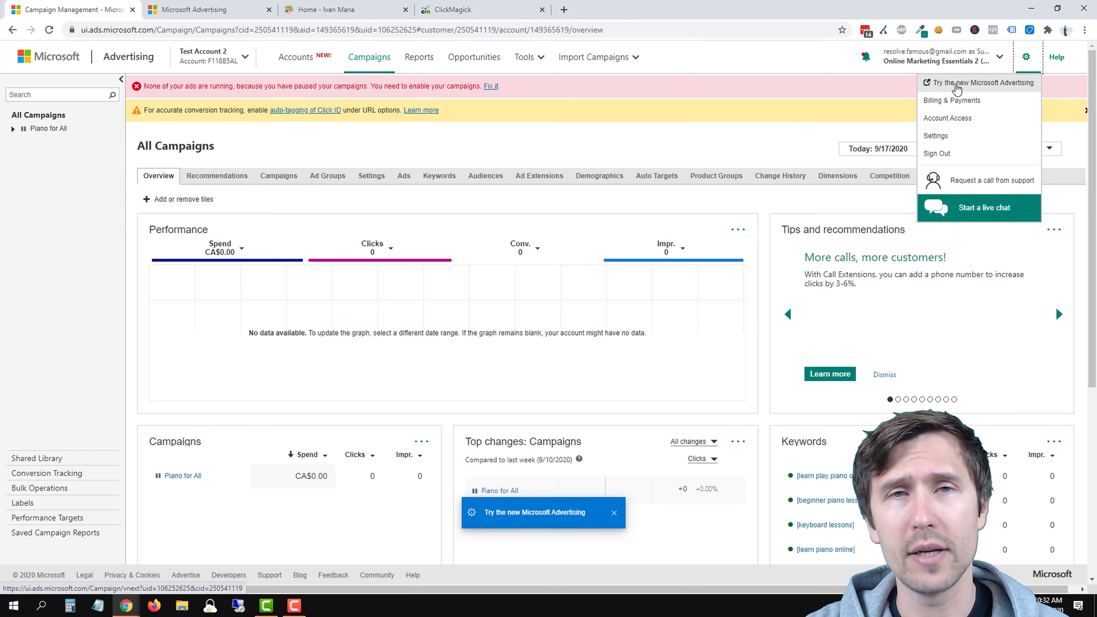
pyautogui.click(957, 89)
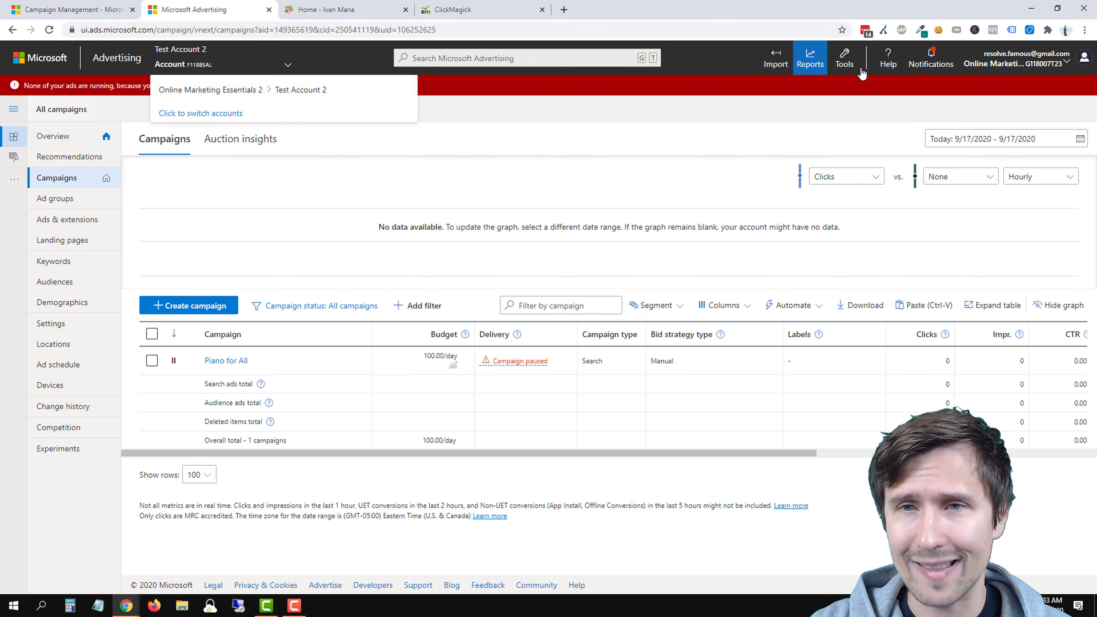
pyautogui.click(844, 63)
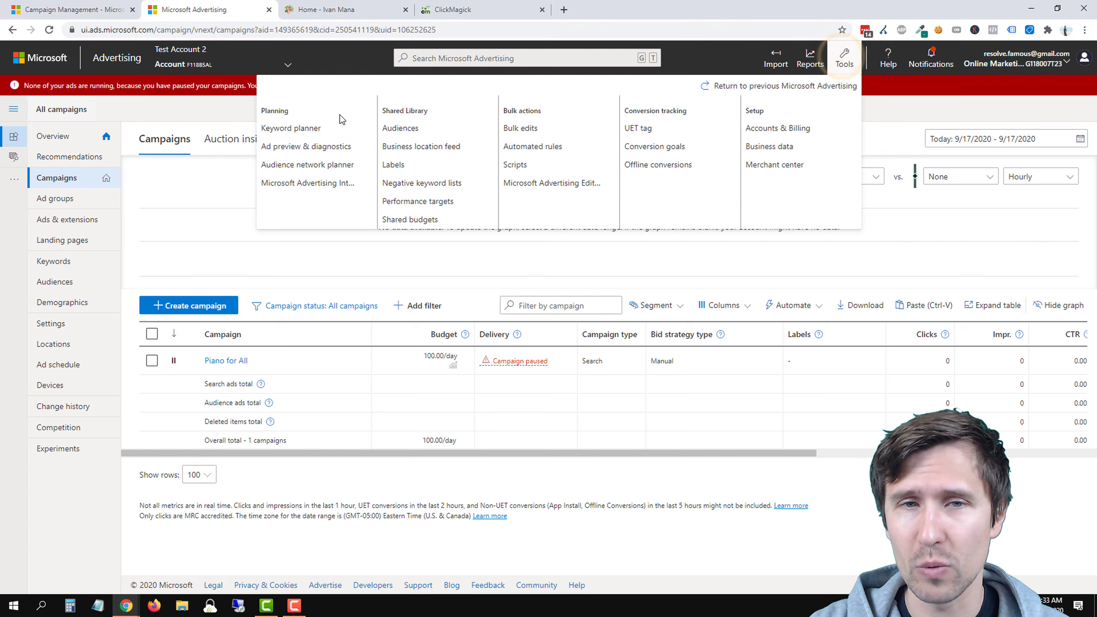
pyautogui.click(692, 58)
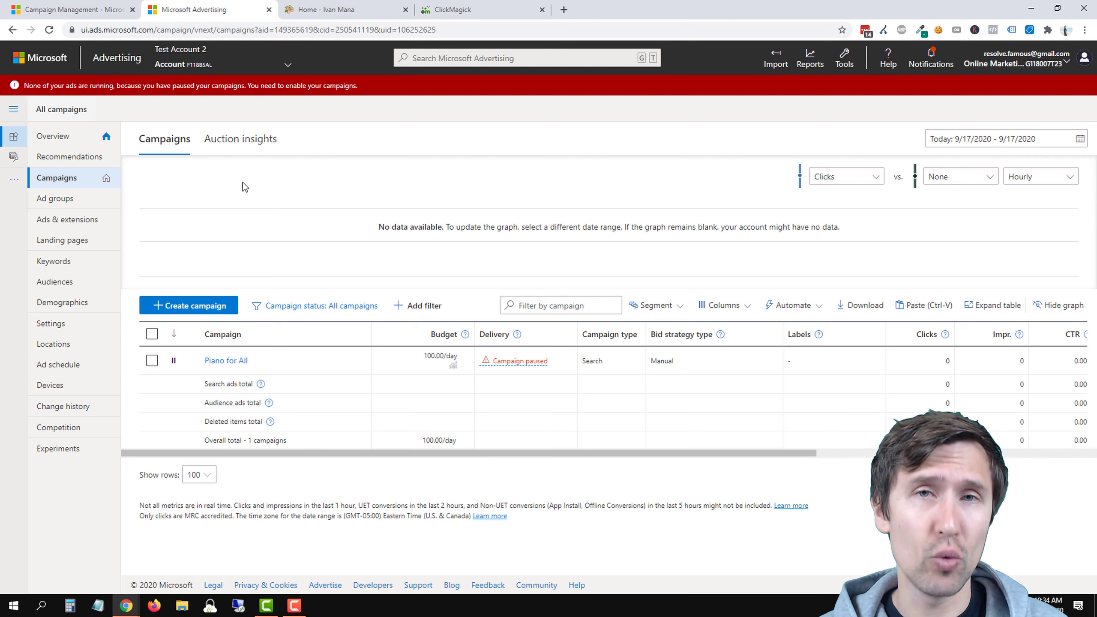
# Start creating a campaign with the goal "Visits to my website" and Search ads as the ad type.
pyautogui.click(52, 184)
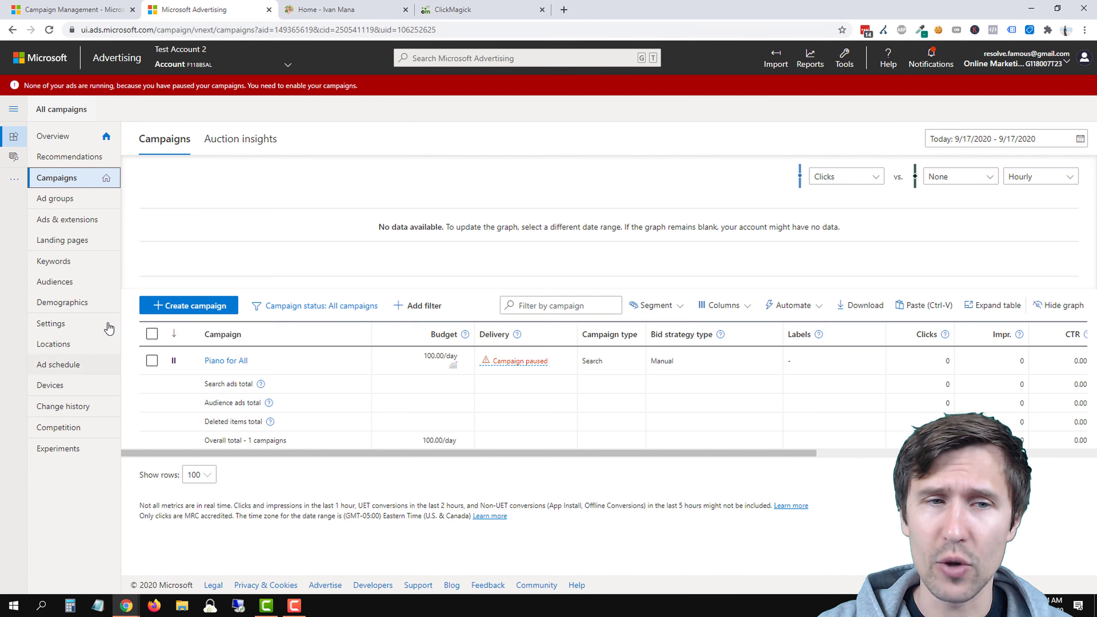
pyautogui.click(175, 312)
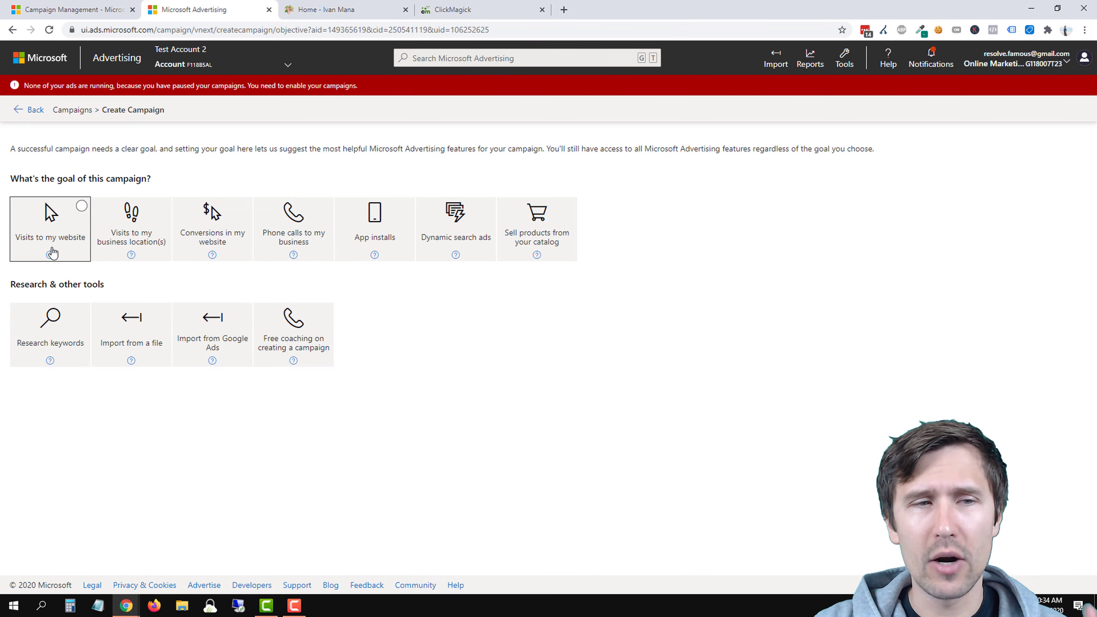
pyautogui.click(52, 252)
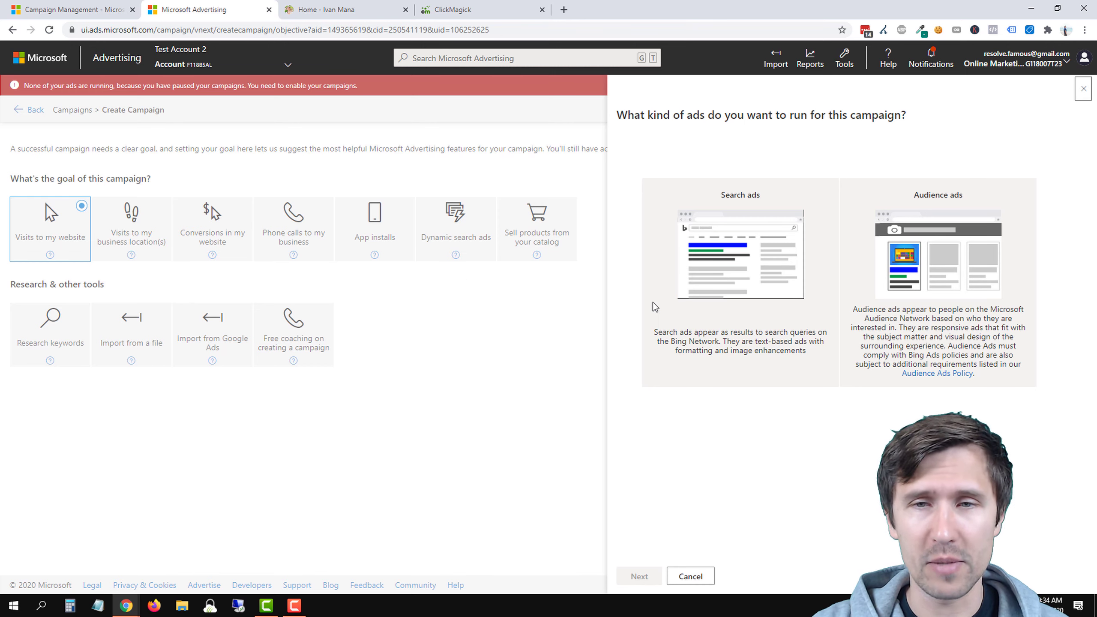
pyautogui.click(725, 297)
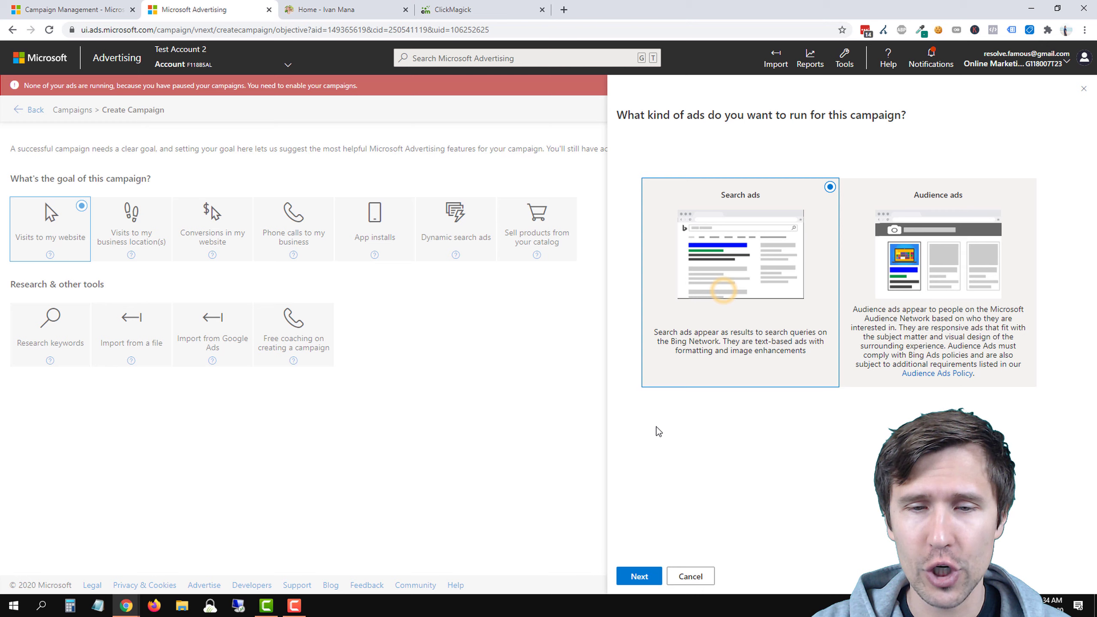
pyautogui.click(643, 575)
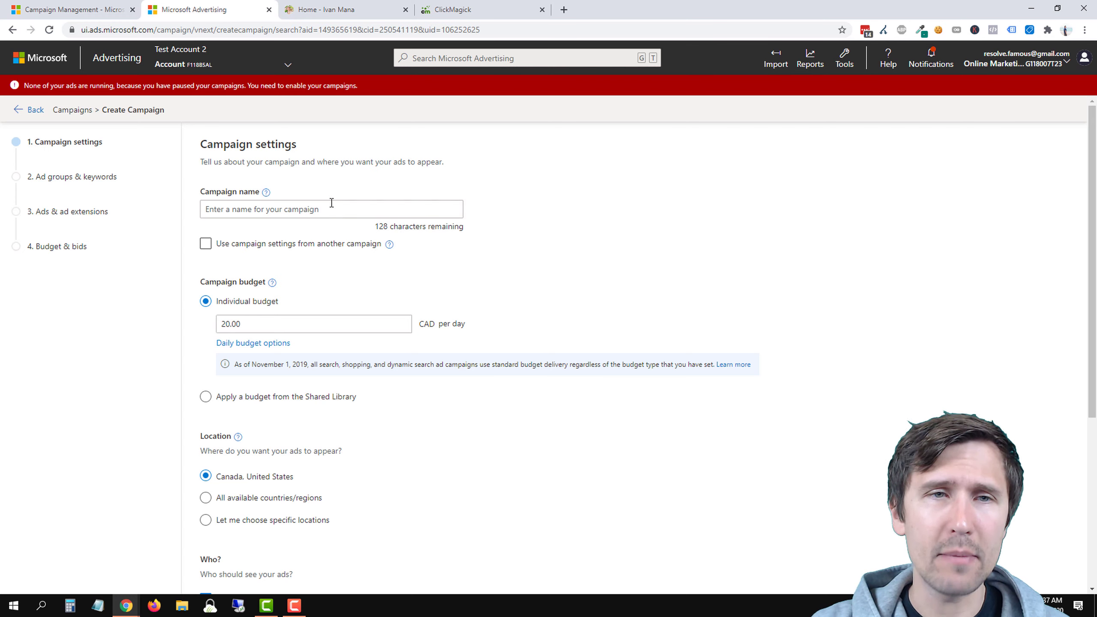
# Name the campaign "Free Affiliate Guide", after glancing at the free guide offer on the website's home page.
pyautogui.click(320, 9)
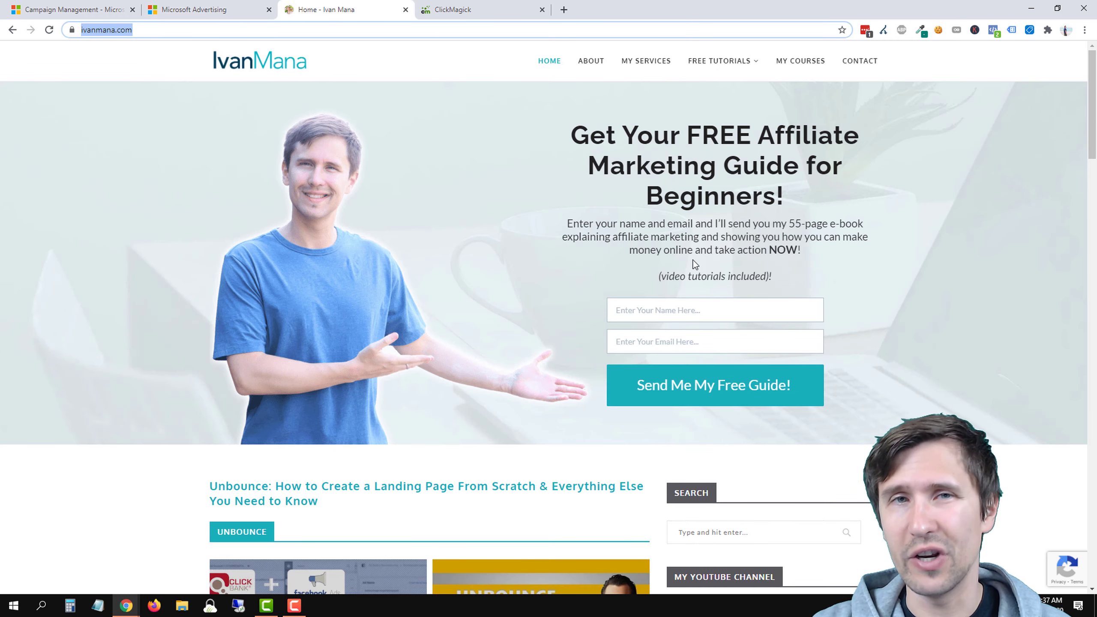
pyautogui.click(204, 9)
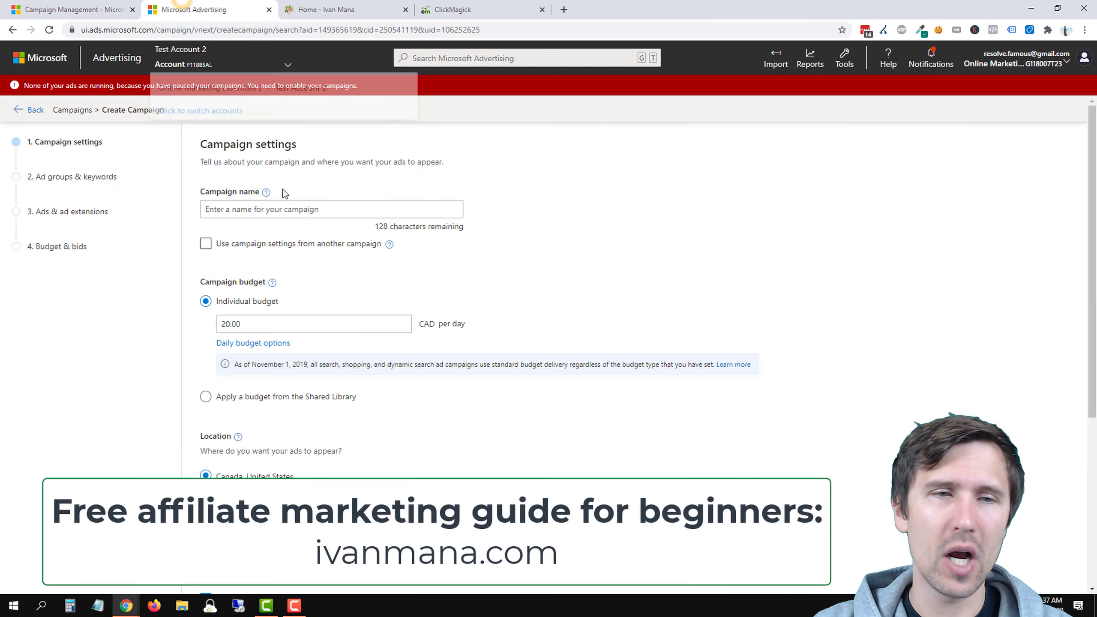
pyautogui.click(289, 209)
pyautogui.write('Free A')
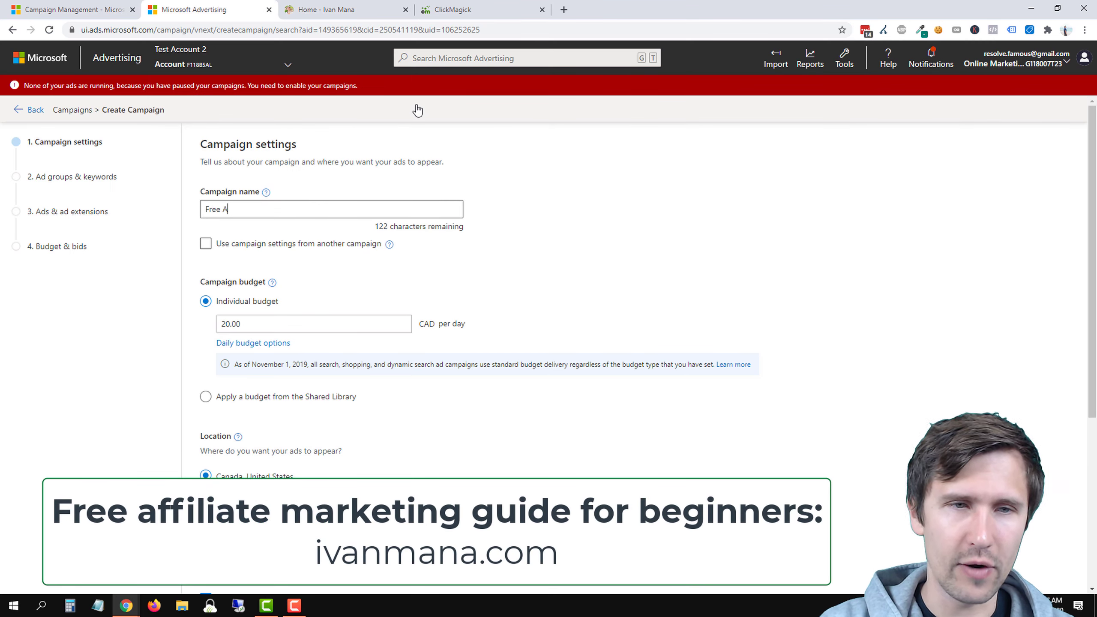
pyautogui.write('ffiliate Guide')
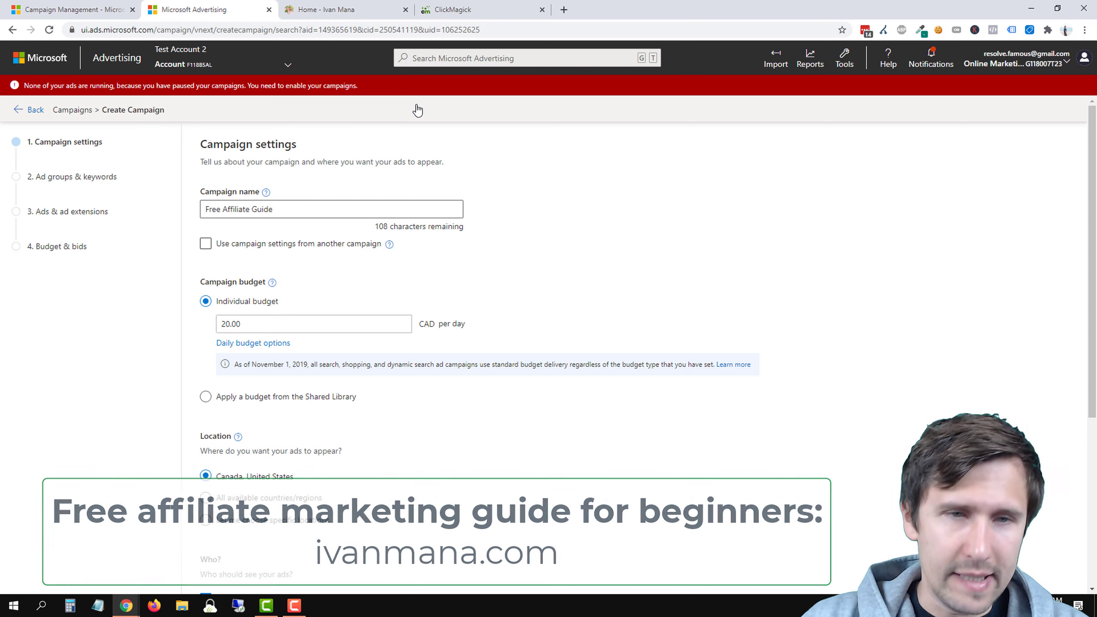
pyautogui.click(274, 248)
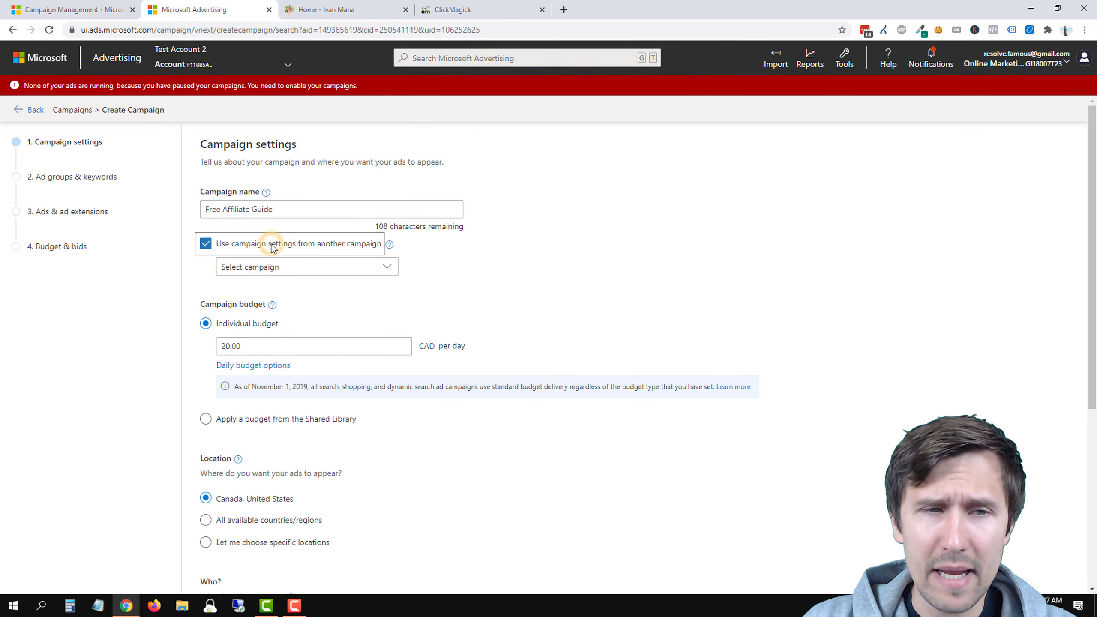
pyautogui.click(280, 267)
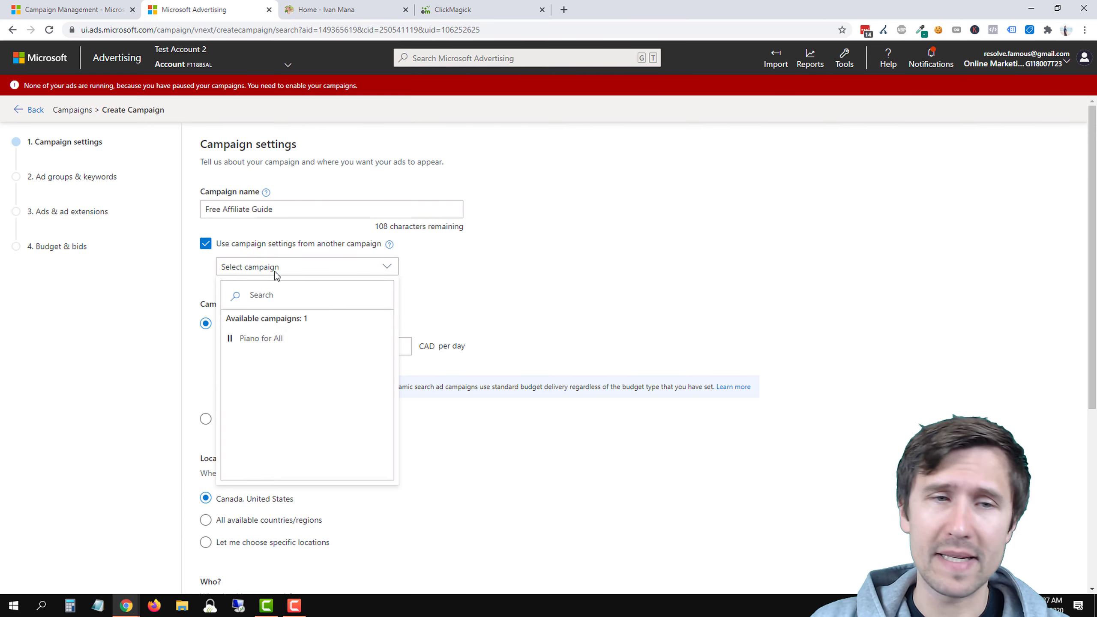
pyautogui.click(204, 244)
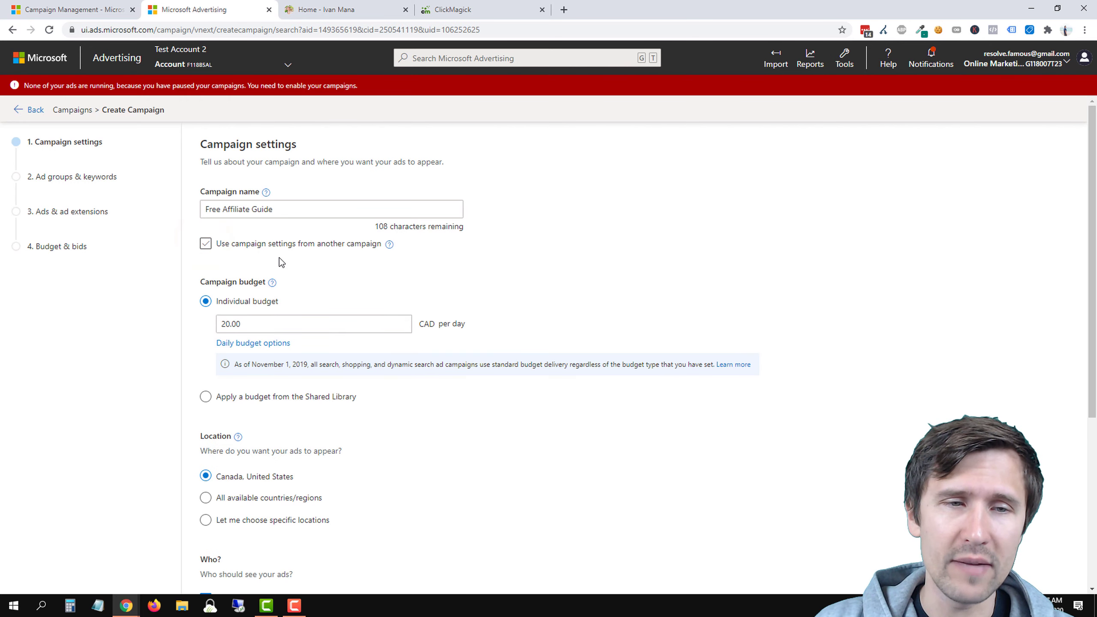
pyautogui.click(252, 324)
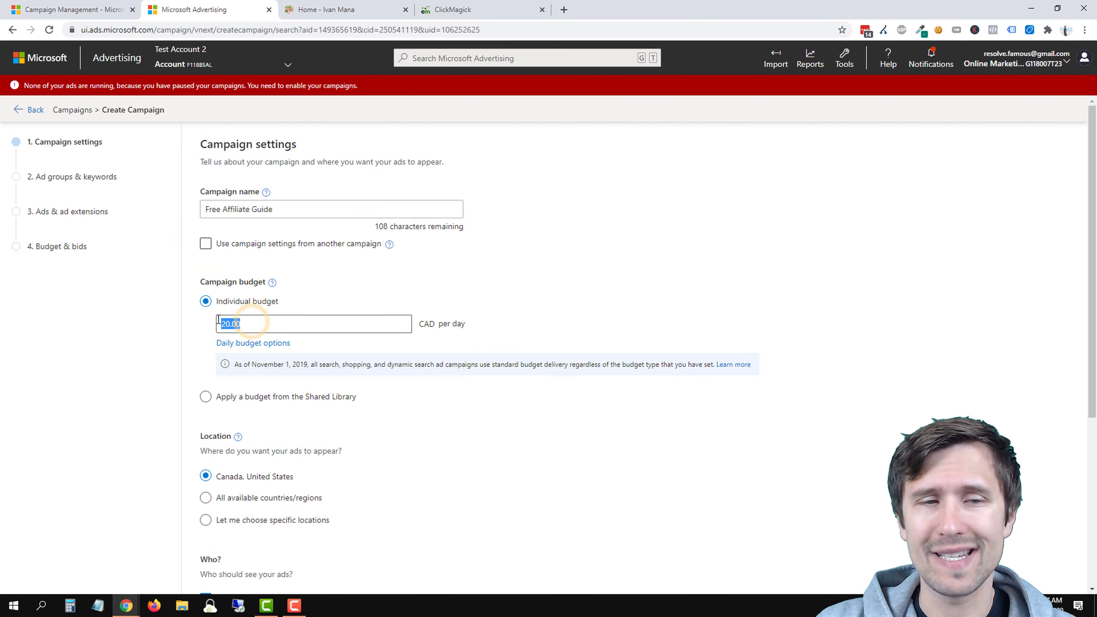
pyautogui.click(130, 363)
pyautogui.click(271, 328)
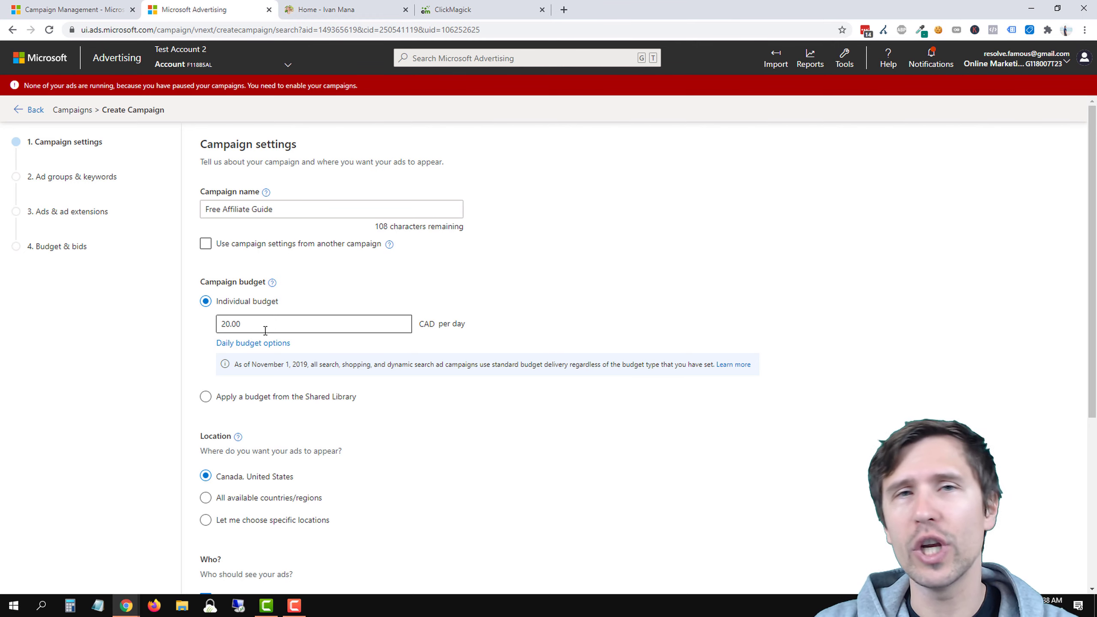
# Choose specific locations for the ads and target Canada, the United States and the United Kingdom.
pyautogui.scroll(-4, 470, 328)
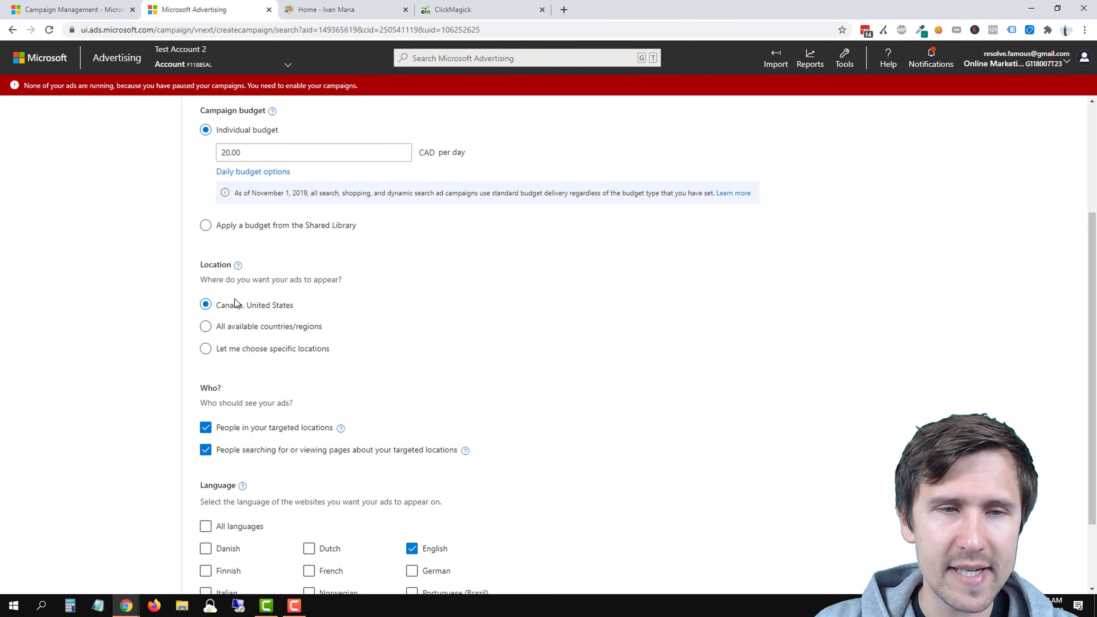
pyautogui.click(243, 349)
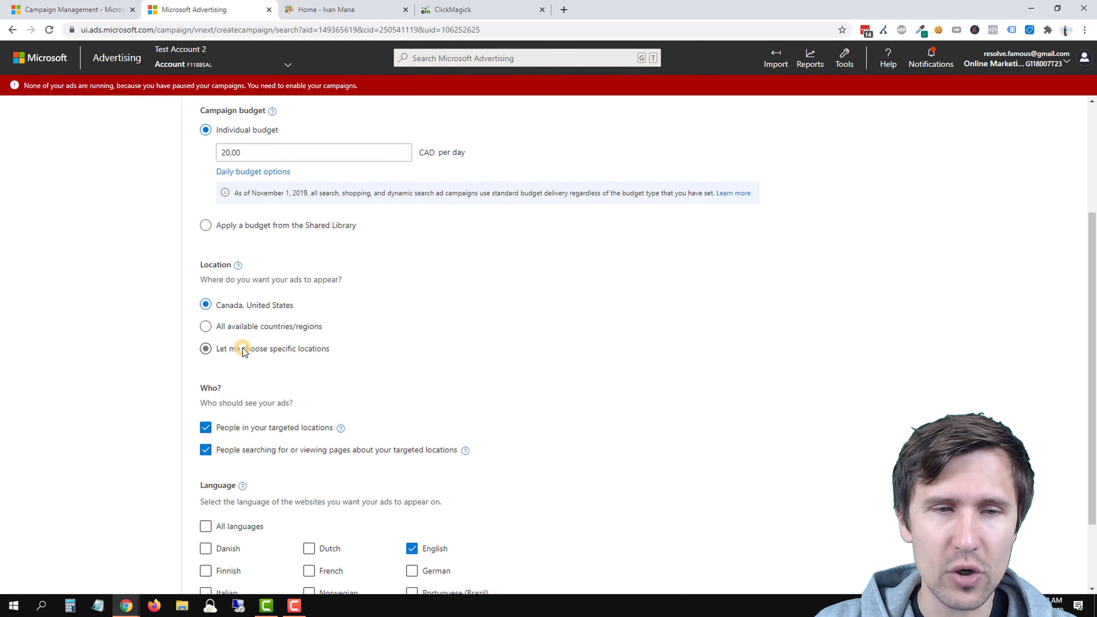
pyautogui.scroll(-3, 209, 385)
pyautogui.click(280, 271)
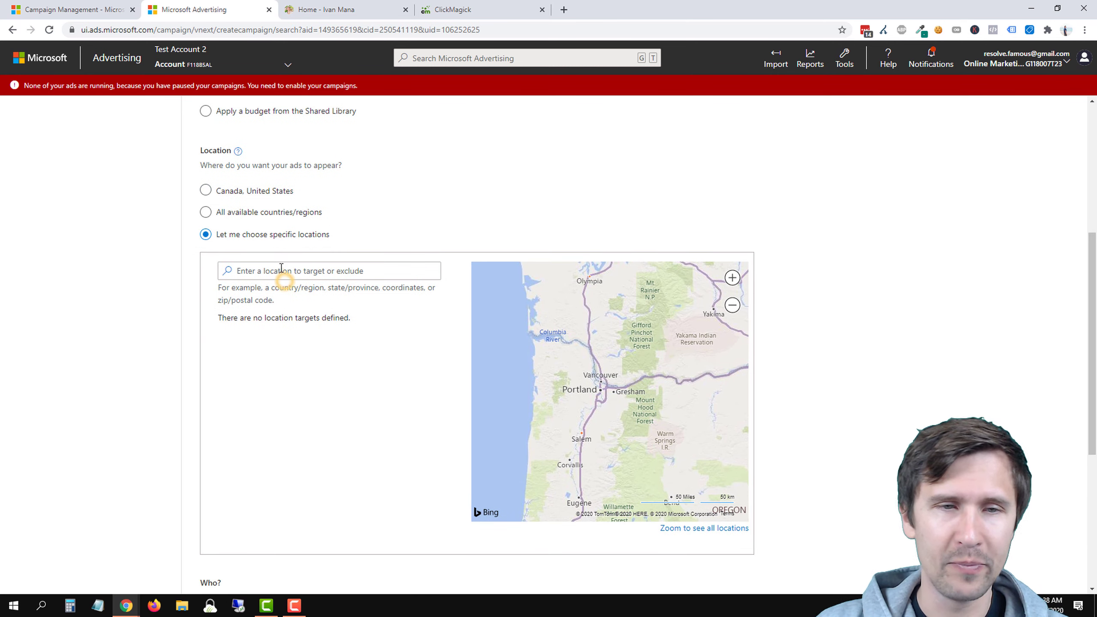
pyautogui.write('canada')
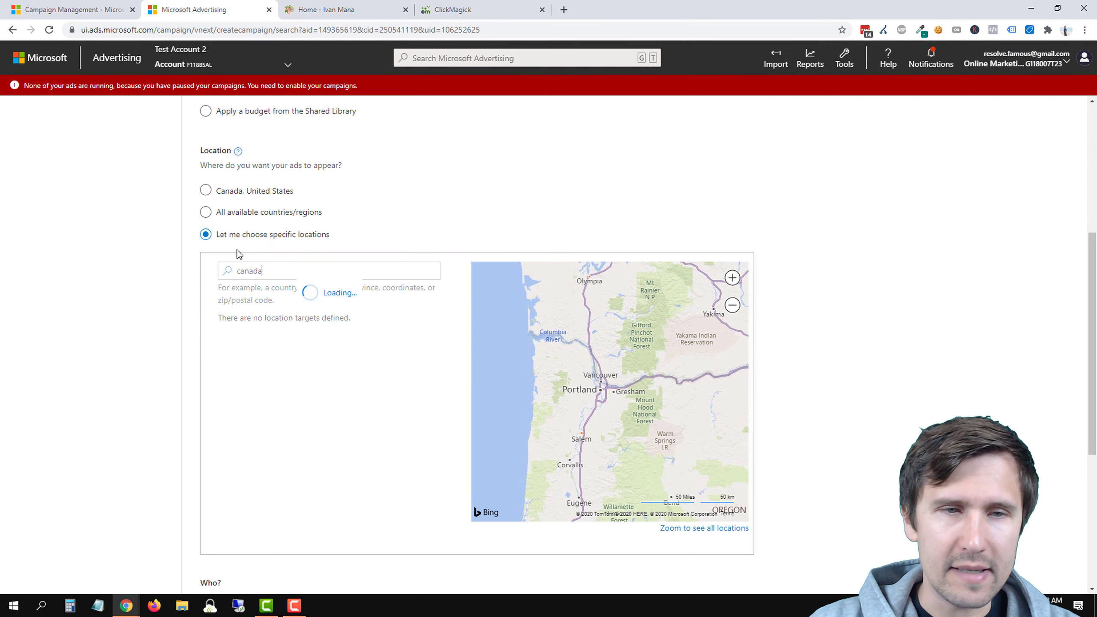
pyautogui.click(392, 291)
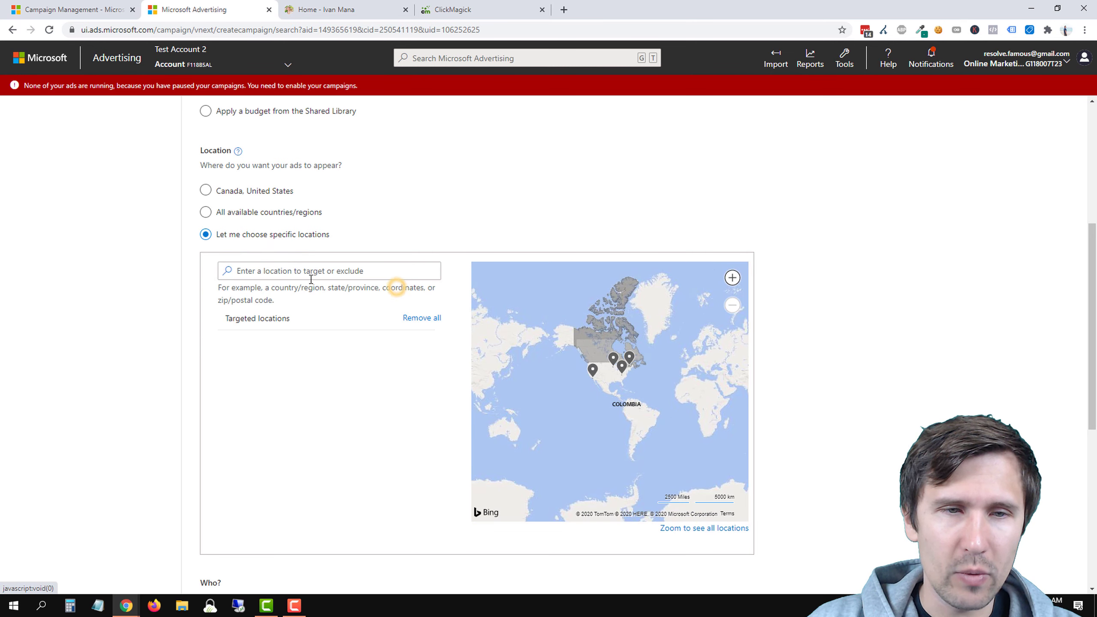
pyautogui.click(275, 271)
pyautogui.write('united states')
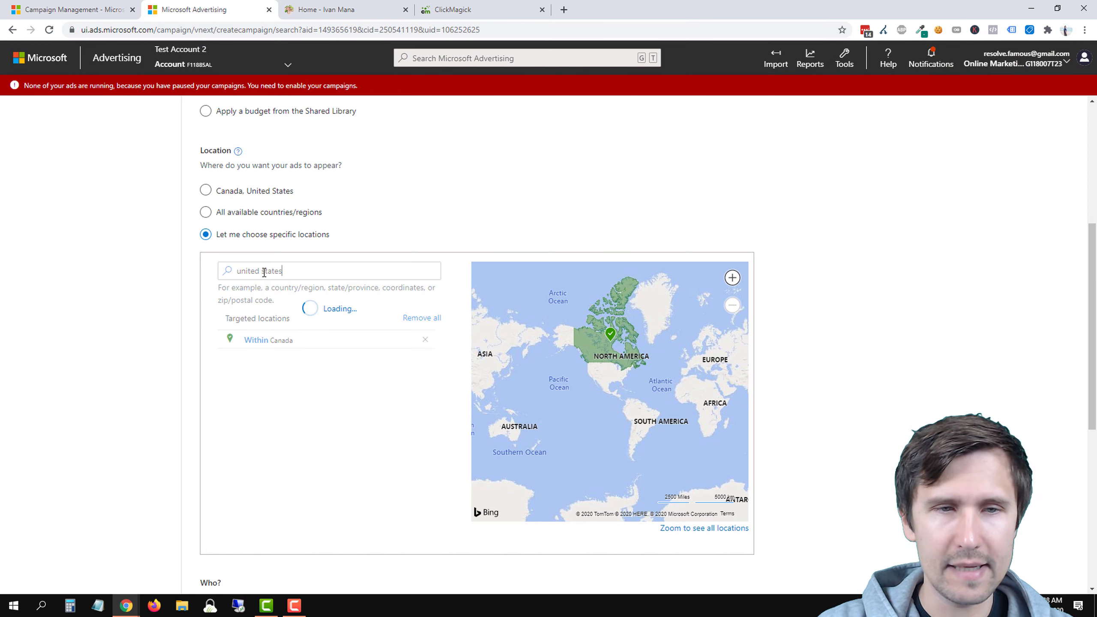
pyautogui.click(395, 292)
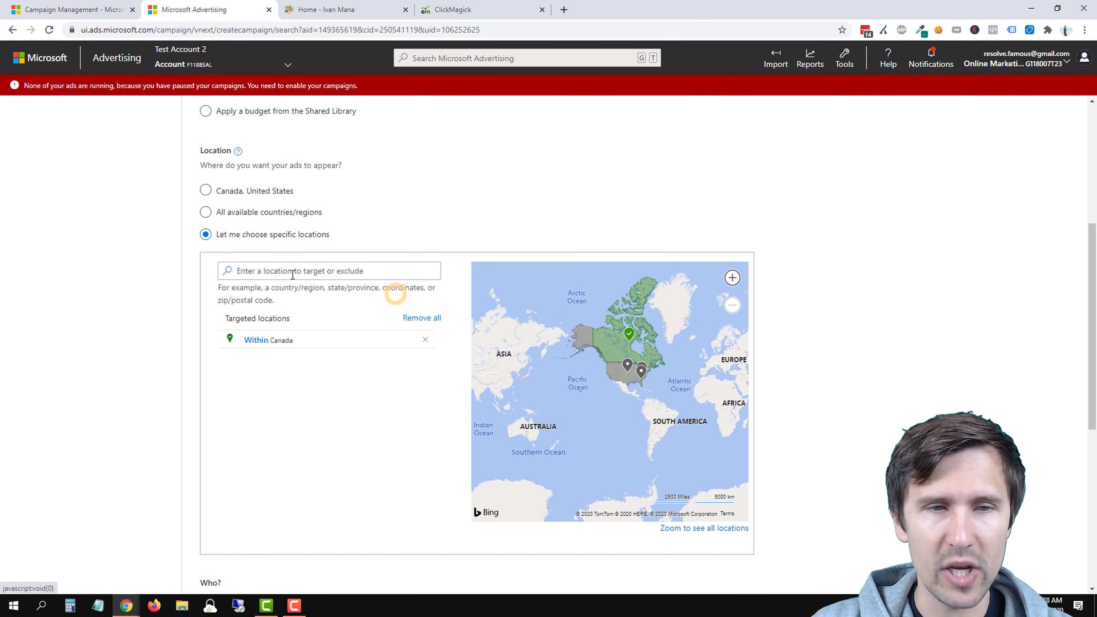
pyautogui.write('united kingom')
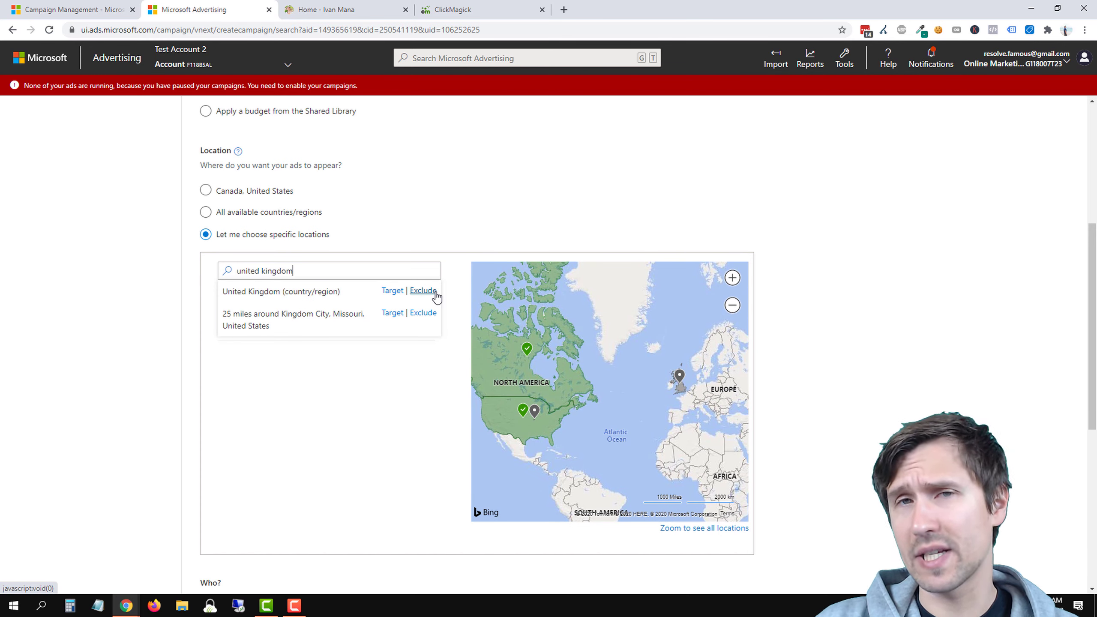
pyautogui.click(392, 290)
# Exclude the Greater Vancouver, British Columbia metro area from the campaign locations and remove that exclusion again.
pyautogui.click(258, 275)
pyautogui.write('vancouver')
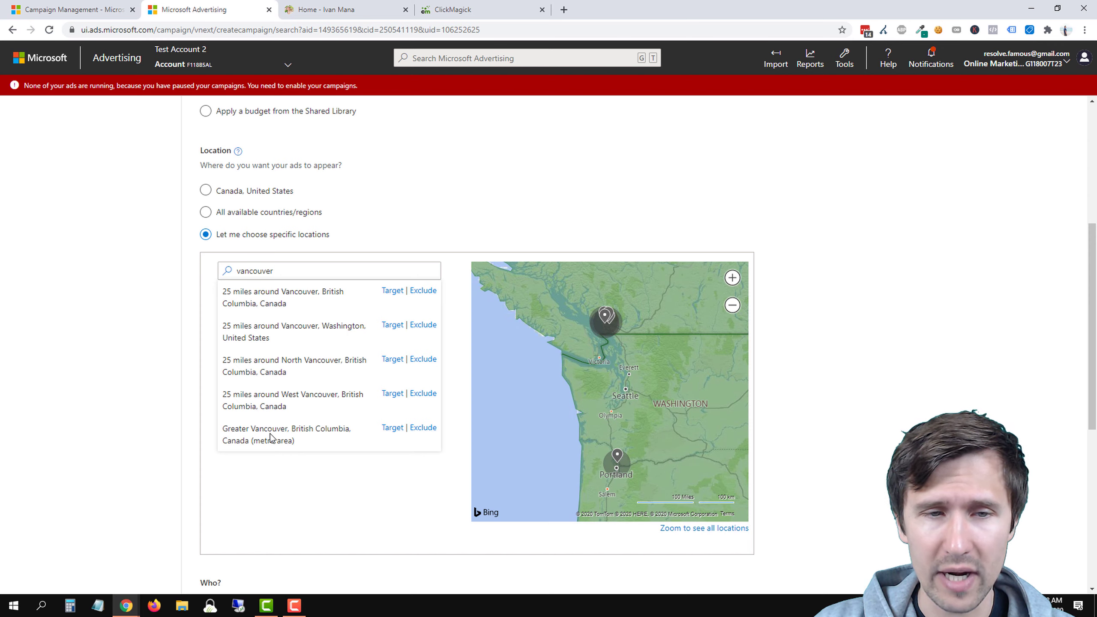
pyautogui.click(422, 429)
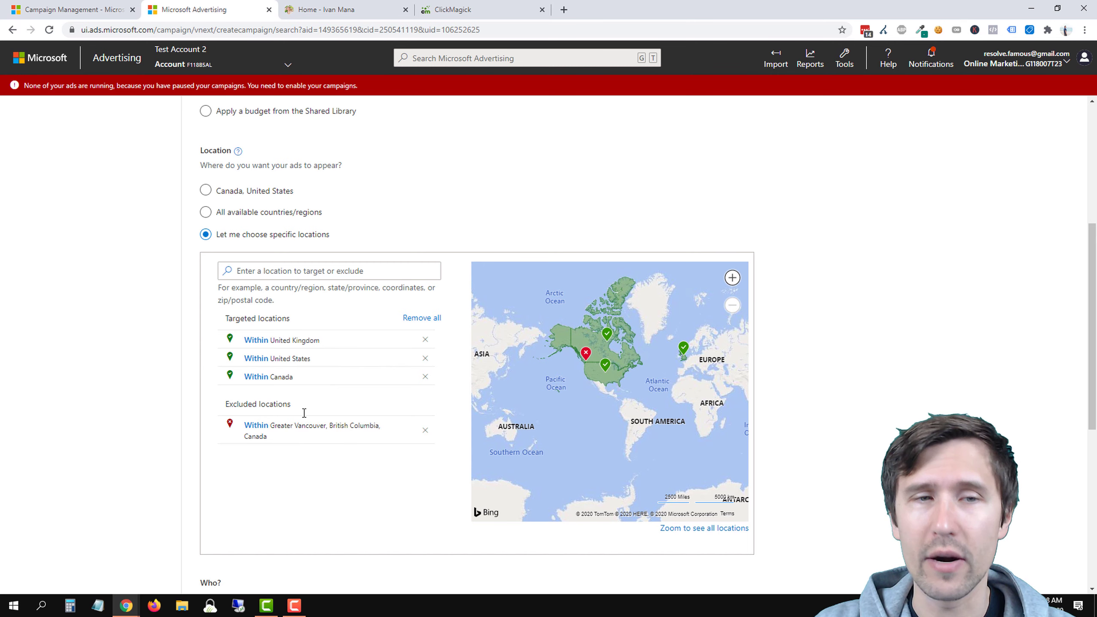
pyautogui.scroll(-4, 142, 388)
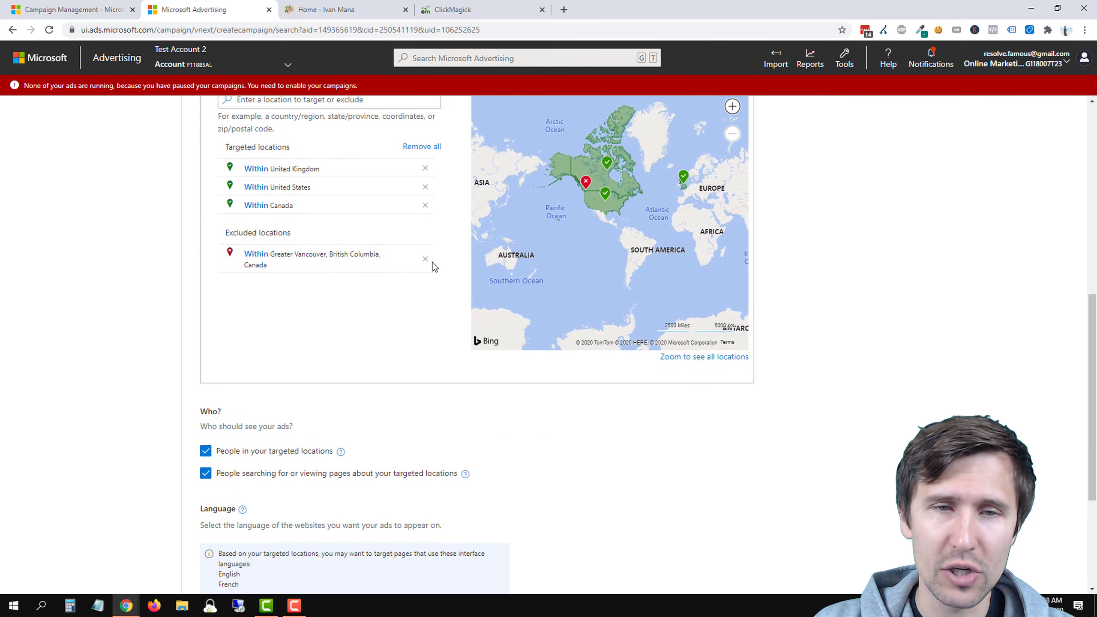
pyautogui.click(426, 264)
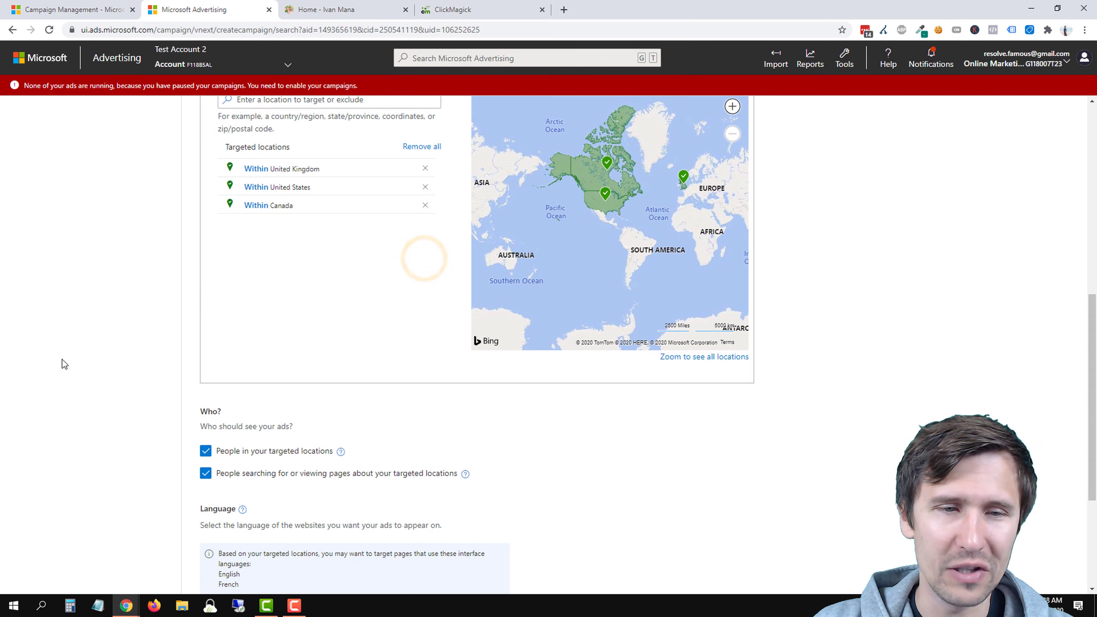
# Limit the audience to people in the targeted locations, turning off people searching for or viewing pages about them.
pyautogui.scroll(-3, 314, 375)
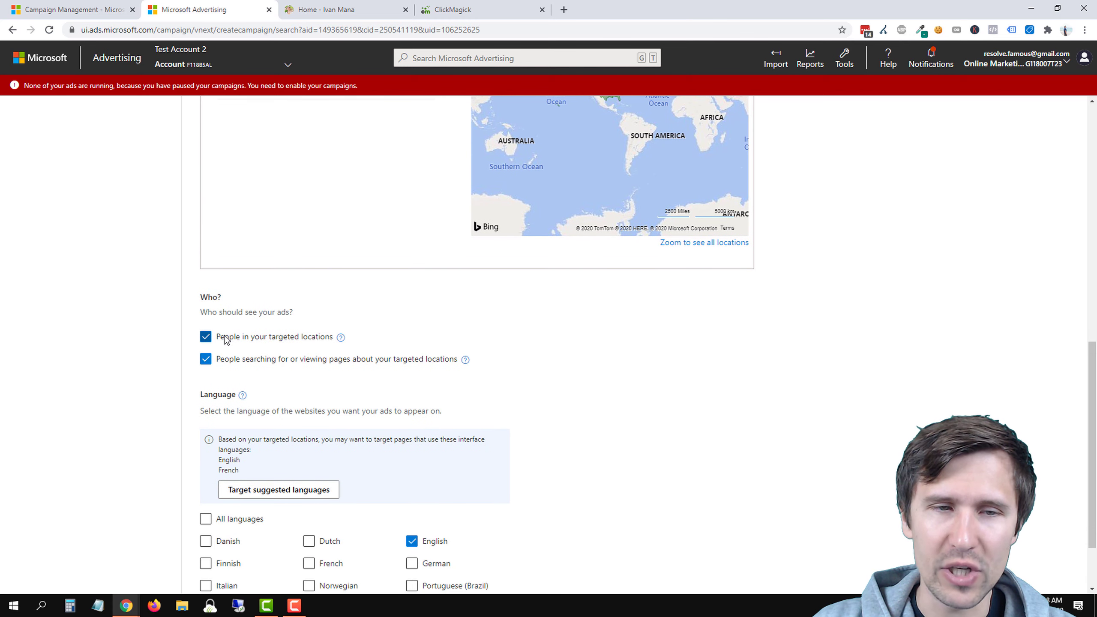
pyautogui.moveTo(224, 337); pyautogui.dragTo(322, 342)
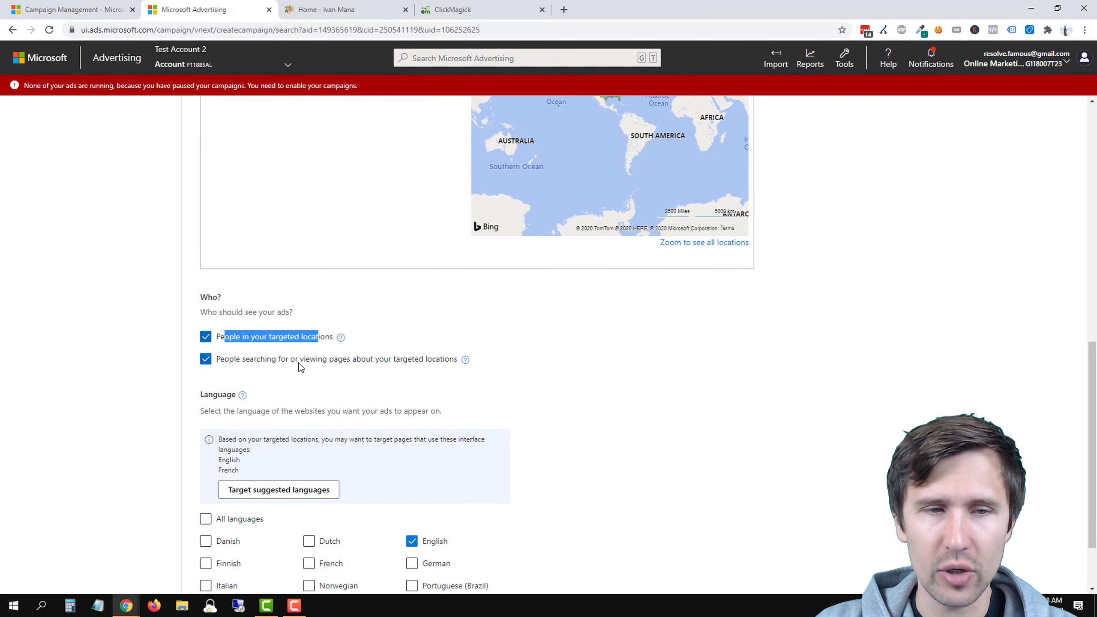
pyautogui.click(238, 365)
pyautogui.click(138, 396)
pyautogui.scroll(4, 163, 404)
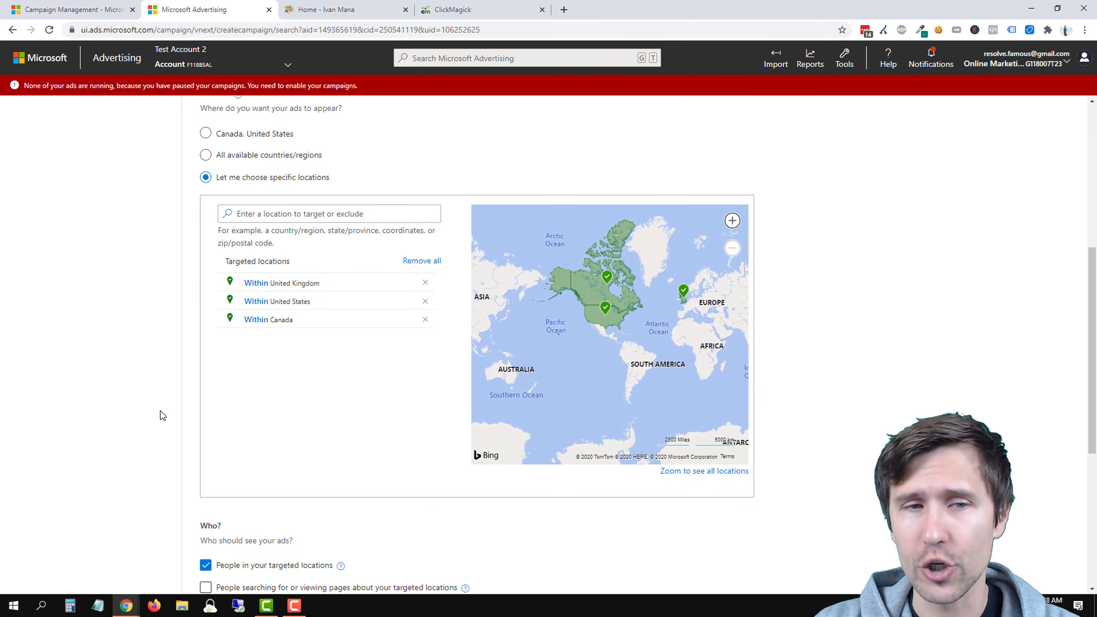
pyautogui.scroll(-1, 223, 531)
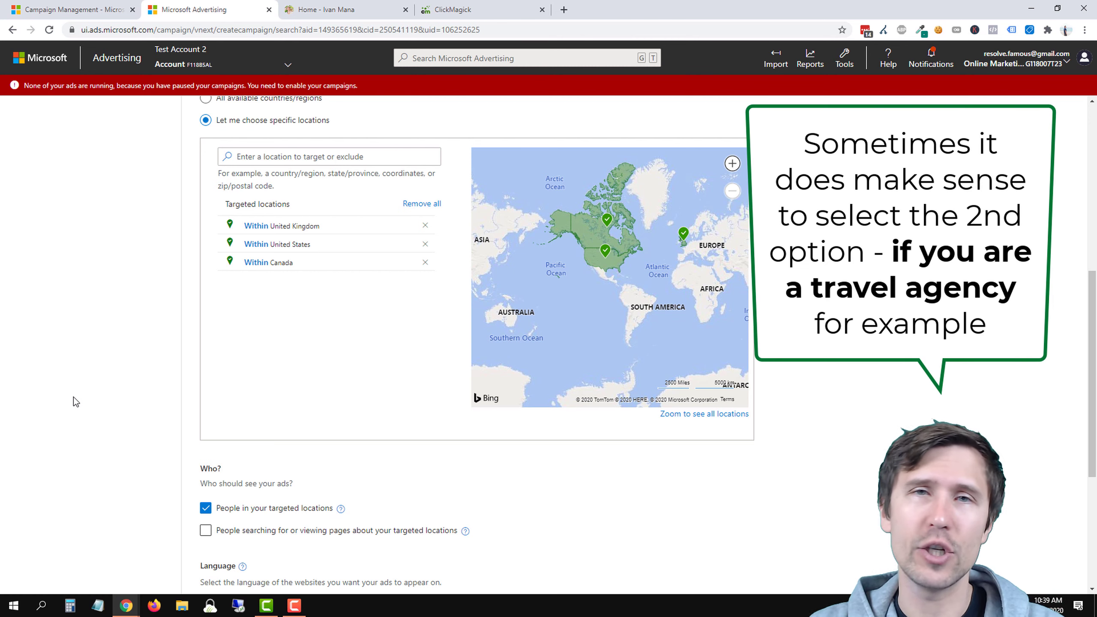
pyautogui.scroll(-3, 76, 400)
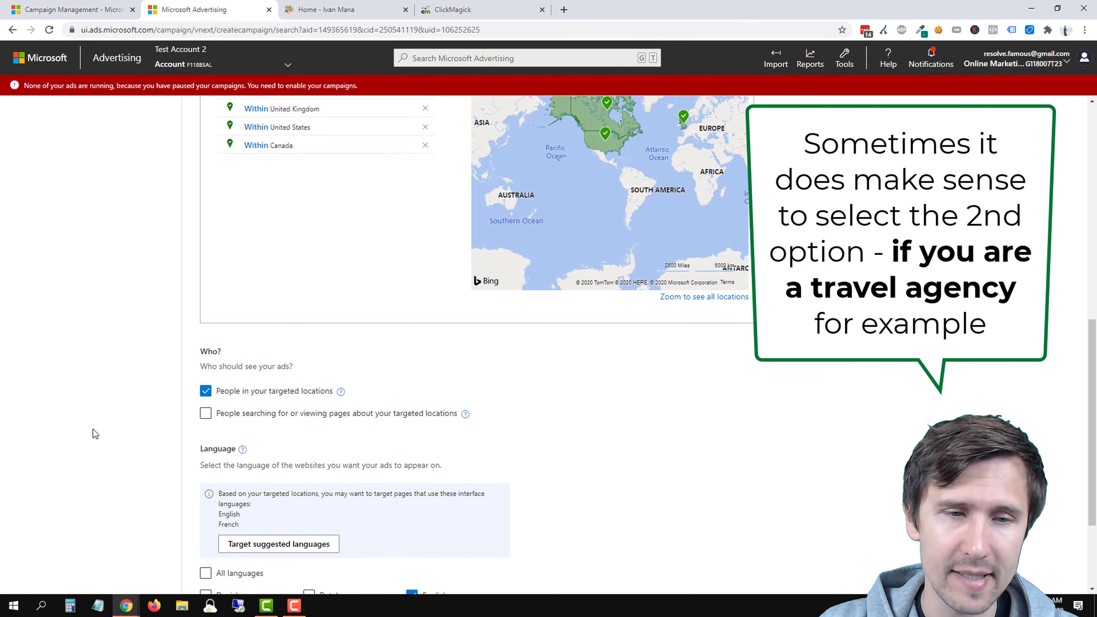
# Review the language suggestions, keep English as the only ad language and save the campaign settings to reach ad groups and keywords.
pyautogui.scroll(-3, 96, 434)
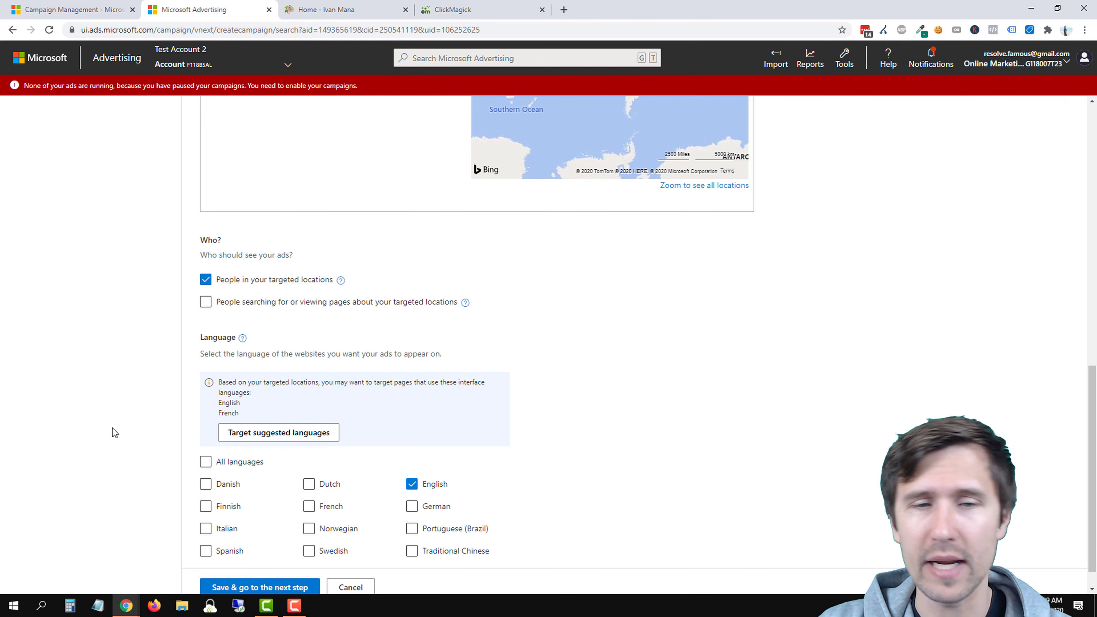
pyautogui.scroll(-1, 125, 431)
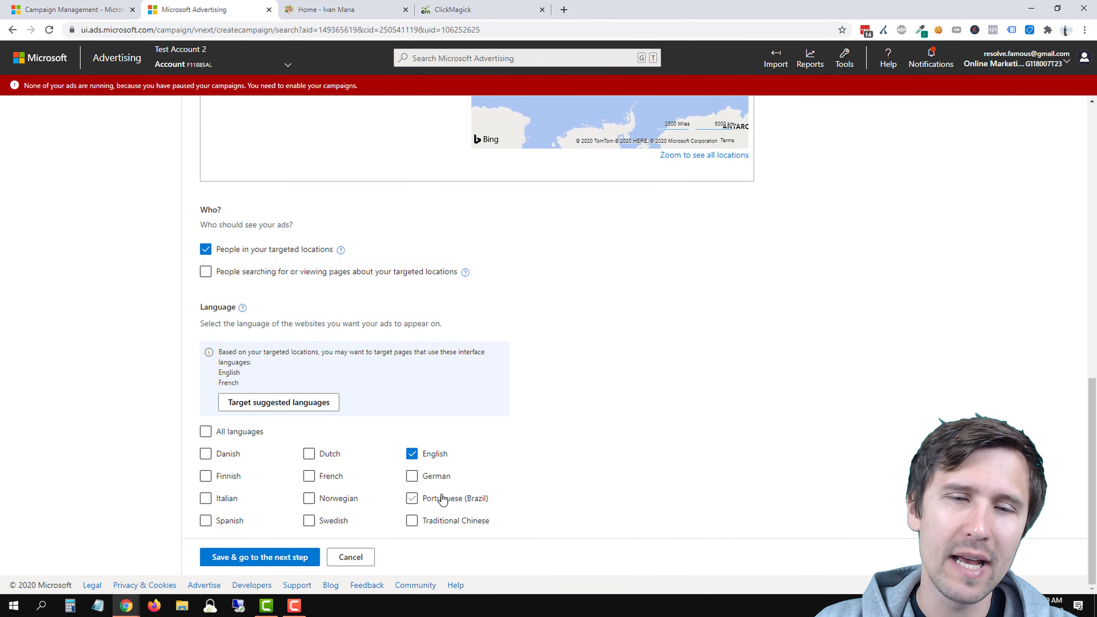
pyautogui.scroll(7, 331, 359)
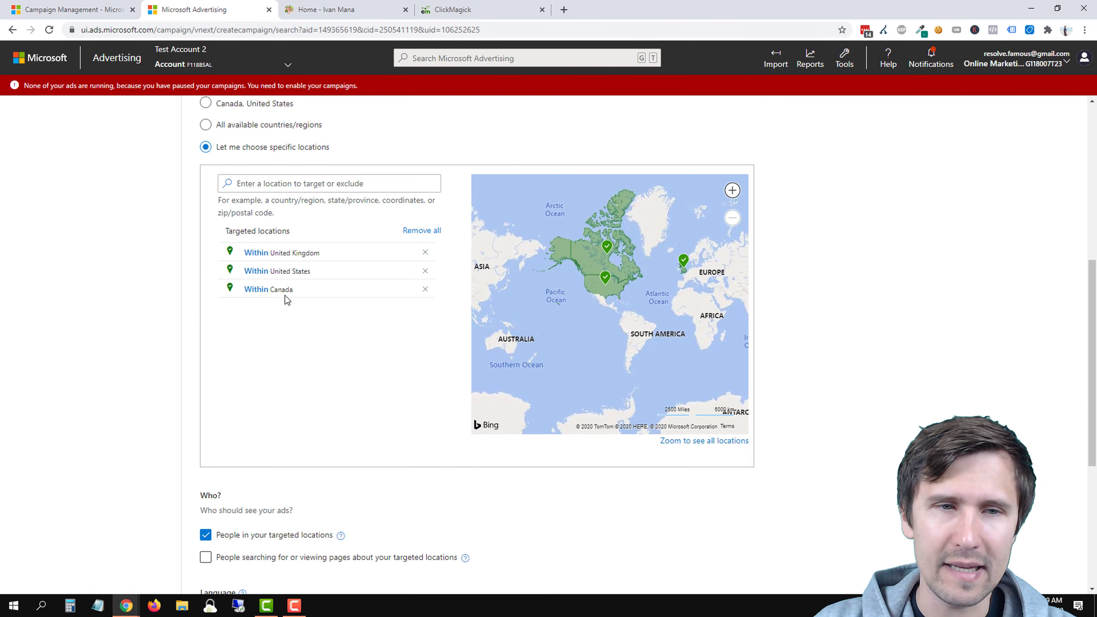
pyautogui.scroll(-4, 219, 422)
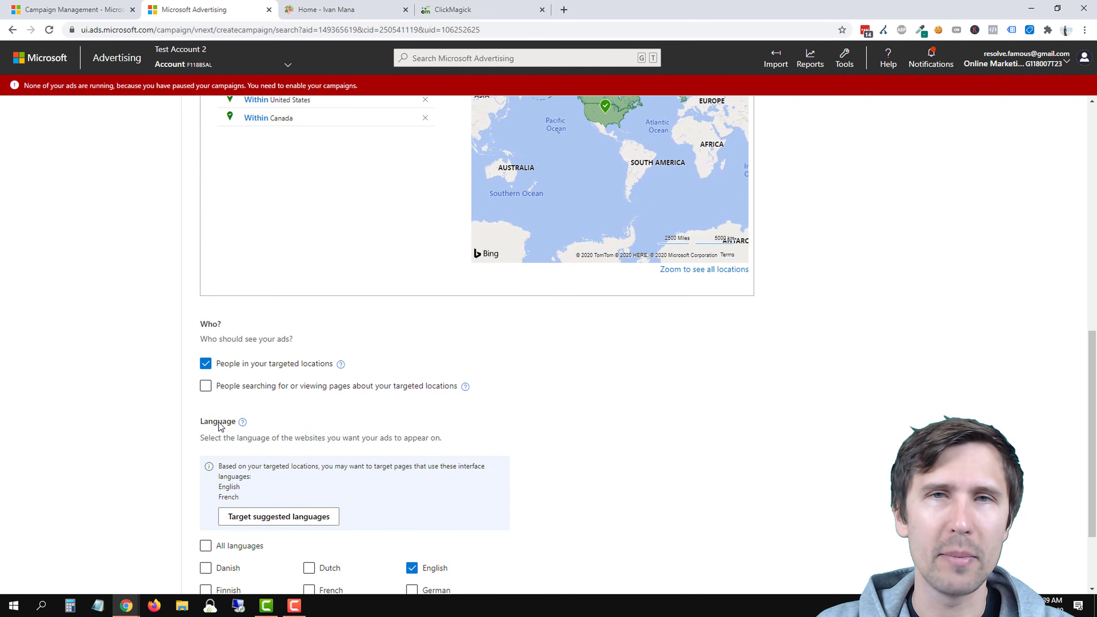
pyautogui.scroll(-2, 219, 426)
pyautogui.scroll(1, 219, 426)
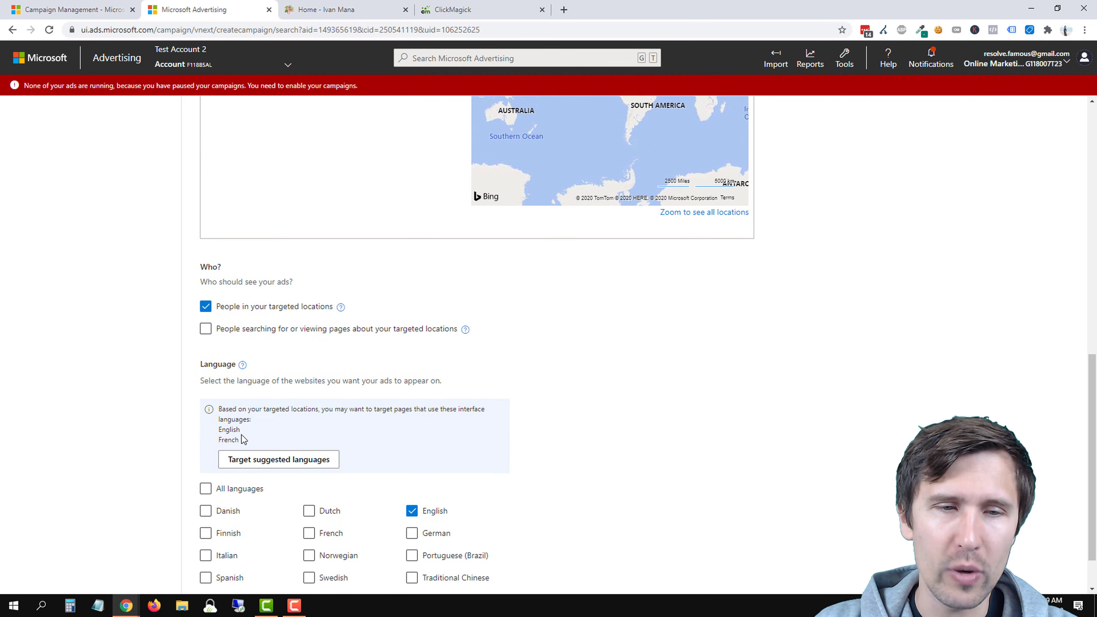
pyautogui.tripleClick(240, 438)
pyautogui.moveTo(218, 439); pyautogui.dragTo(225, 440)
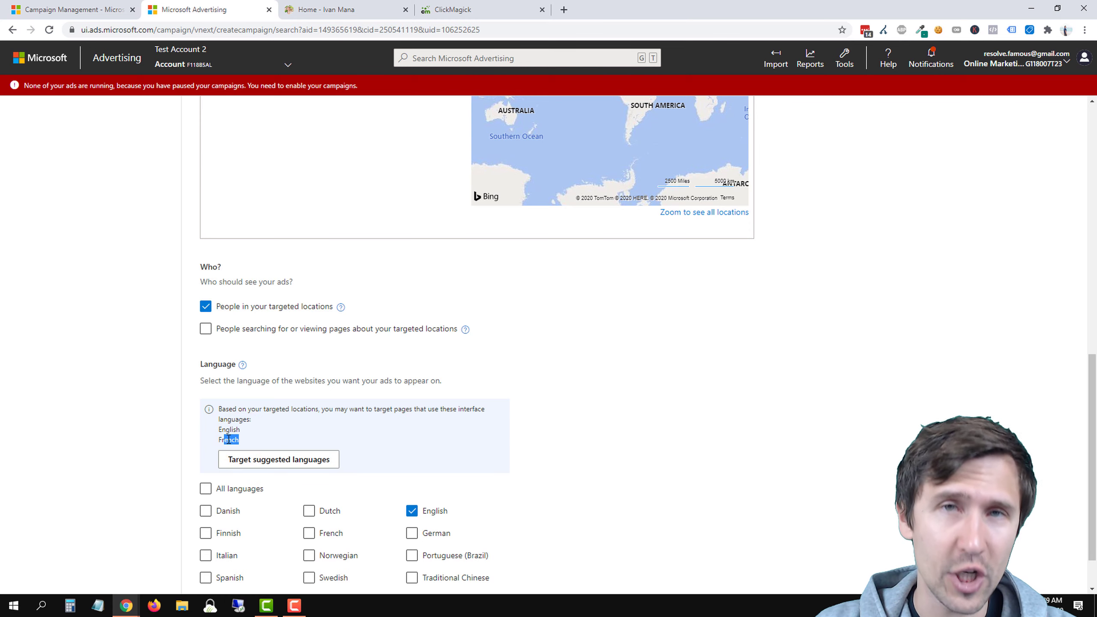
pyautogui.scroll(-2, 228, 440)
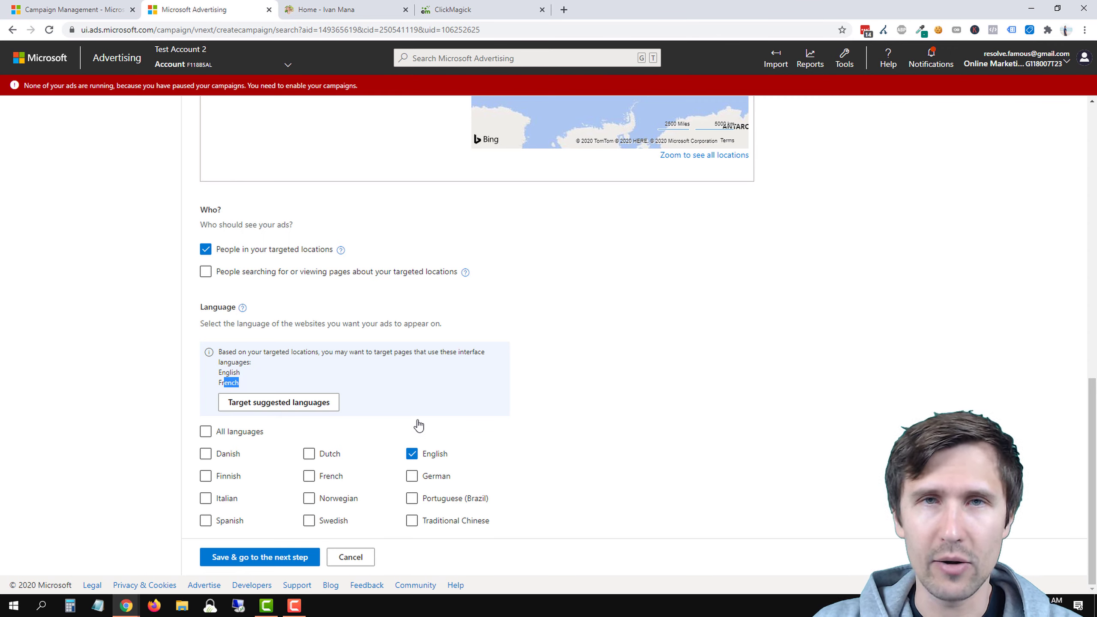
pyautogui.click(243, 378)
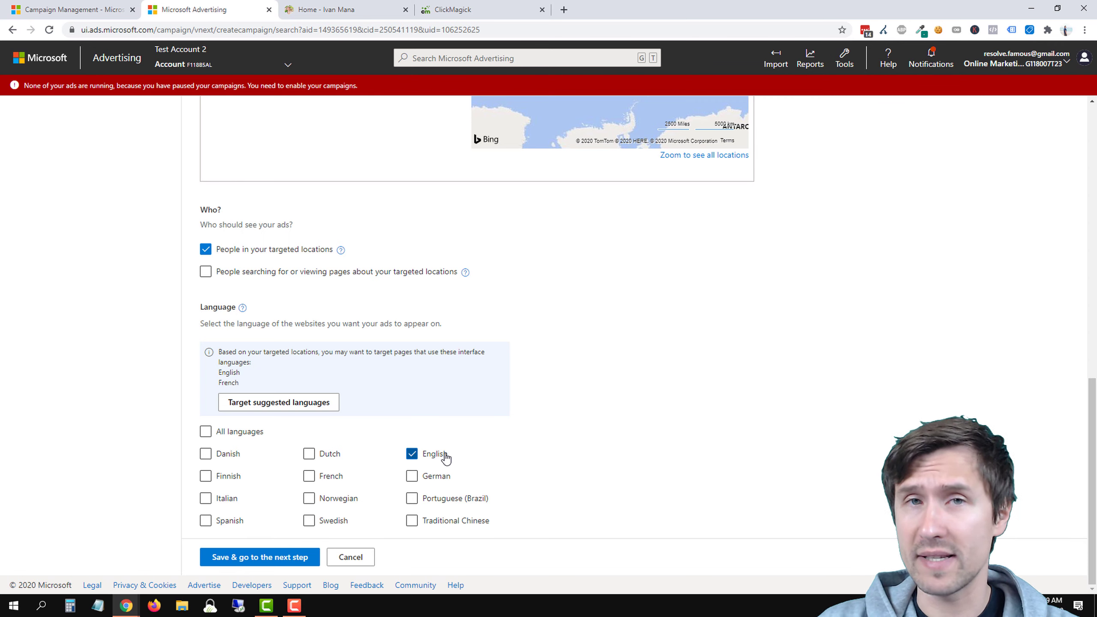
pyautogui.click(256, 556)
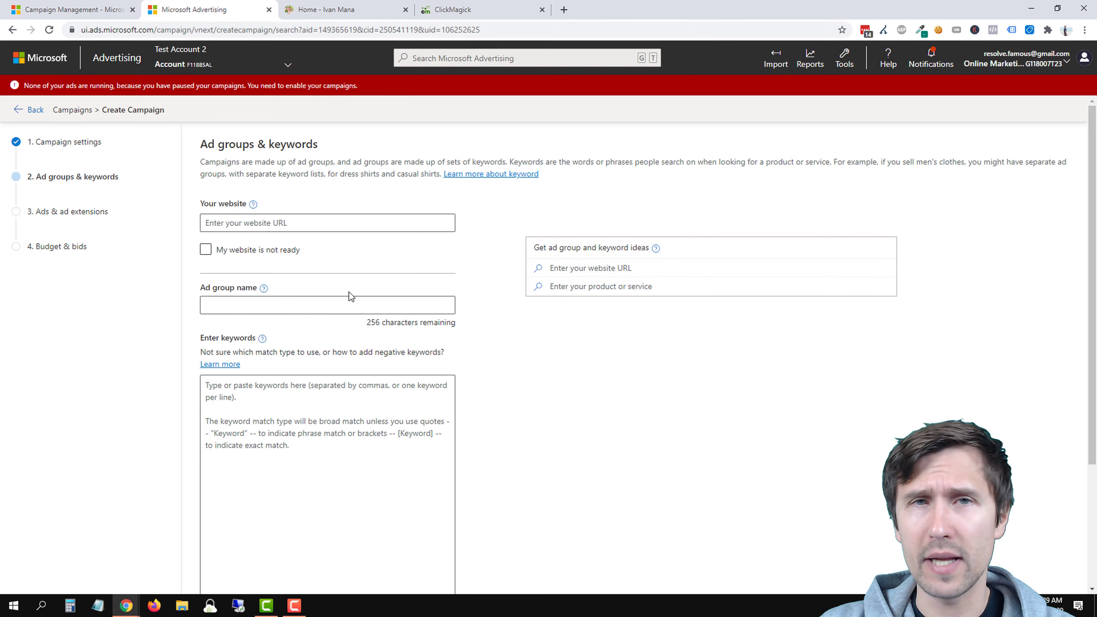
# Switch to the website's home page and copy its address.
pyautogui.click(327, 8)
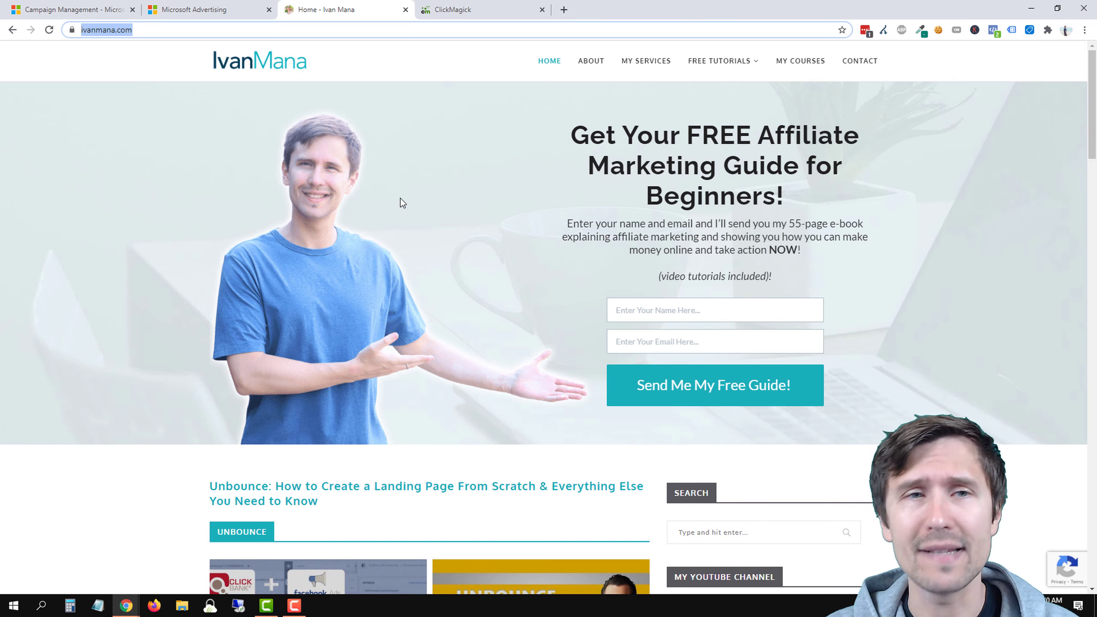
pyautogui.rightClick(142, 28)
pyautogui.click(187, 91)
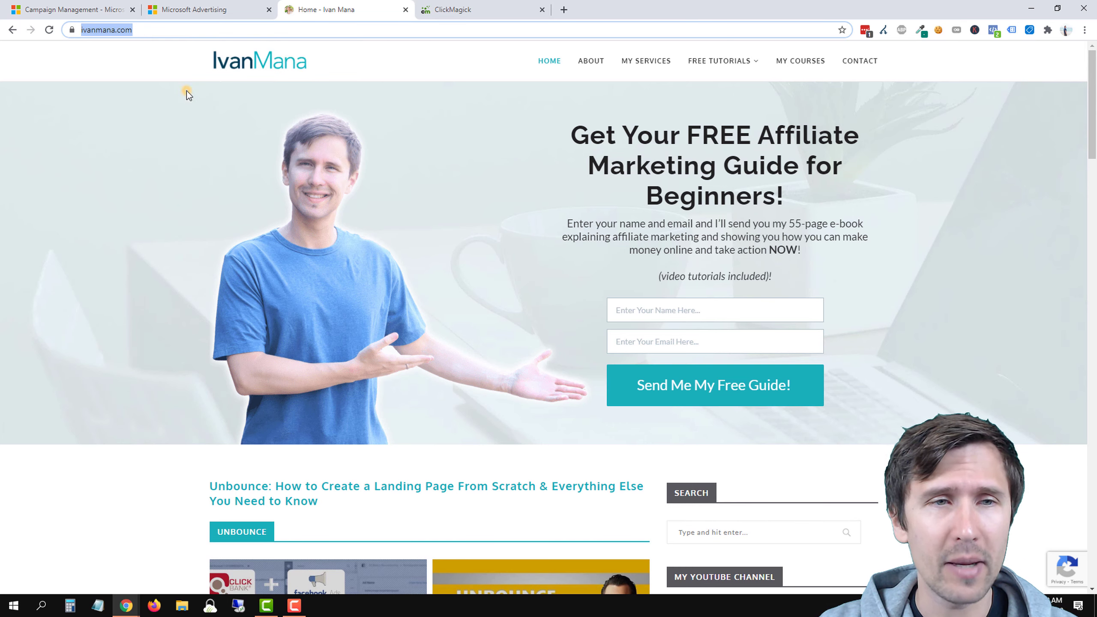
# Switch to ClickMagick, open the campaign URL builder and paste the copied home page address as the URL to promote.
pyautogui.click(488, 8)
pyautogui.click(496, 71)
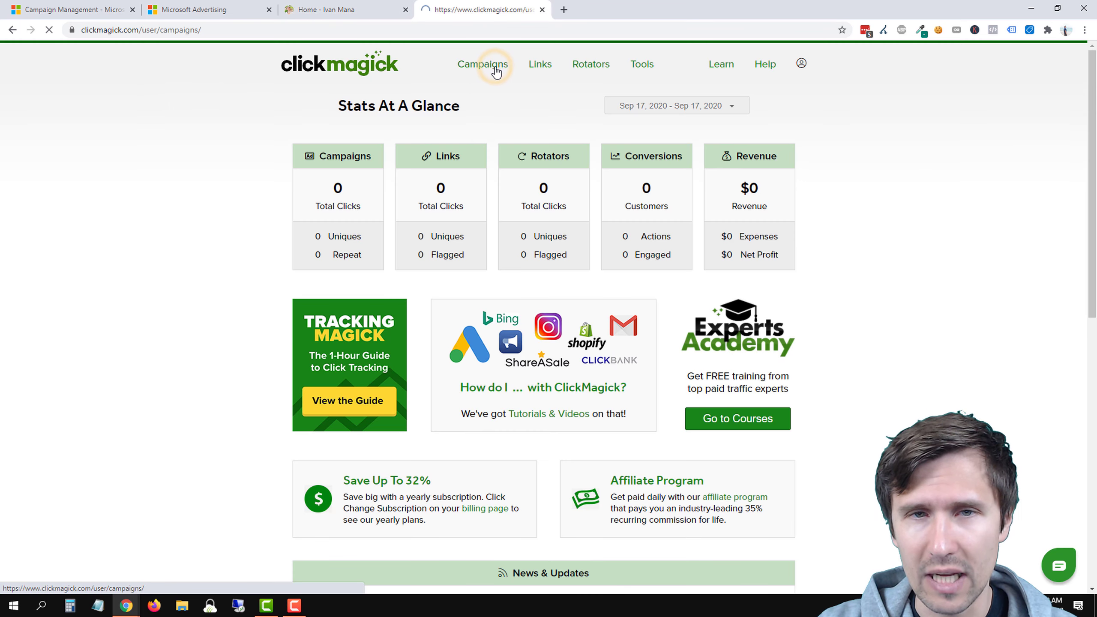
pyautogui.click(751, 102)
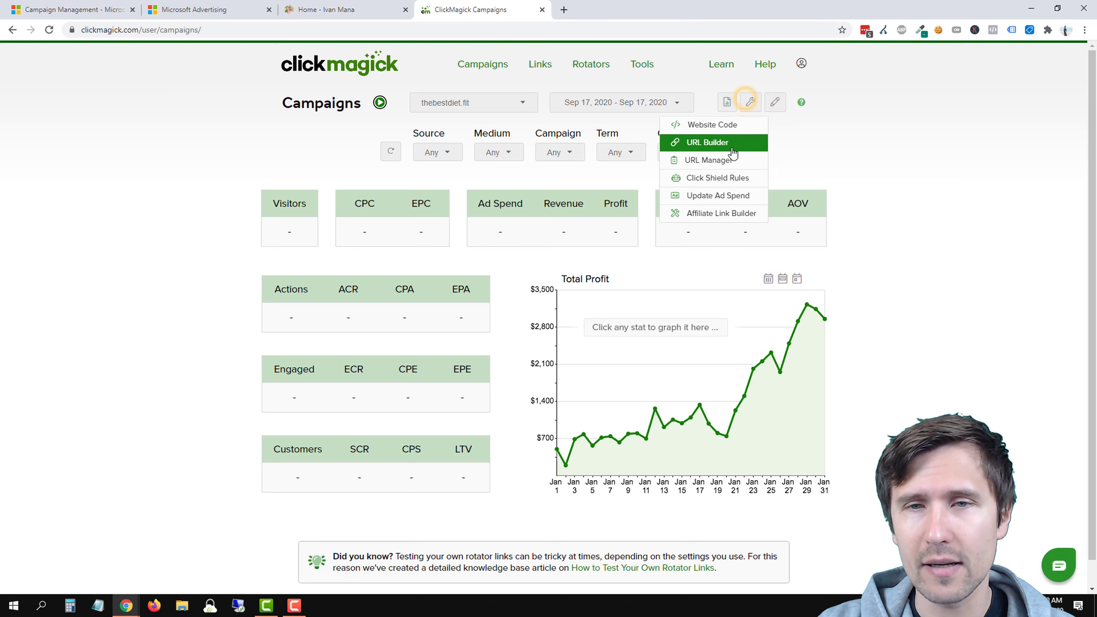
pyautogui.click(722, 151)
pyautogui.click(453, 164)
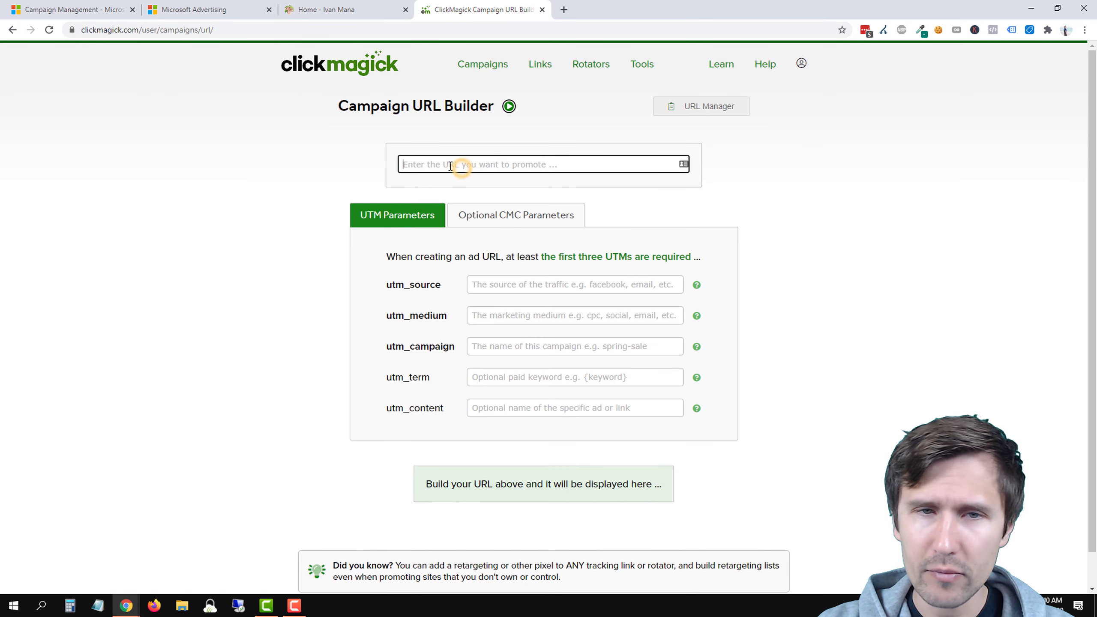
pyautogui.rightClick(450, 166)
pyautogui.click(488, 253)
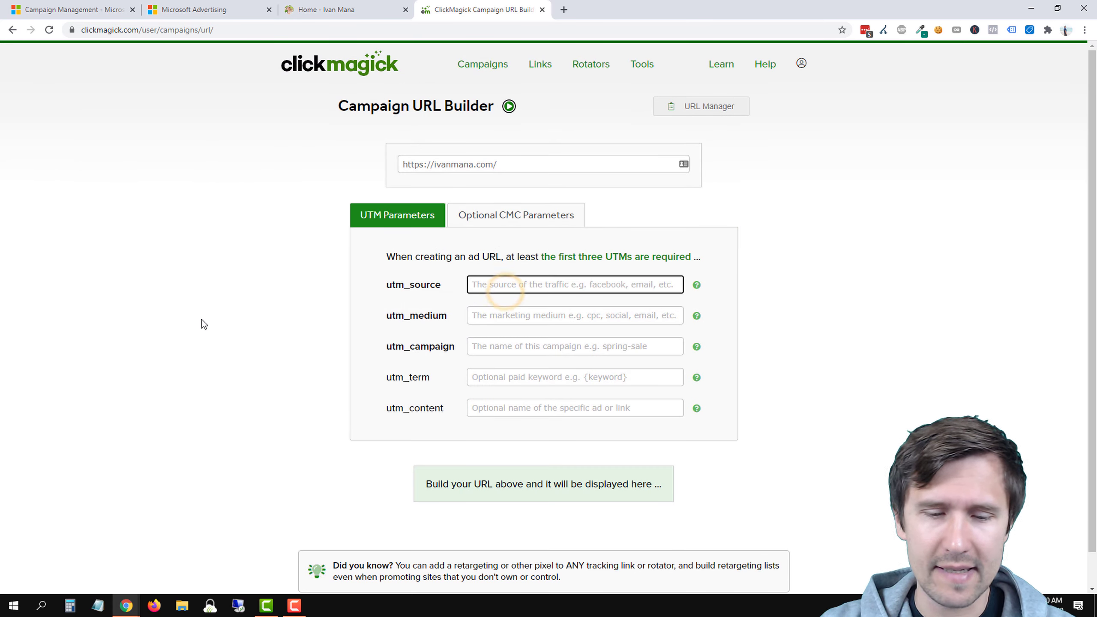
# Set utm_source to microsoft, utm_medium to search, utm_campaign to free-guide and utm_term to {keyword}.
pyautogui.write('microsoft')
pyautogui.press('Tab')
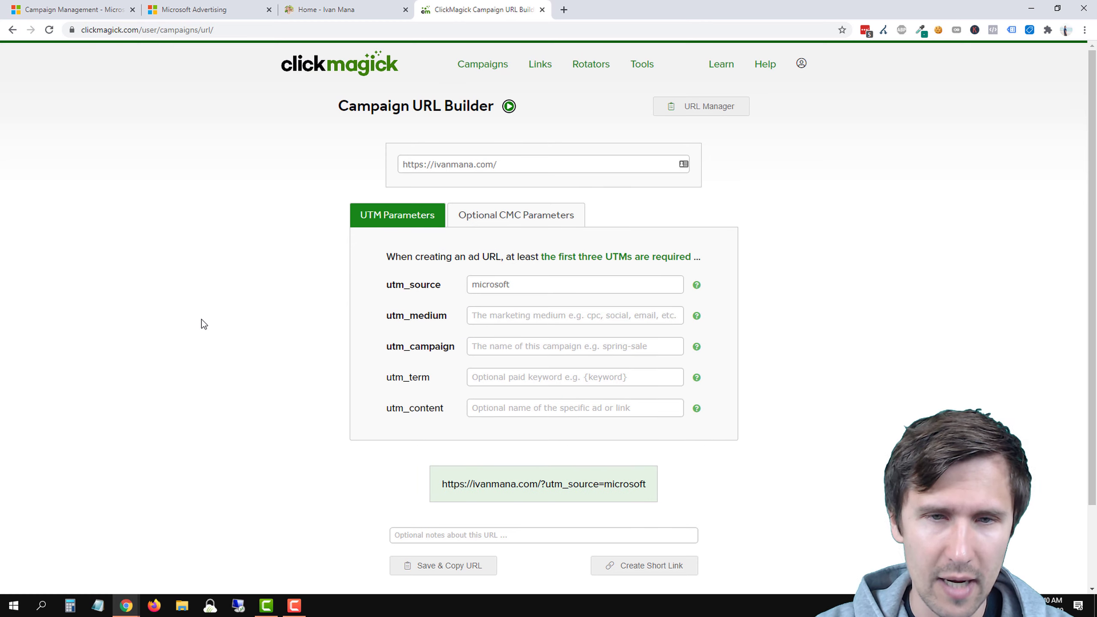
pyautogui.write('search')
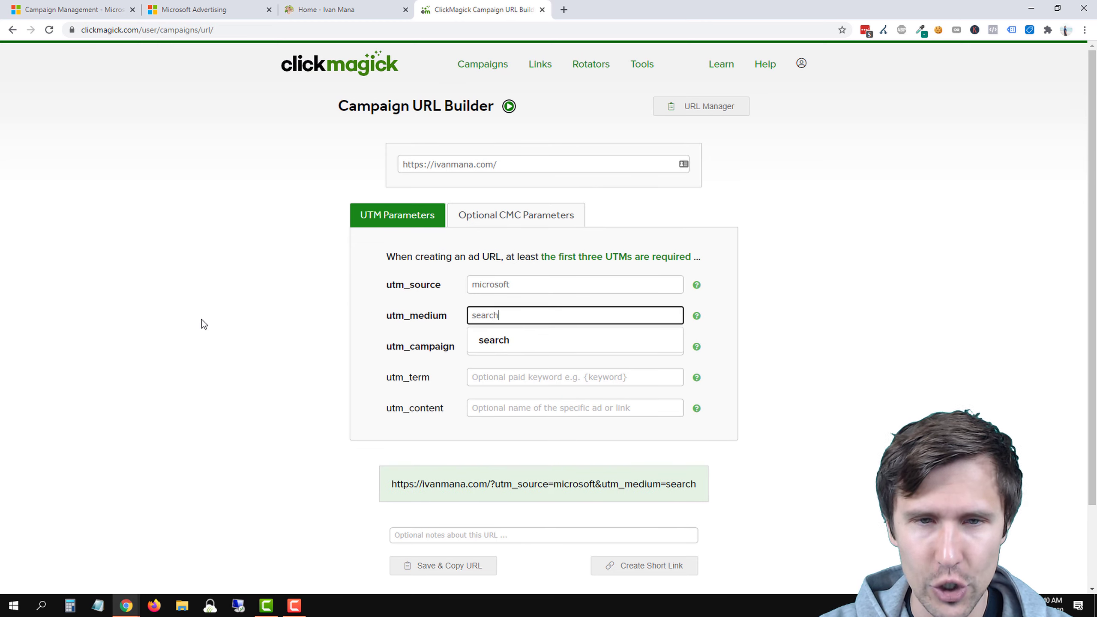
pyautogui.press('Tab')
pyautogui.write('free-guide')
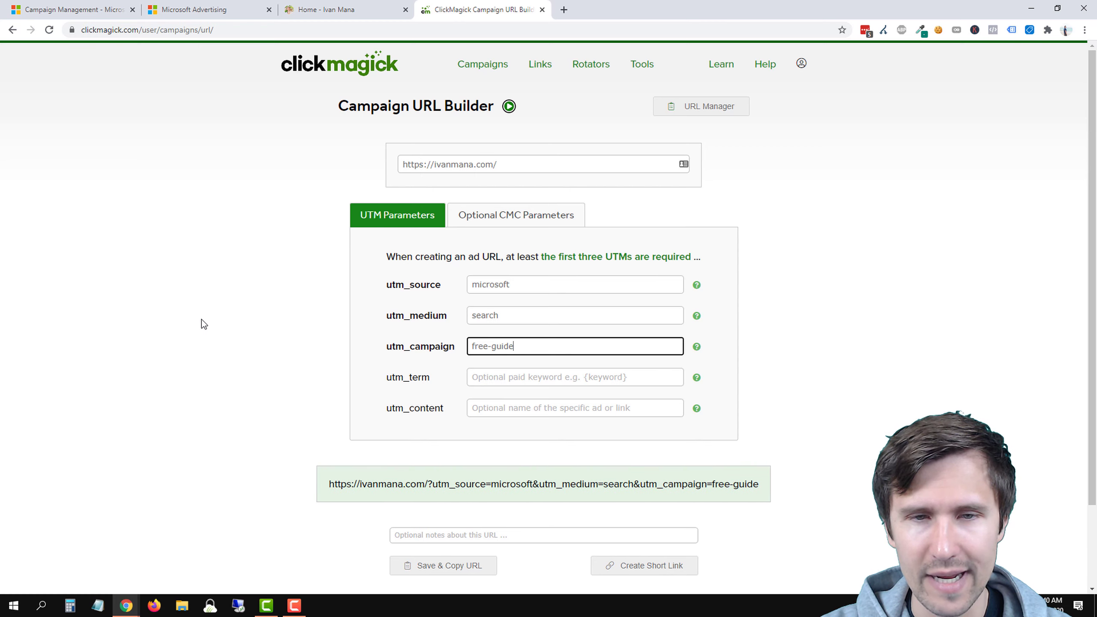
pyautogui.press('Tab')
pyautogui.press('Tab')
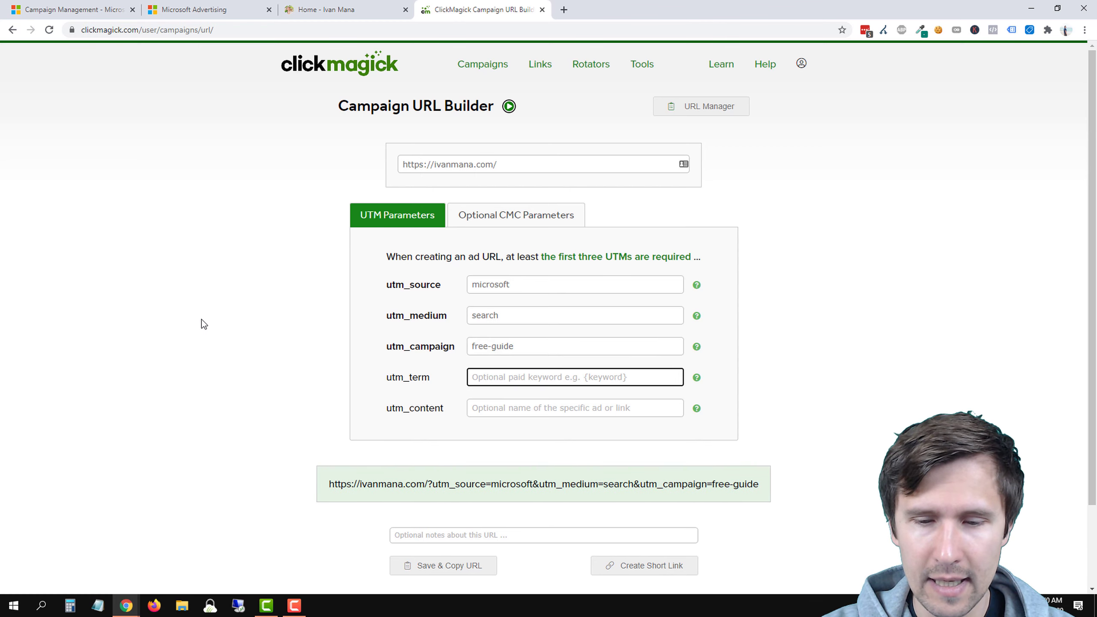
pyautogui.write('{keyword}')
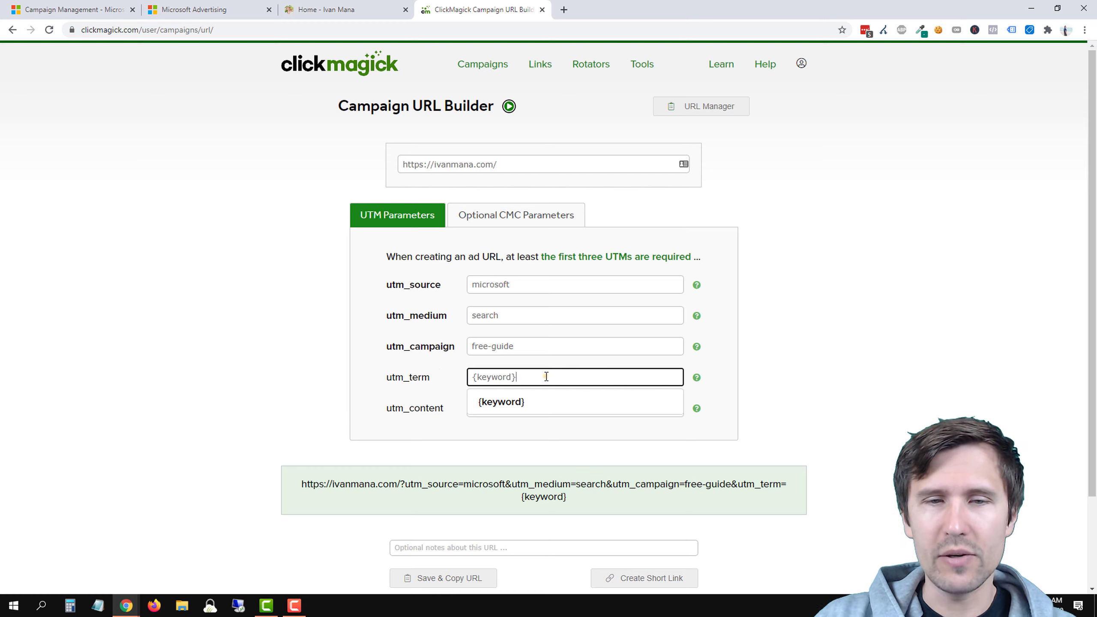
pyautogui.doubleClick(546, 374)
pyautogui.click(189, 335)
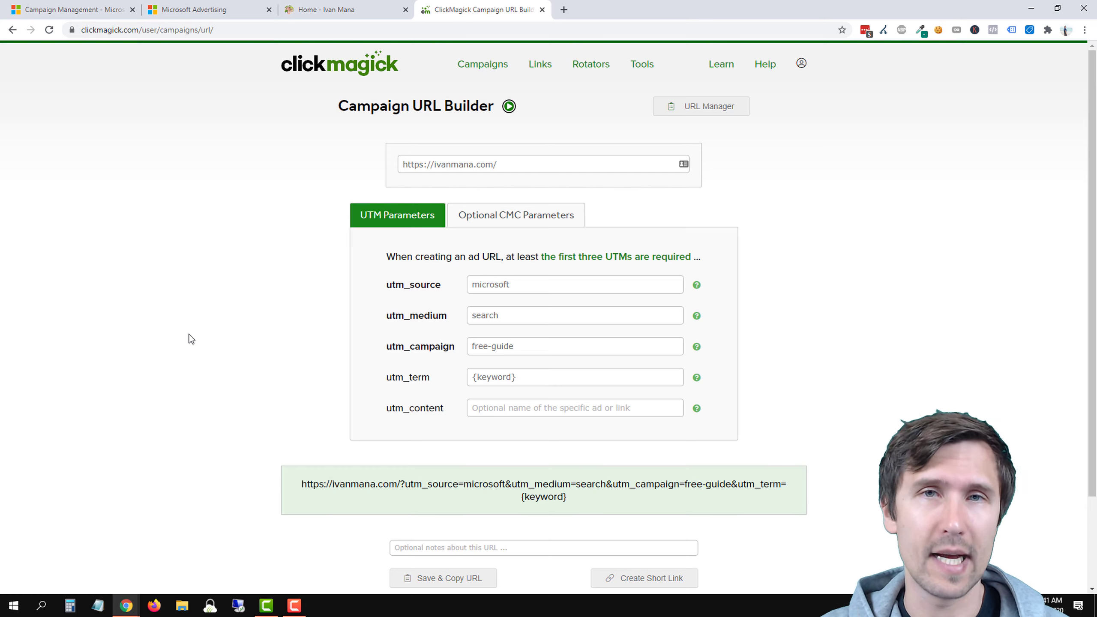
# Leave utm_content empty, then save the built tracking URL and copy it.
pyautogui.click(499, 409)
pyautogui.click(523, 459)
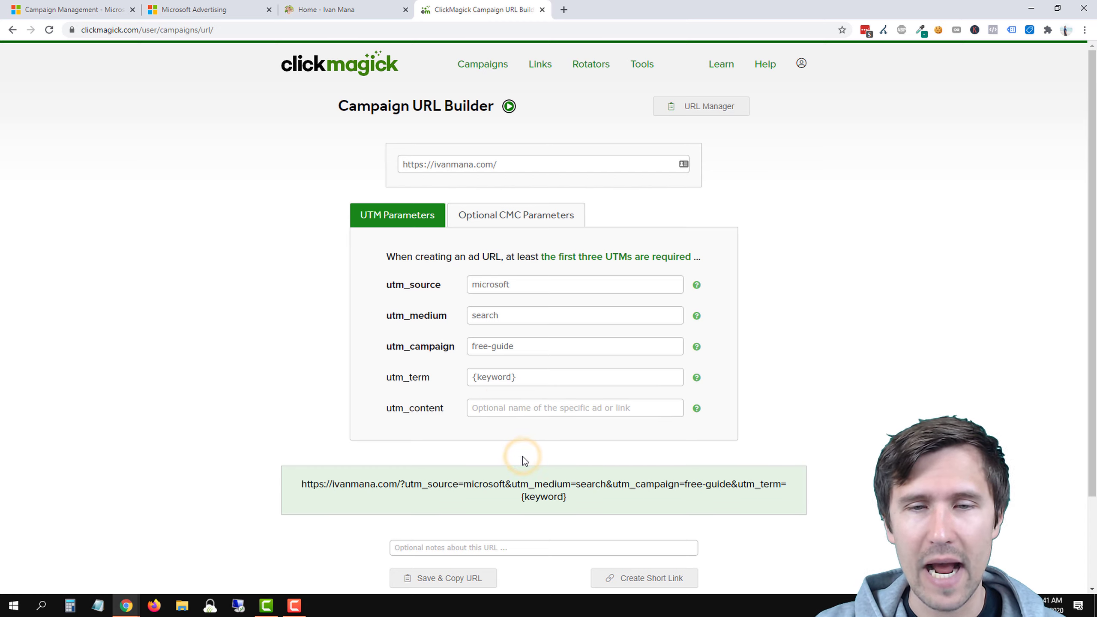
pyautogui.rightClick(465, 431)
pyautogui.click(311, 417)
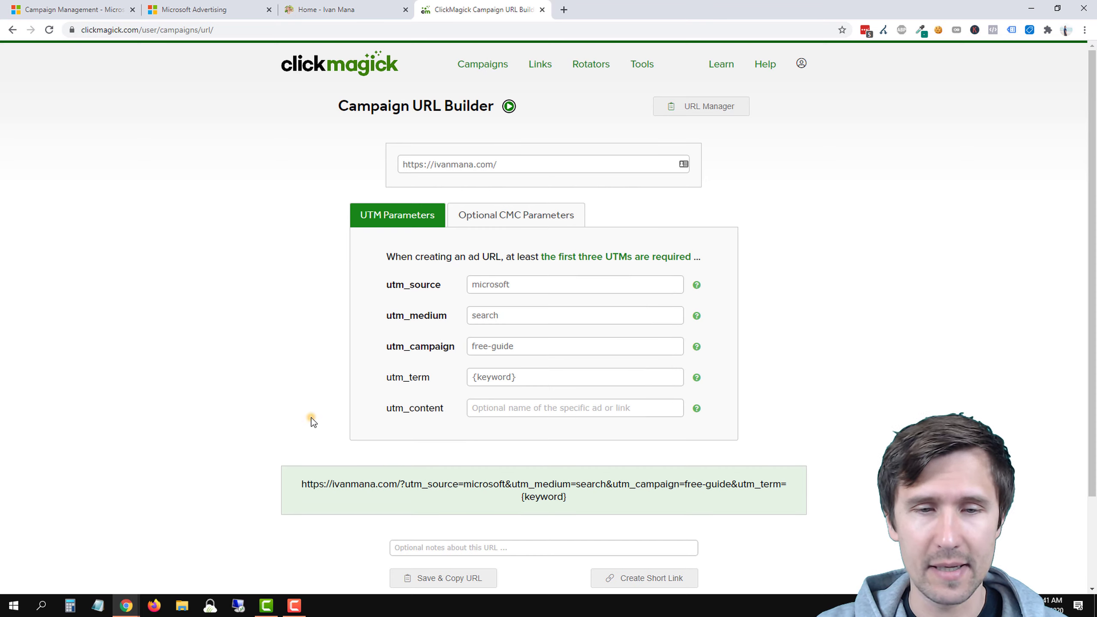
pyautogui.scroll(-2, 401, 471)
pyautogui.click(449, 477)
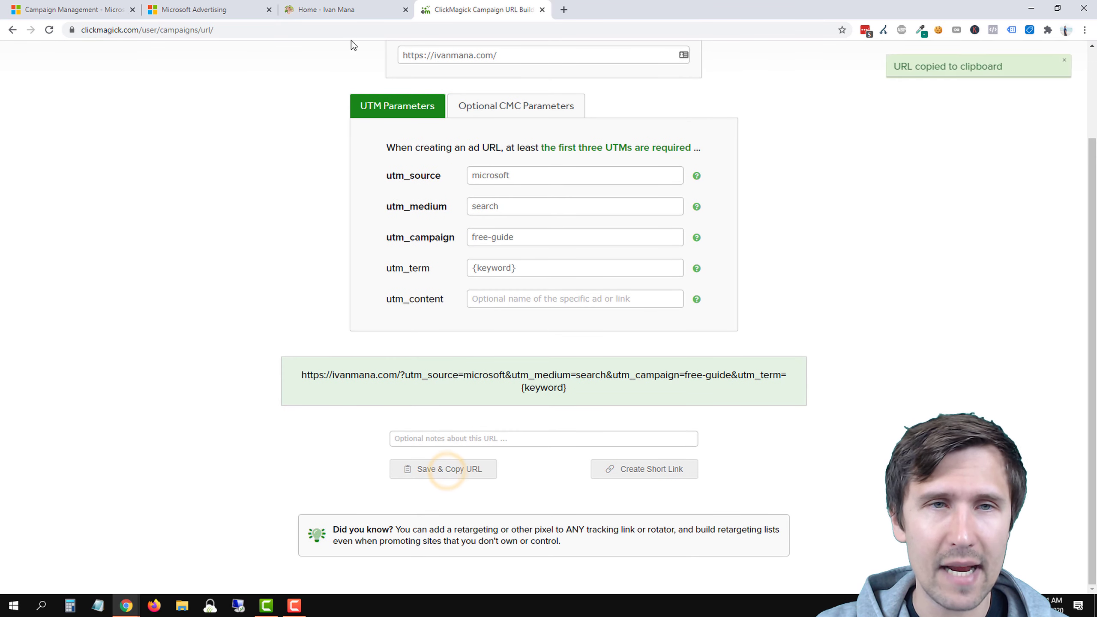
# Switch back to the Microsoft Advertising campaign and paste the copied tracking URL as the website.
pyautogui.click(204, 10)
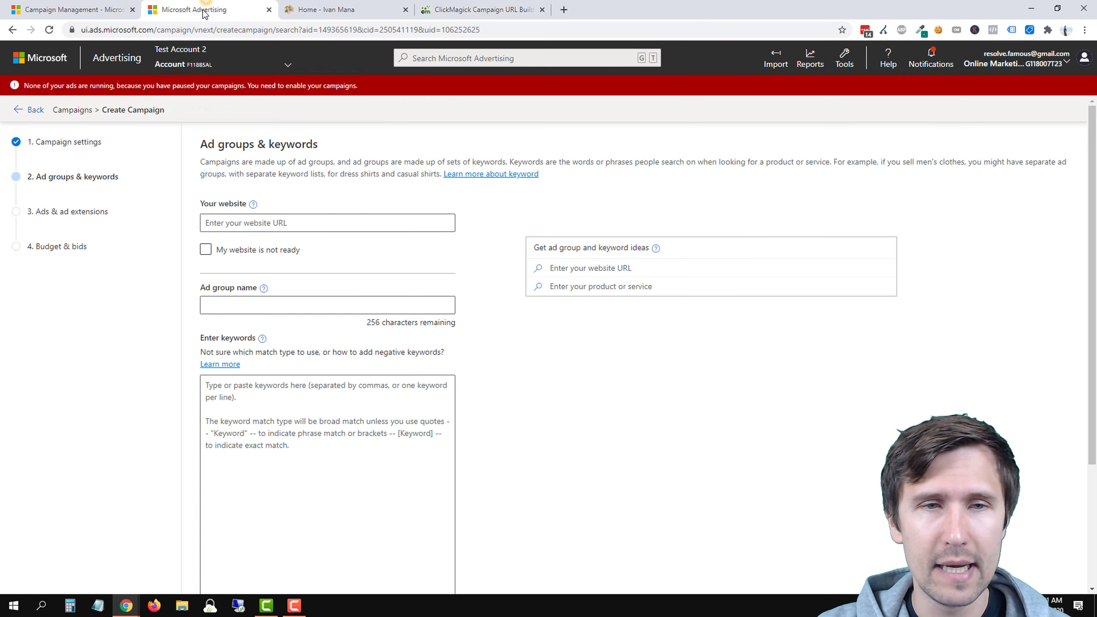
pyautogui.click(226, 222)
pyautogui.rightClick(227, 223)
pyautogui.click(276, 309)
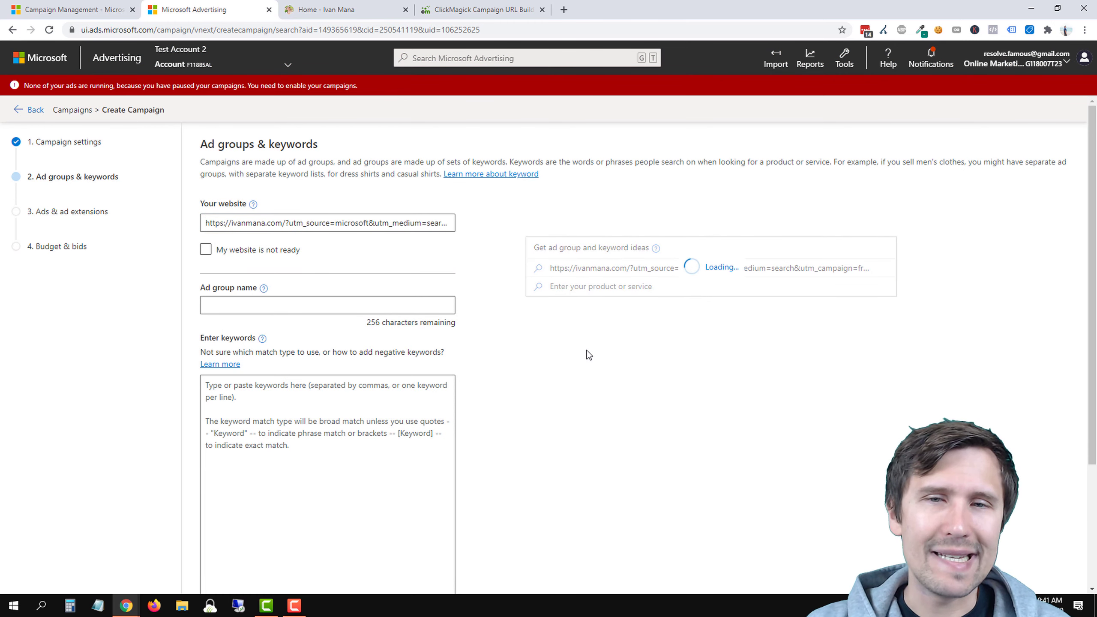
# Look through the suggested ad groups and keywords, and get more ideas using "affiliate marketing" as the product or service.
pyautogui.scroll(-1, 485, 366)
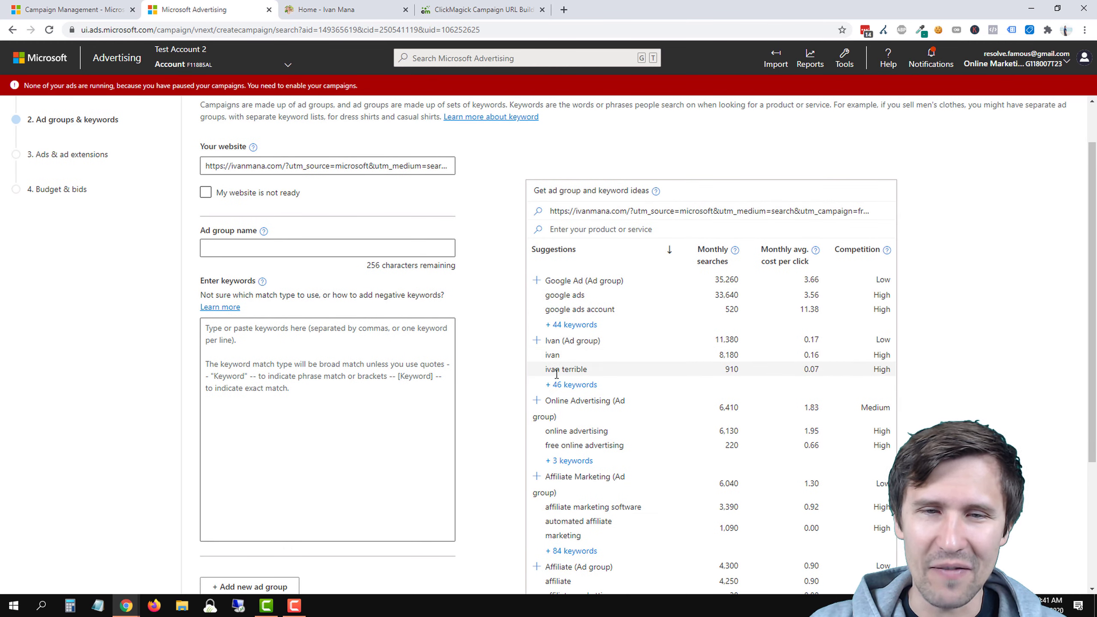
pyautogui.scroll(-2, 588, 367)
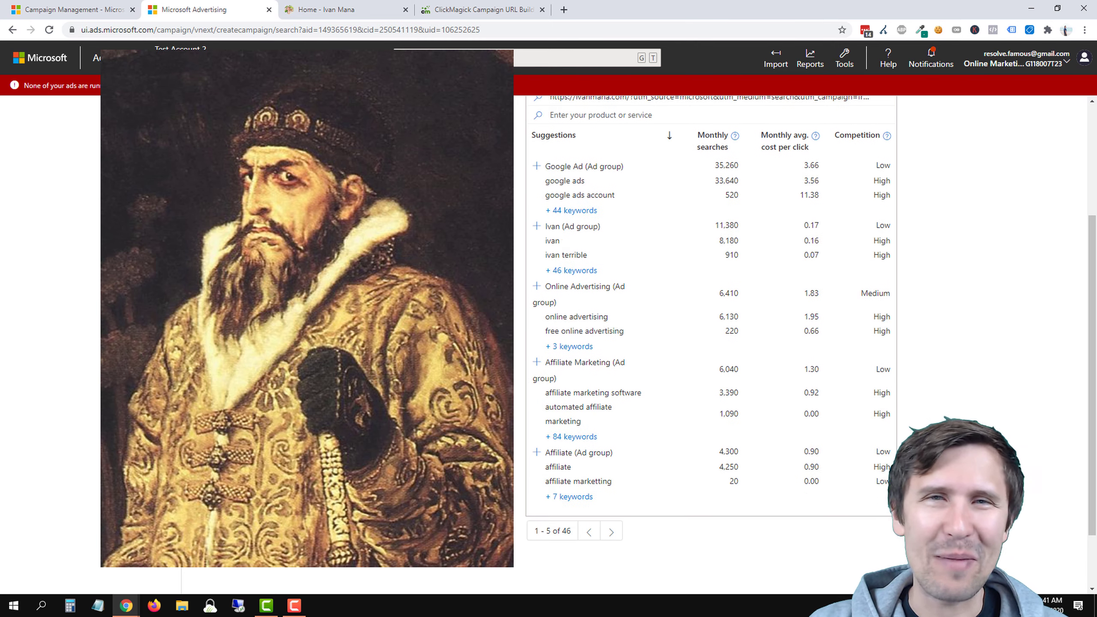
pyautogui.scroll(3, 711, 346)
pyautogui.scroll(-2, 432, 346)
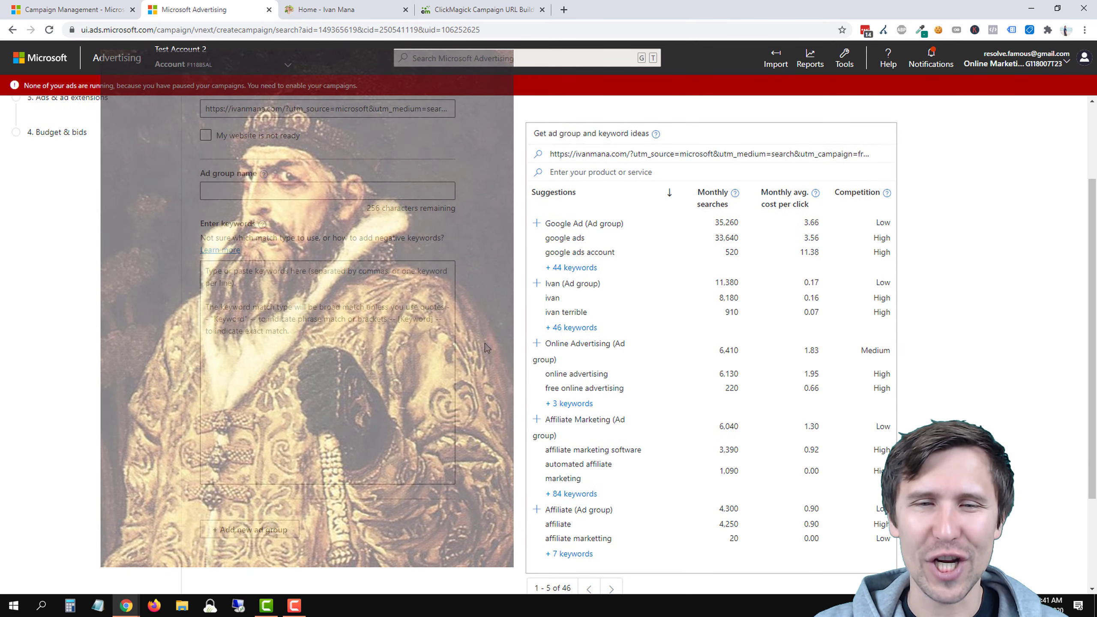
pyautogui.click(315, 3)
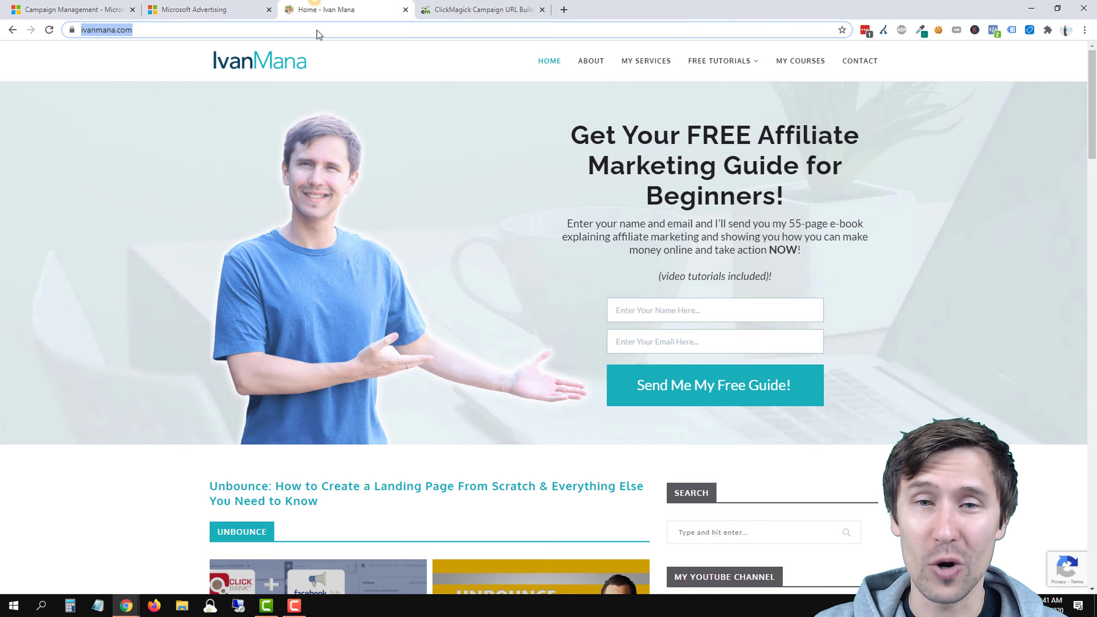
pyautogui.click(225, 6)
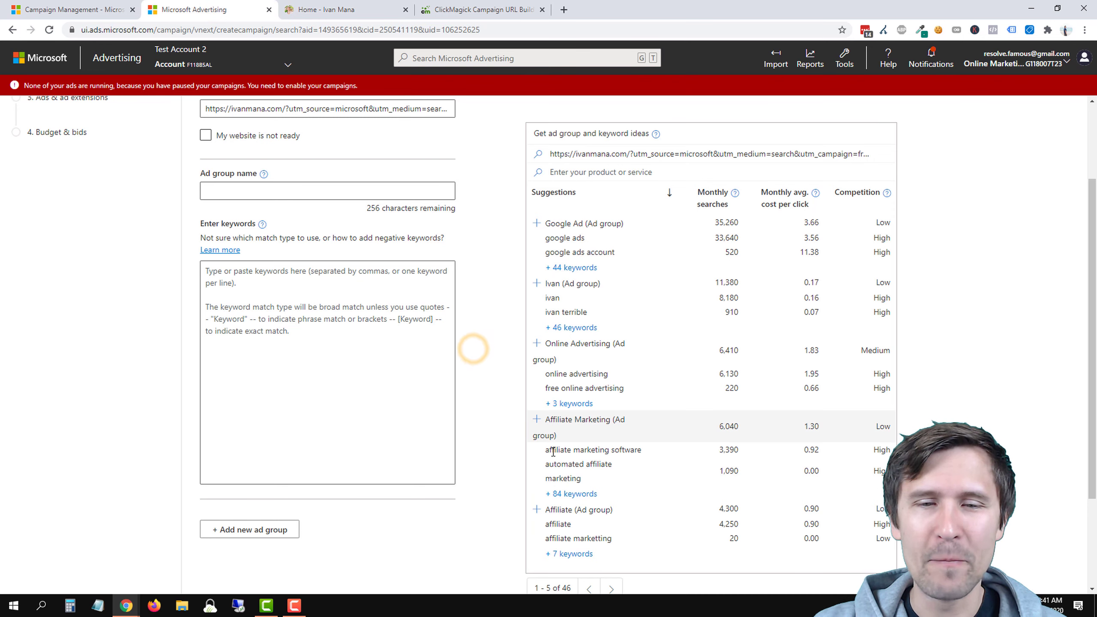
pyautogui.click(573, 173)
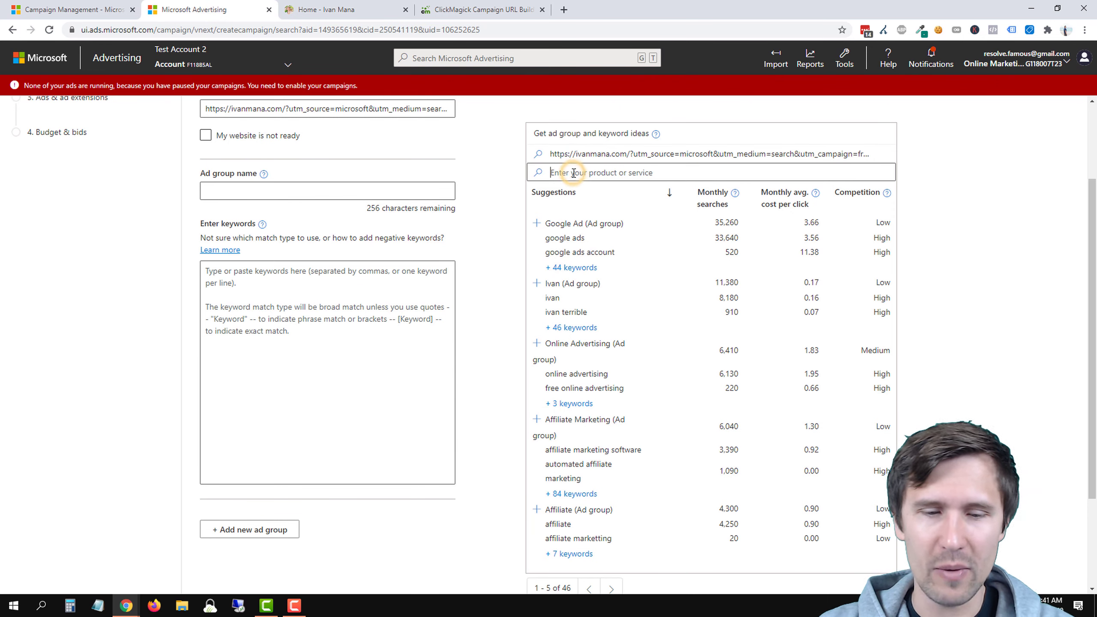
pyautogui.write('affiliate marketing')
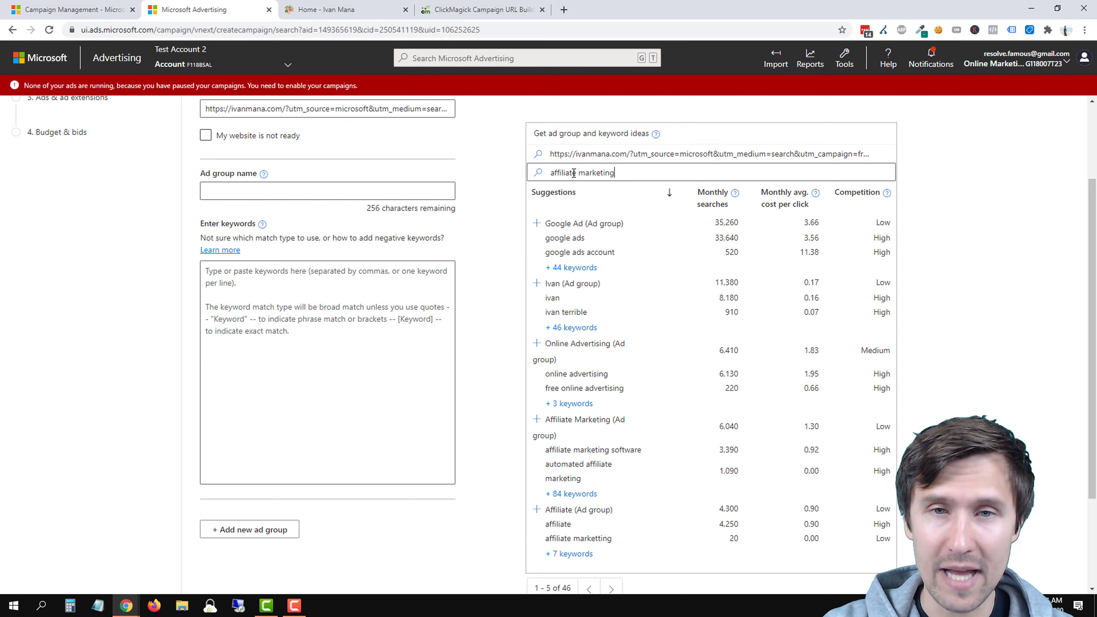
pyautogui.press('Return')
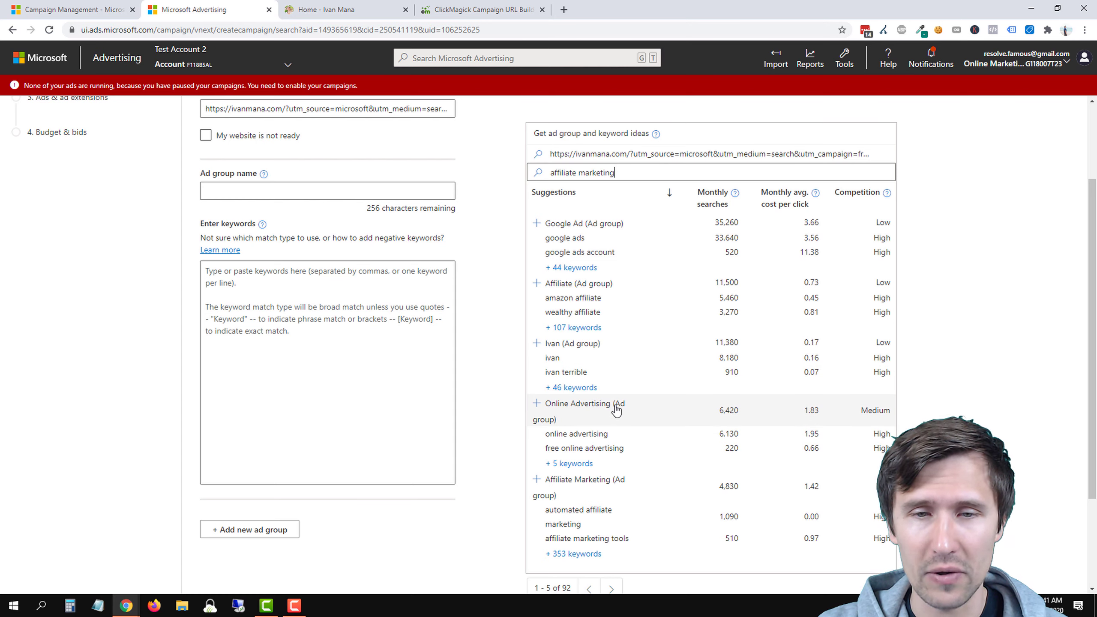
pyautogui.click(230, 191)
pyautogui.scroll(3, 138, 264)
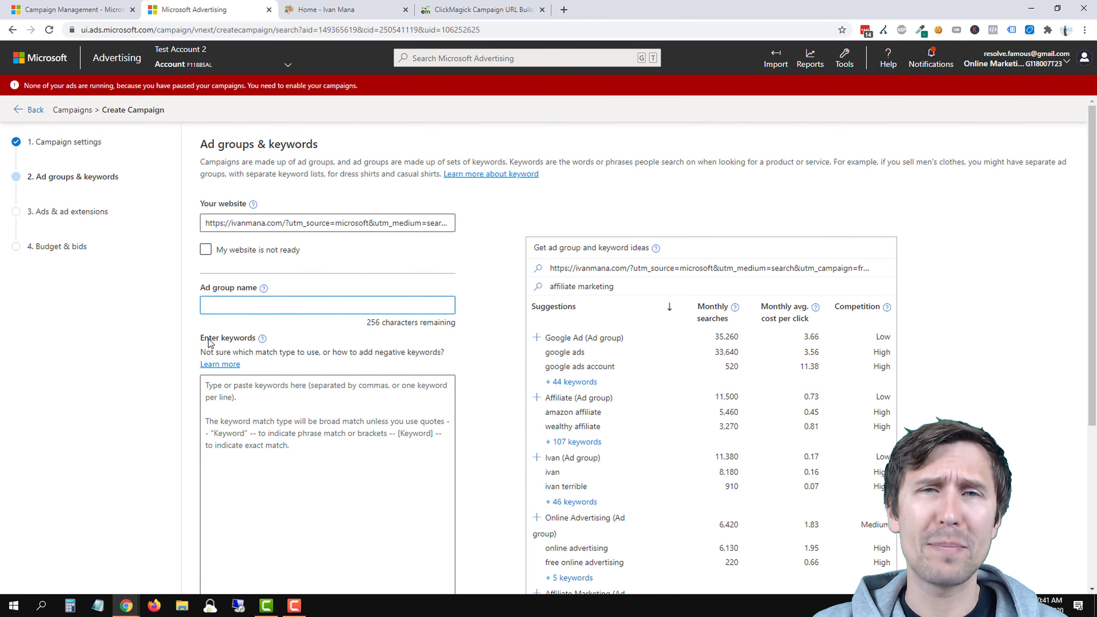
pyautogui.click(235, 246)
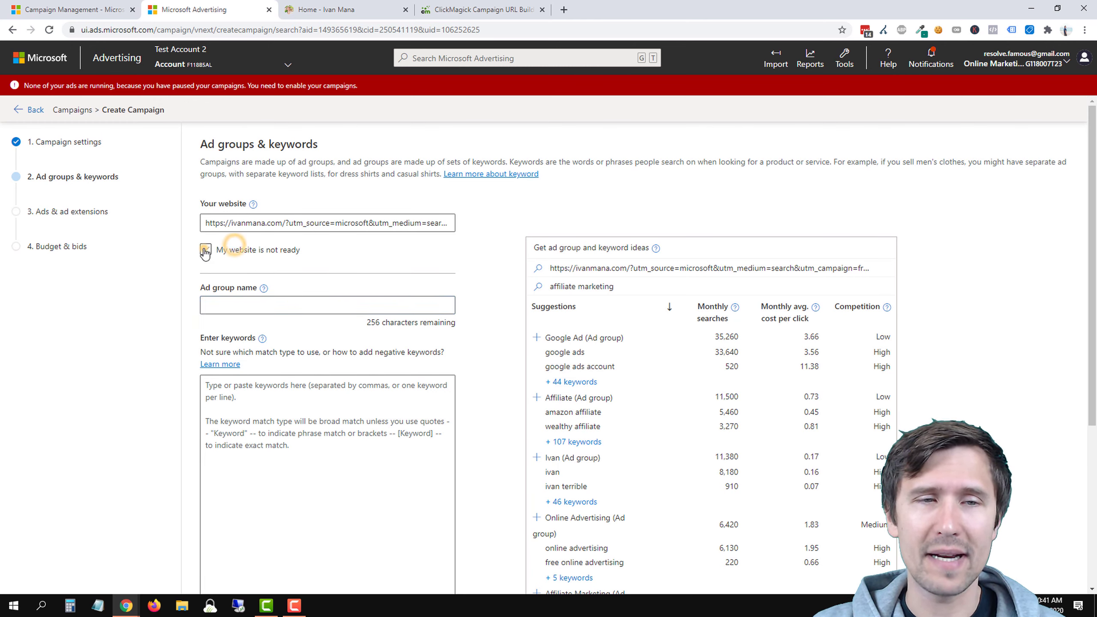
pyautogui.click(240, 245)
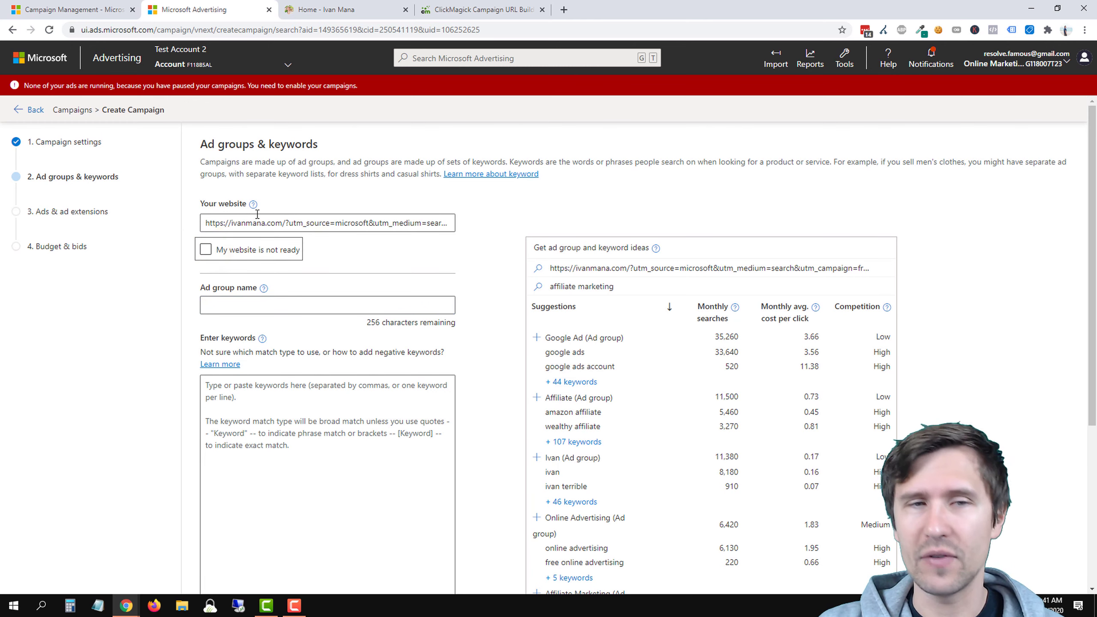
pyautogui.click(210, 250)
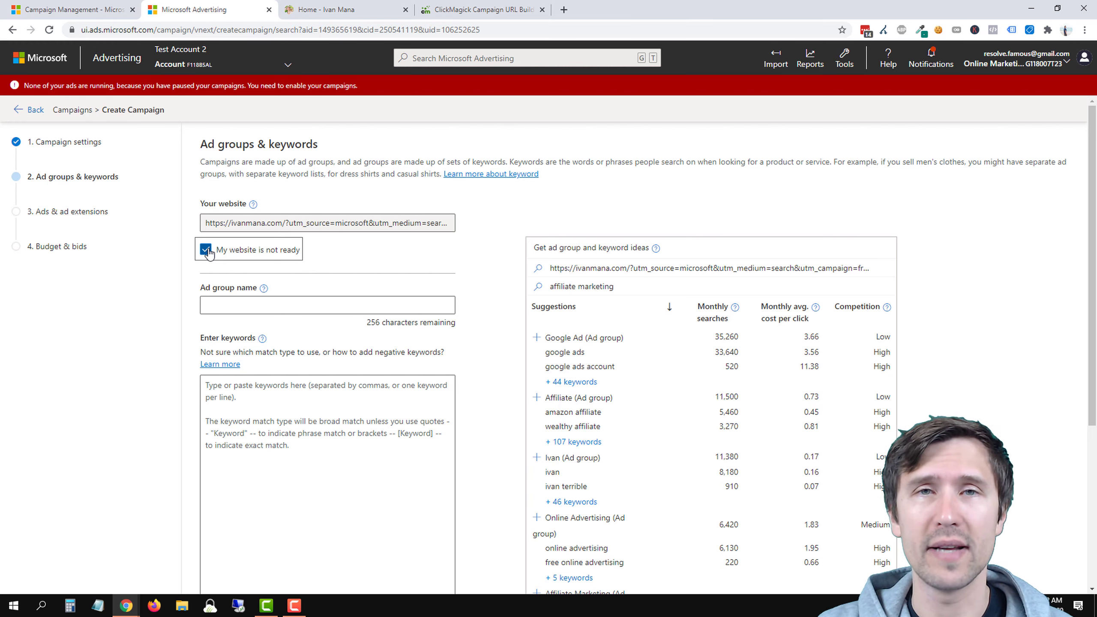
pyautogui.click(206, 250)
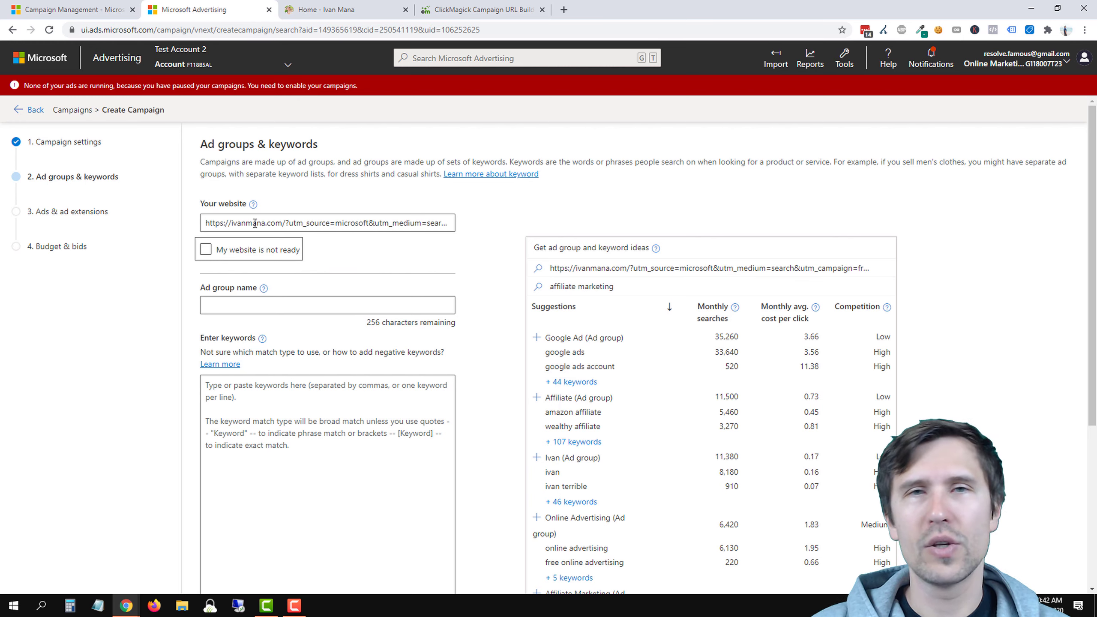
# Name the first ad group "what is affiliate marketing".
pyautogui.click(246, 305)
pyautogui.scroll(-1, 506, 265)
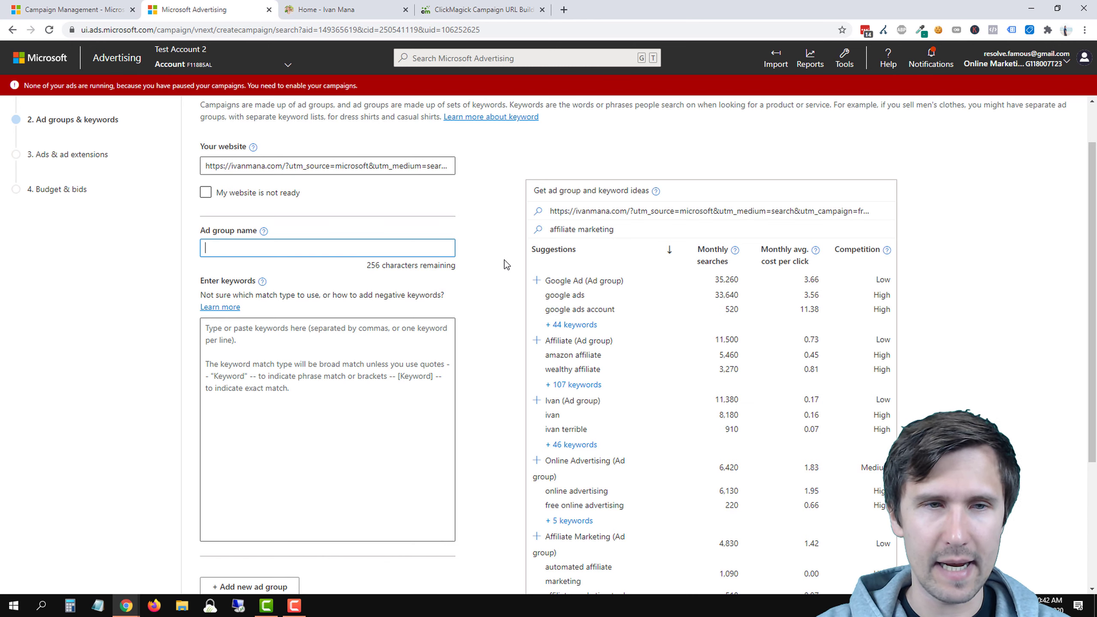
pyautogui.write('what is affiliae')
pyautogui.press('BackSpace')
pyautogui.press('BackSpace')
pyautogui.write('te marketing')
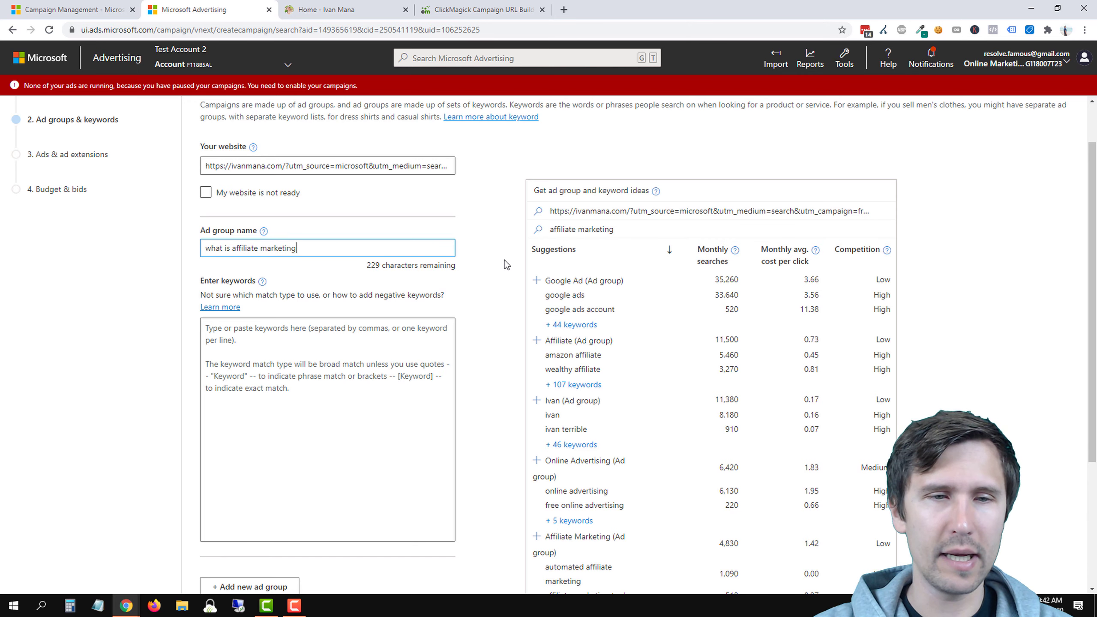
# Page through the suggested ad groups and keywords for "affiliate marketing" to find keywords that fit the ad group.
pyautogui.click(392, 404)
pyautogui.scroll(-1, 391, 404)
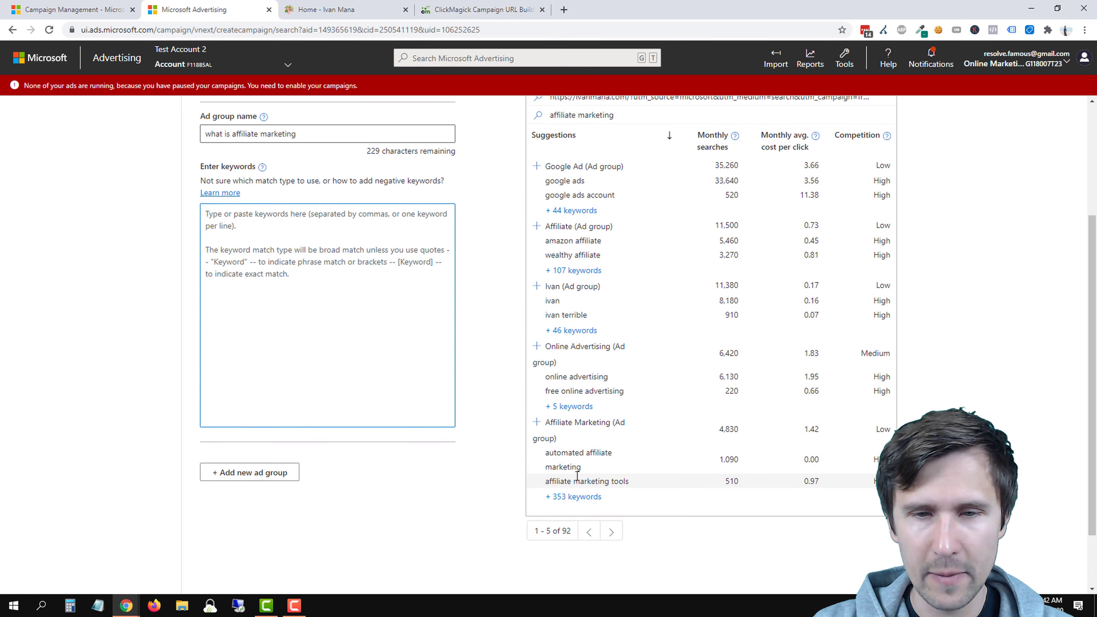
pyautogui.click(620, 536)
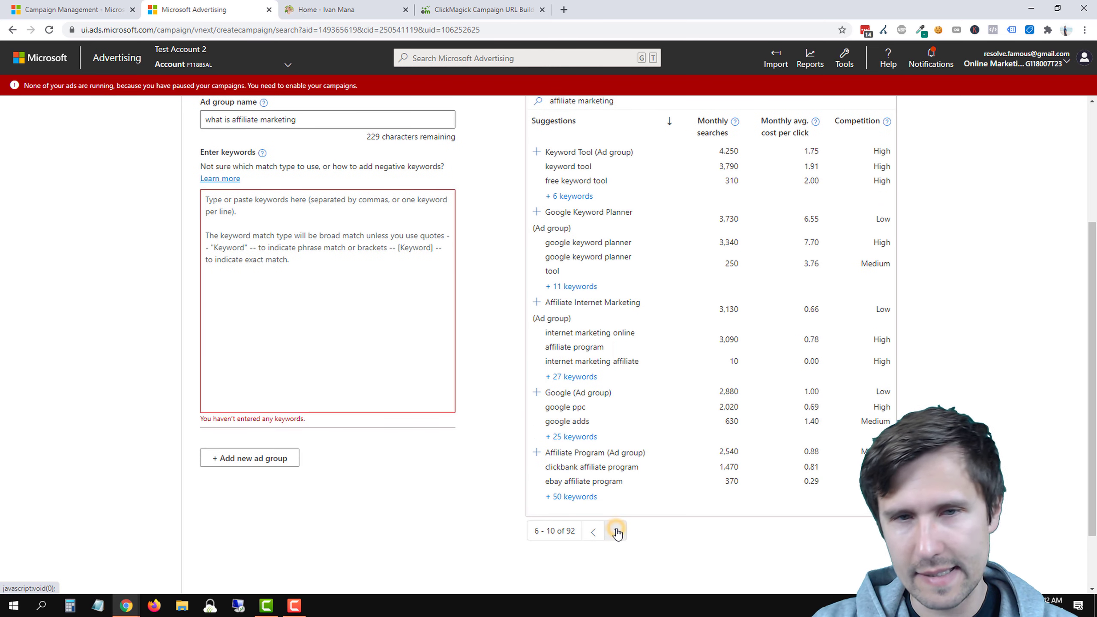
pyautogui.click(618, 534)
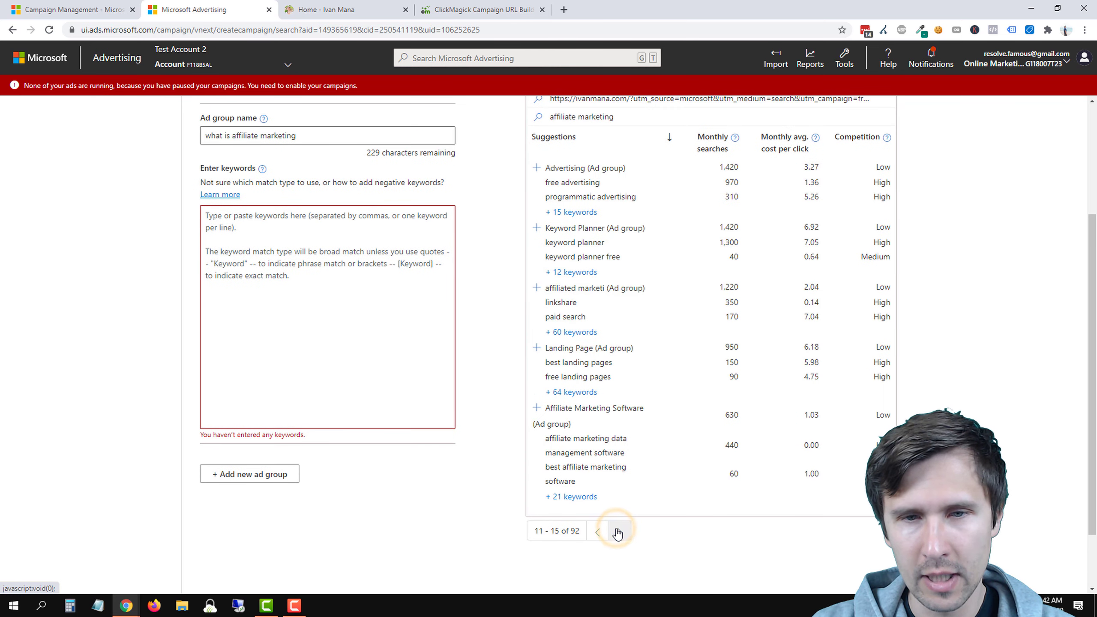
pyautogui.click(618, 532)
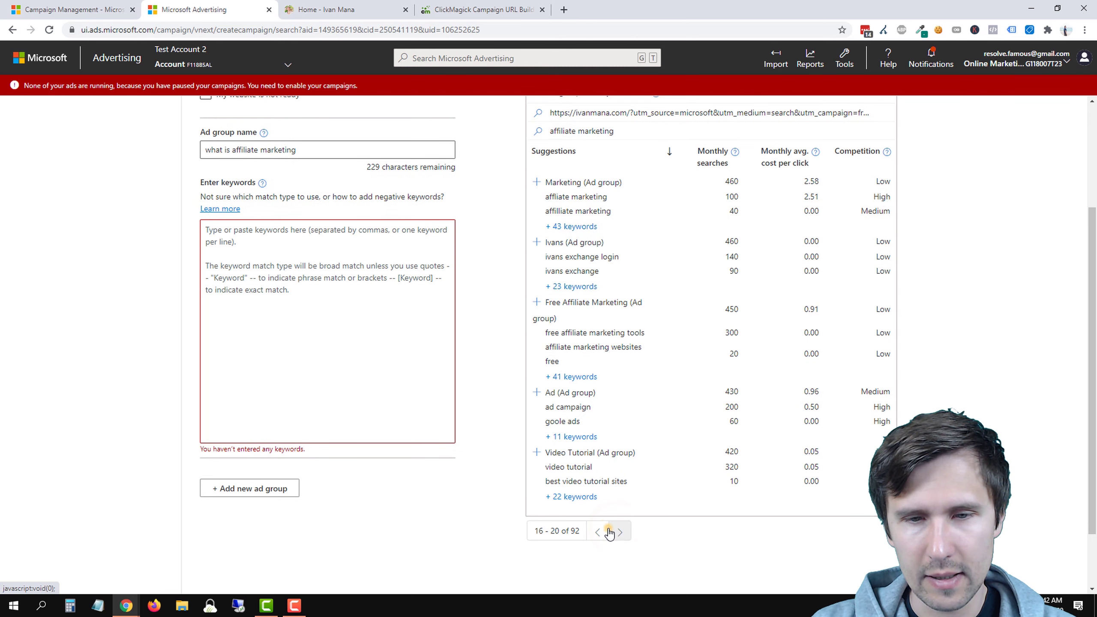
pyautogui.click(598, 532)
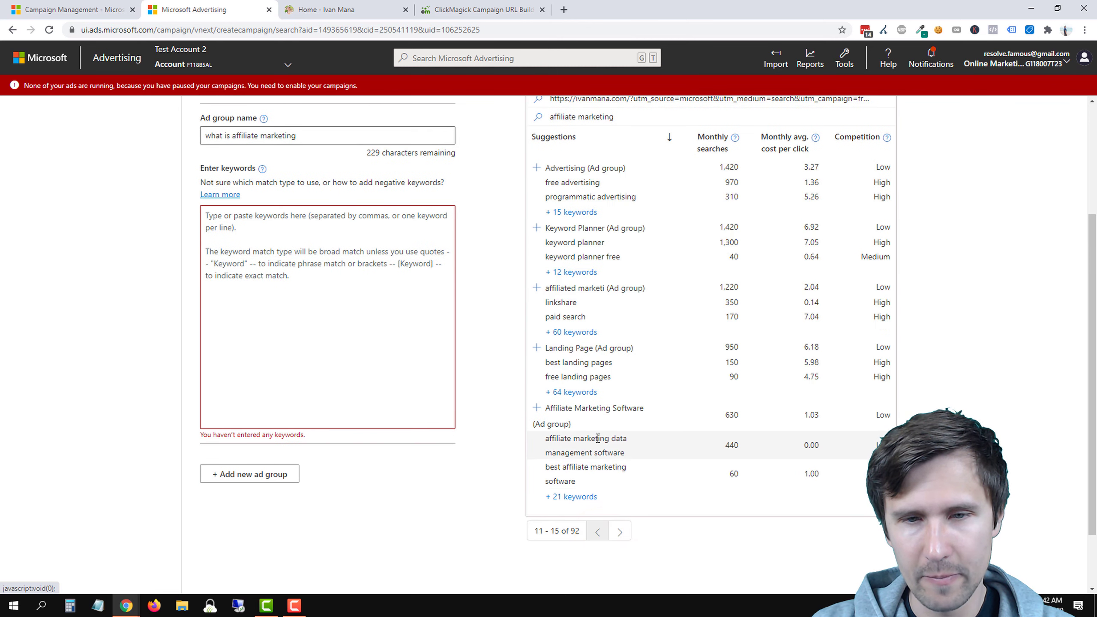
pyautogui.click(619, 533)
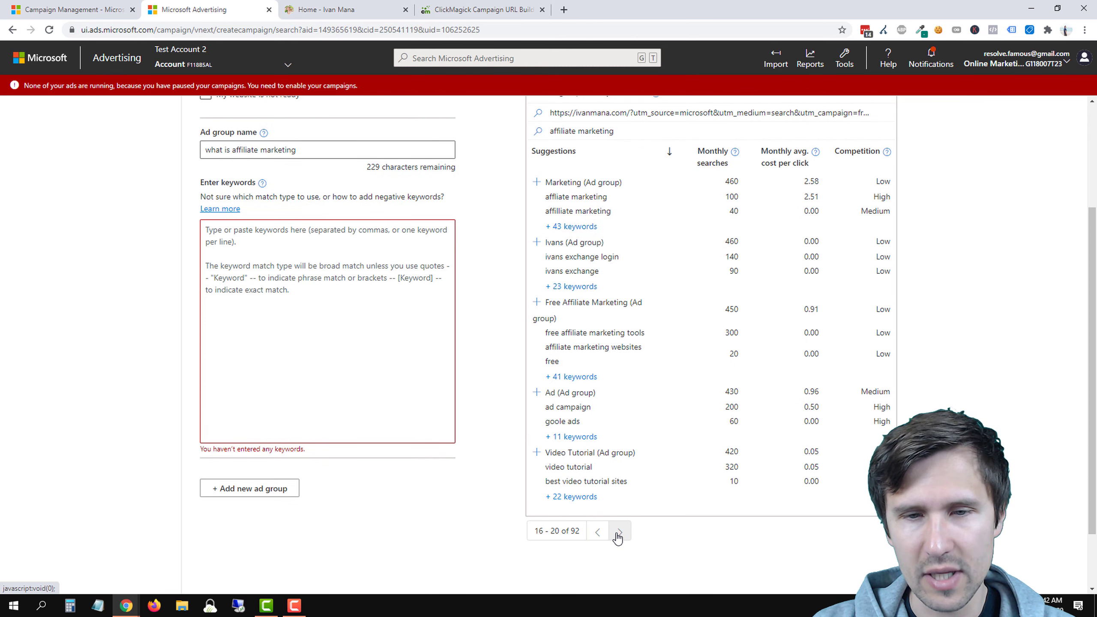
pyautogui.click(623, 533)
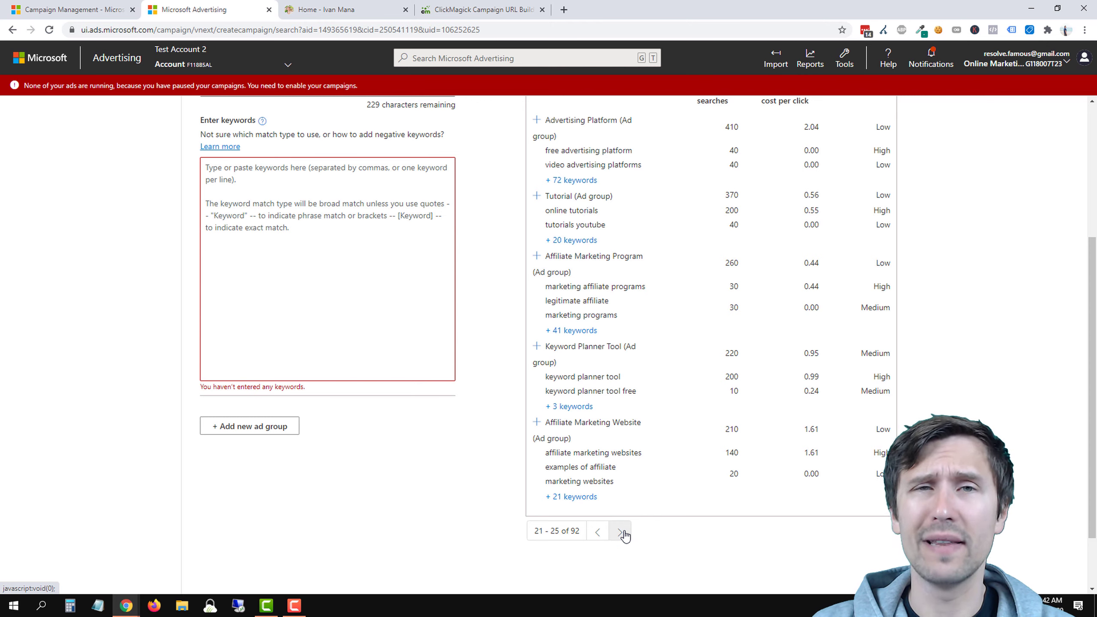
pyautogui.click(620, 532)
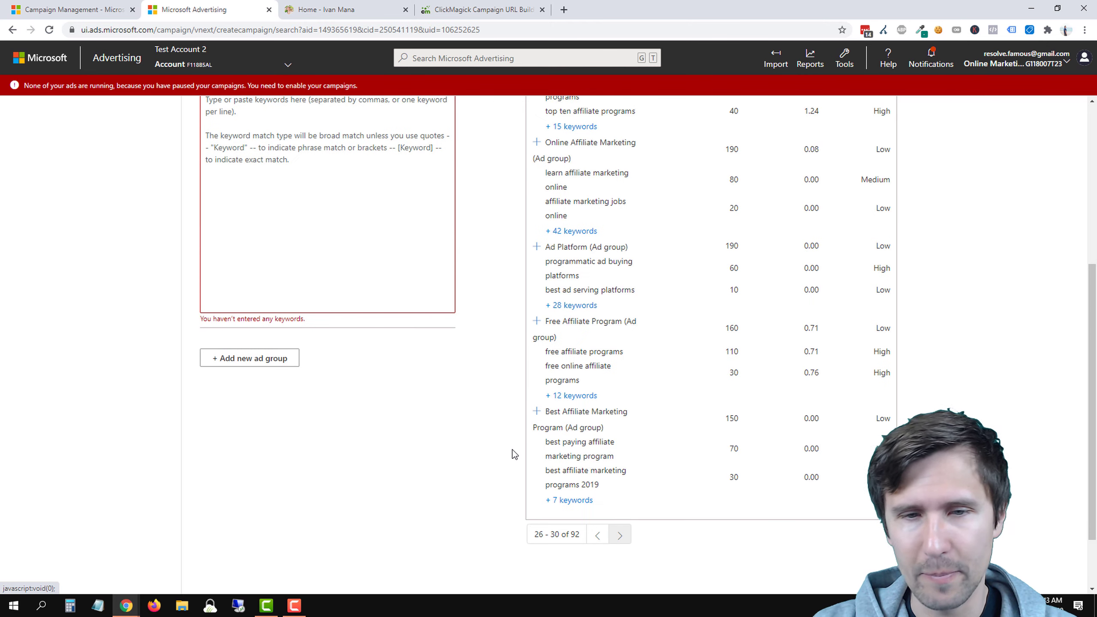
pyautogui.scroll(-4, 512, 450)
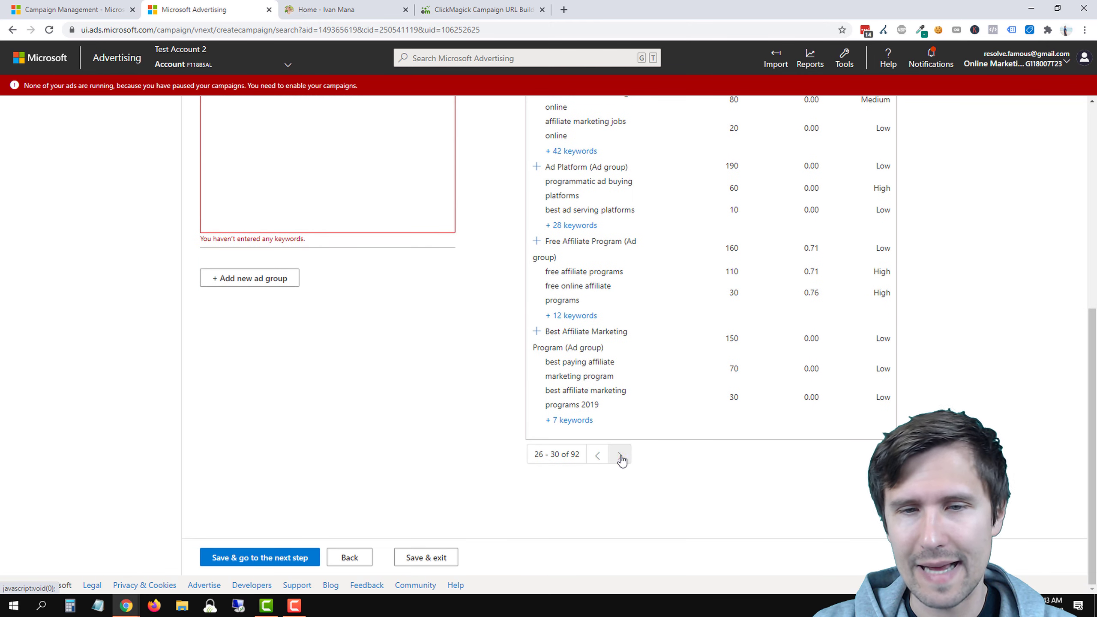
pyautogui.click(620, 455)
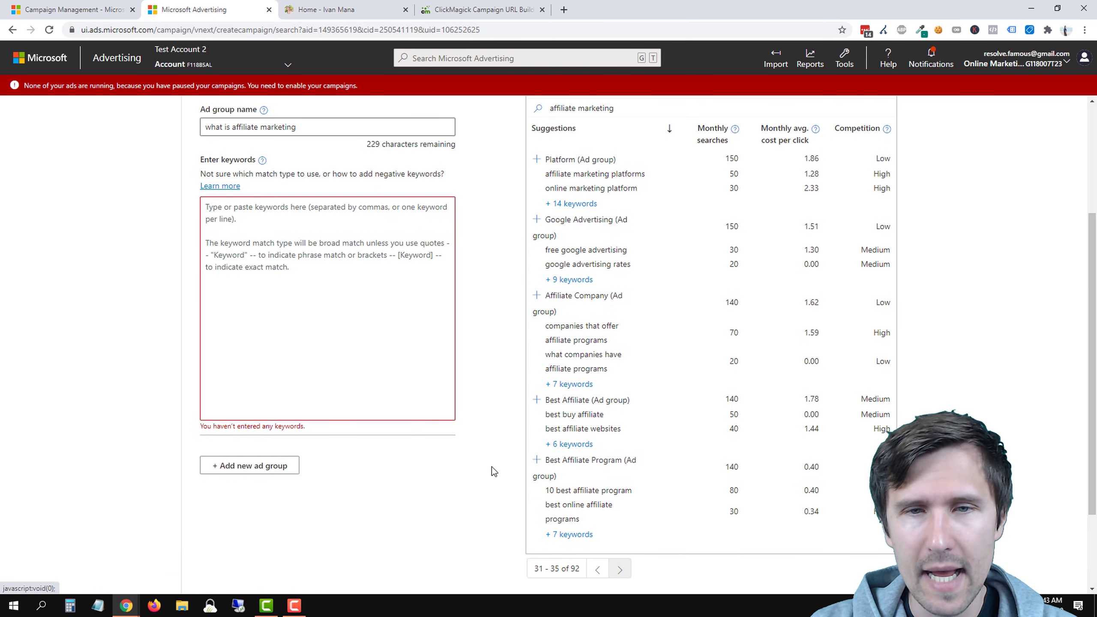
# Enter the keywords "what is affiliate marketing", "how to start affiliate marketing" and "affiliate marketing for beginners", one per line, for the first ad group.
pyautogui.click(322, 220)
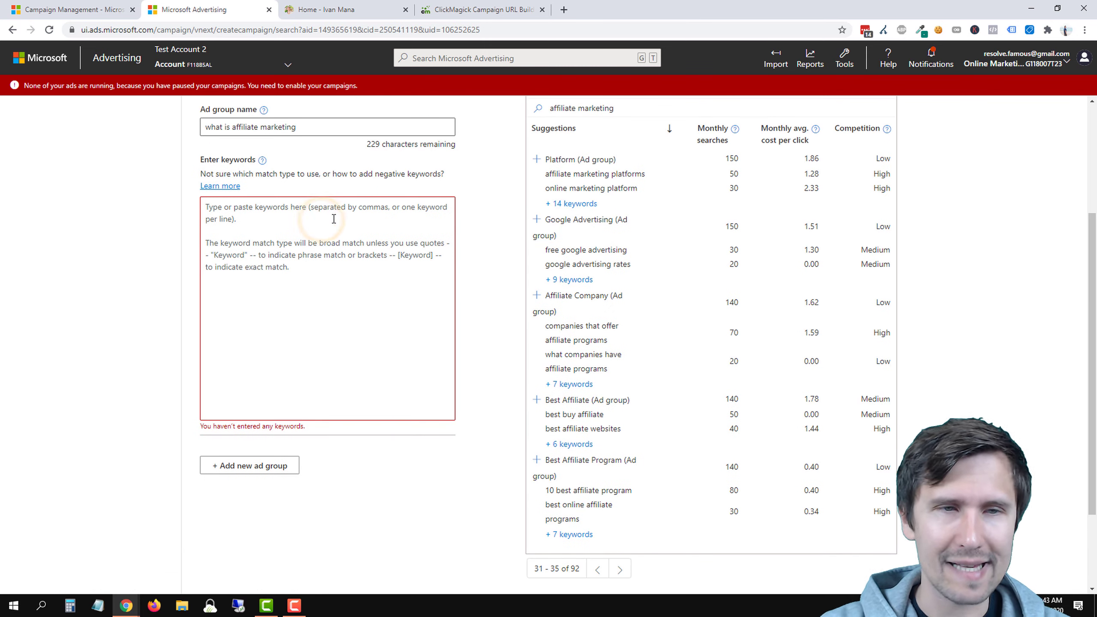
pyautogui.write('what is aff')
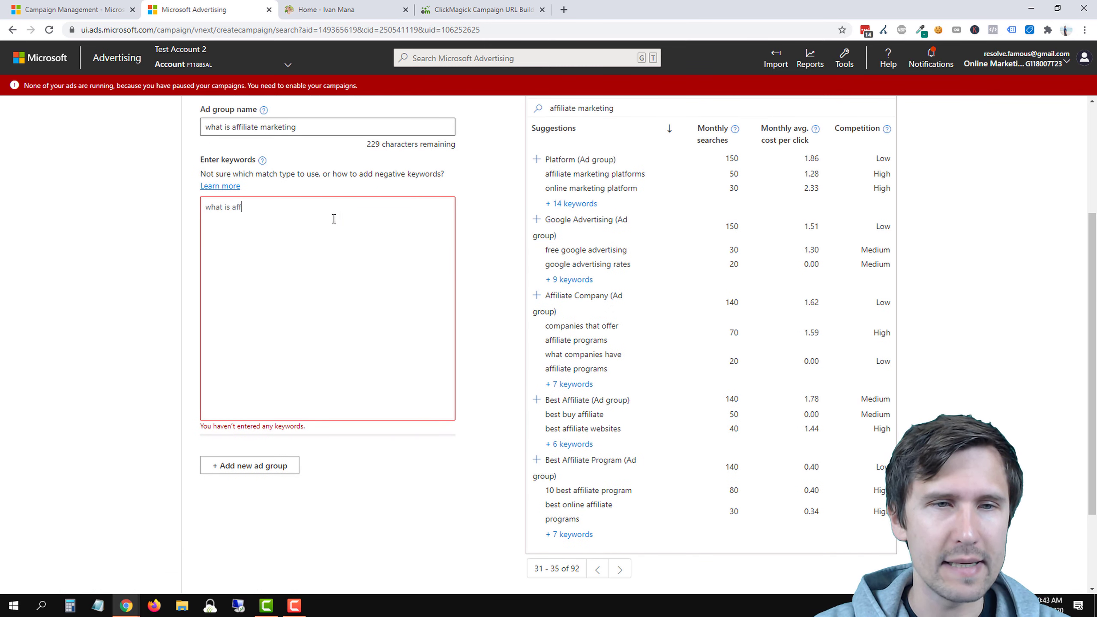
pyautogui.write('iliate marketing ')
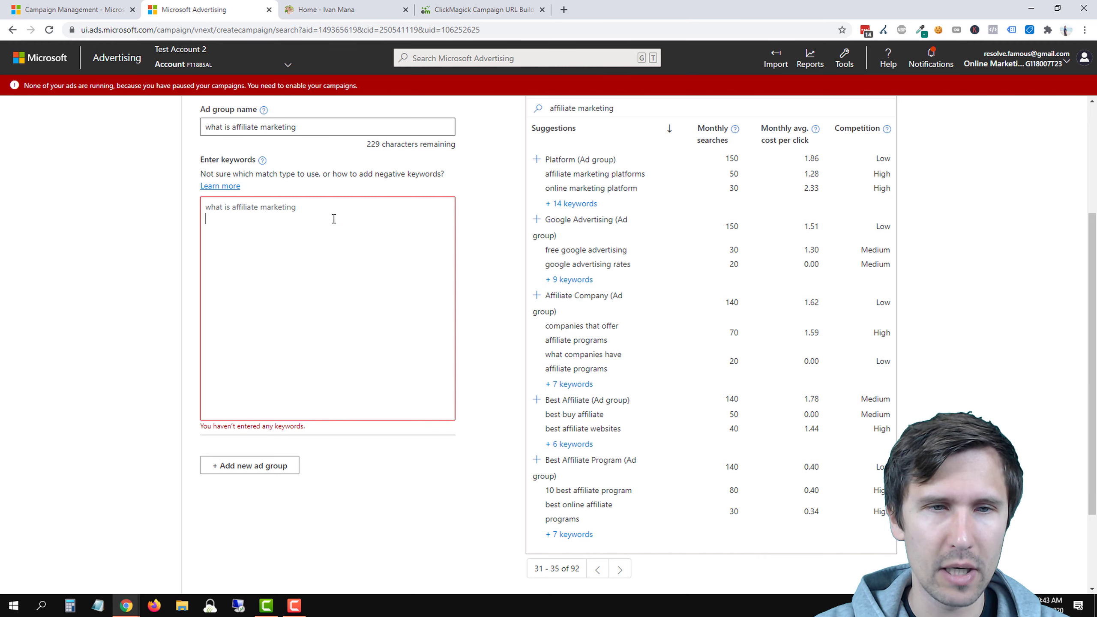
pyautogui.write('how to start a')
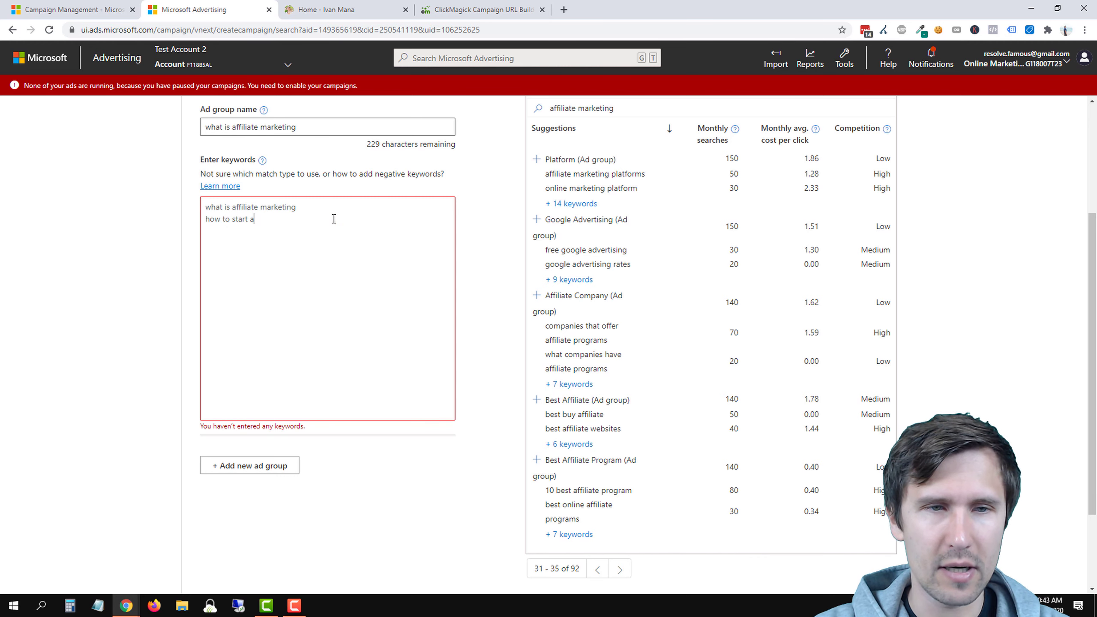
pyautogui.write('ffiliate marketing')
pyautogui.press('Return')
pyautogui.write('af')
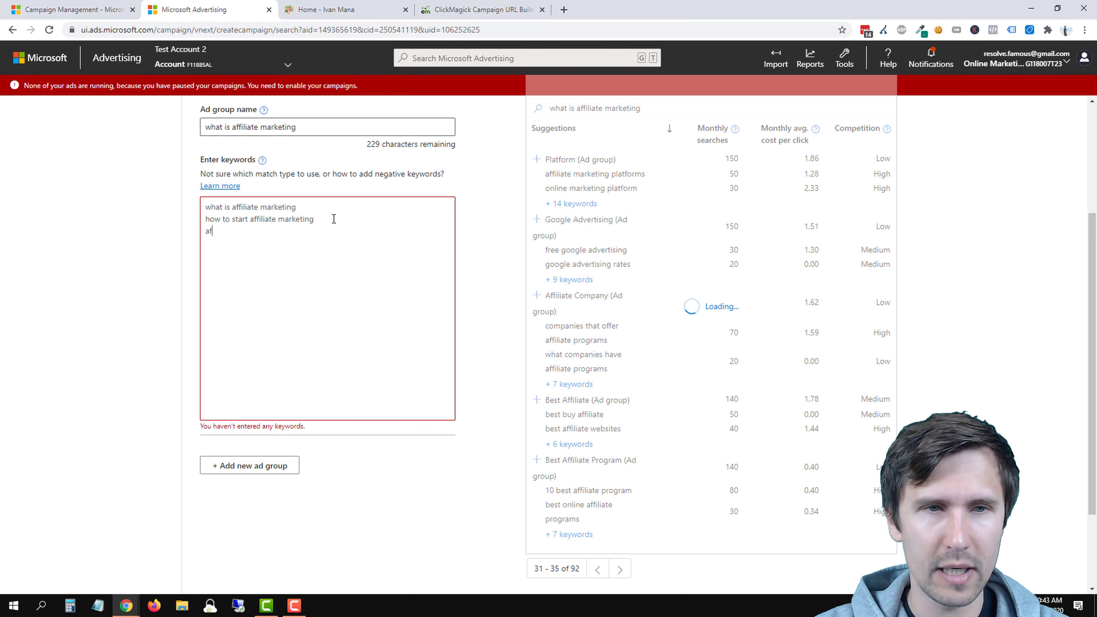
pyautogui.write('filiate marketing for beg')
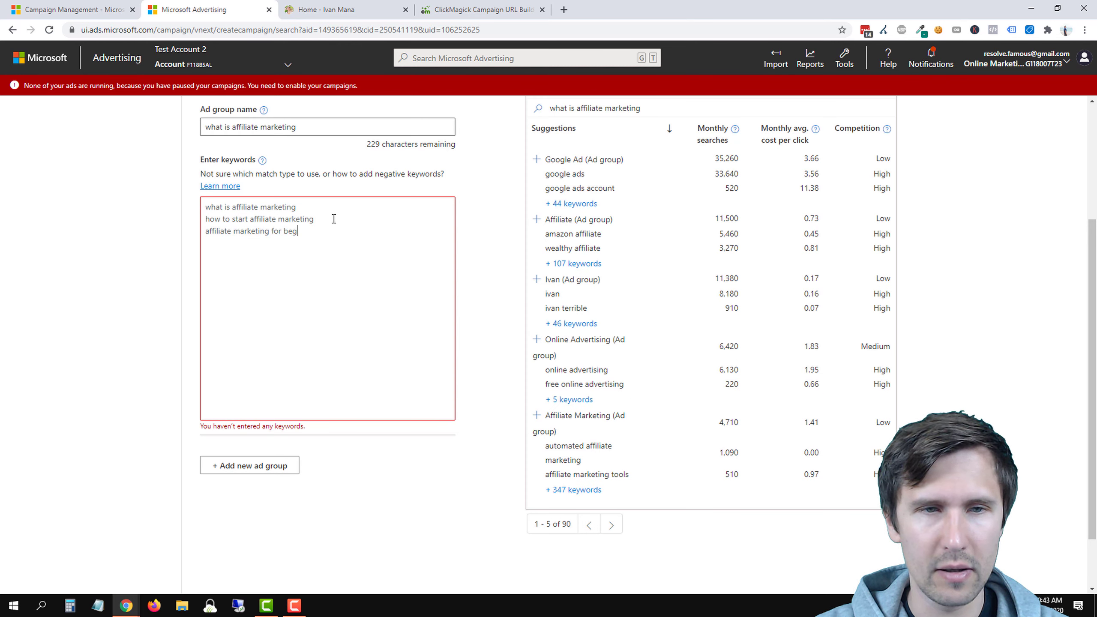
pyautogui.write('inners')
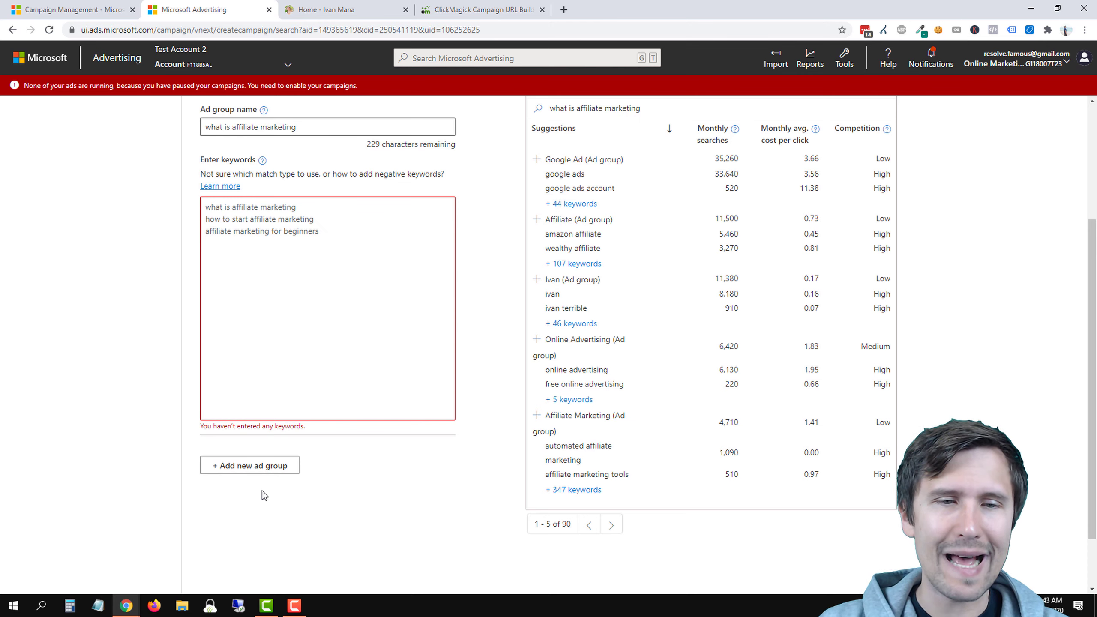
# Add a second ad group named "affiliate marketing guide".
pyautogui.click(266, 467)
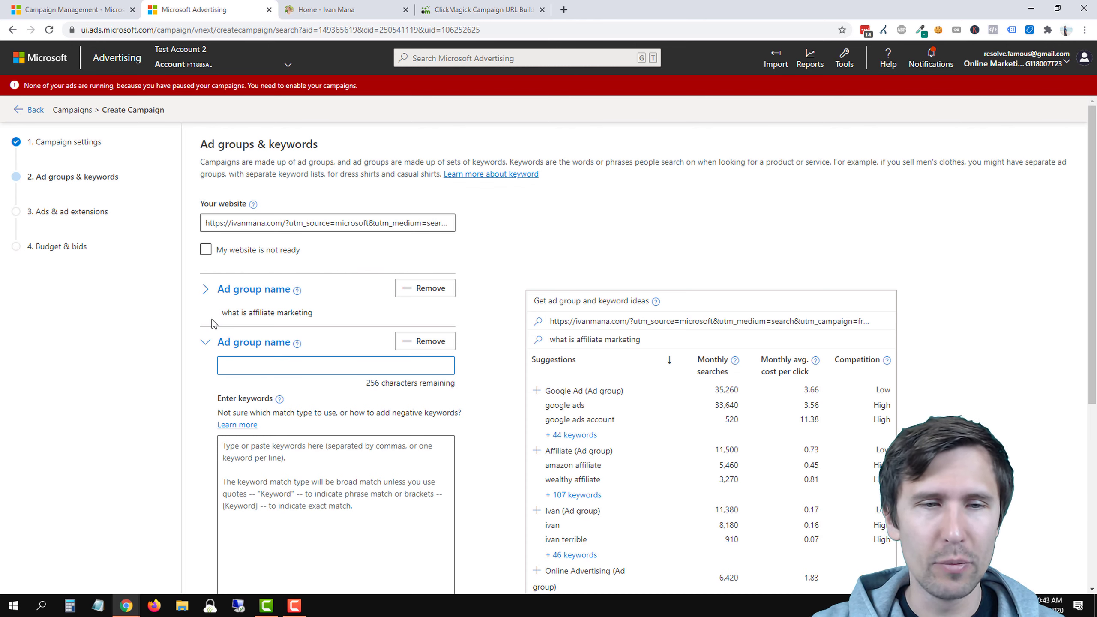
pyautogui.write('affiliate marketing guide')
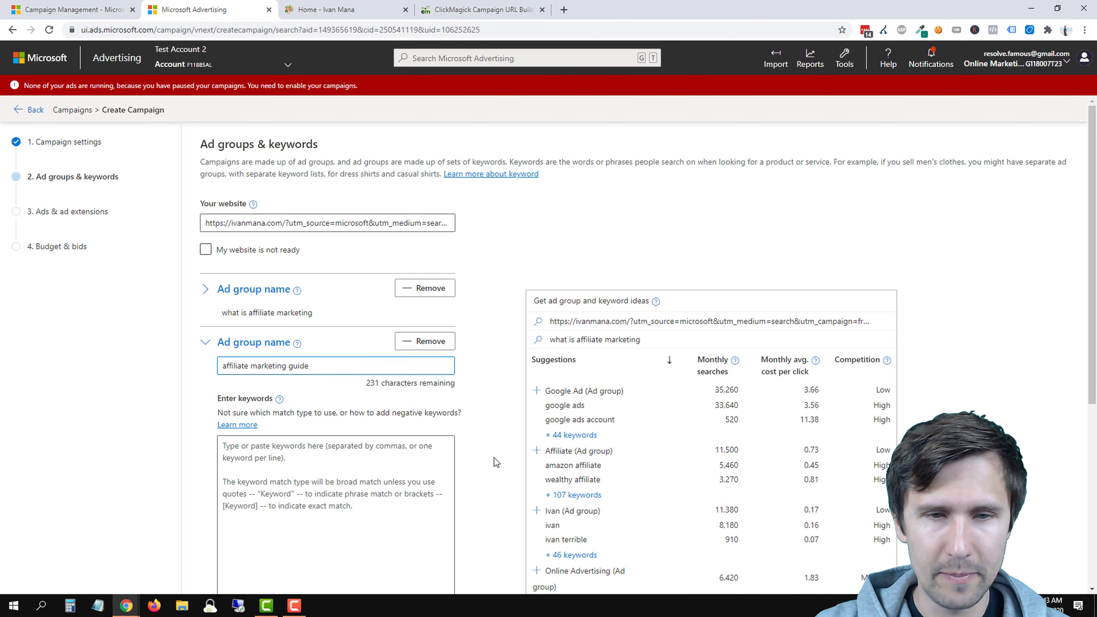
# Page through the current keyword suggestions, and get new ideas using "affiliate marketing guide" as the product or service.
pyautogui.scroll(-6, 694, 437)
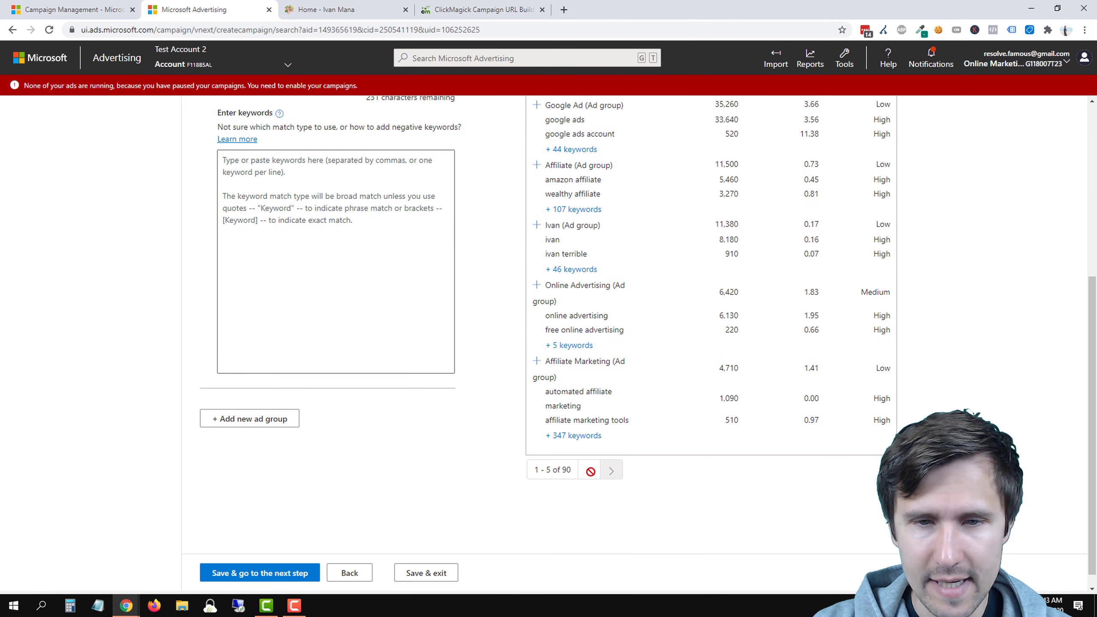
pyautogui.click(612, 470)
pyautogui.click(617, 471)
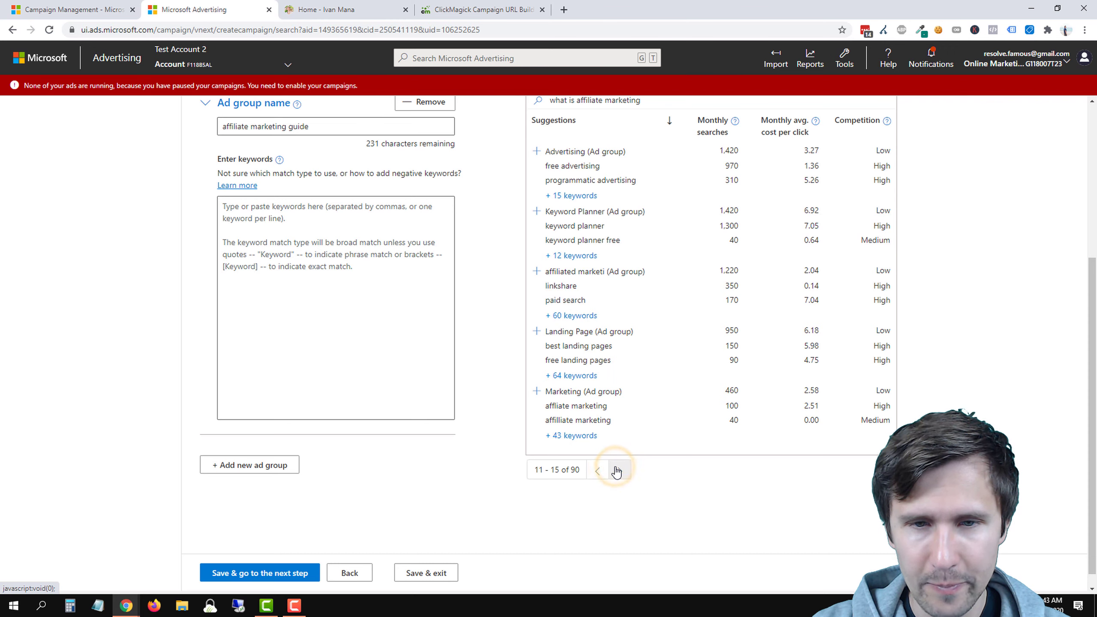
pyautogui.click(616, 471)
pyautogui.click(617, 471)
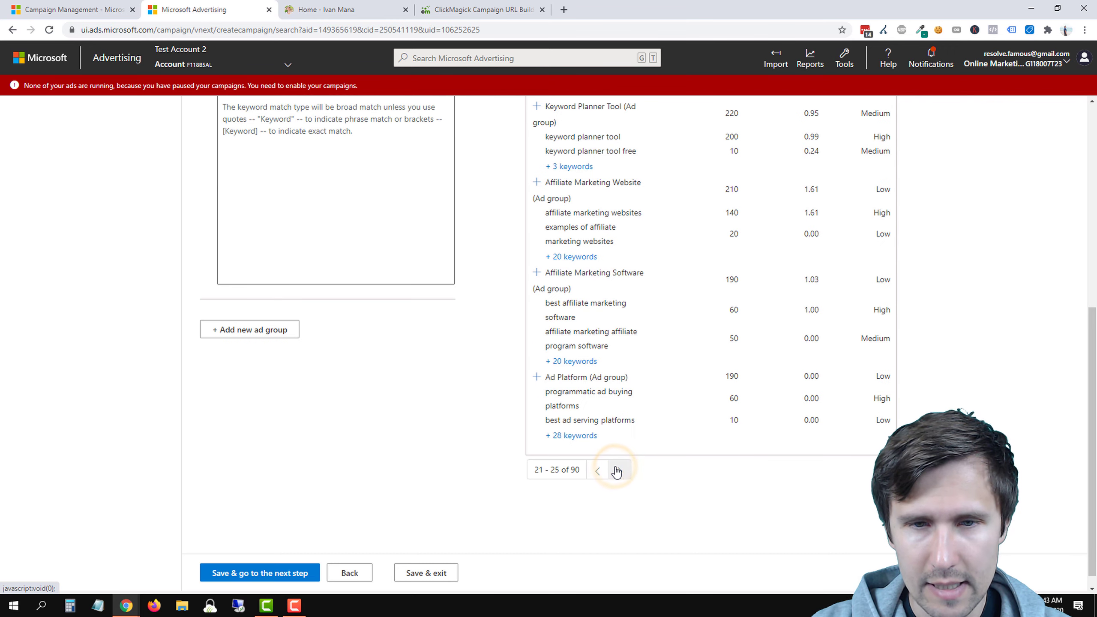
pyautogui.click(617, 471)
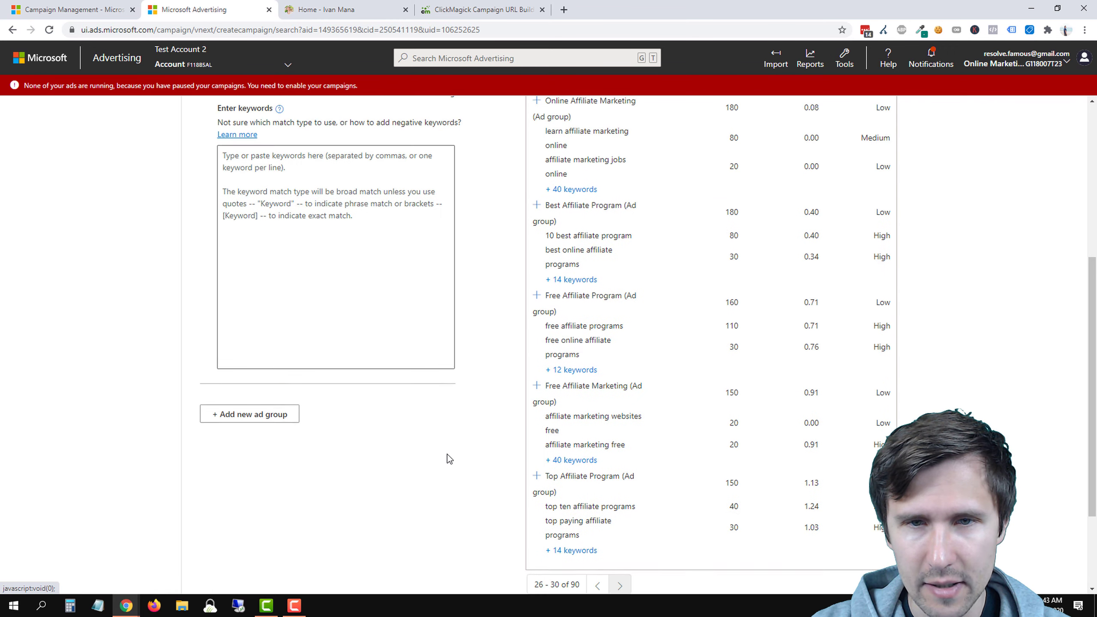
pyautogui.scroll(2, 448, 455)
pyautogui.tripleClick(629, 163)
pyautogui.write('affiliate marketing guide')
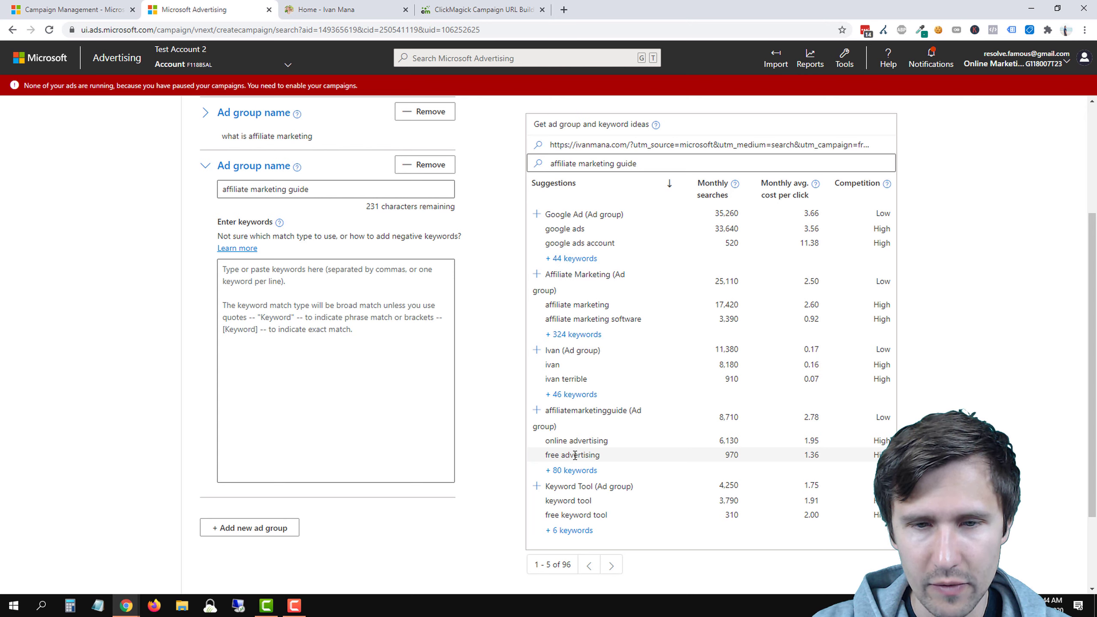
# Enter "affiliate marketing guide", "affiliate marketing book", "affiliate marketing pdf" and "affiliate marketing ebook" as the second ad group's keywords, one per line.
pyautogui.click(309, 280)
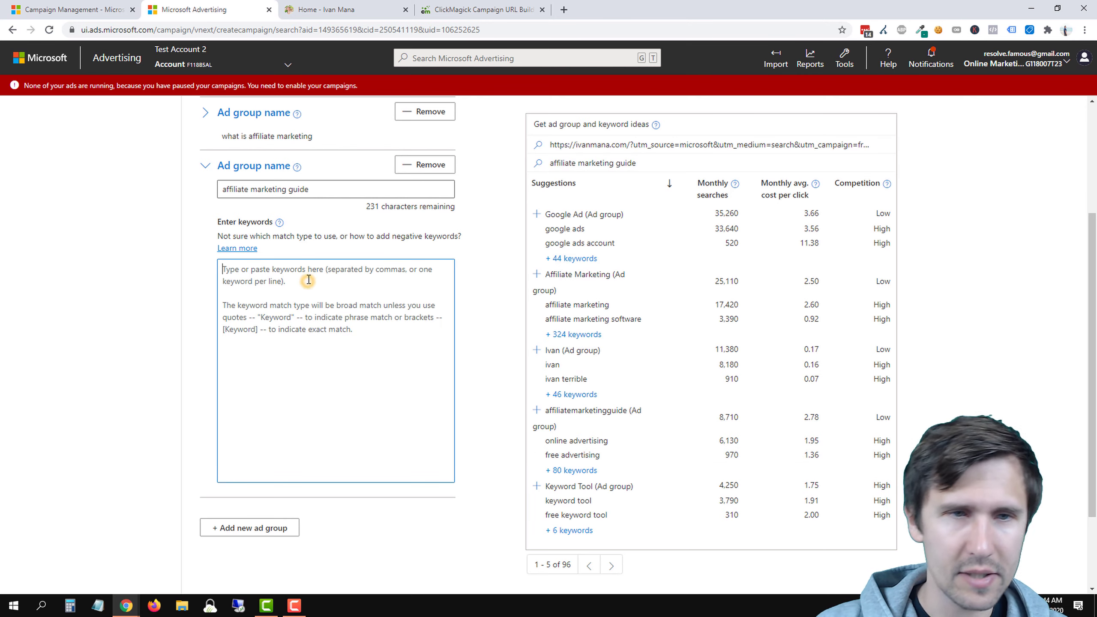
pyautogui.write('affiliate marketin')
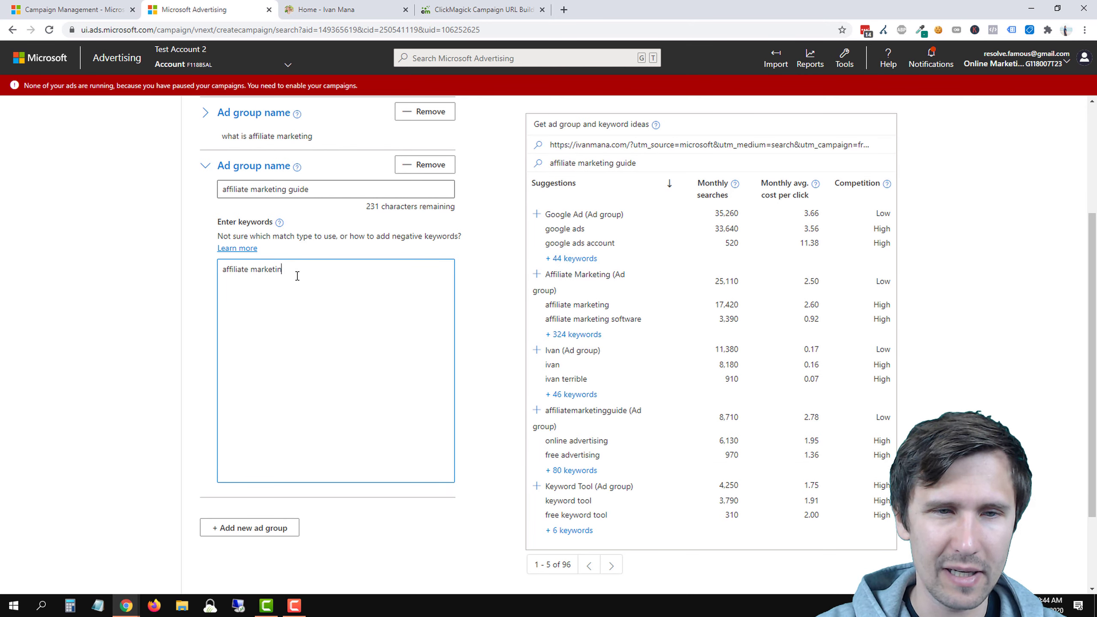
pyautogui.write('g guide ')
pyautogui.write('affiliate marketing ')
pyautogui.write('book')
pyautogui.press('Return')
pyautogui.write('affiliate marketing pdf')
pyautogui.press('Return')
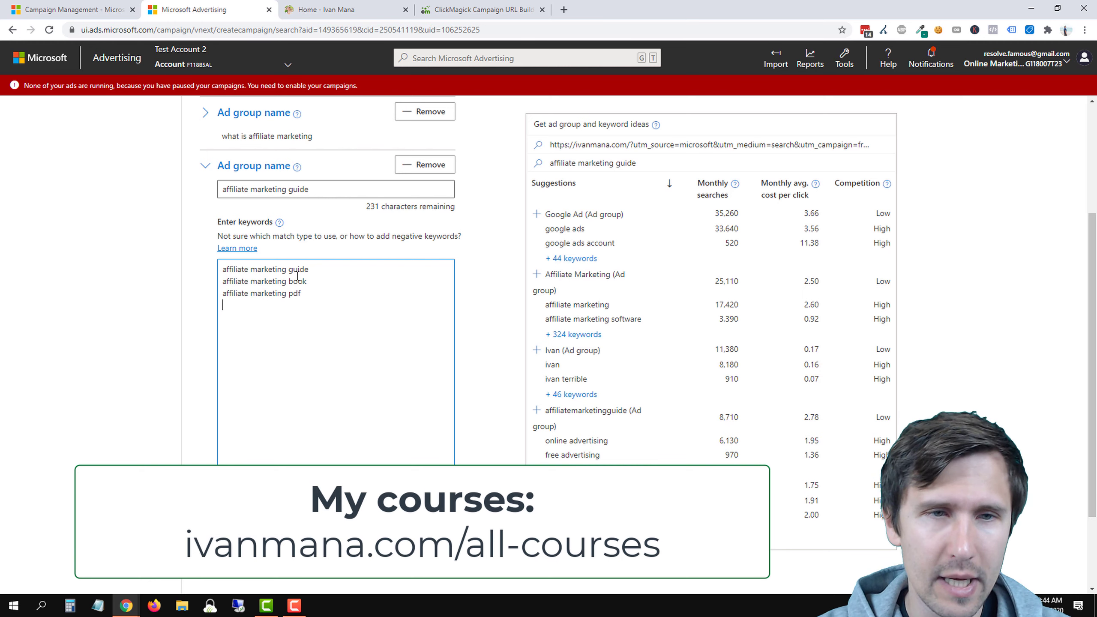
pyautogui.write('iliate marketing ebook')
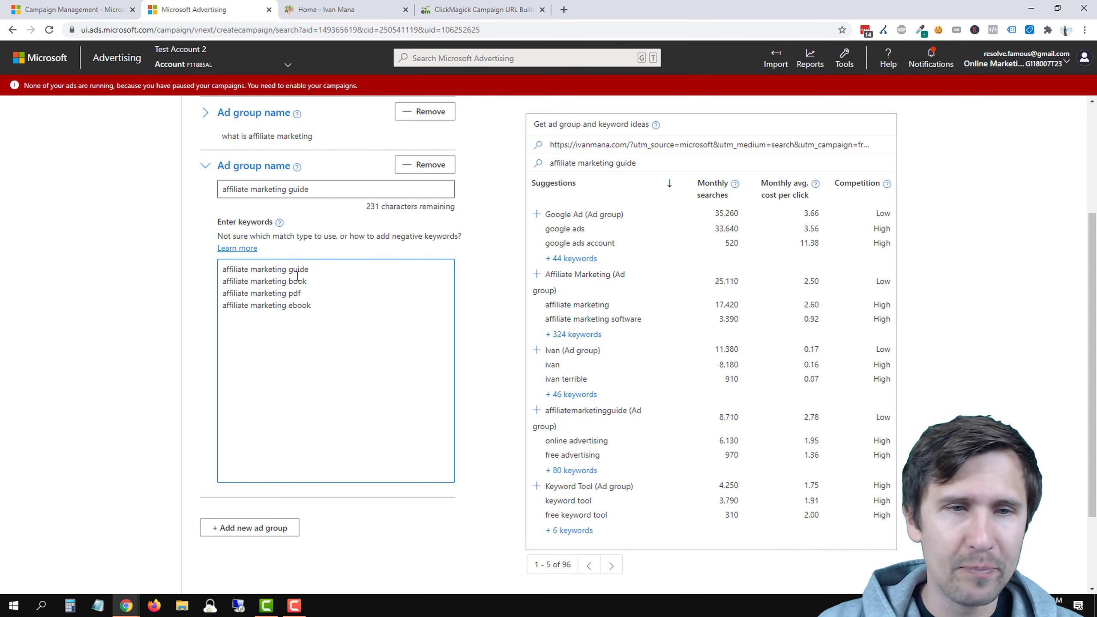
# Add a third ad group named "make money online".
pyautogui.scroll(1, 324, 254)
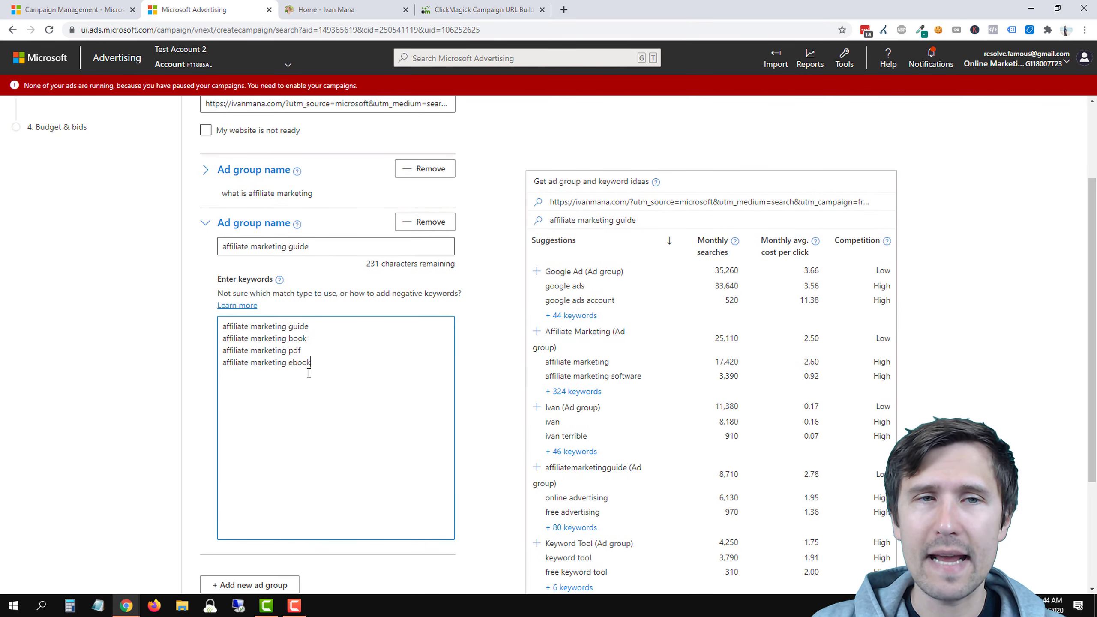
pyautogui.click(352, 4)
pyautogui.click(231, 6)
pyautogui.click(101, 370)
pyautogui.scroll(-3, 129, 374)
pyautogui.click(276, 471)
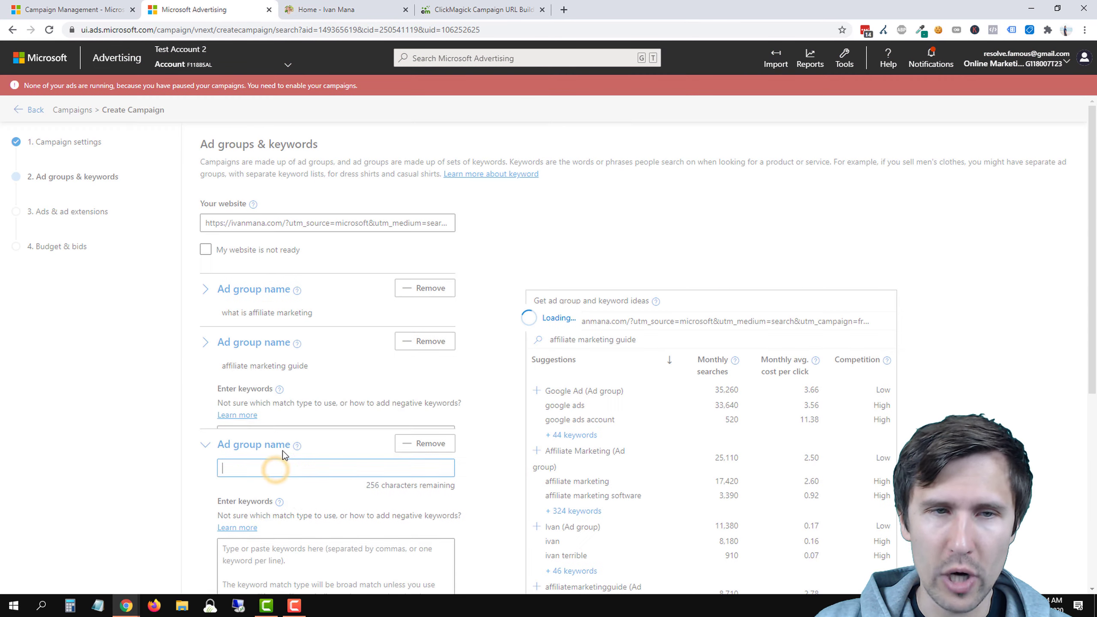
pyautogui.write('make mon')
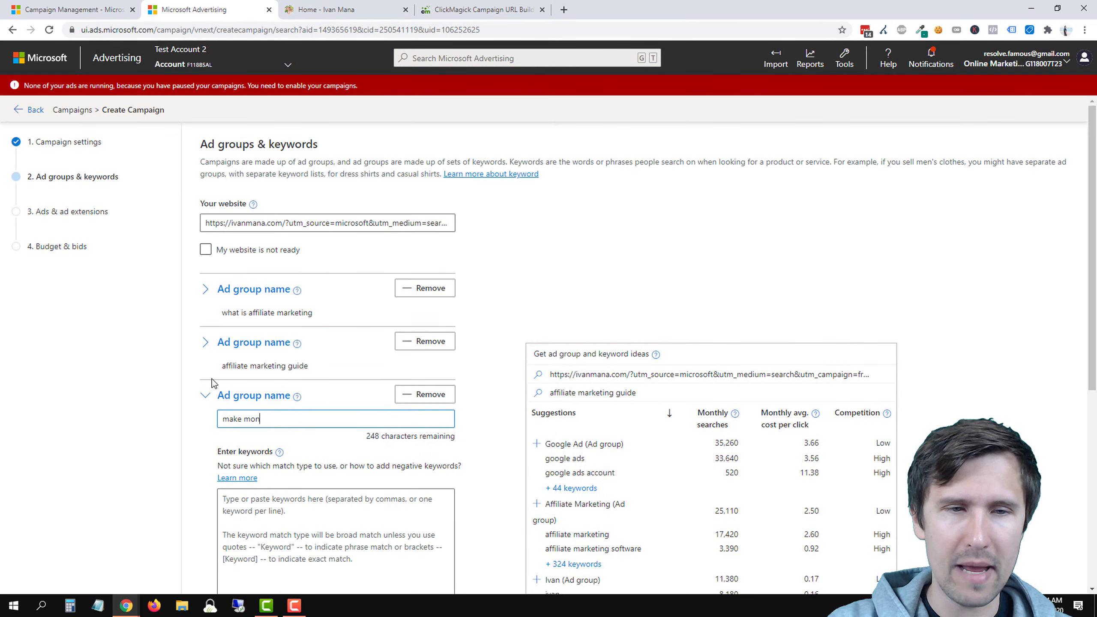
pyautogui.write('ey online')
# Enter "make money online", "how to make money online", "make money from home" and "learn make money online" as the third ad group's keywords, one per line.
pyautogui.scroll(-3, 347, 408)
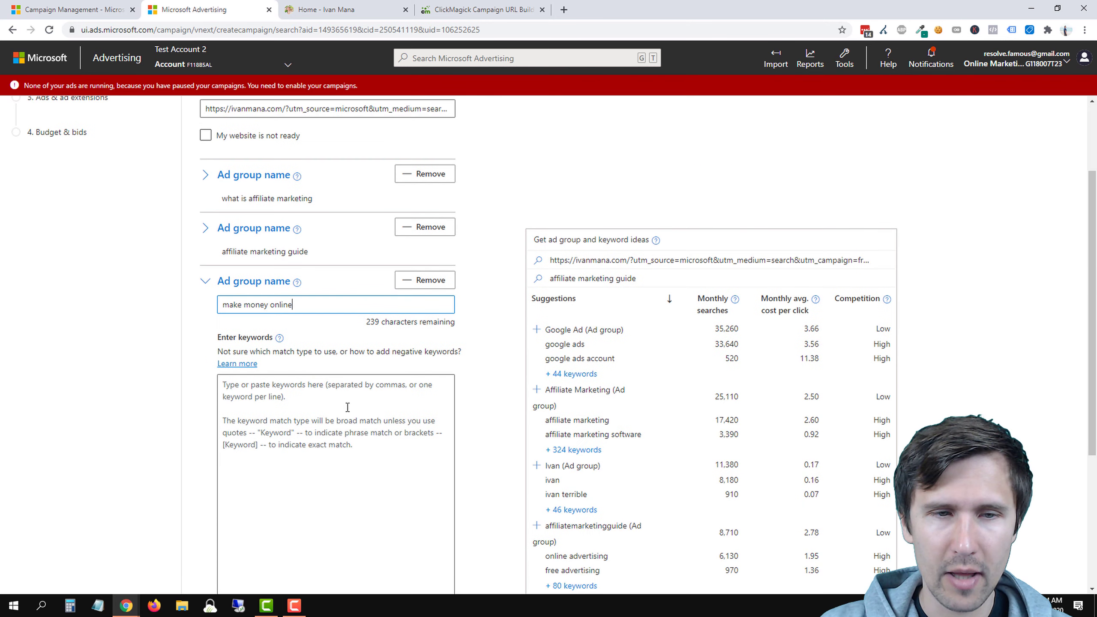
pyautogui.click(347, 407)
pyautogui.scroll(-2, 141, 394)
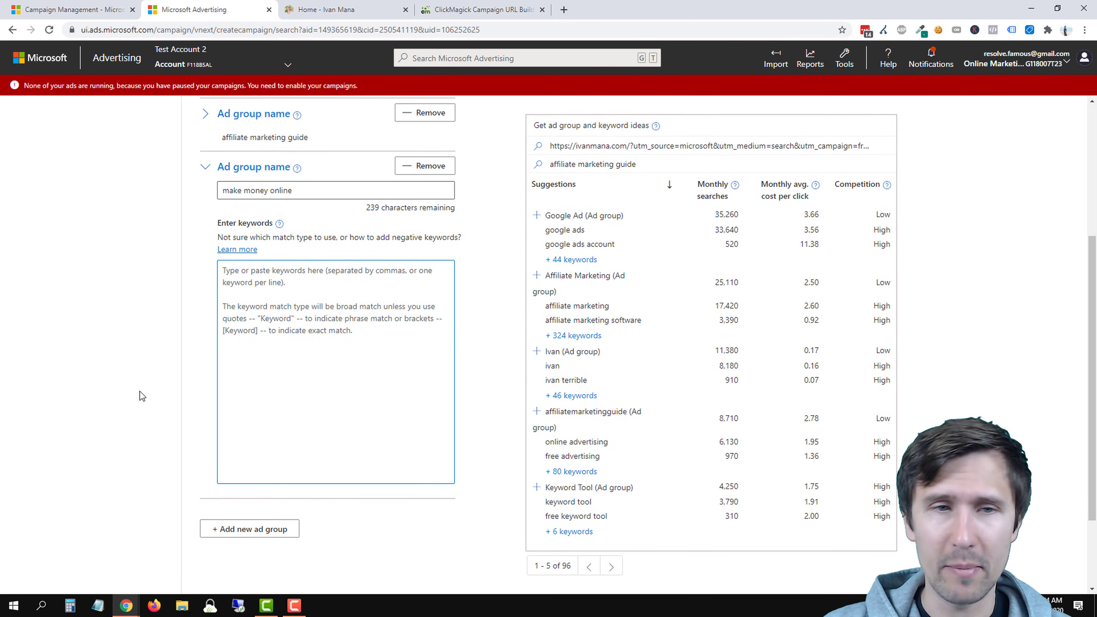
pyautogui.write('make money online')
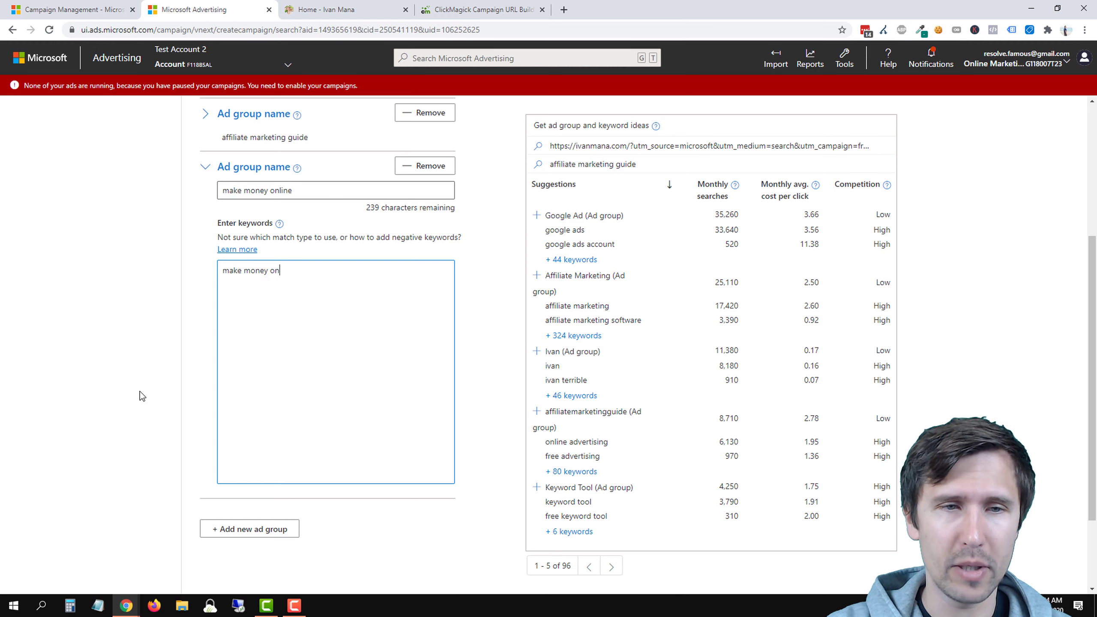
pyautogui.press('Return')
pyautogui.write('how to make money ')
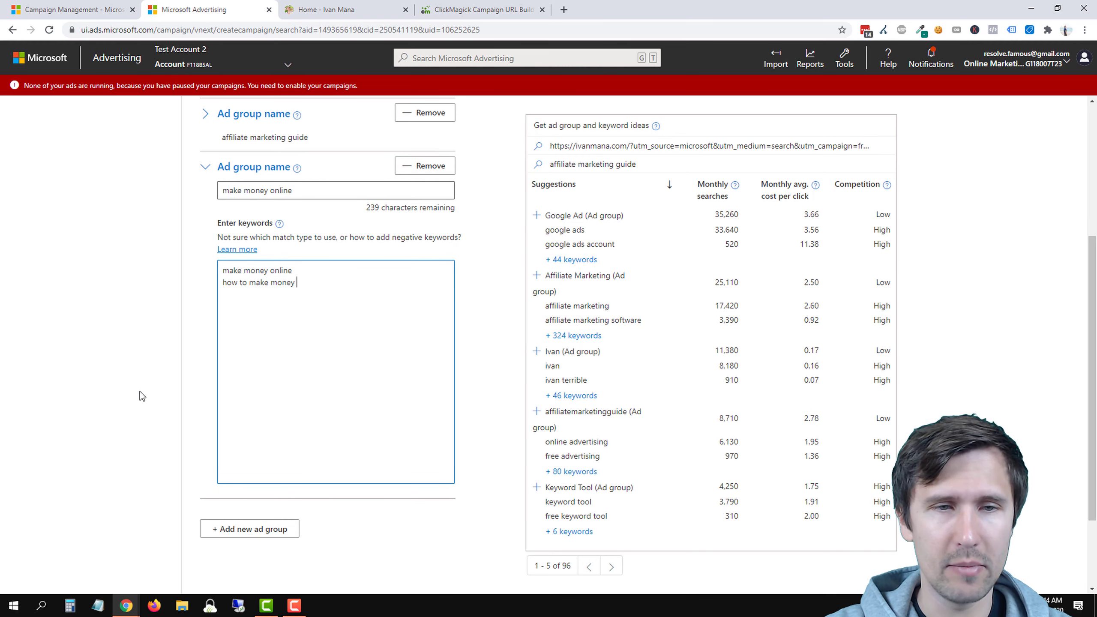
pyautogui.write('online make mon')
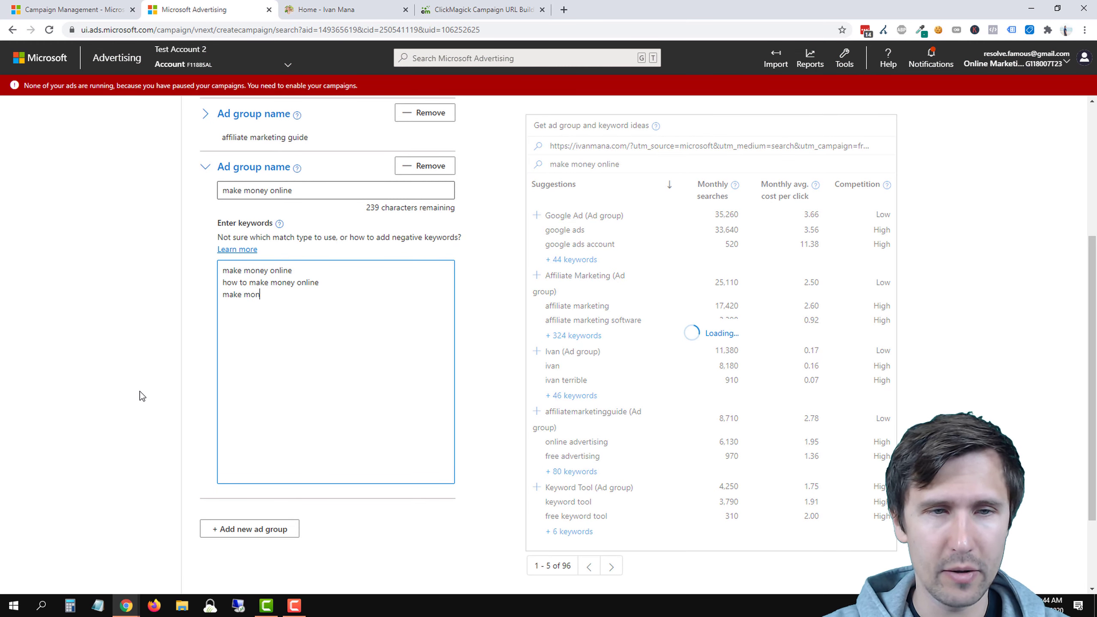
pyautogui.write('ey from home')
pyautogui.press('Return')
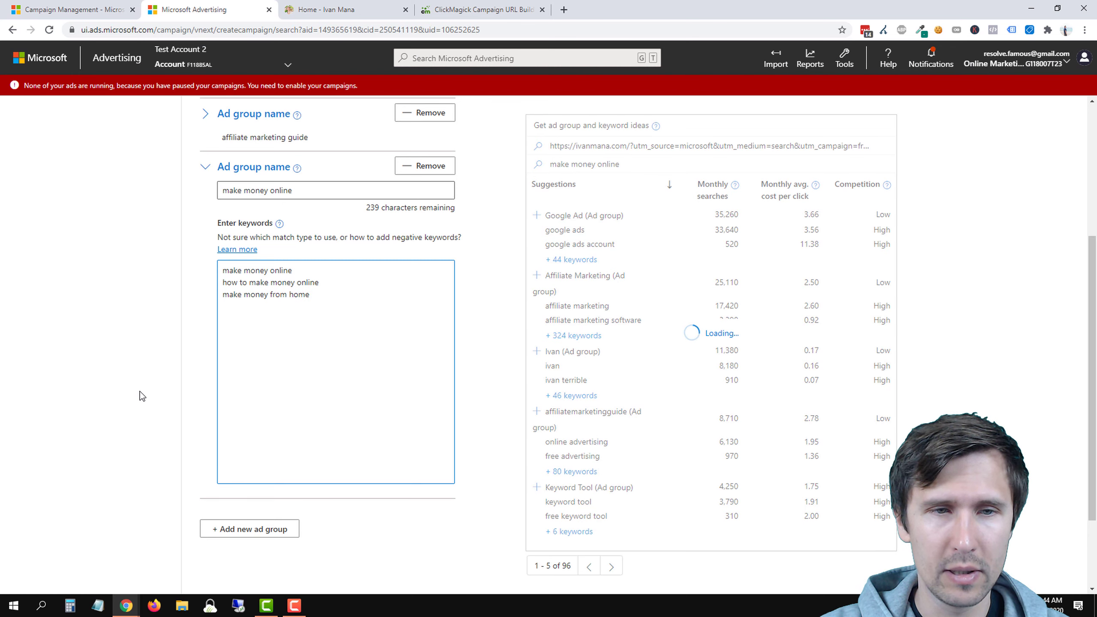
pyautogui.write('learn ')
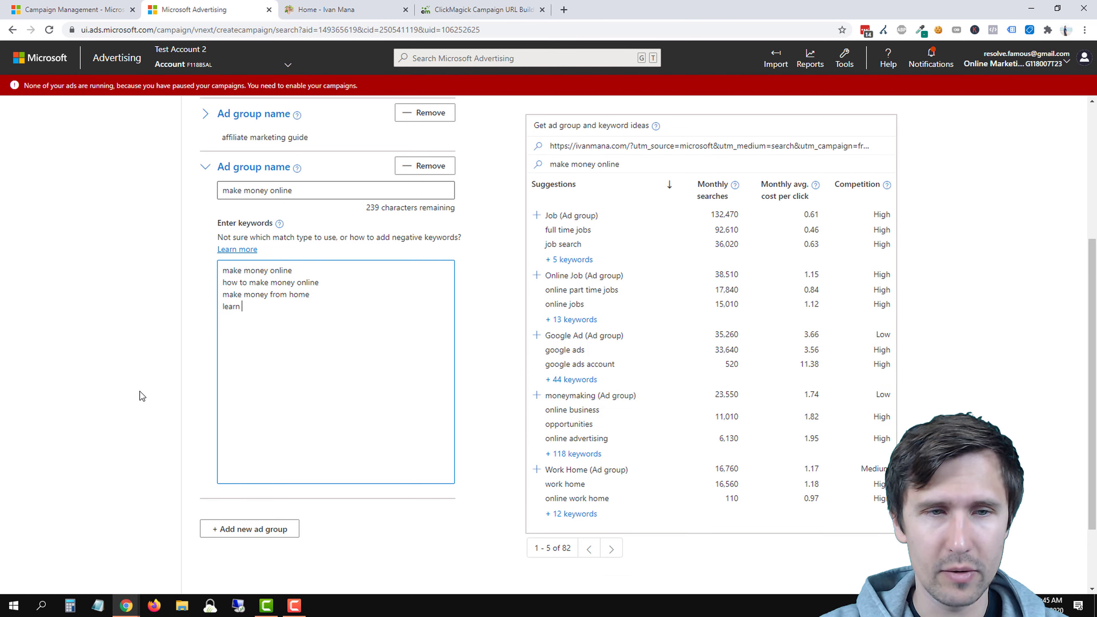
pyautogui.write('make money onlin')
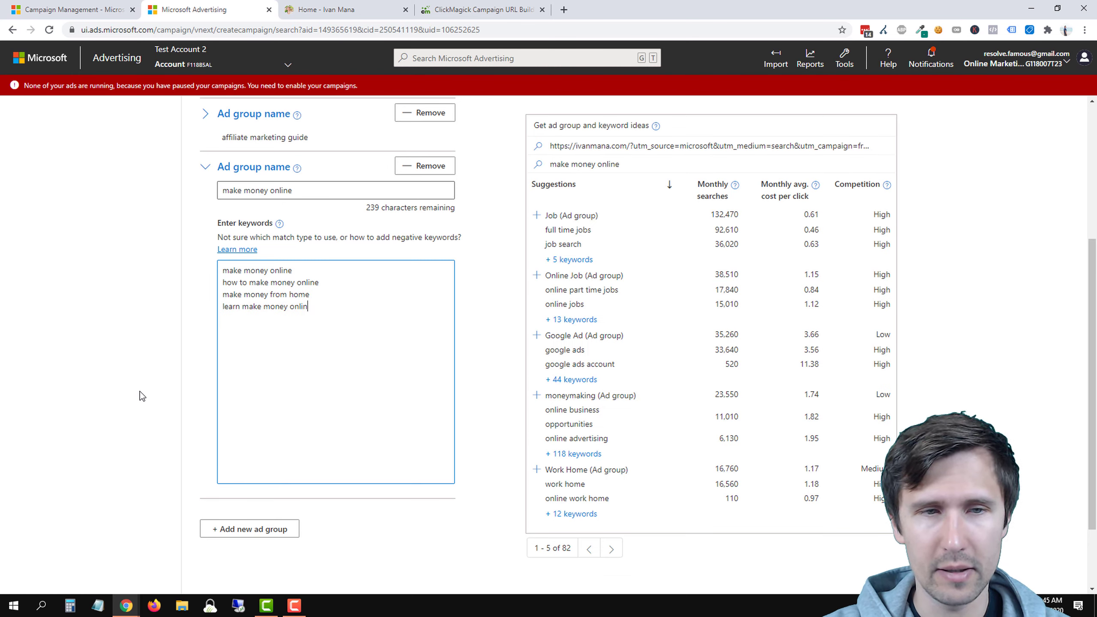
pyautogui.write('e')
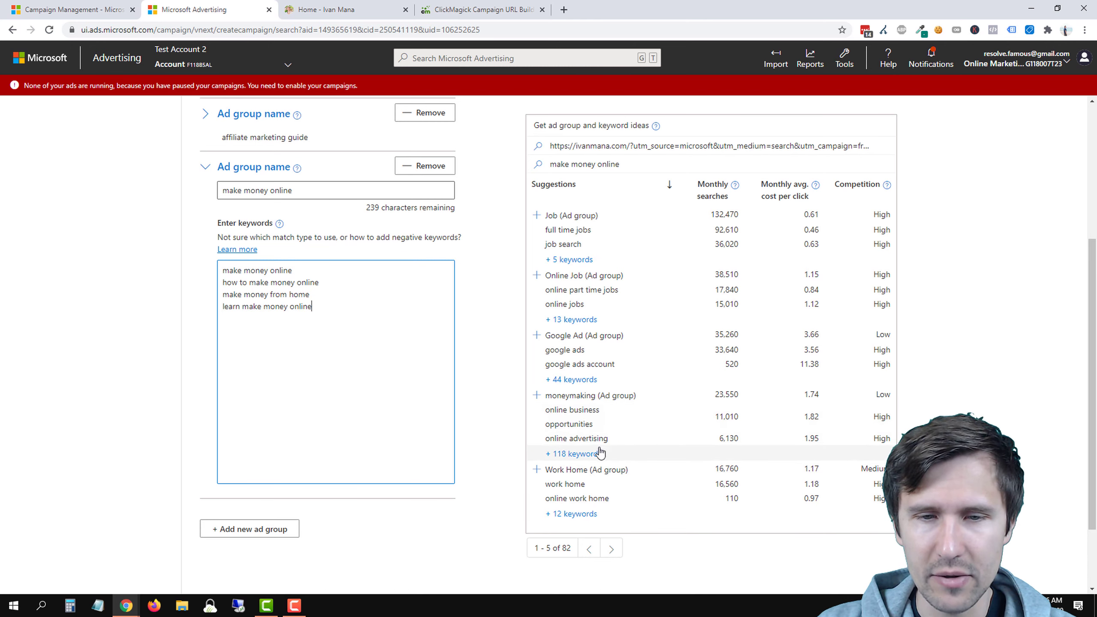
pyautogui.click(477, 434)
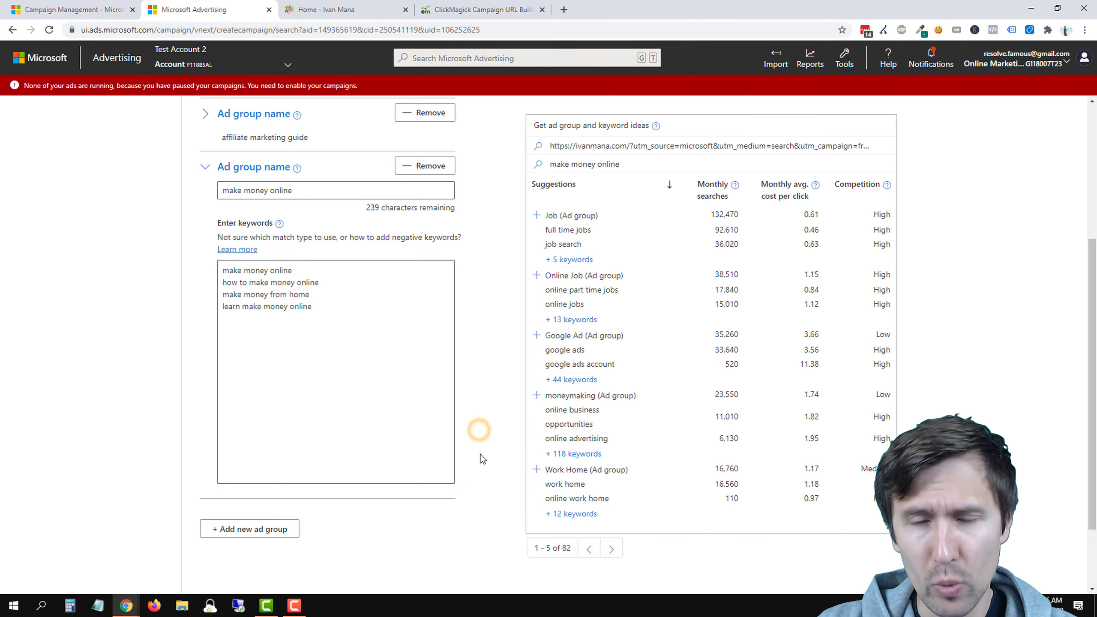
# Review the three ad groups, save them and continue to the ads and ad extensions stage.
pyautogui.scroll(4, 480, 432)
pyautogui.scroll(1, 482, 468)
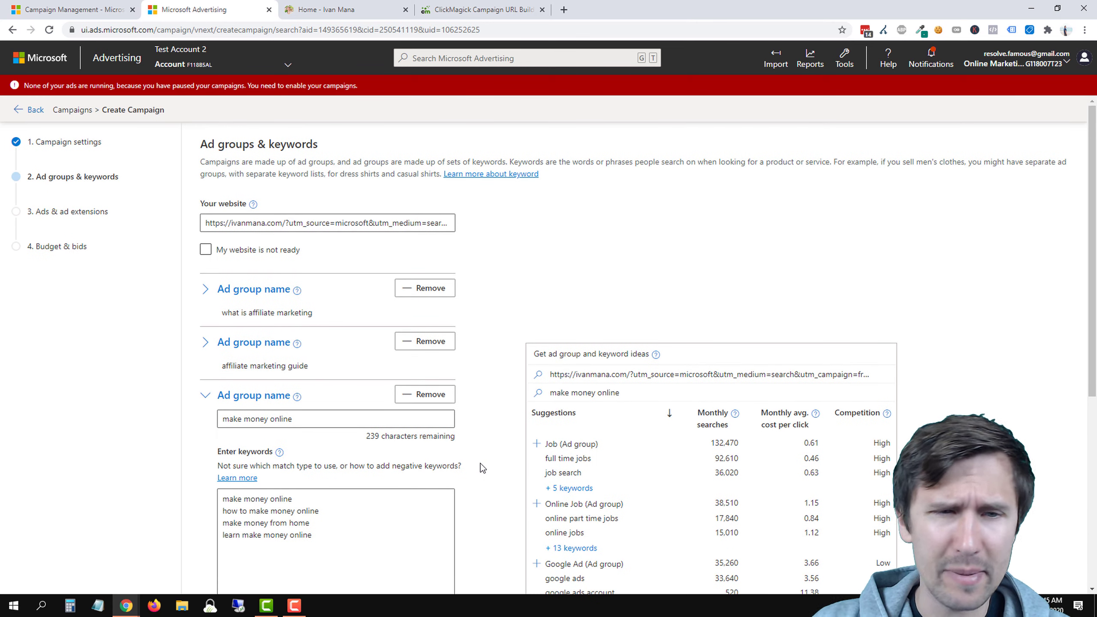
pyautogui.scroll(-7, 482, 468)
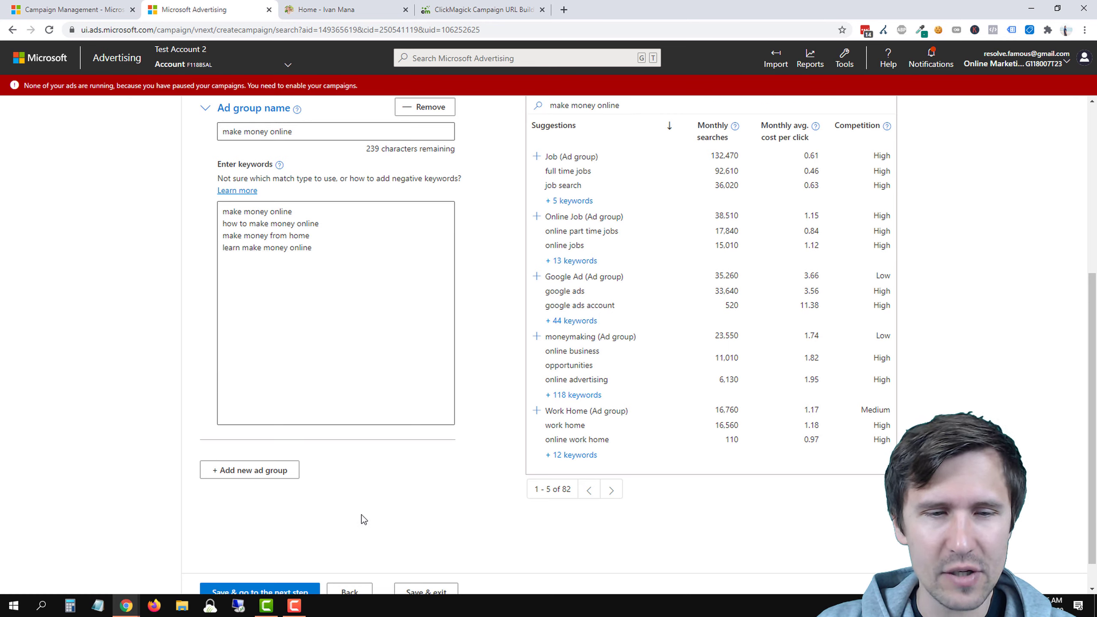
pyautogui.click(272, 558)
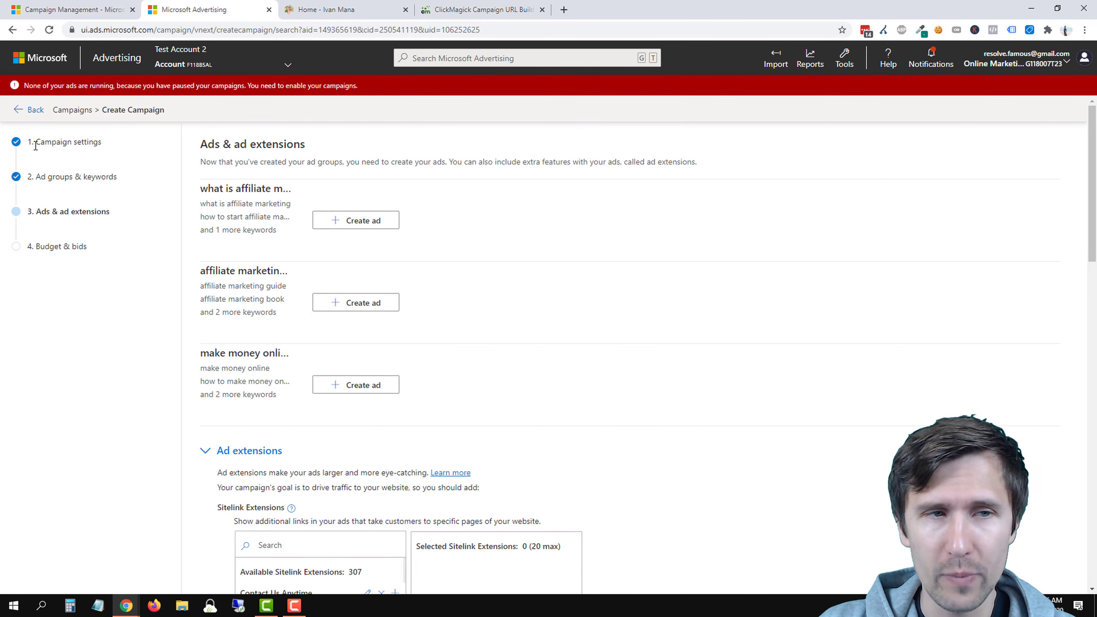
pyautogui.moveTo(35, 144); pyautogui.dragTo(96, 153)
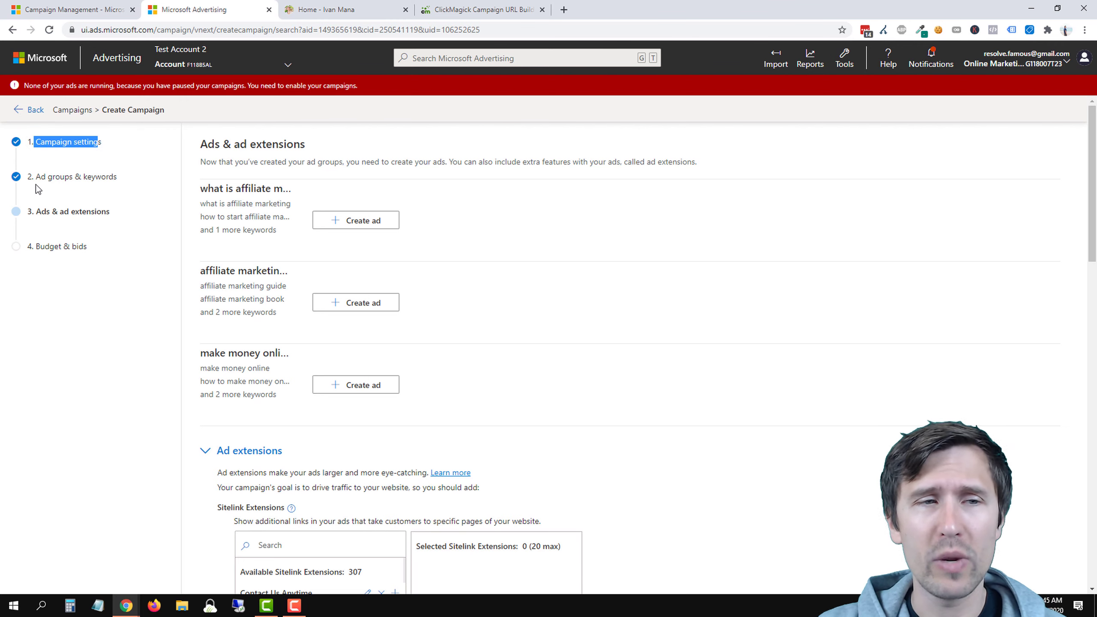
pyautogui.moveTo(34, 177); pyautogui.dragTo(133, 182)
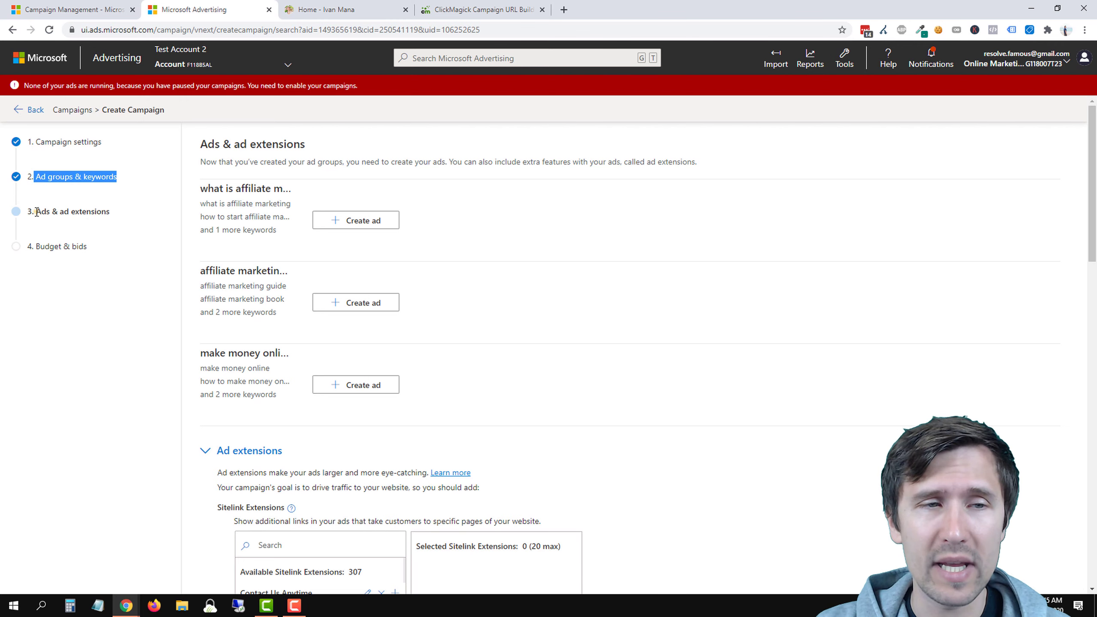
pyautogui.moveTo(36, 211); pyautogui.dragTo(106, 212)
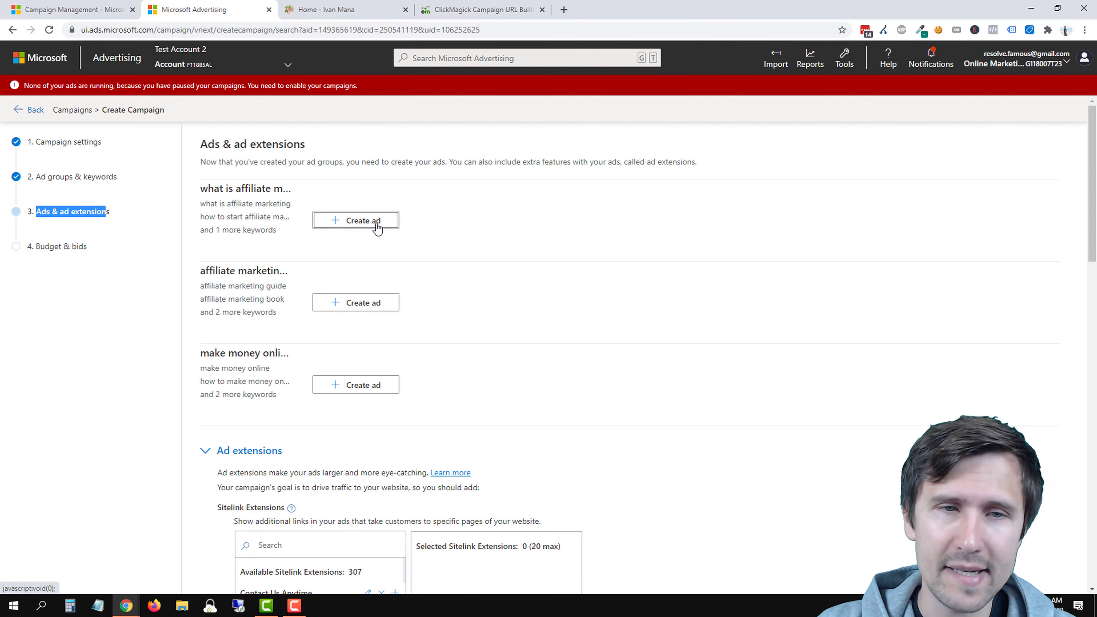
# Start an expanded text ad for the "what is affiliate marketing" ad group, using the saved ClickMagick "free-guide" tracking URL as its final URL.
pyautogui.click(353, 222)
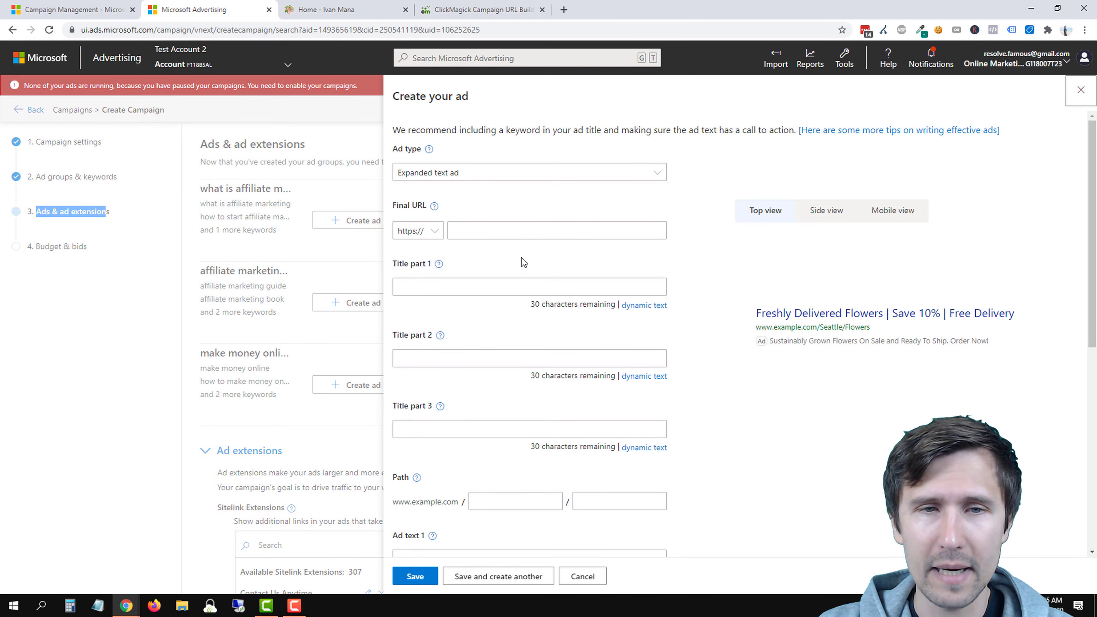
pyautogui.click(488, 6)
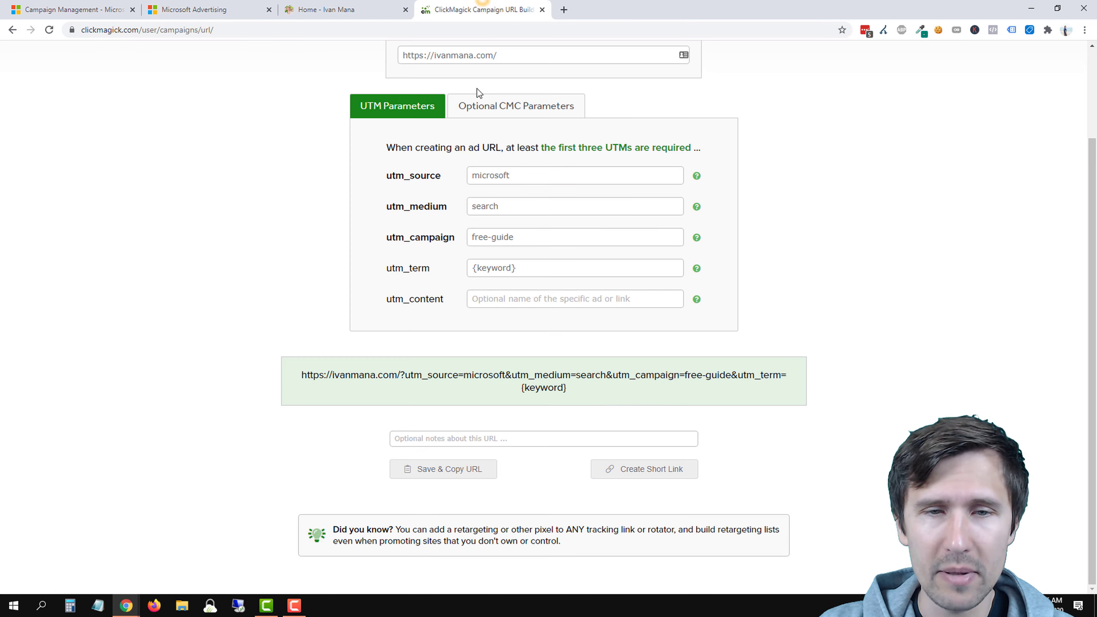
pyautogui.click(462, 472)
pyautogui.hotkey('ctrl', '2')
pyautogui.click(473, 229)
pyautogui.rightClick(473, 230)
pyautogui.click(522, 318)
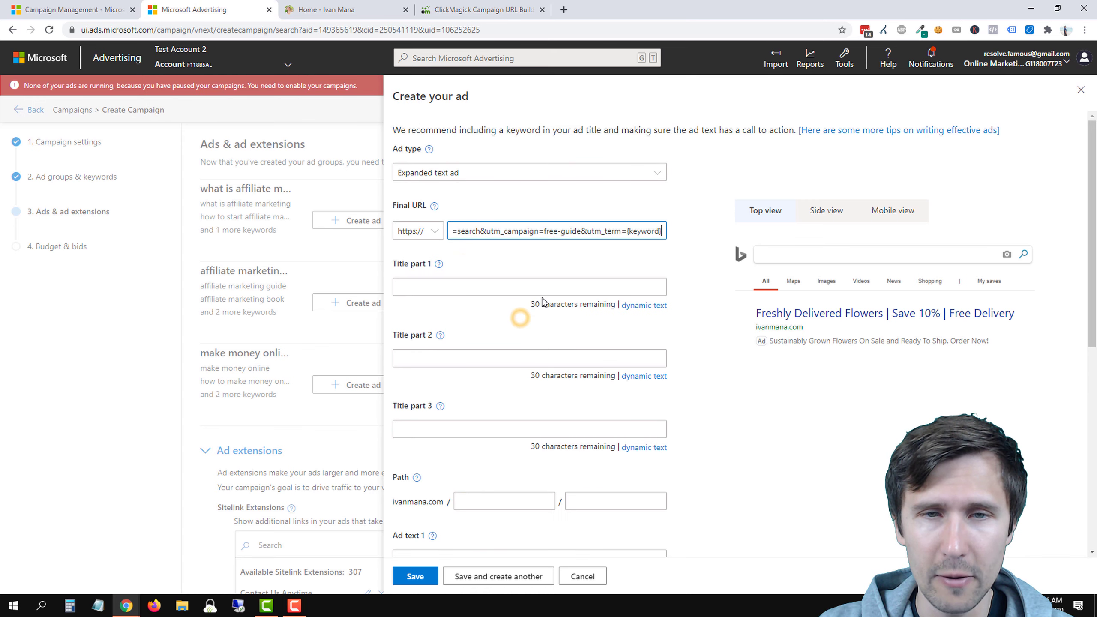
# Check the final URL from its domain through the {keyword} parameter, and compare it with the URL in the ClickMagick builder.
pyautogui.moveTo(523, 228); pyautogui.dragTo(427, 232)
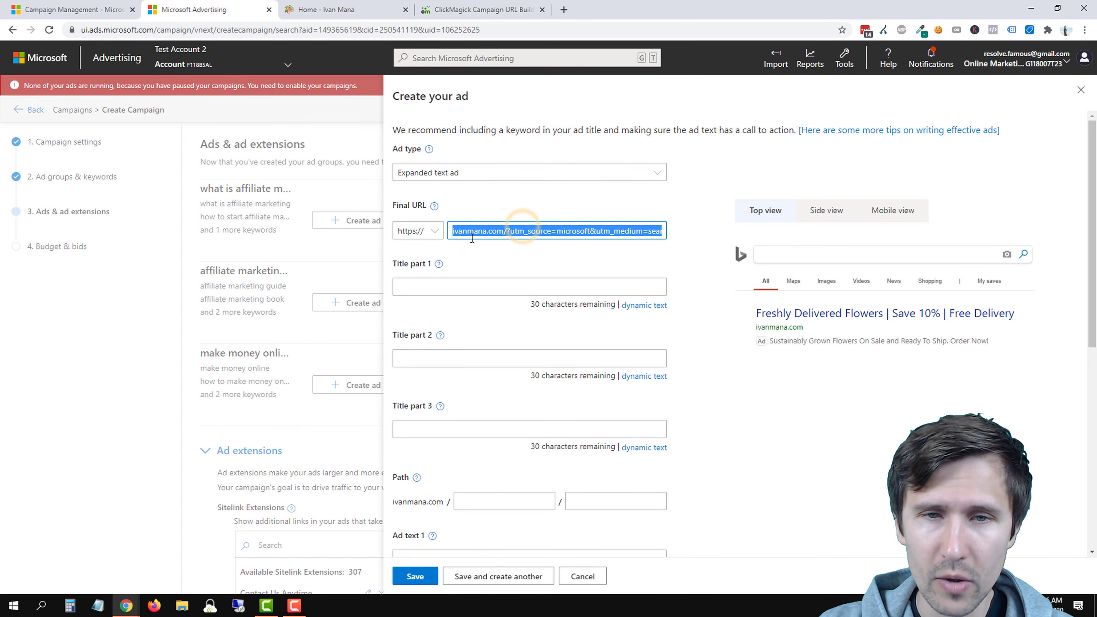
pyautogui.click(627, 238)
pyautogui.moveTo(635, 227); pyautogui.dragTo(705, 232)
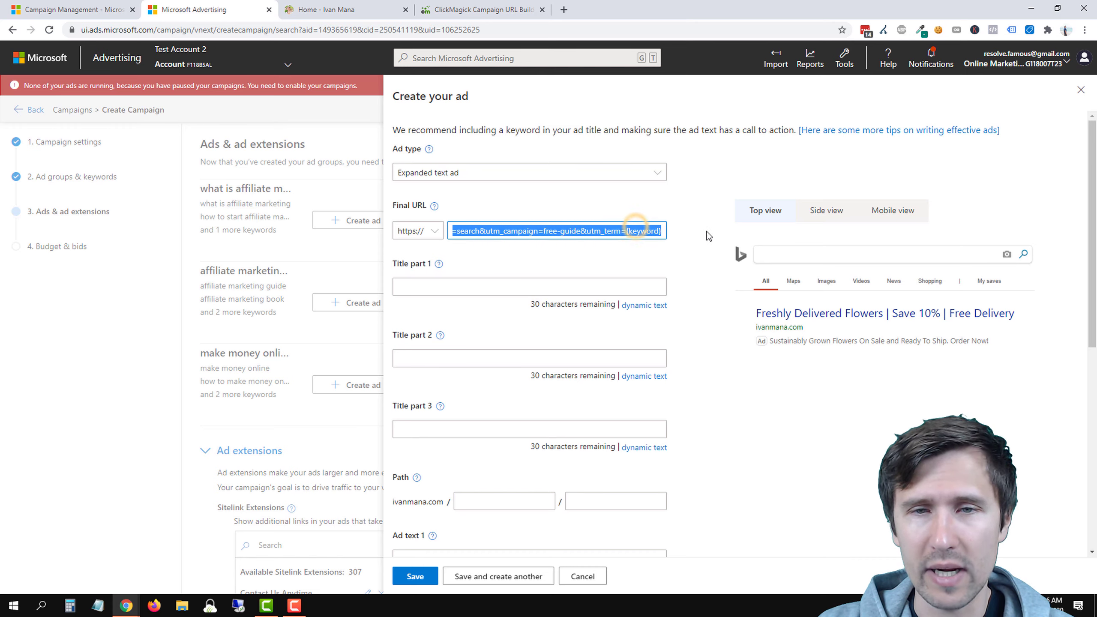
pyautogui.click(340, 3)
pyautogui.click(477, 7)
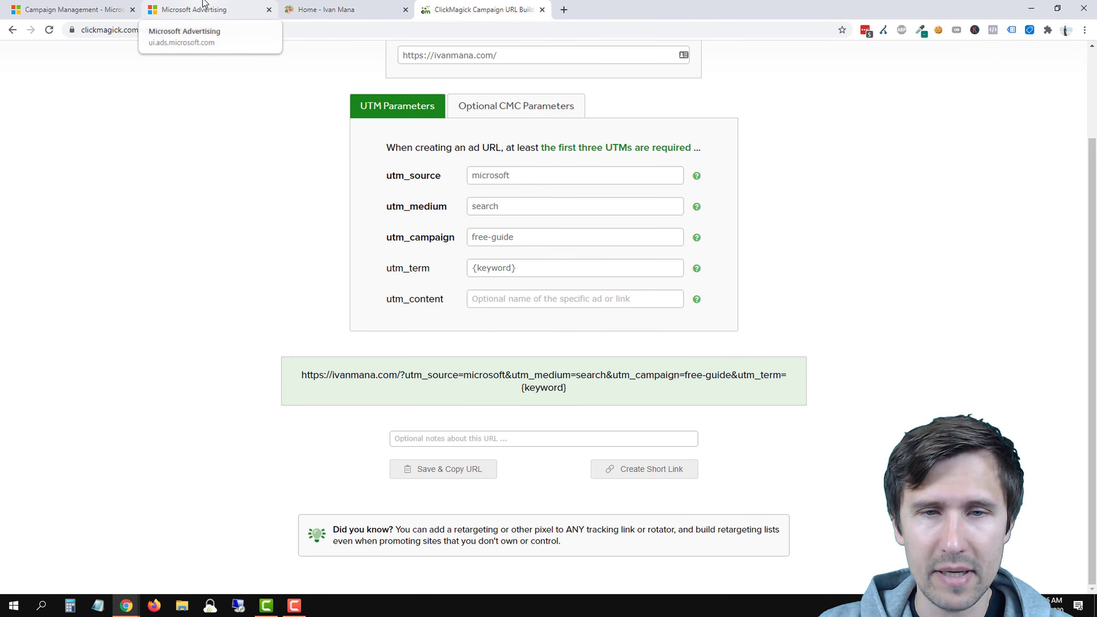
pyautogui.click(208, 9)
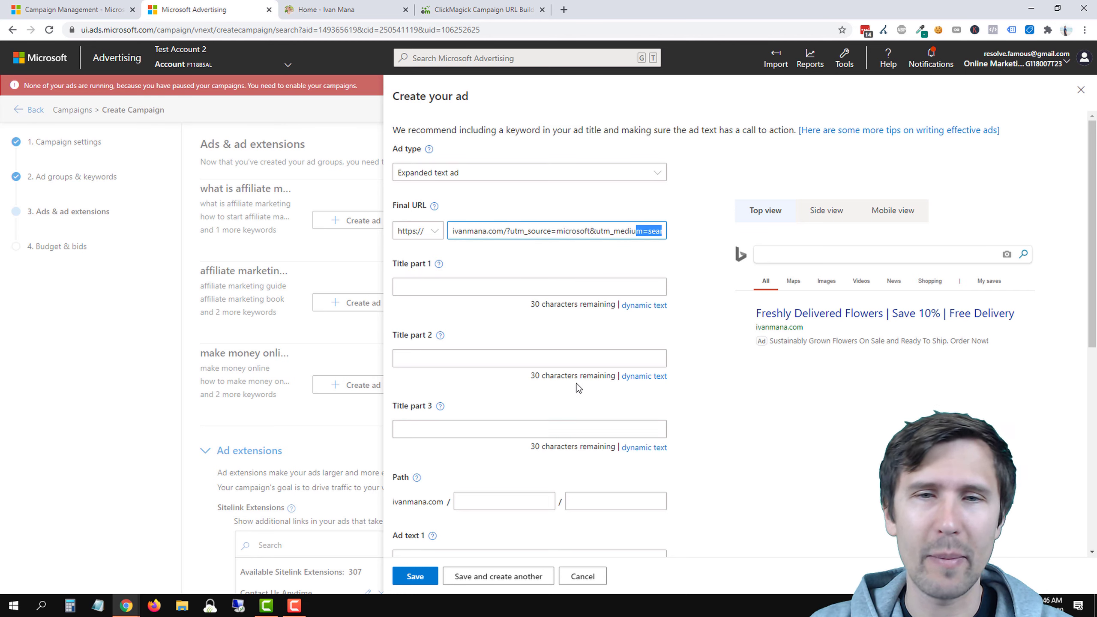
pyautogui.click(642, 230)
pyautogui.hotkey('ctrl', 'a')
# Set the ad's title part 1 to "What Is Affiliate Marketing?".
pyautogui.click(495, 284)
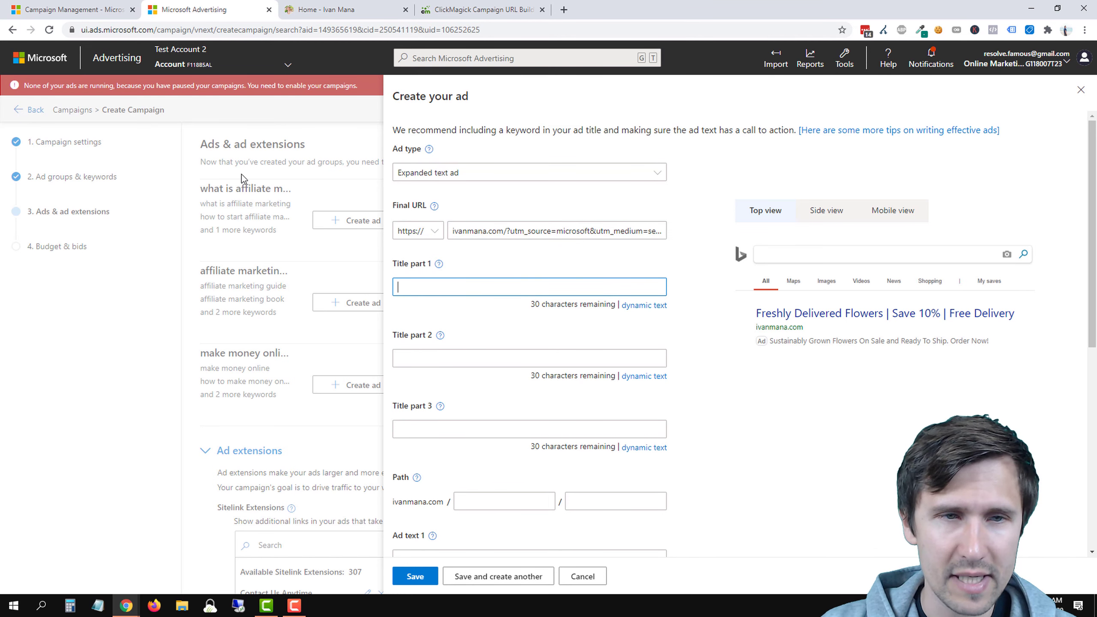
pyautogui.write('What Is')
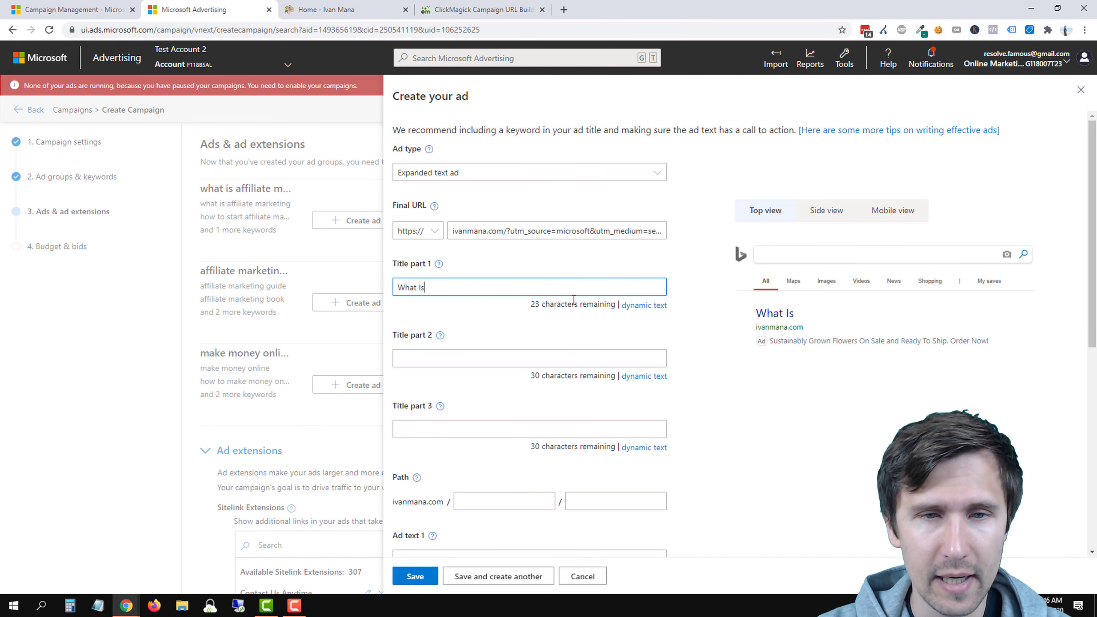
pyautogui.write(' Affiliate Marketing?')
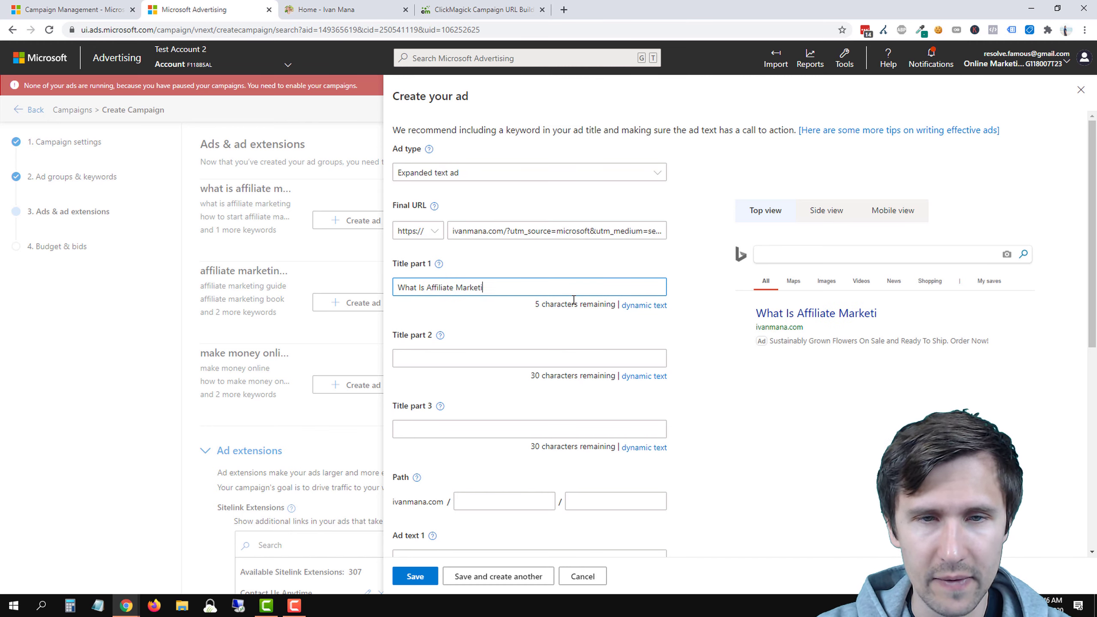
# Set the ad's title part 2 to "Get Your Free Guide to Know", keeping it within the 30-character limit.
pyautogui.press('Tab')
pyautogui.press('Tab')
pyautogui.press('Tab')
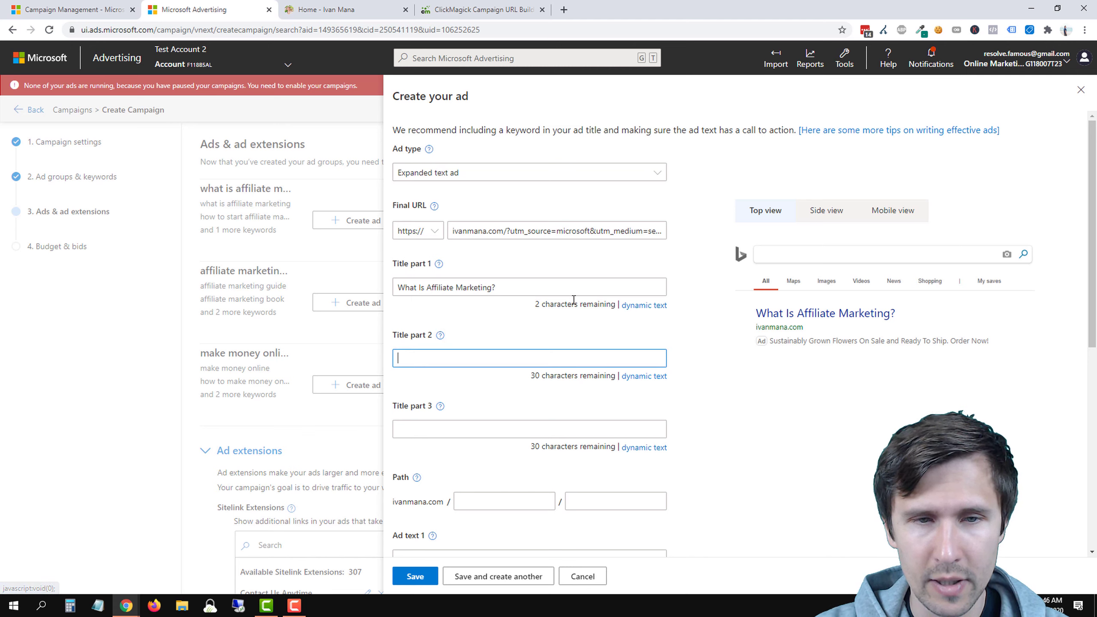
pyautogui.write('Get Your Free G')
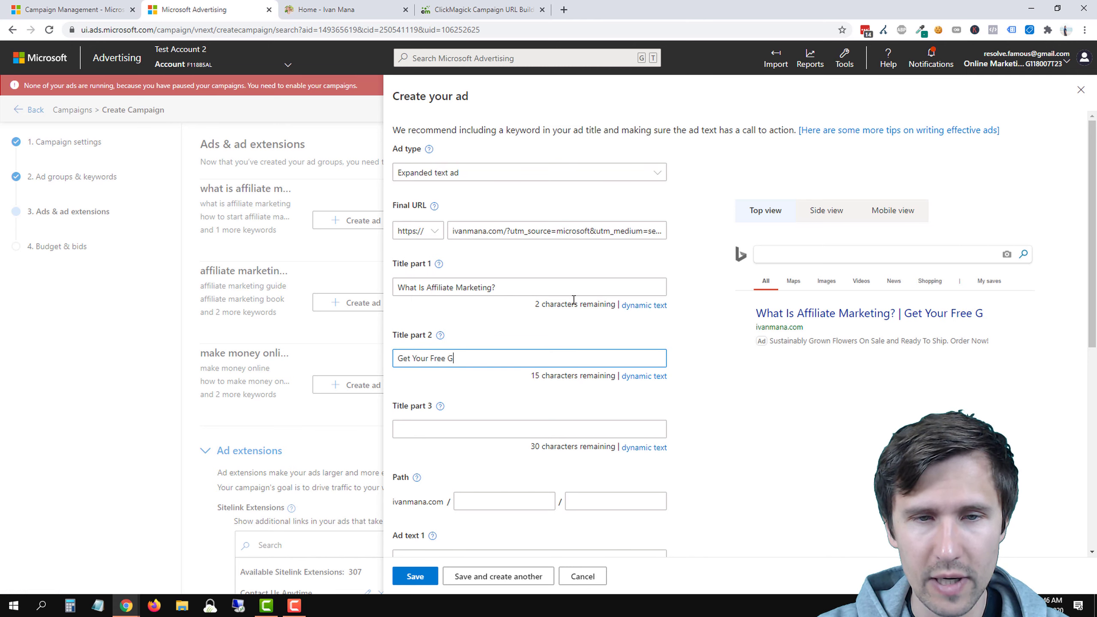
pyautogui.write('uide to Find Out')
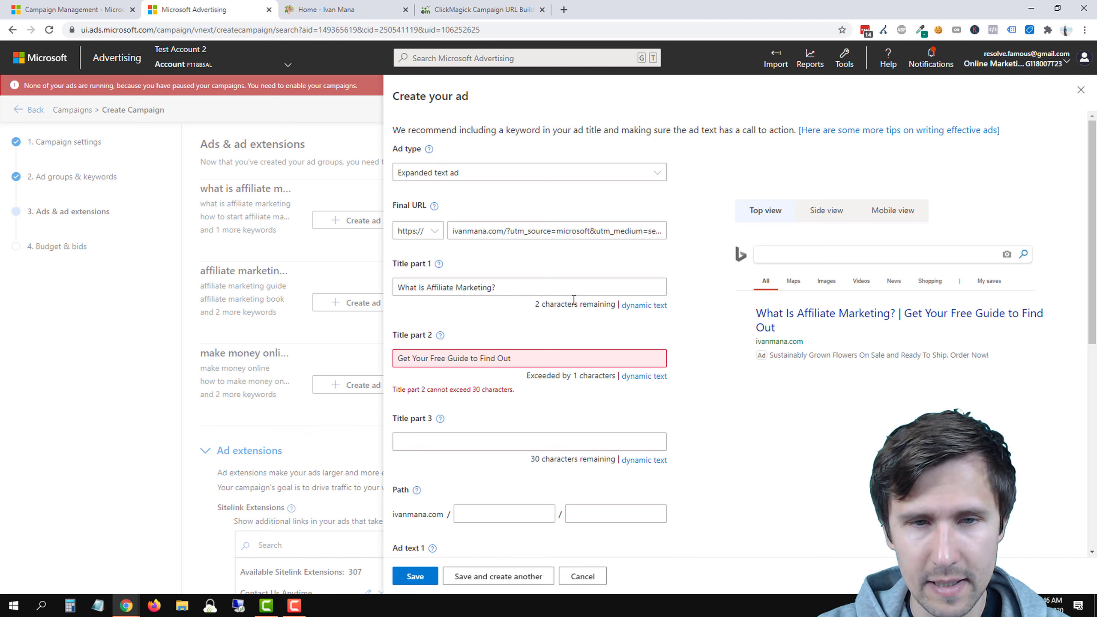
pyautogui.press('BackSpace')
pyautogui.press('BackSpace')
pyautogui.press('BackSpace')
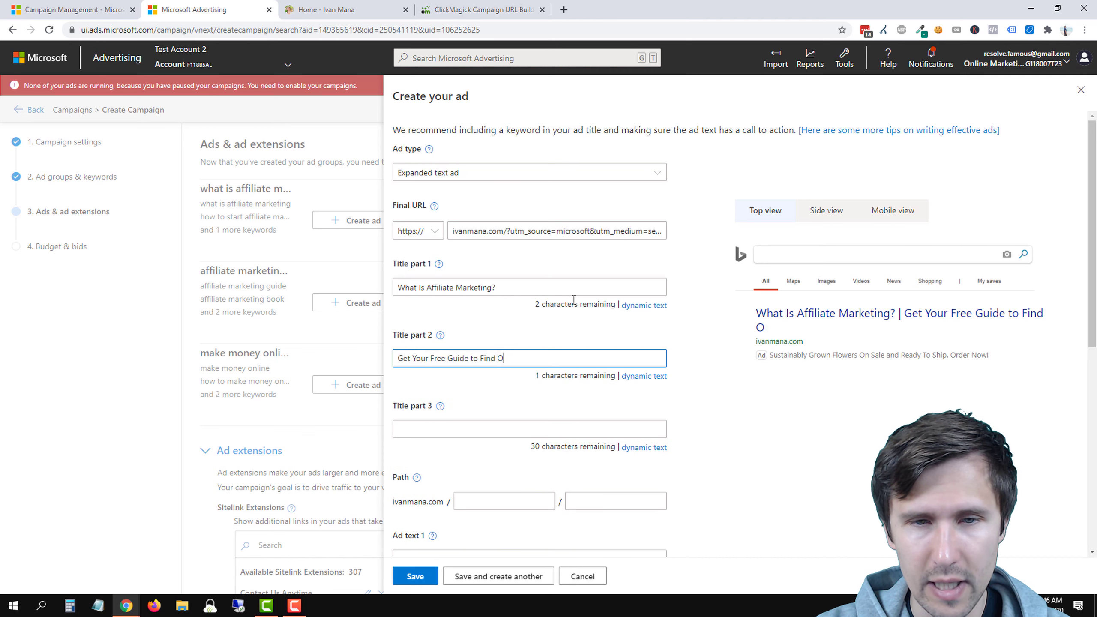
pyautogui.press('BackSpace')
pyautogui.press('BackSpace')
pyautogui.press('BackSpace')
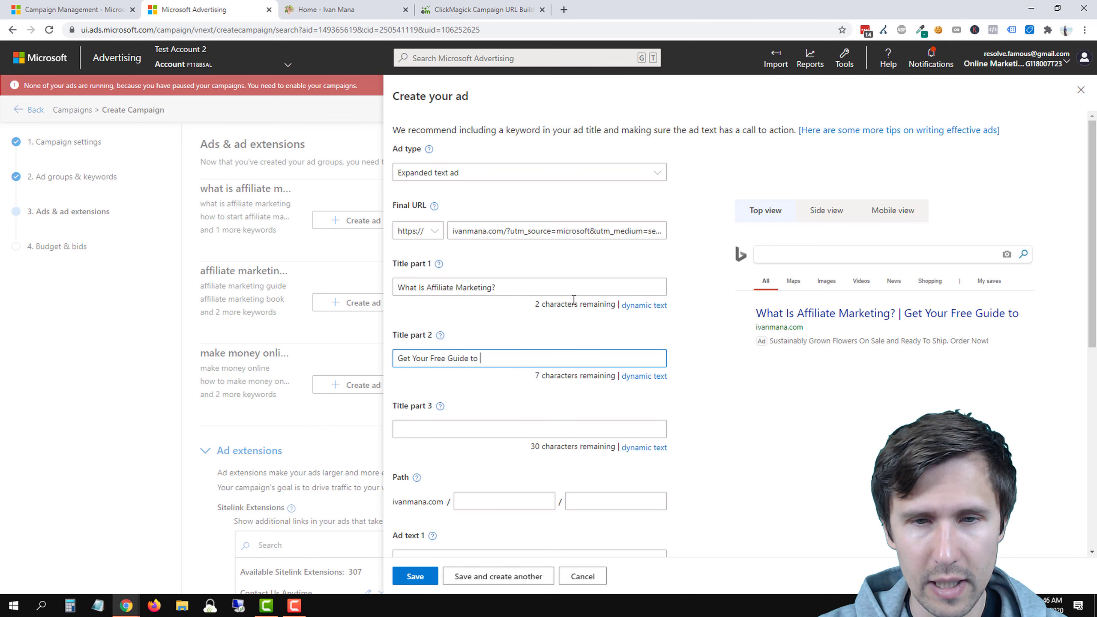
pyautogui.write('Know')
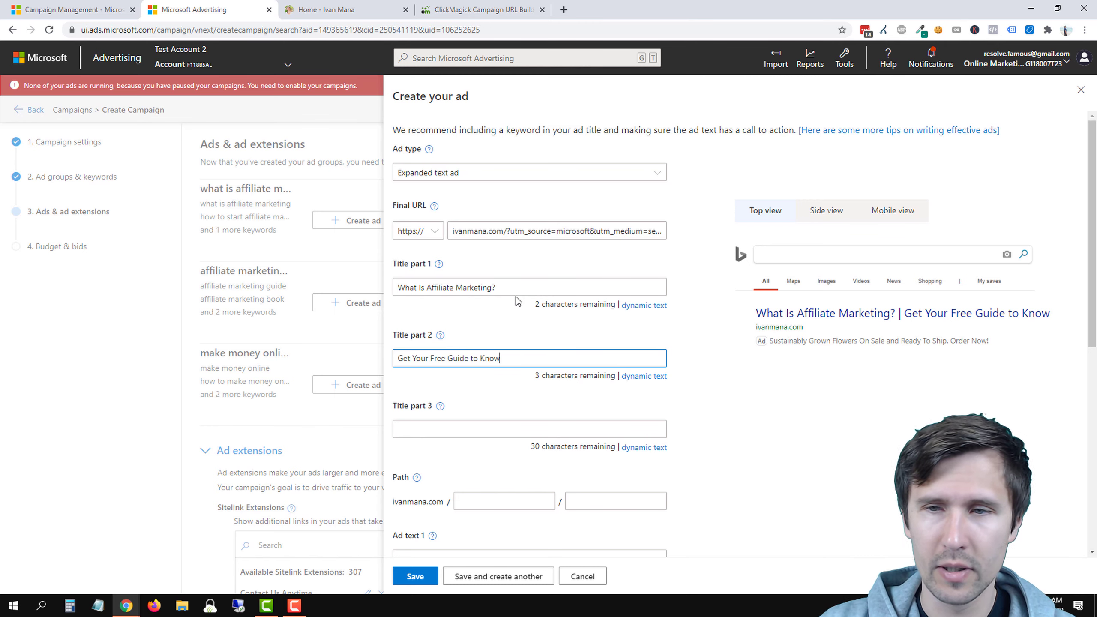
# Set the ad's title part 3 to "55 Pages of Information".
pyautogui.scroll(-2, 515, 321)
pyautogui.click(436, 371)
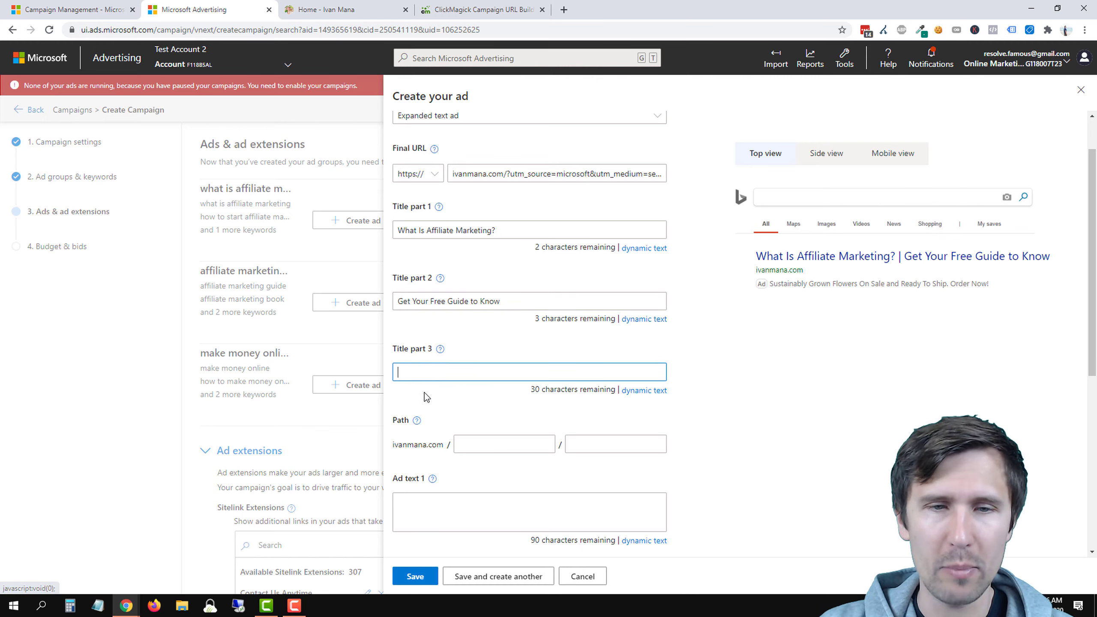
pyautogui.click(423, 368)
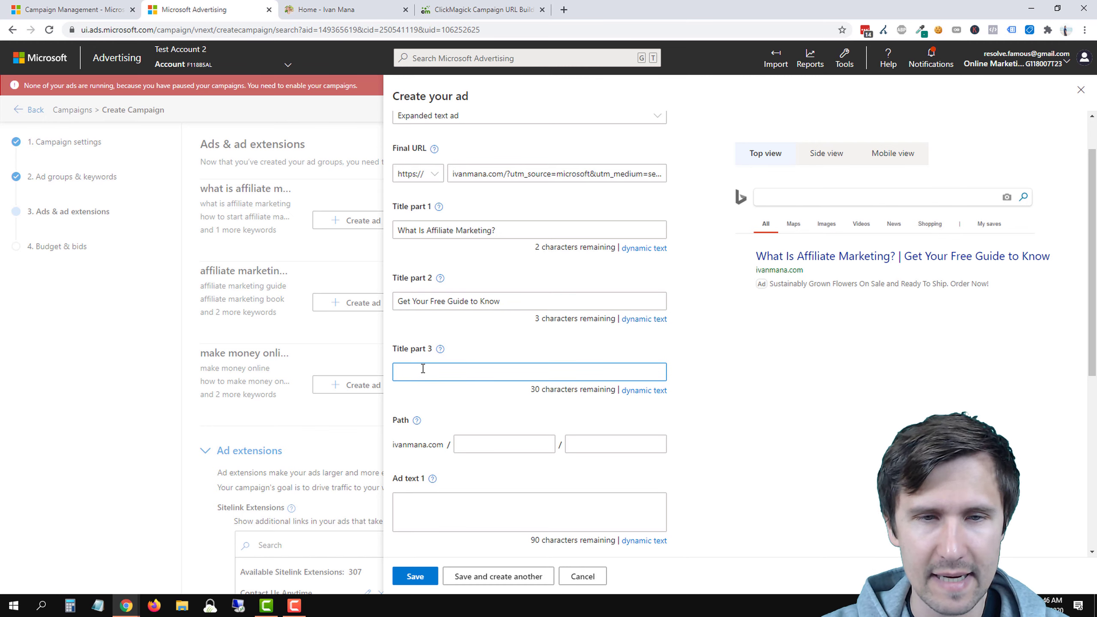
pyautogui.write('F')
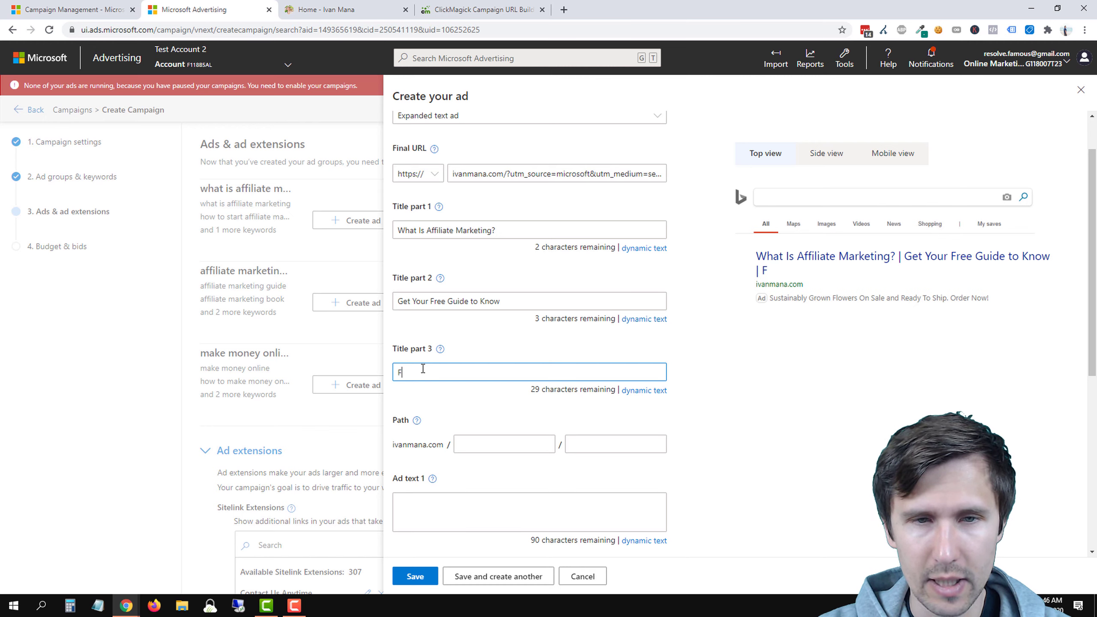
pyautogui.press('BackSpace')
pyautogui.write('55 Pag')
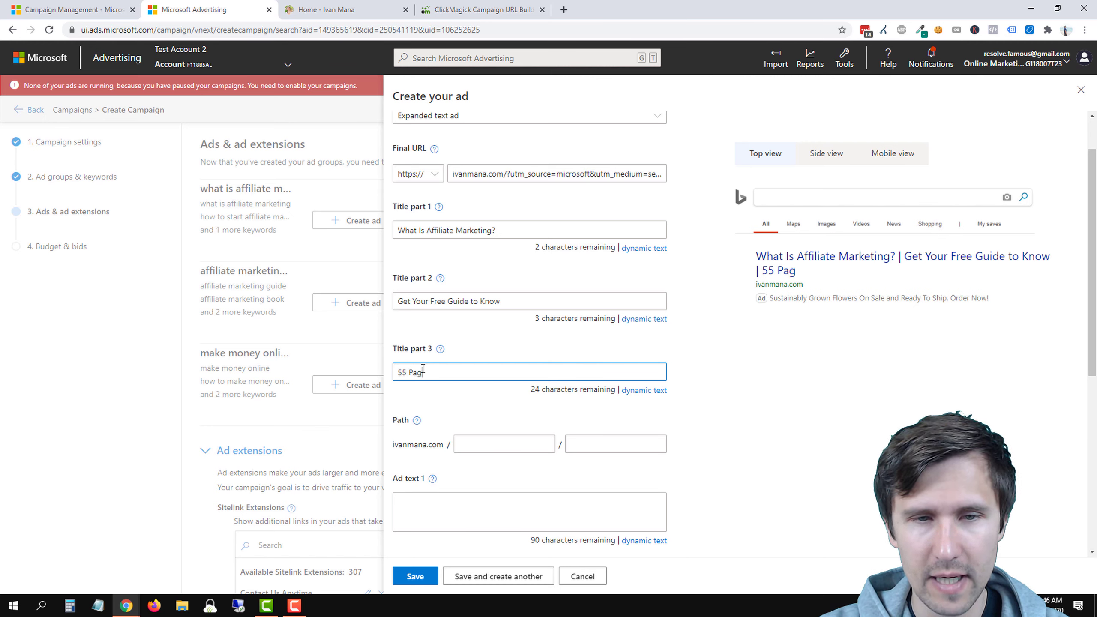
pyautogui.write('es of Information')
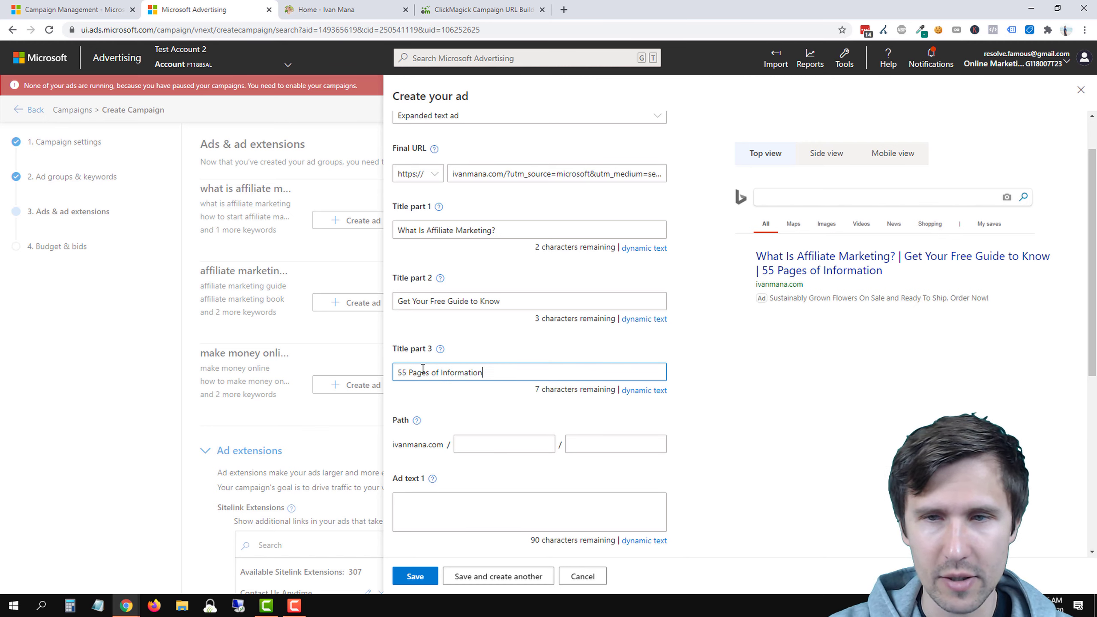
# Set the ad's display path to "FreeGuide" in the first part and "Affiliates" in the second.
pyautogui.scroll(-3, 464, 331)
pyautogui.scroll(4, 479, 362)
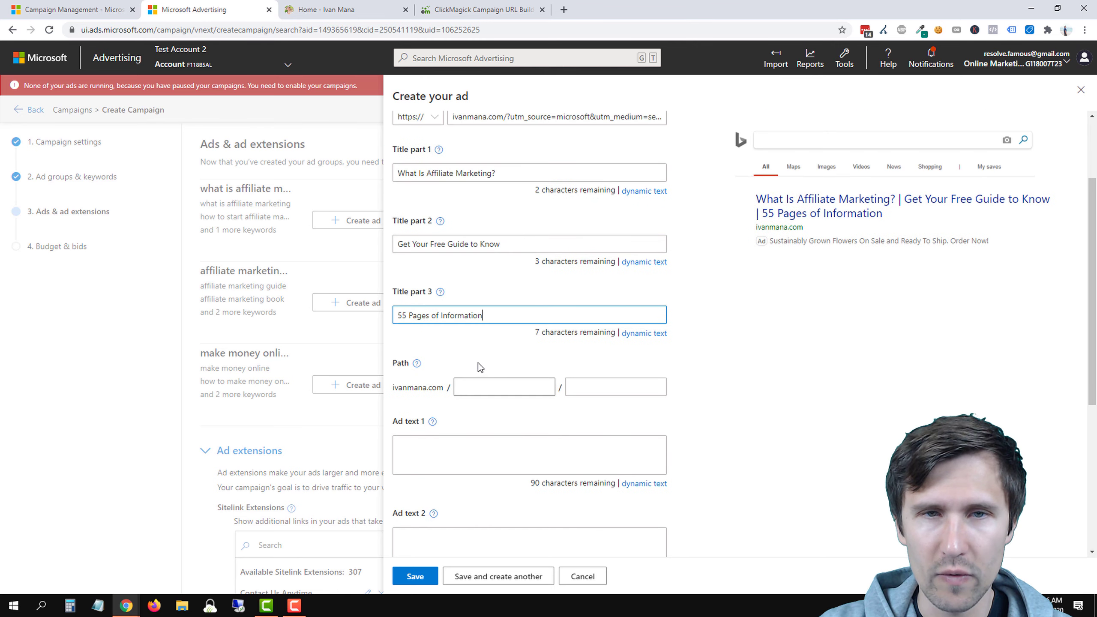
pyautogui.scroll(-3, 475, 400)
pyautogui.click(475, 383)
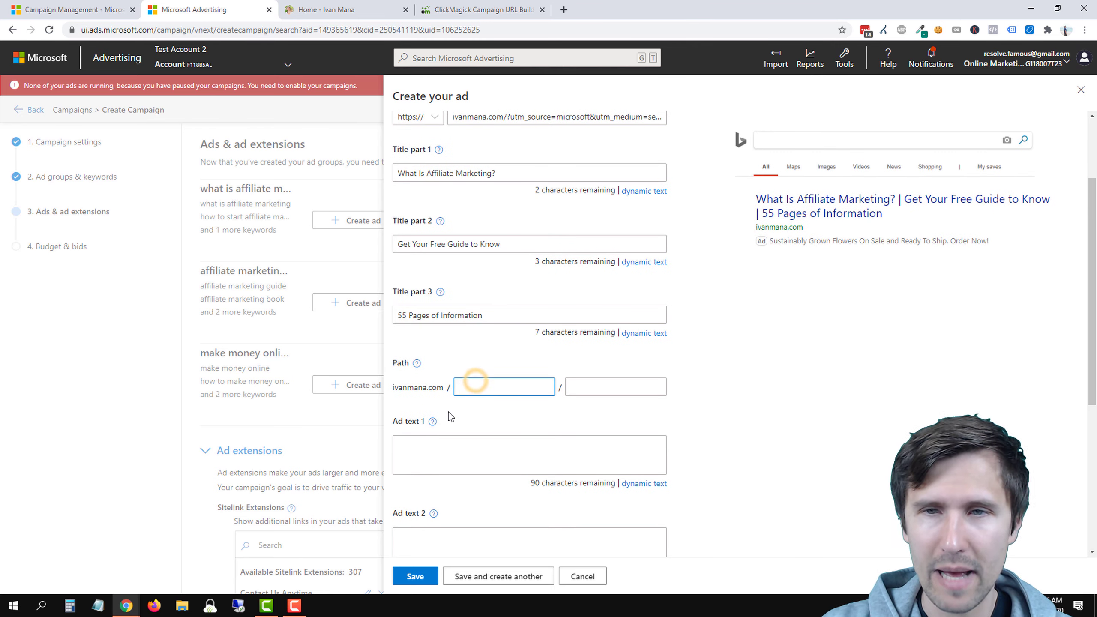
pyautogui.write('Free G')
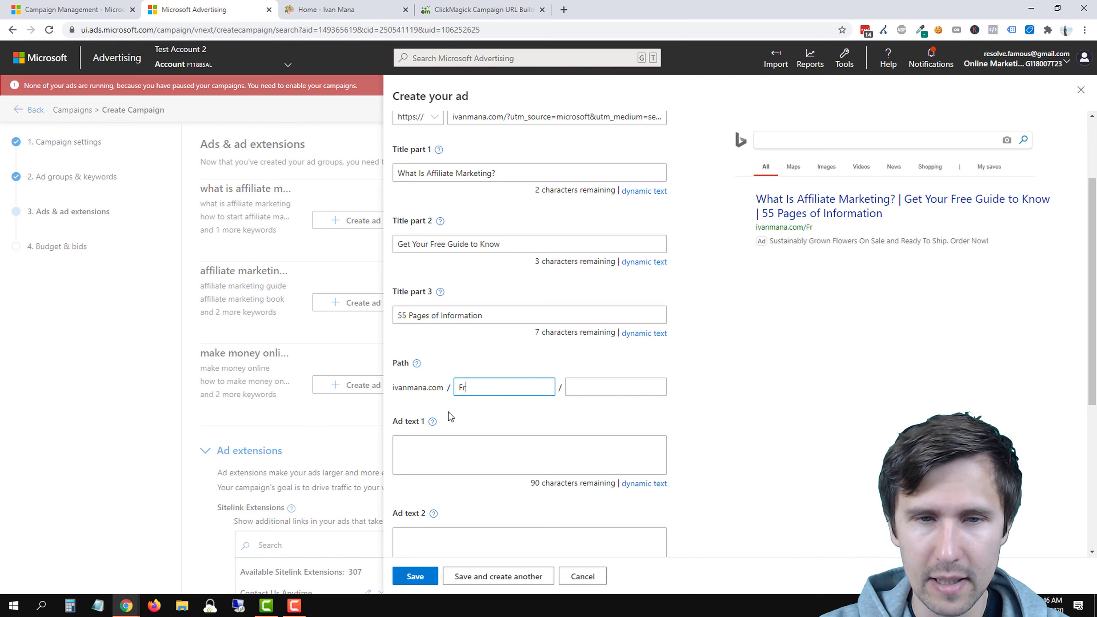
pyautogui.press('BackSpace')
pyautogui.press('BackSpace')
pyautogui.write('Guide')
pyautogui.press('Tab')
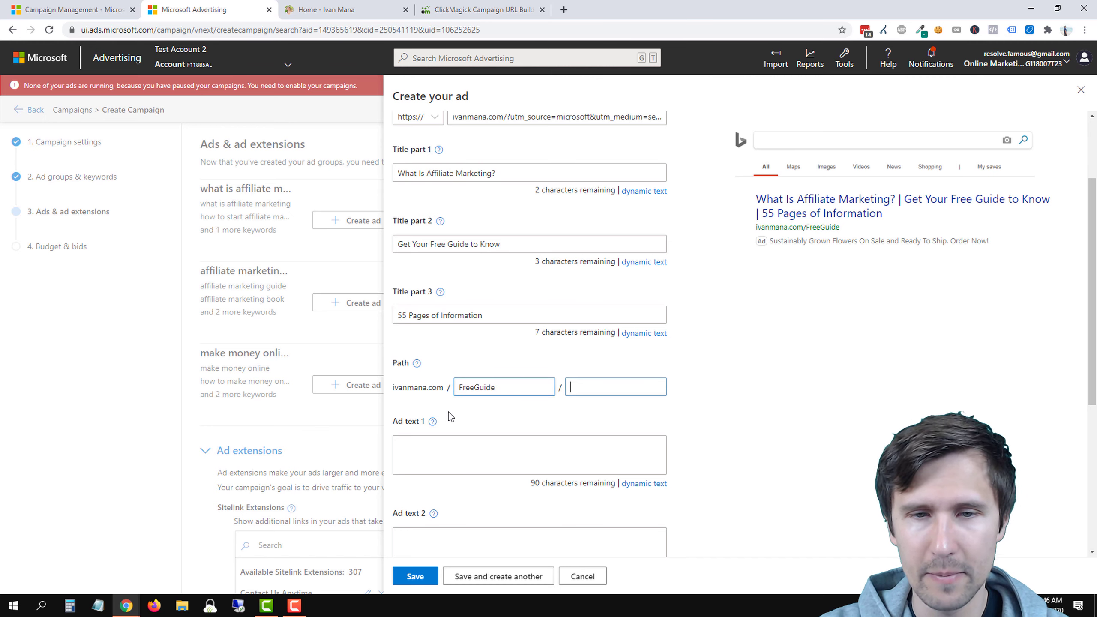
pyautogui.write('Aff')
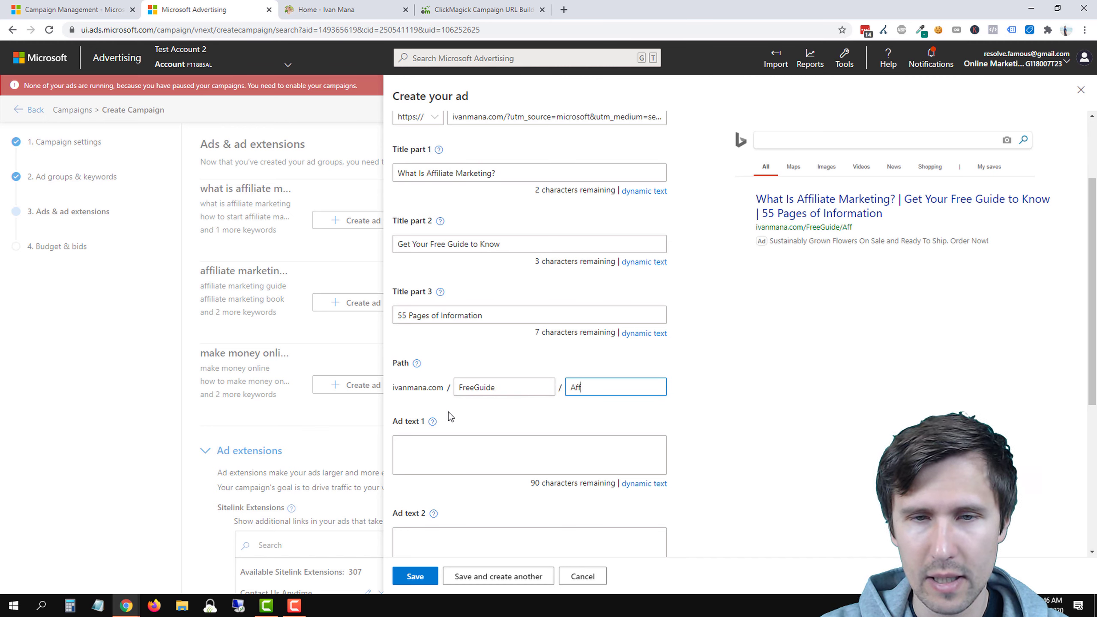
pyautogui.write('iliates')
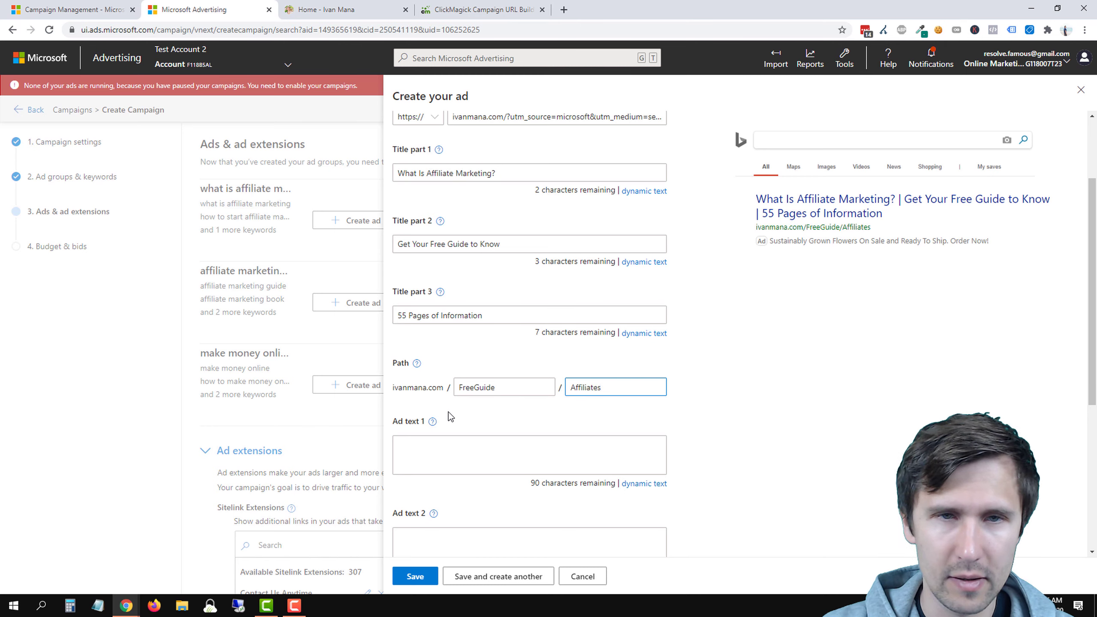
# Capitalize the initials I and M of the domain name in the ad's final URL.
pyautogui.scroll(1, 425, 421)
pyautogui.scroll(3, 423, 417)
pyautogui.click(455, 229)
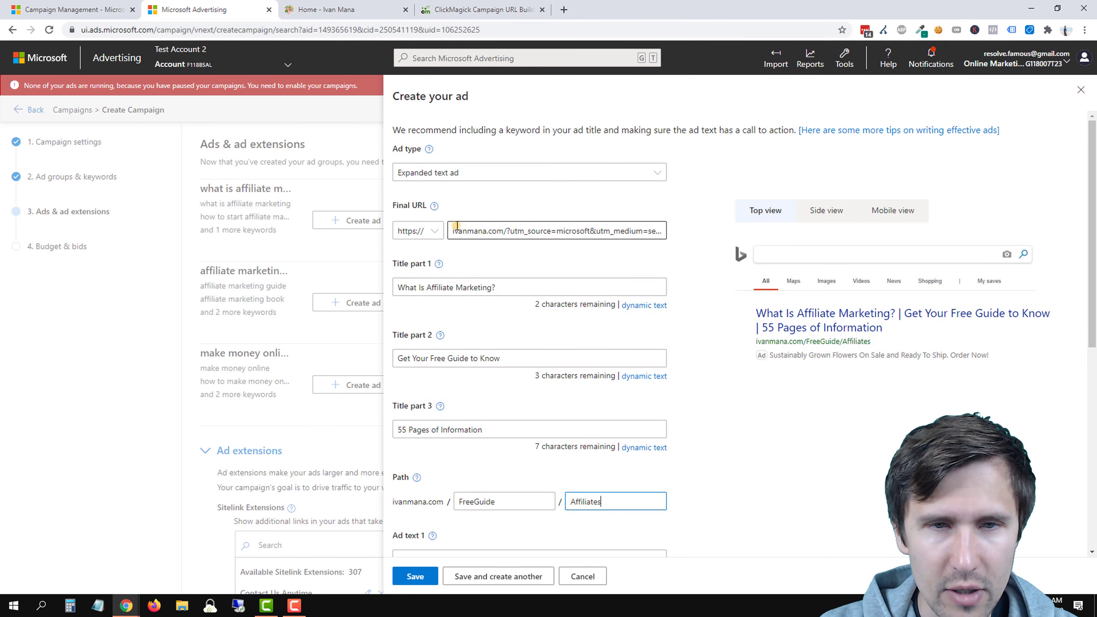
pyautogui.press('BackSpace')
pyautogui.write('I')
pyautogui.press('Right')
pyautogui.press('Right')
pyautogui.press('Right')
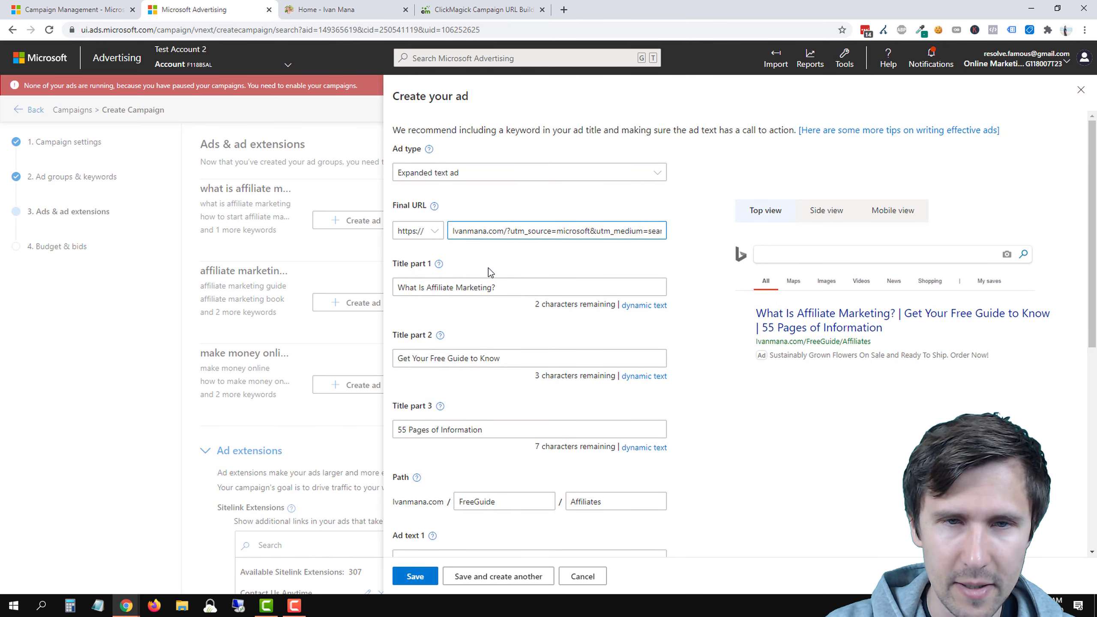
pyautogui.write('M')
pyautogui.press('Delete')
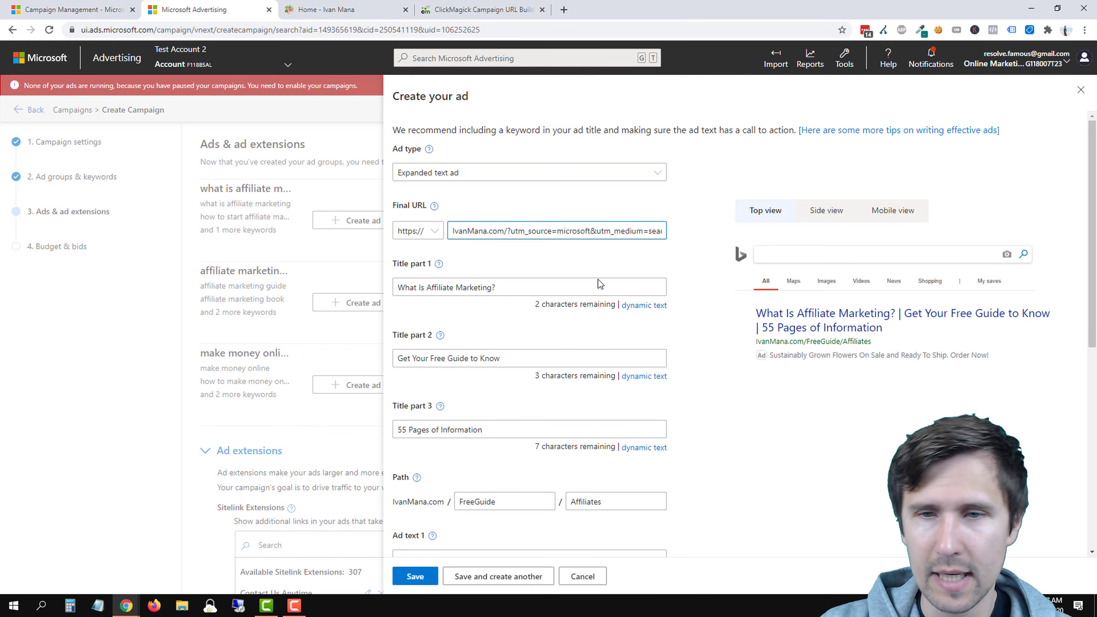
pyautogui.click(764, 453)
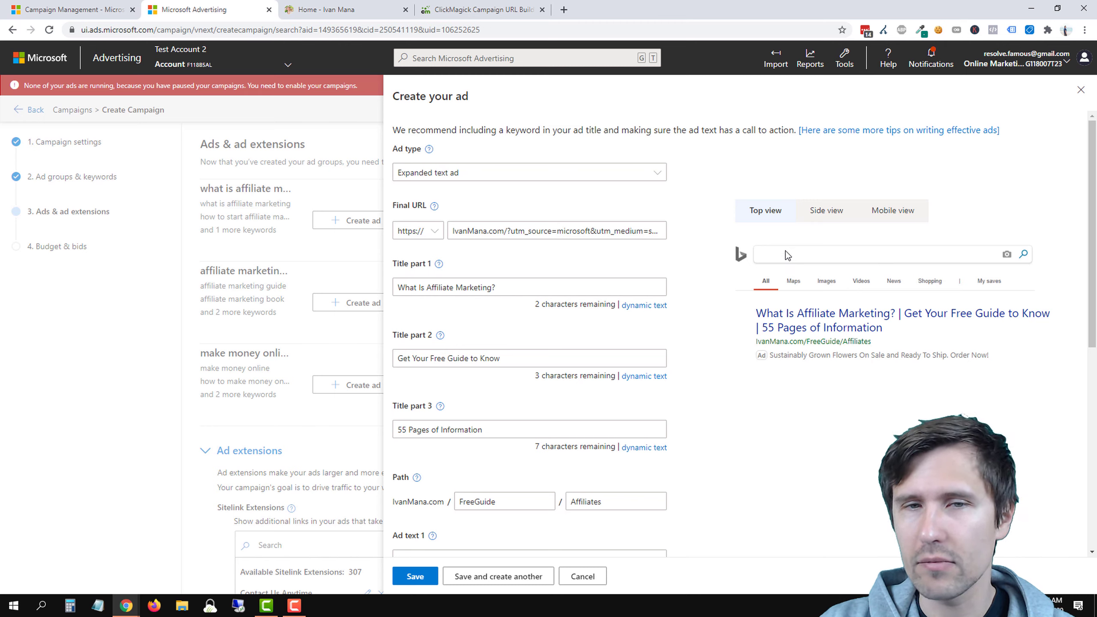
# Copy the paragraph about the 55-page e-book from the website's home page for use as ad text 1.
pyautogui.scroll(-1, 760, 207)
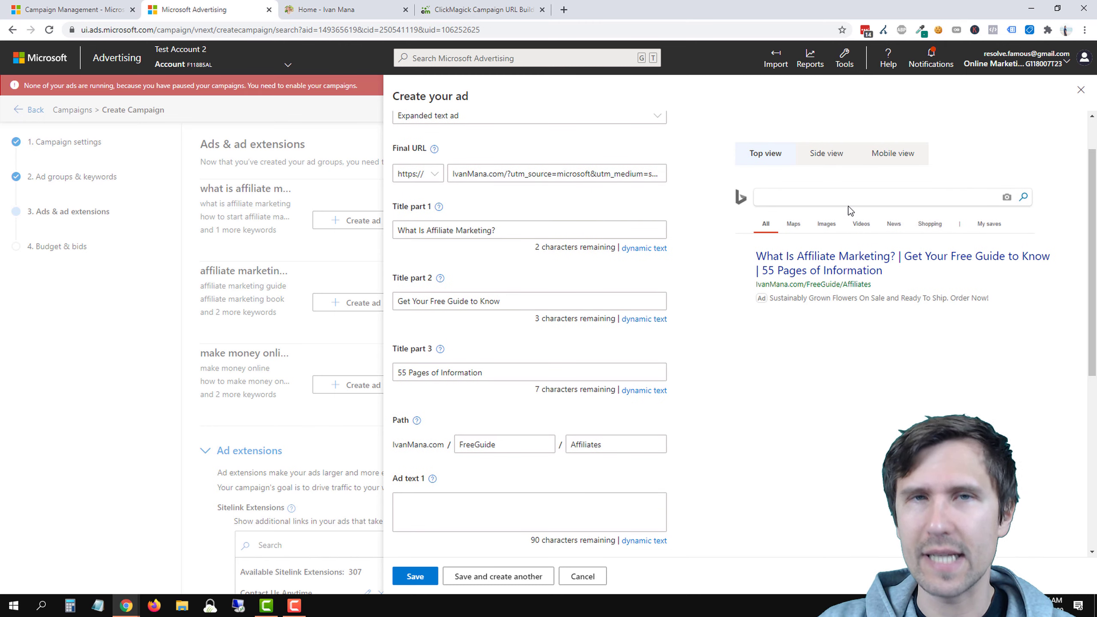
pyautogui.scroll(-1, 761, 354)
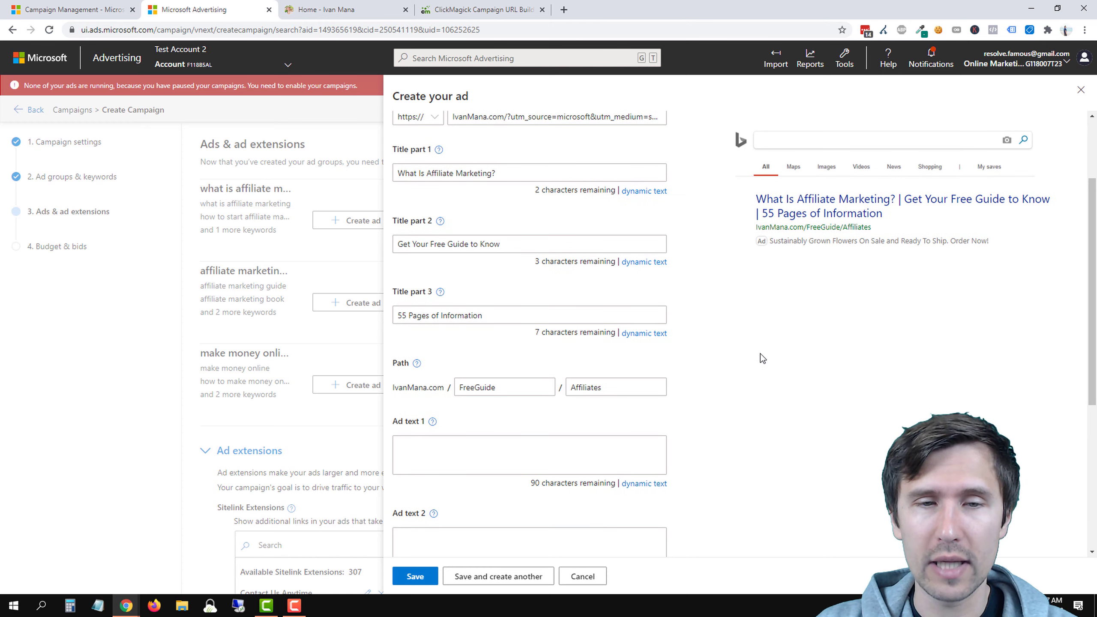
pyautogui.click(492, 448)
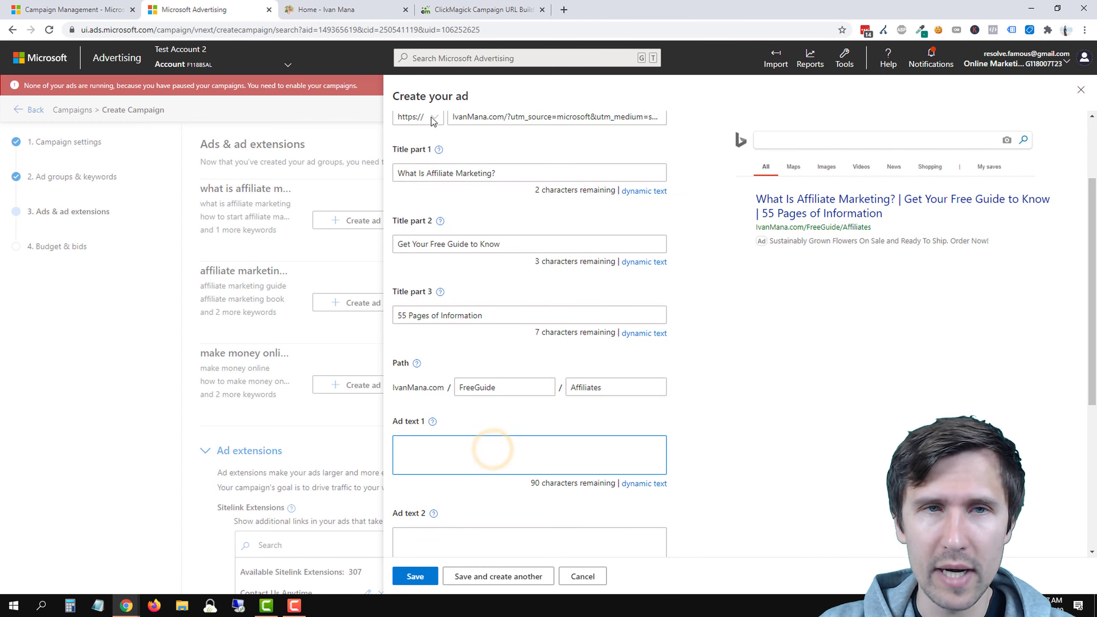
pyautogui.click(319, 8)
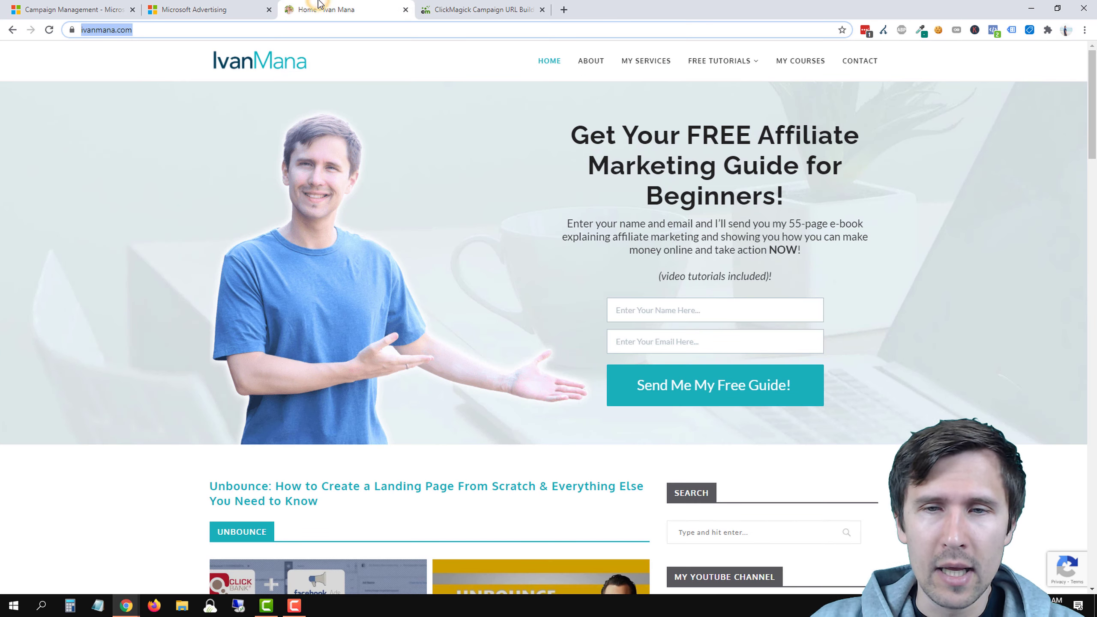
pyautogui.doubleClick(660, 235)
pyautogui.tripleClick(660, 236)
pyautogui.rightClick(660, 236)
pyautogui.click(678, 239)
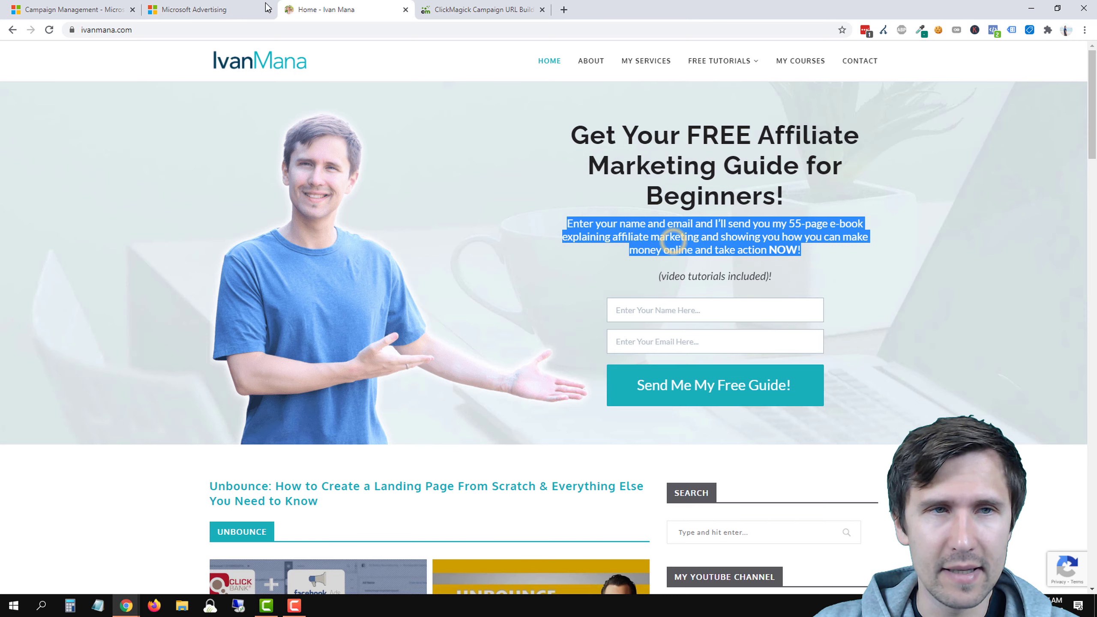
# Paste the copied e-book paragraph into the ad's ad text 1 and remove the trailing blank lines.
pyautogui.click(216, 8)
pyautogui.rightClick(419, 466)
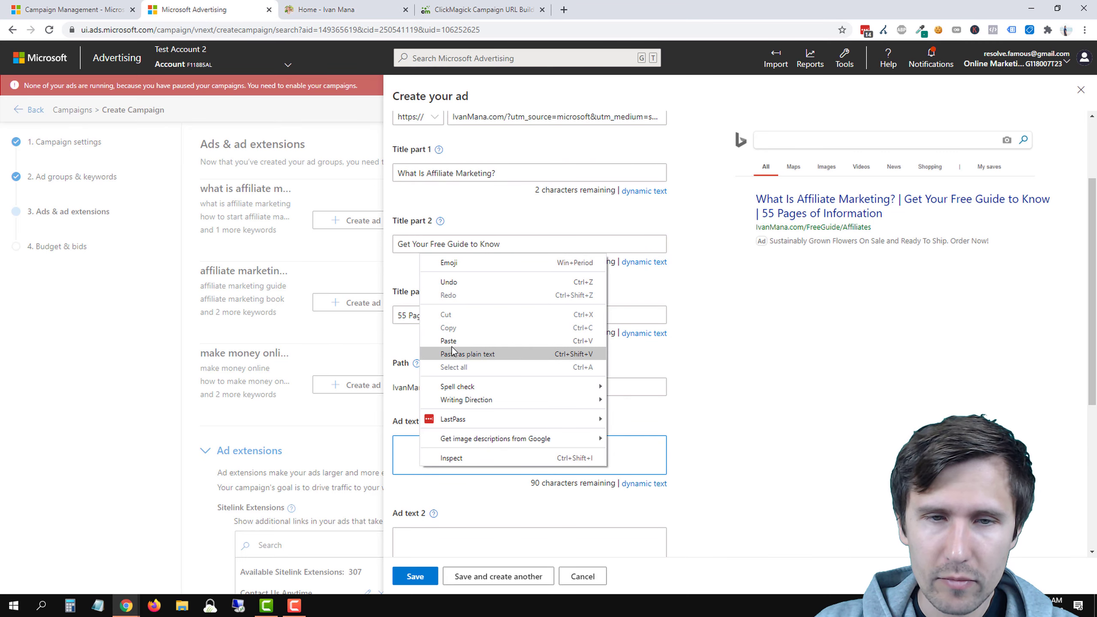
pyautogui.click(452, 347)
pyautogui.scroll(-1, 654, 426)
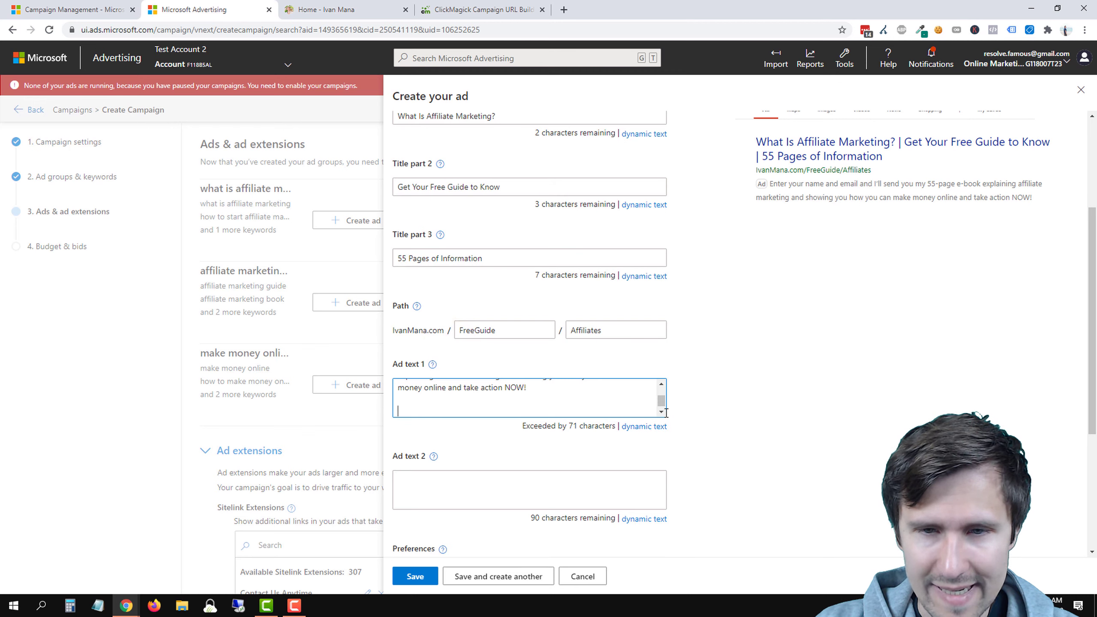
pyautogui.press('BackSpace')
pyautogui.press('BackSpace')
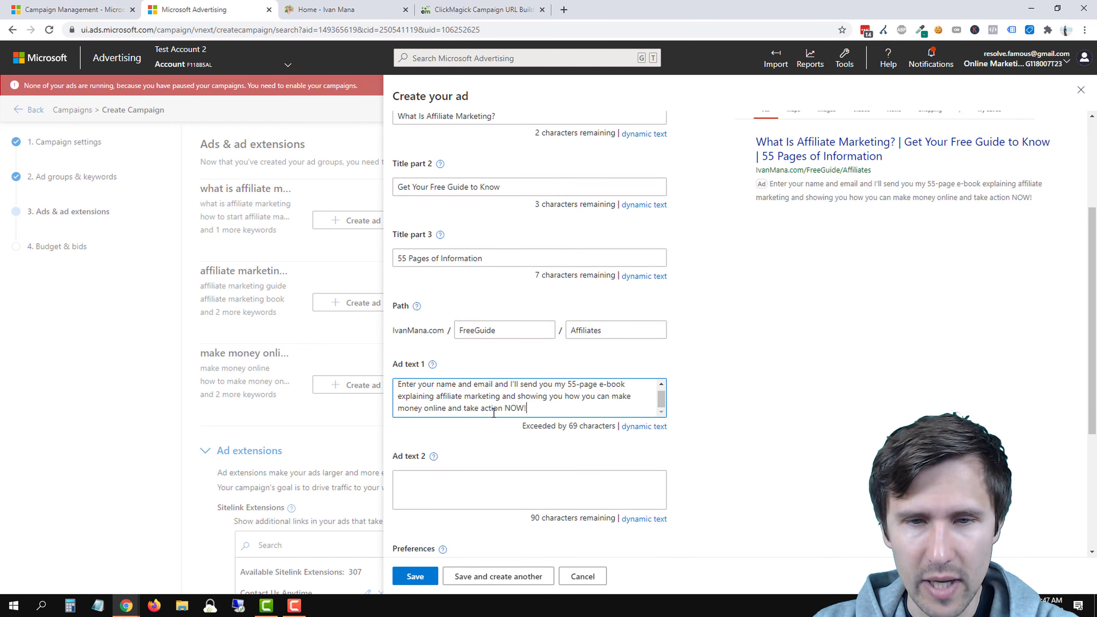
# Replace the opening "Enter your name and email and" in ad text 1 with "Get Started Now &".
pyautogui.scroll(1, 421, 393)
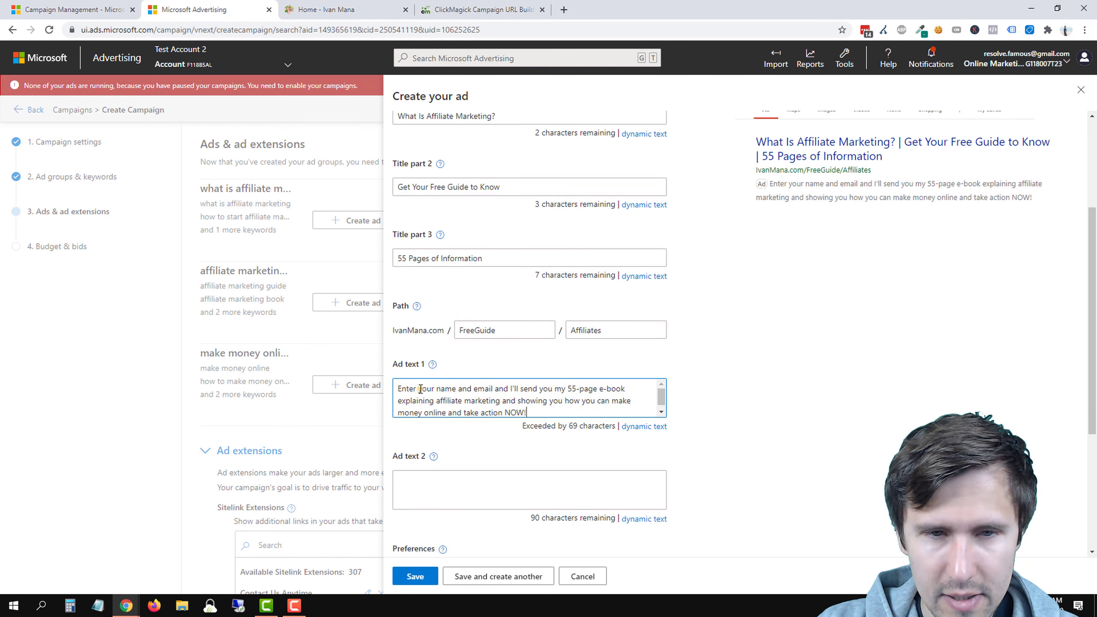
pyautogui.click(421, 390)
pyautogui.moveTo(508, 386); pyautogui.dragTo(373, 387)
pyautogui.press('BackSpace')
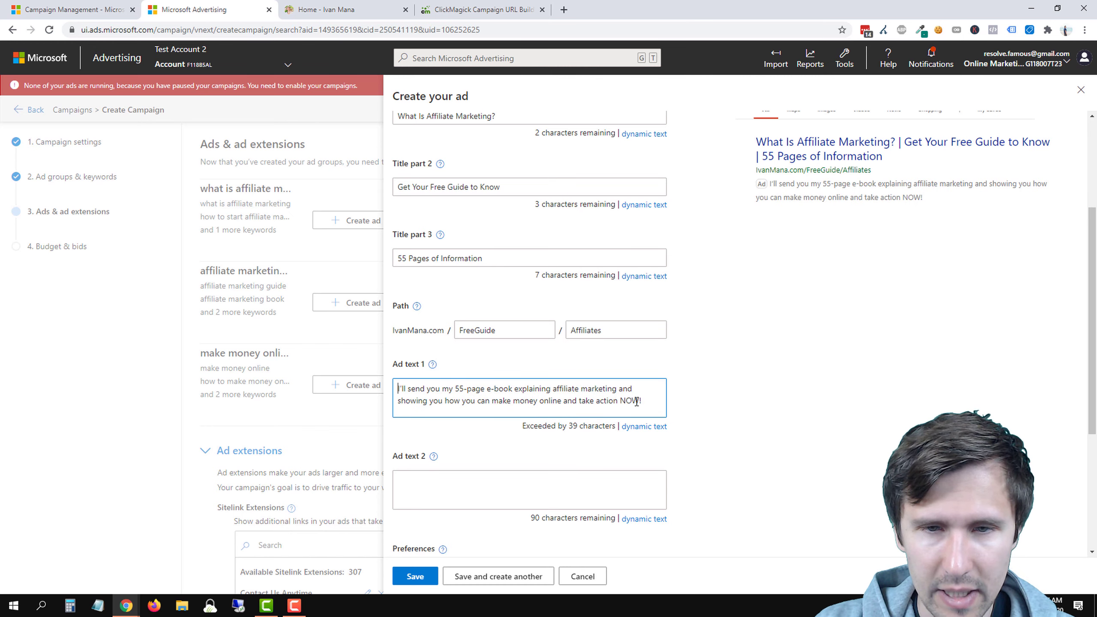
pyautogui.write('Get Started Now ')
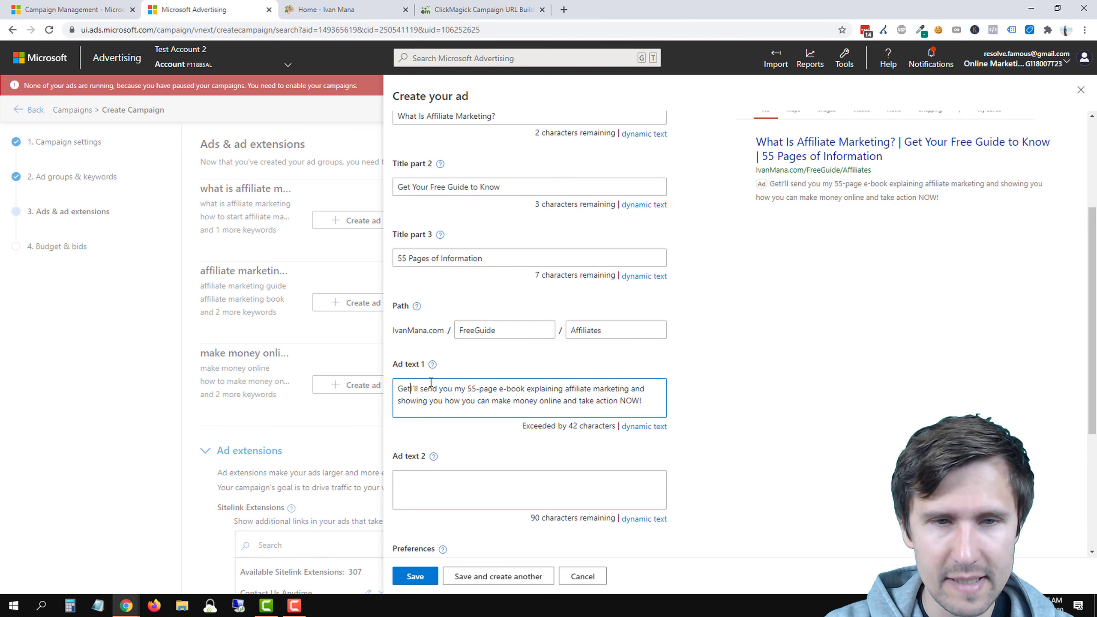
pyautogui.write('&')
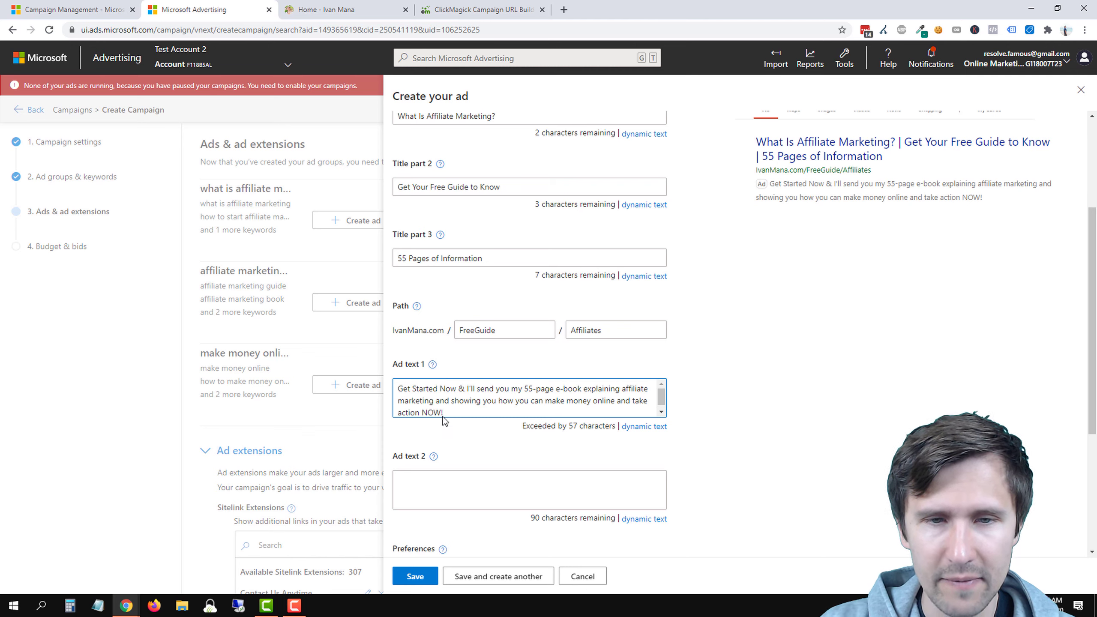
# Replace everything after "e-book" in ad text 1 with "On Affiliate Marketing." to fit the 90-character limit.
pyautogui.moveTo(445, 413); pyautogui.dragTo(592, 400)
pyautogui.press('BackSpace')
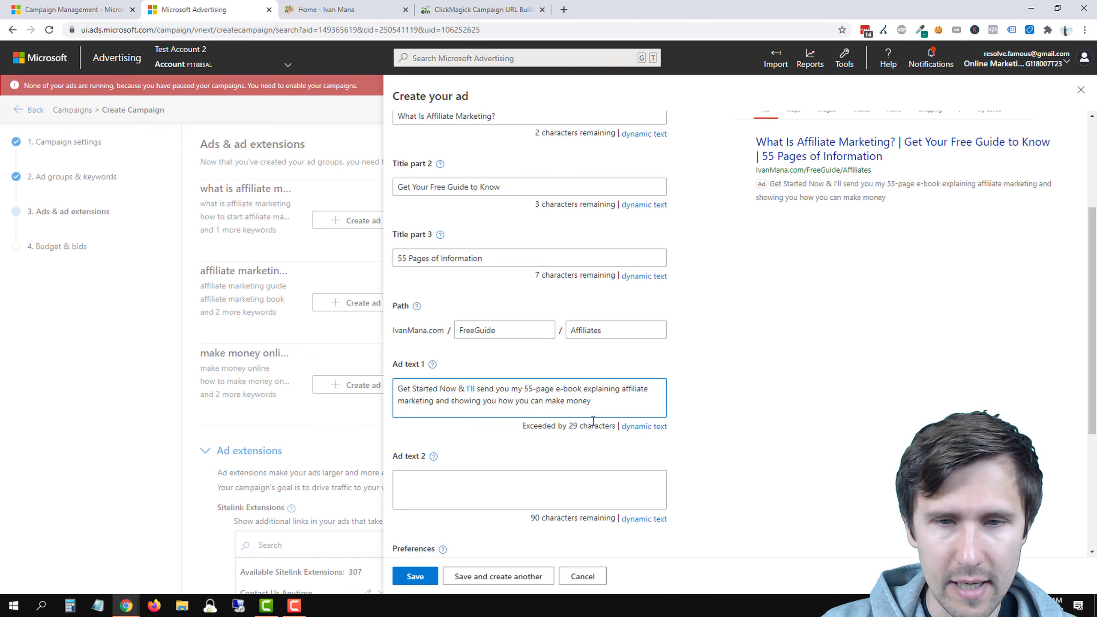
pyautogui.doubleClick(604, 389)
pyautogui.click(585, 388)
pyautogui.write('On Affiliate')
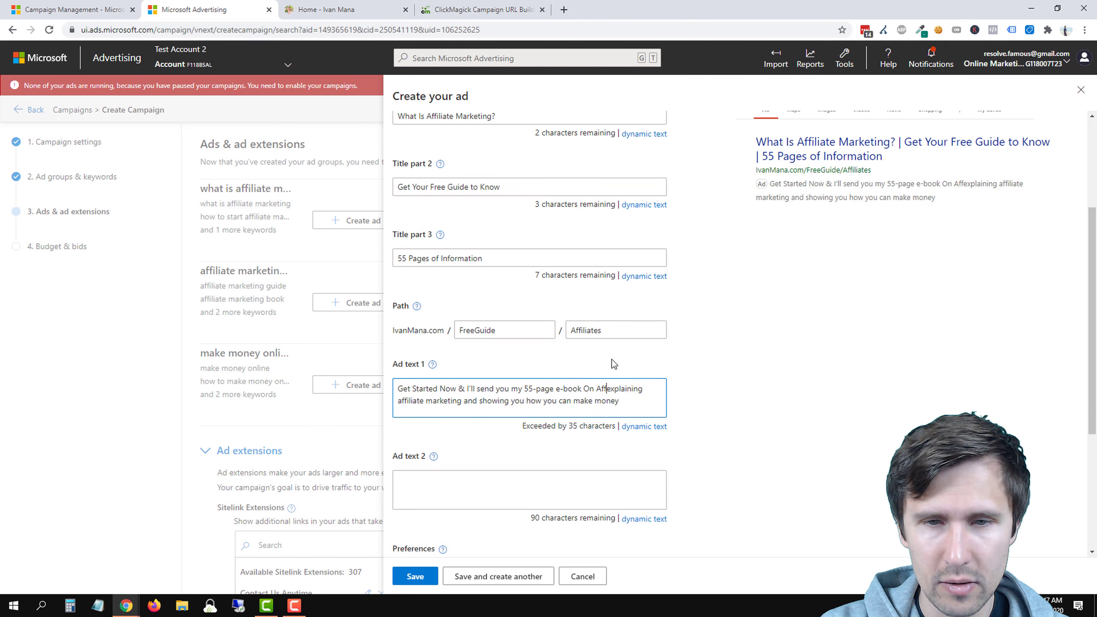
pyautogui.write(' Marketing.')
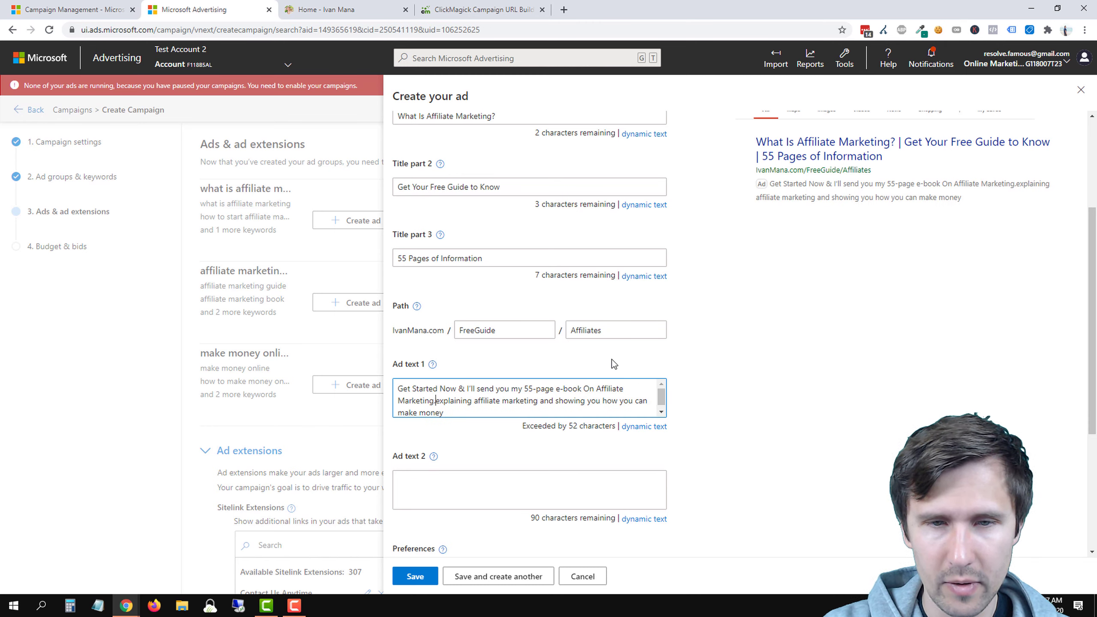
pyautogui.moveTo(444, 413); pyautogui.dragTo(440, 398)
pyautogui.press('BackSpace')
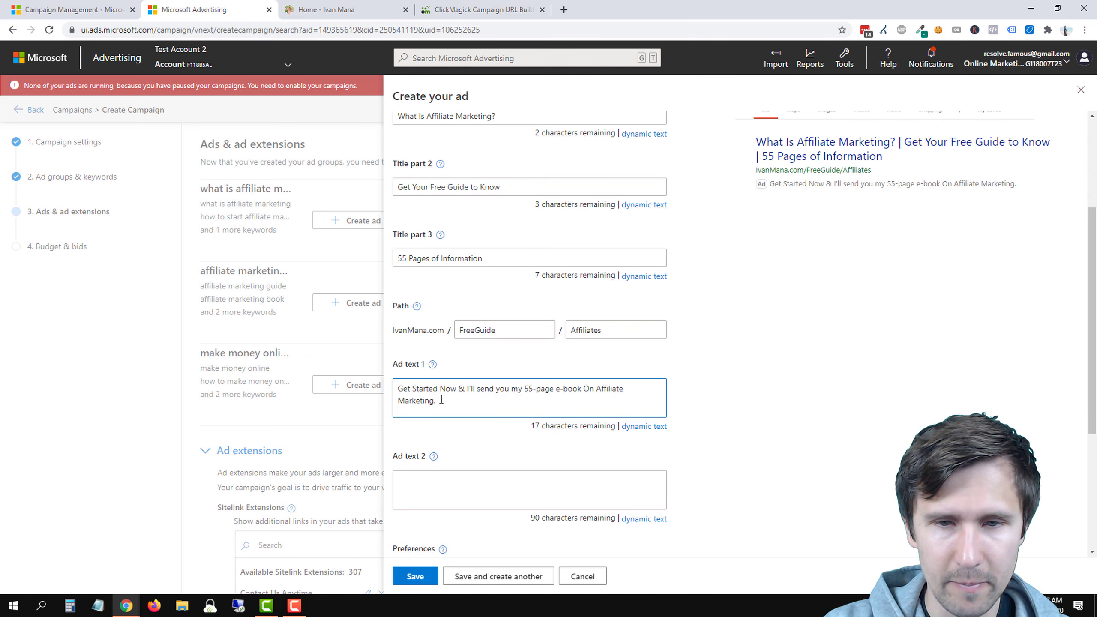
# Extend the end of ad text 1 after "Affiliate Marketing" with "& How to Make $.", staying within the character limit.
pyautogui.press('BackSpace')
pyautogui.write('& How t')
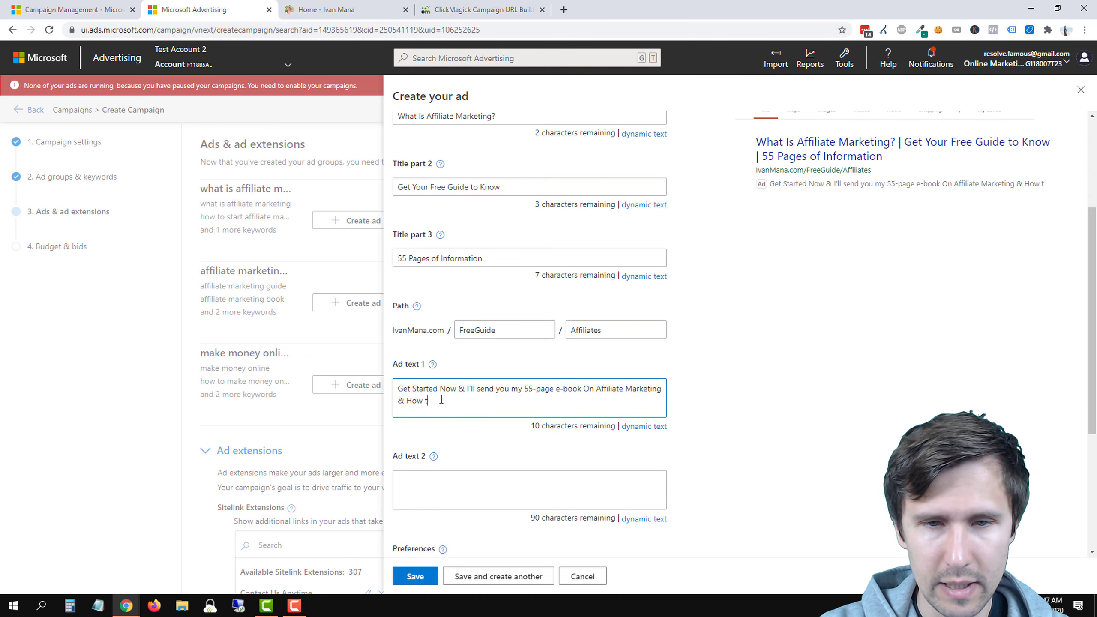
pyautogui.write('o Make Money')
pyautogui.press('BackSpace')
pyautogui.press('BackSpace')
pyautogui.press('BackSpace')
pyautogui.press('BackSpace')
pyautogui.press('BackSpace')
pyautogui.press('BackSpace')
pyautogui.press('BackSpace')
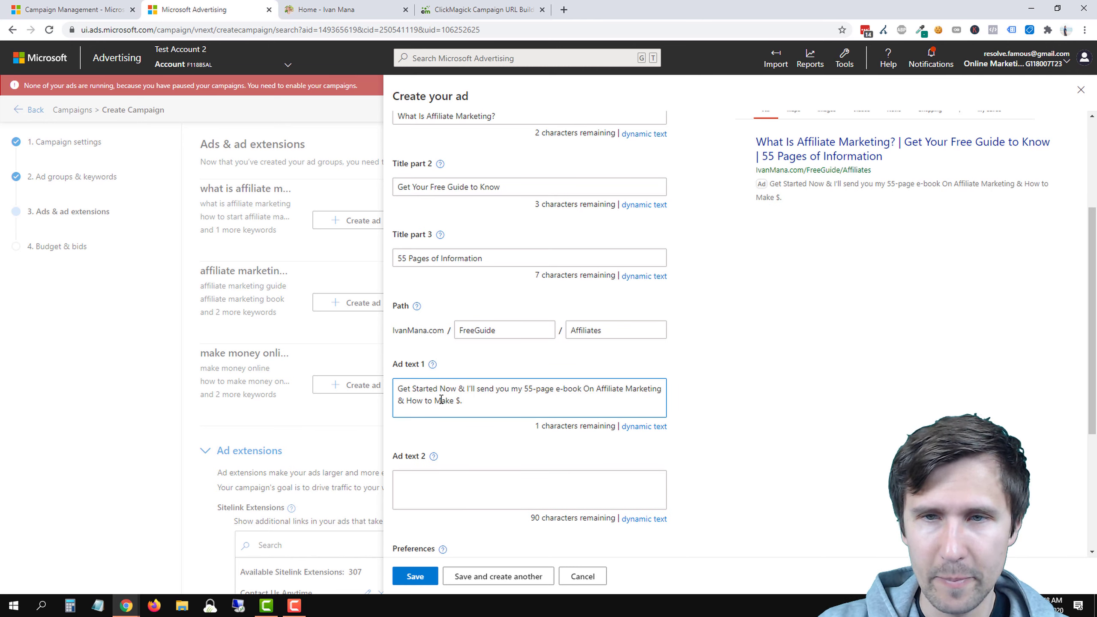
# Capitalize the words in the middle of ad text 1 so it reads "I'll Send You My 55-Page E-Book".
pyautogui.click(479, 389)
pyautogui.press('BackSpace')
pyautogui.write('S')
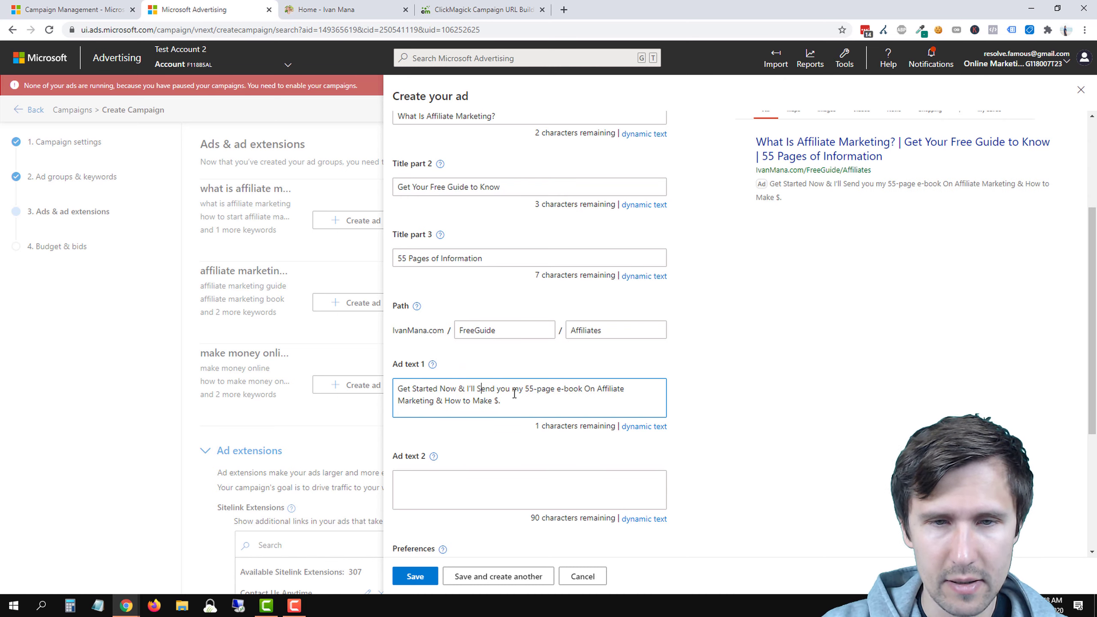
pyautogui.press('BackSpace')
pyautogui.write('Y')
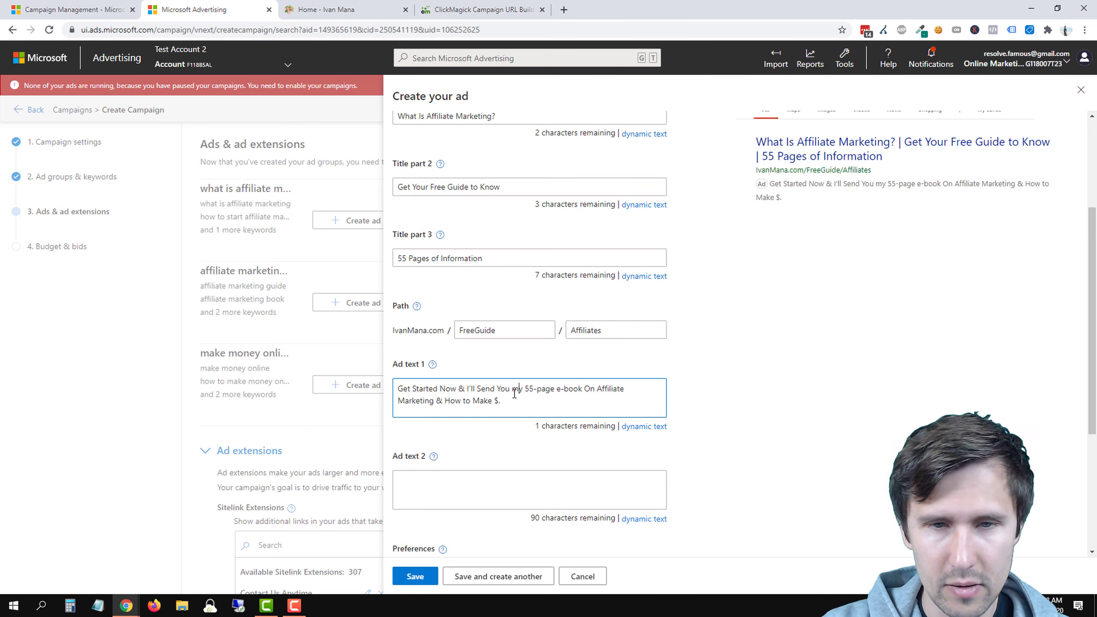
pyautogui.press('BackSpace')
pyautogui.write('M')
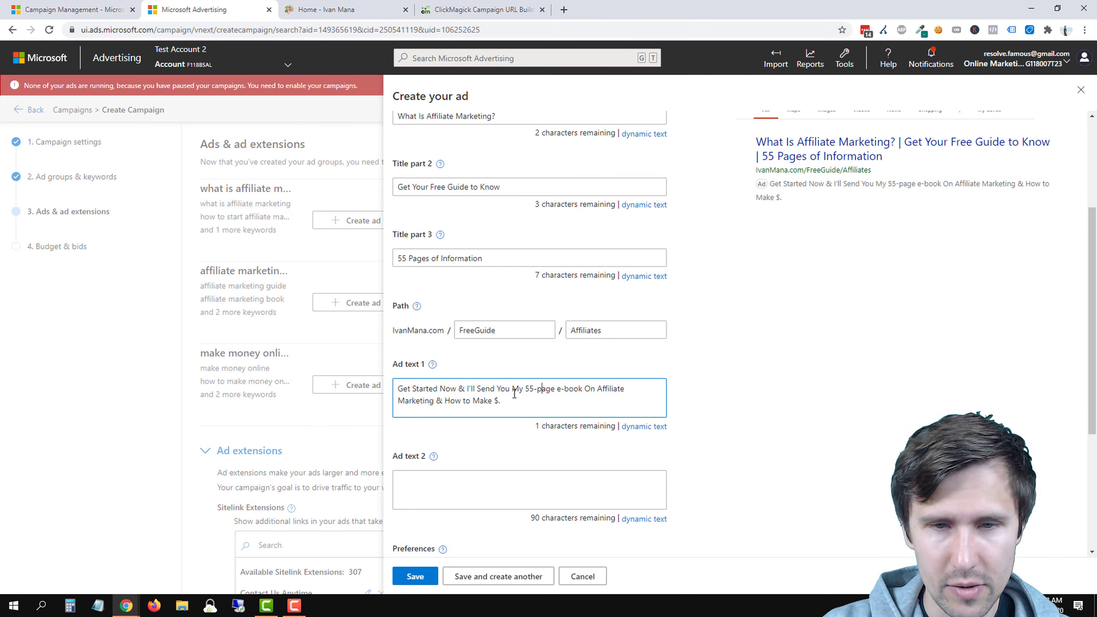
pyautogui.press('BackSpace')
pyautogui.write('P')
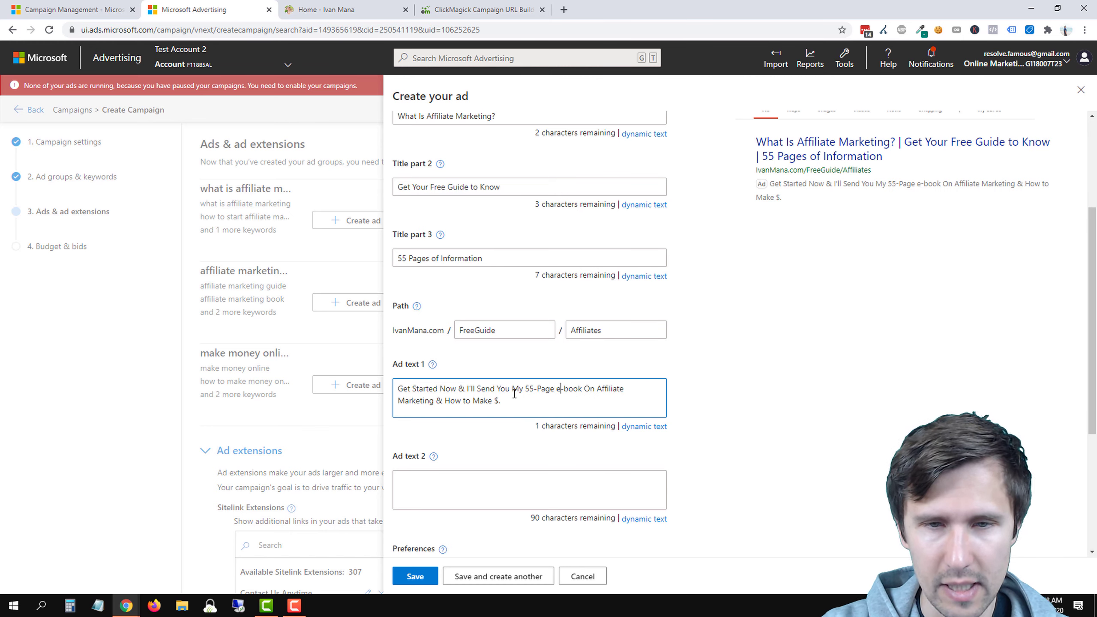
pyautogui.press('BackSpace')
pyautogui.write('B')
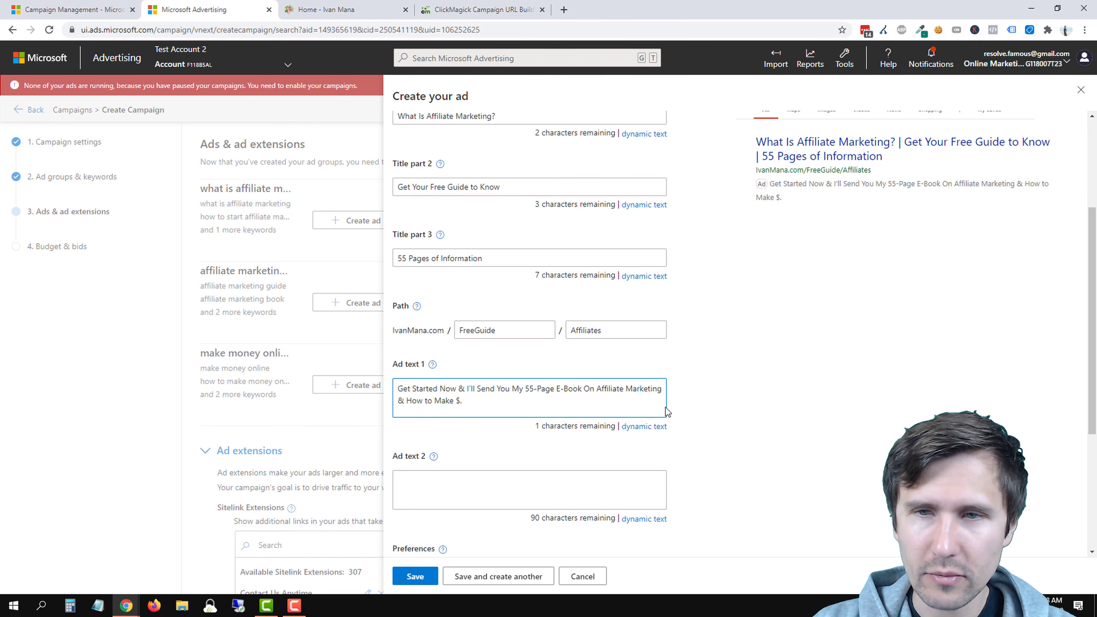
# Fill ad text 2 with "Lots of Videos & Images Included to Teach You All There Is to Know About Marketing Online.".
pyautogui.click(447, 498)
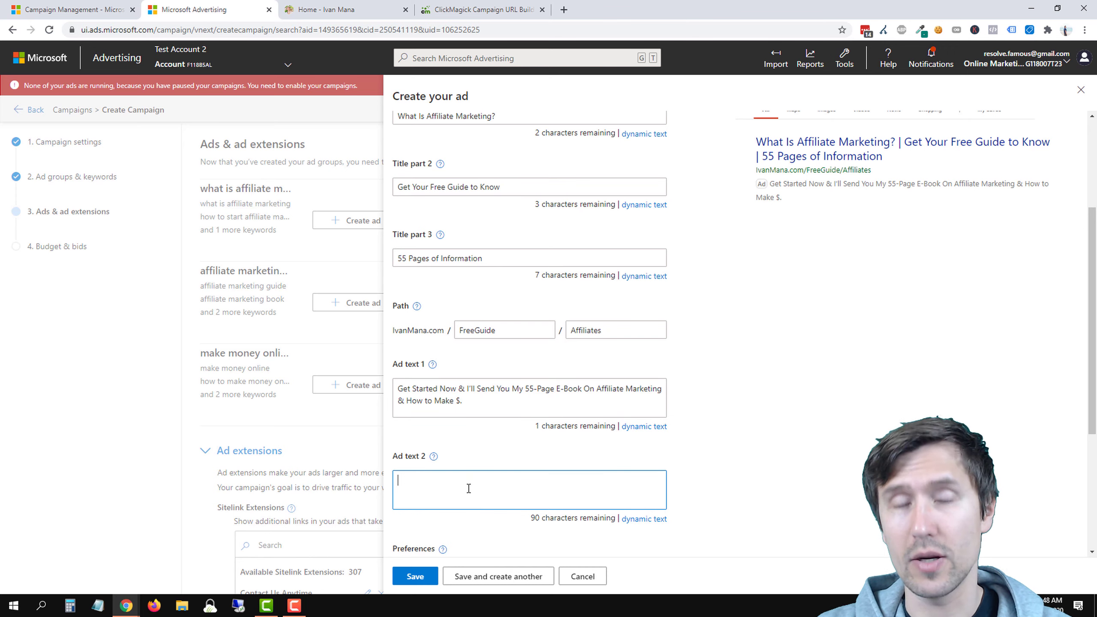
pyautogui.click(329, 9)
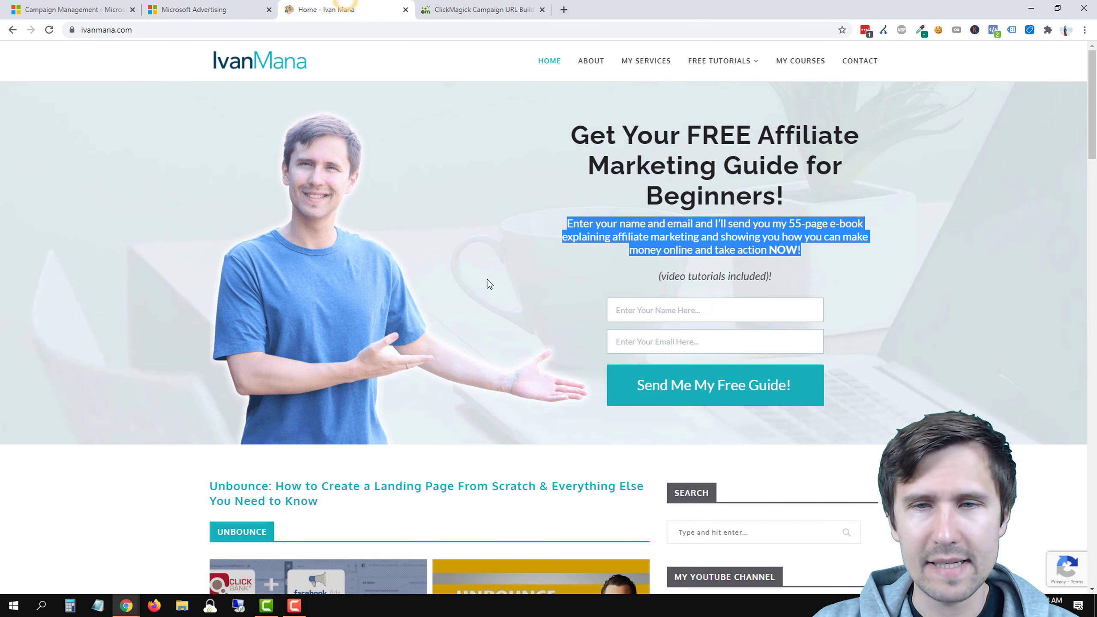
pyautogui.click(239, 8)
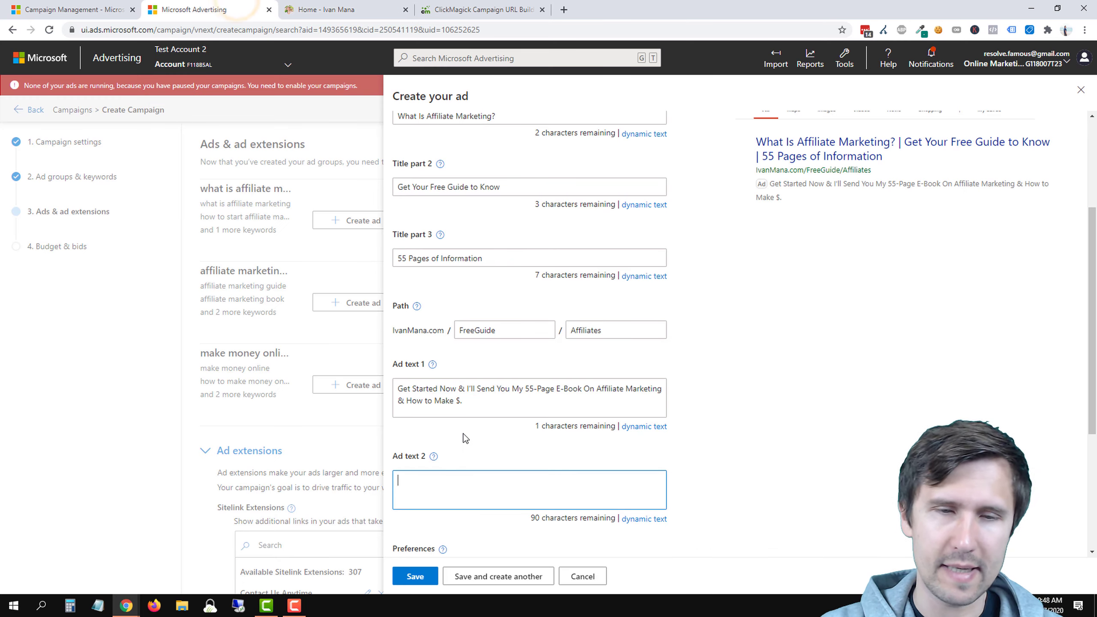
pyautogui.write('Lots of Vi')
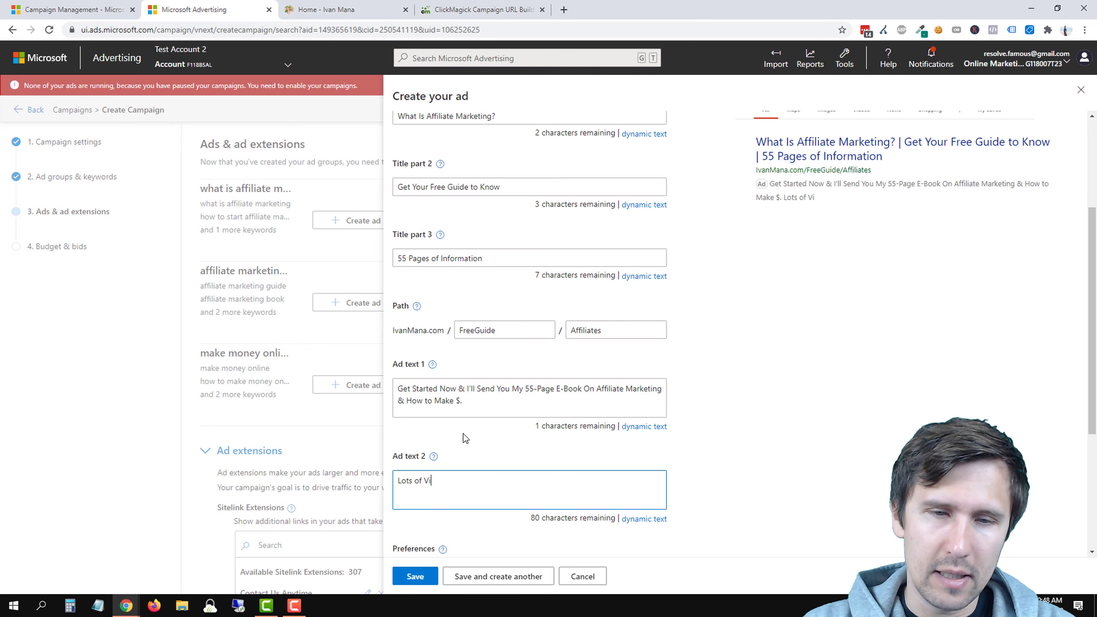
pyautogui.write('deos & Images')
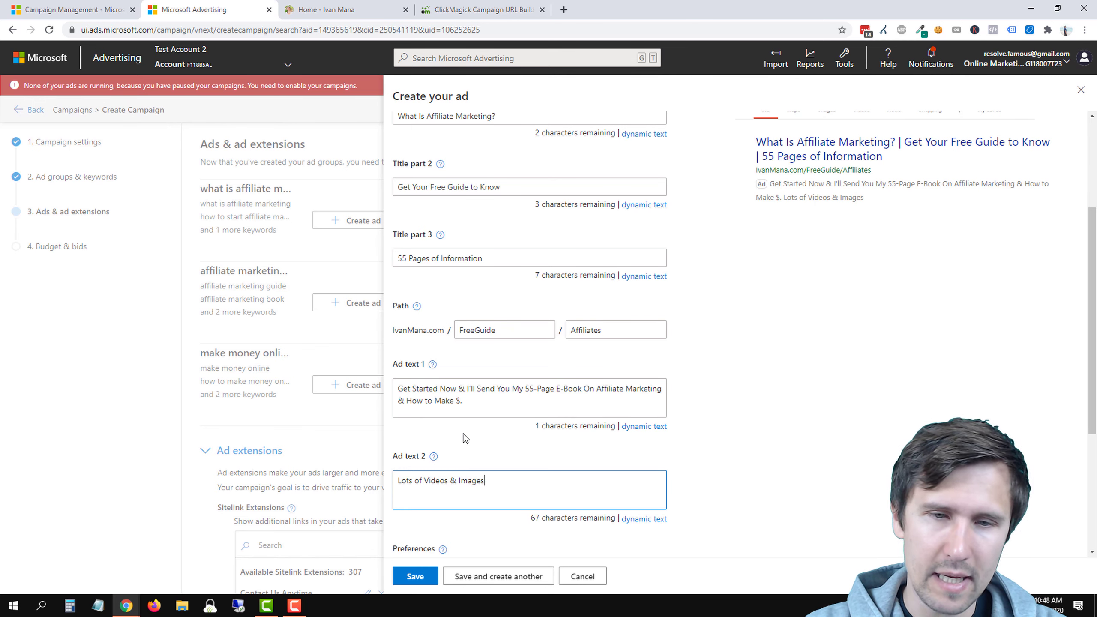
pyautogui.write(' Included to Teac')
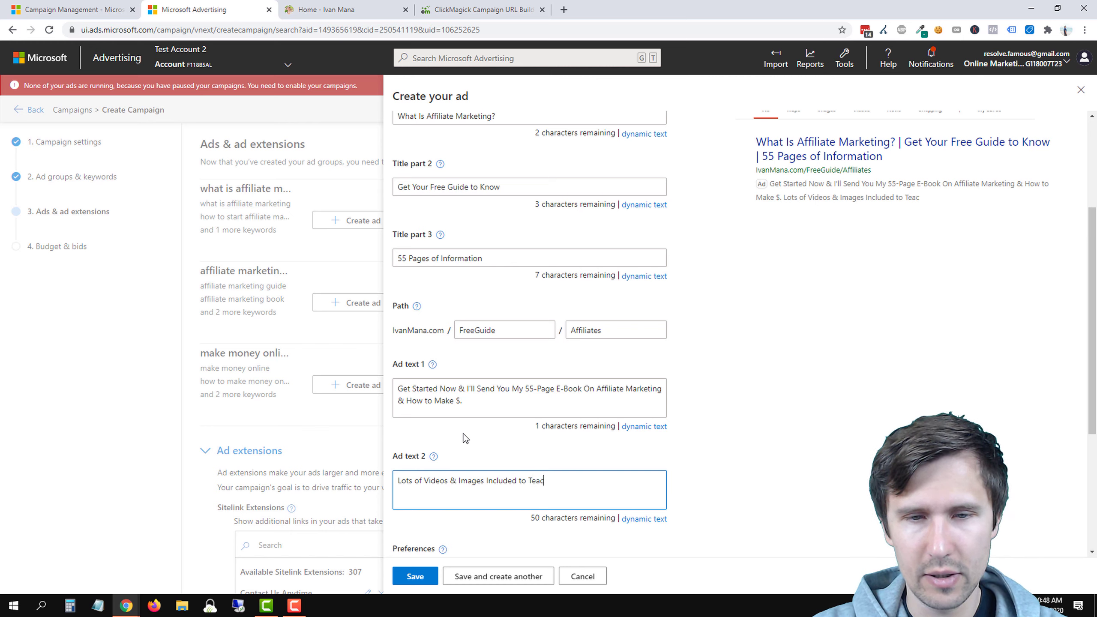
pyautogui.write('h You All There ')
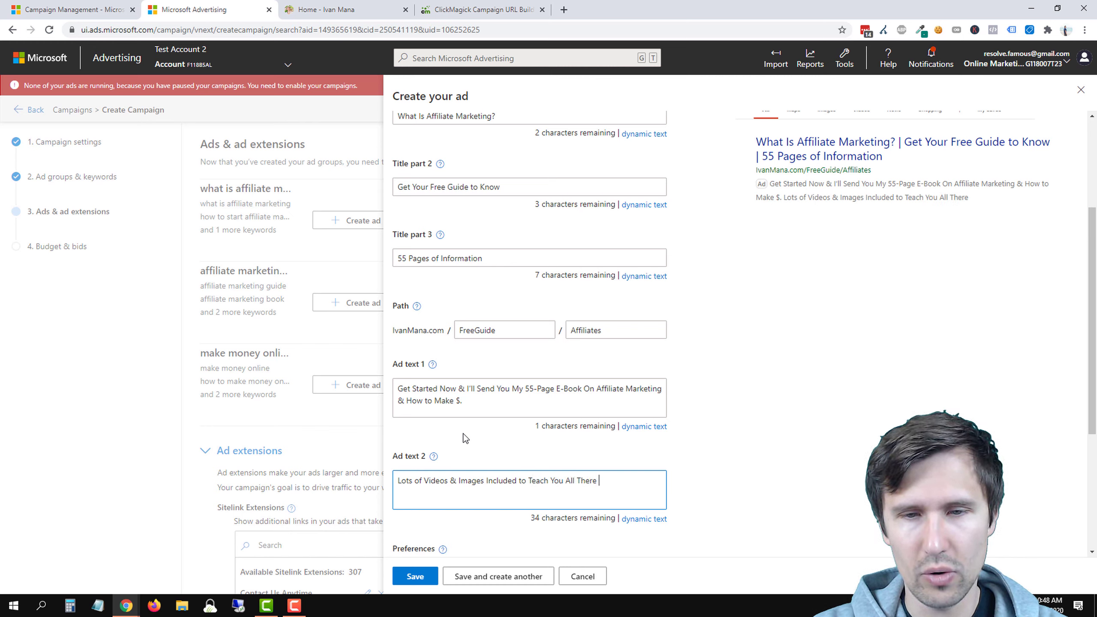
pyautogui.write('Is to Know About')
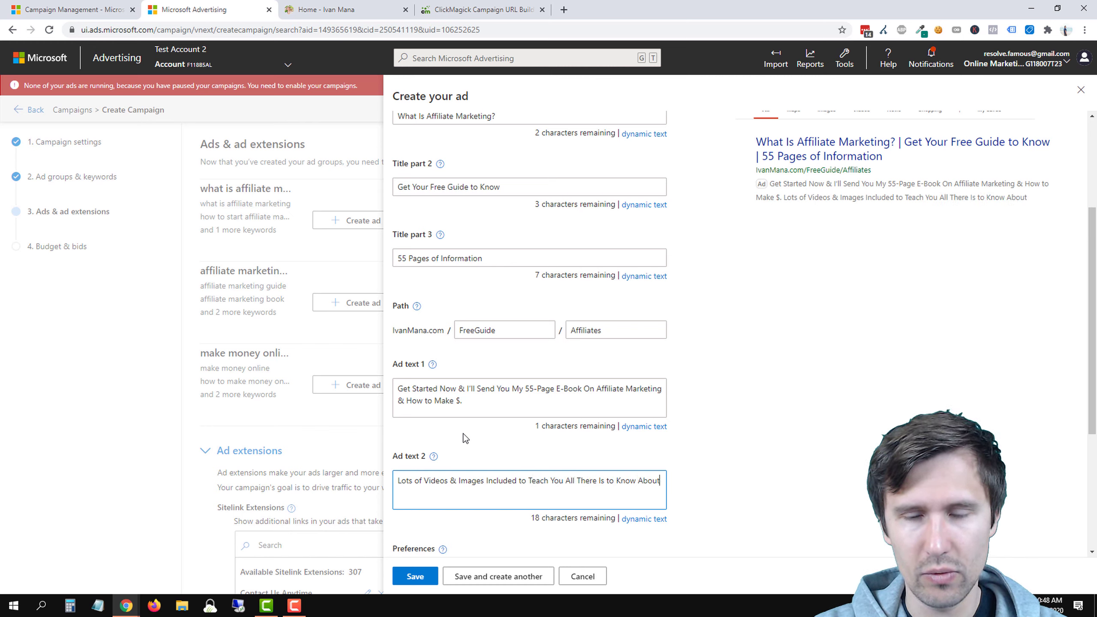
pyautogui.write(' Marketing Online.')
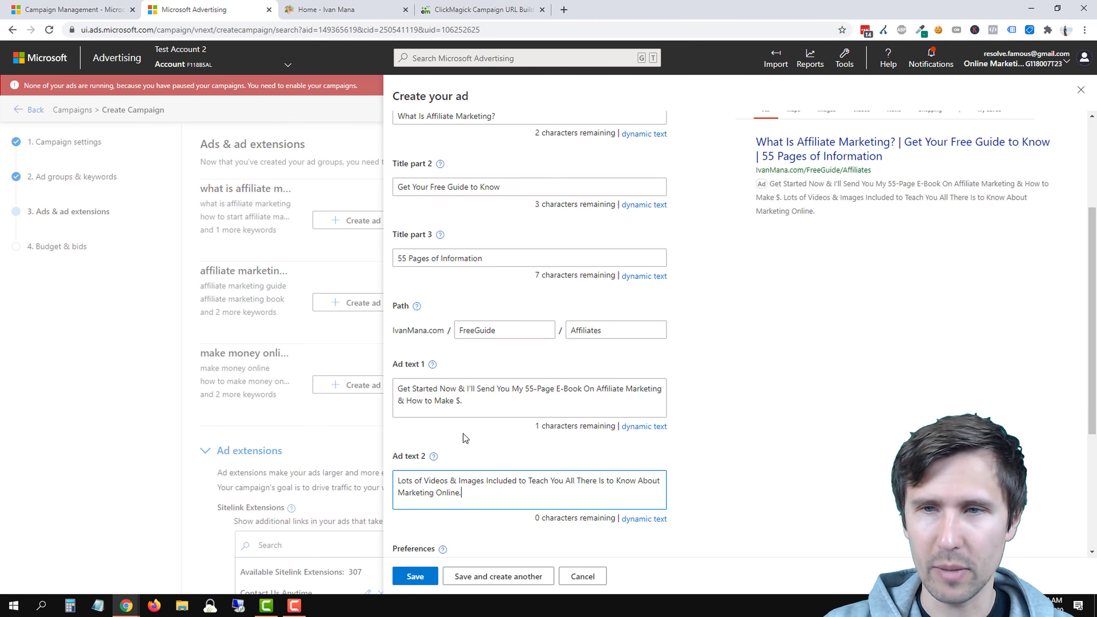
# Review the ad preview and the expanded ad URL options, leaving the tracking fields empty, and save the ad.
pyautogui.scroll(1, 958, 265)
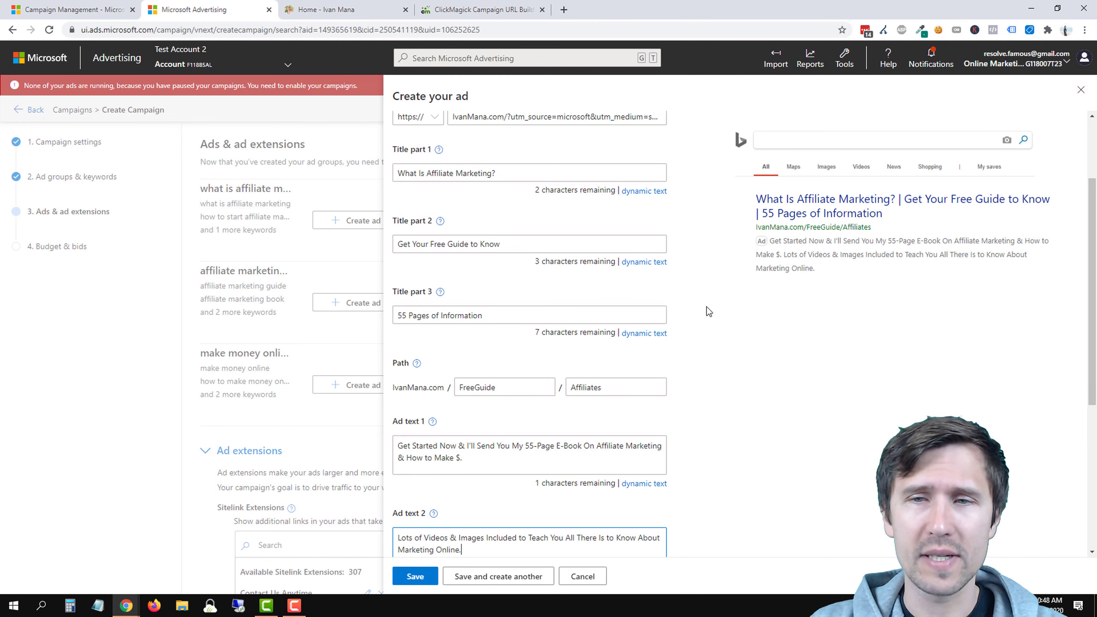
pyautogui.scroll(-3, 674, 456)
pyautogui.scroll(-2, 674, 455)
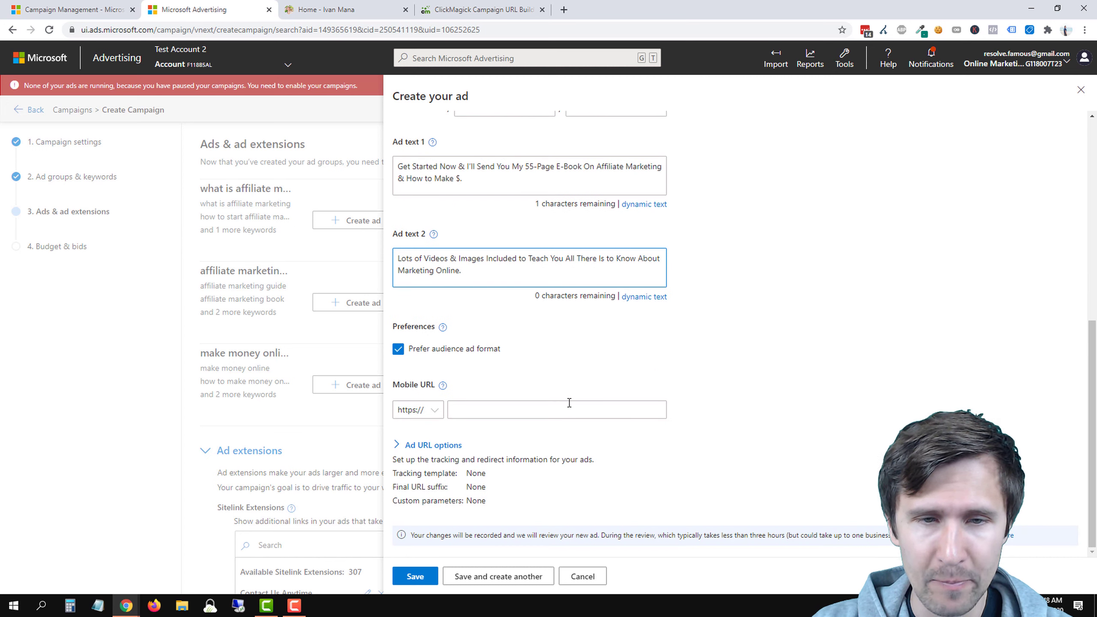
pyautogui.click(429, 445)
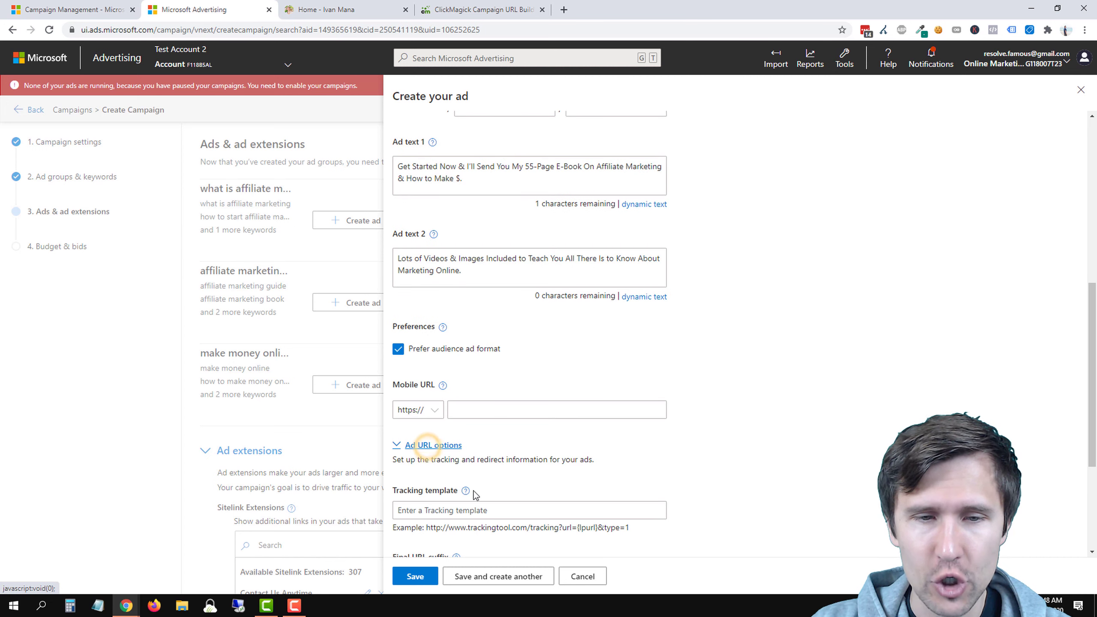
pyautogui.scroll(-3, 432, 445)
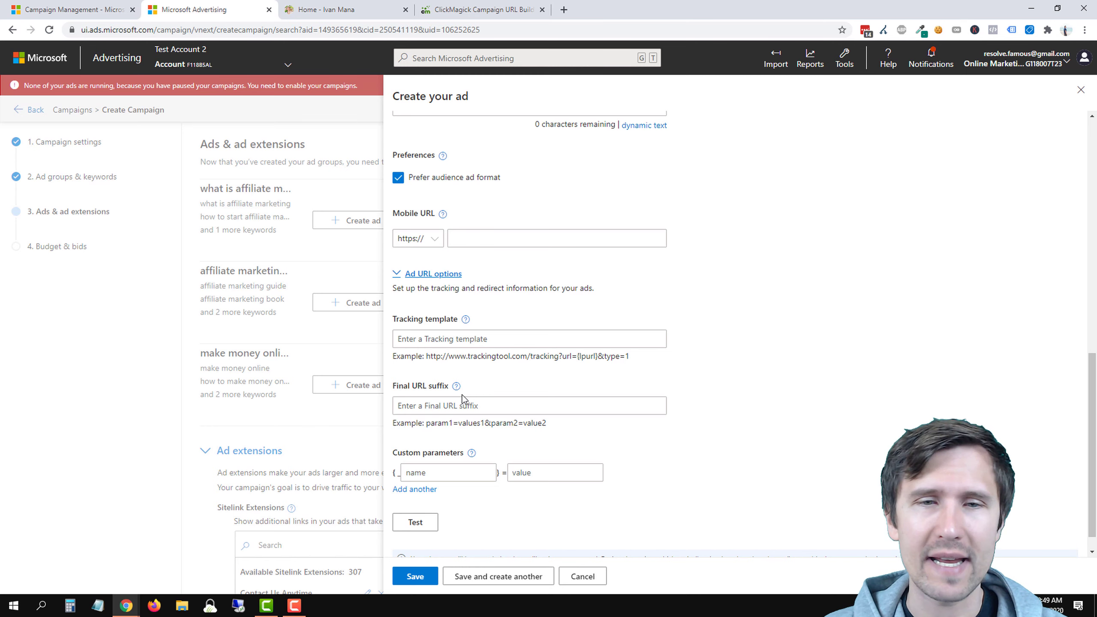
pyautogui.scroll(-1, 458, 422)
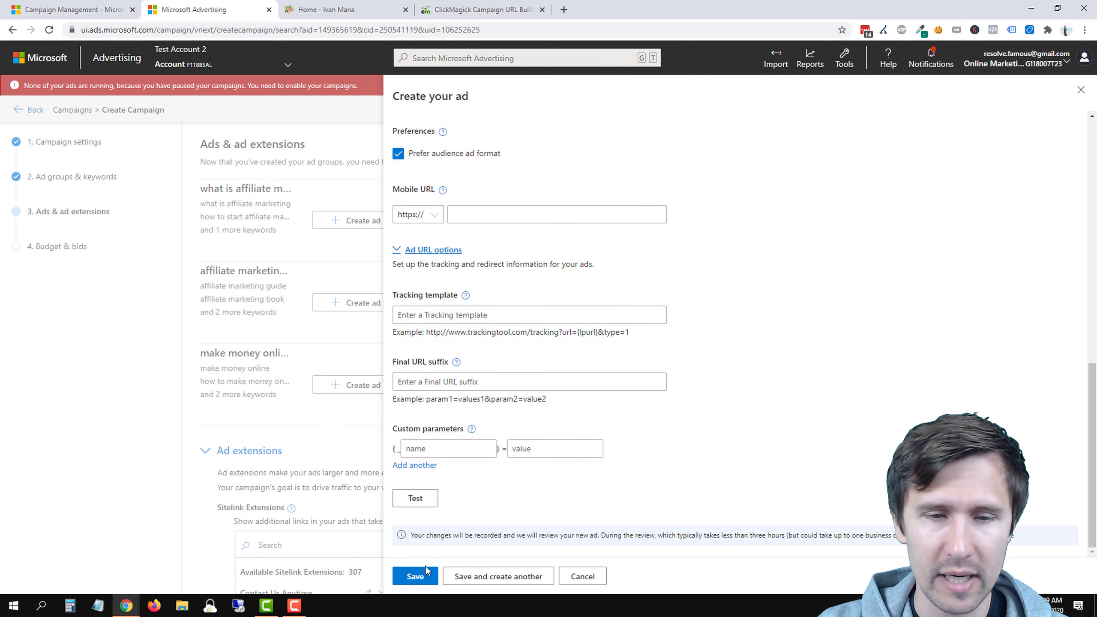
pyautogui.click(418, 582)
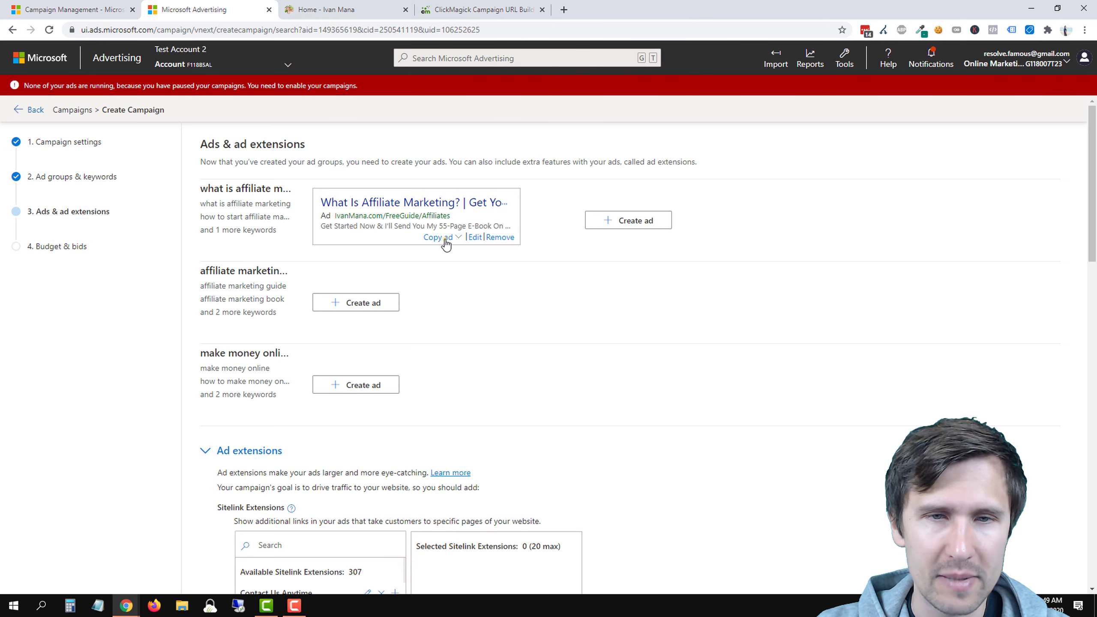
# Duplicate the ad within its ad group and set the copy's title part 1 to "Free Affiliate Marketing Guide".
pyautogui.click(442, 239)
pyautogui.click(444, 252)
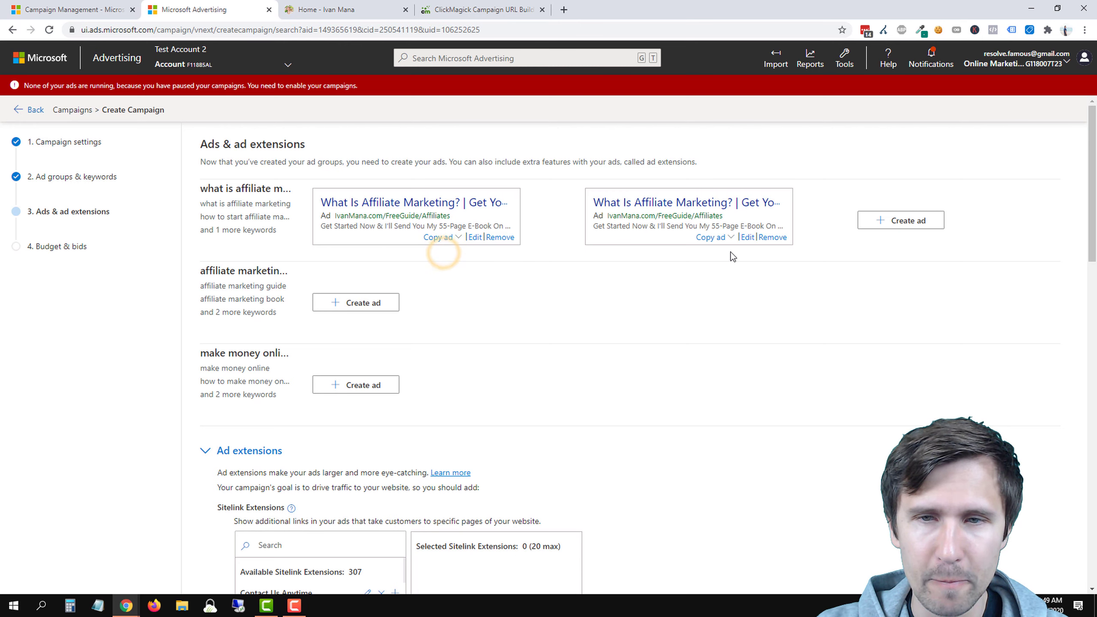
pyautogui.click(747, 238)
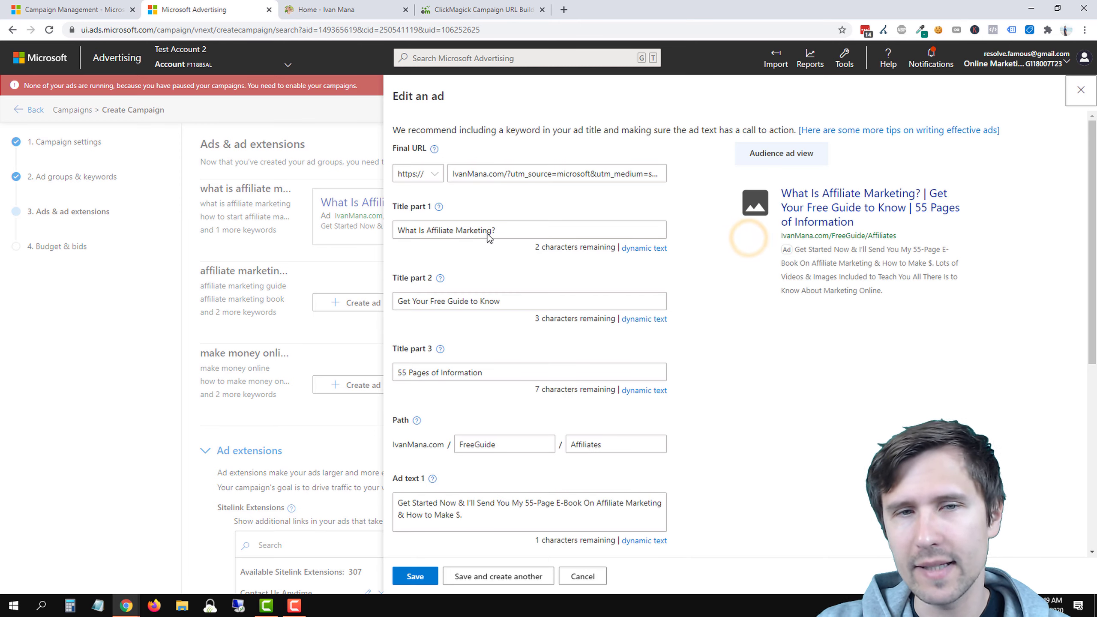
pyautogui.tripleClick(457, 229)
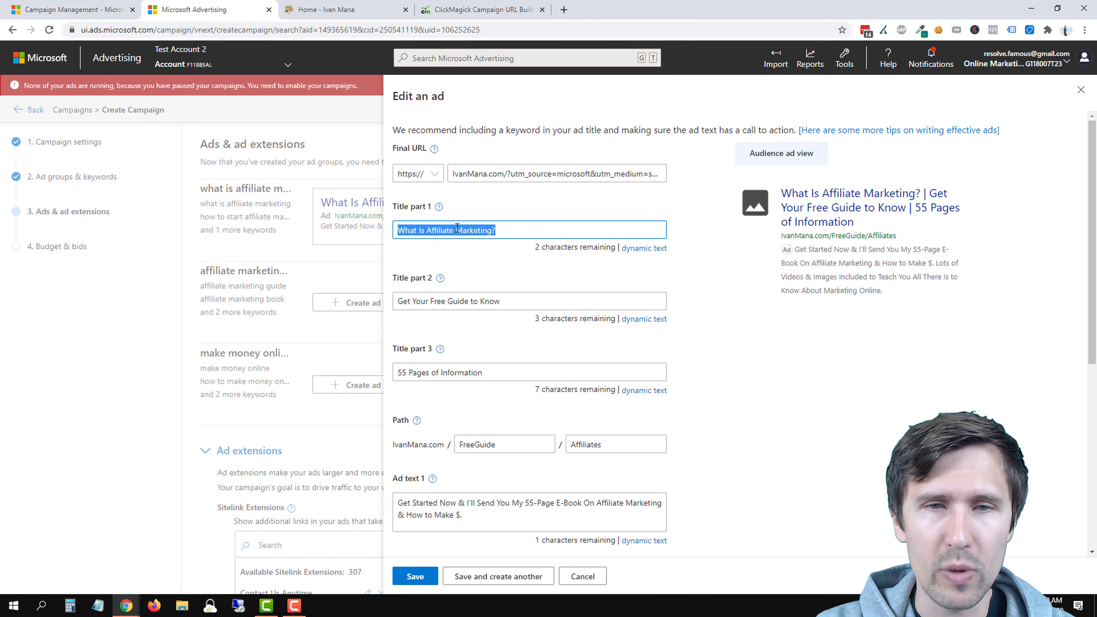
pyautogui.write('Free')
pyautogui.write('Aff')
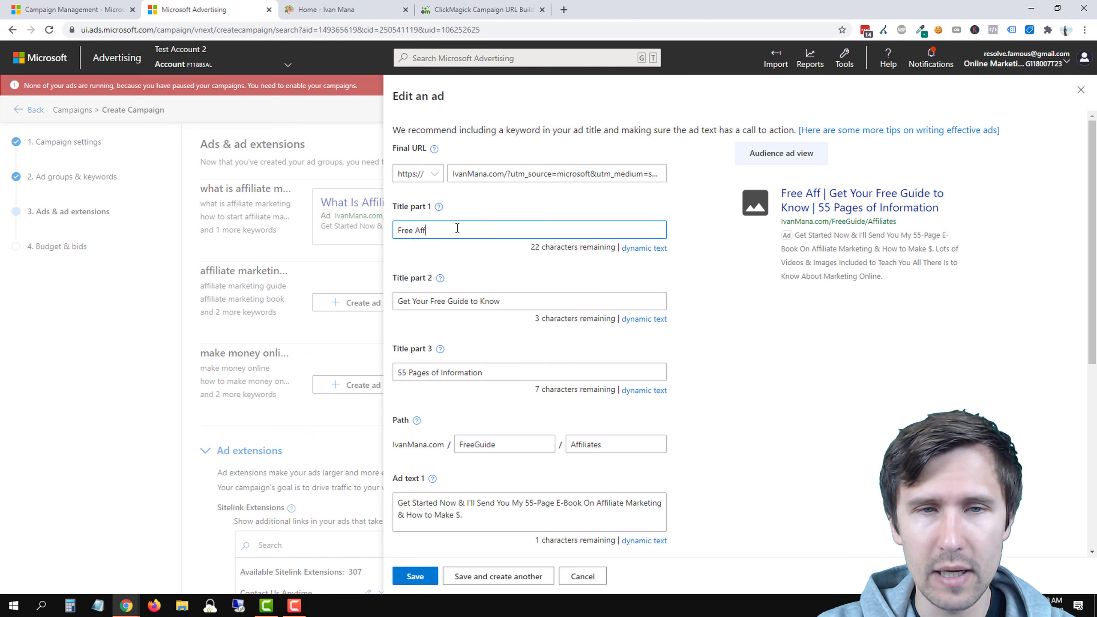
pyautogui.write('iliate Marketing Guide')
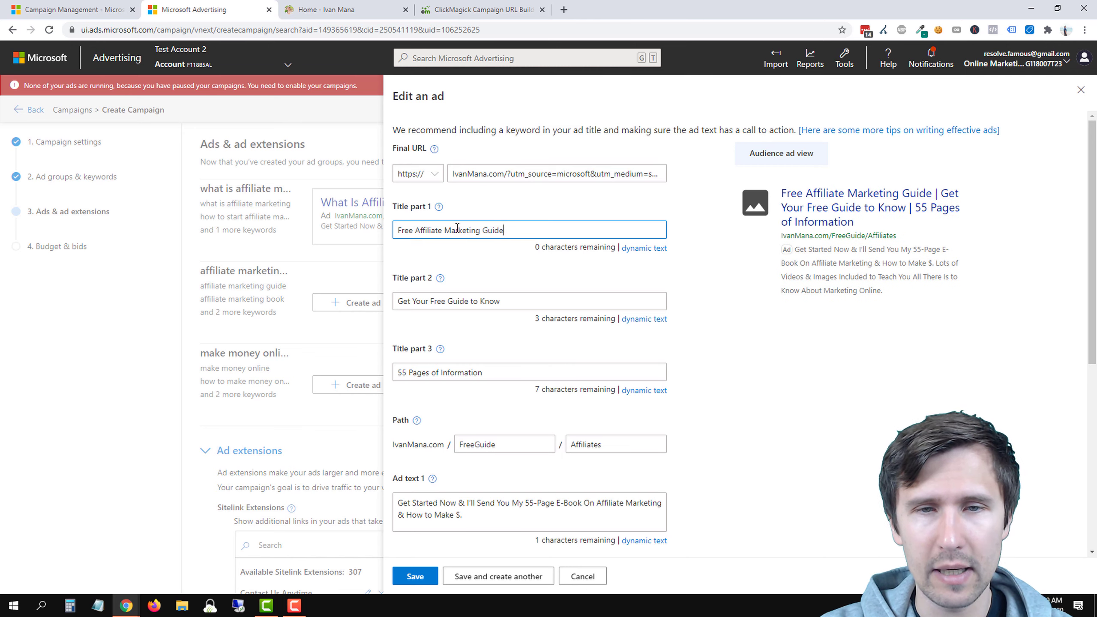
# Set the copied ad's title part 2 to "Get Started Right Now" and save the ad.
pyautogui.tripleClick(521, 299)
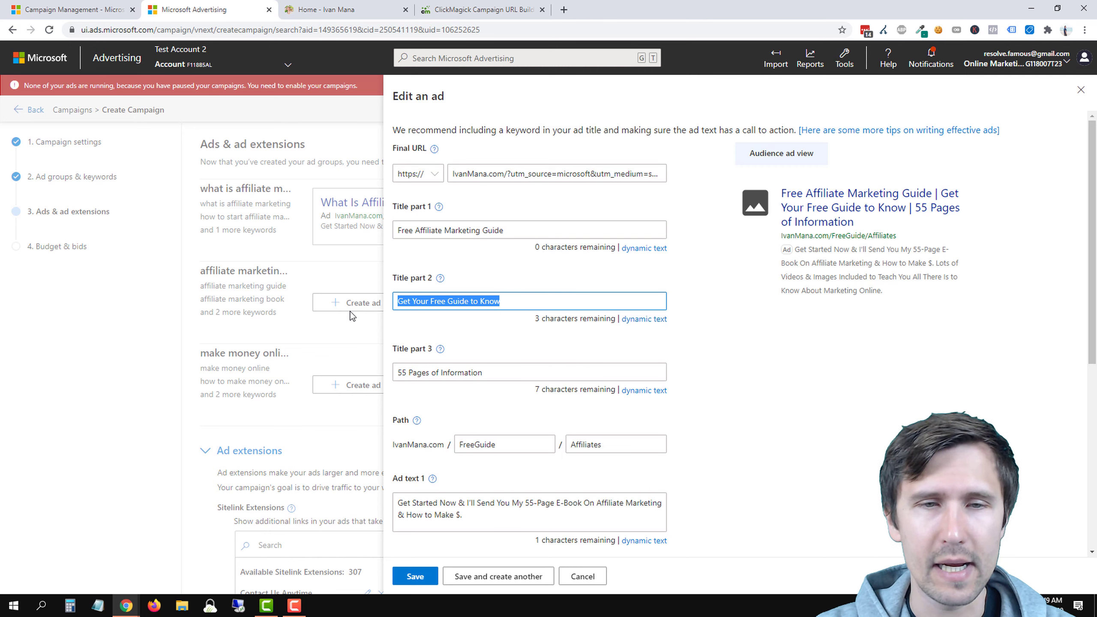
pyautogui.write('Get Started')
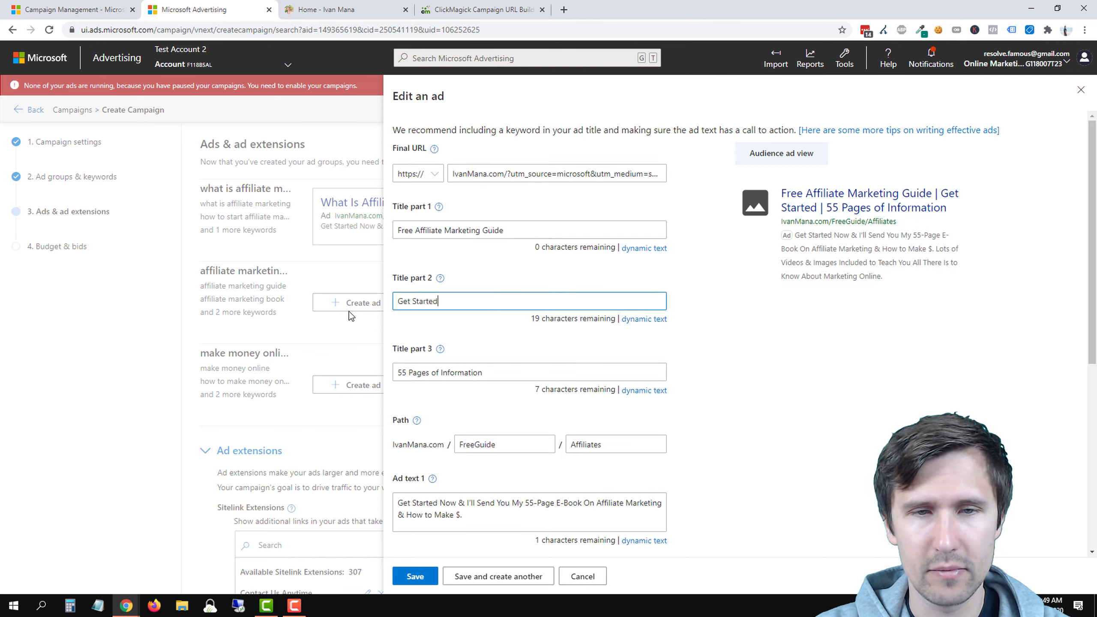
pyautogui.write(' Right Now')
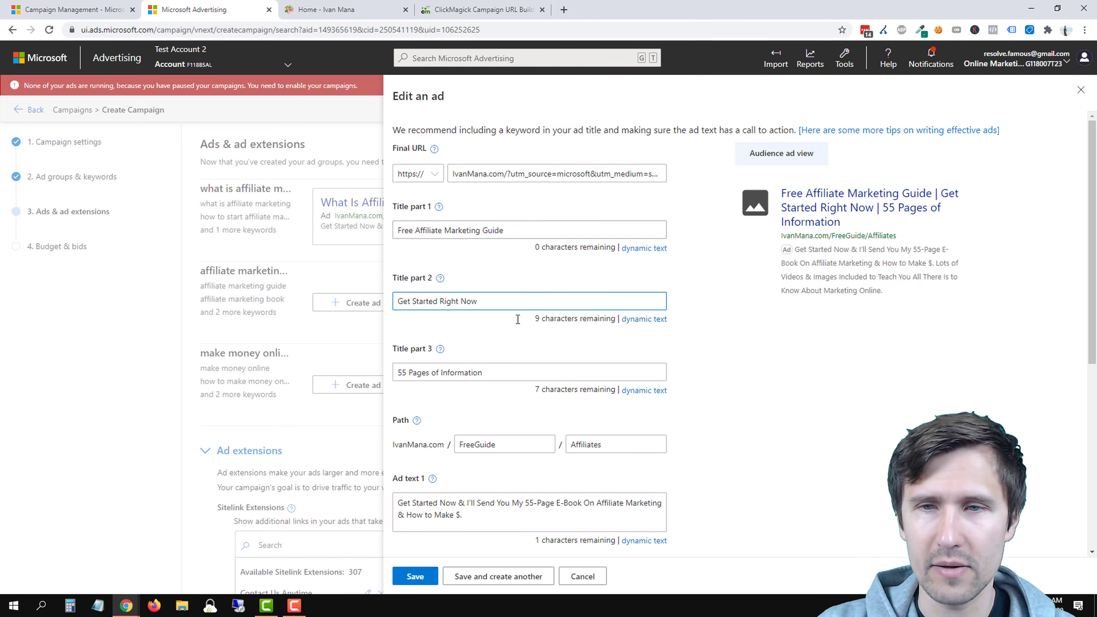
pyautogui.scroll(-5, 509, 343)
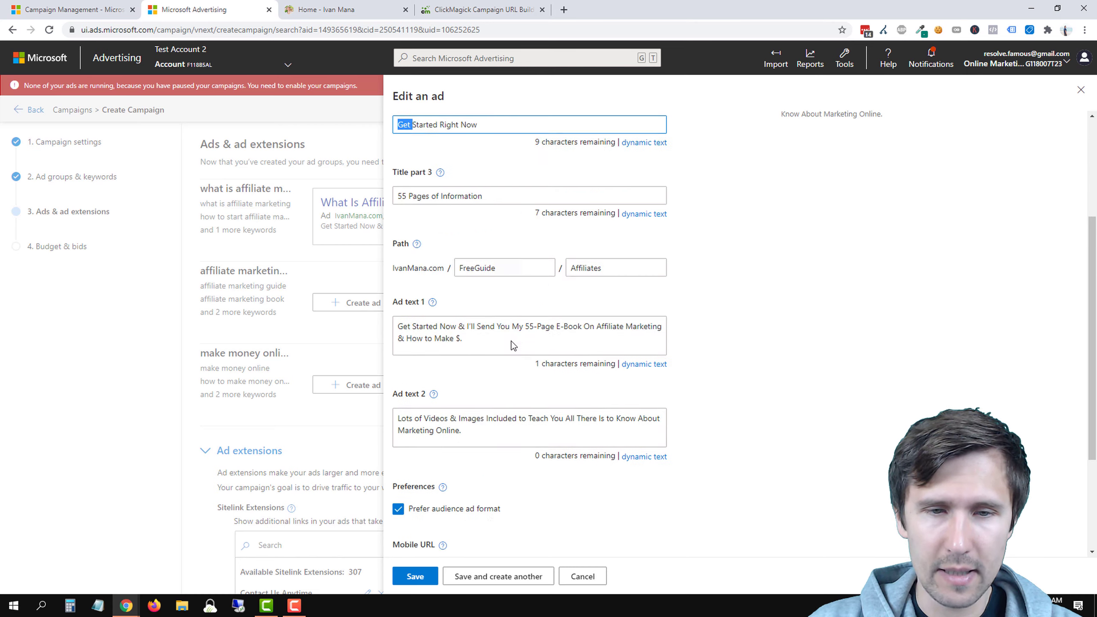
pyautogui.click(413, 581)
# Switch to the ClickMagick URL builder and enter "ad" as the utm_content value.
pyautogui.click(476, 10)
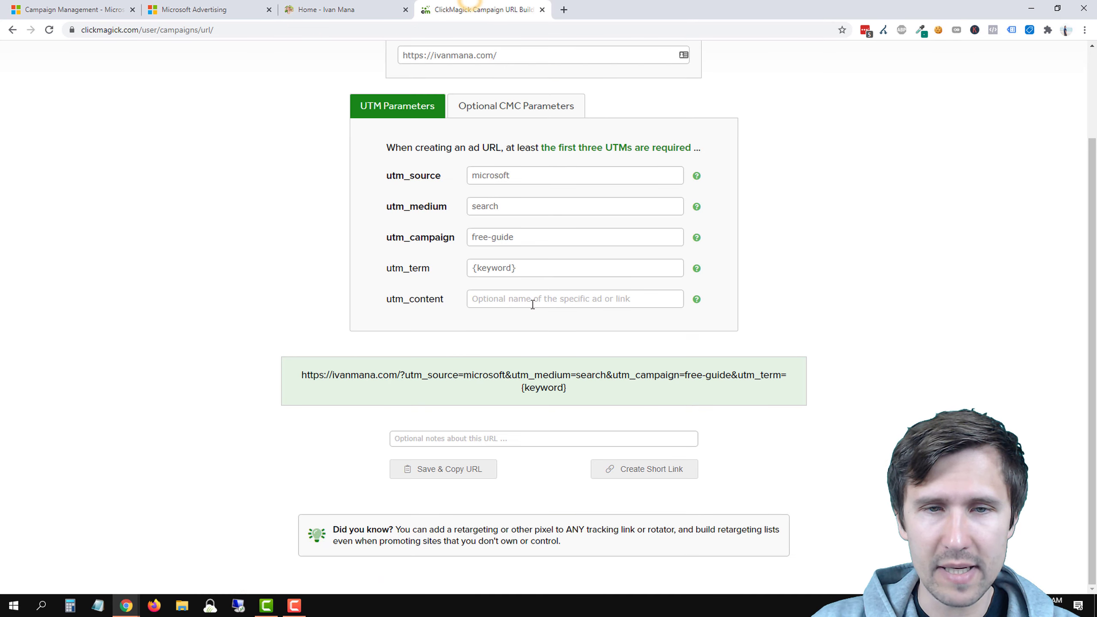
pyautogui.click(499, 303)
pyautogui.write('ad')
pyautogui.click(414, 350)
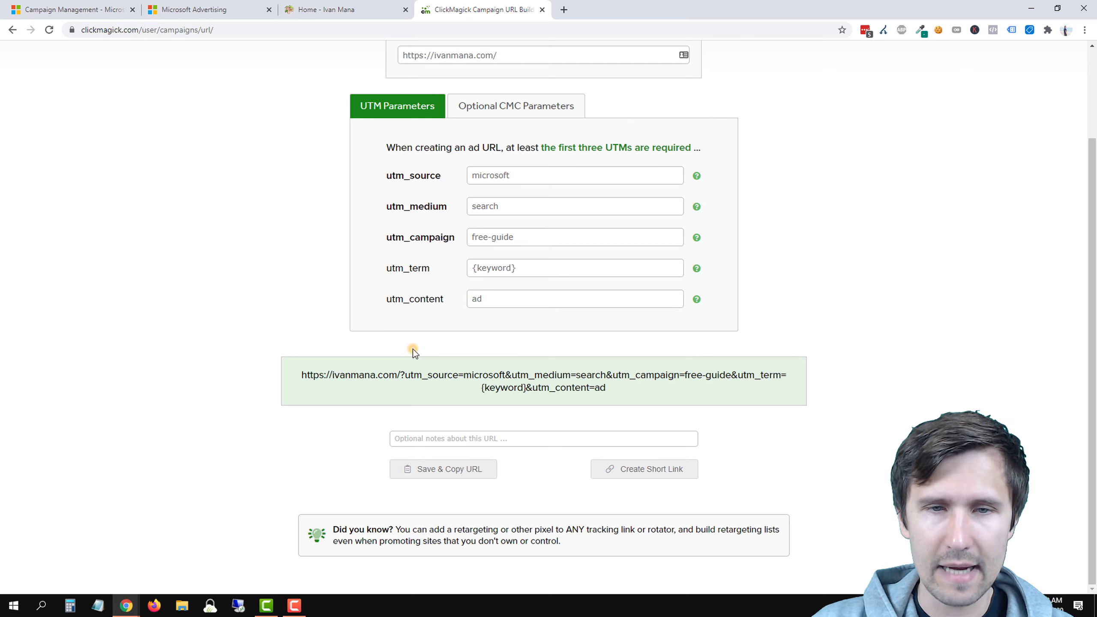
# Check the first ad's titles in Microsoft Advertising, then set utm_content to "question-getguide" in the ClickMagick URL builder.
pyautogui.click(209, 8)
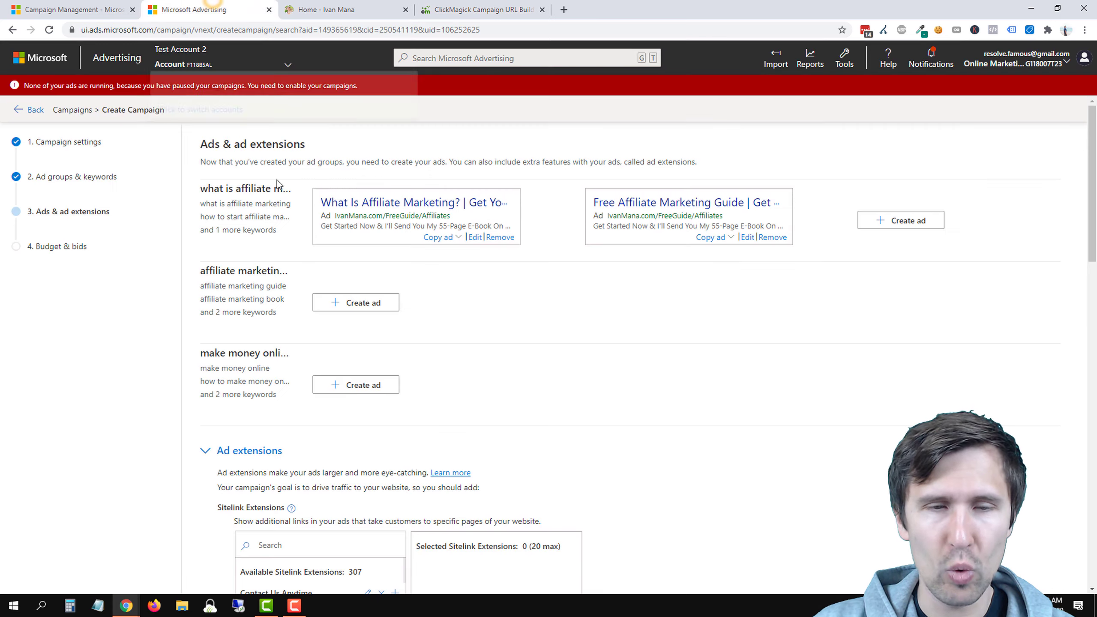
pyautogui.click(476, 237)
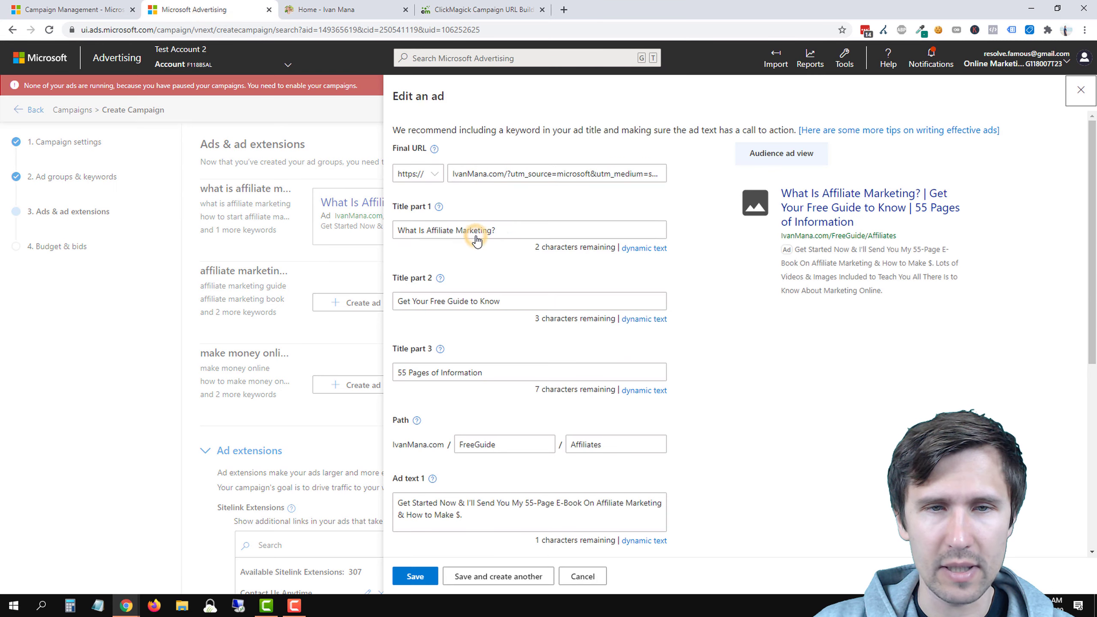
pyautogui.click(481, 4)
pyautogui.doubleClick(493, 299)
pyautogui.write('q')
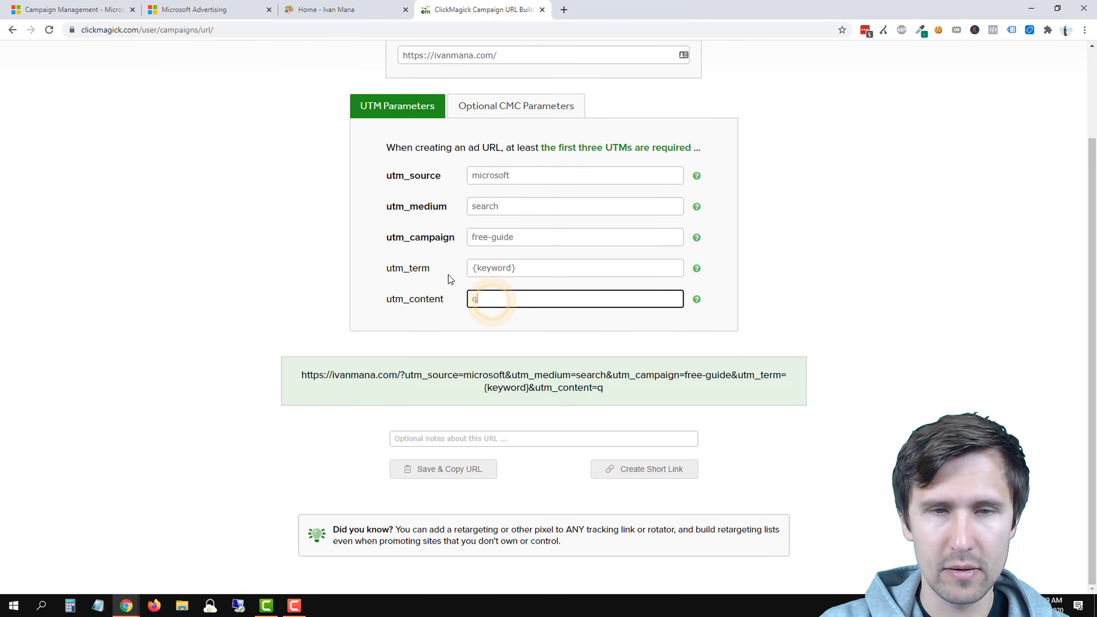
pyautogui.write('uestion-getguide')
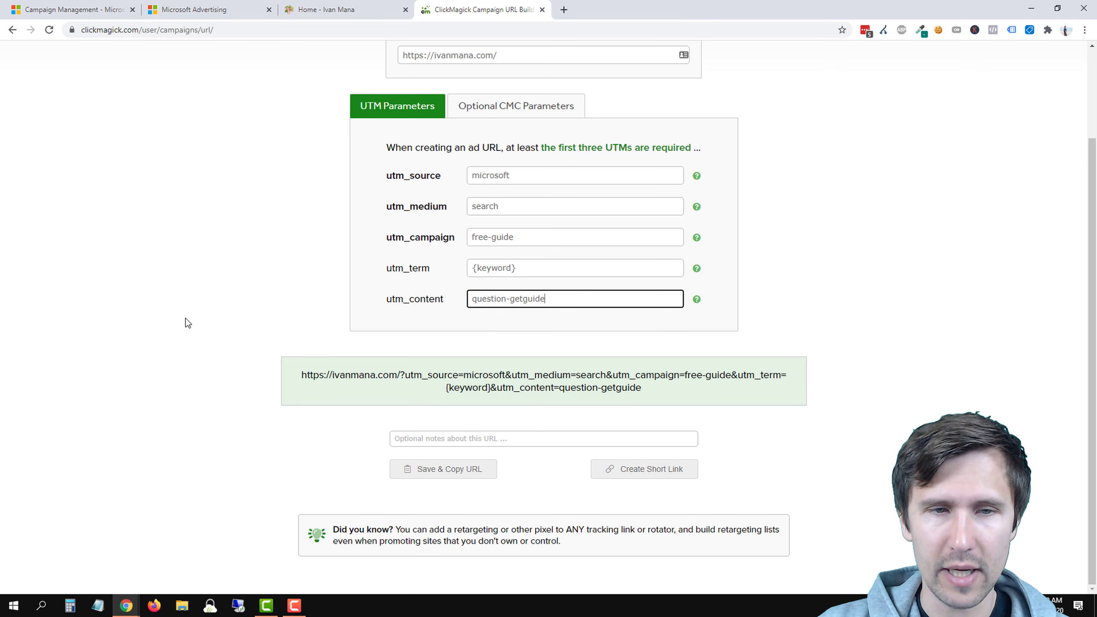
# Copy the tracking URL with utm_content "question-getguide" from ClickMagick into the first ad's final URL in Microsoft Advertising and save the ad.
pyautogui.click(186, 318)
pyautogui.click(477, 471)
pyautogui.click(207, 10)
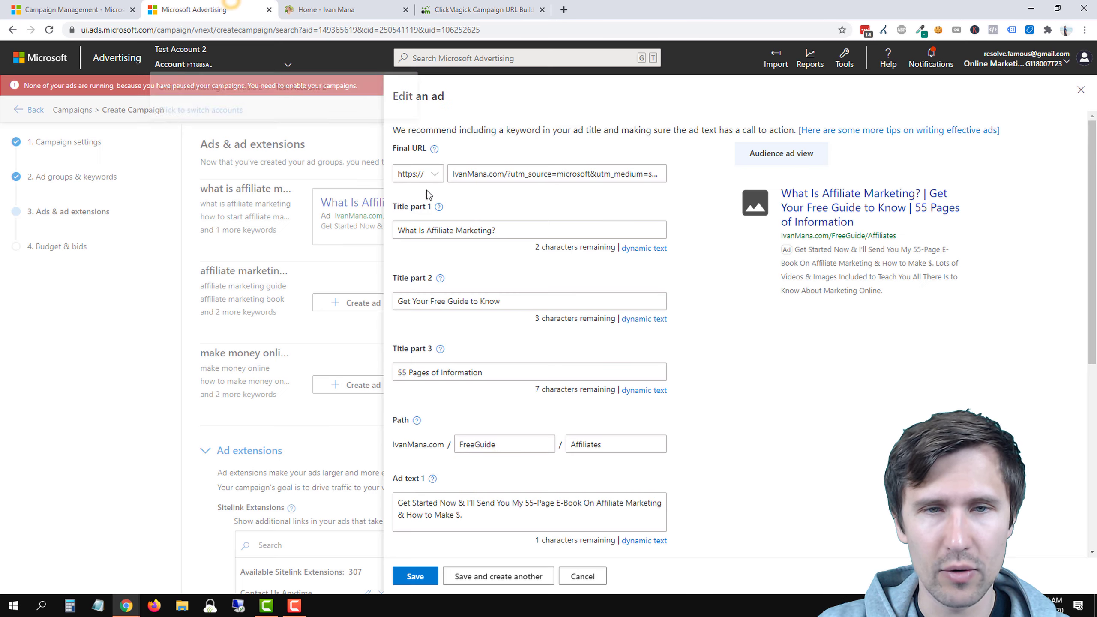
pyautogui.tripleClick(513, 174)
pyautogui.hotkey('ctrl', 'v')
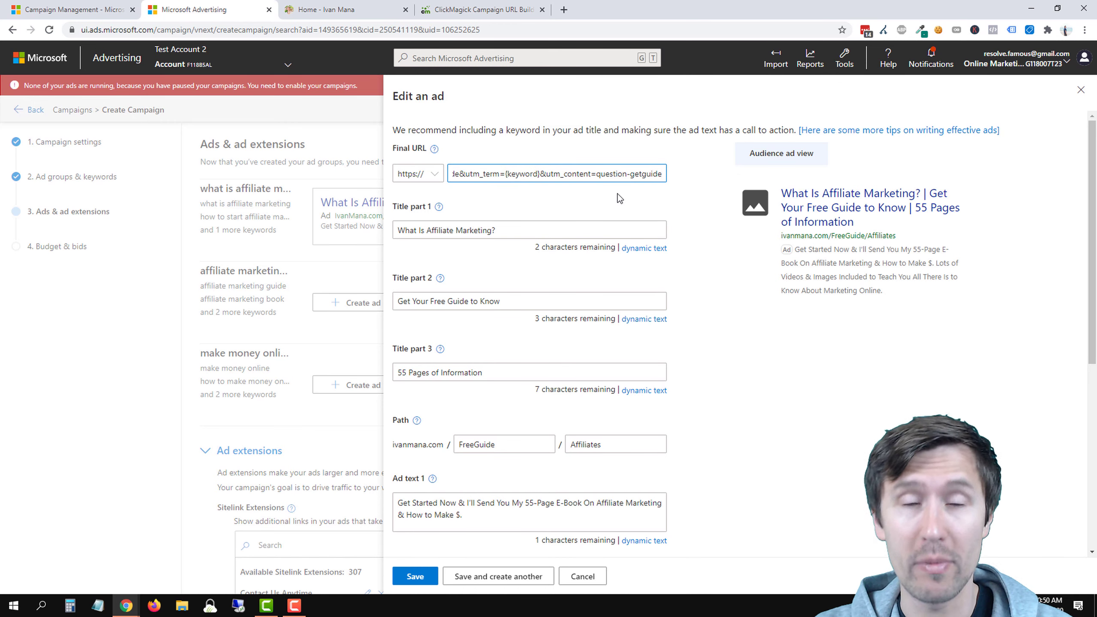
pyautogui.tripleClick(588, 173)
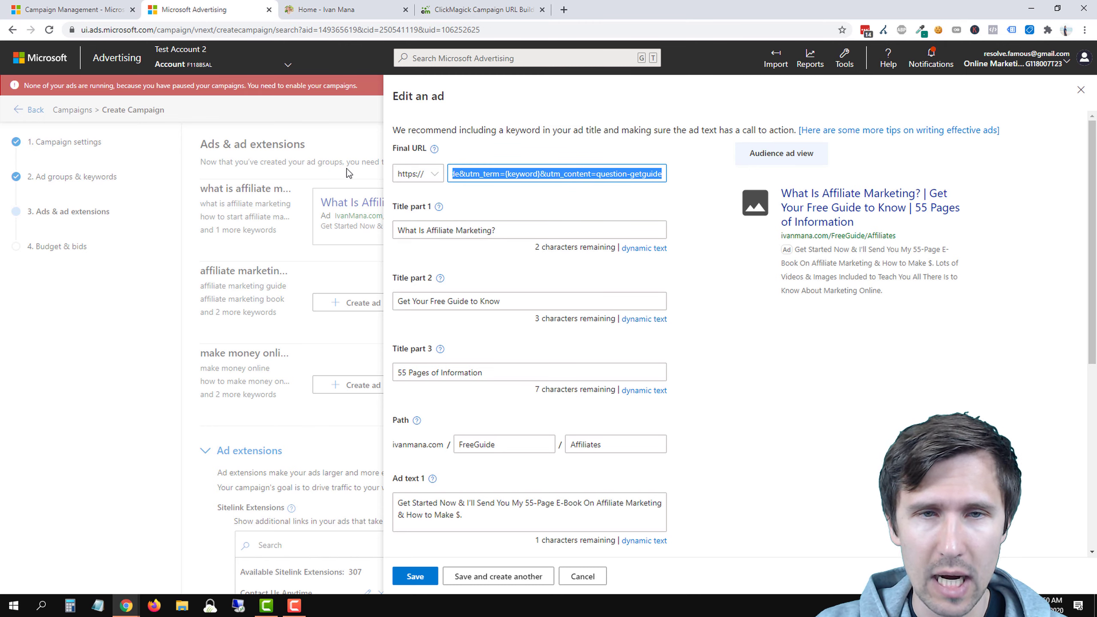
pyautogui.click(415, 577)
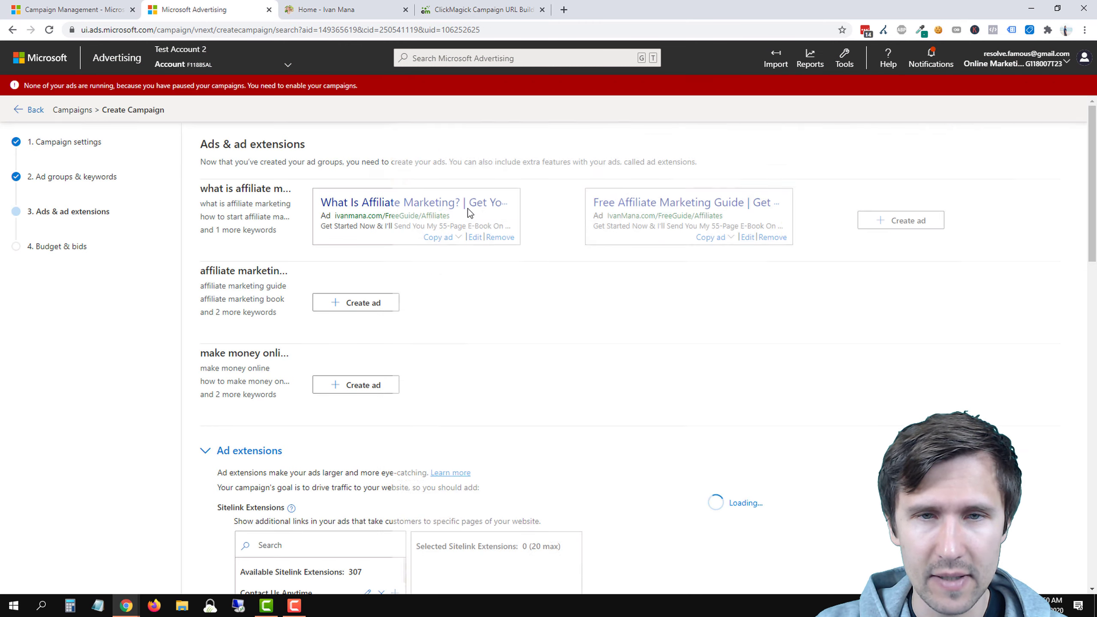
# Paste the tracking URL into the "Free Affiliate Marketing Guide" ad's final URL, change utm_content to "freeguide-getstarted", and save the ad.
pyautogui.click(749, 241)
pyautogui.tripleClick(489, 177)
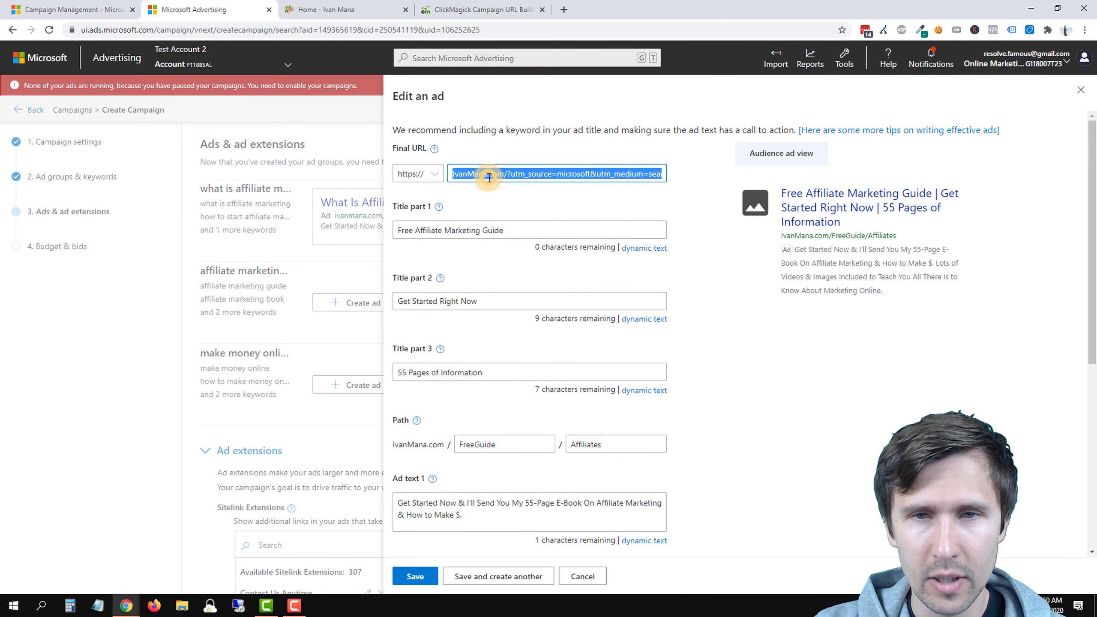
pyautogui.press('End')
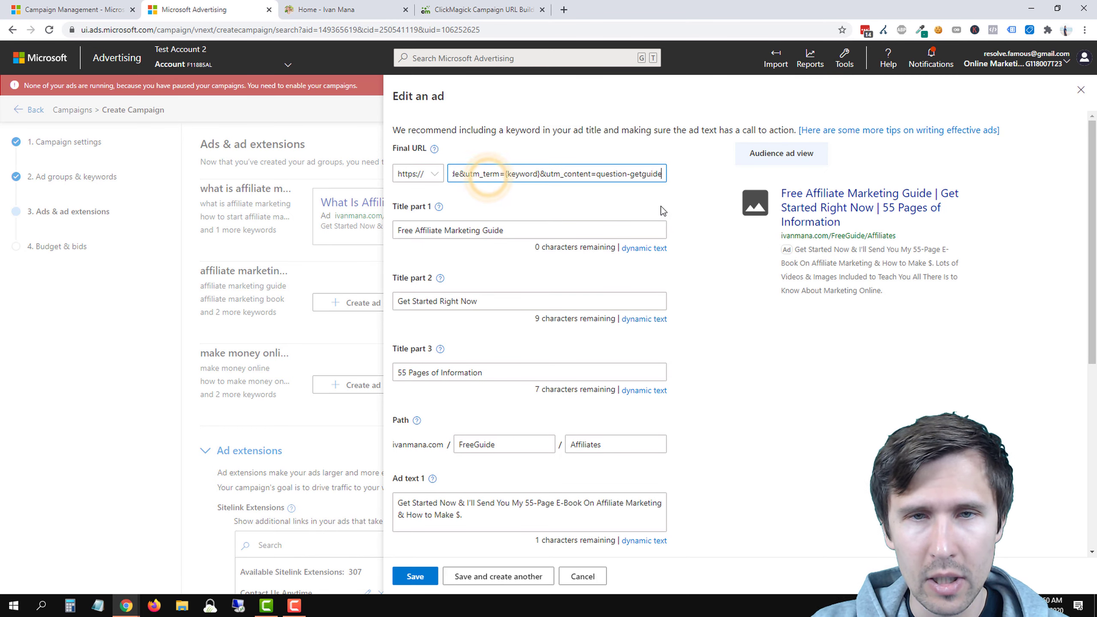
pyautogui.doubleClick(607, 173)
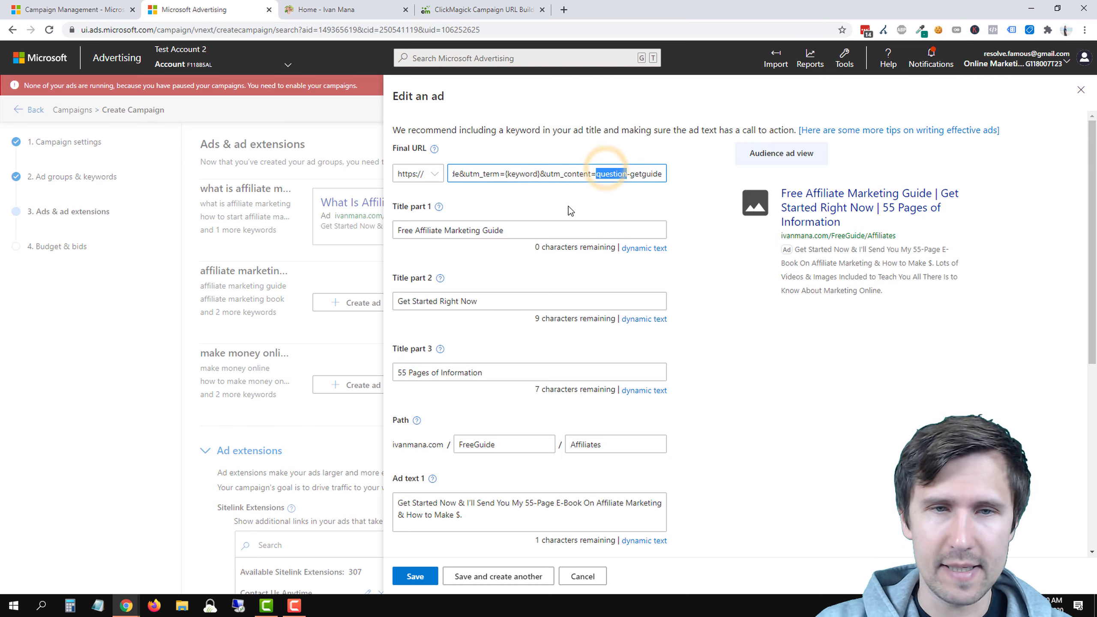
pyautogui.write('freeguide')
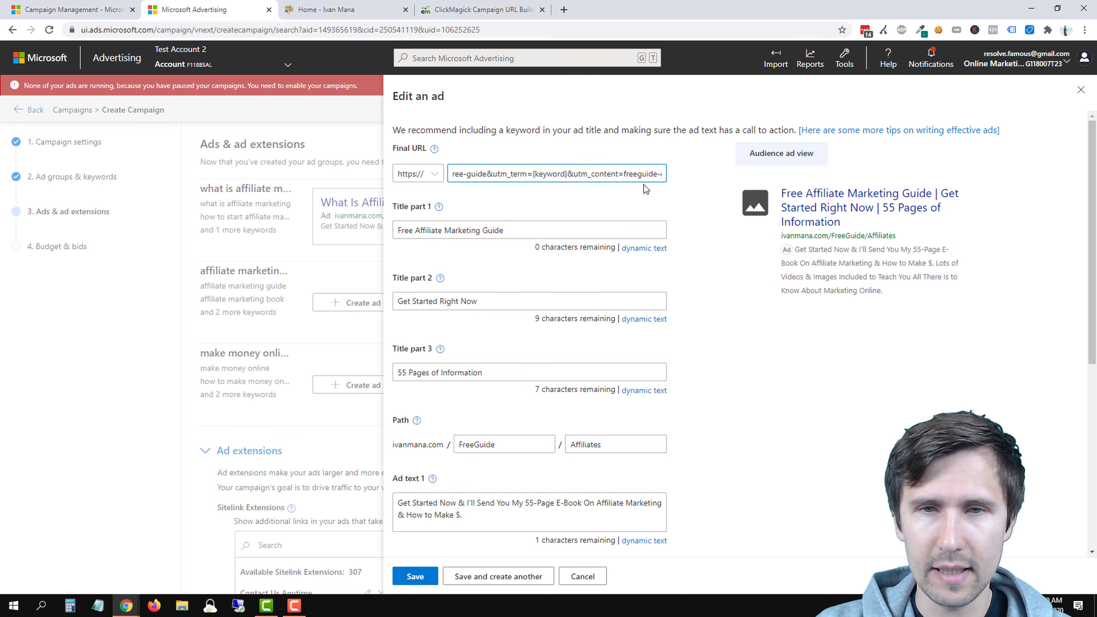
pyautogui.moveTo(671, 173); pyautogui.dragTo(683, 173)
pyautogui.doubleClick(641, 174)
pyautogui.write('getstarted')
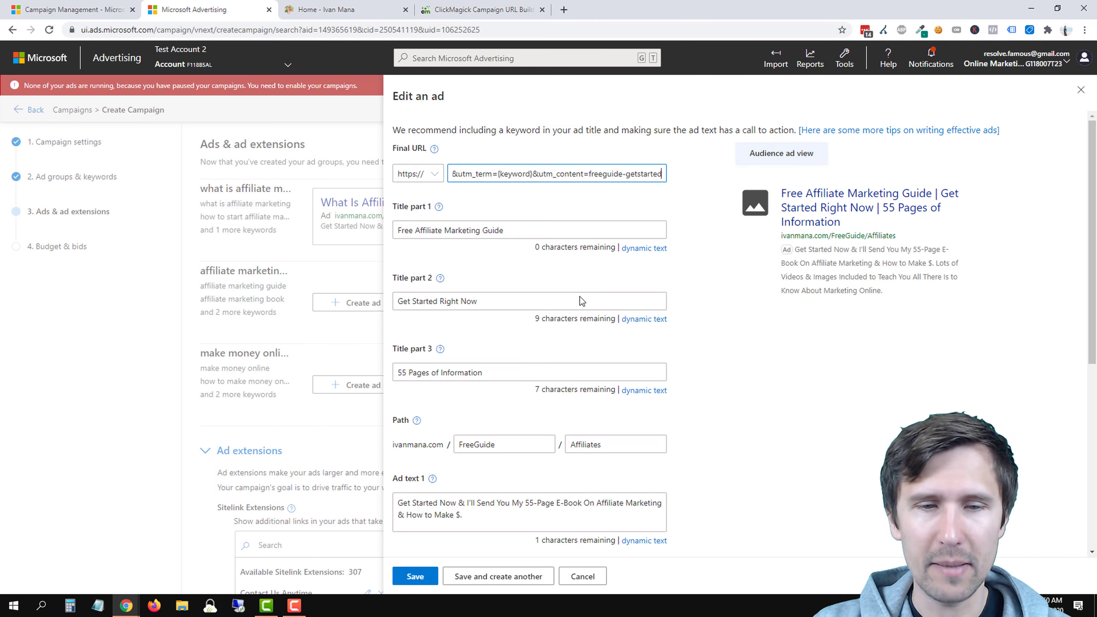
pyautogui.click(416, 576)
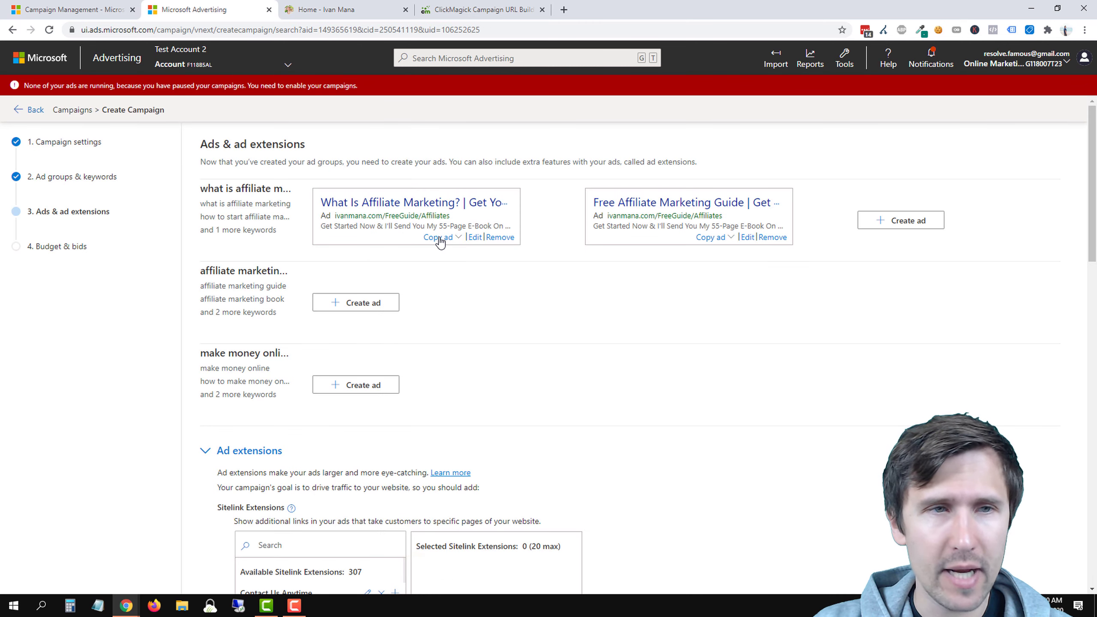
# Copy the first ad to all other ad groups, then set the second group's ad title part 1 to "Free Affiliate Marketing Ebook".
pyautogui.click(440, 238)
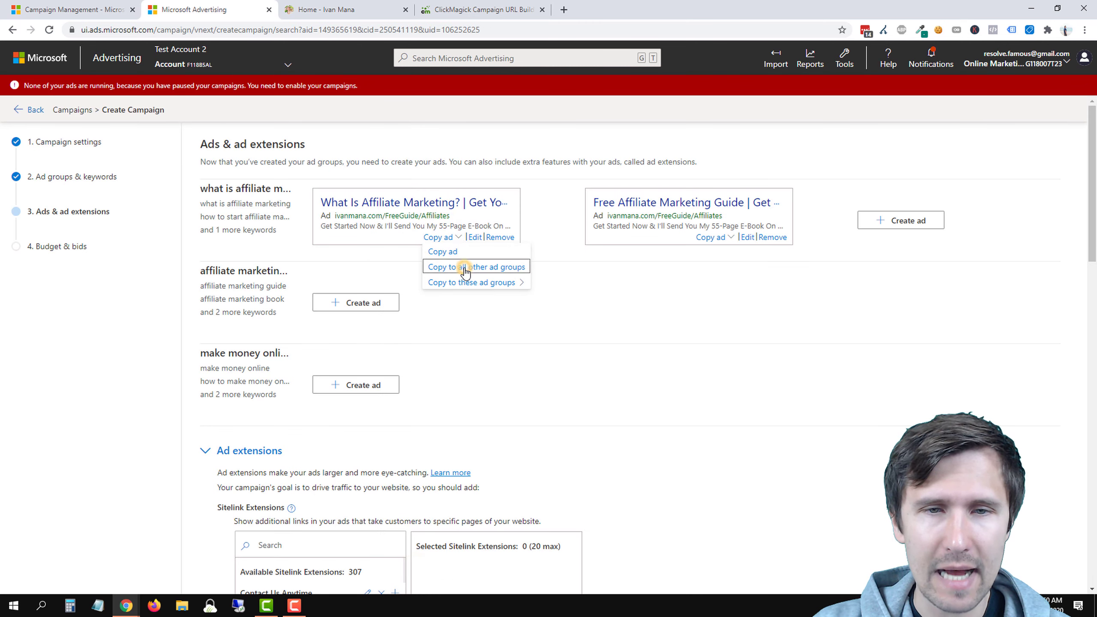
pyautogui.click(464, 268)
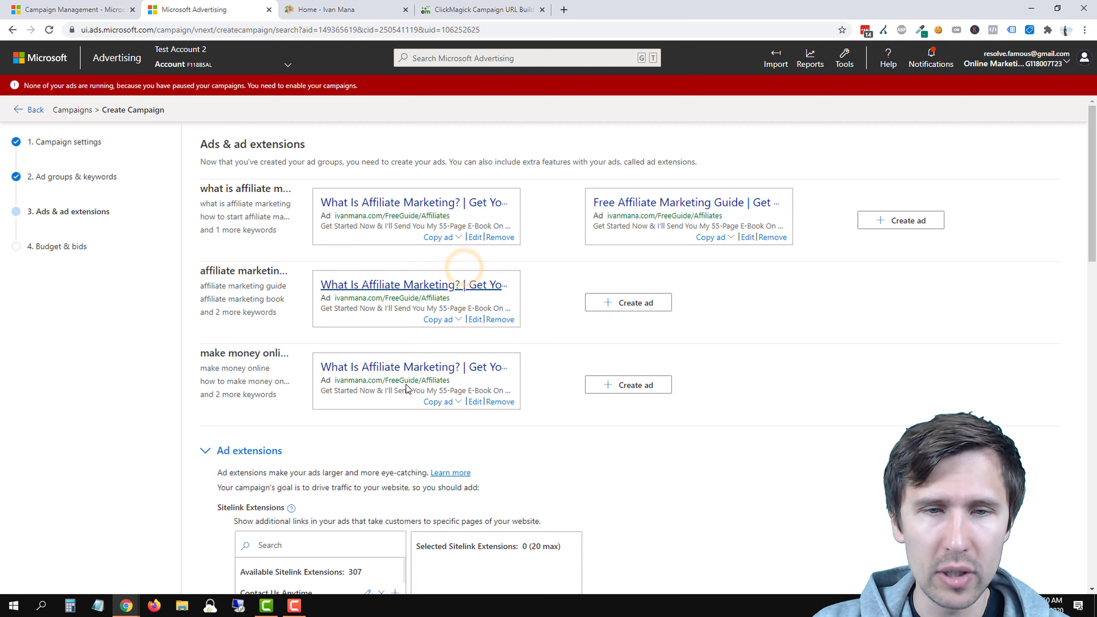
pyautogui.click(475, 320)
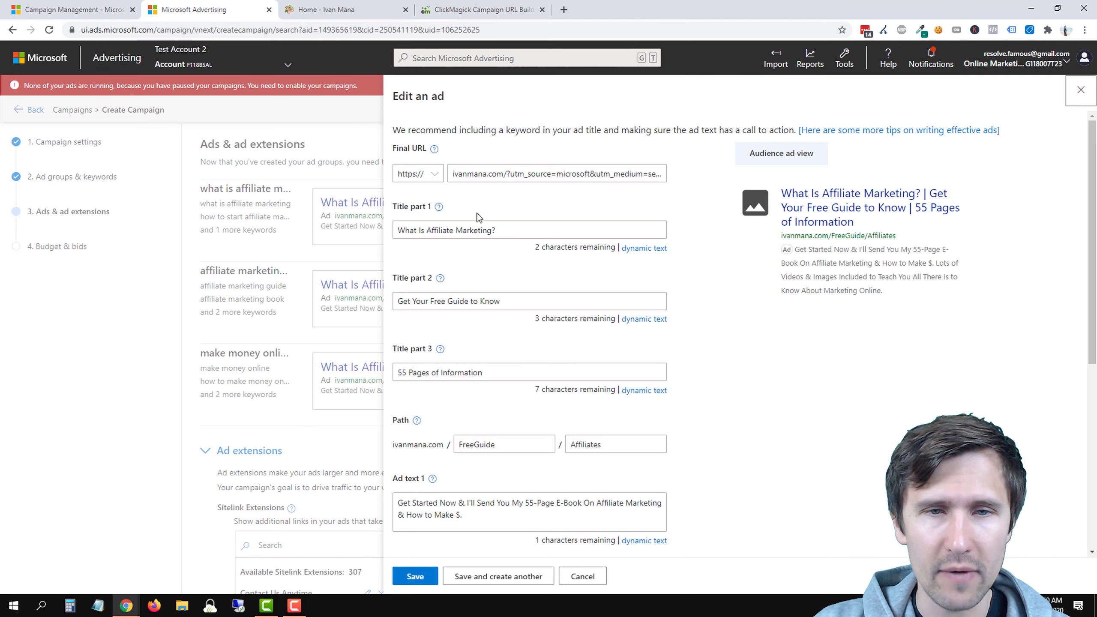
pyautogui.tripleClick(460, 229)
pyautogui.write('Fr')
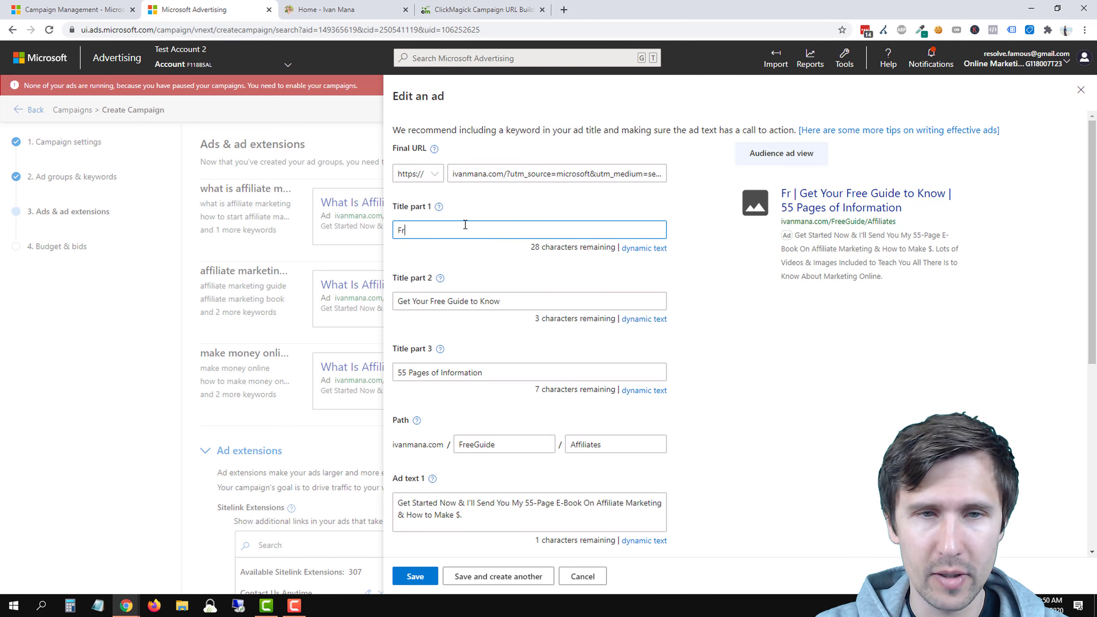
pyautogui.write('ee Affiliate Mark')
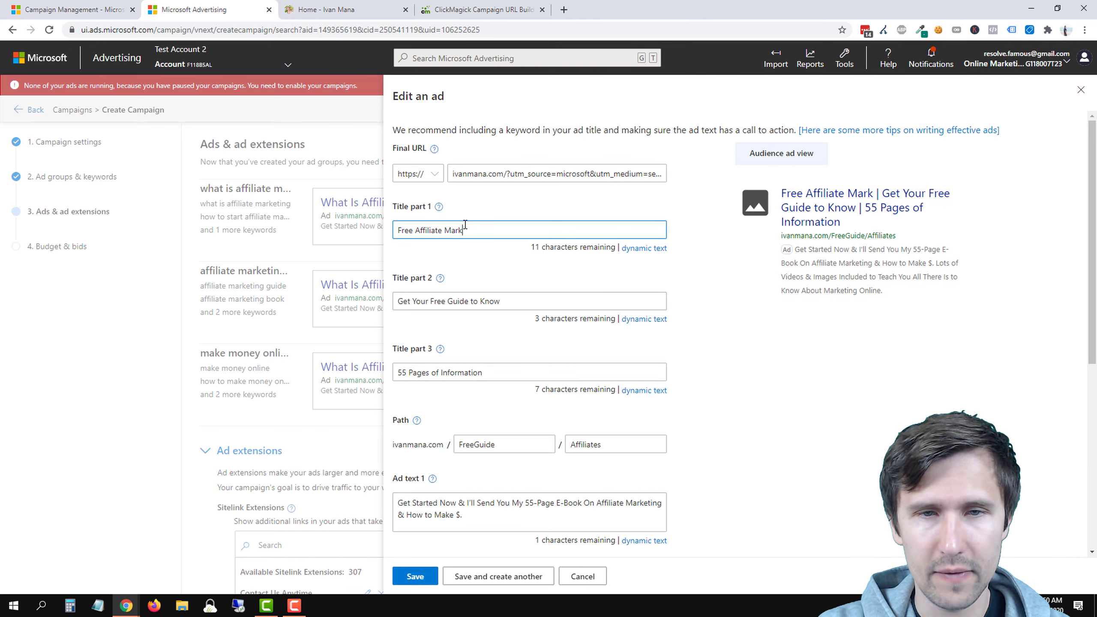
pyautogui.write('eting E-Book')
pyautogui.press('BackSpace')
pyautogui.press('BackSpace')
pyautogui.press('BackSpace')
pyautogui.press('BackSpace')
pyautogui.press('BackSpace')
pyautogui.write('book')
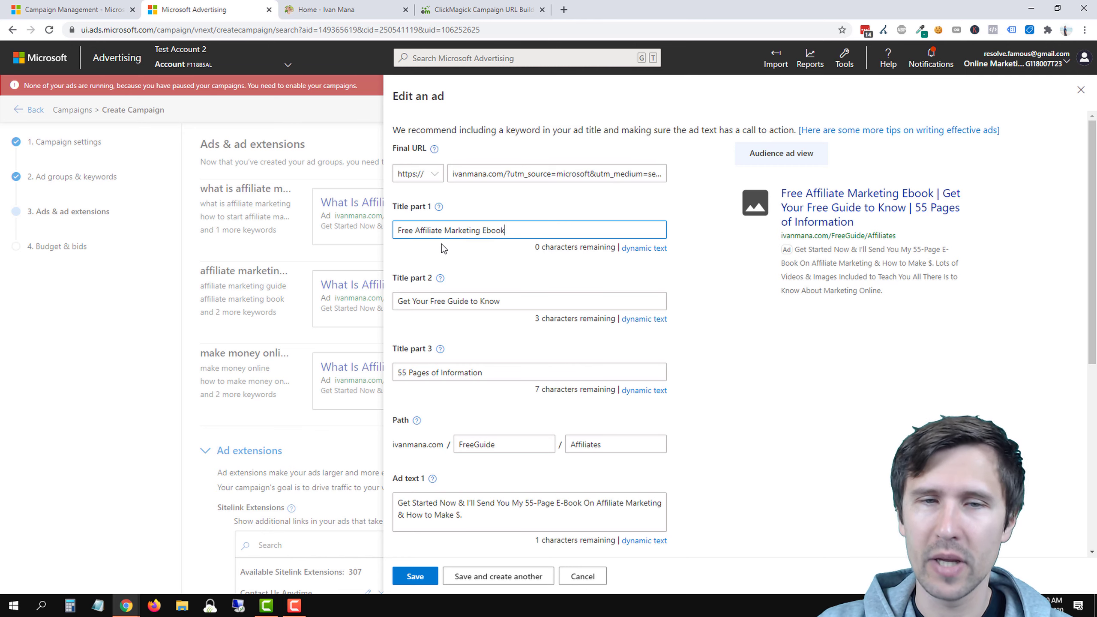
# Replace "question" with "freeebook" in the utm_content value of the Ebook ad's final URL and save the ad.
pyautogui.tripleClick(597, 172)
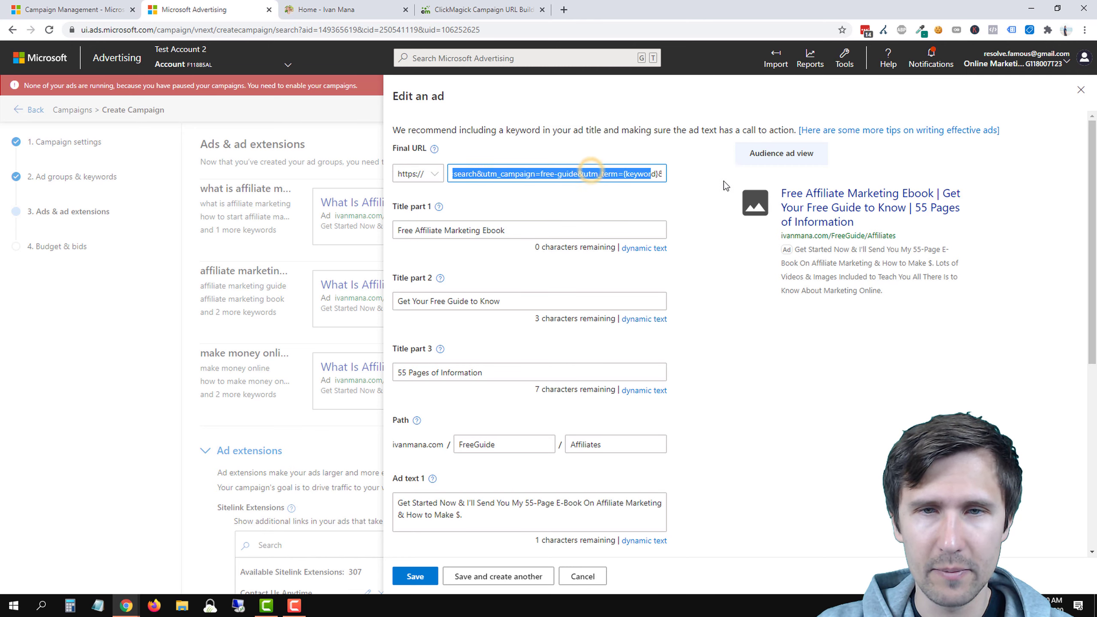
pyautogui.doubleClick(609, 173)
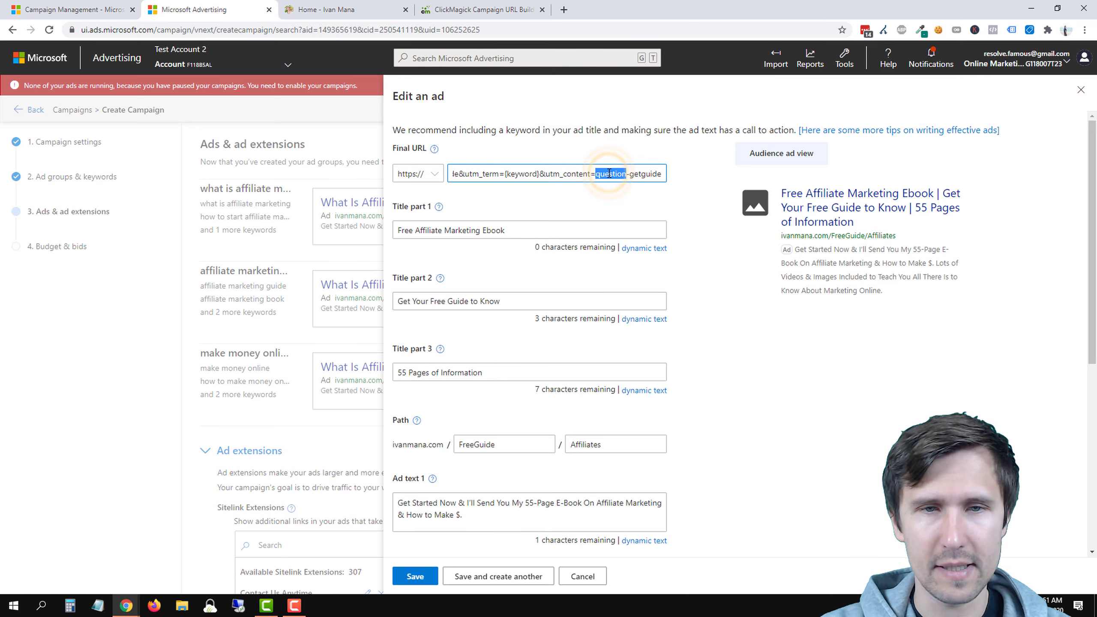
pyautogui.write('freeebook')
pyautogui.scroll(-1, 690, 242)
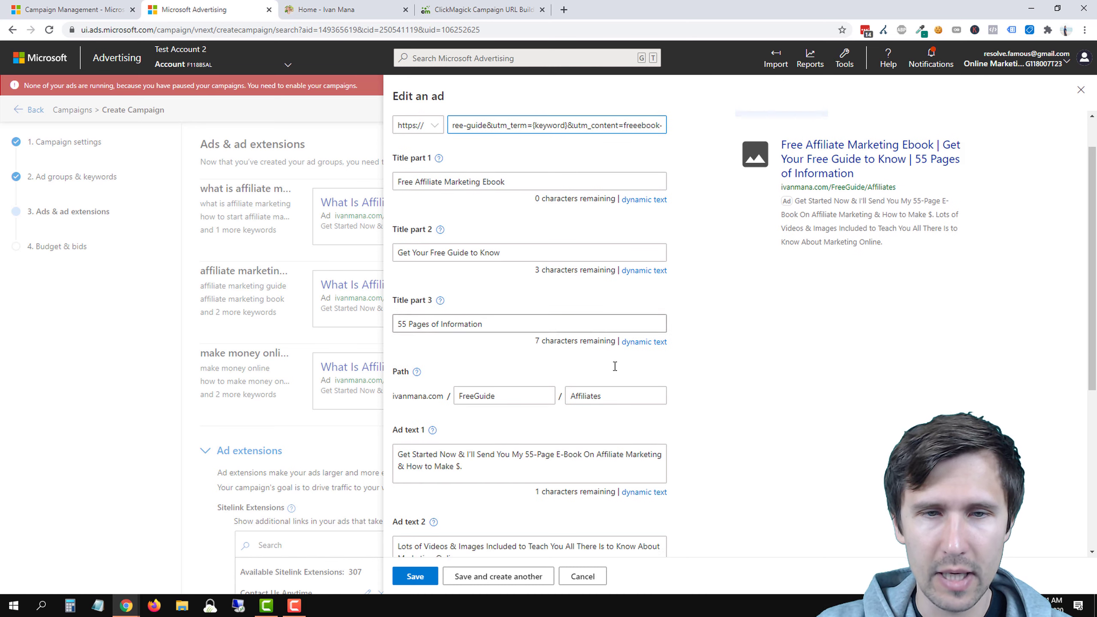
pyautogui.click(493, 389)
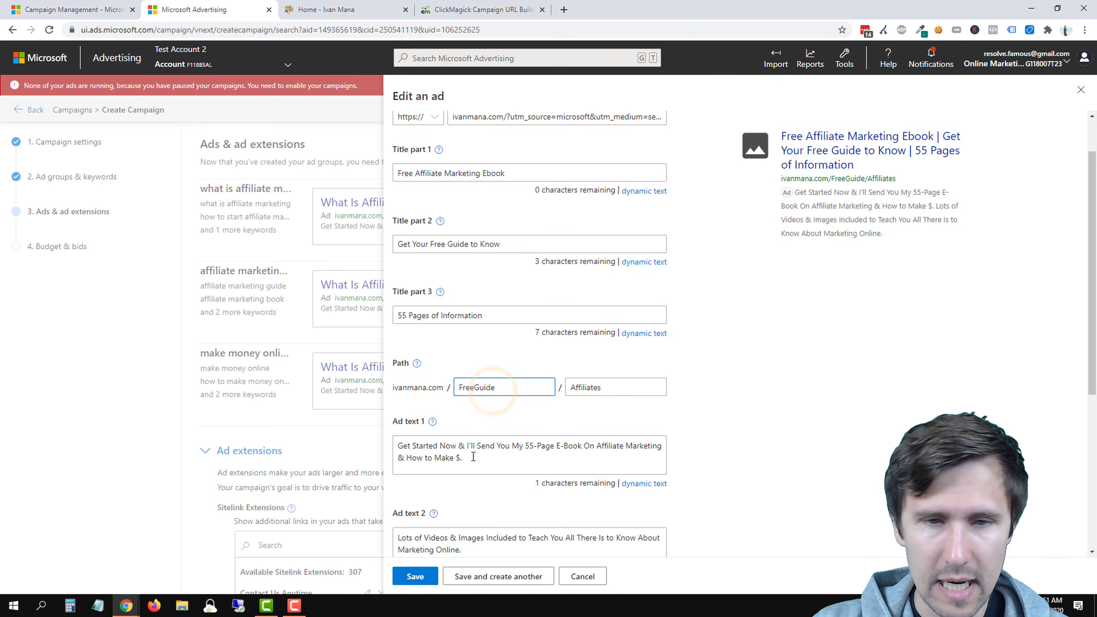
pyautogui.scroll(-1, 600, 391)
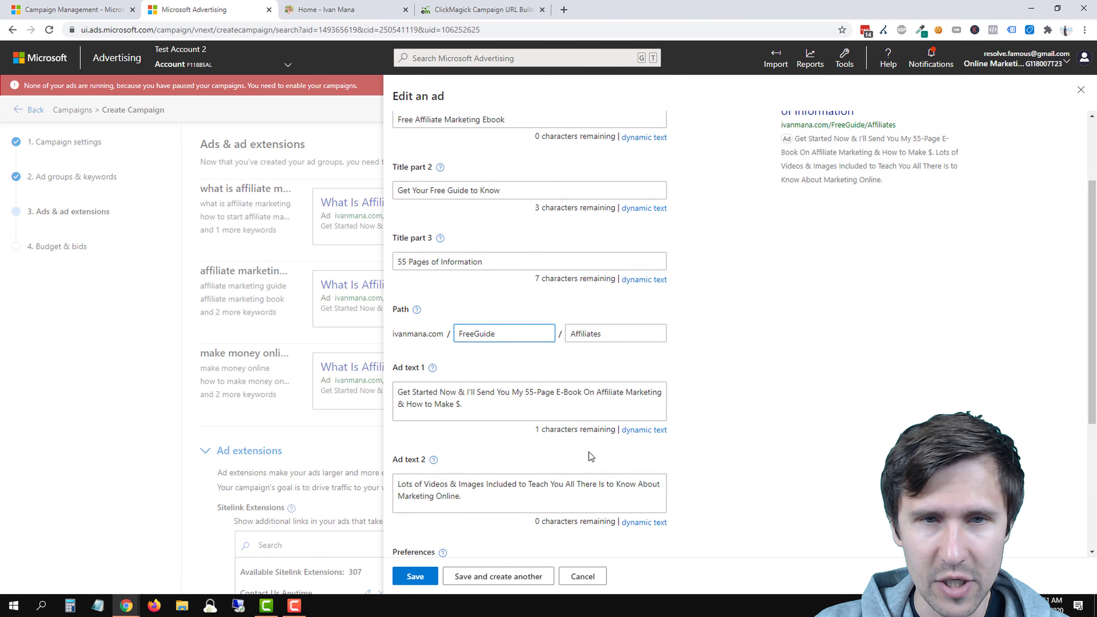
pyautogui.scroll(2, 589, 452)
pyautogui.click(415, 576)
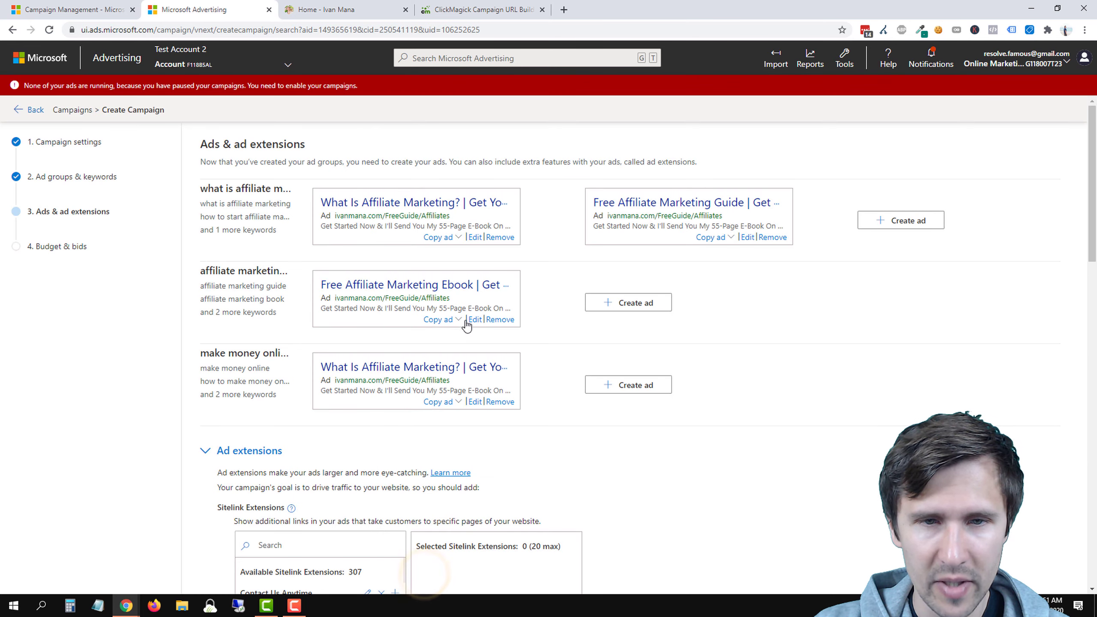
pyautogui.click(474, 321)
pyautogui.click(588, 577)
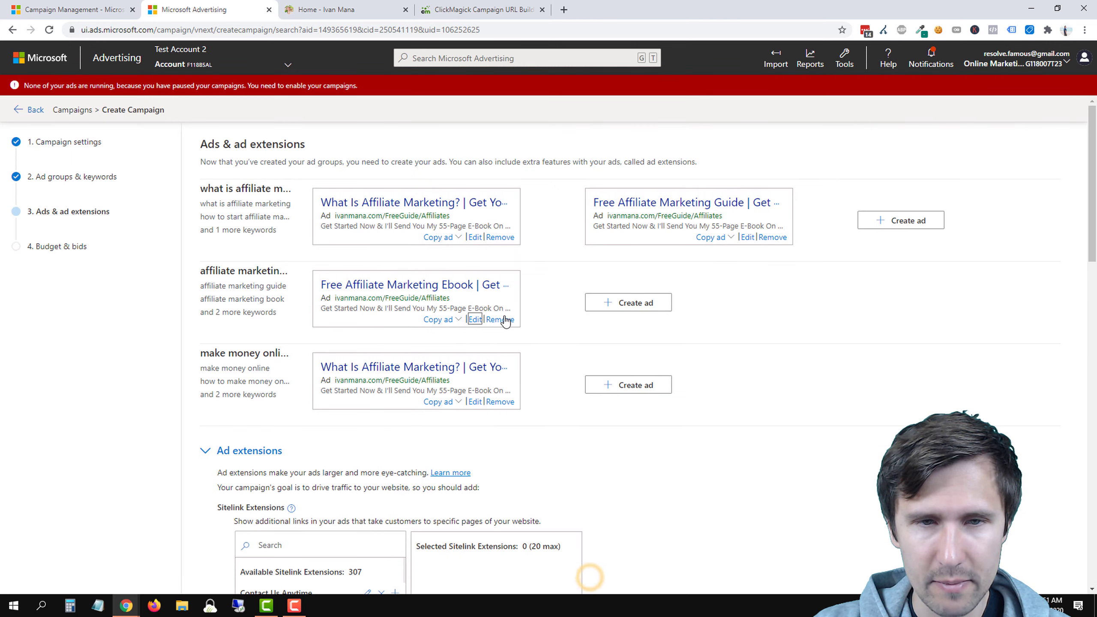
# Duplicate the Ebook ad within its ad group and open the copy for editing.
pyautogui.click(446, 323)
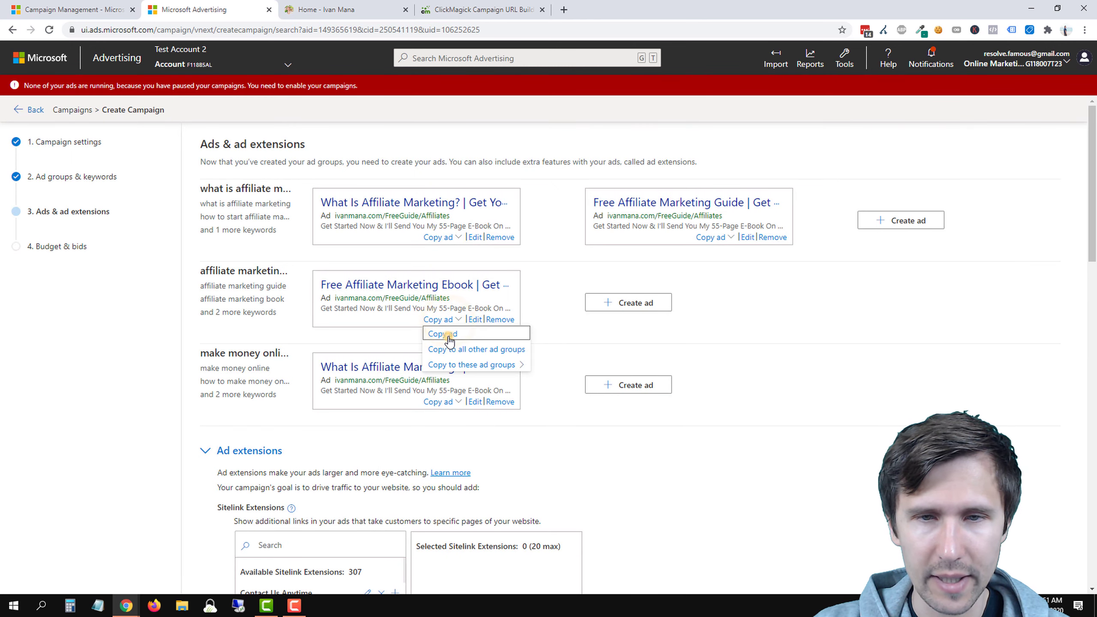
pyautogui.click(448, 336)
pyautogui.click(748, 320)
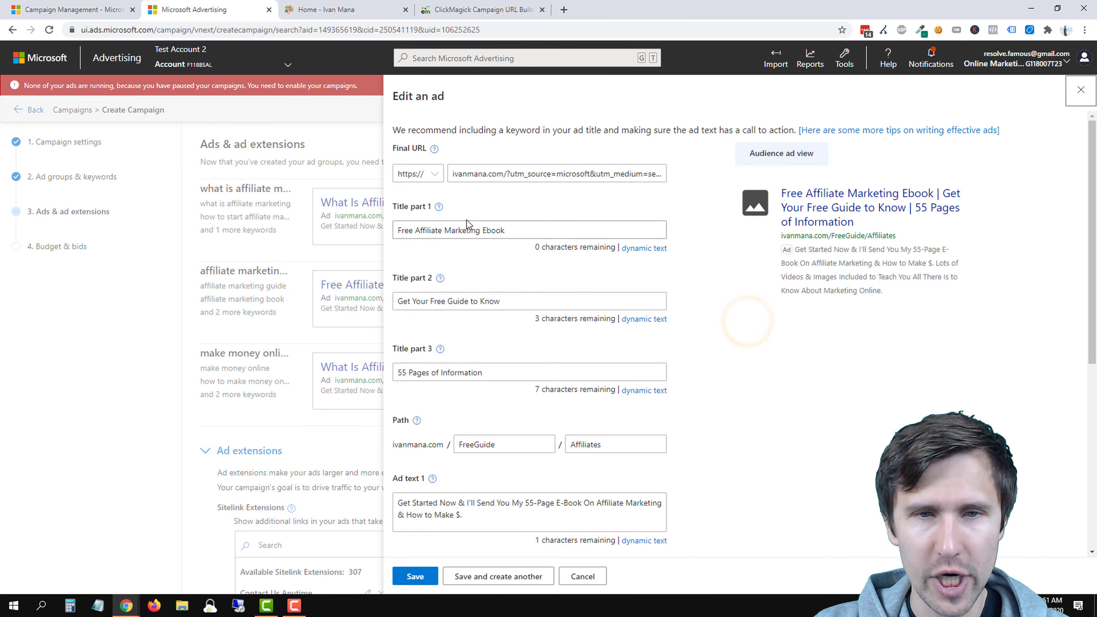
pyautogui.click(437, 232)
pyautogui.hotkey('ctrl', 'a')
pyautogui.write('Want a Free ')
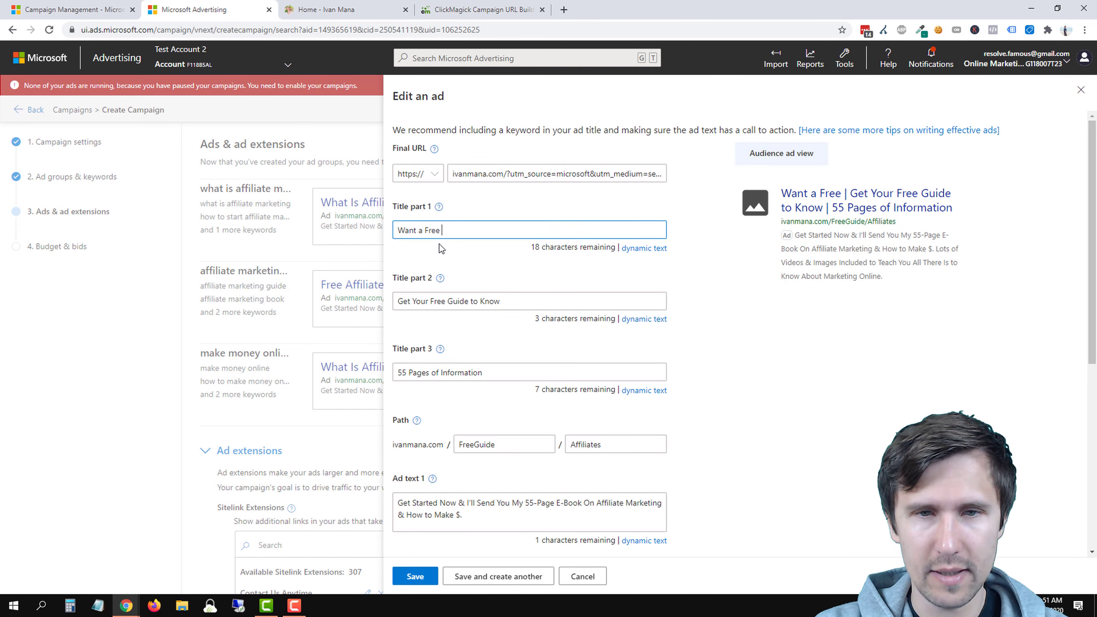
pyautogui.write('Affiliate')
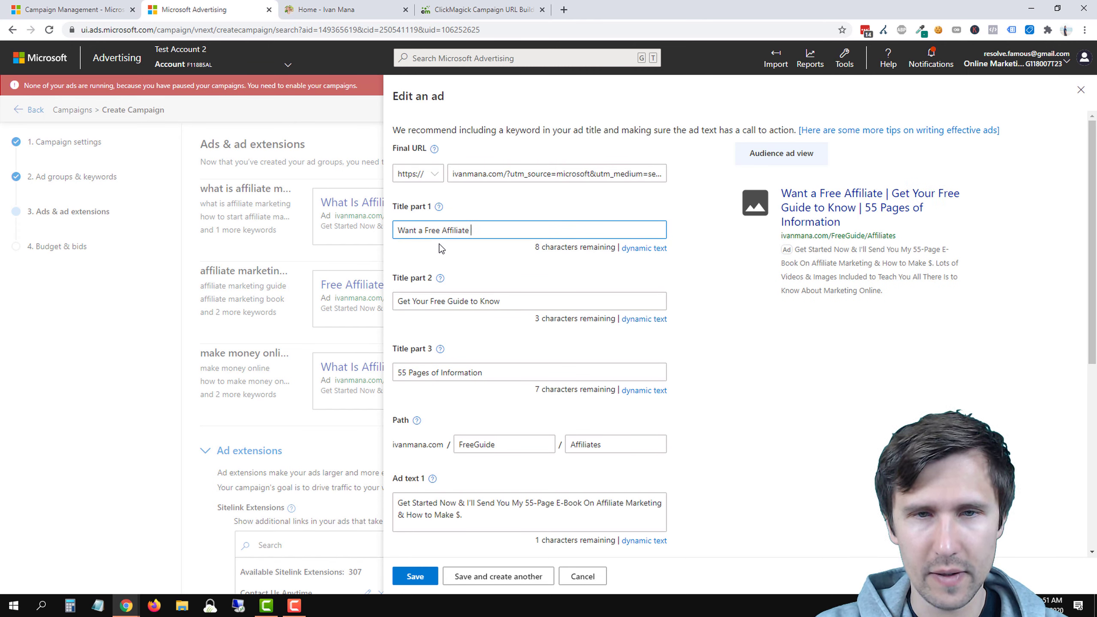
pyautogui.press('BackSpace')
pyautogui.press('BackSpace')
pyautogui.press('BackSpace')
pyautogui.press('BackSpace')
pyautogui.press('BackSpace')
pyautogui.press('BackSpace')
pyautogui.press('BackSpace')
pyautogui.press('BackSpace')
pyautogui.press('BackSpace')
pyautogui.press('BackSpace')
pyautogui.press('BackSpace')
pyautogui.press('BackSpace')
pyautogui.press('BackSpace')
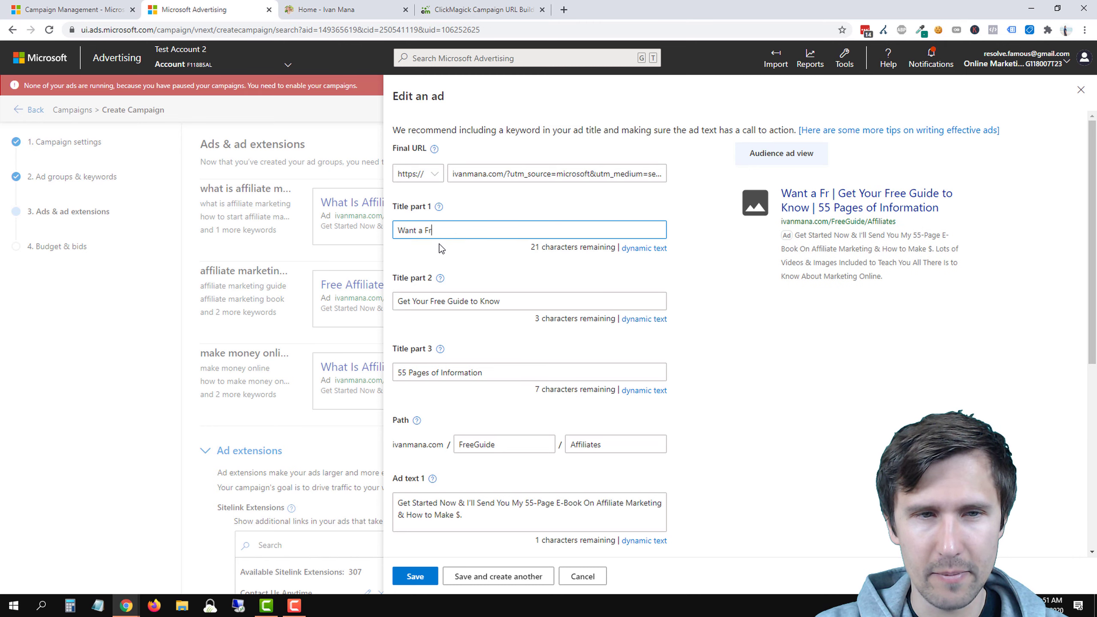
pyautogui.press('BackSpace')
pyautogui.press('BackSpace')
pyautogui.press('BackSpace')
pyautogui.press('BackSpace')
pyautogui.press('BackSpace')
pyautogui.press('BackSpace')
pyautogui.press('BackSpace')
pyautogui.press('BackSpace')
pyautogui.press('BackSpace')
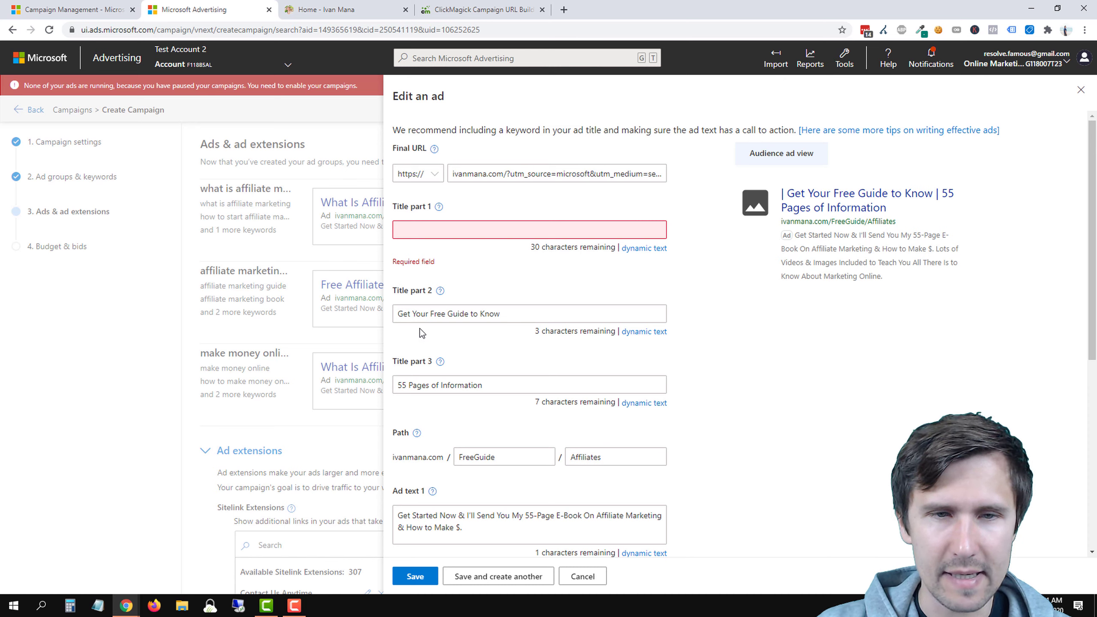
# Set the copied ad's title part 1 to "Free Affiliate Marketing Guide" and title part 2 to "Download It for Free Now".
pyautogui.write('Free Aff')
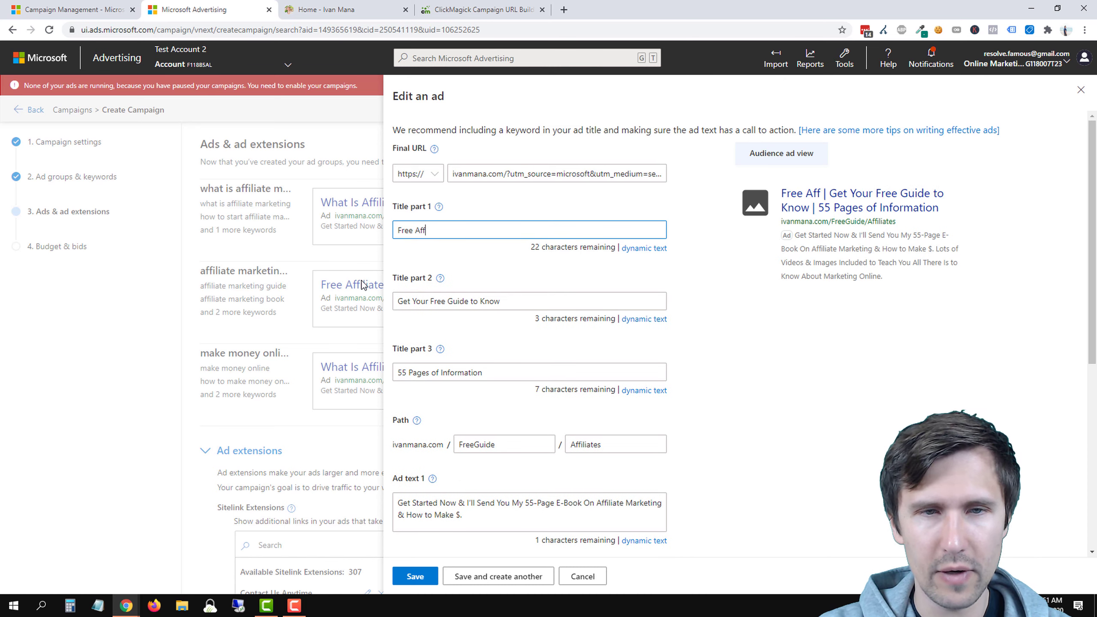
pyautogui.write('iliate Marketing ')
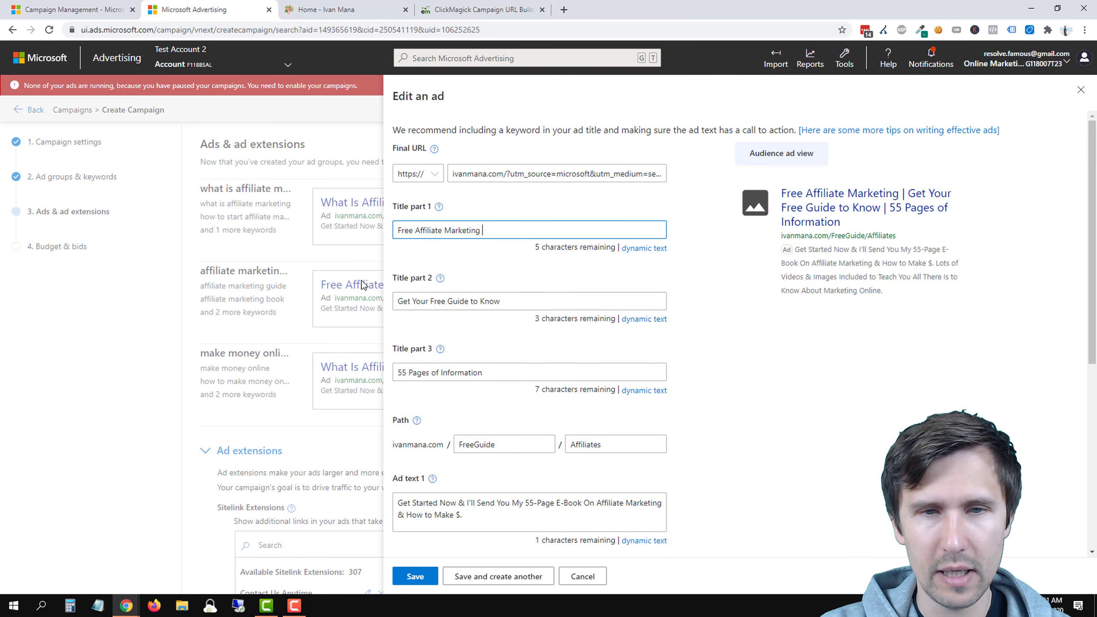
pyautogui.write('Guide')
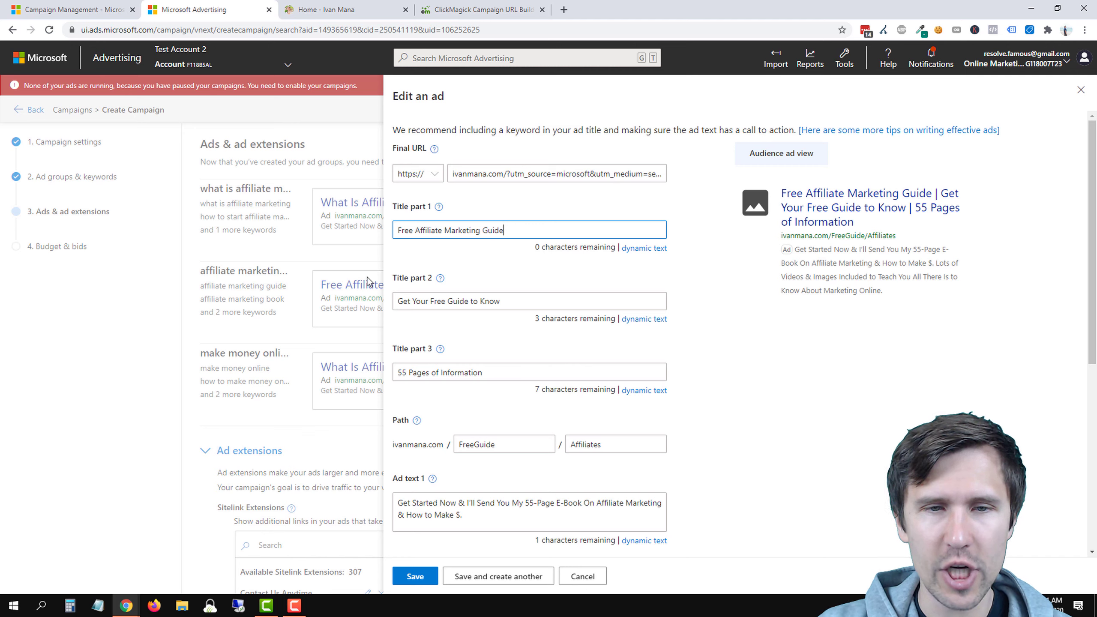
pyautogui.tripleClick(445, 303)
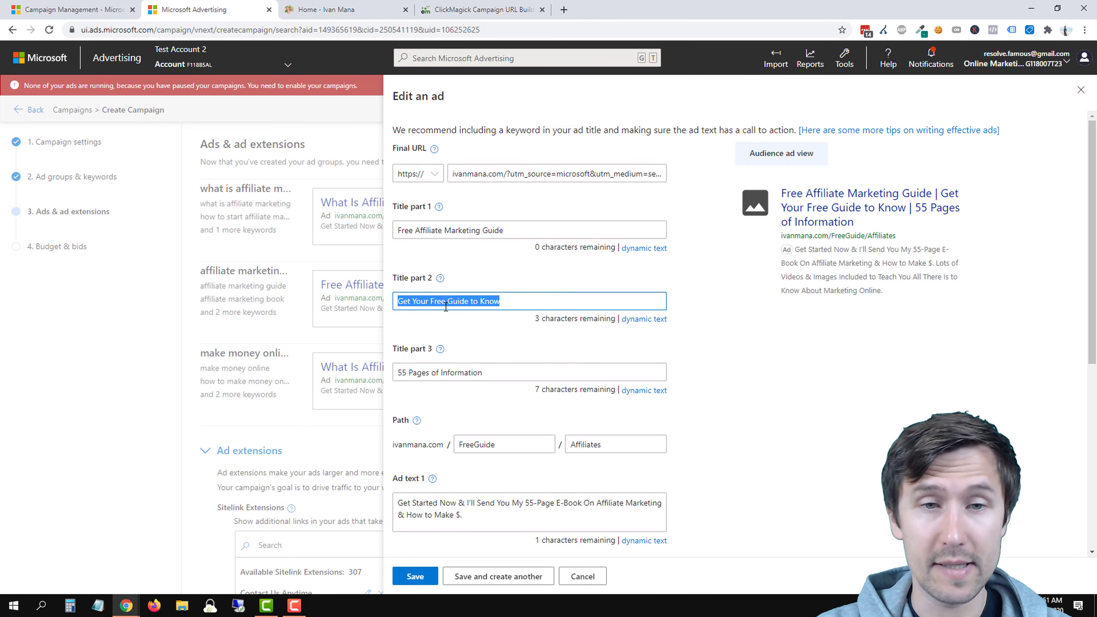
pyautogui.write('Download I')
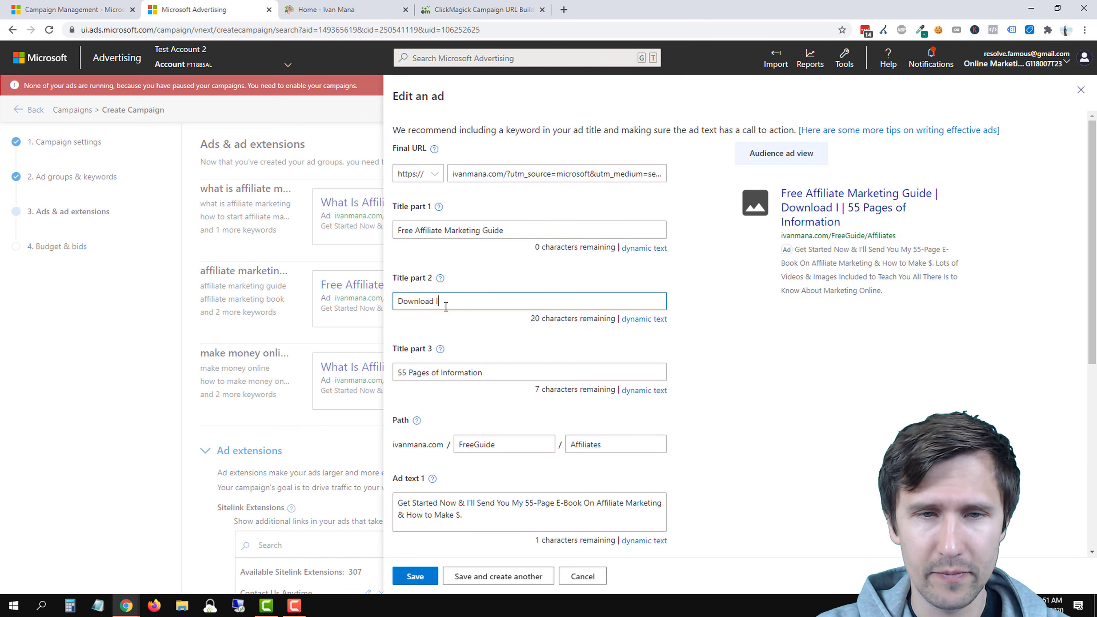
pyautogui.write('t for Free Now')
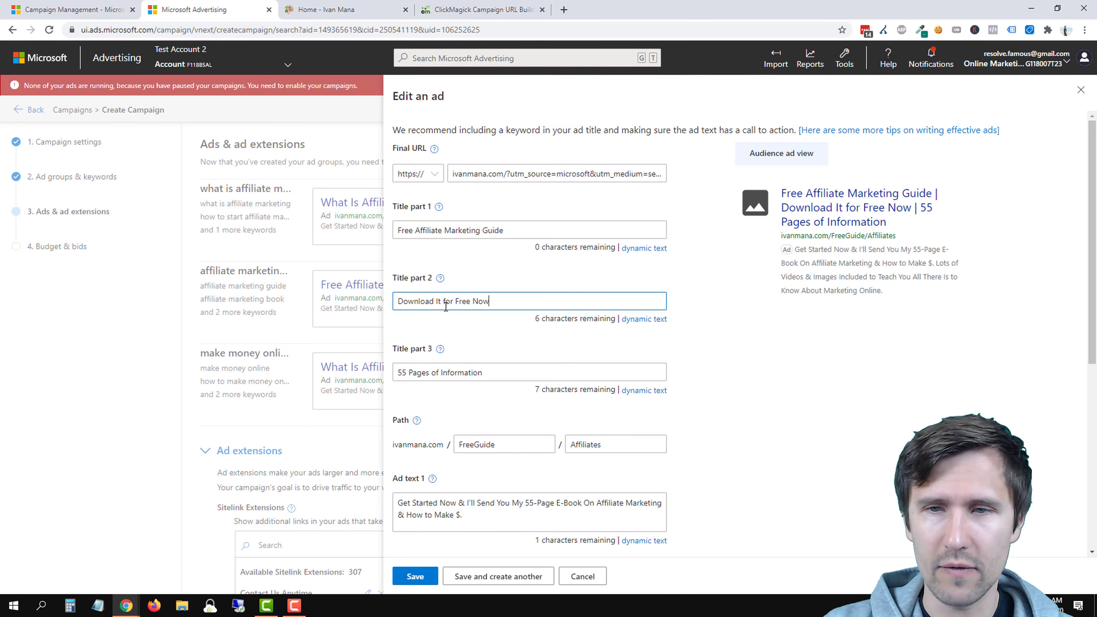
# Replace "getguide" with "download" in the utm_content value of the copied ad's final URL and save the ad.
pyautogui.moveTo(614, 174); pyautogui.dragTo(709, 173)
pyautogui.doubleClick(652, 176)
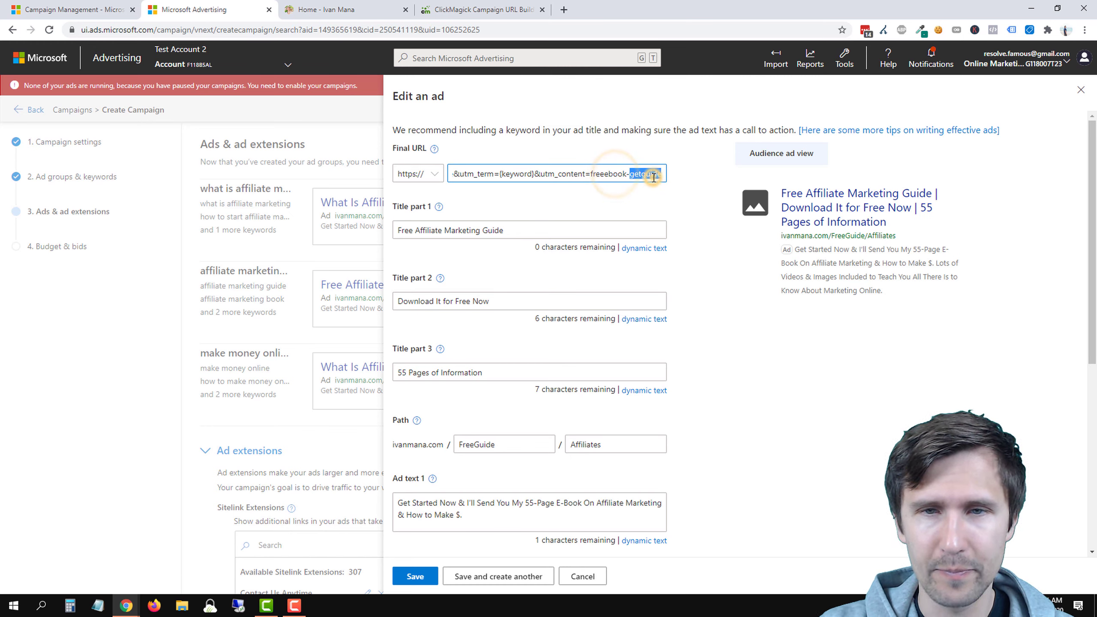
pyautogui.write('download')
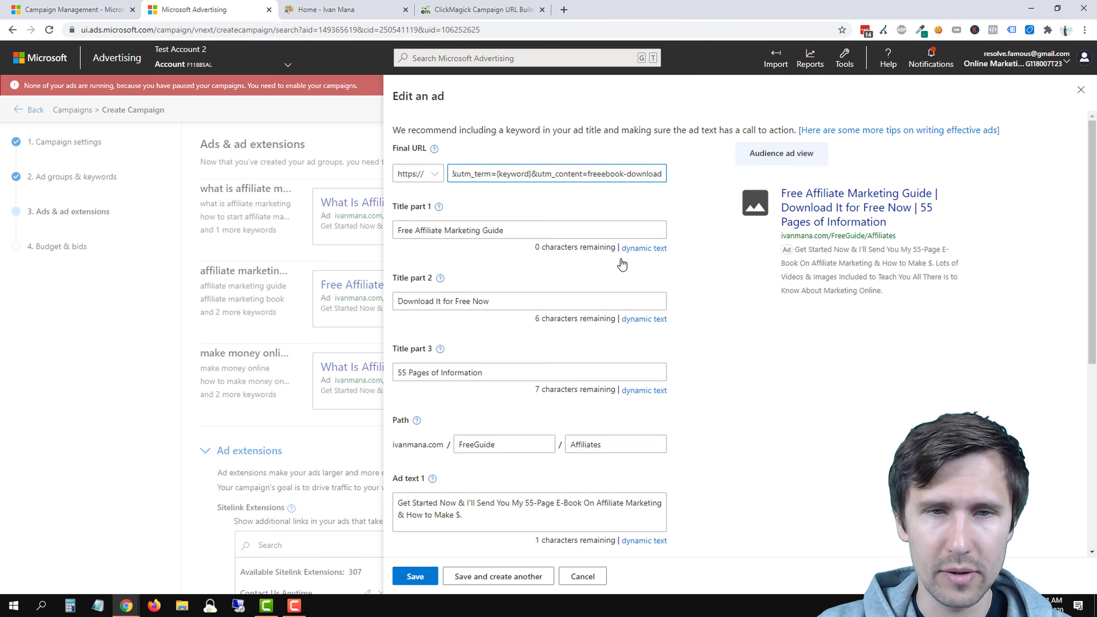
pyautogui.click(415, 576)
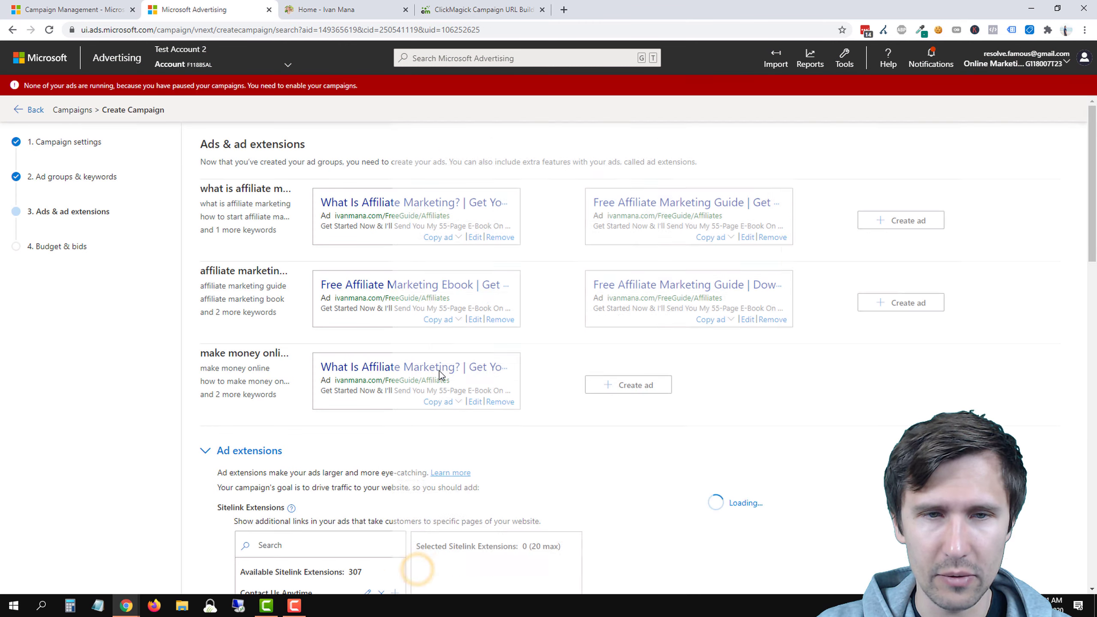
# Open the "Free Affiliate Marketing Ebook" ad for editing and set its title part 2 to "Sign Up & Get It Now".
pyautogui.click(475, 319)
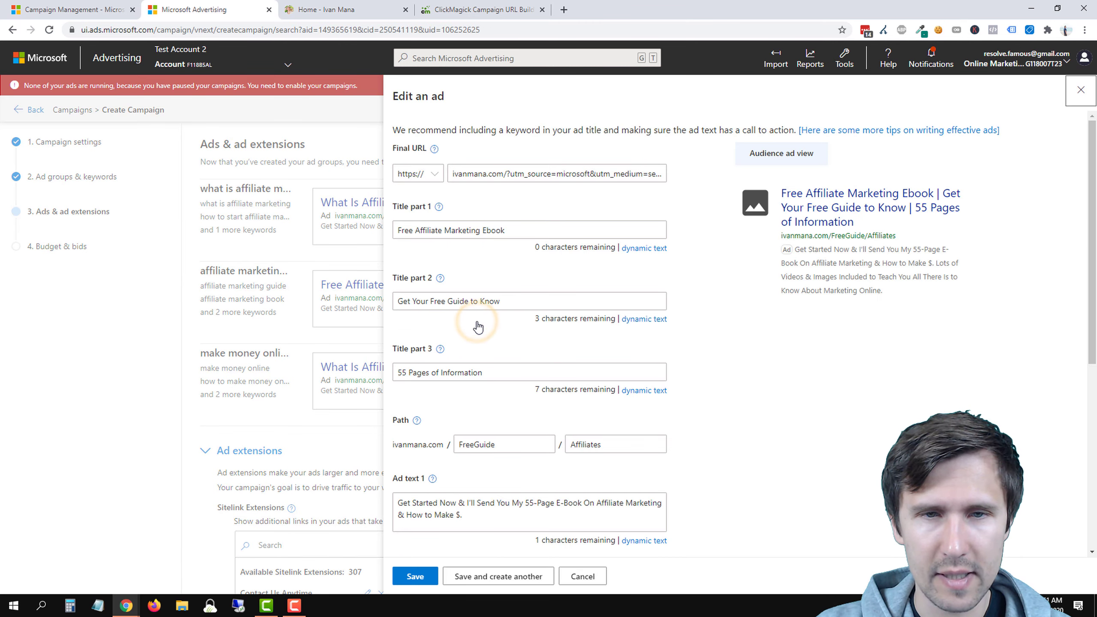
pyautogui.click(479, 300)
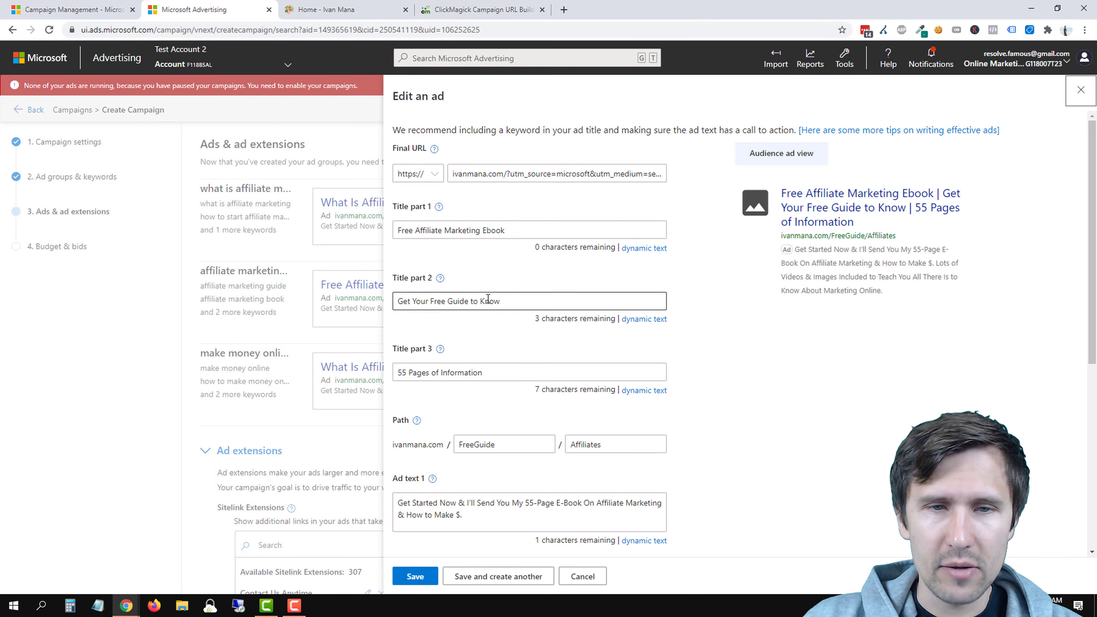
pyautogui.tripleClick(467, 299)
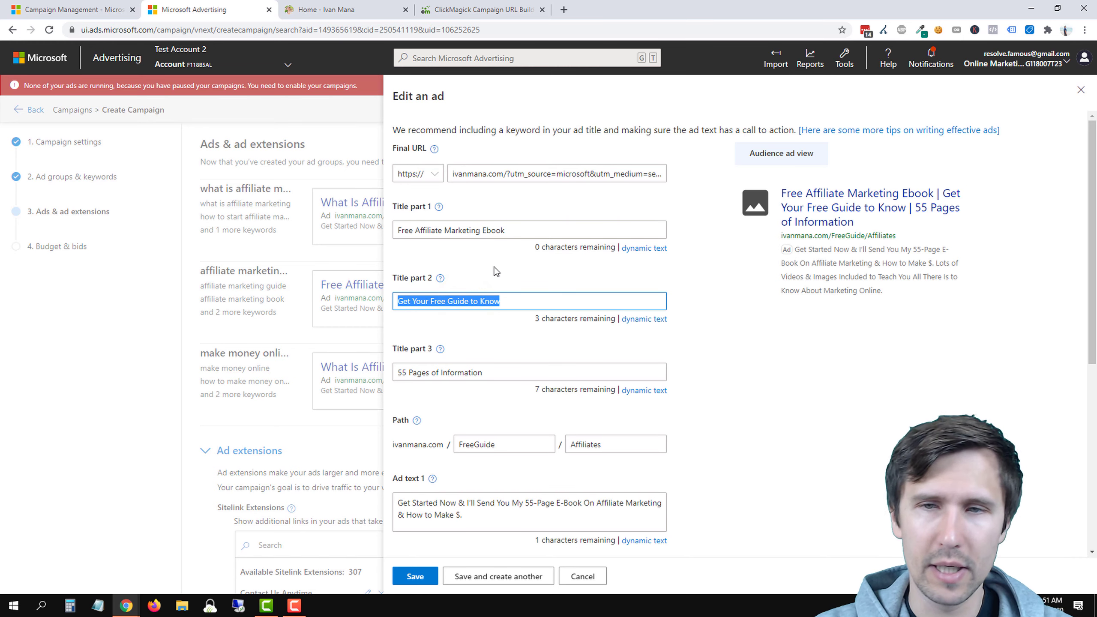
pyautogui.write('Sig')
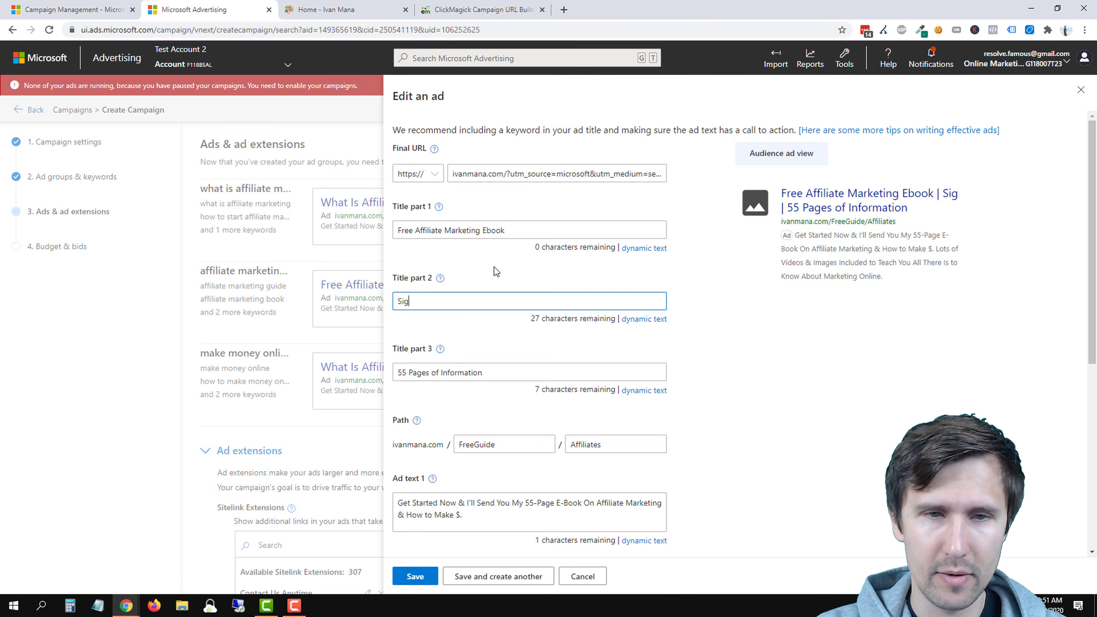
pyautogui.write('n Up & Get It Now')
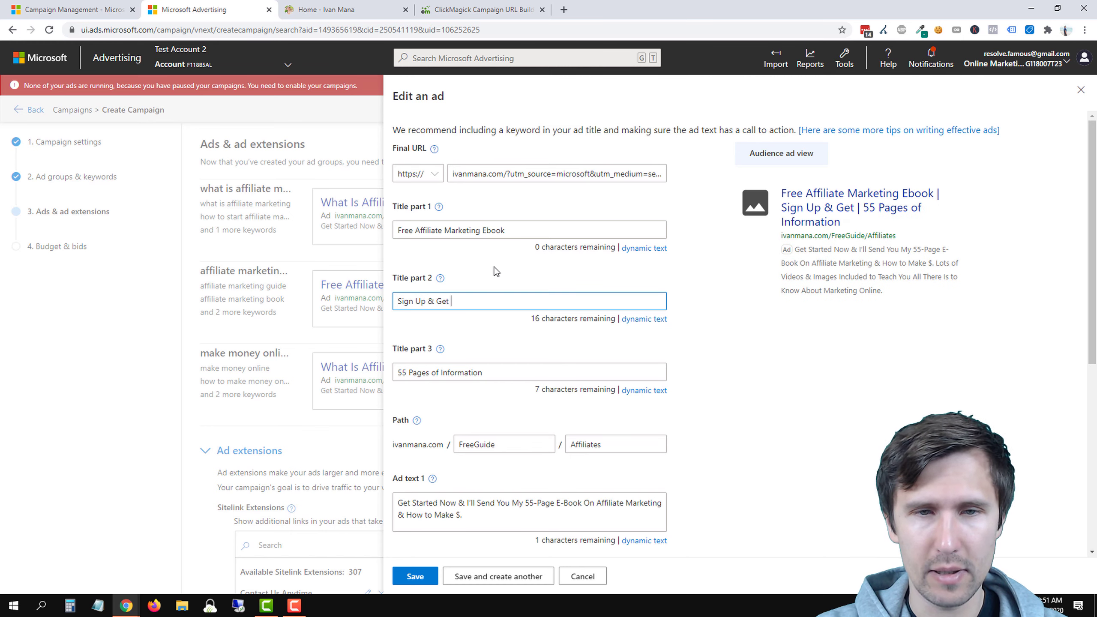
# Change the ending of the Ebook ad's utm_content value to "signupnow" in the final URL and save the ad.
pyautogui.tripleClick(624, 173)
pyautogui.doubleClick(646, 173)
pyautogui.write('signupnow')
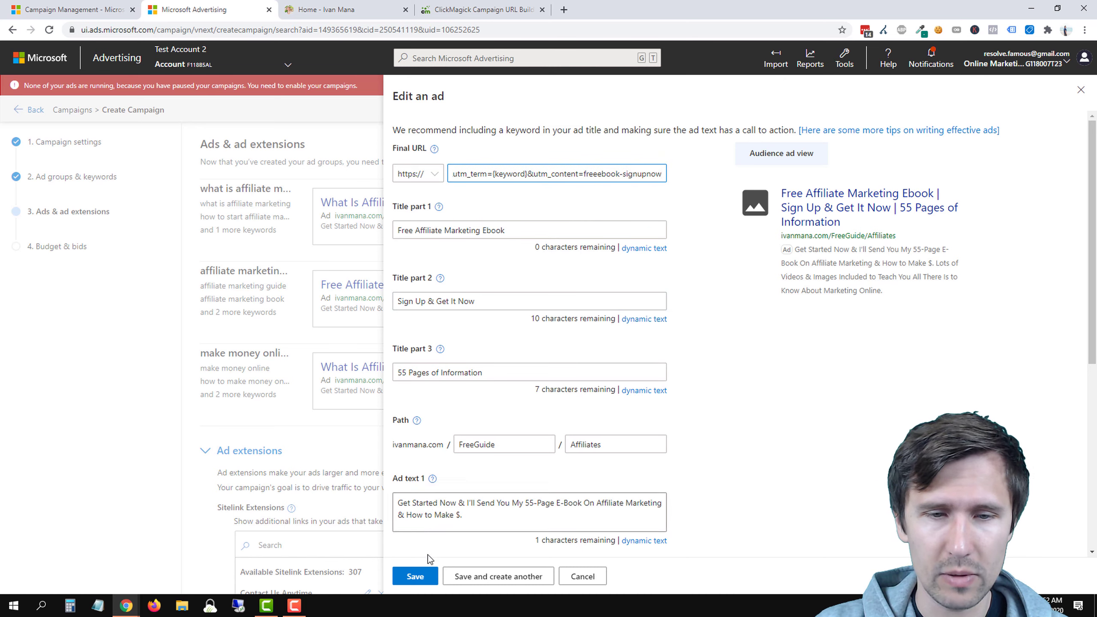
pyautogui.click(414, 576)
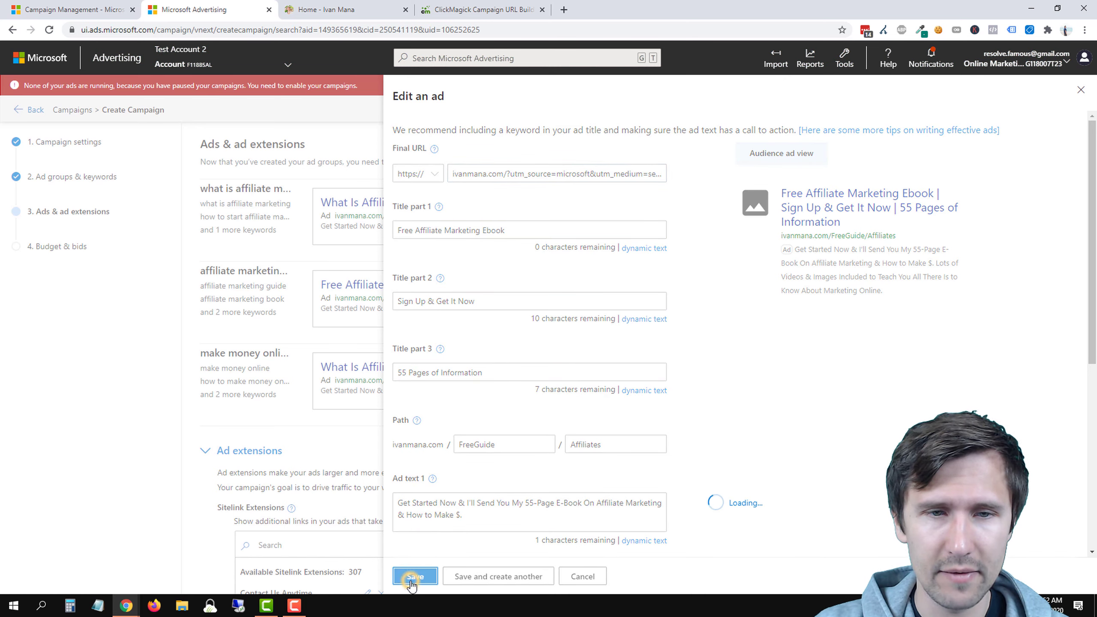
# Open the ad in the make money online ad group and set its title part 1 to "Learn to Make Money Online".
pyautogui.click(476, 403)
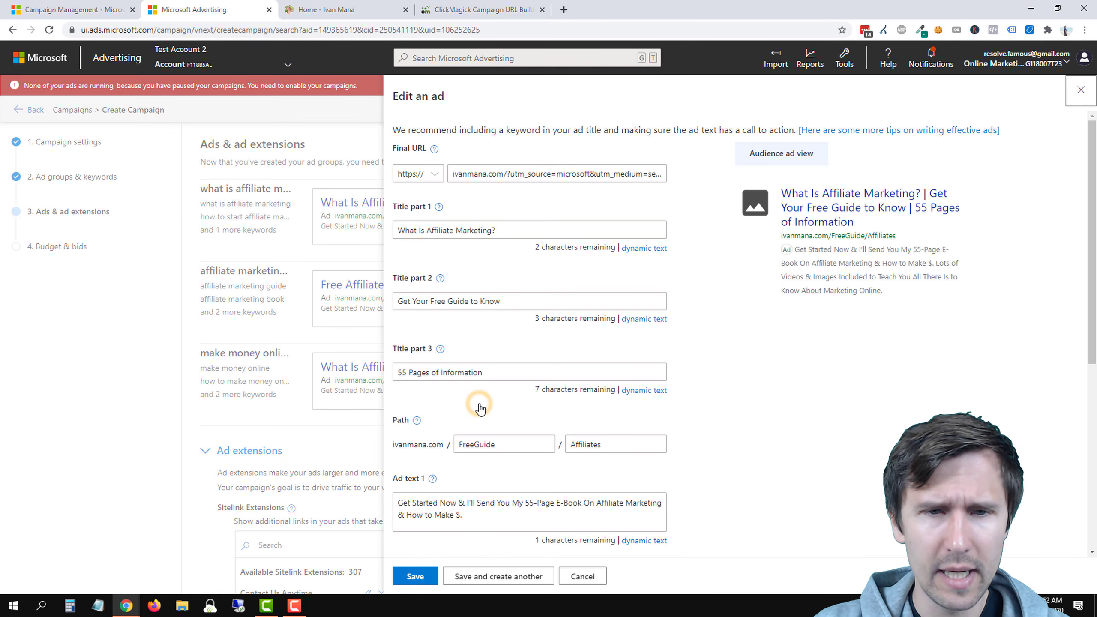
pyautogui.tripleClick(443, 231)
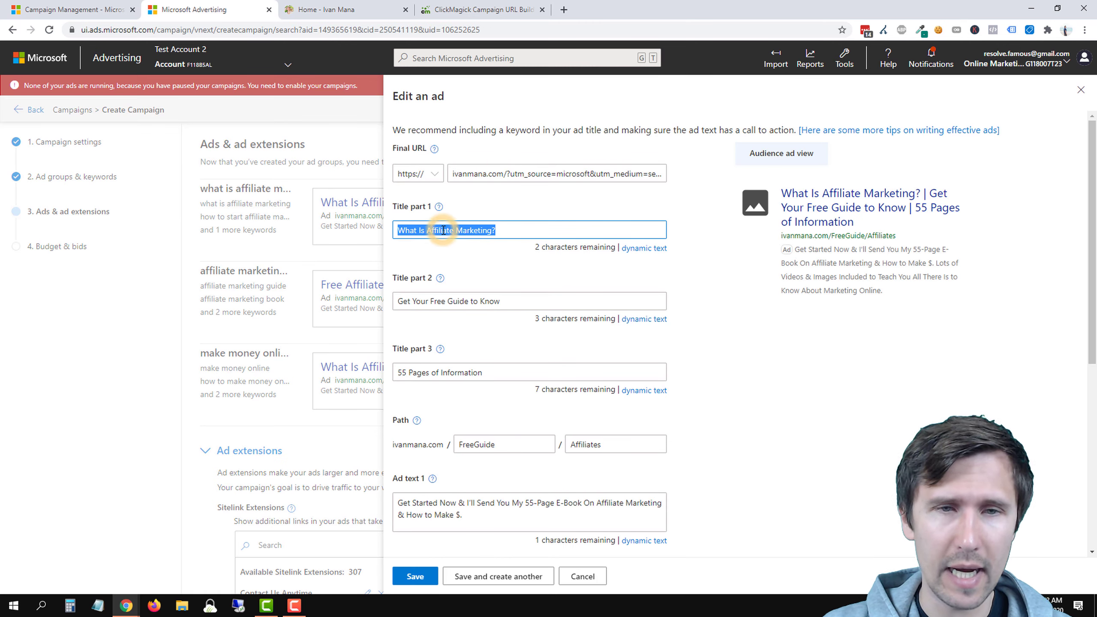
pyautogui.write('W')
pyautogui.press('BackSpace')
pyautogui.write('Learn ')
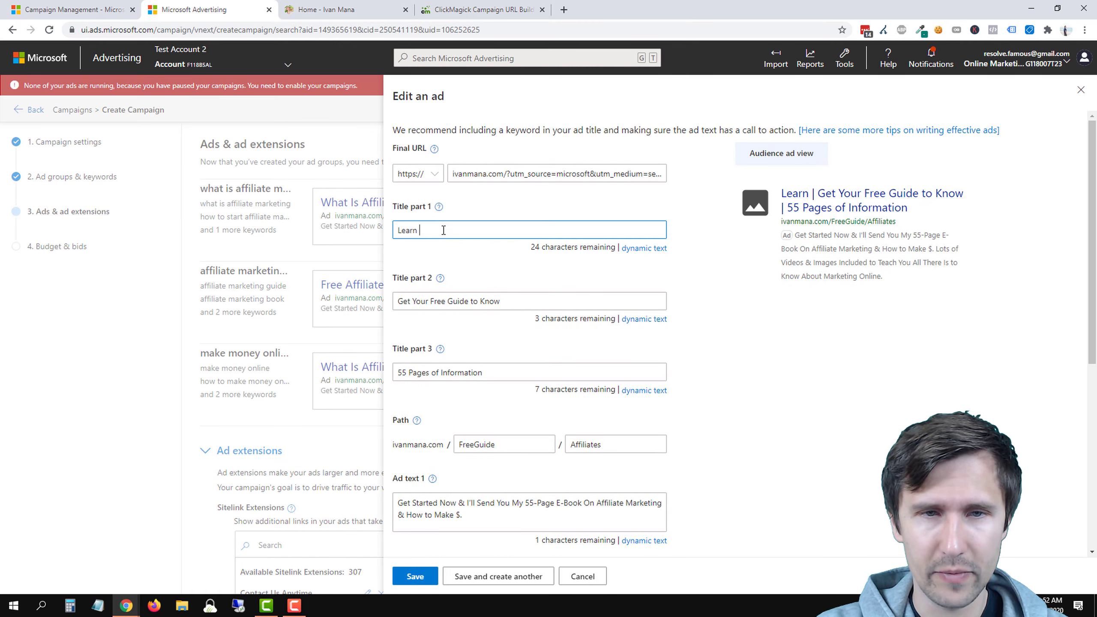
pyautogui.write('to Make Money On')
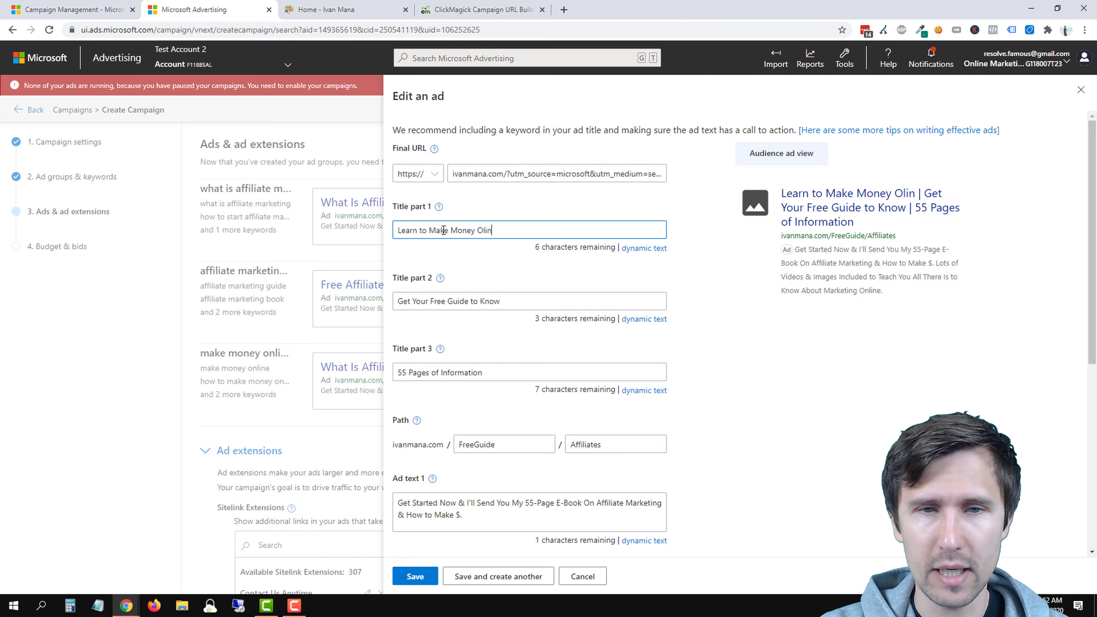
pyautogui.press('BackSpace')
pyautogui.write('nli')
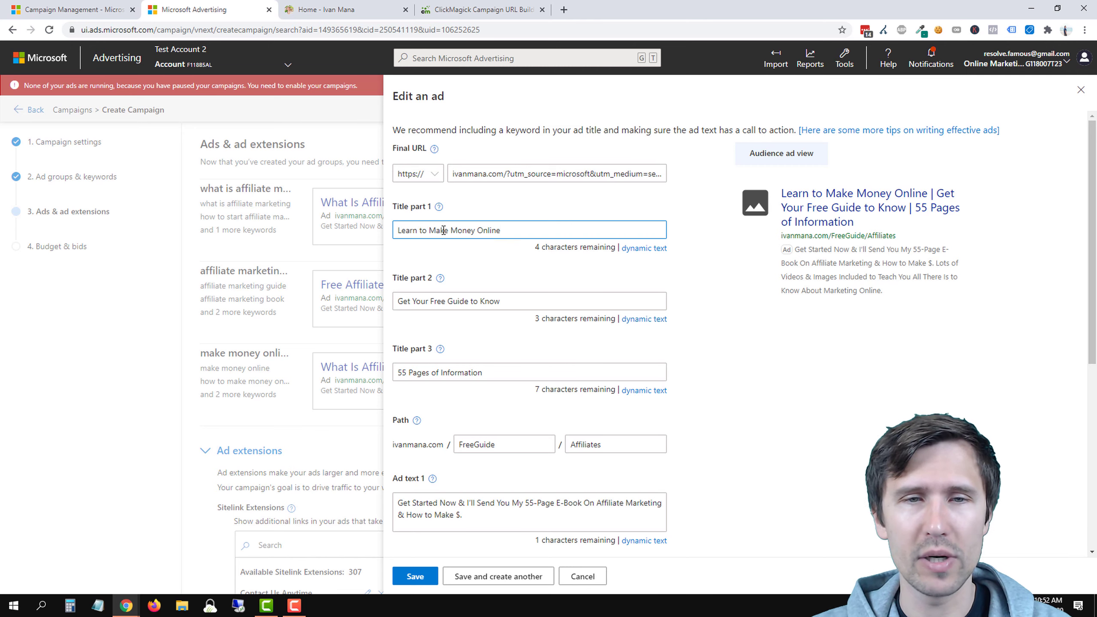
# Change the ad's title part 2 to "Get Your Free Guide Now".
pyautogui.doubleClick(483, 301)
pyautogui.press('BackSpace')
pyautogui.press('BackSpace')
pyautogui.press('BackSpace')
pyautogui.press('BackSpace')
pyautogui.write('Now')
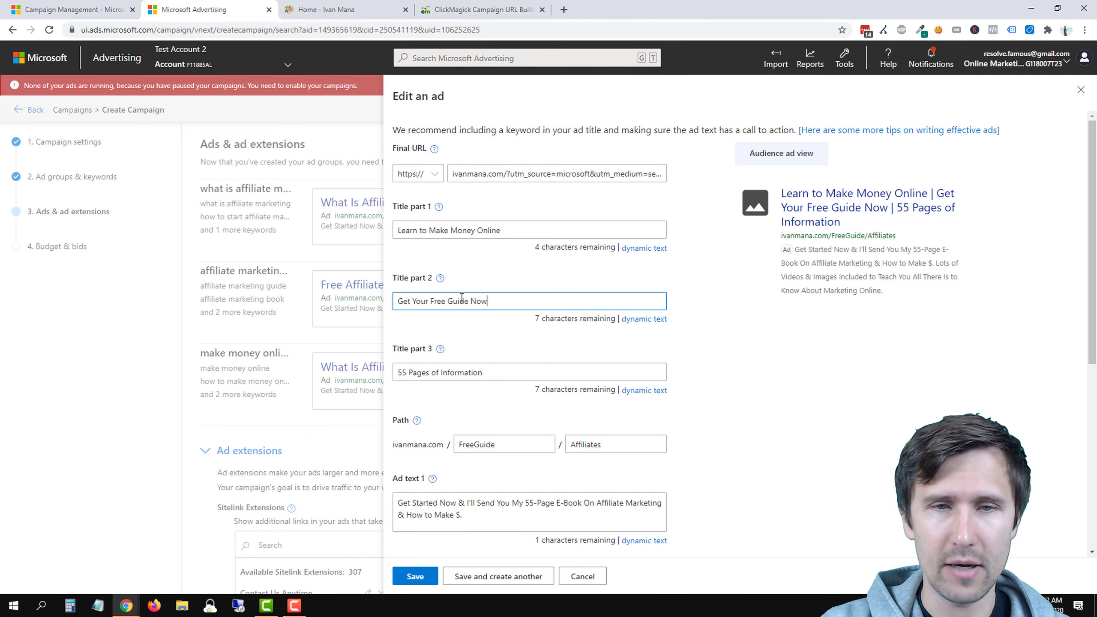
# Replace "question" with "makemoneyonline" in the utm_content value of the ad's final URL and save the ad.
pyautogui.click(613, 174)
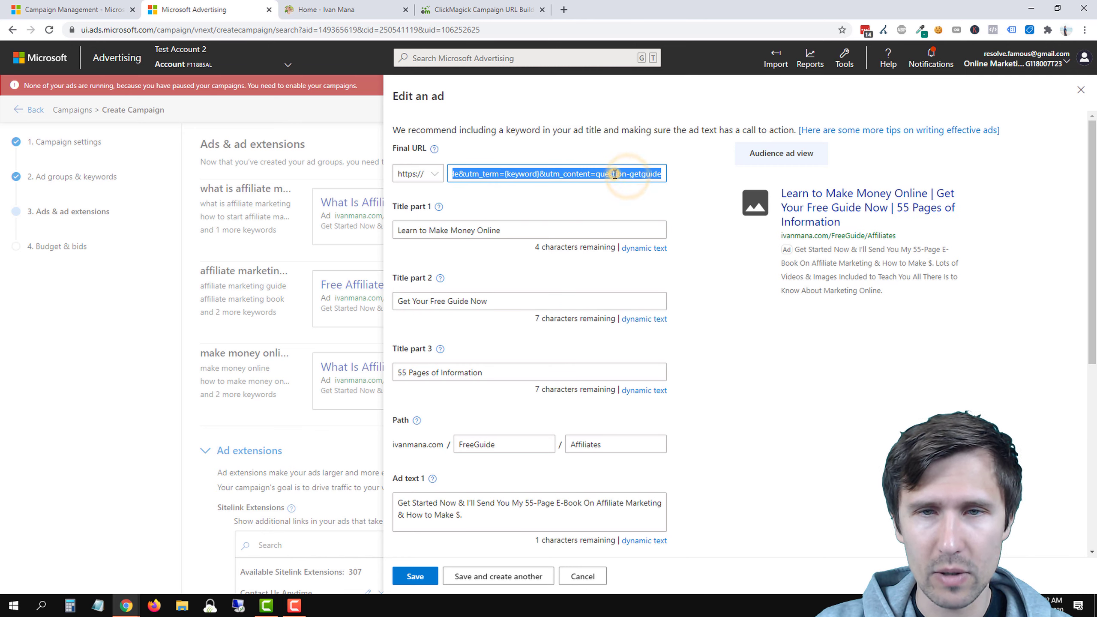
pyautogui.doubleClick(611, 173)
pyautogui.write('makemoney')
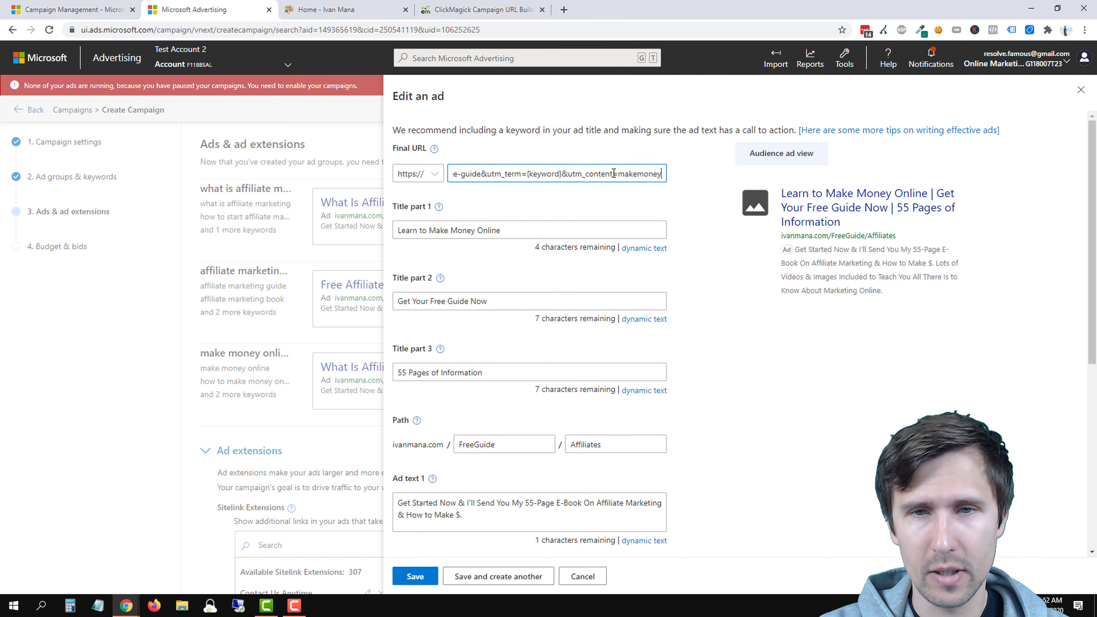
pyautogui.write('online')
pyautogui.moveTo(639, 168); pyautogui.dragTo(669, 174)
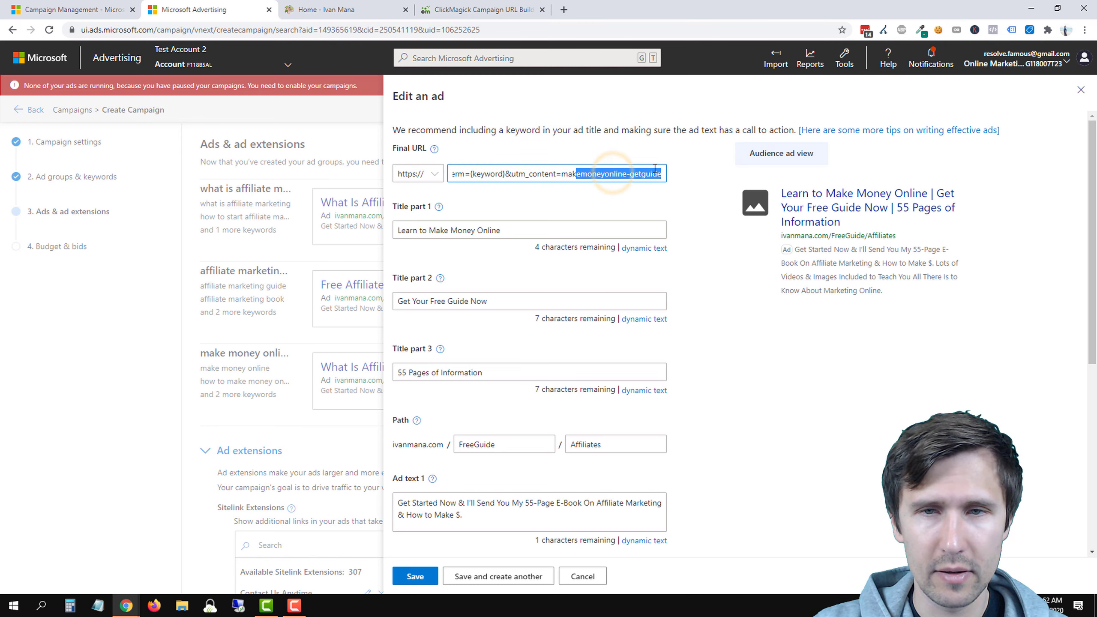
pyautogui.doubleClick(652, 169)
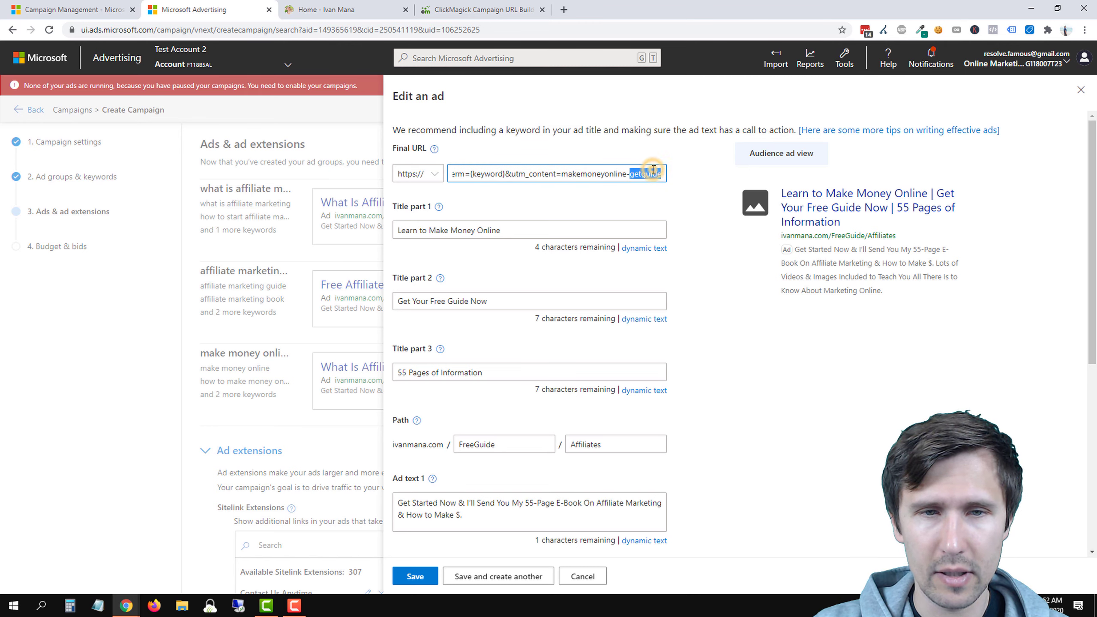
pyautogui.click(412, 583)
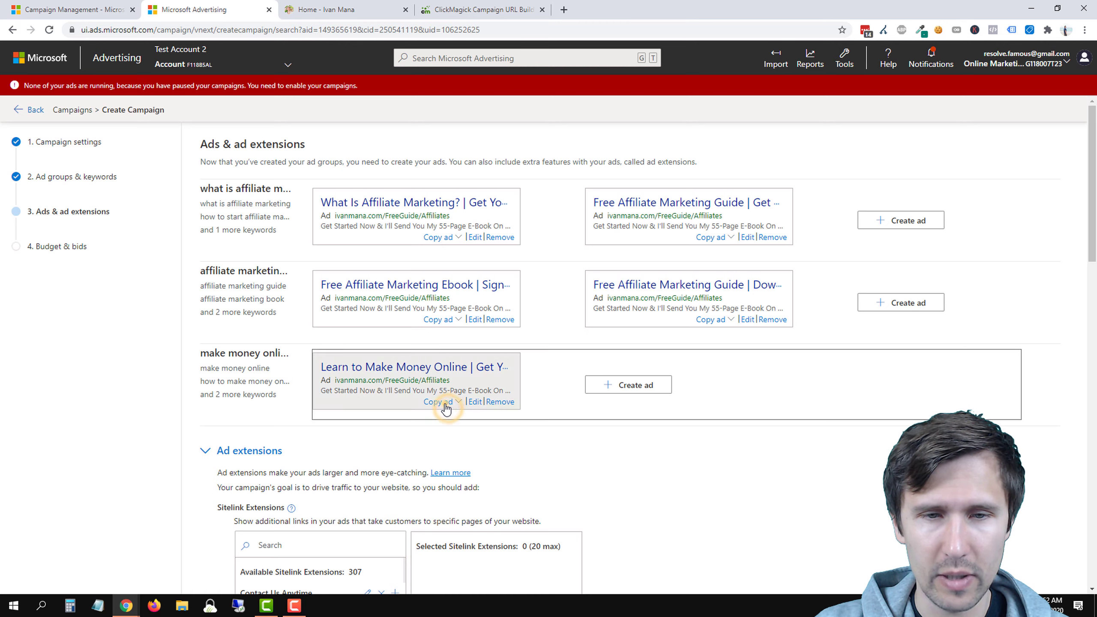
# Duplicate the "Learn to Make Money Online" ad within its ad group and open the copy for editing.
pyautogui.click(447, 406)
pyautogui.click(457, 422)
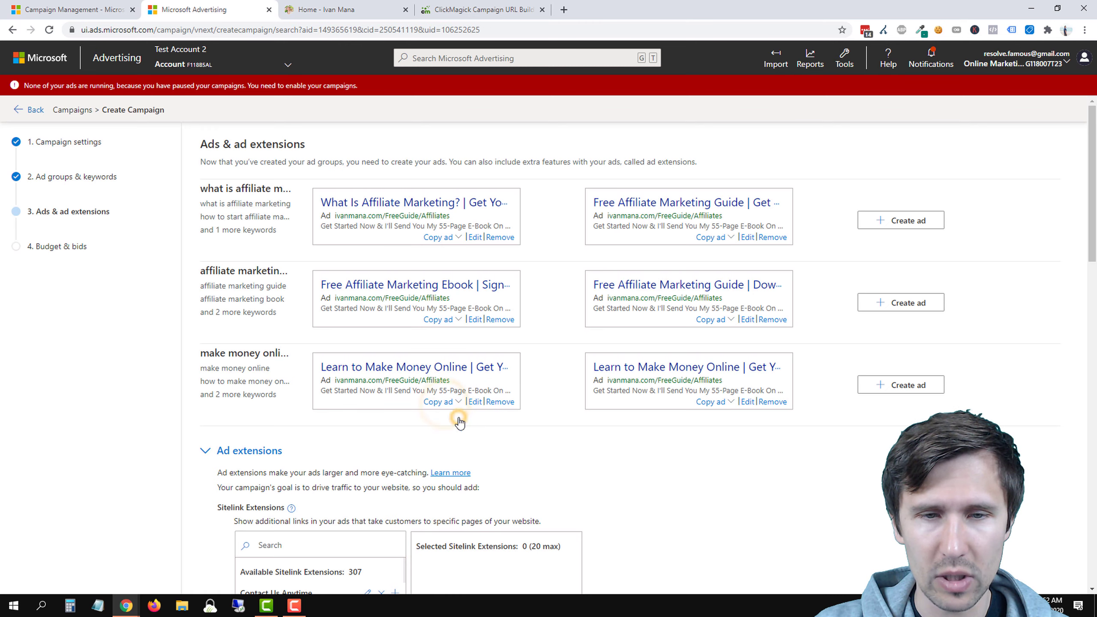
pyautogui.click(747, 402)
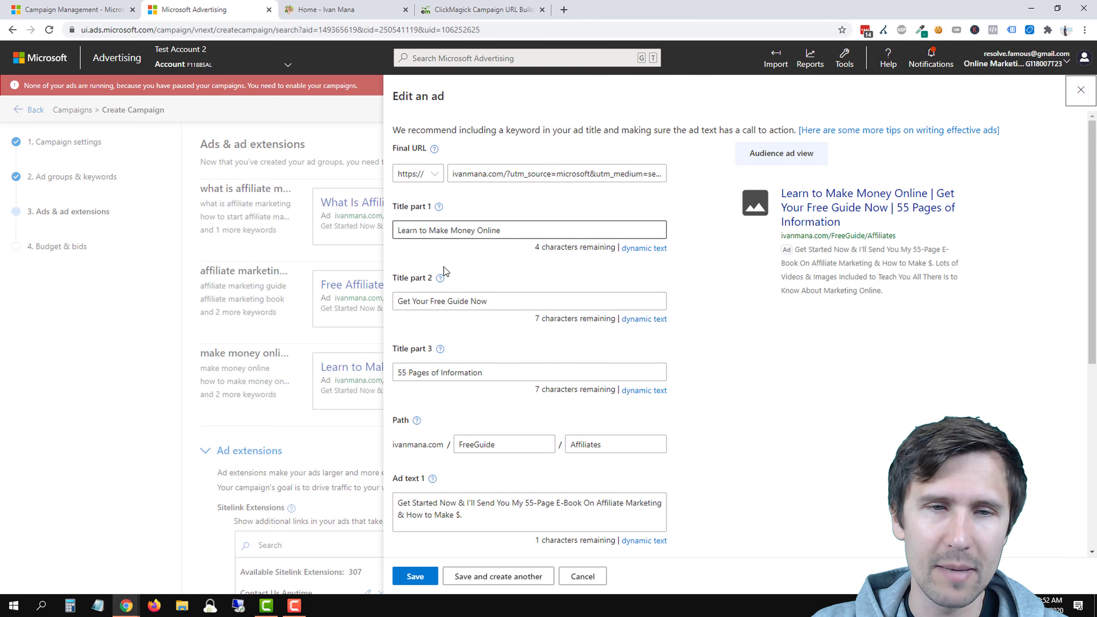
# Set the duplicated ad's title part 2 to "Get Instant Access to Guide", within the 30-character limit.
pyautogui.tripleClick(420, 304)
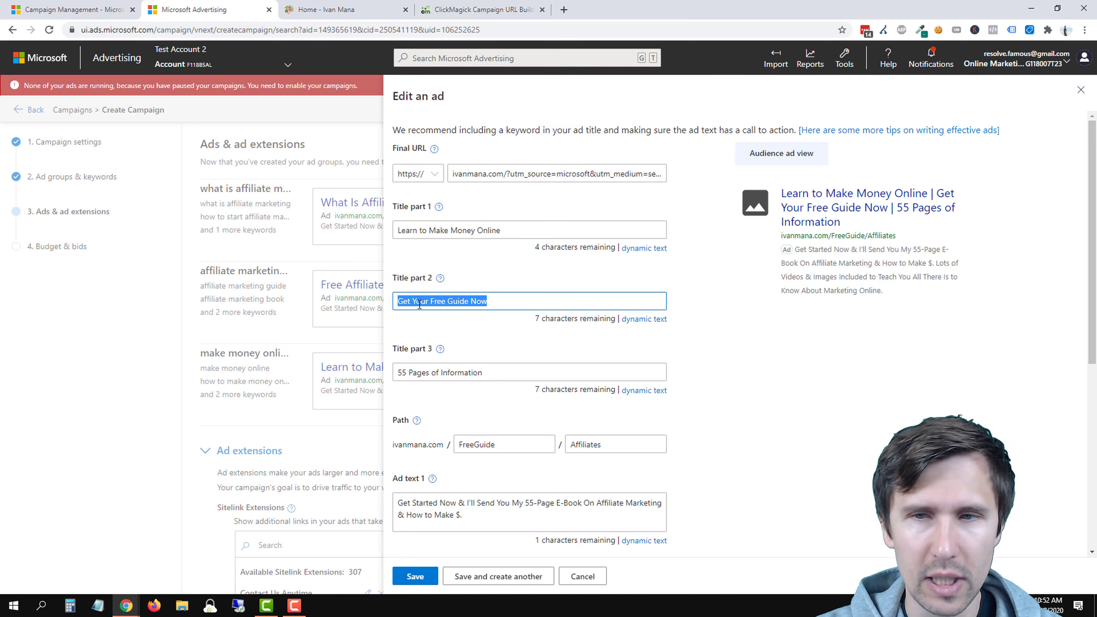
pyautogui.write('Downl')
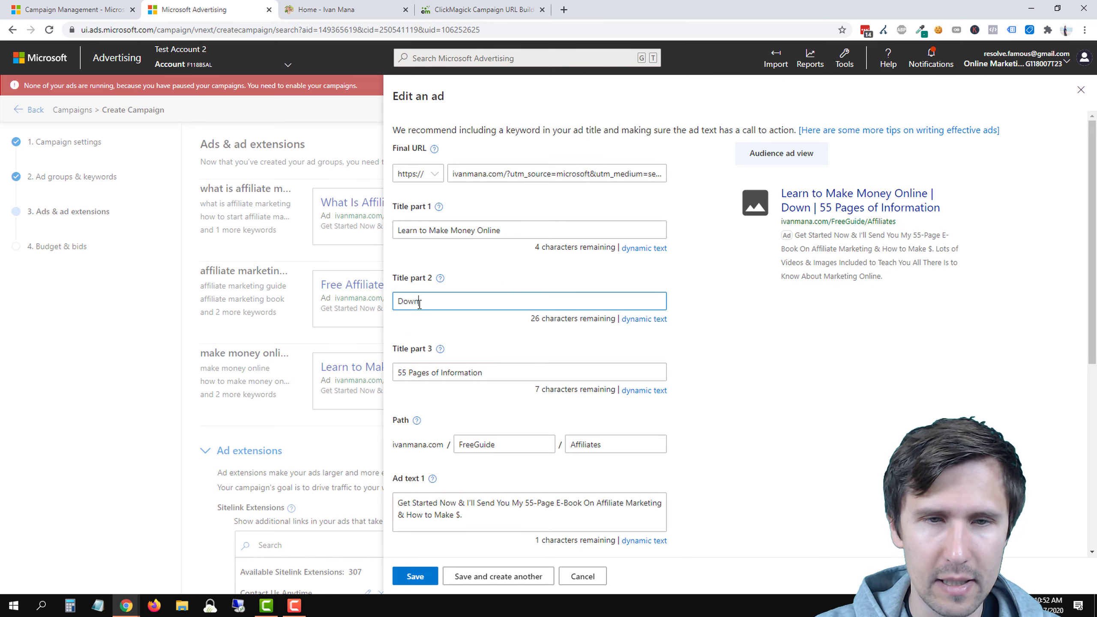
pyautogui.press('BackSpace')
pyautogui.press('BackSpace')
pyautogui.press('BackSpace')
pyautogui.press('BackSpace')
pyautogui.press('BackSpace')
pyautogui.write('Get Instan')
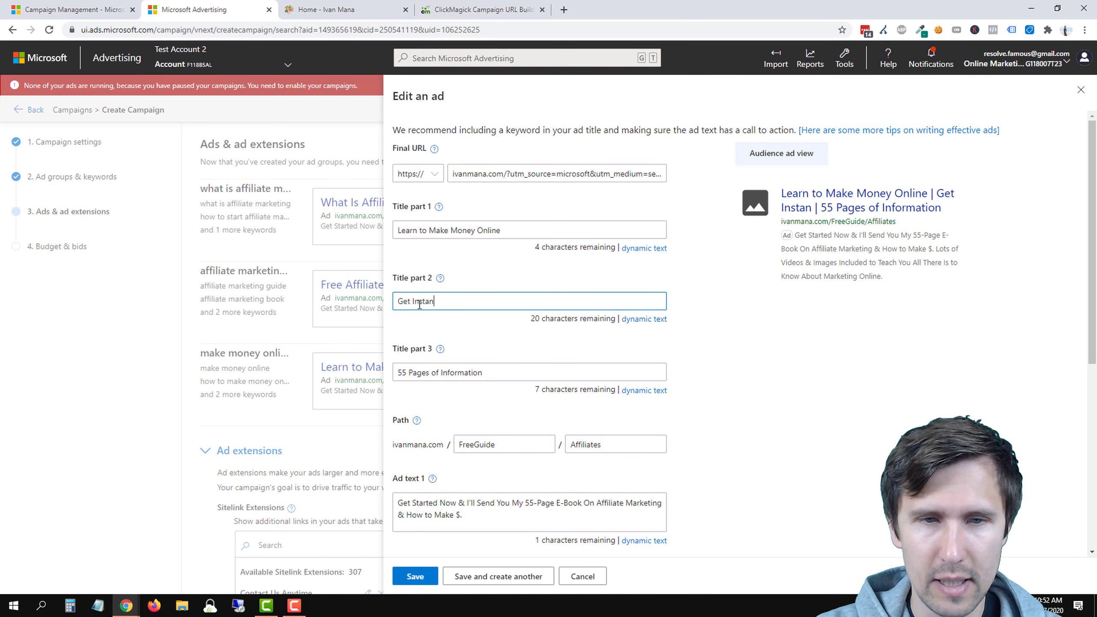
pyautogui.write('t Access to Free')
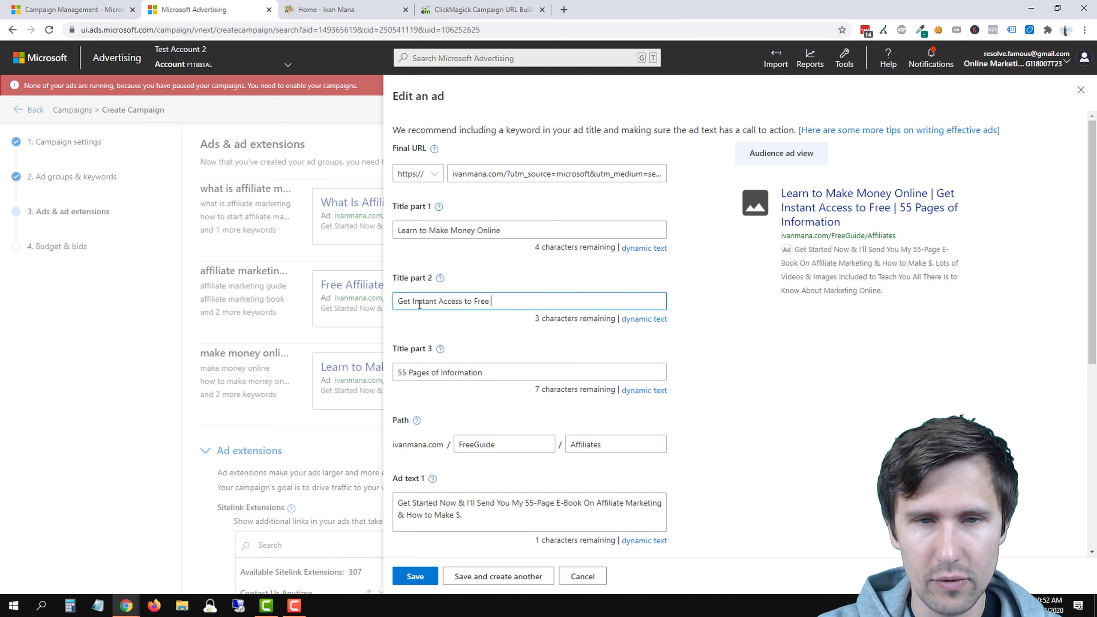
pyautogui.write('Guide')
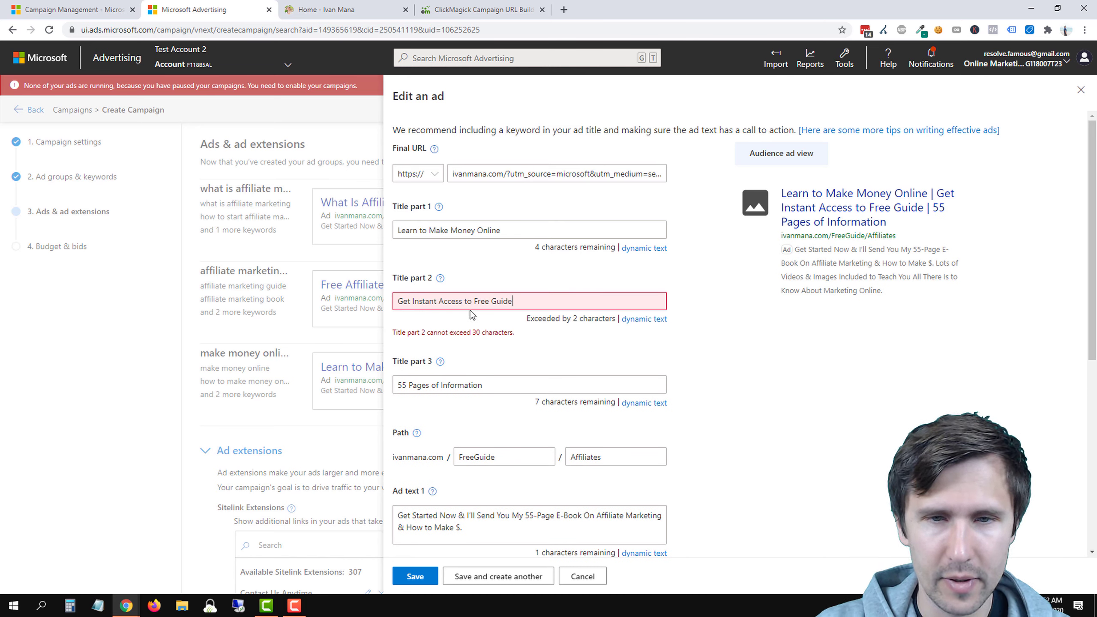
pyautogui.doubleClick(488, 299)
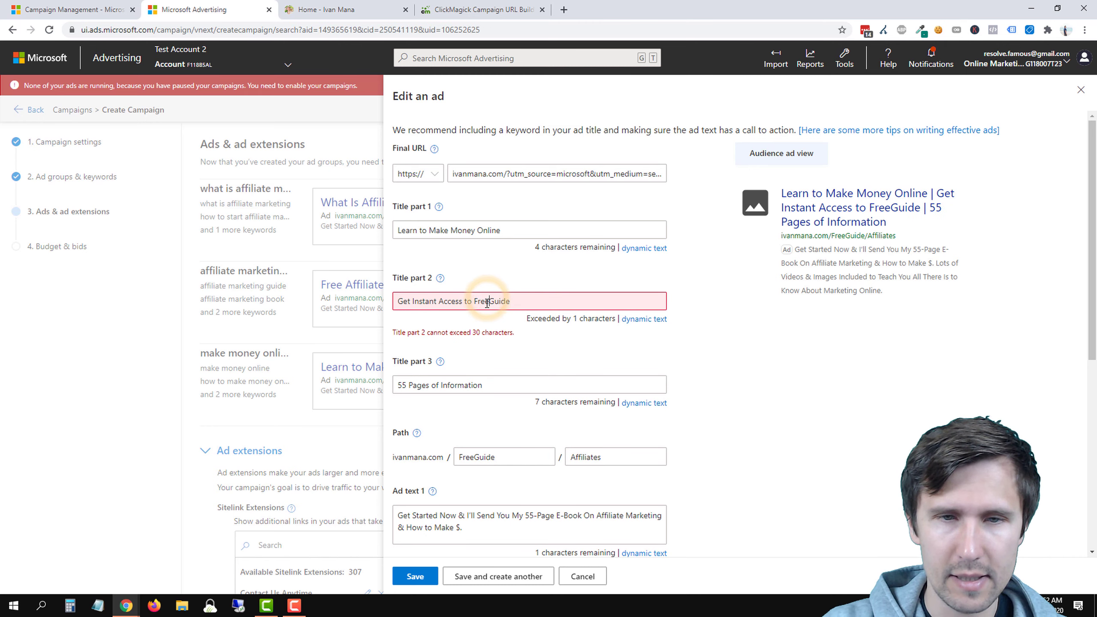
pyautogui.press('BackSpace')
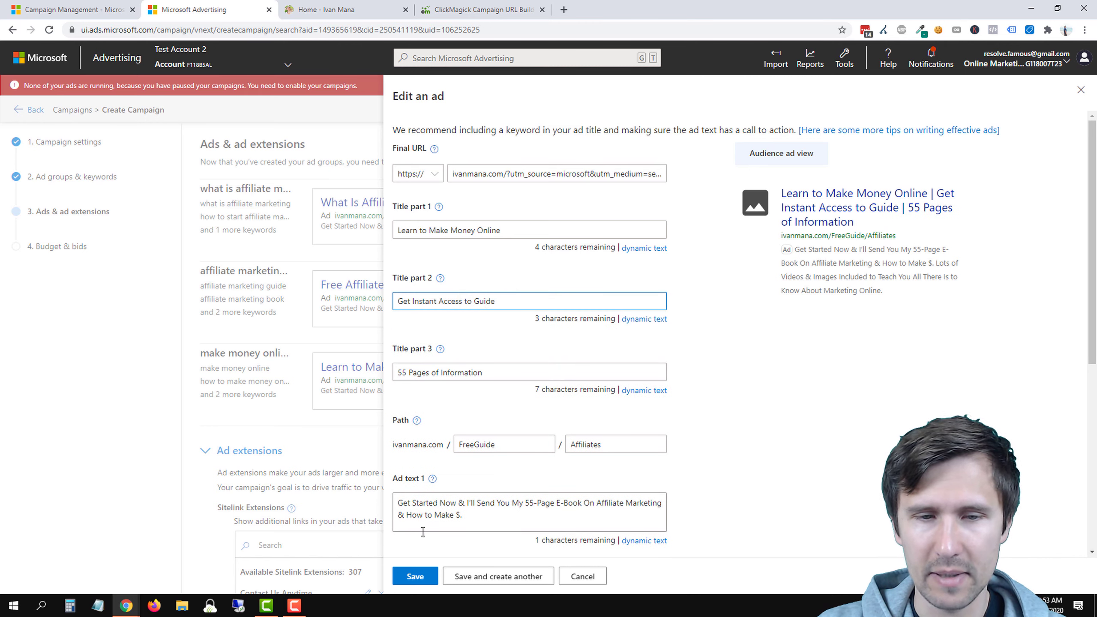
# Replace "getguide" with "instantaccess" in the utm_content value of the duplicated ad's final URL and save the ad.
pyautogui.click(592, 179)
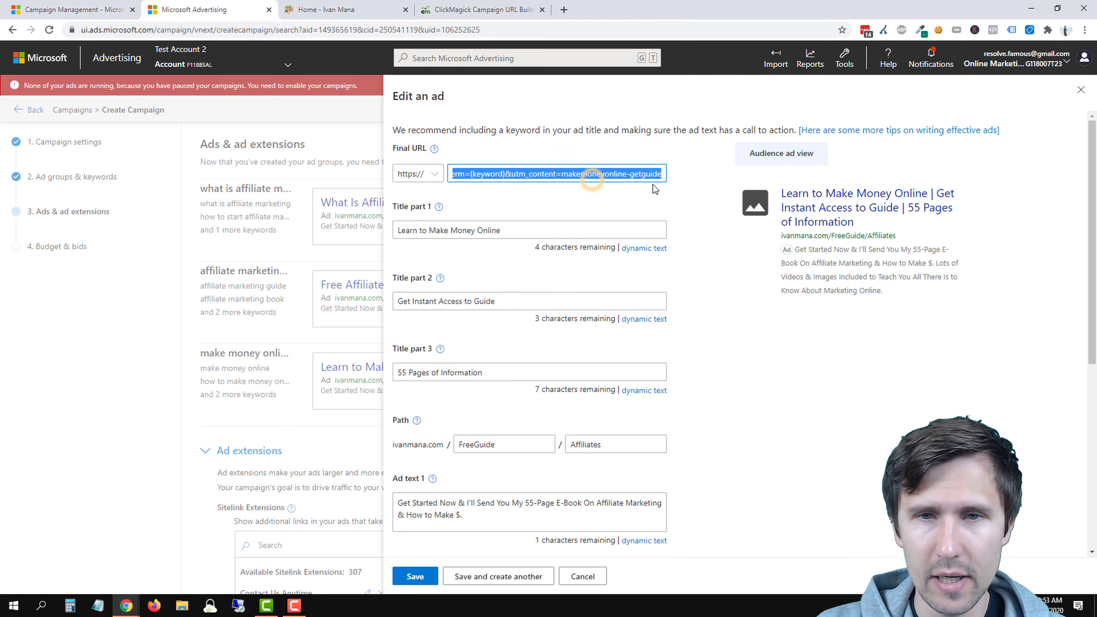
pyautogui.click(644, 173)
pyautogui.write('stantaccess')
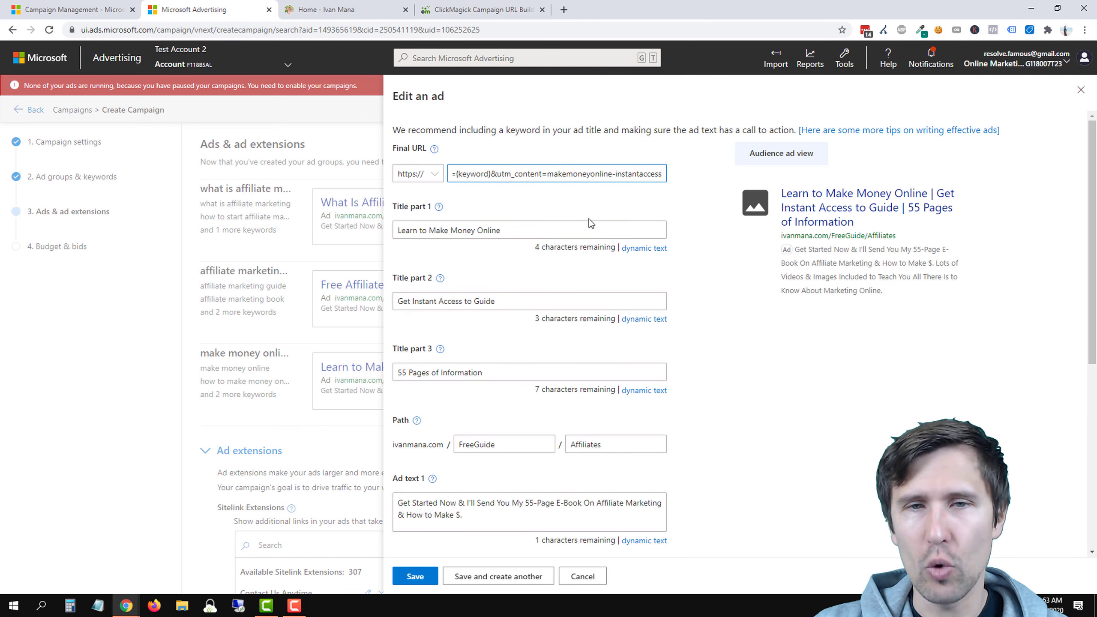
pyautogui.click(413, 571)
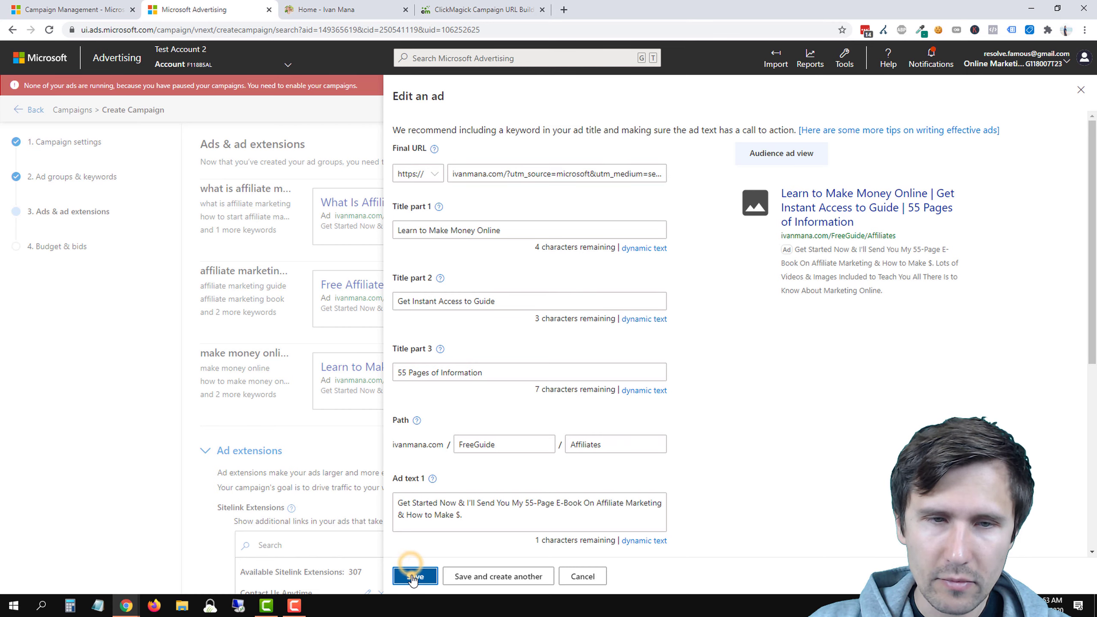
# Save the ads without adding any ad extensions and proceed to the budget and bids stage.
pyautogui.scroll(-5, 633, 408)
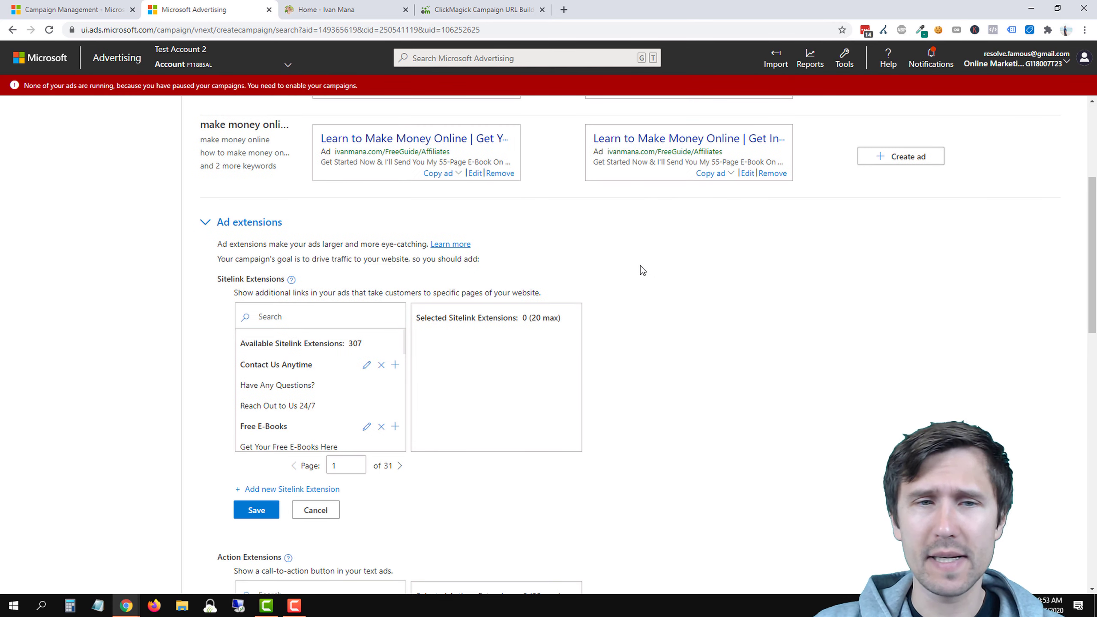
pyautogui.scroll(-18, 640, 265)
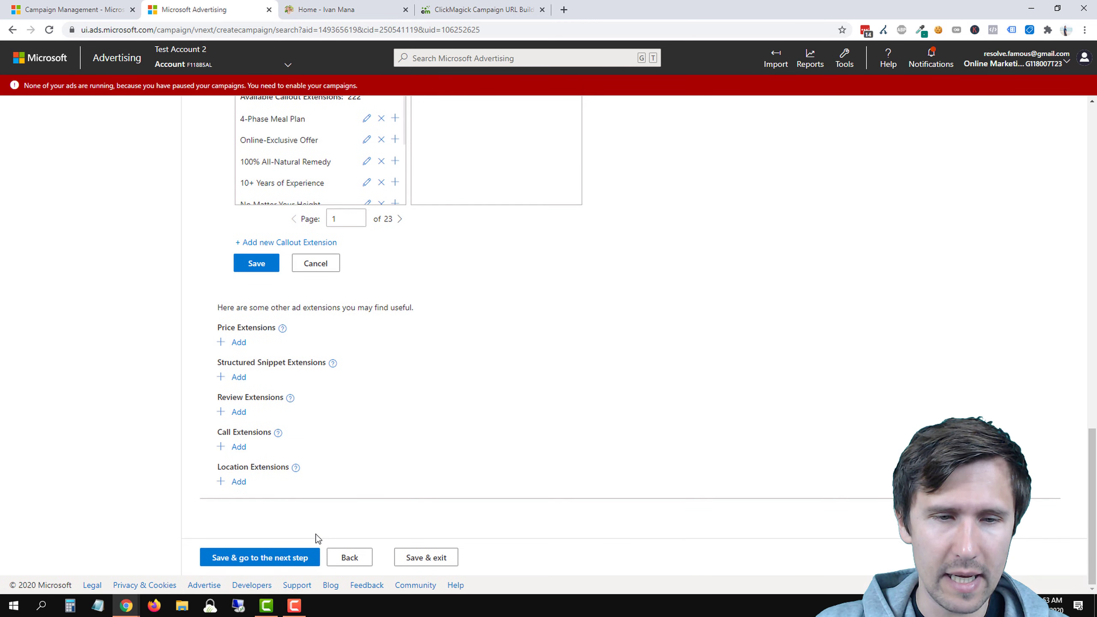
pyautogui.click(258, 557)
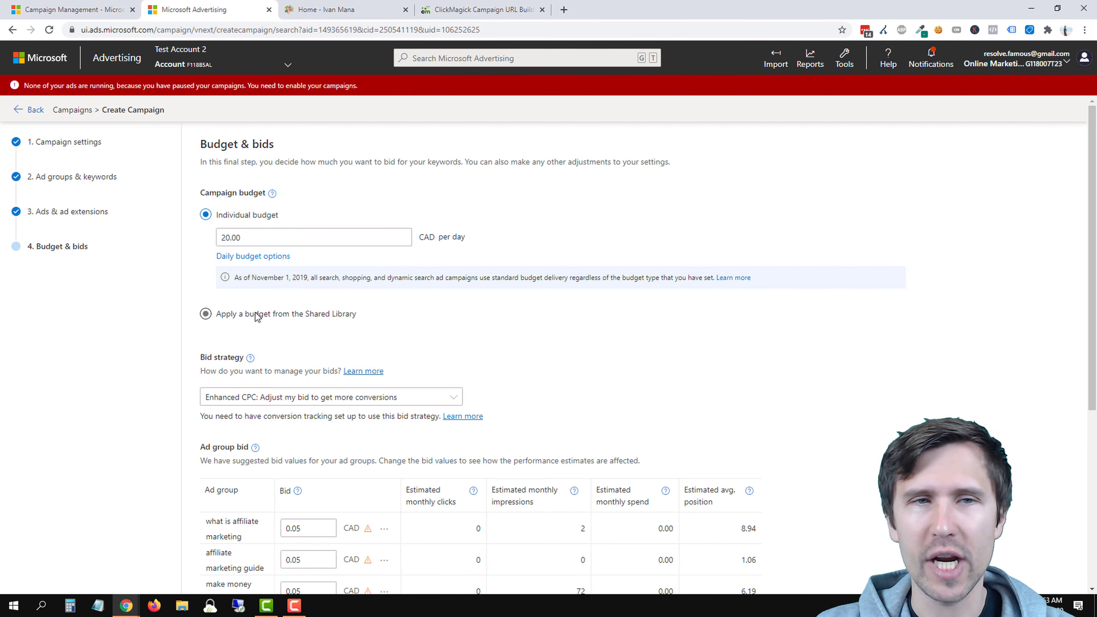
# Check where shared budgets are managed and preview the Shared Library budget option, keeping the individual daily budget.
pyautogui.click(852, 64)
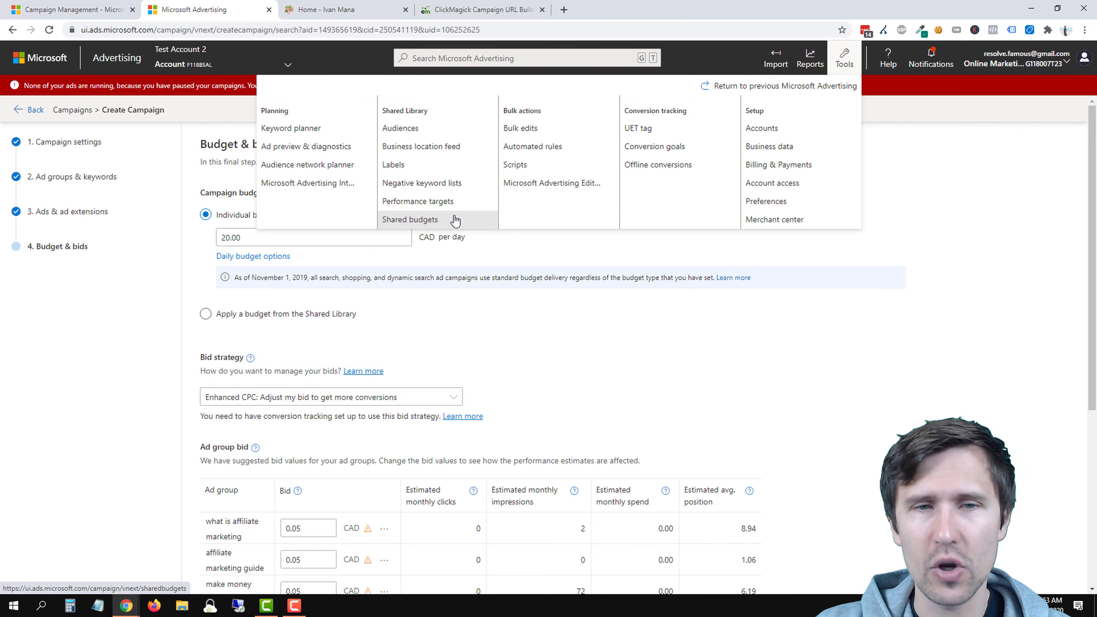
pyautogui.click(561, 283)
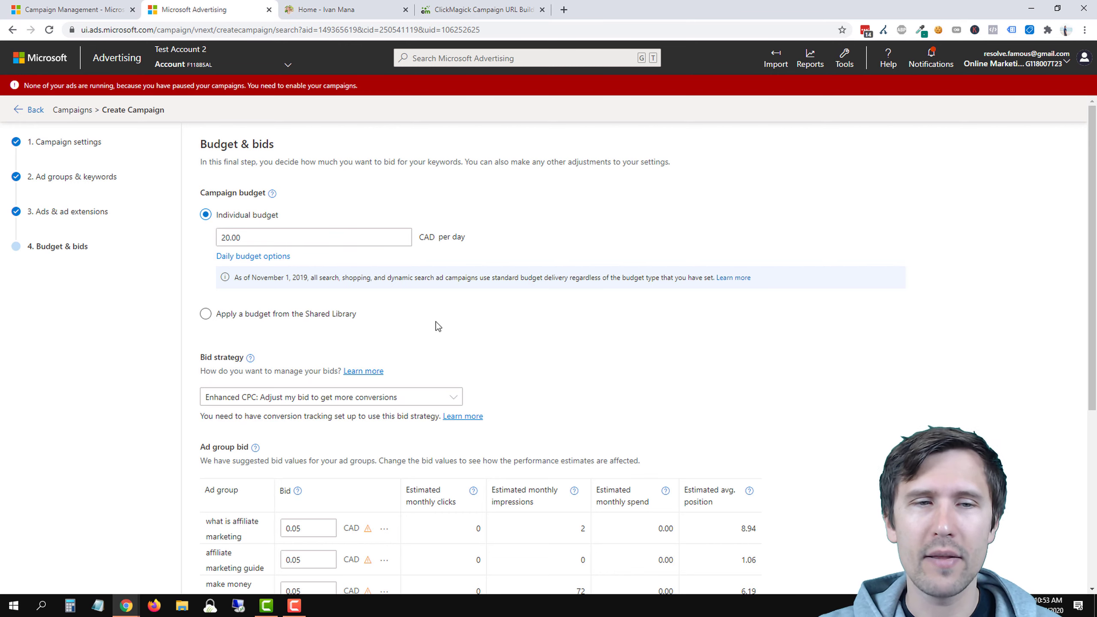
pyautogui.click(206, 313)
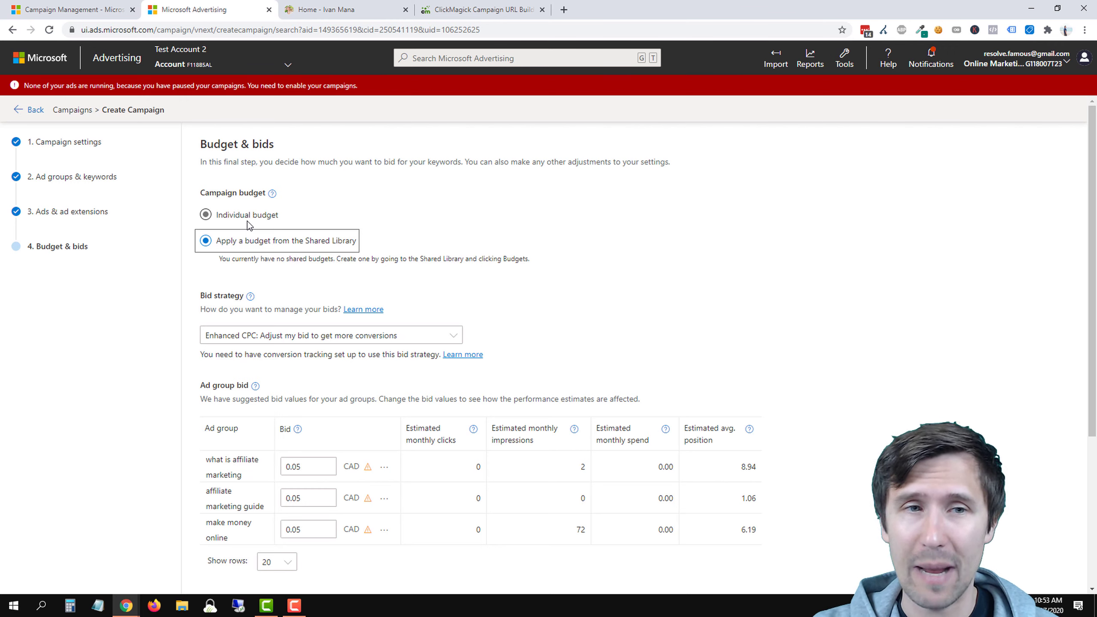
pyautogui.click(261, 220)
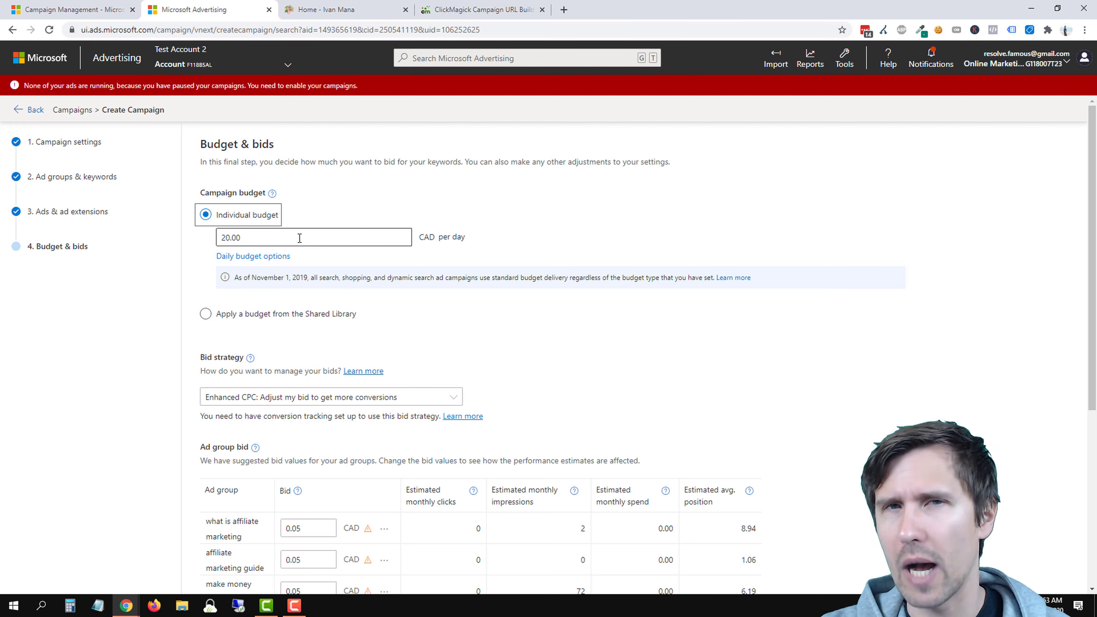
pyautogui.moveTo(260, 235); pyautogui.dragTo(218, 238)
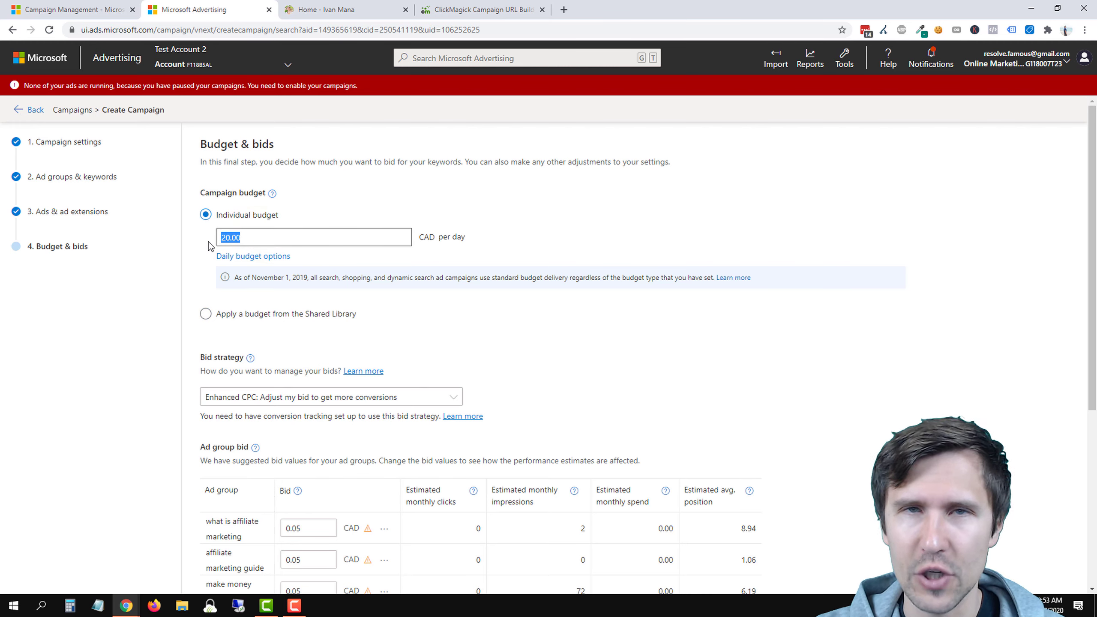
# Set the campaign's bid strategy to "Manual: Use the bid I set".
pyautogui.scroll(-3, 389, 313)
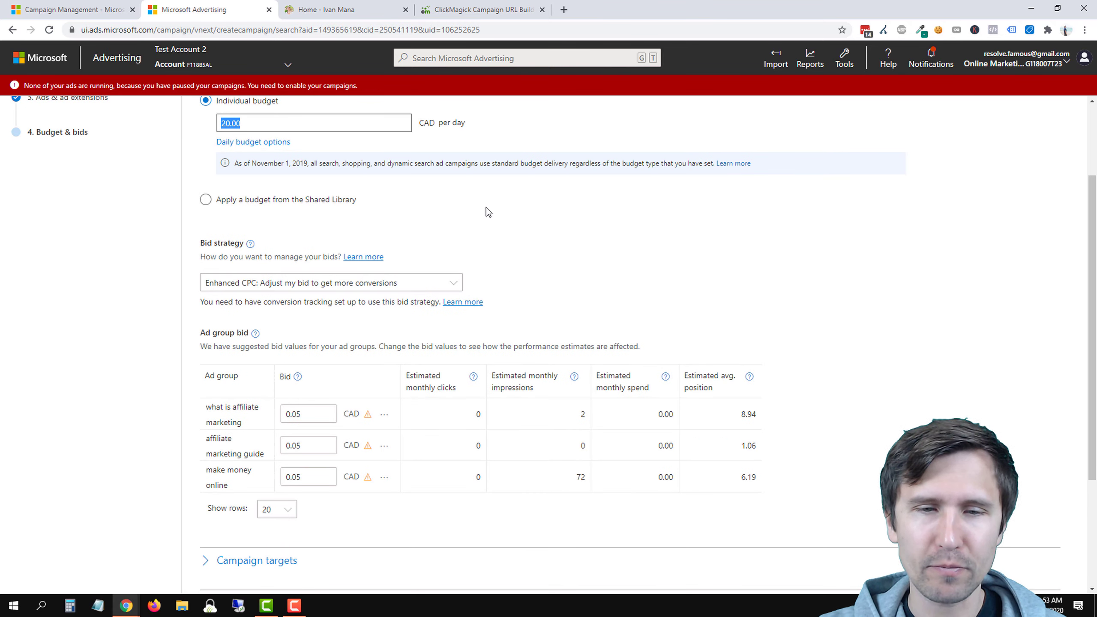
pyautogui.scroll(-3, 413, 319)
pyautogui.click(264, 168)
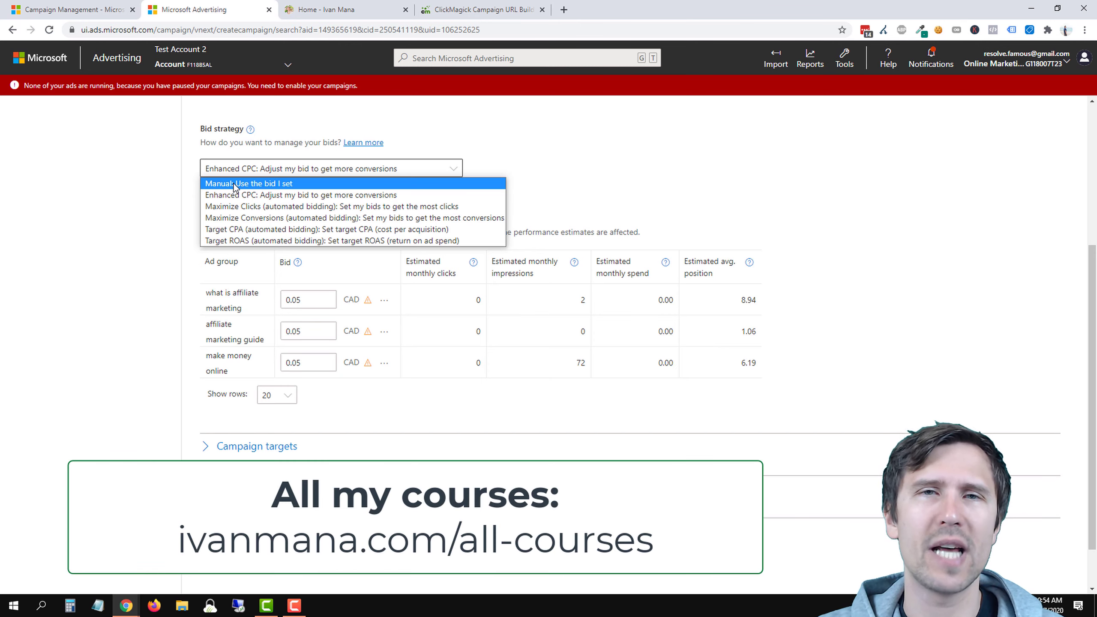
pyautogui.click(234, 185)
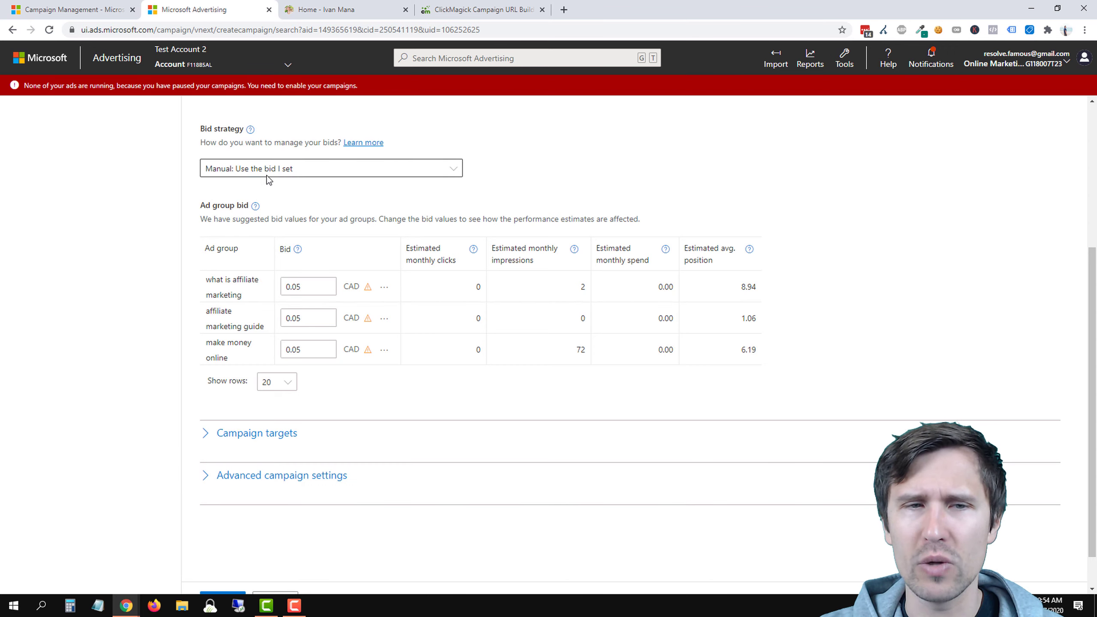
# Set the bid for the "what is affiliate marketing" ad group to 0.75 CAD.
pyautogui.click(314, 284)
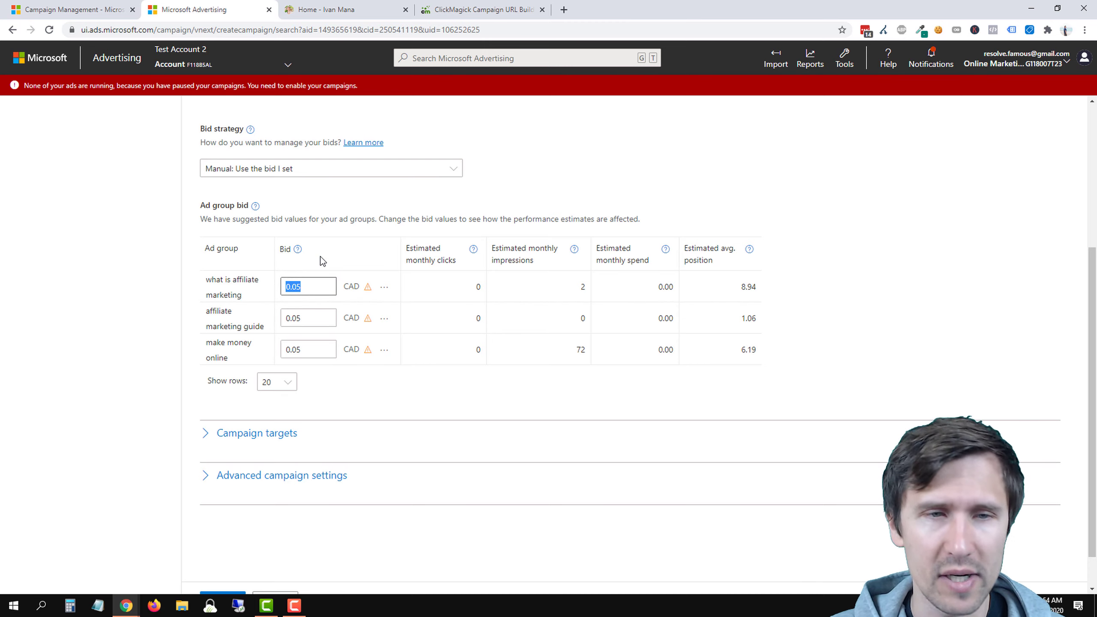
pyautogui.write('0.7')
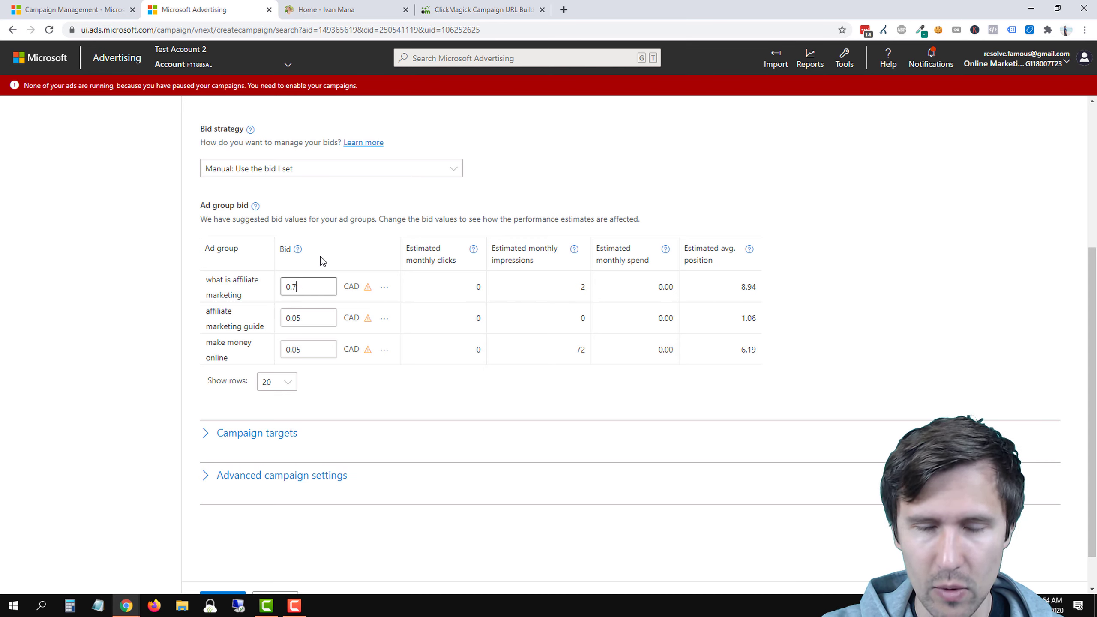
pyautogui.write('5')
pyautogui.click(105, 330)
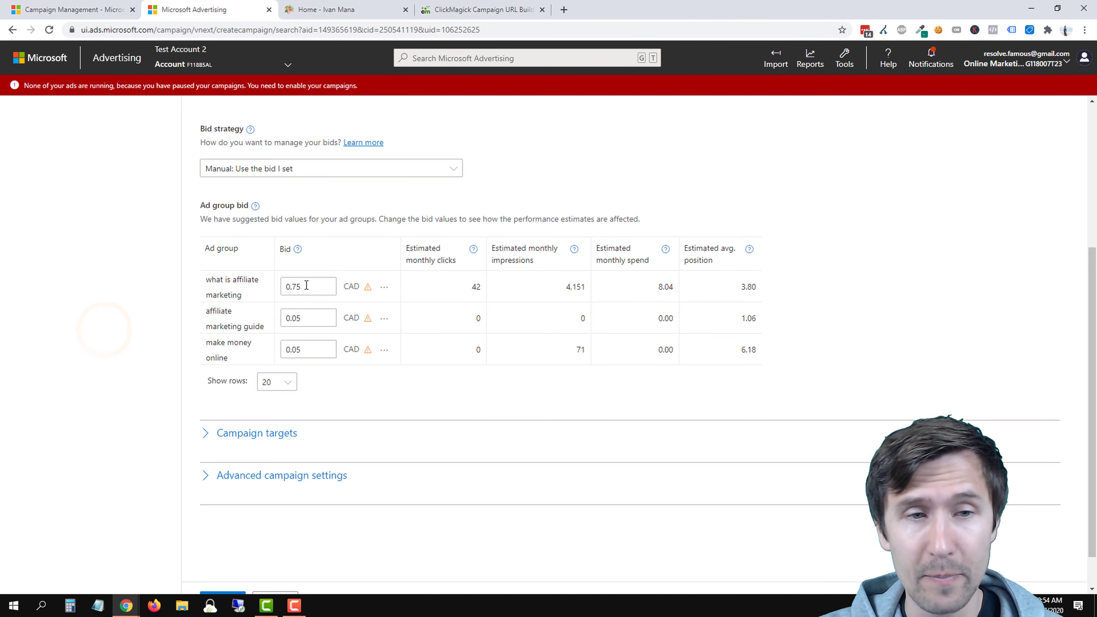
# Copy the 0.75 CAD bid to the "affiliate marketing guide" and "make money online" ad groups.
pyautogui.moveTo(312, 285); pyautogui.dragTo(288, 284)
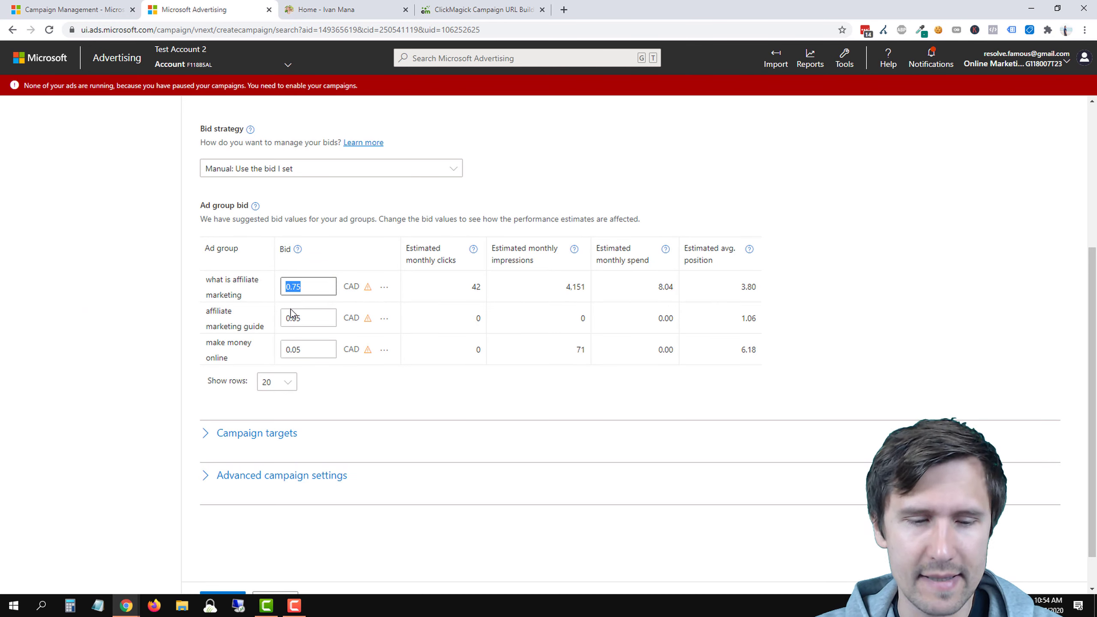
pyautogui.hotkey('ctrl', 'c')
pyautogui.doubleClick(305, 318)
pyautogui.hotkey('ctrl', 'v')
pyautogui.click(307, 353)
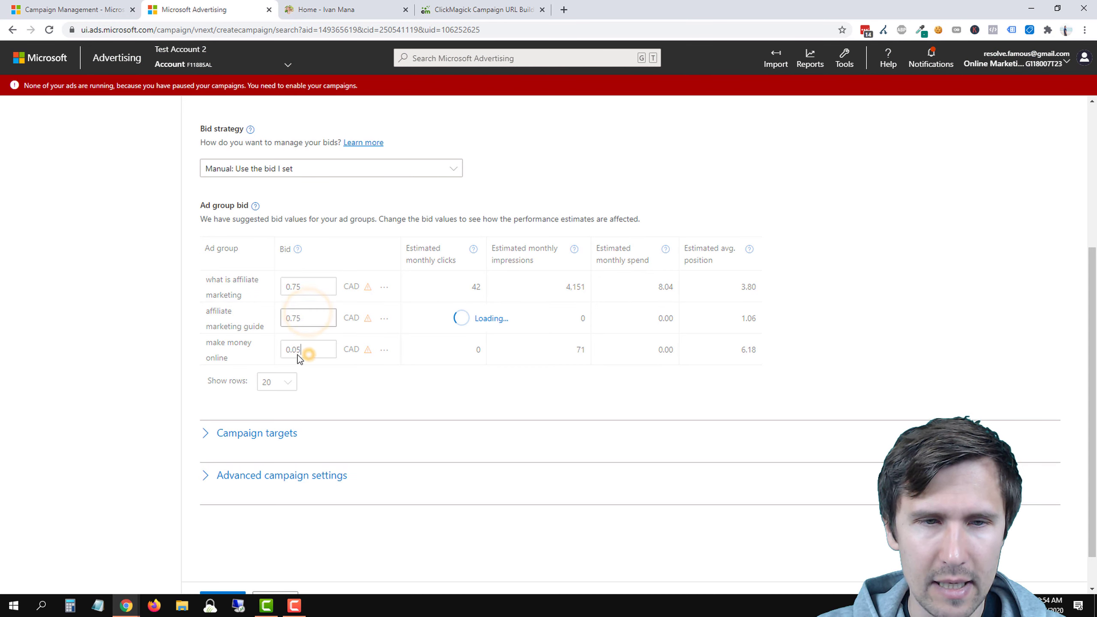
pyautogui.doubleClick(308, 354)
pyautogui.doubleClick(313, 351)
pyautogui.hotkey('ctrl', 'v')
pyautogui.click(141, 338)
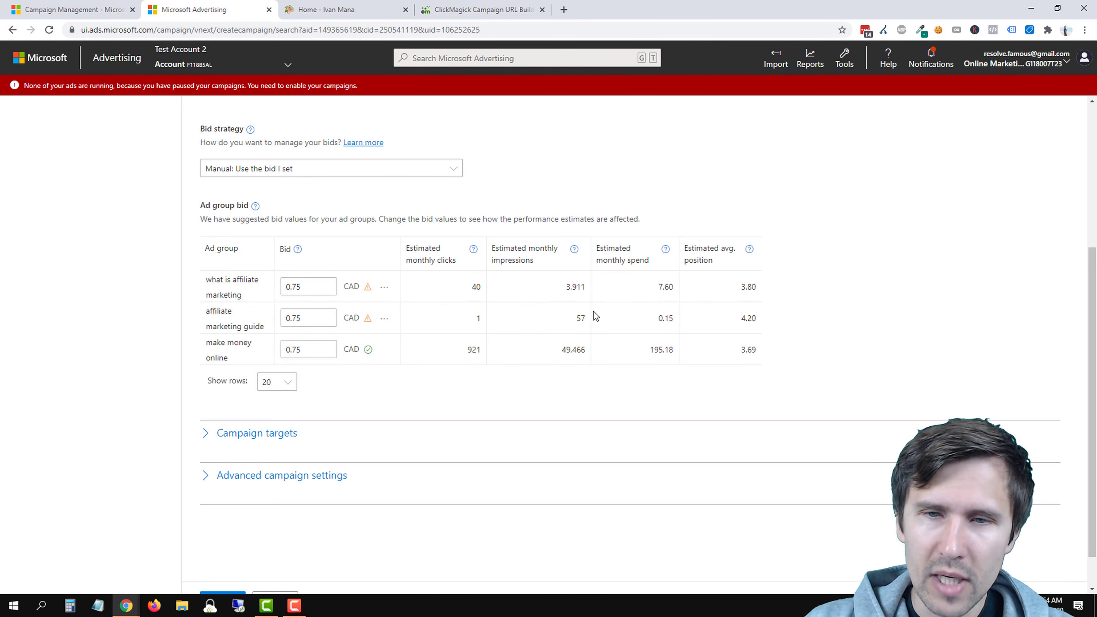
# Compare the estimated monthly clicks for the "make money online" and "affiliate marketing guide" ad groups.
pyautogui.doubleClick(470, 351)
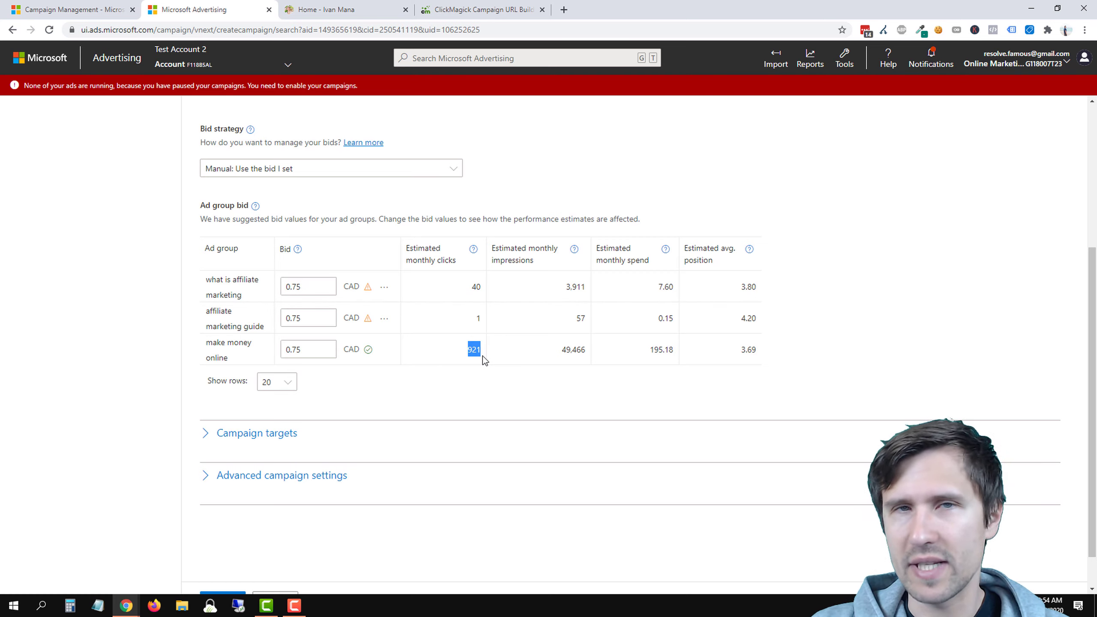
pyautogui.moveTo(230, 359); pyautogui.dragTo(207, 344)
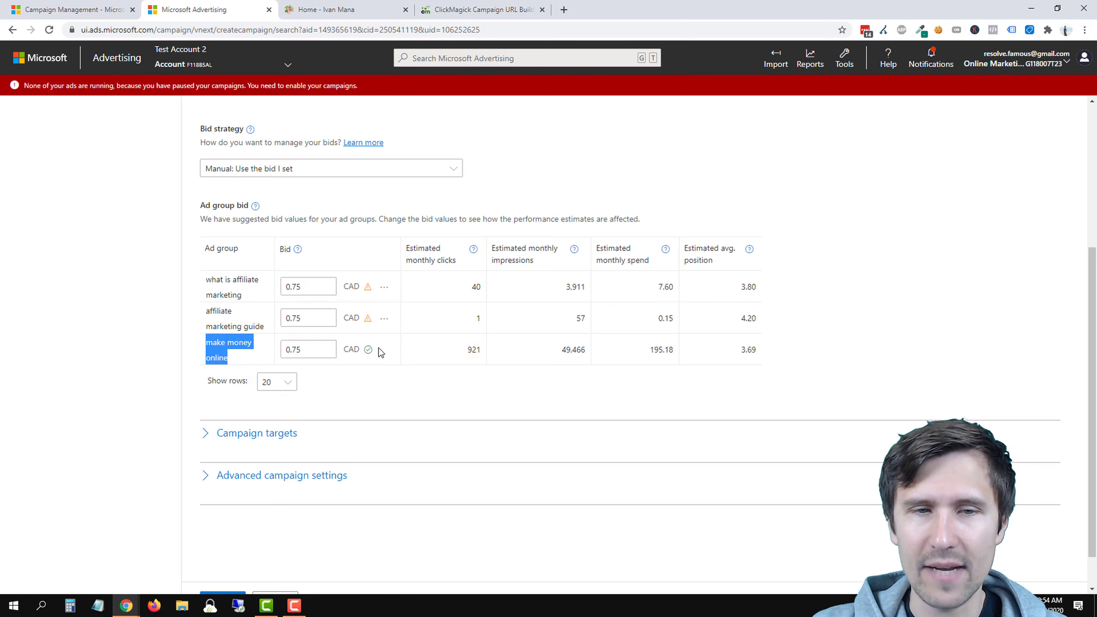
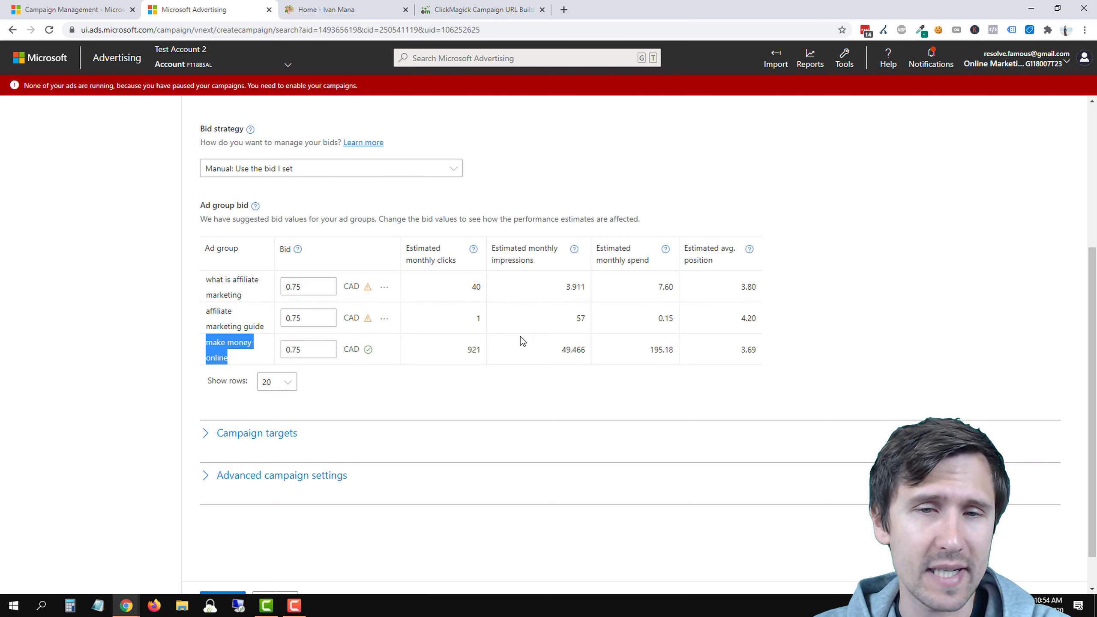
pyautogui.click(479, 320)
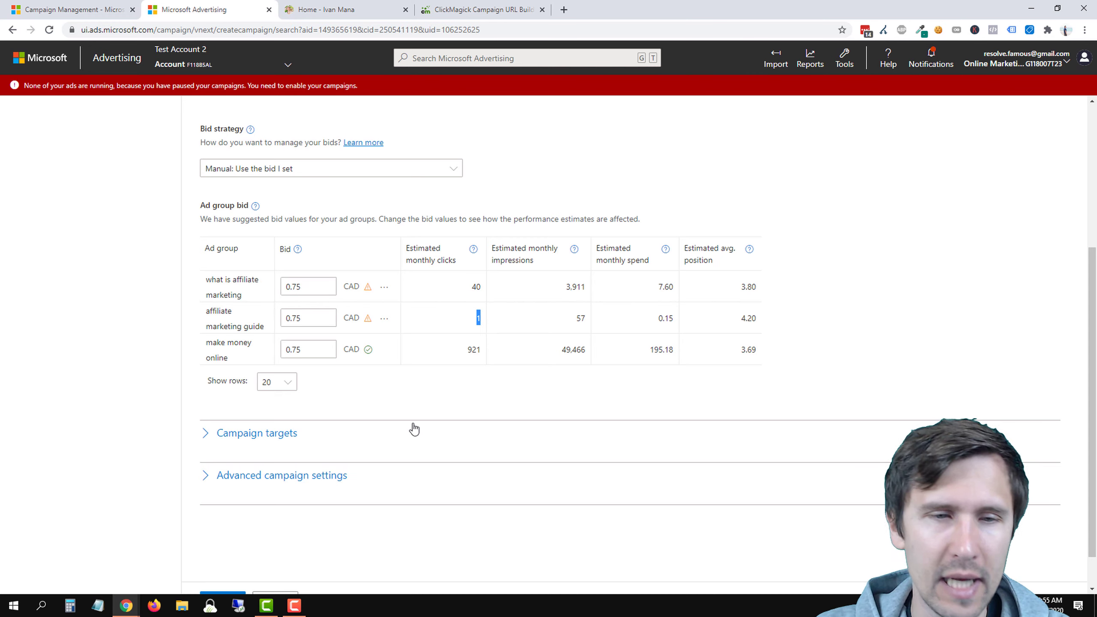
# Expand the campaign targets and open the target categories for editing.
pyautogui.click(242, 435)
pyautogui.scroll(-3, 531, 377)
pyautogui.scroll(-2, 530, 376)
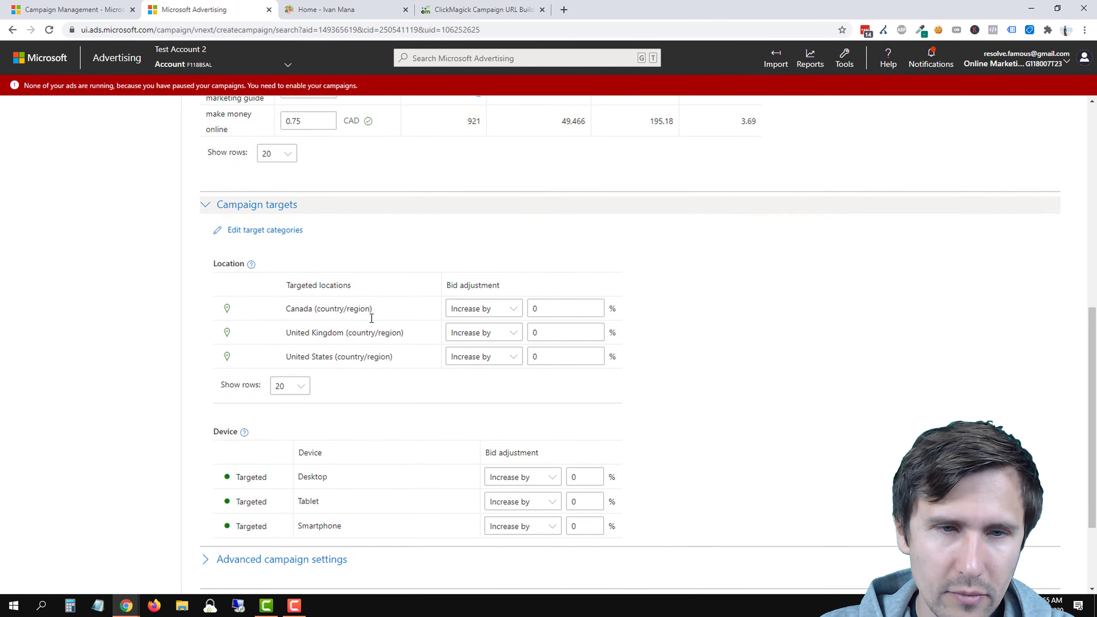
pyautogui.click(265, 231)
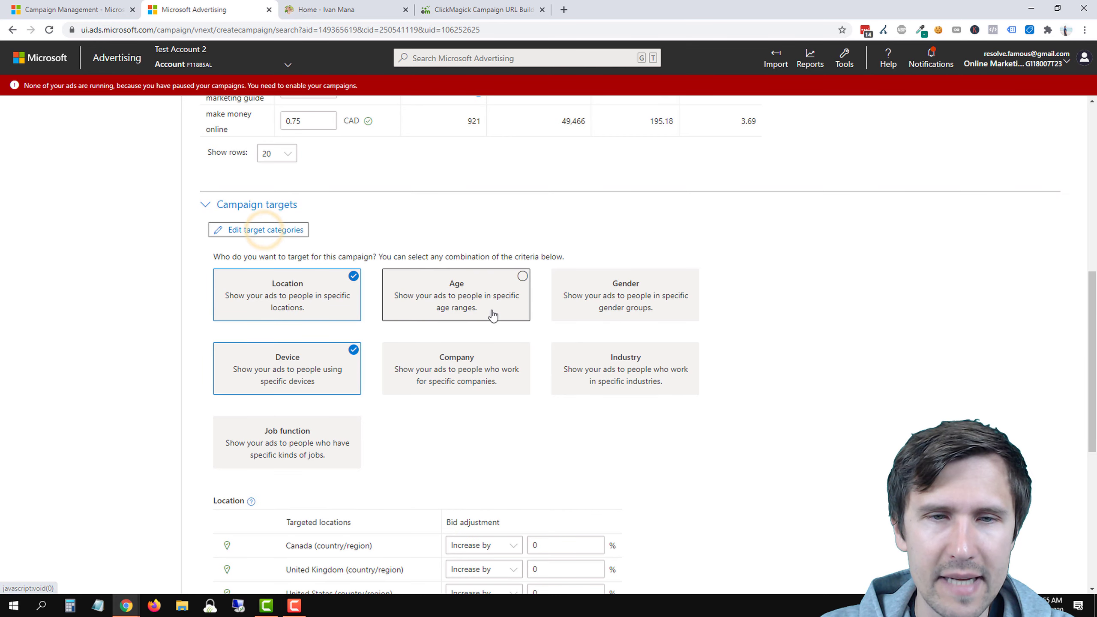
# Add Age, Gender, Industry, Company and Job function to the campaign's target categories.
pyautogui.click(462, 304)
pyautogui.click(620, 297)
pyautogui.click(594, 386)
pyautogui.click(457, 372)
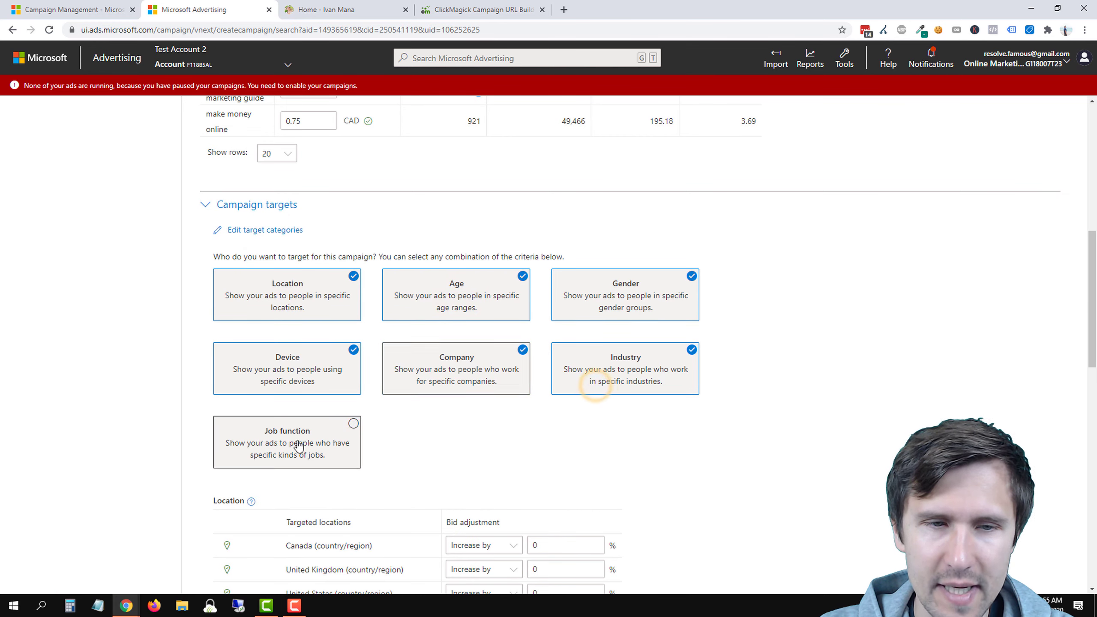
pyautogui.click(296, 444)
# Examine the bid adjustments for each target category and compare them with the ad group bids.
pyautogui.scroll(-13, 370, 365)
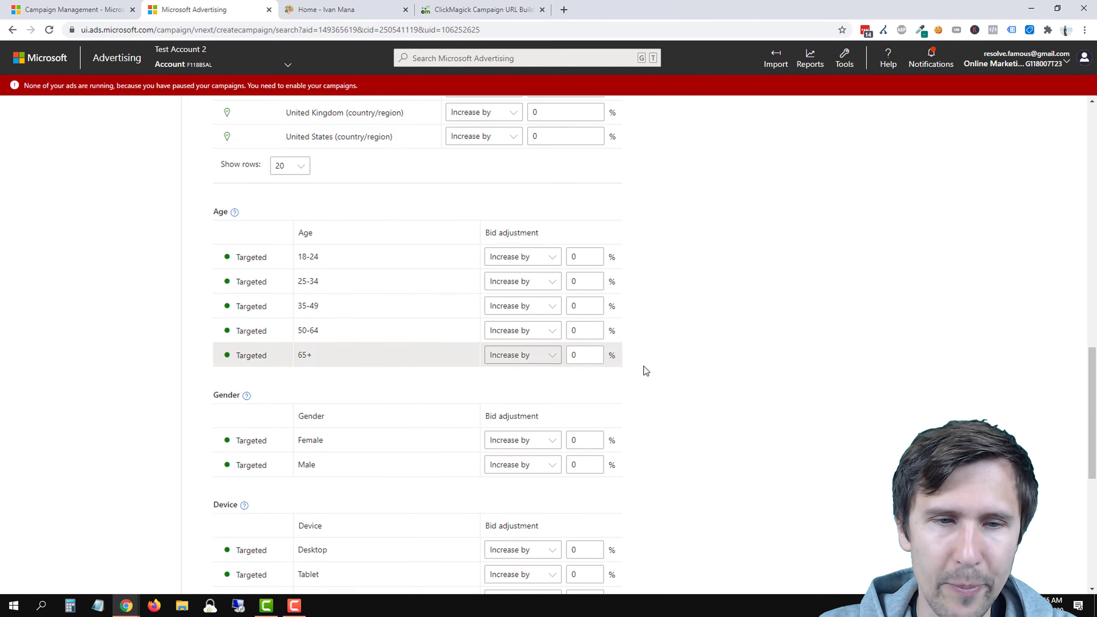
pyautogui.scroll(-4, 356, 451)
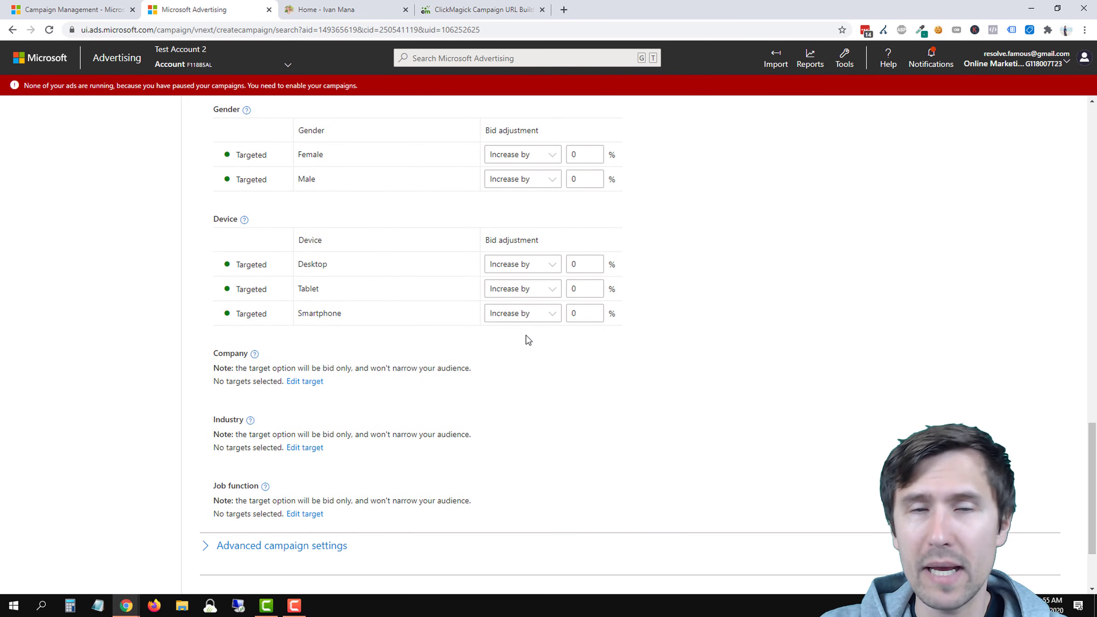
pyautogui.scroll(6, 503, 373)
pyautogui.scroll(4, 494, 376)
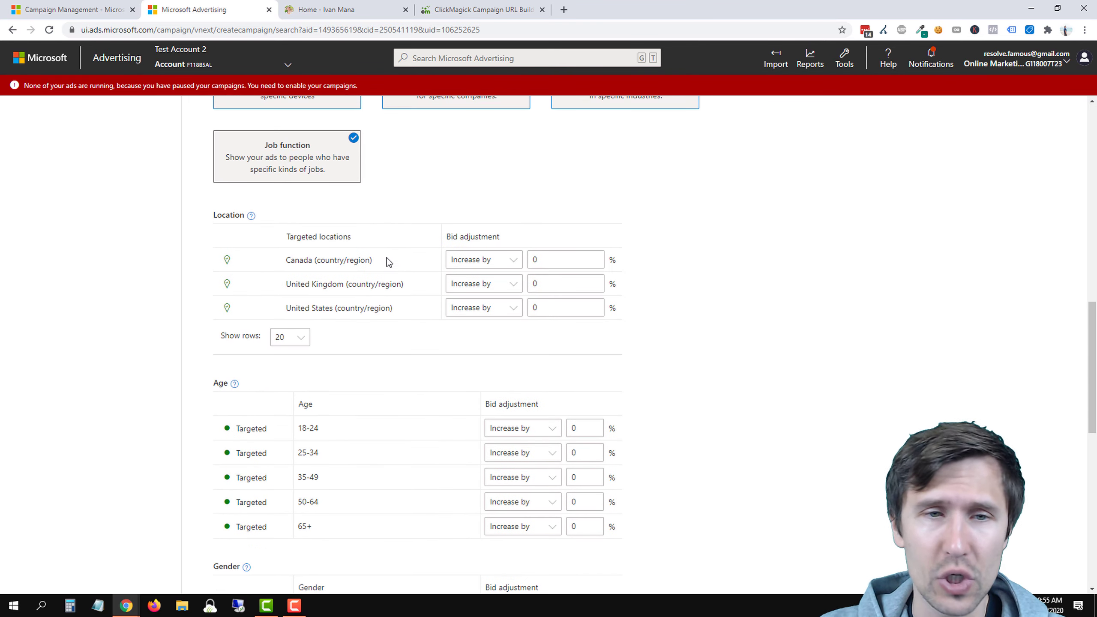
pyautogui.click(546, 259)
pyautogui.doubleClick(545, 259)
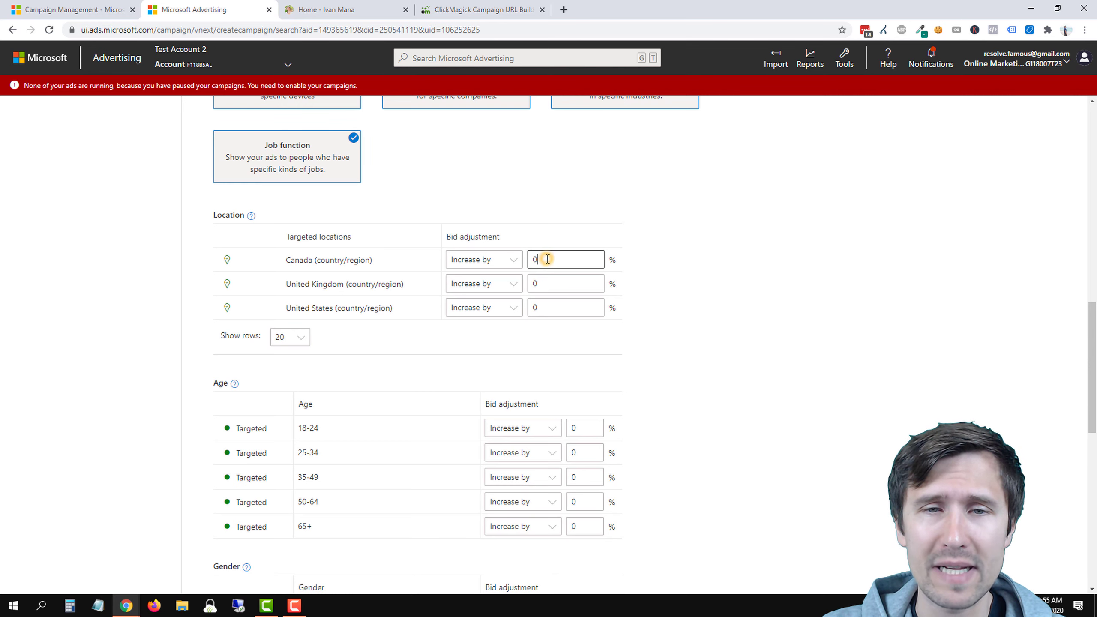
pyautogui.scroll(4, 494, 403)
pyautogui.scroll(5, 494, 403)
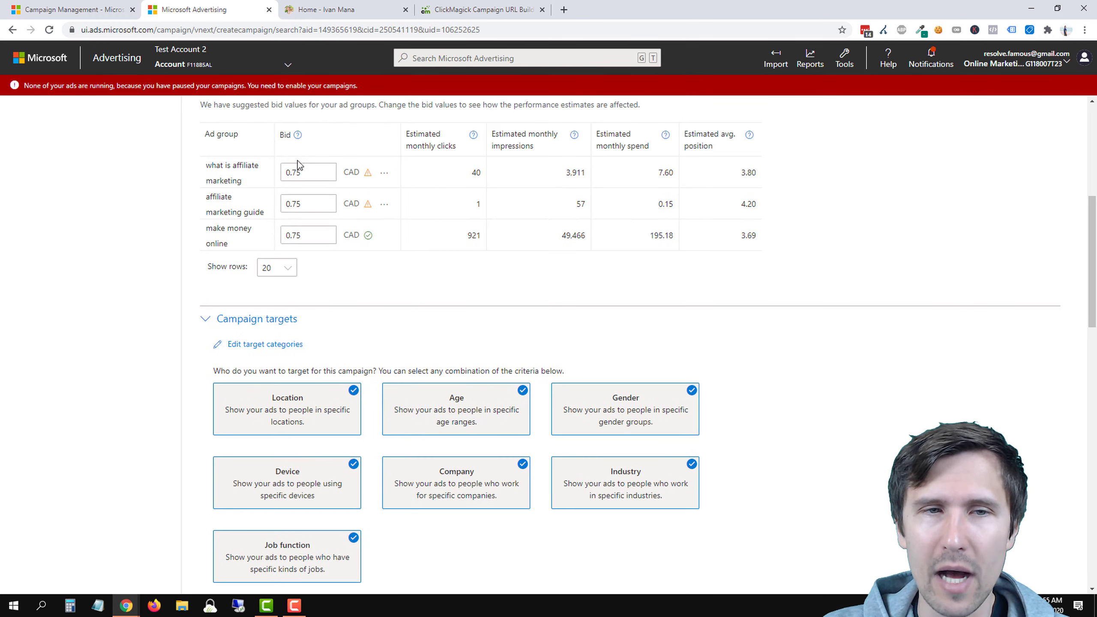
pyautogui.doubleClick(314, 170)
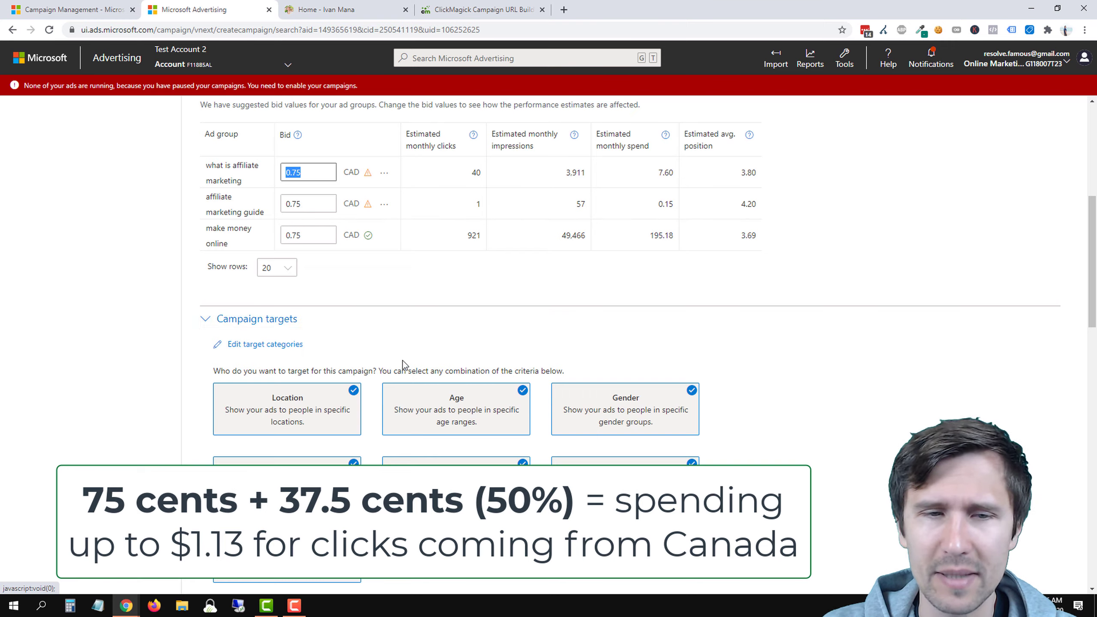
# Set the location bid adjustment for Canada to decrease by 10%.
pyautogui.scroll(-6, 403, 362)
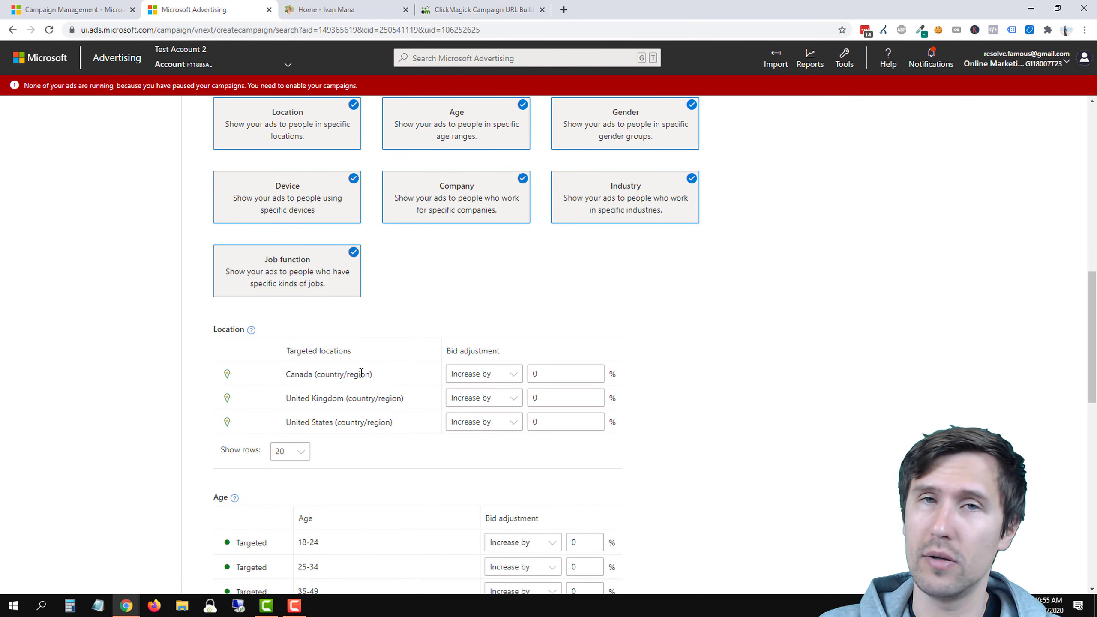
pyautogui.scroll(-3, 535, 371)
pyautogui.click(474, 259)
pyautogui.click(476, 287)
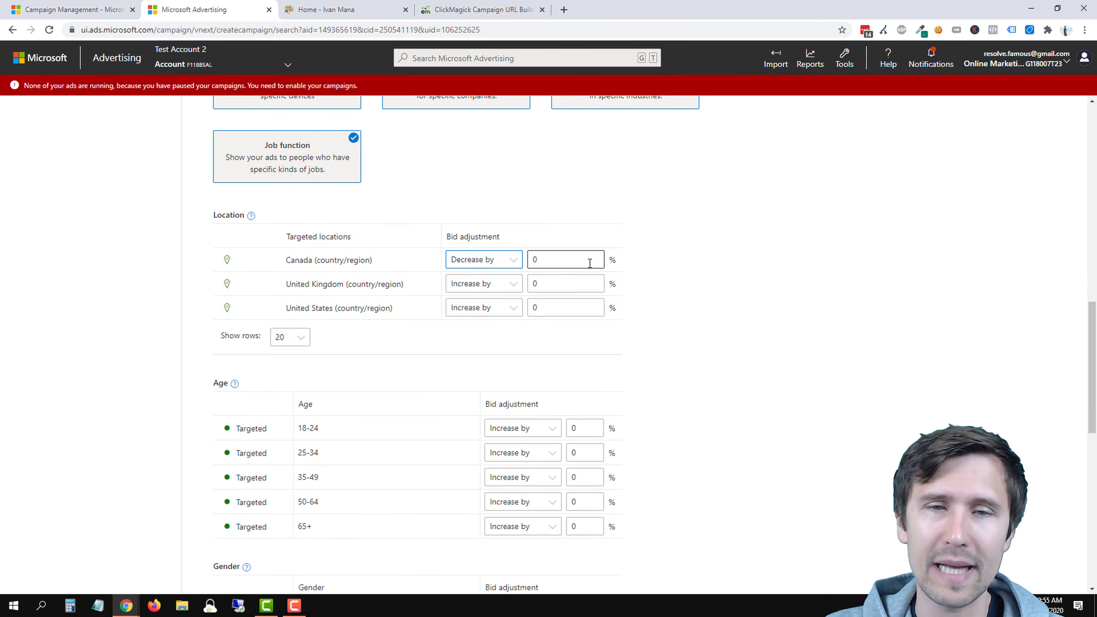
pyautogui.doubleClick(552, 259)
pyautogui.write('1')
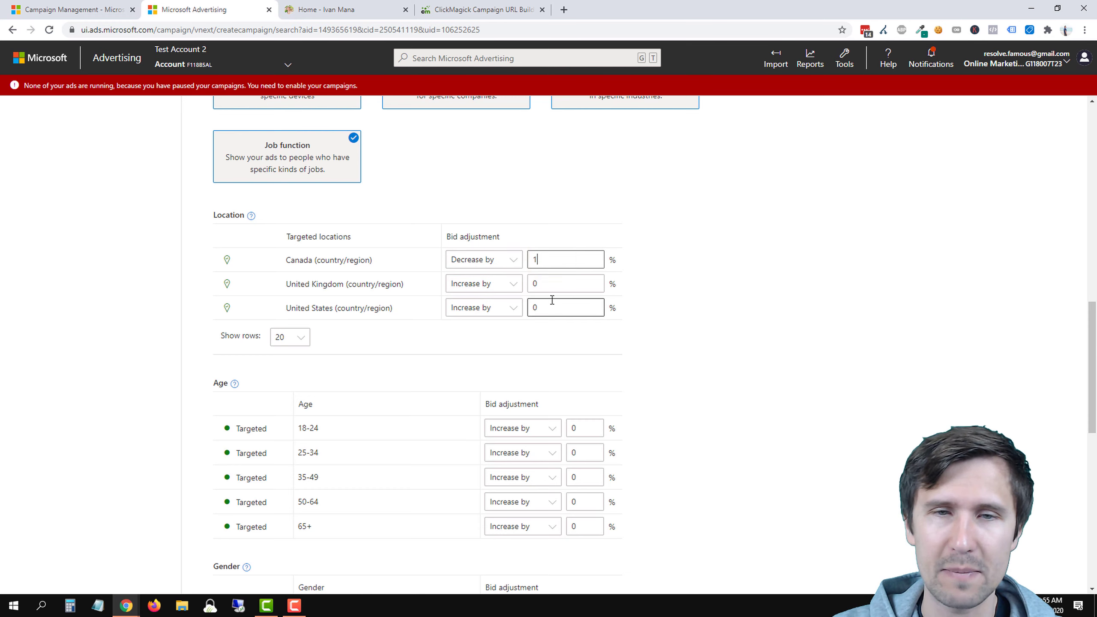
pyautogui.write('0')
# Review the ad group bids, and reset Canada's location bid adjustment to increase by 0%.
pyautogui.scroll(12, 711, 305)
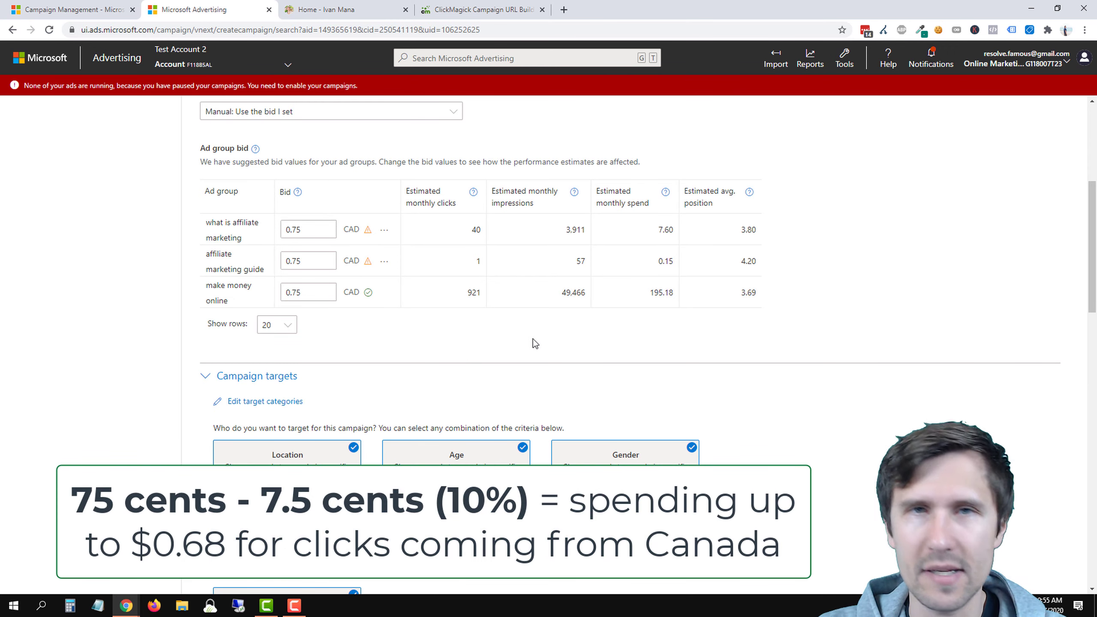
pyautogui.scroll(-10, 533, 339)
pyautogui.moveTo(557, 261)
pyautogui.mouseDown()
pyautogui.moveTo(511, 266)
pyautogui.moveTo(562, 245)
pyautogui.mouseUp()
pyautogui.click(479, 266)
pyautogui.click(468, 276)
pyautogui.write('0')
pyautogui.click(111, 333)
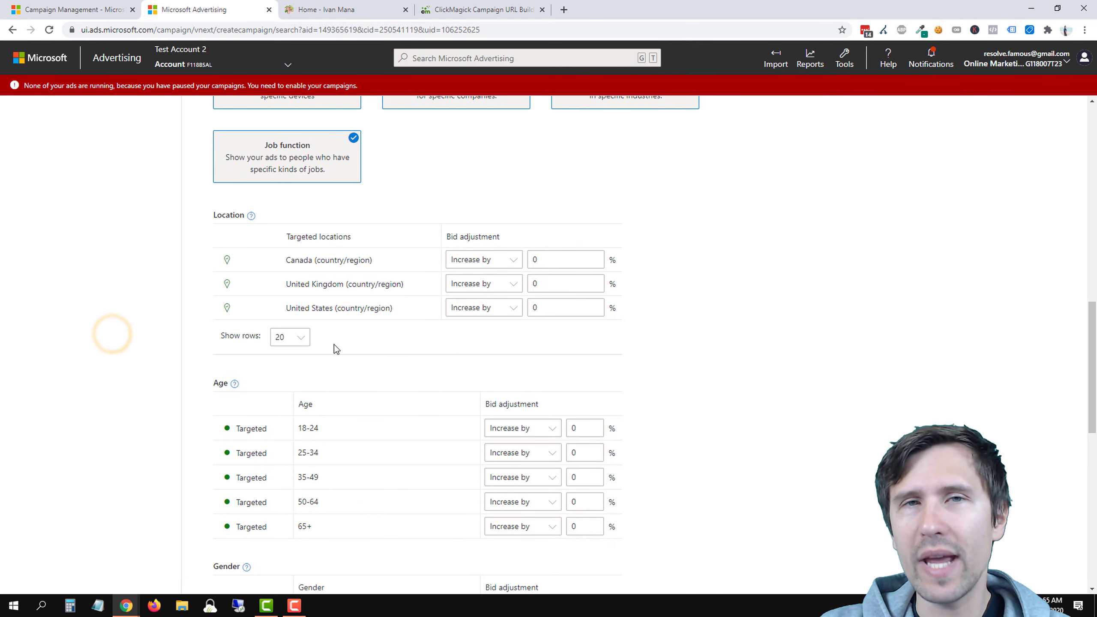
# Set the device bid adjustments for Tablet and Smartphone to decrease by 100% each.
pyautogui.scroll(-4, 400, 353)
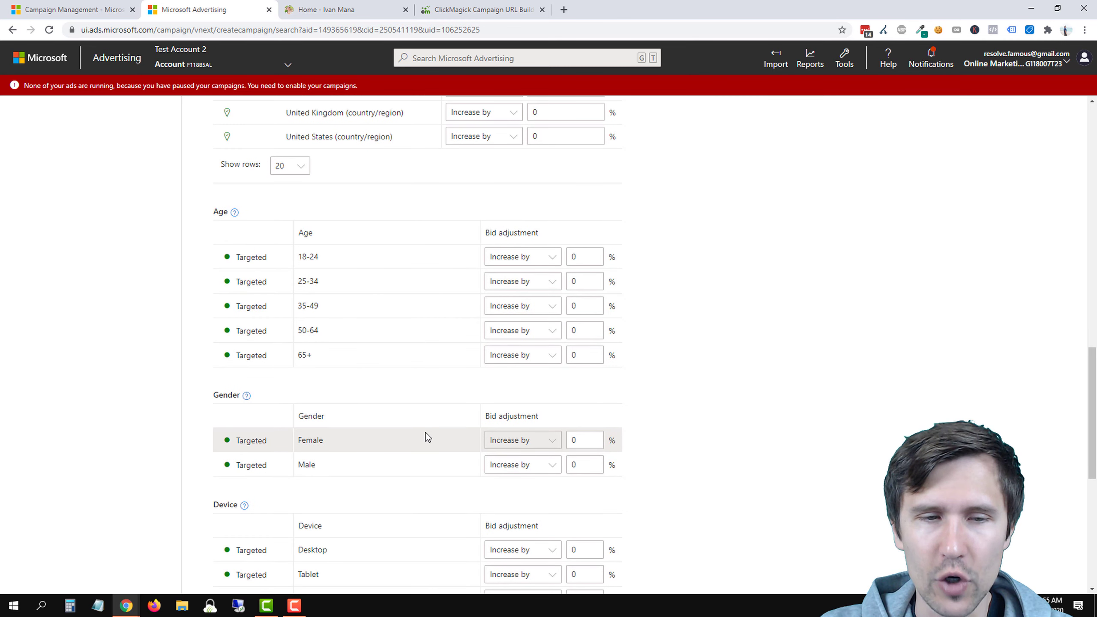
pyautogui.scroll(-3, 423, 427)
pyautogui.scroll(1, 363, 455)
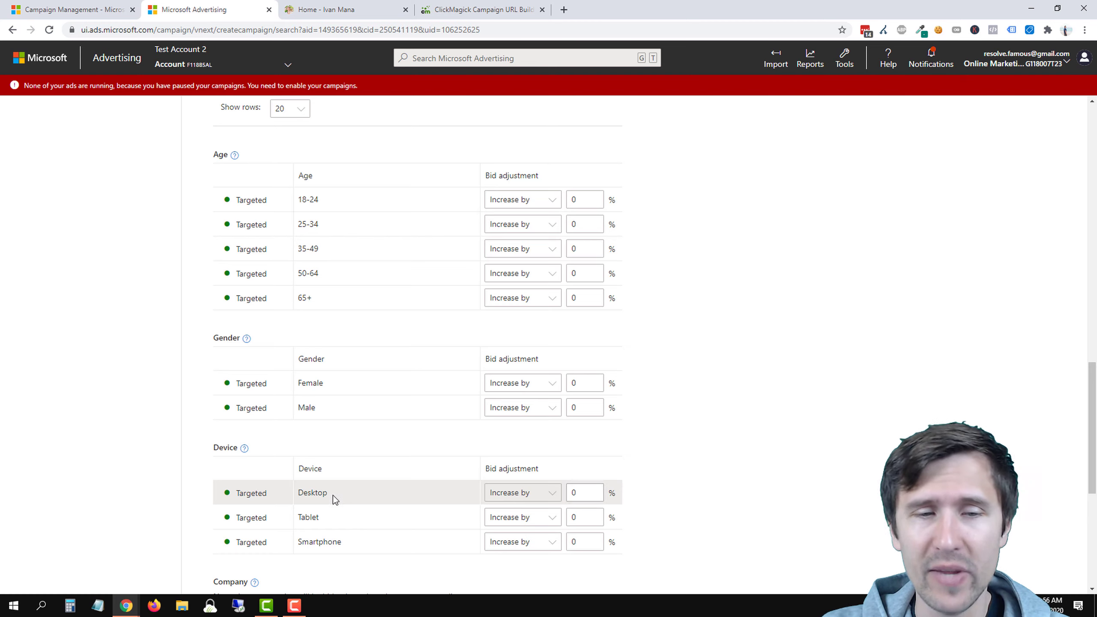
pyautogui.click(501, 521)
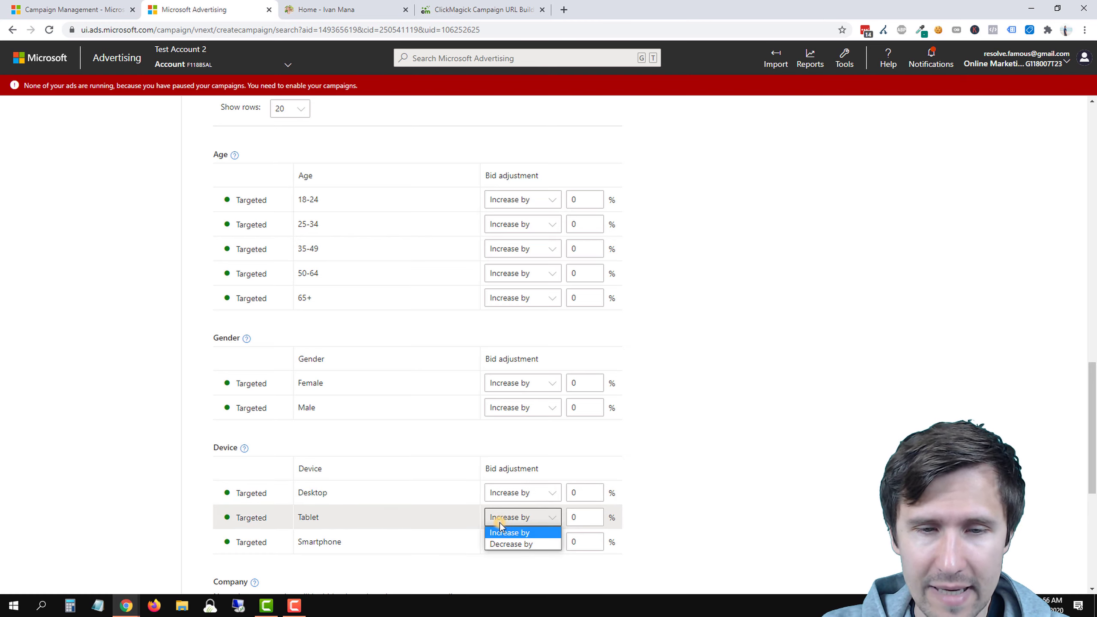
pyautogui.click(527, 542)
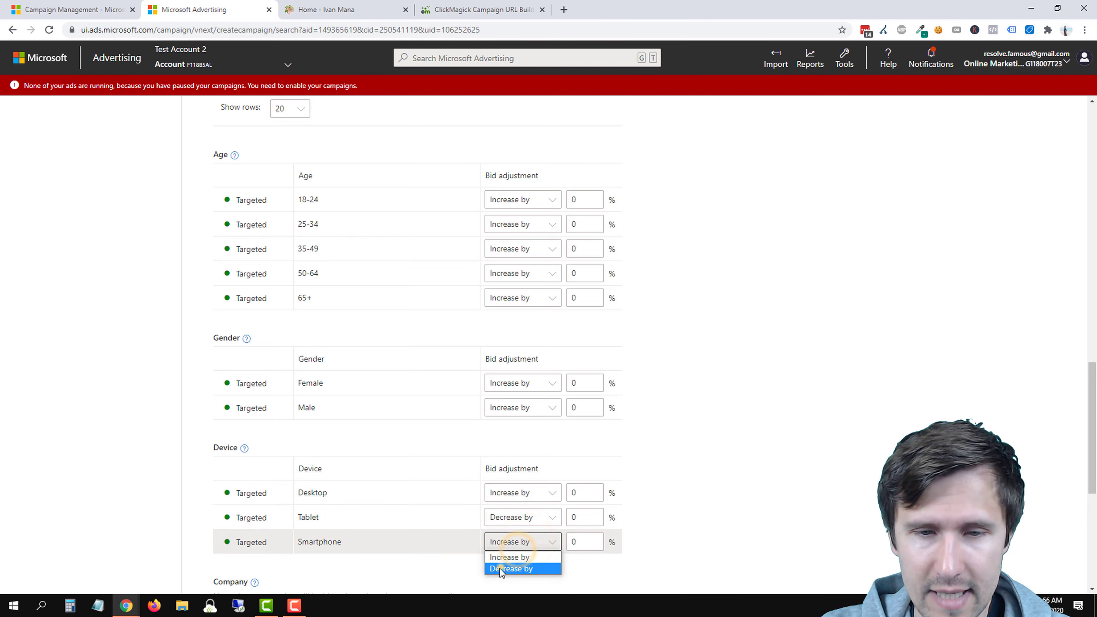
pyautogui.click(500, 568)
pyautogui.moveTo(587, 517); pyautogui.dragTo(569, 543)
pyautogui.write('100100')
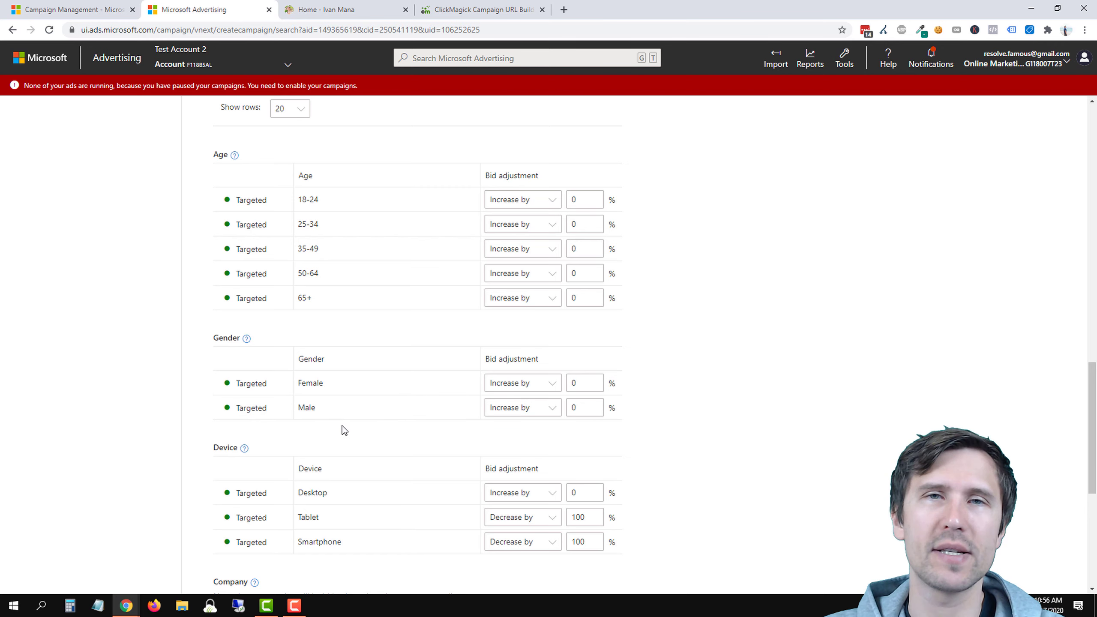
# Edit the company targets, search for "google" and target the company Google.
pyautogui.scroll(1, 359, 425)
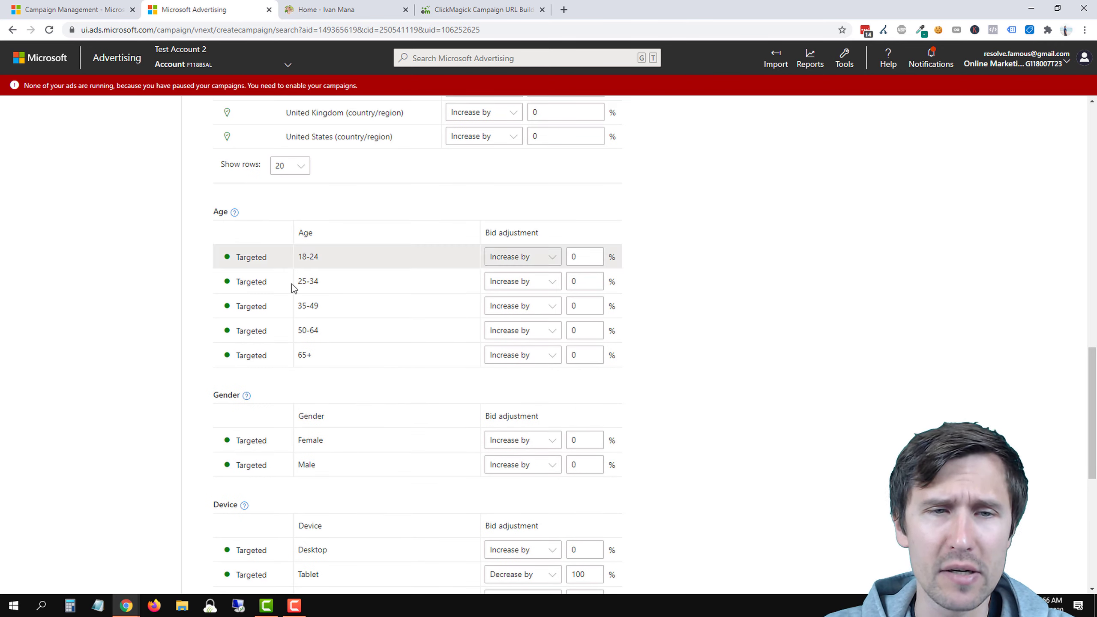
pyautogui.scroll(-8, 351, 338)
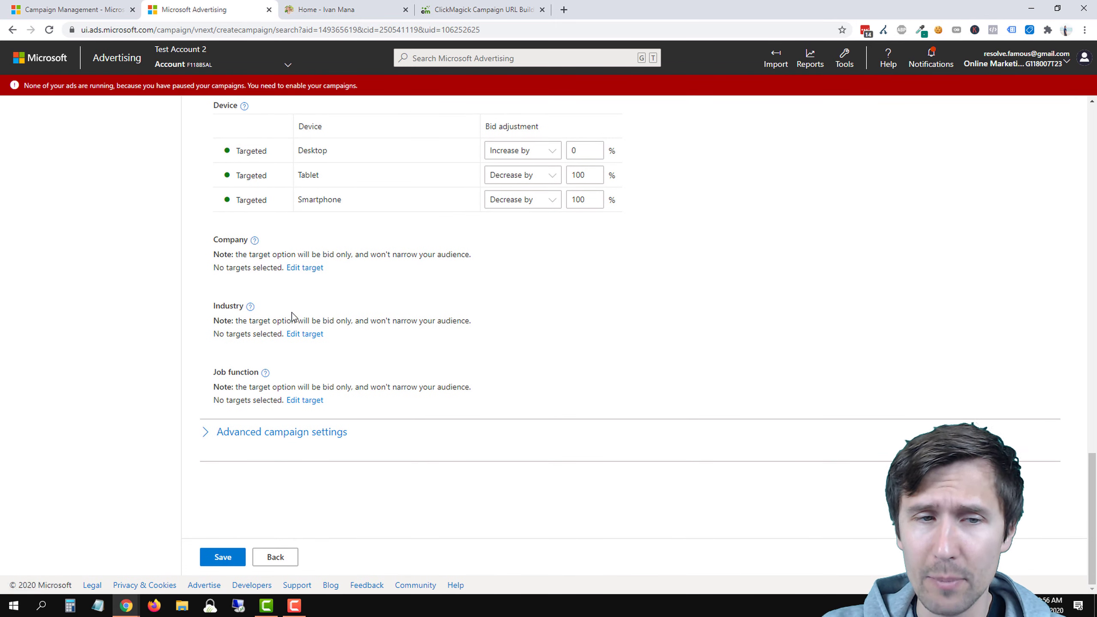
pyautogui.click(311, 268)
pyautogui.click(285, 299)
pyautogui.write('google')
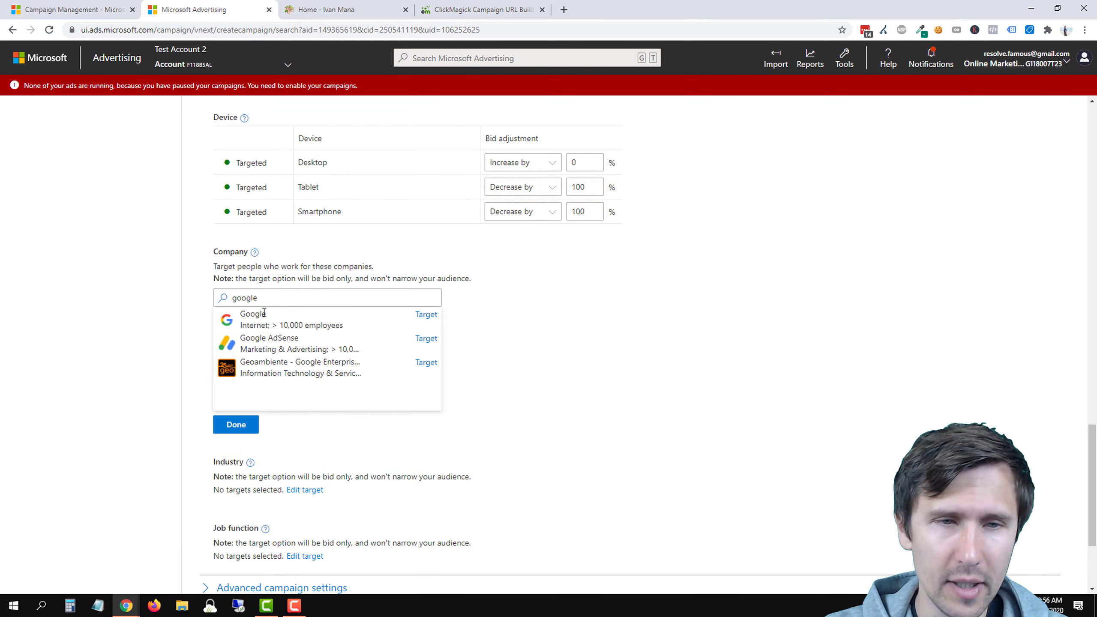
pyautogui.click(426, 315)
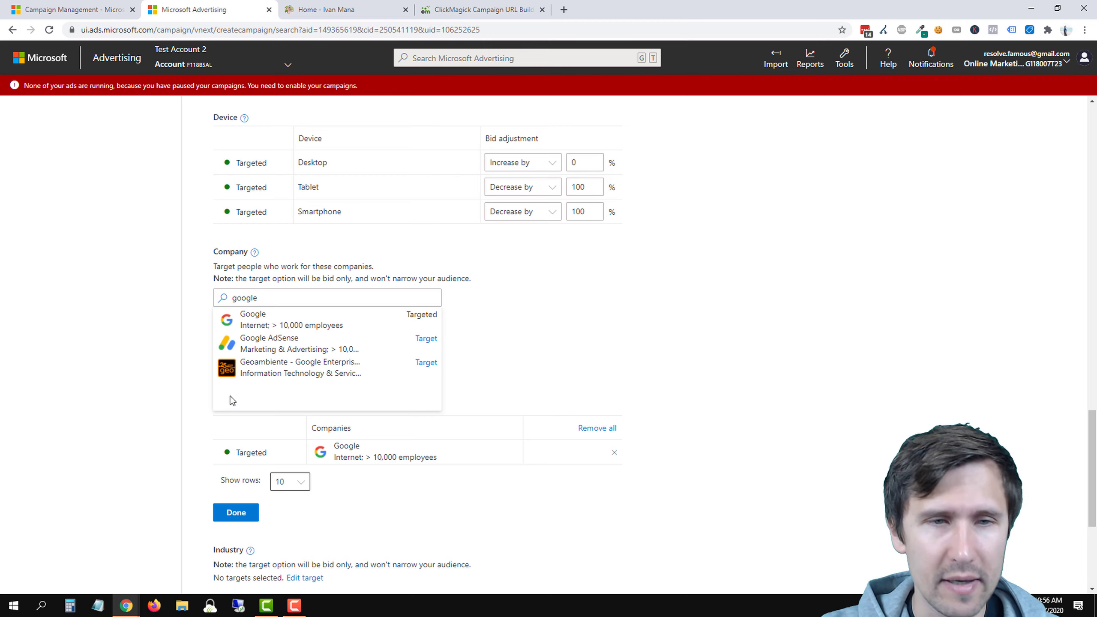
pyautogui.moveTo(238, 278); pyautogui.dragTo(490, 285)
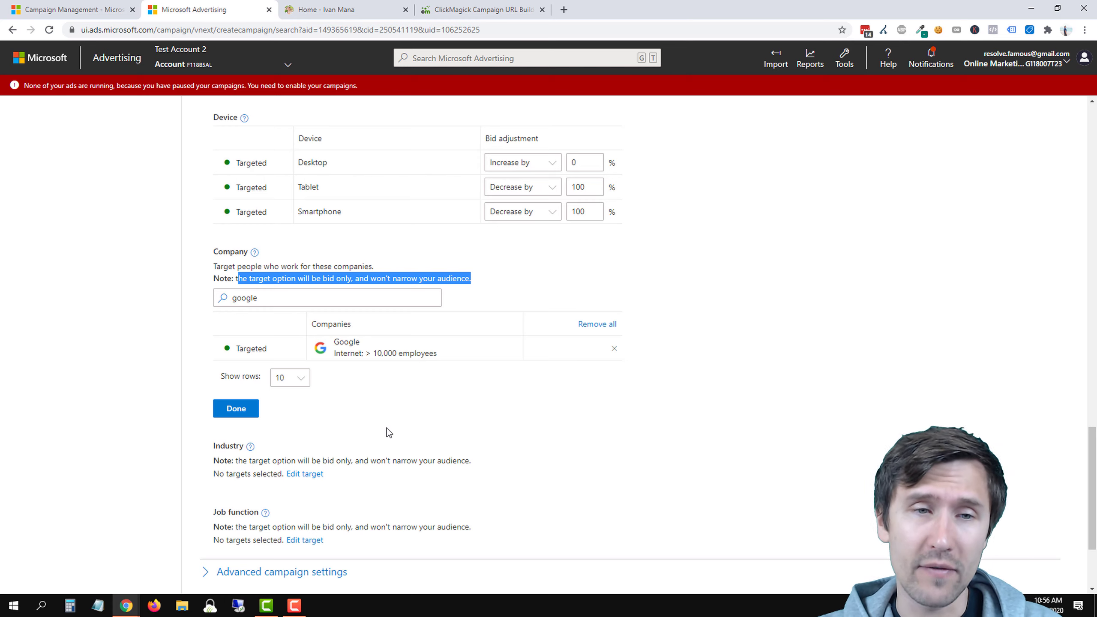
pyautogui.doubleClick(256, 303)
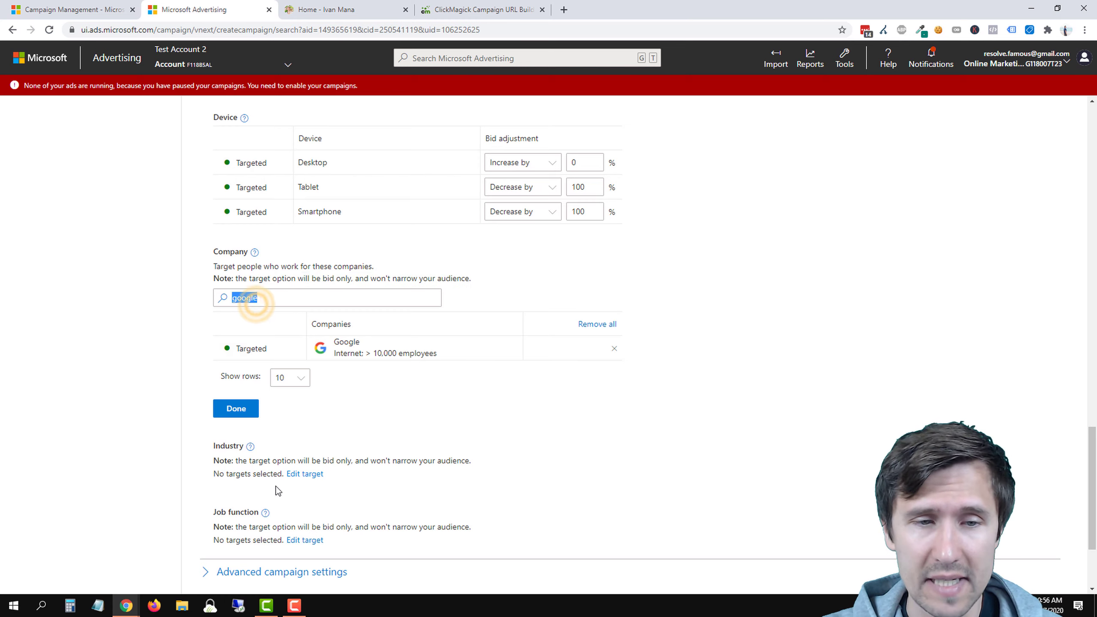
# Edit the job function targets and target Education.
pyautogui.scroll(-1, 278, 486)
pyautogui.click(315, 486)
pyautogui.scroll(-2, 331, 467)
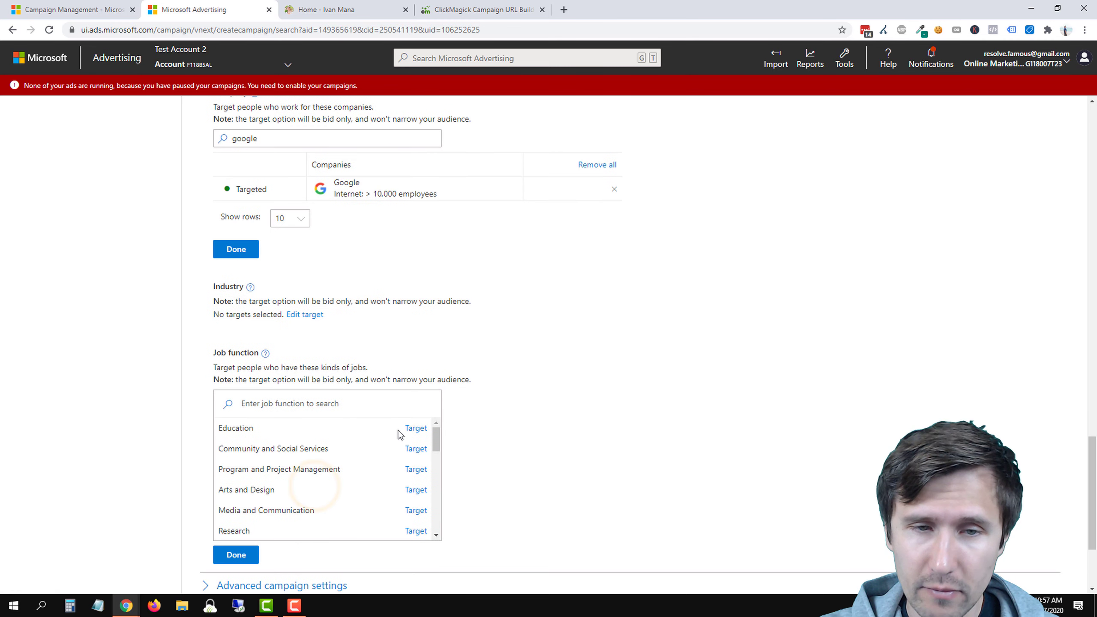
pyautogui.click(419, 427)
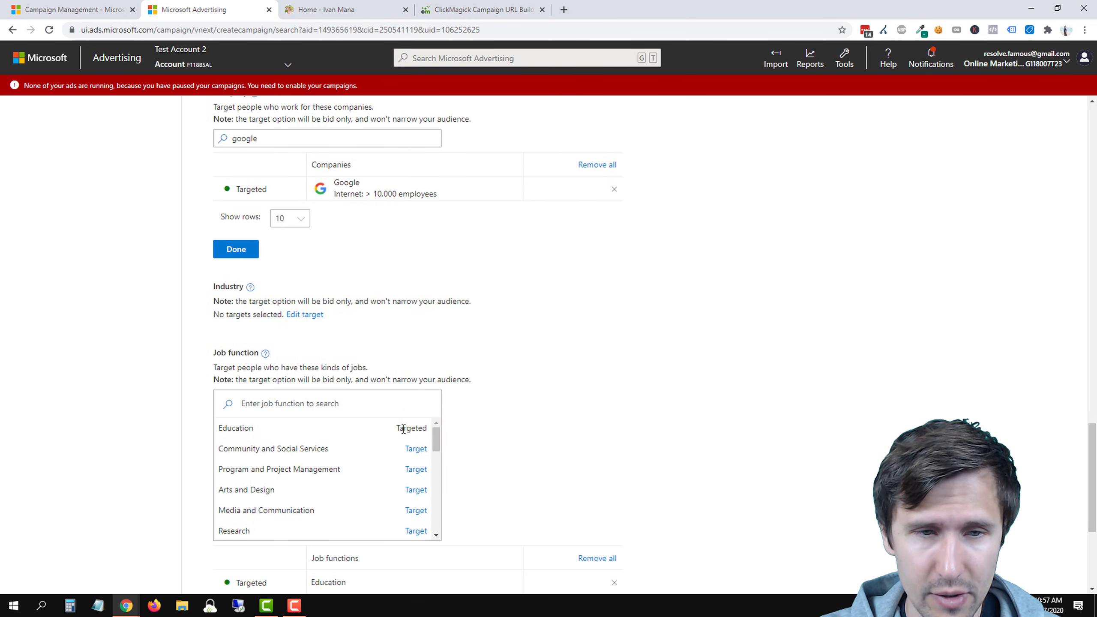
pyautogui.click(121, 423)
pyautogui.scroll(-3, 121, 423)
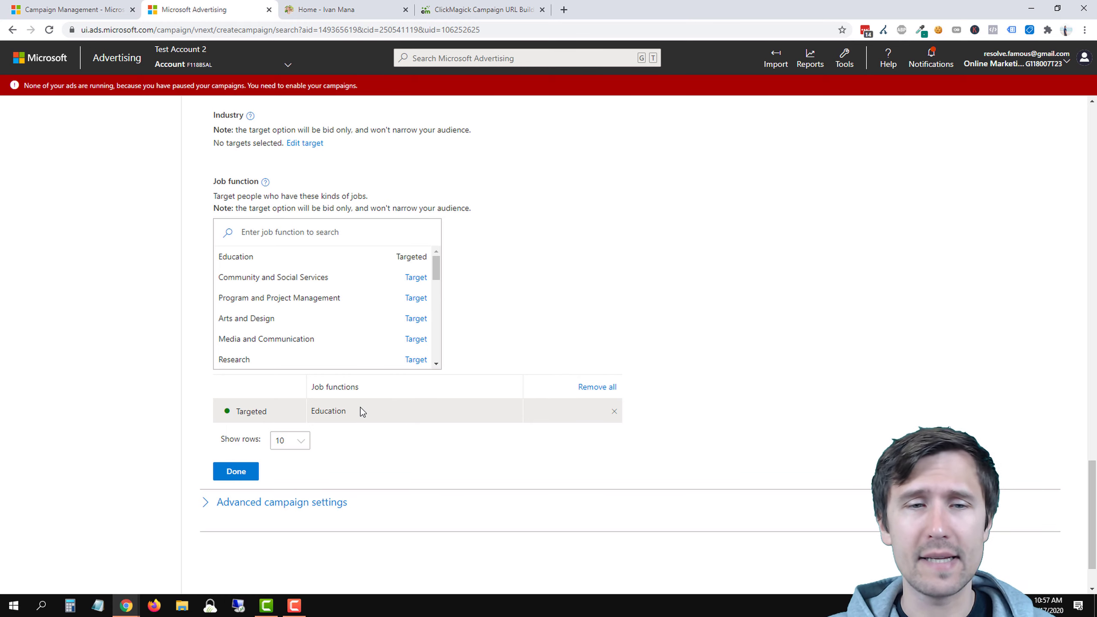
# Target the Aviation & Aerospace industry under Manufacturing and finish editing the industry targets.
pyautogui.scroll(3, 291, 371)
pyautogui.click(304, 314)
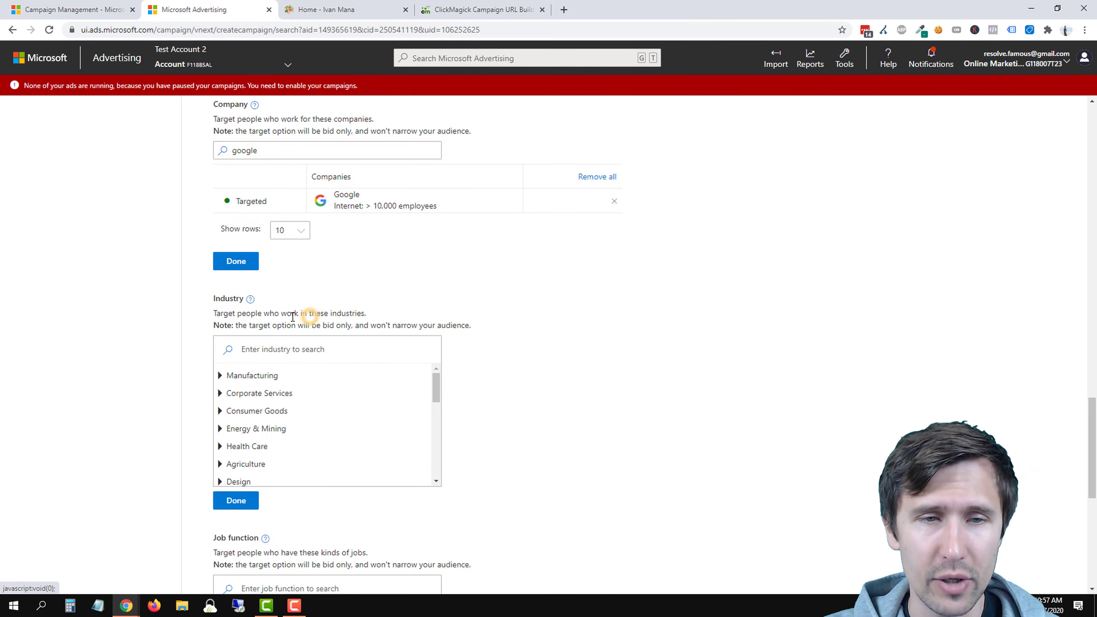
pyautogui.click(253, 371)
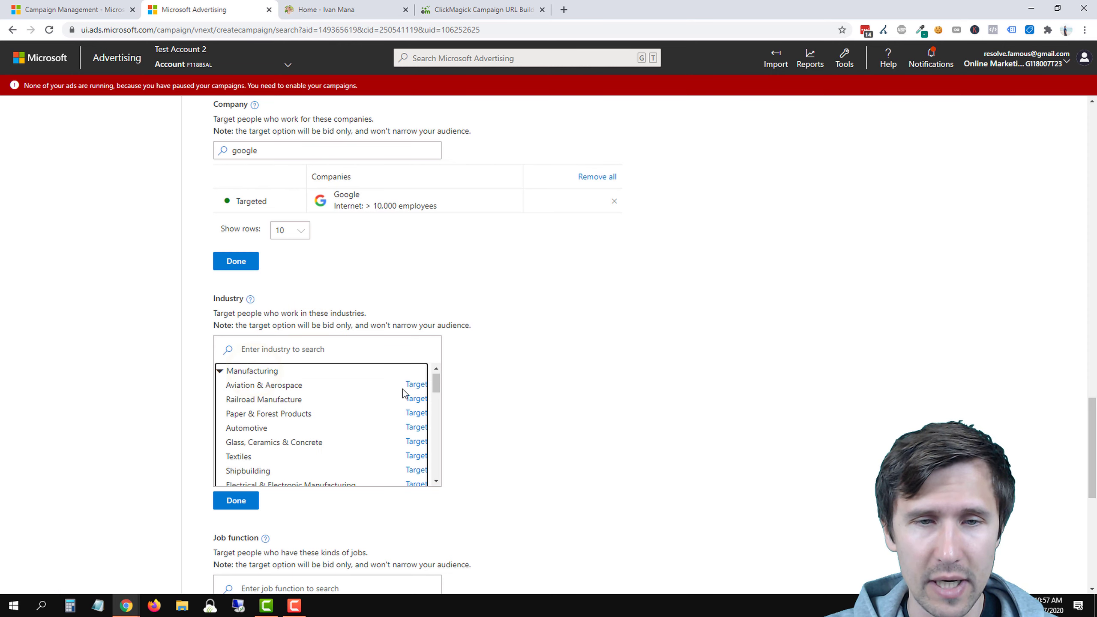
pyautogui.click(416, 384)
pyautogui.scroll(-3, 387, 506)
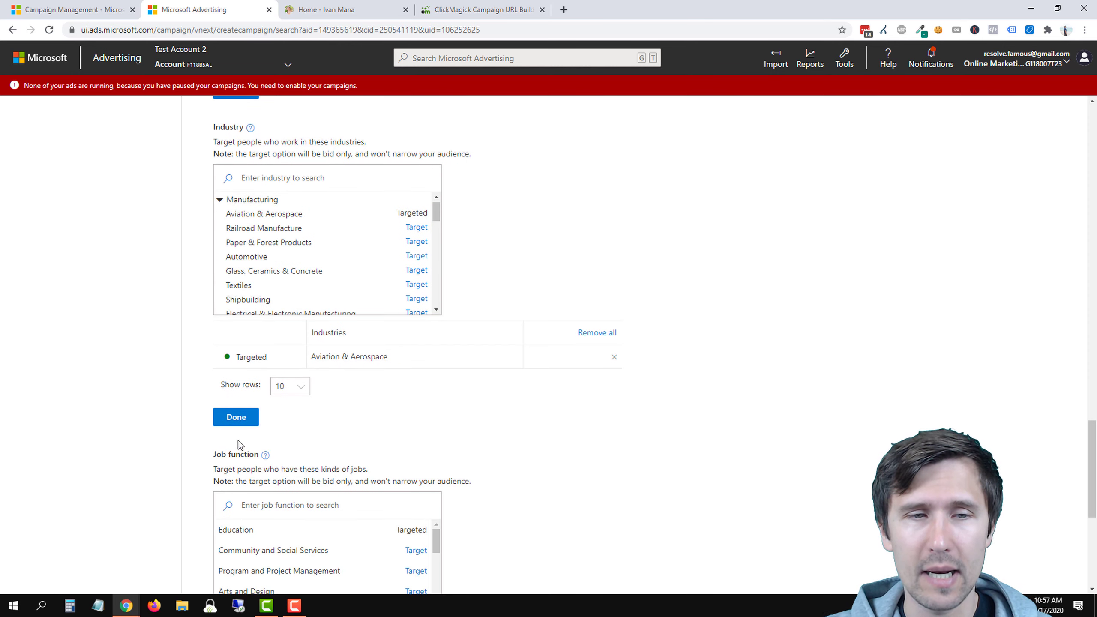
pyautogui.click(240, 416)
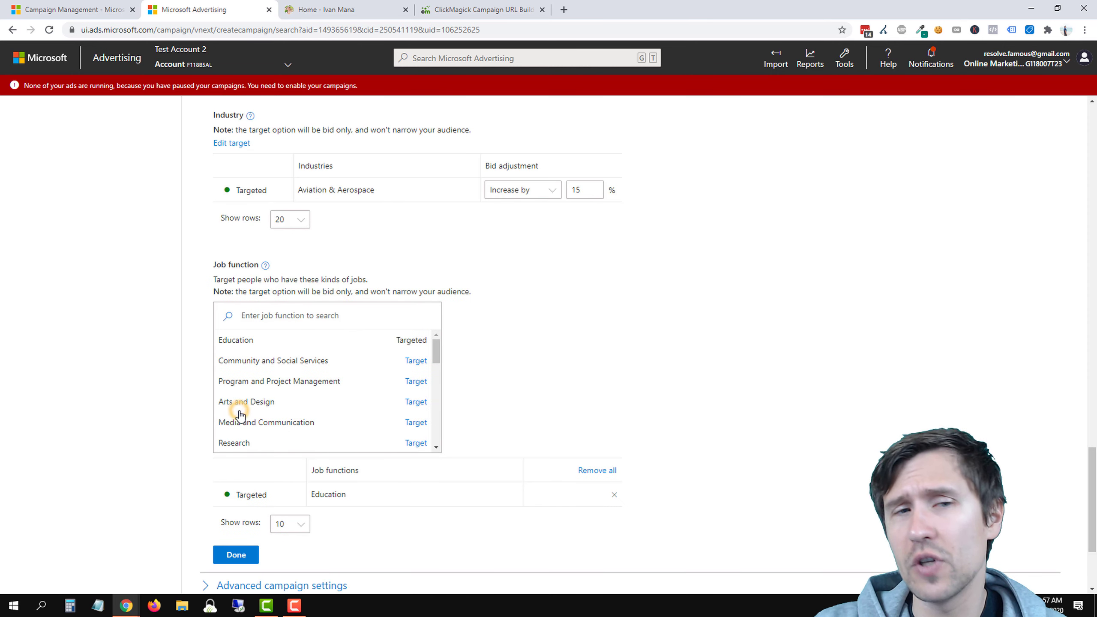
# Finish editing the job function and company targets.
pyautogui.click(241, 557)
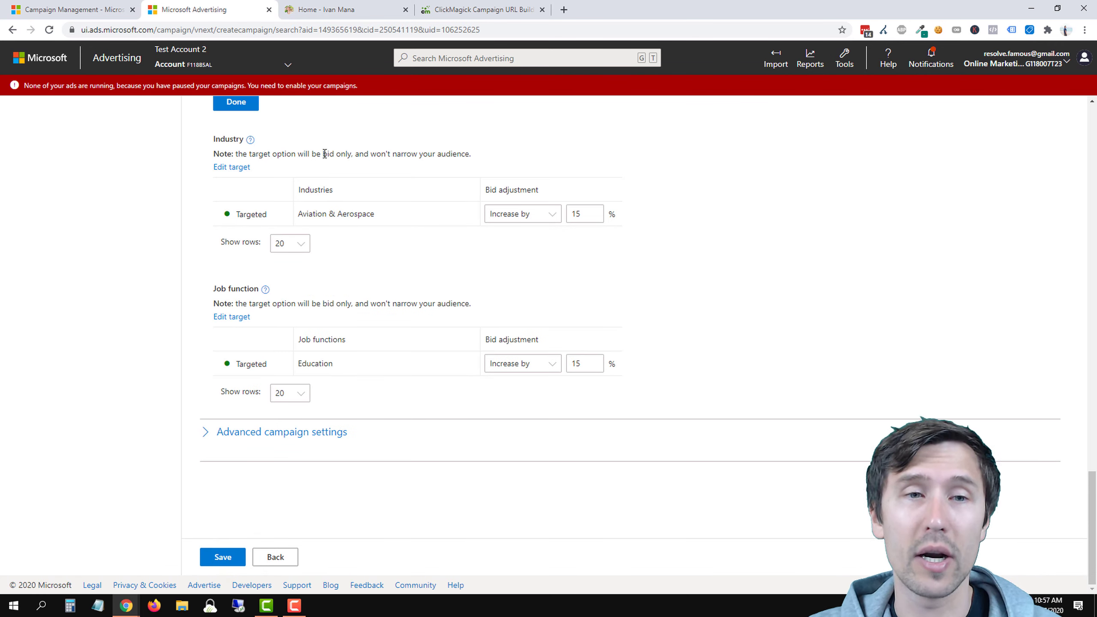
pyautogui.scroll(3, 325, 154)
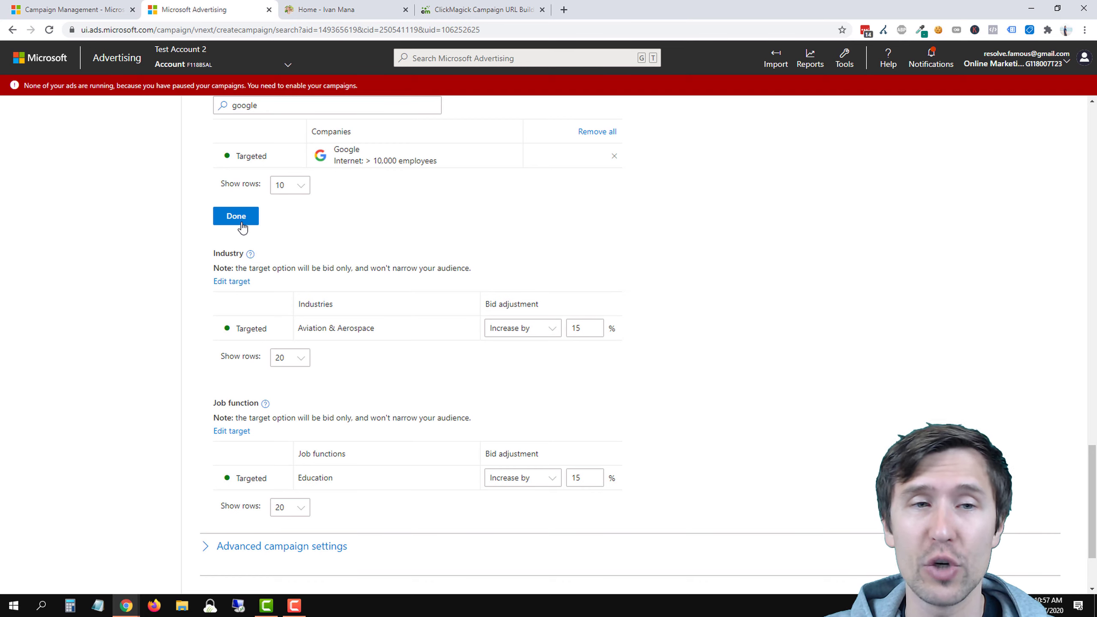
pyautogui.click(242, 216)
# Expand the advanced campaign settings, review the ad schedule and open the Audience ads options.
pyautogui.scroll(7, 432, 380)
pyautogui.scroll(-8, 461, 382)
pyautogui.click(286, 433)
pyautogui.scroll(-5, 392, 436)
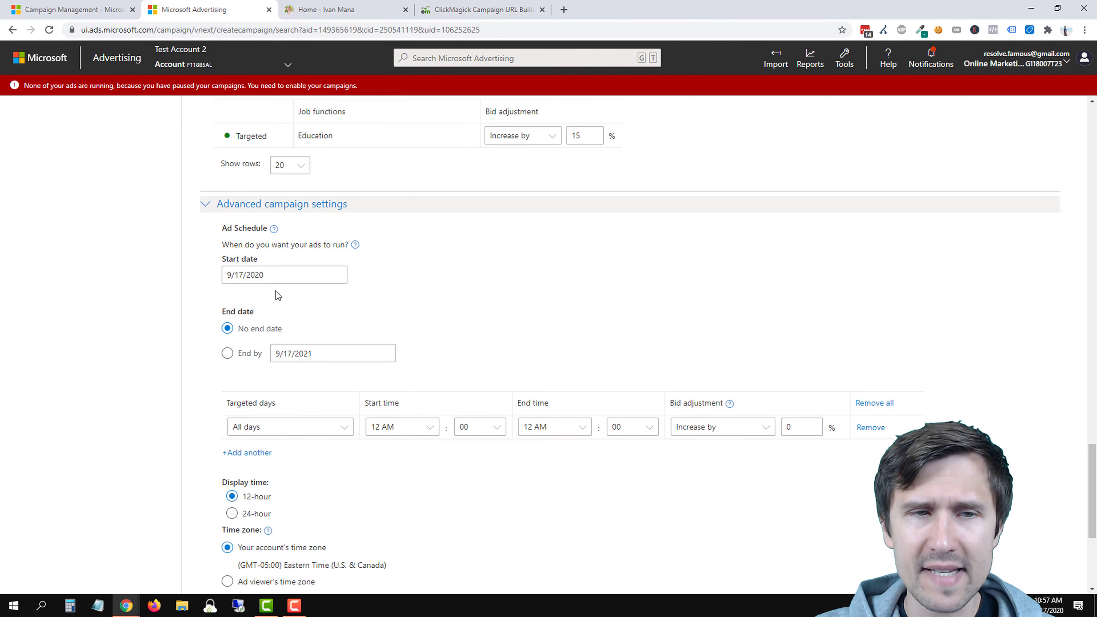
pyautogui.scroll(-4, 359, 369)
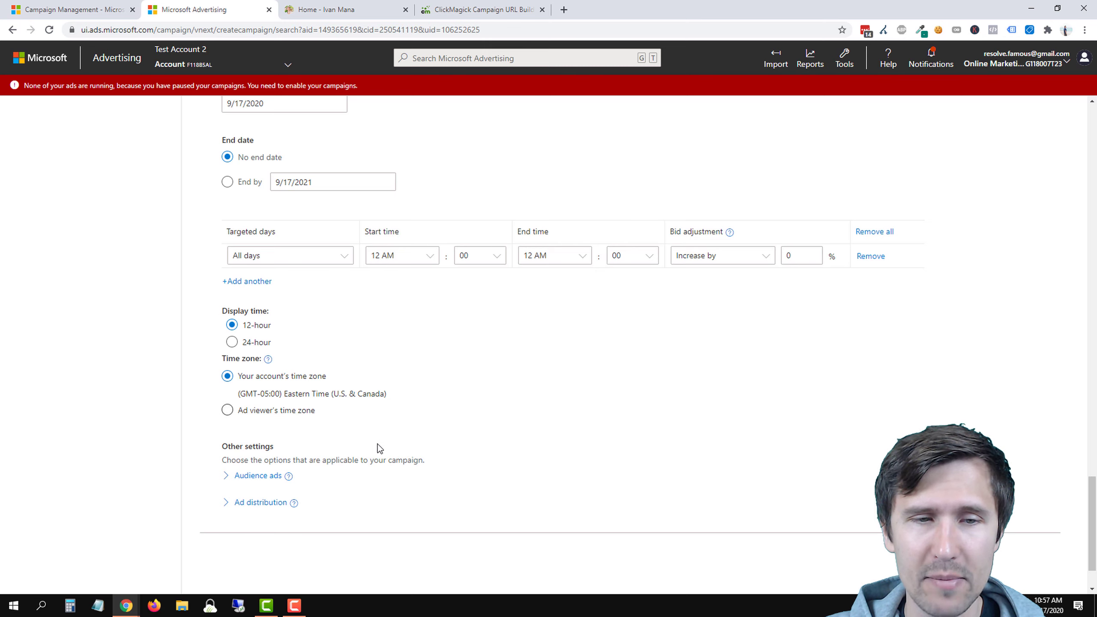
pyautogui.click(251, 475)
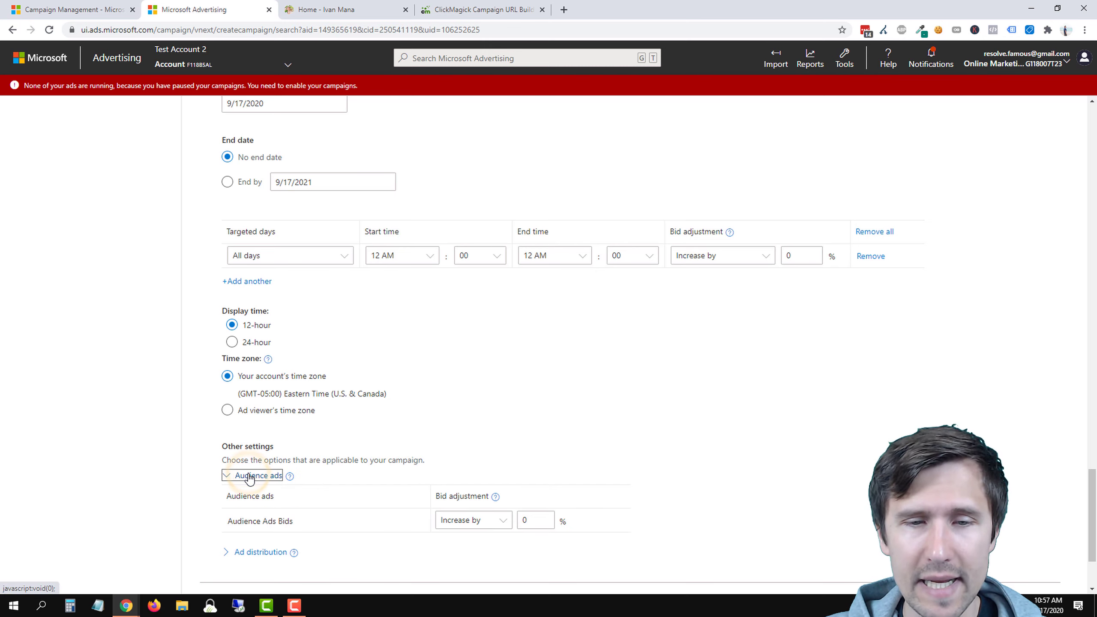
# Collapse the Audience ads options, review the ad distribution choices and select all search networks.
pyautogui.click(251, 475)
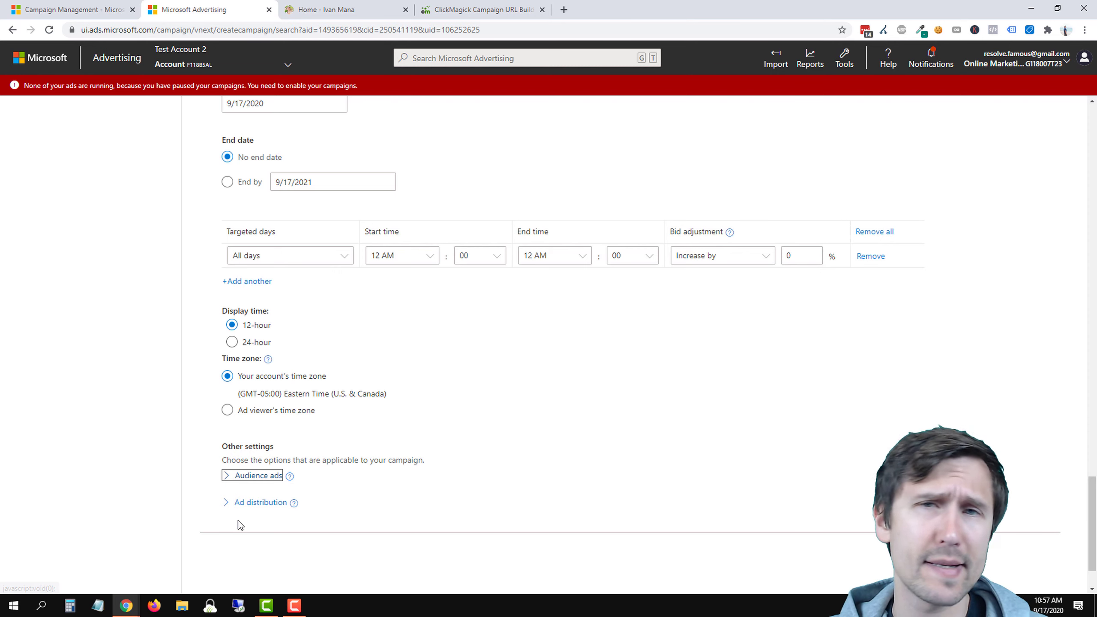
pyautogui.click(276, 502)
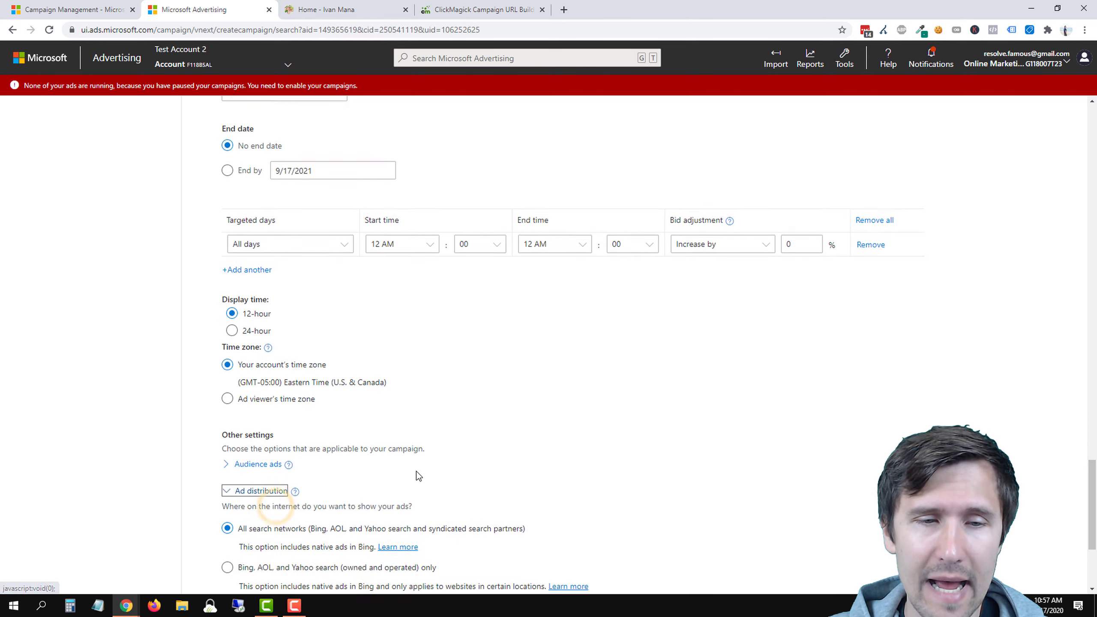
pyautogui.scroll(-4, 412, 449)
pyautogui.moveTo(257, 368); pyautogui.dragTo(486, 373)
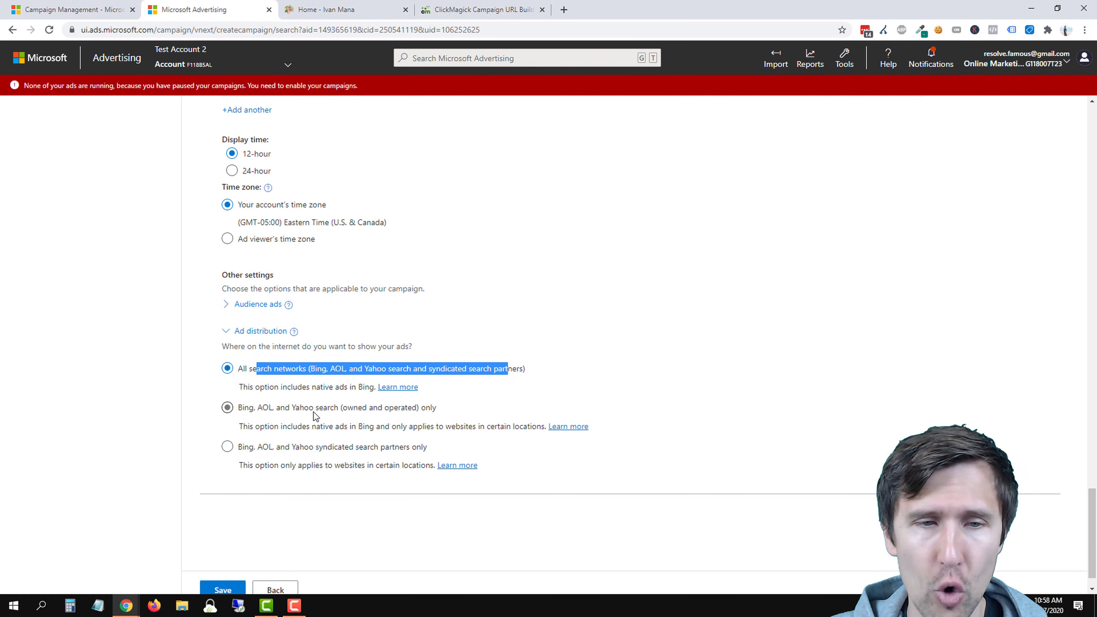
pyautogui.click(298, 409)
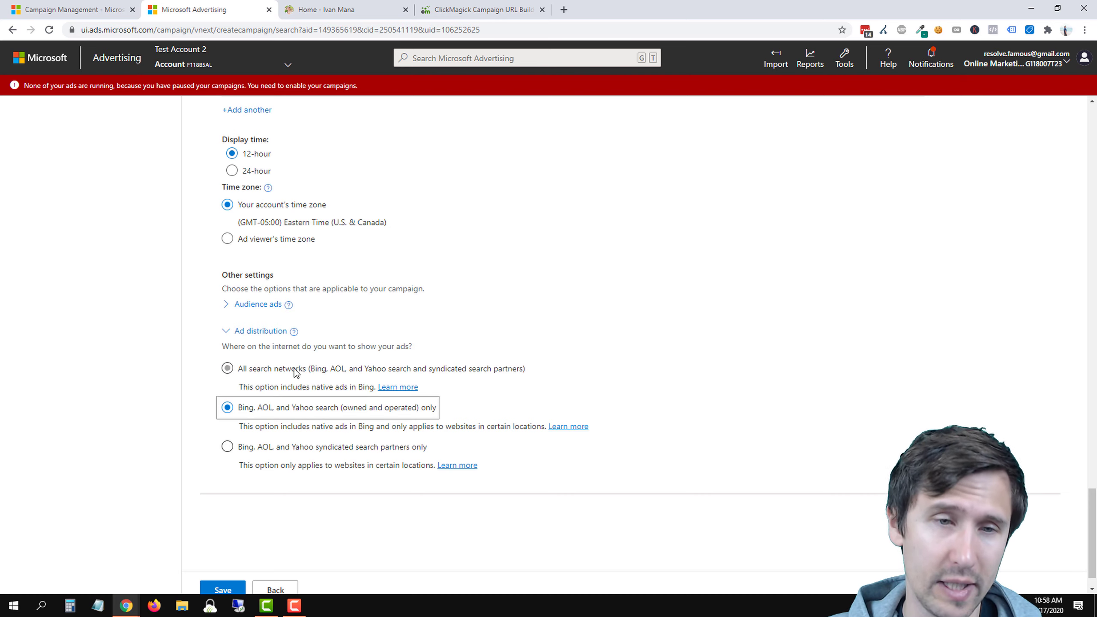
pyautogui.click(264, 369)
pyautogui.scroll(-1, 241, 519)
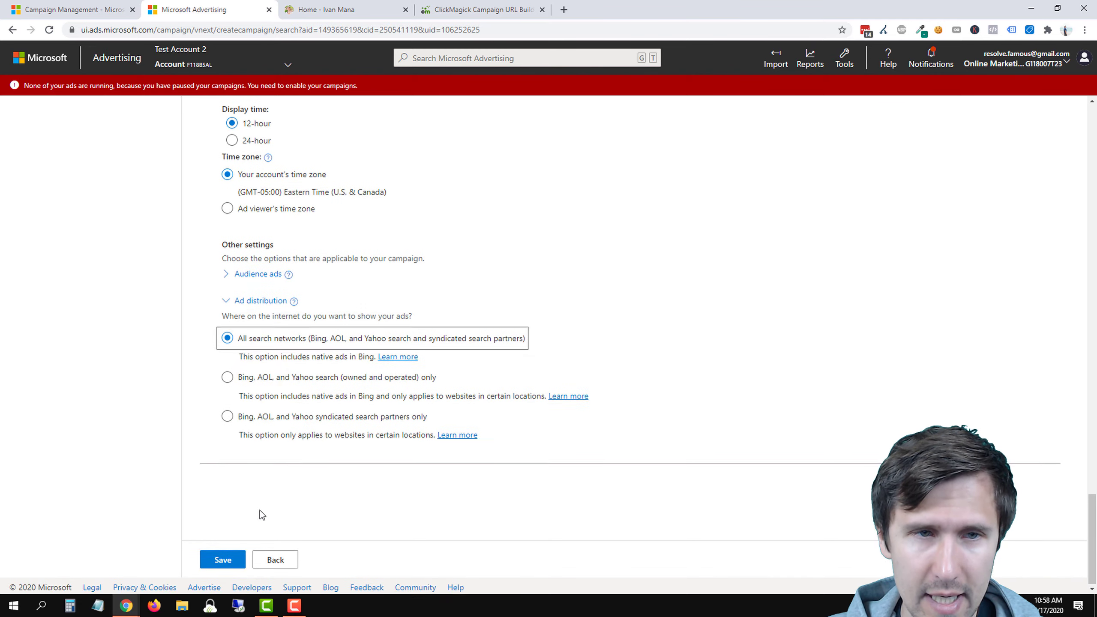
# Review the campaign's targets and bid adjustments once more and save the campaign.
pyautogui.scroll(8, 260, 515)
pyautogui.scroll(20, 260, 513)
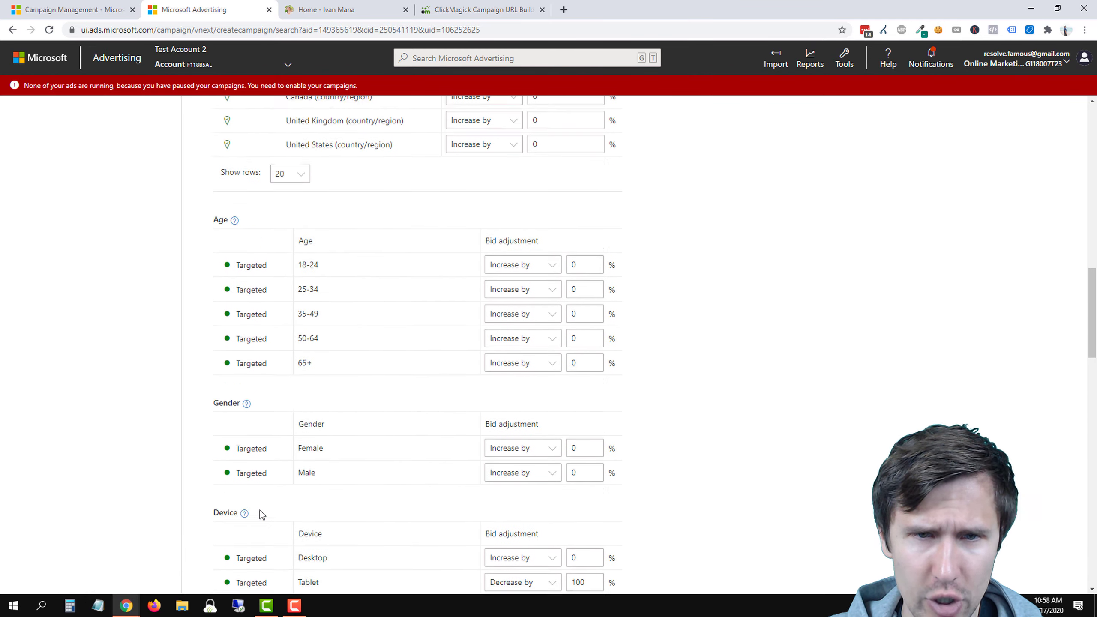
pyautogui.scroll(14, 492, 476)
pyautogui.scroll(-20, 471, 480)
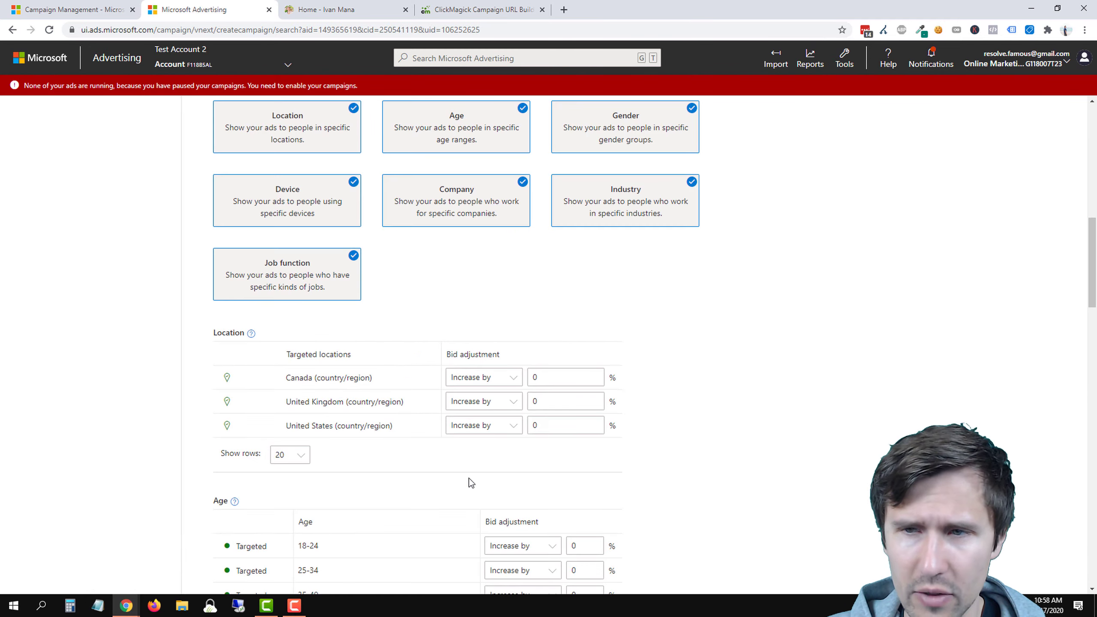
pyautogui.scroll(-10, 303, 518)
pyautogui.click(221, 556)
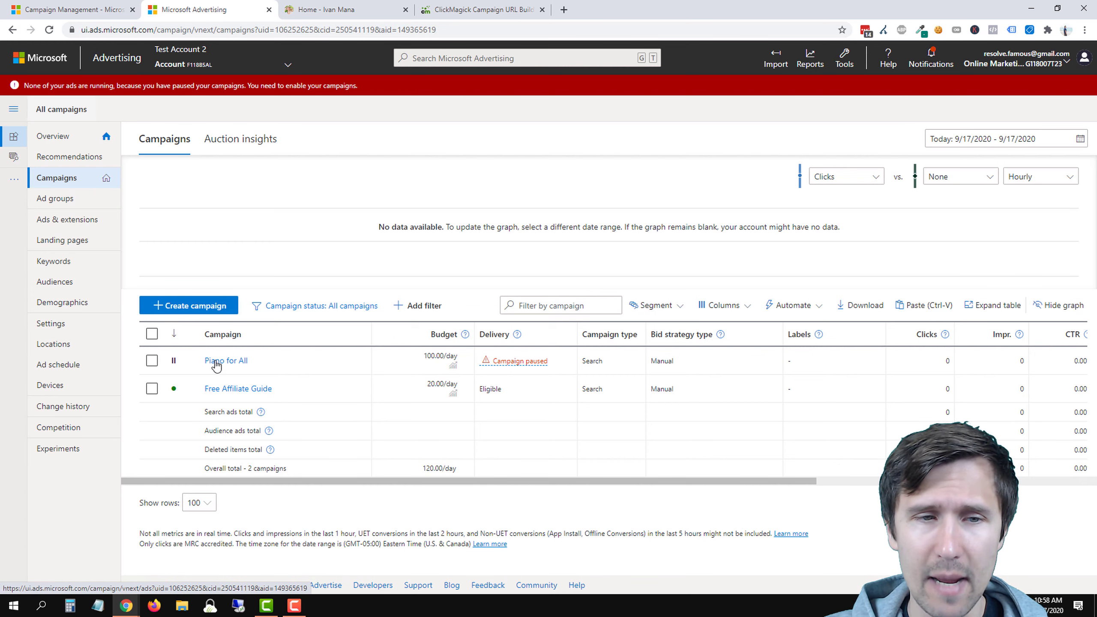
# Open the affiliate marketing guide ad group in the Free Affiliate Guide campaign and review its keywords and negative keywords.
pyautogui.click(234, 390)
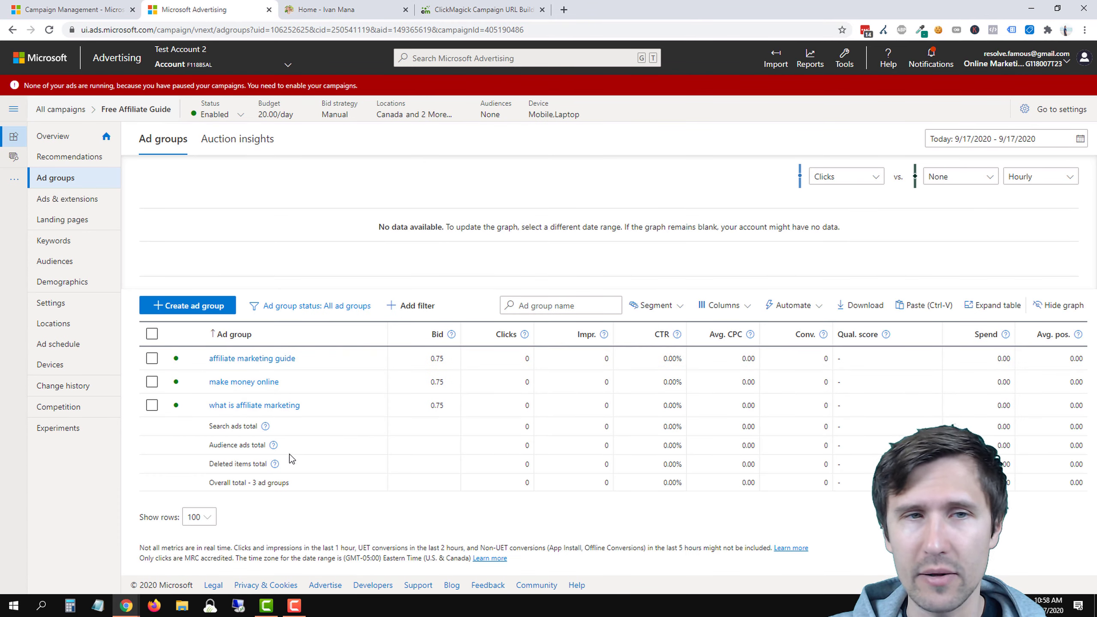
pyautogui.click(253, 365)
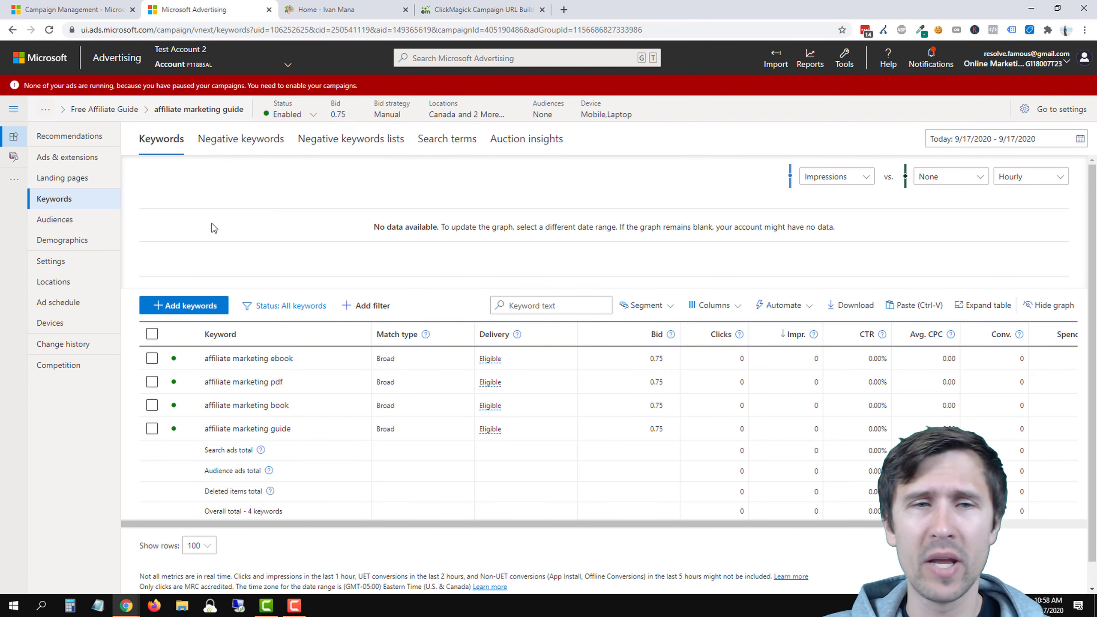
pyautogui.click(233, 140)
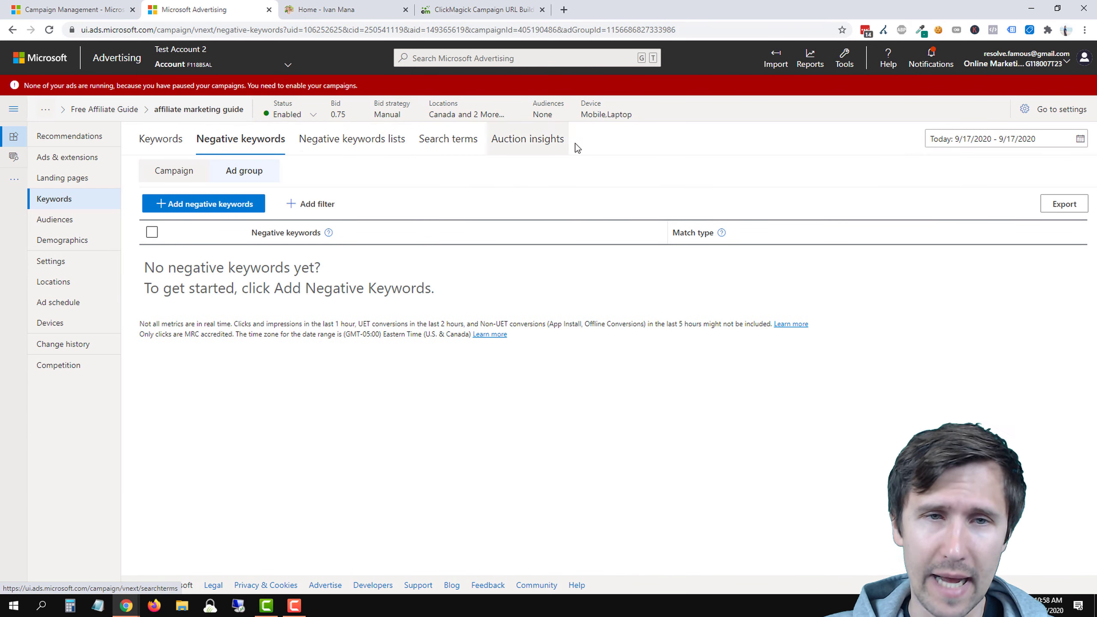
pyautogui.click(160, 149)
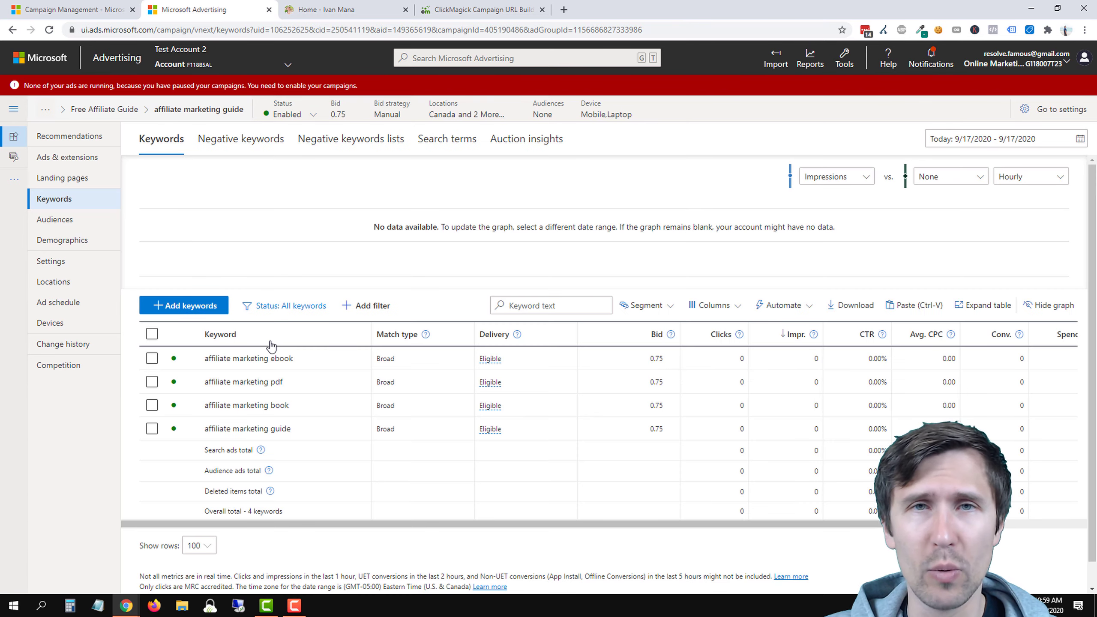
# Open the sitelink extensions at campaign level for Free Affiliate Guide.
pyautogui.click(66, 165)
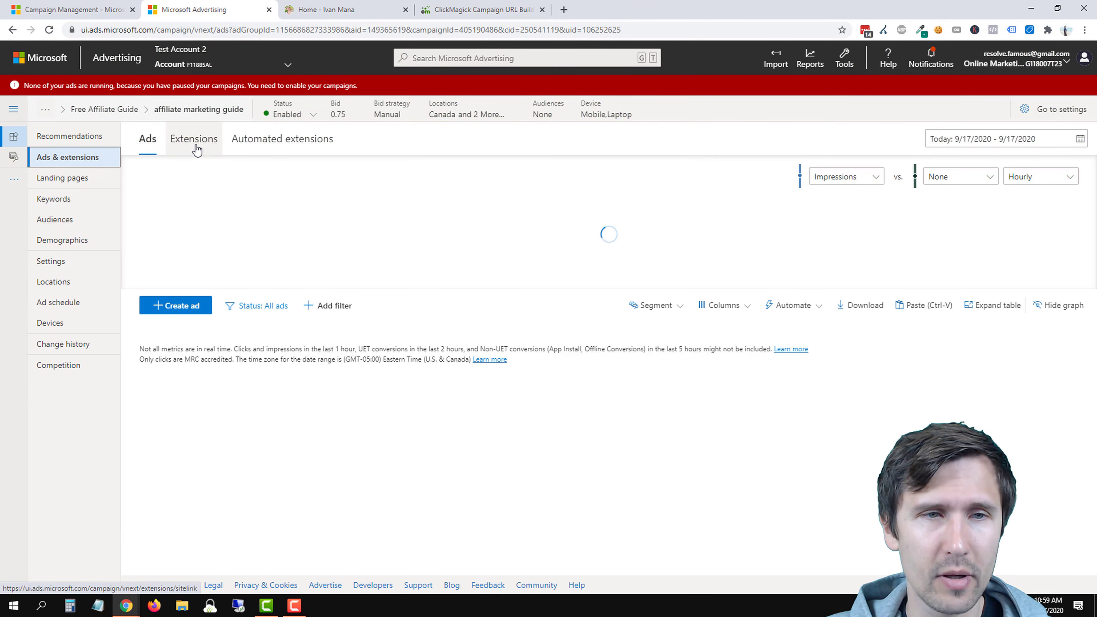
pyautogui.click(196, 148)
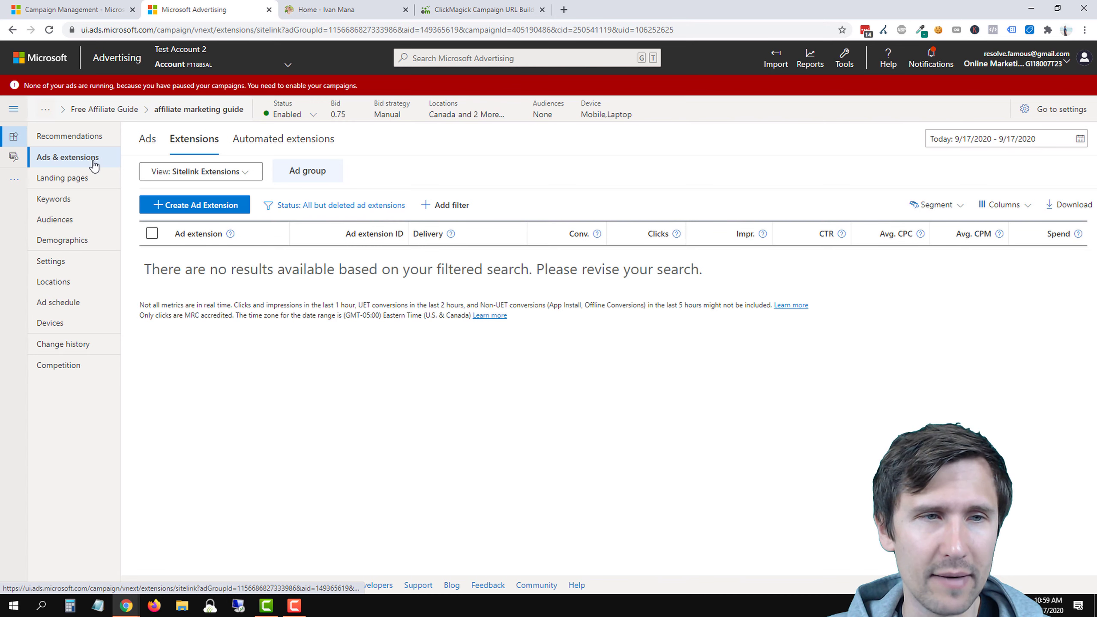
pyautogui.click(112, 109)
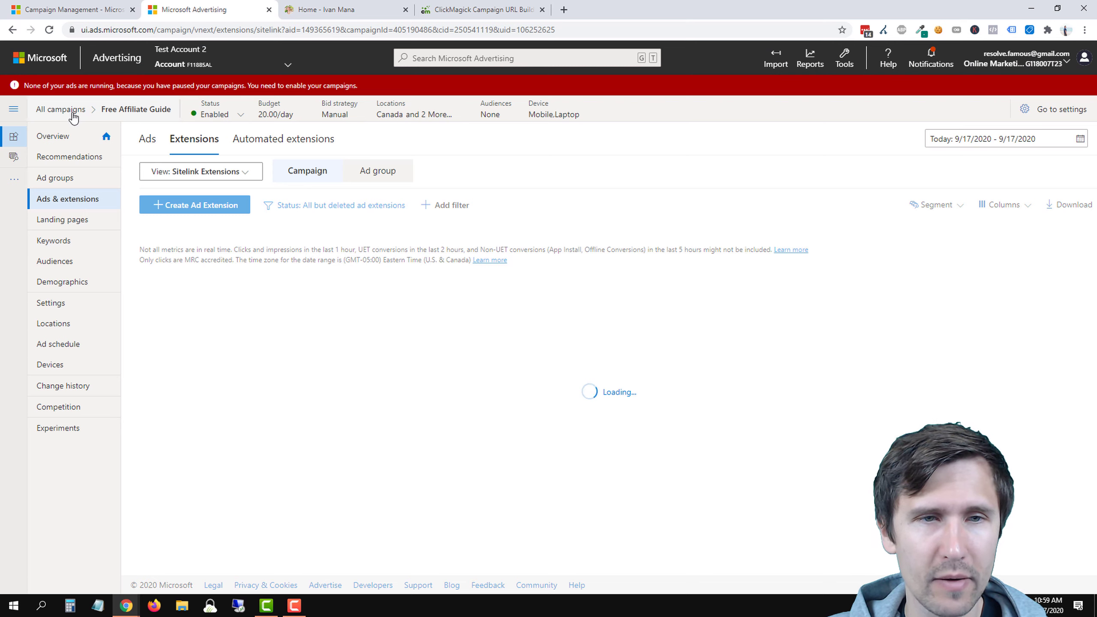
pyautogui.tripleClick(104, 109)
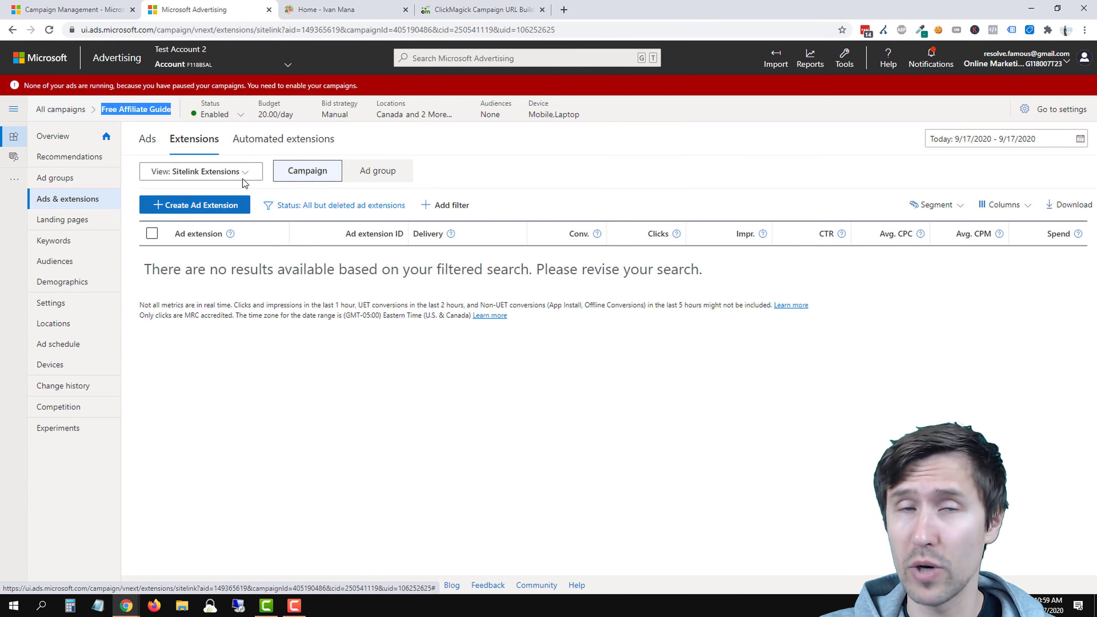
# Start a new sitelink extension for the campaign with the link text "Free Affiliate Marketing Guide".
pyautogui.click(198, 205)
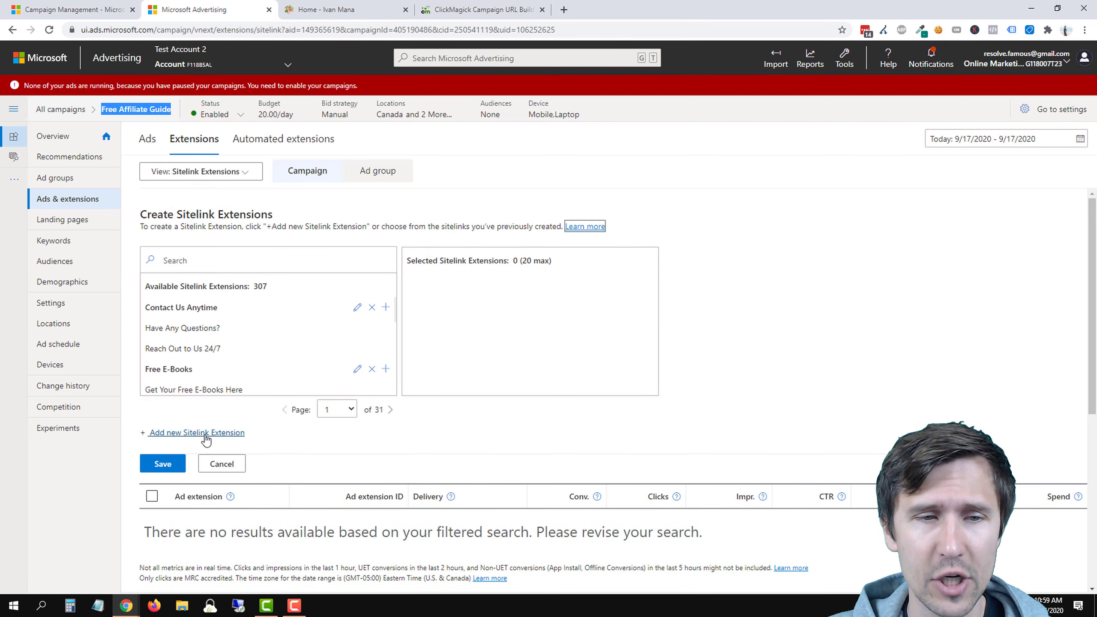
pyautogui.click(197, 432)
pyautogui.click(764, 157)
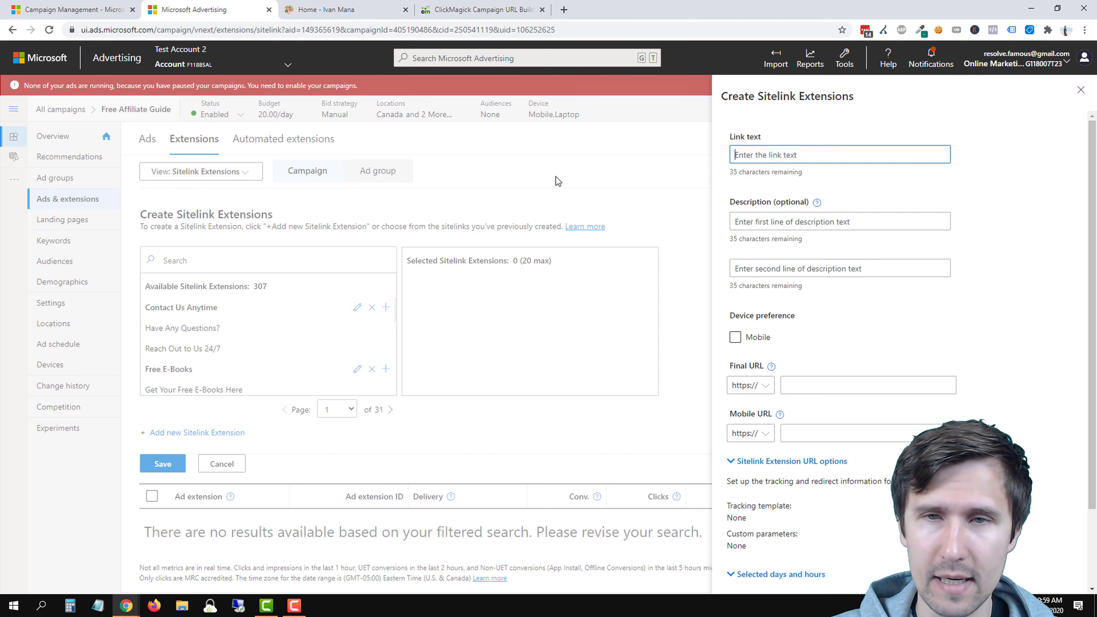
pyautogui.write('Free Aff')
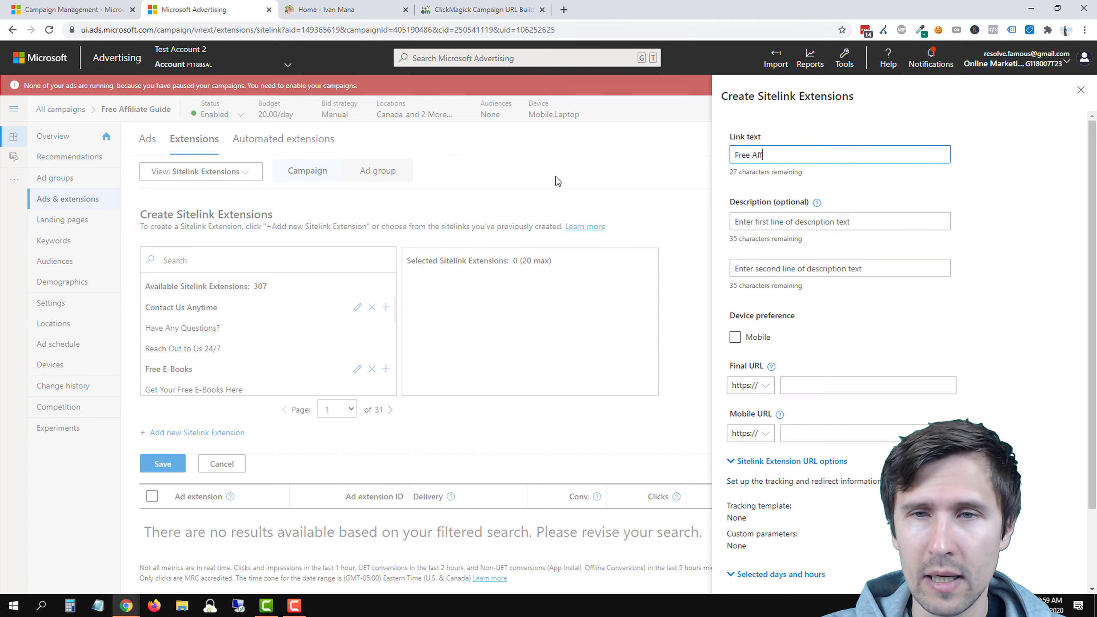
pyautogui.write(' Guide')
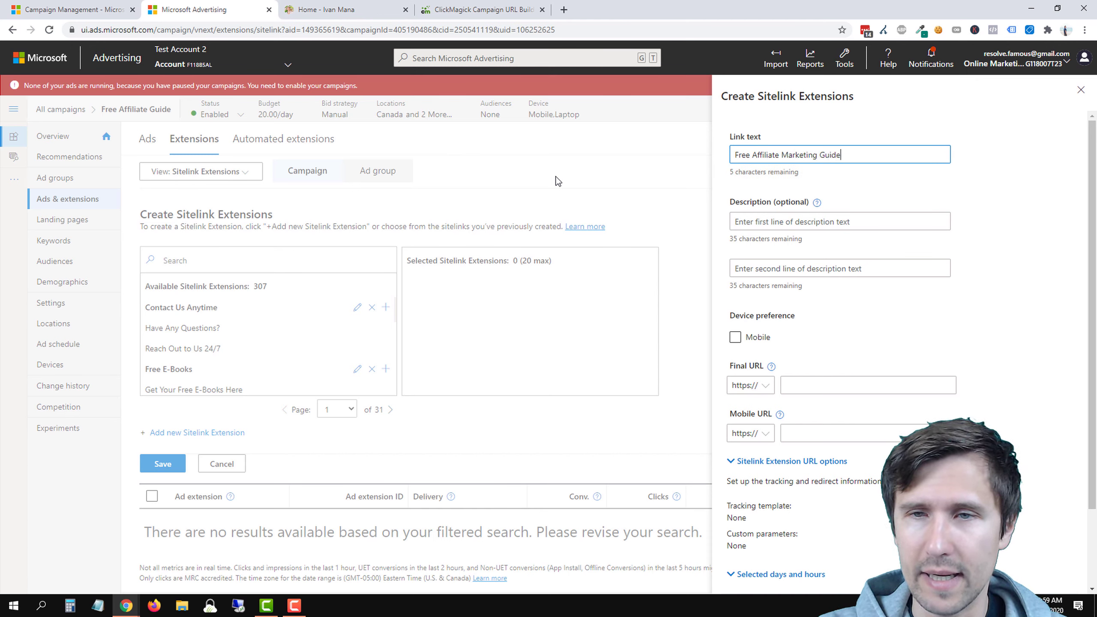
# Enter the sitelink's description lines "Sign Up to Get Your Guide Now" and "55 Pages Worth of Value".
pyautogui.press('Tab')
pyautogui.press('Tab')
pyautogui.write('Si')
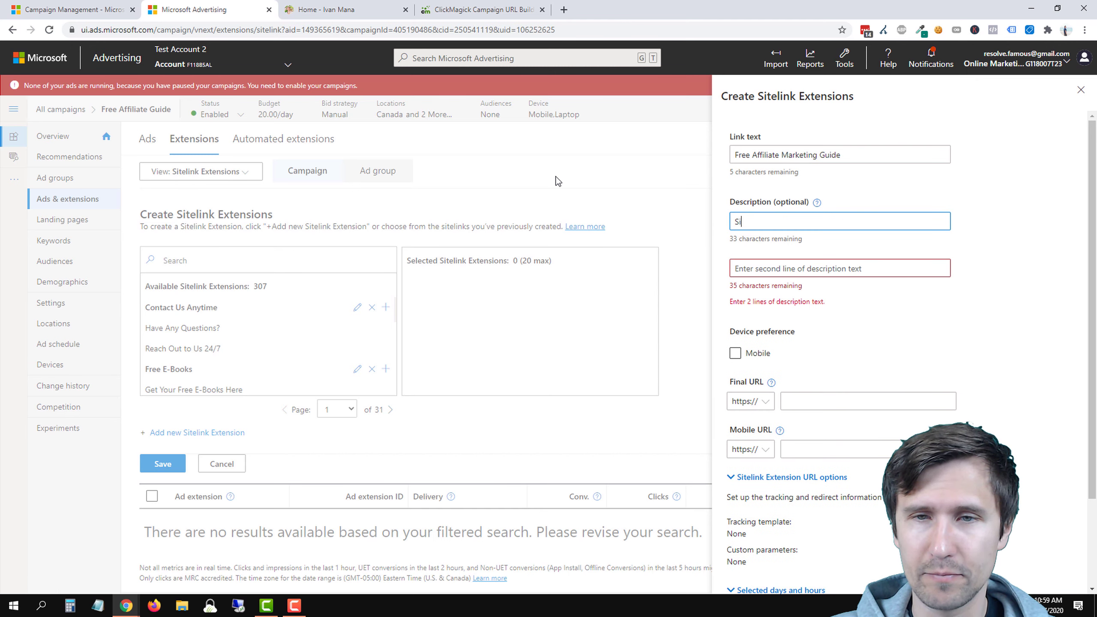
pyautogui.write('gn Up to Get Your Guide Now')
pyautogui.press('Tab')
pyautogui.write('5')
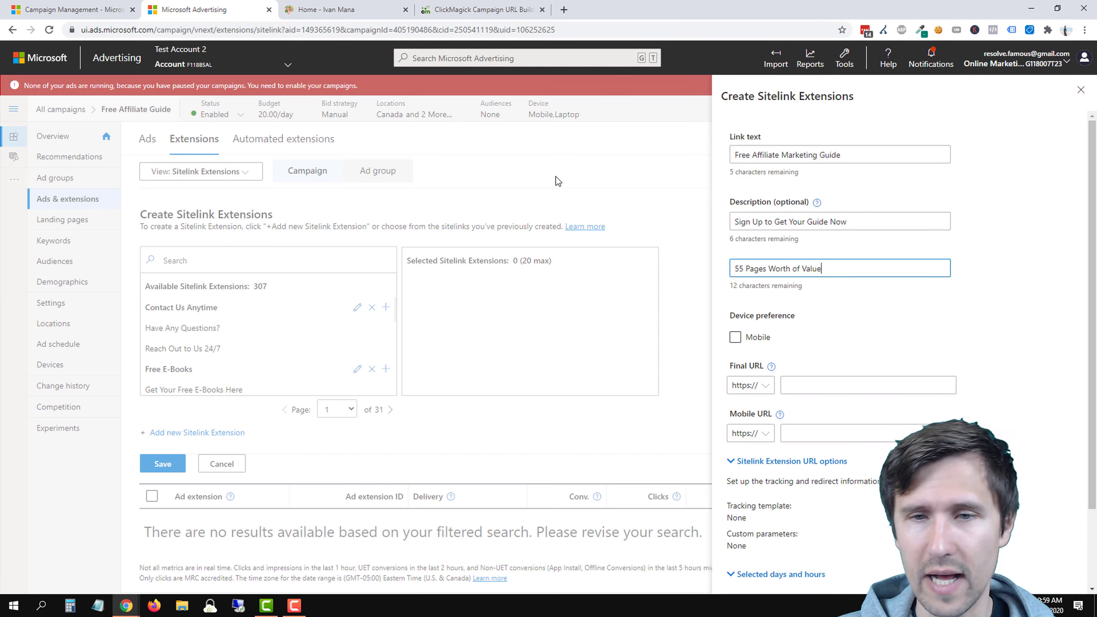
pyautogui.write('5 Pages Worth of Value')
# Copy the generated UTM tracking URL from the ClickMagick URL builder and paste it as the sitelink's final URL in Microsoft Advertising.
pyautogui.click(434, 13)
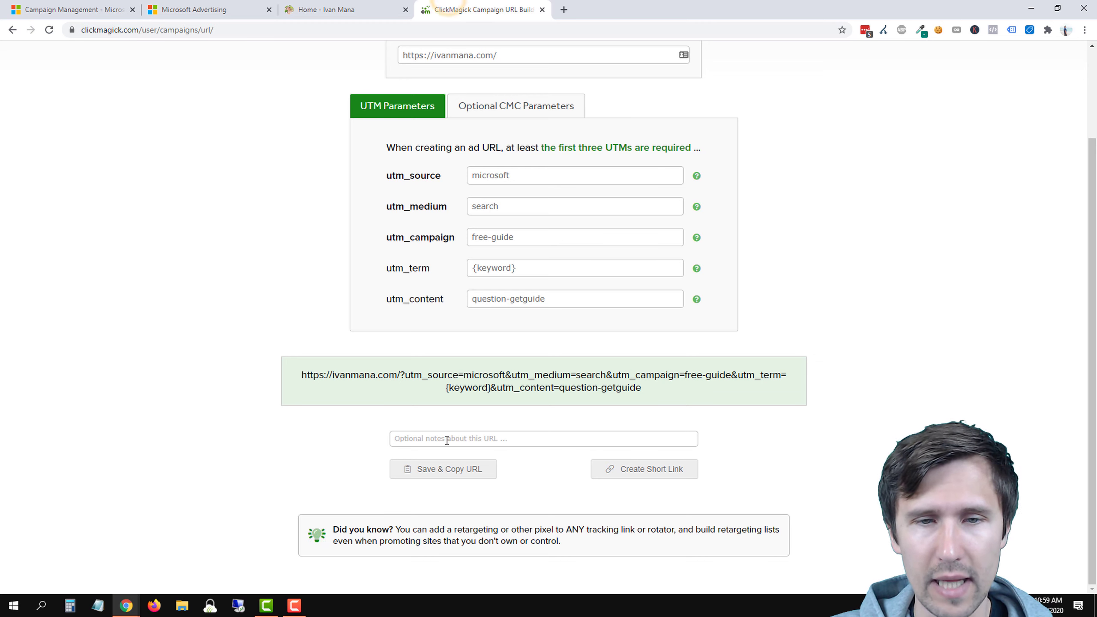
pyautogui.click(440, 471)
pyautogui.click(322, 9)
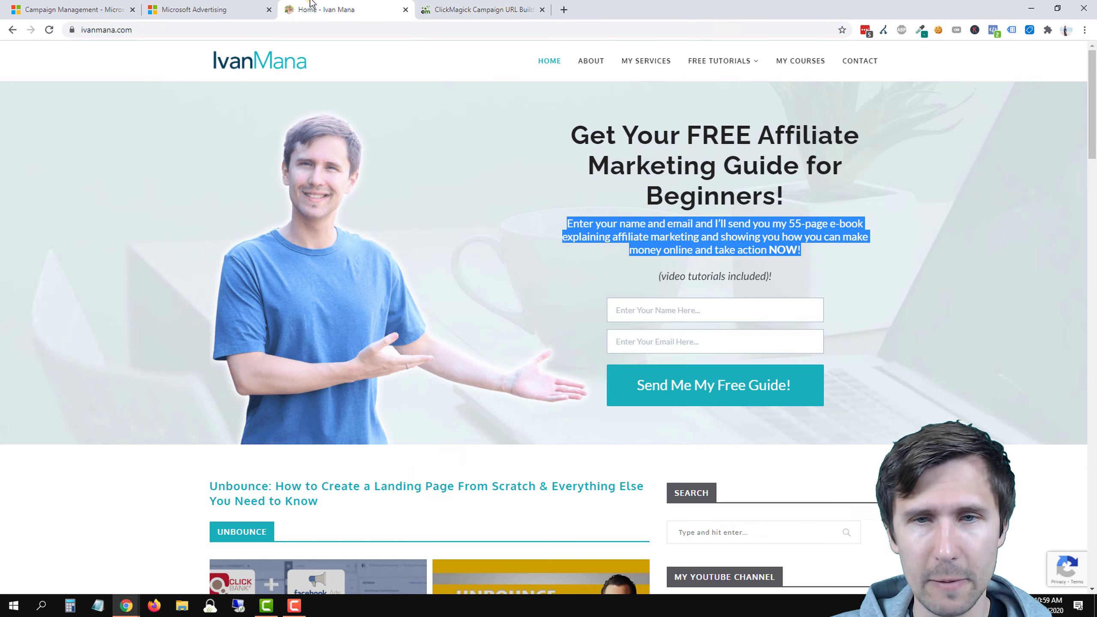
pyautogui.click(236, 9)
pyautogui.click(797, 391)
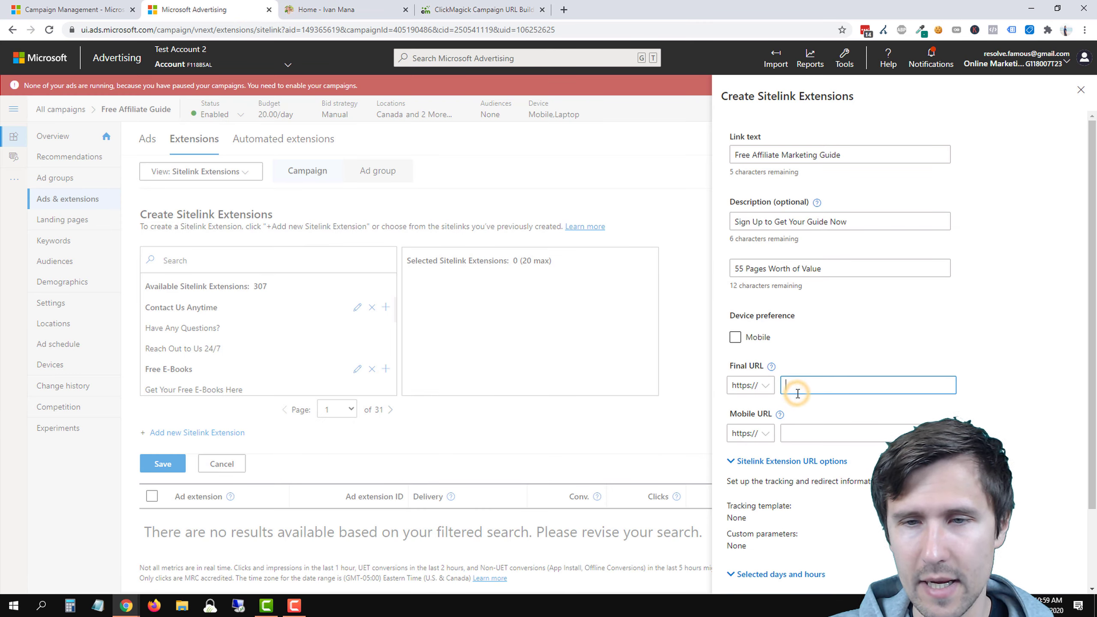
pyautogui.hotkey('ctrl', 'v')
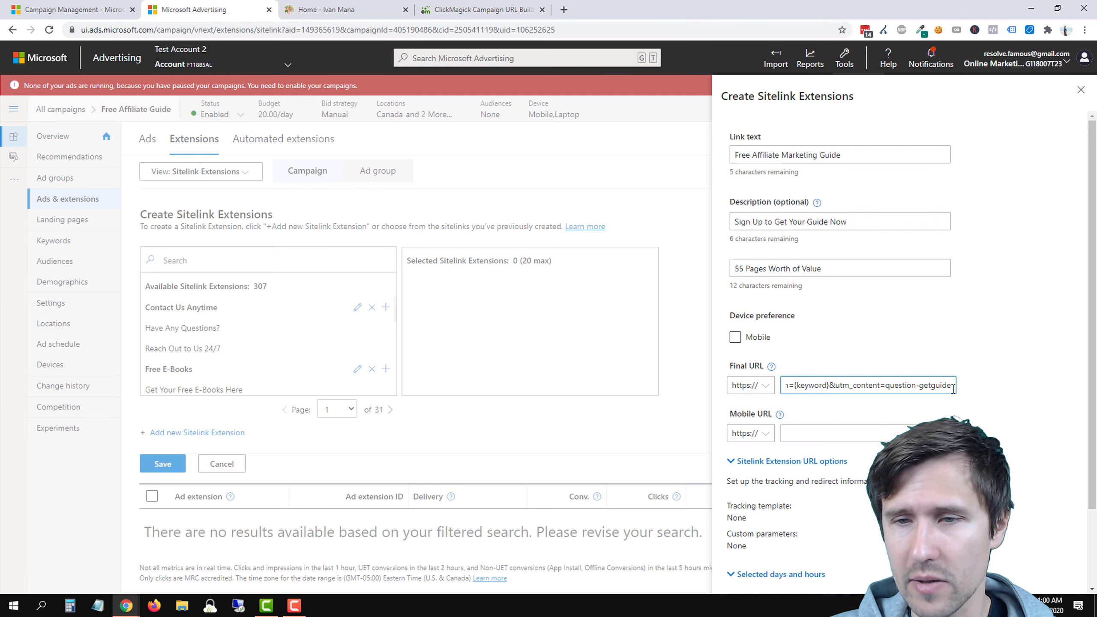
# Change the final URL's utm_content value to "sitelink" and try to save the sitelink extension.
pyautogui.moveTo(886, 384); pyautogui.dragTo(954, 384)
pyautogui.write('sitelink')
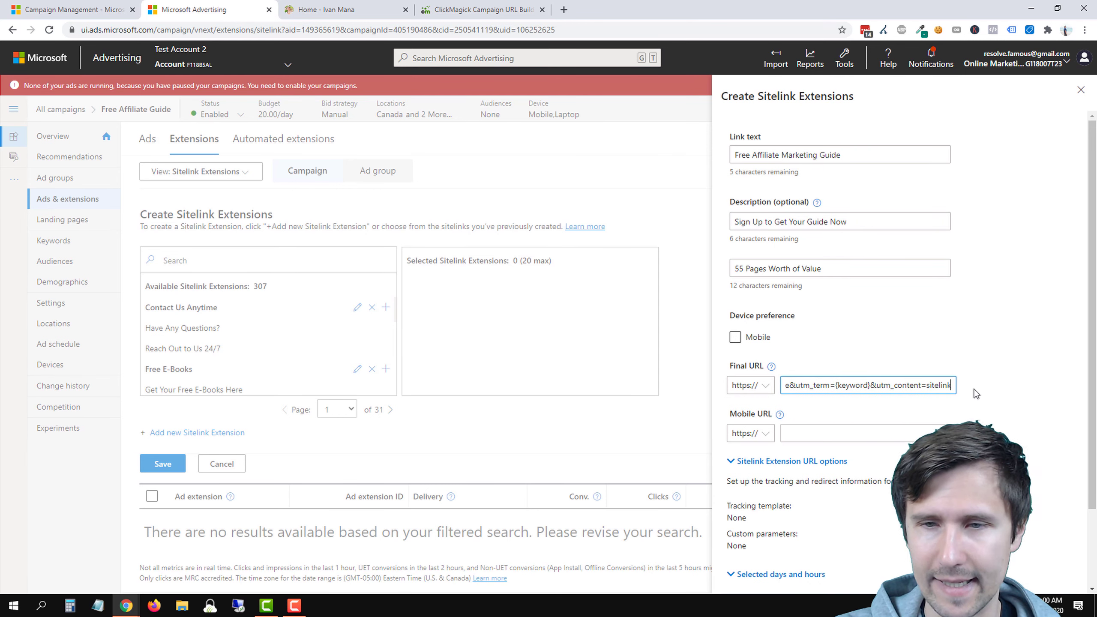
pyautogui.tripleClick(861, 391)
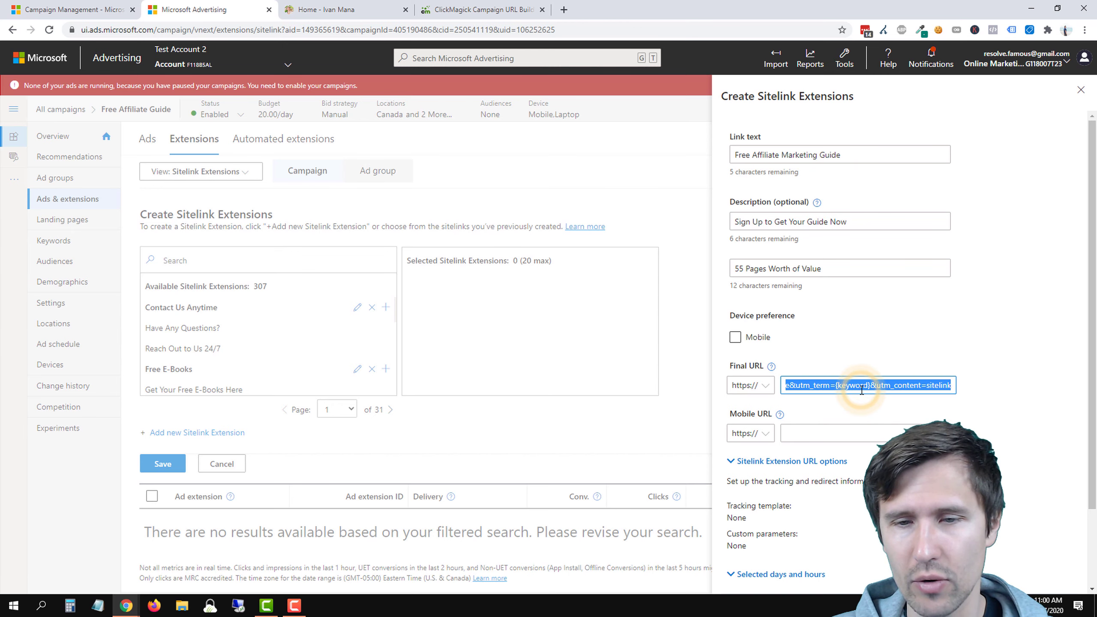
pyautogui.scroll(-1, 853, 448)
pyautogui.scroll(-2, 853, 448)
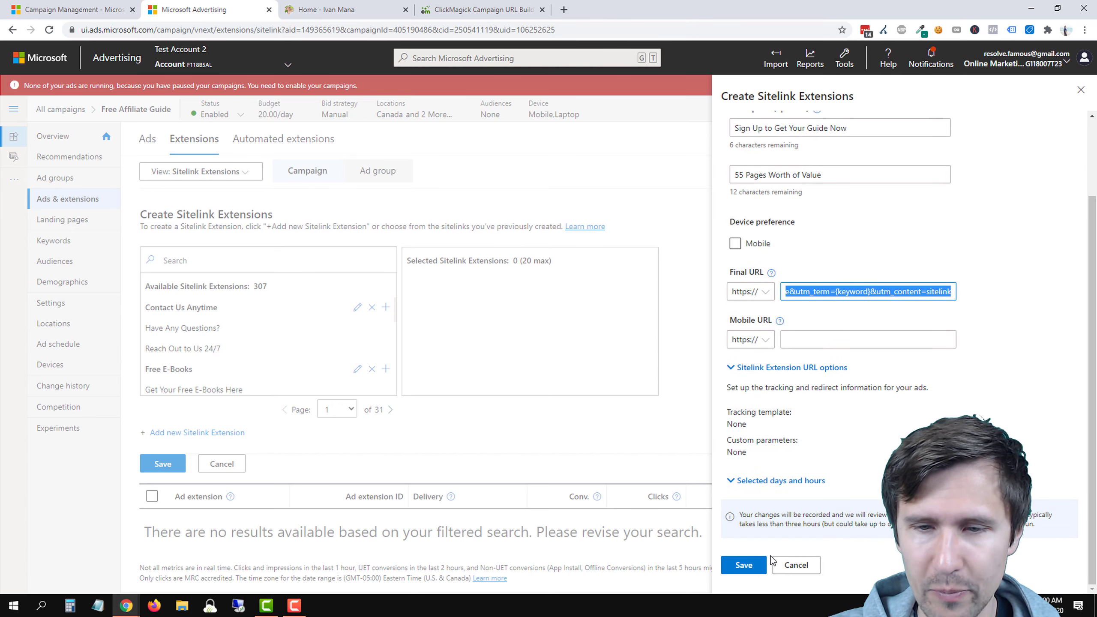
pyautogui.click(755, 563)
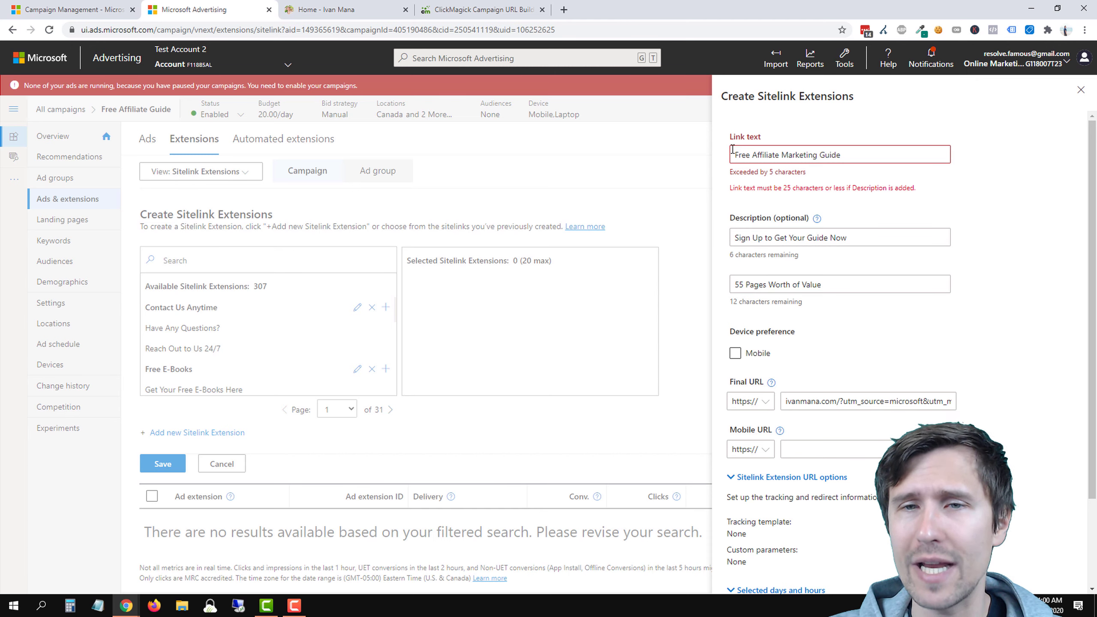
# Shorten the sitelink's link text to "Free Affiliate Guide" and save the extension.
pyautogui.moveTo(730, 154); pyautogui.dragTo(877, 144)
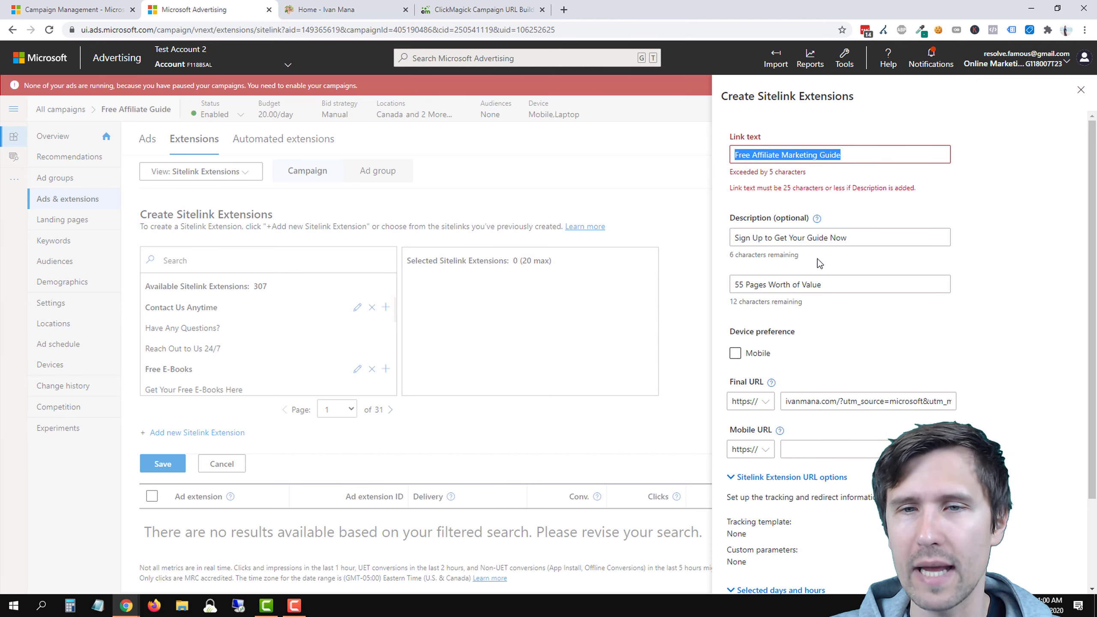
pyautogui.click(800, 155)
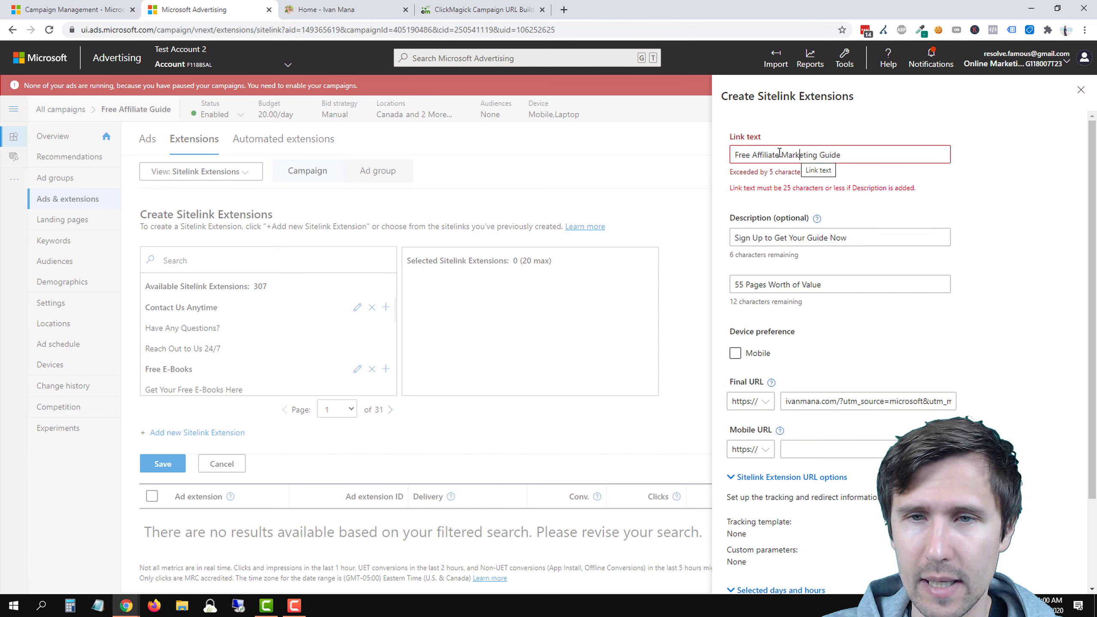
pyautogui.doubleClick(799, 154)
pyautogui.press('BackSpace')
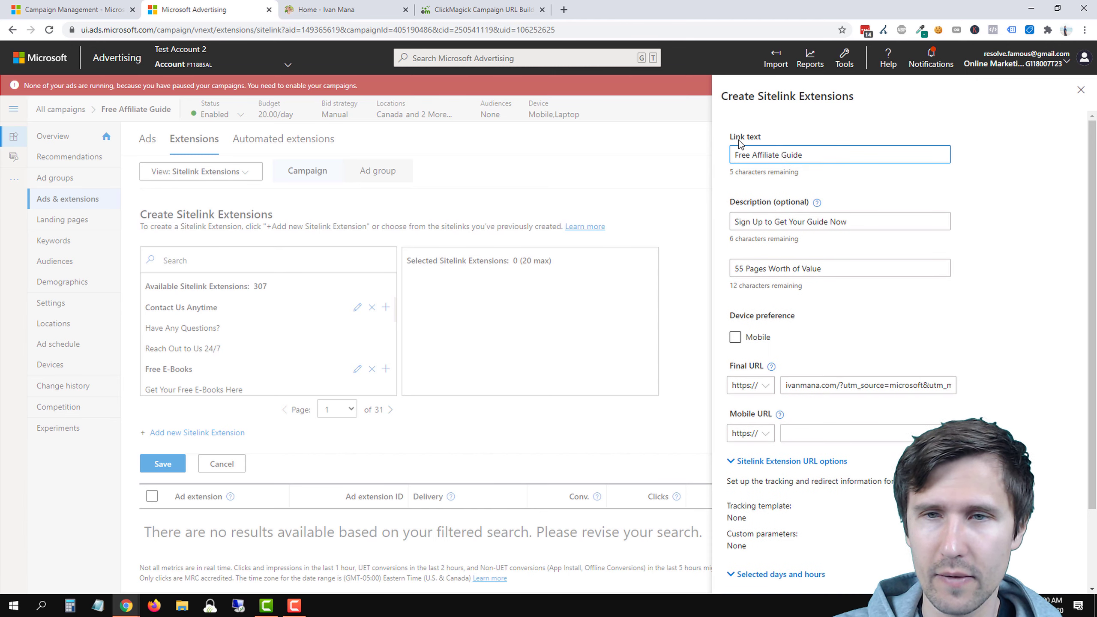
pyautogui.scroll(-3, 790, 389)
pyautogui.click(744, 565)
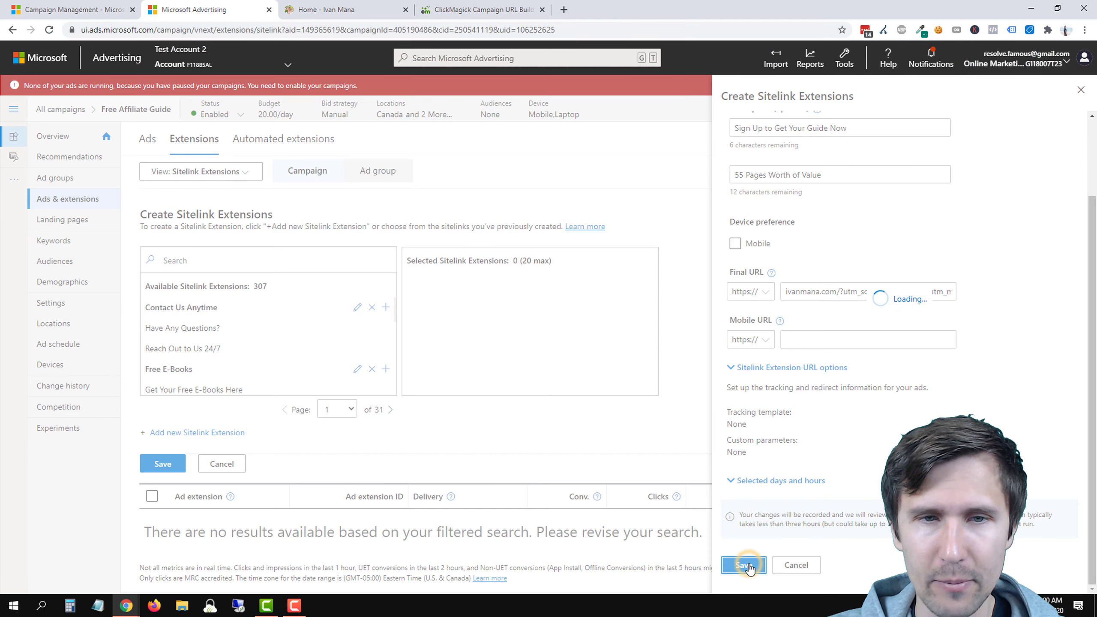
# Start another new sitelink extension and paste the tracked URL with utm_content "sitelink" as its final URL.
pyautogui.click(209, 434)
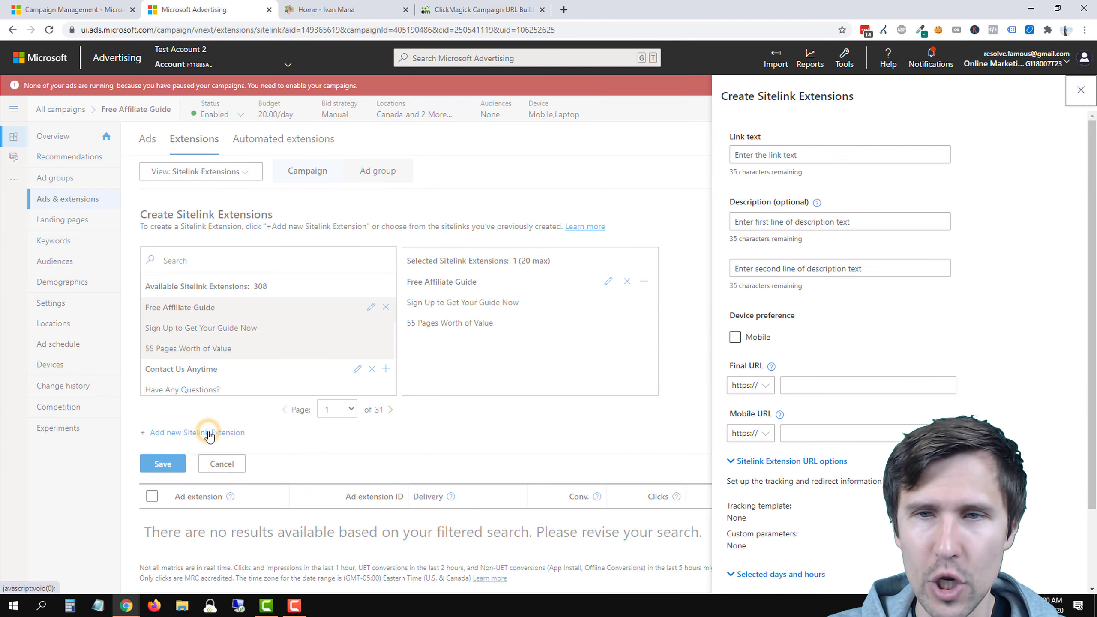
pyautogui.scroll(-2, 822, 398)
pyautogui.click(799, 327)
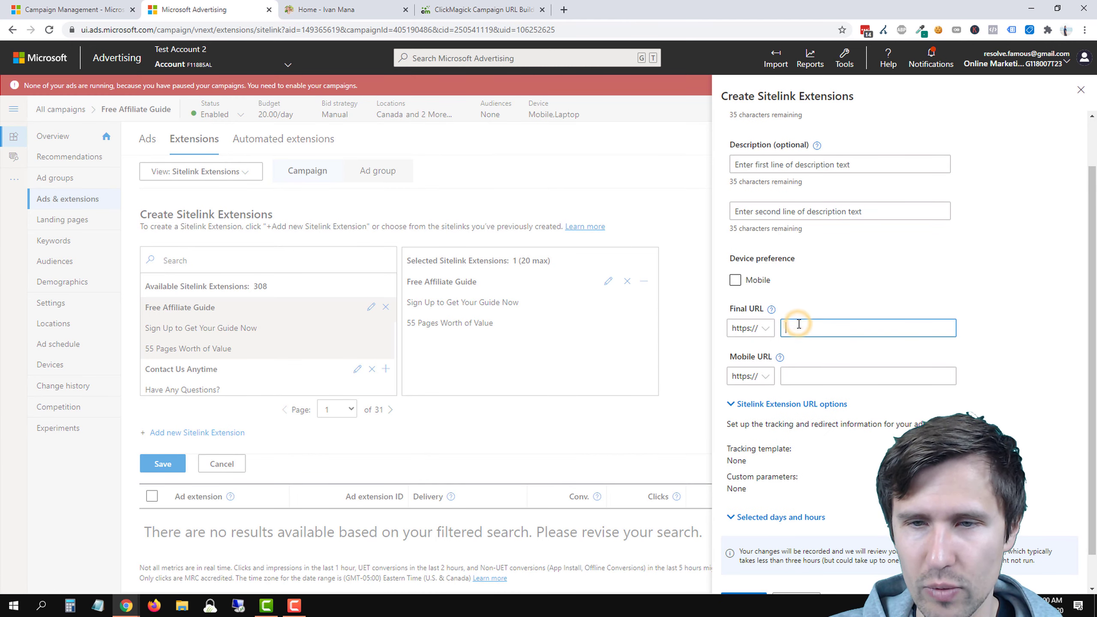
pyautogui.hotkey('ctrl', 'v')
pyautogui.scroll(2, 782, 165)
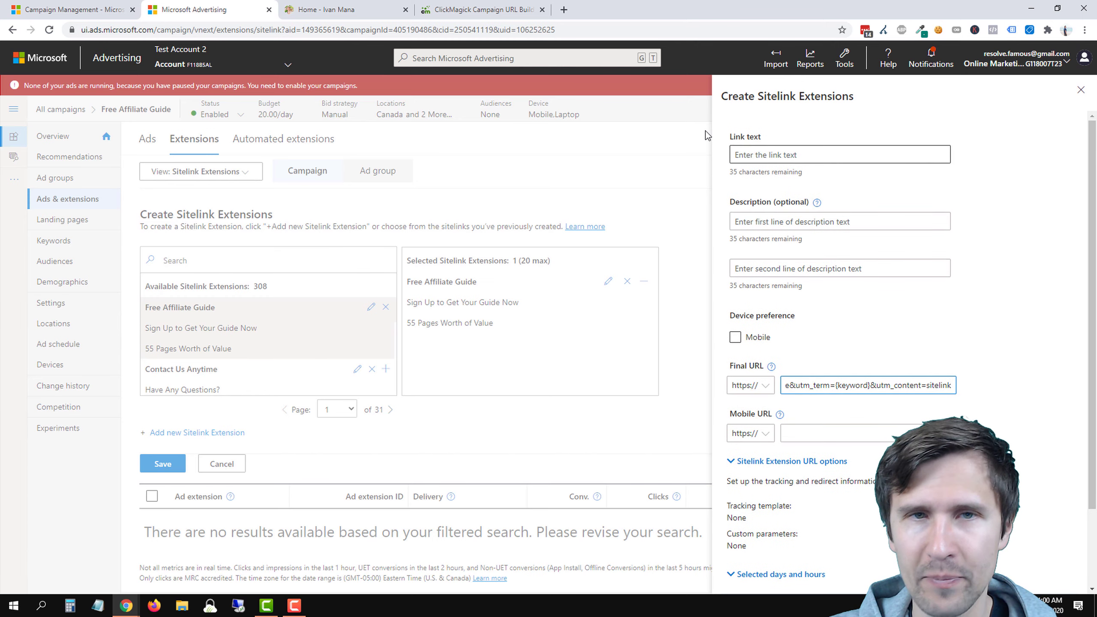
# Look through the advertised website's homepage for a page to feature in the second sitelink.
pyautogui.hotkey('ctrl', 'Tab')
pyautogui.scroll(-4, 493, 351)
pyautogui.scroll(4, 468, 332)
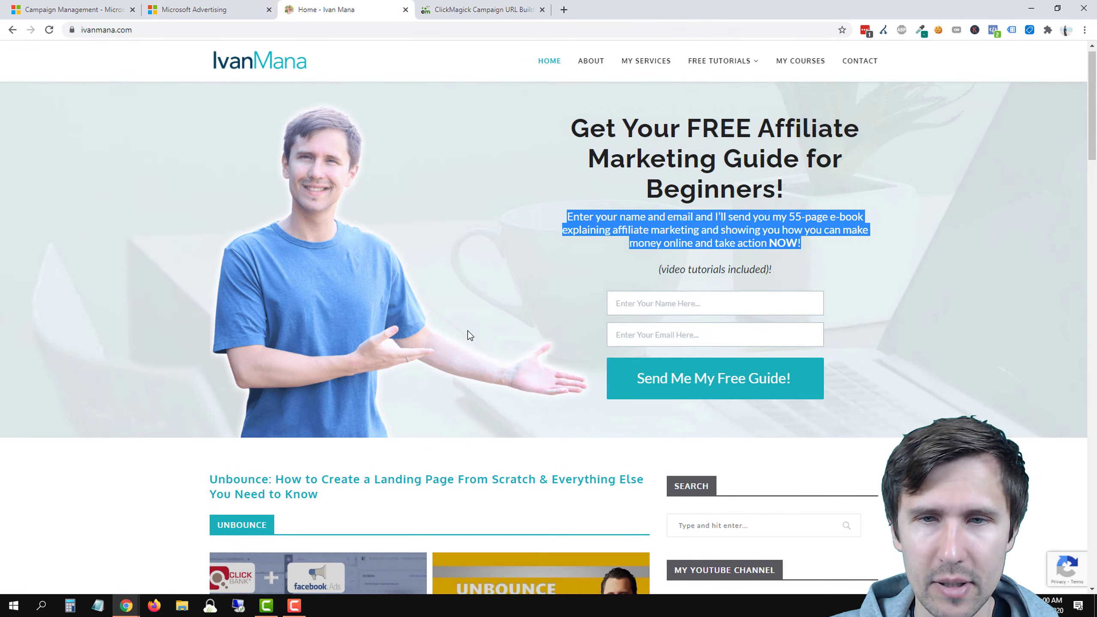
pyautogui.scroll(-7, 468, 332)
pyautogui.scroll(7, 467, 335)
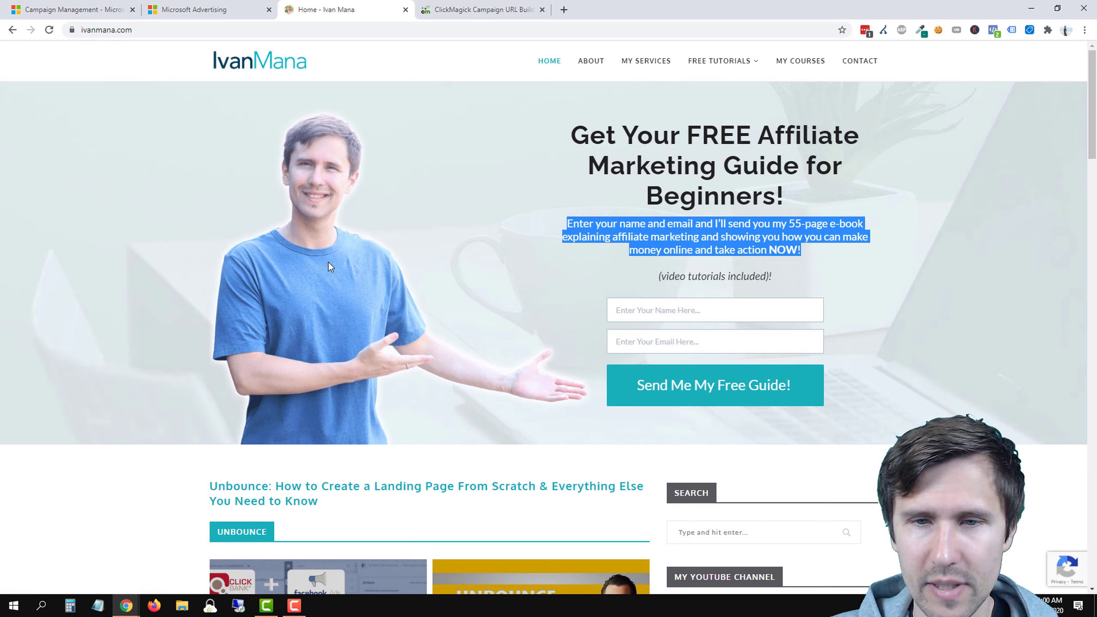
pyautogui.click(214, 9)
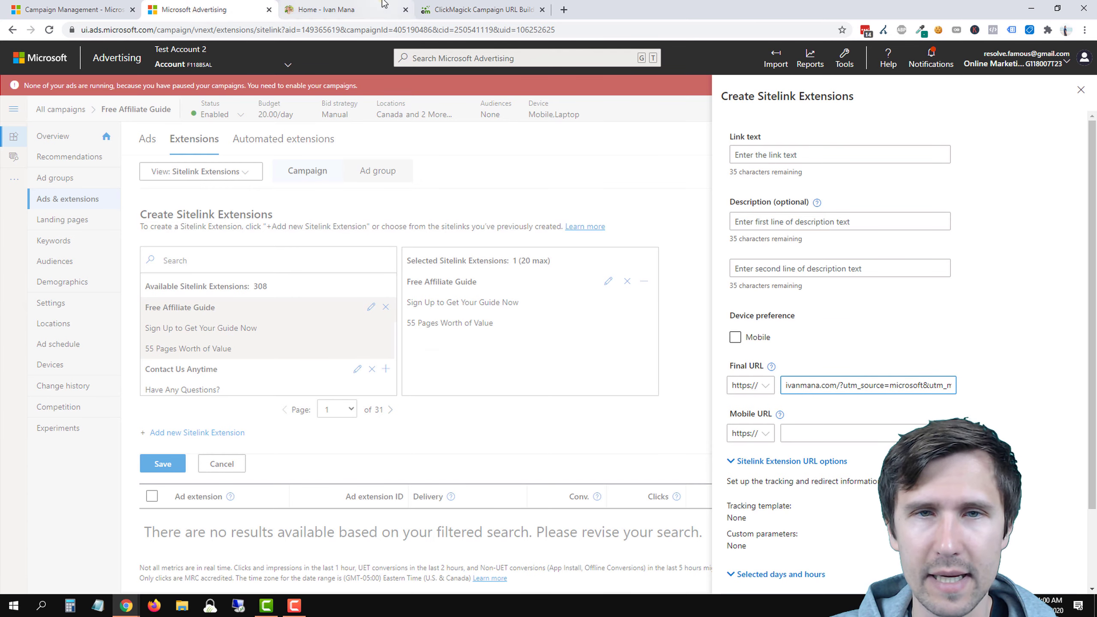
pyautogui.click(328, 9)
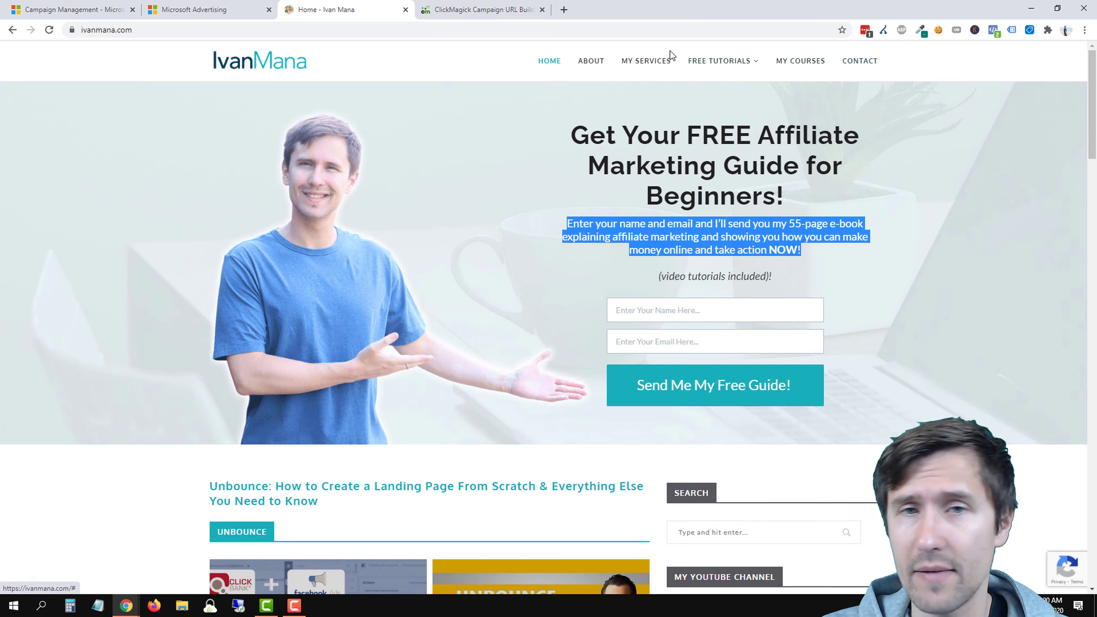
# Enter the link text "About Me" and the description lines "Find Out How I Started" and "And How I Can Help You".
pyautogui.click(223, 8)
pyautogui.click(755, 155)
pyautogui.write('About Me')
pyautogui.press('Tab')
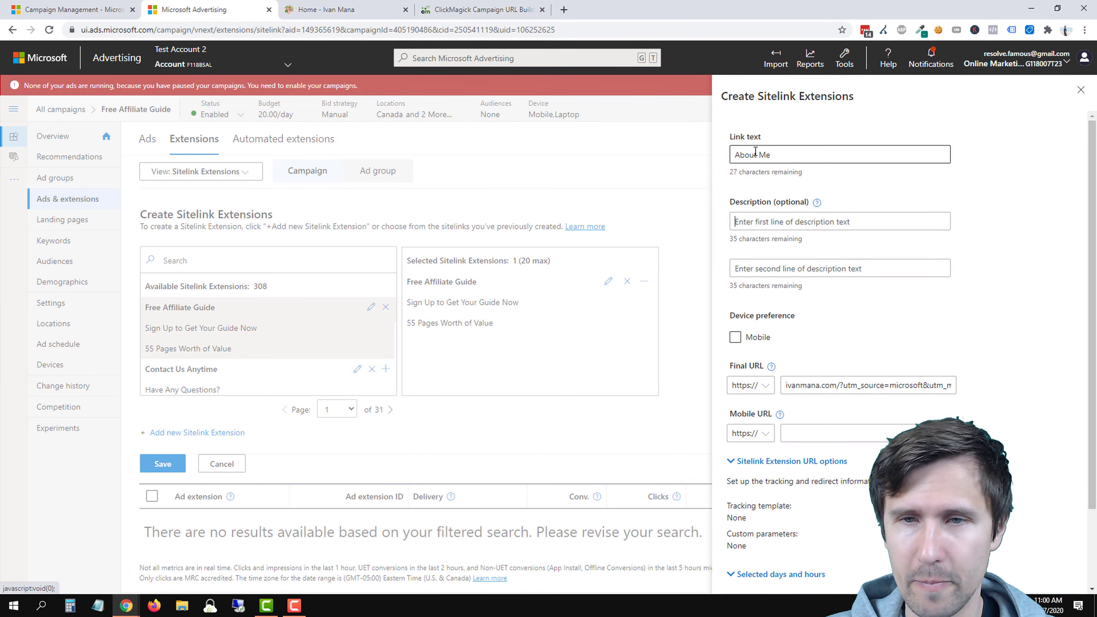
pyautogui.write('Find Out How I Started')
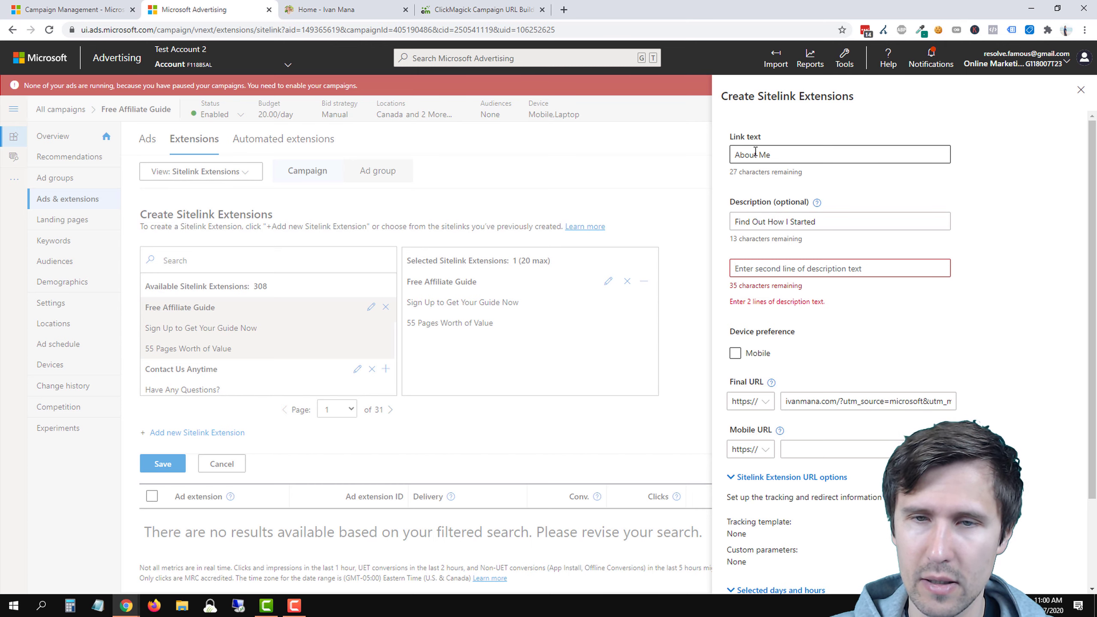
pyautogui.press('Tab')
pyautogui.write('An')
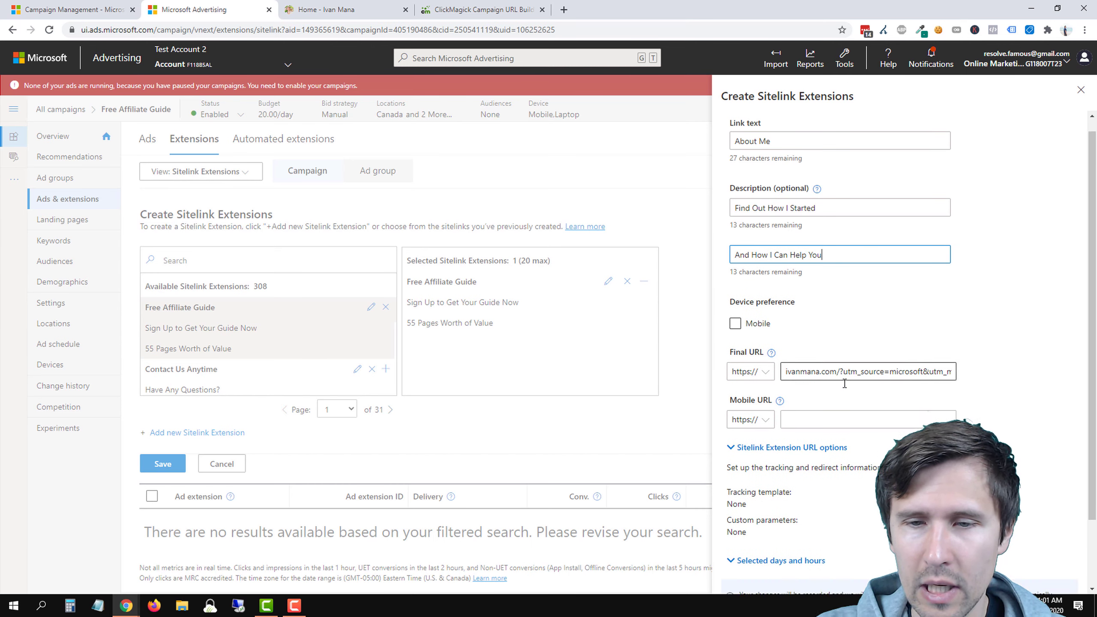
# Save the "About Me" sitelink and apply the selected sitelink extensions to the campaign.
pyautogui.scroll(-3, 864, 346)
pyautogui.click(740, 565)
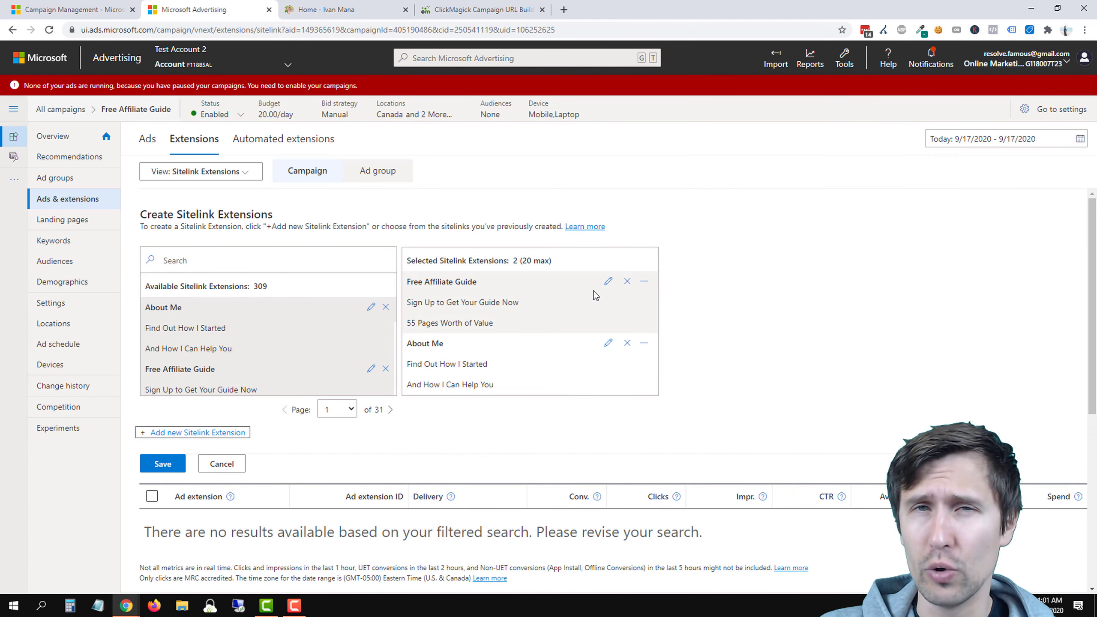
pyautogui.click(173, 464)
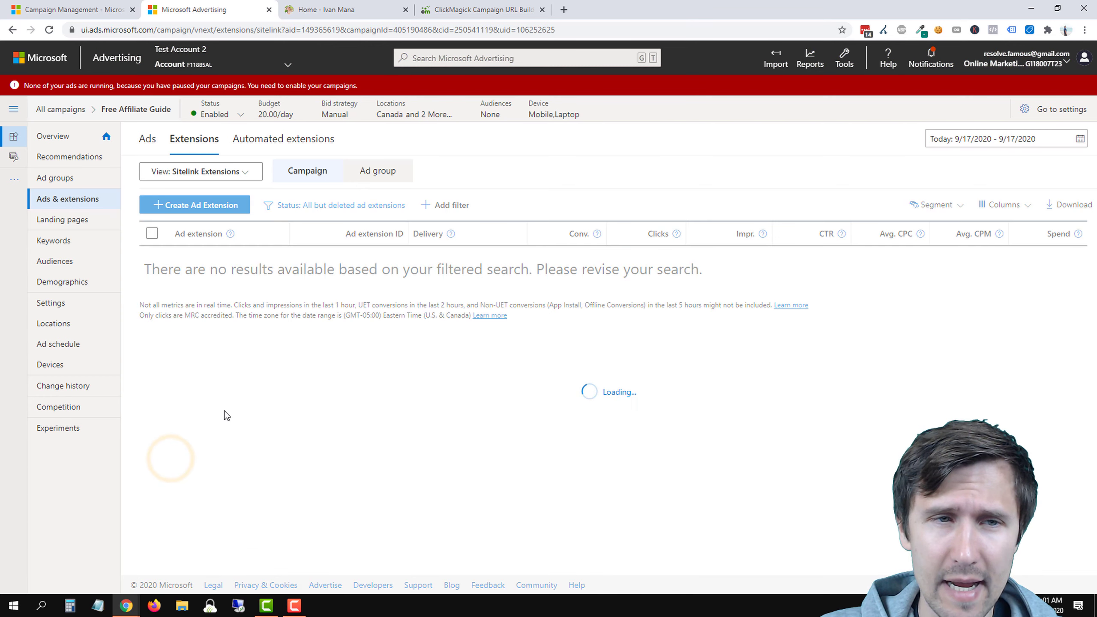
# Examine the available ad extension types and the account-wide lists of ads, ad groups and campaigns.
pyautogui.click(216, 173)
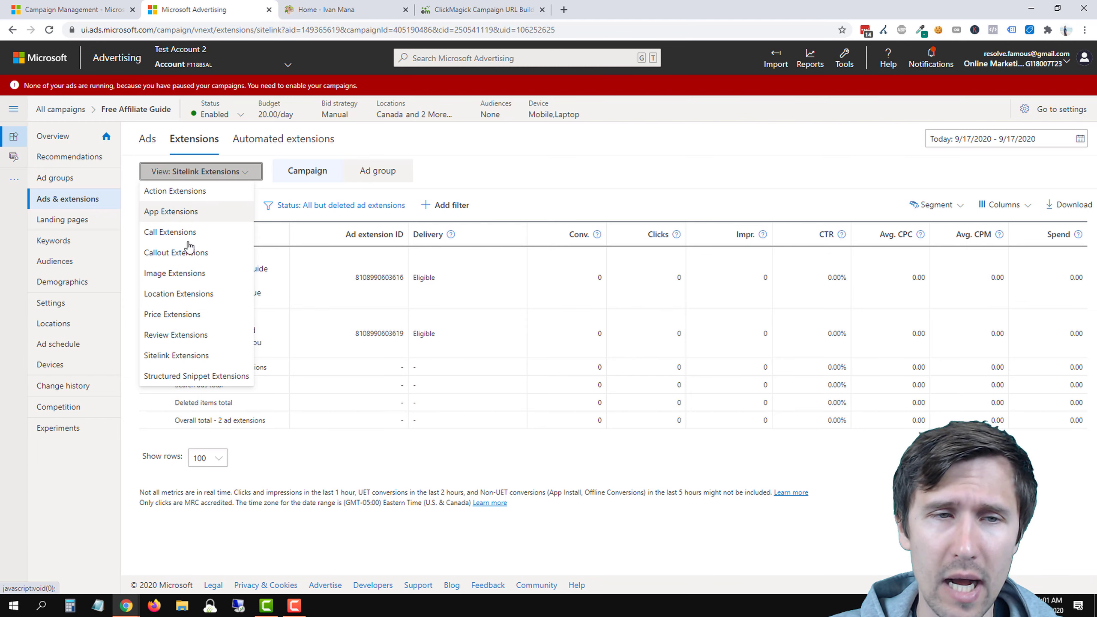
pyautogui.click(399, 454)
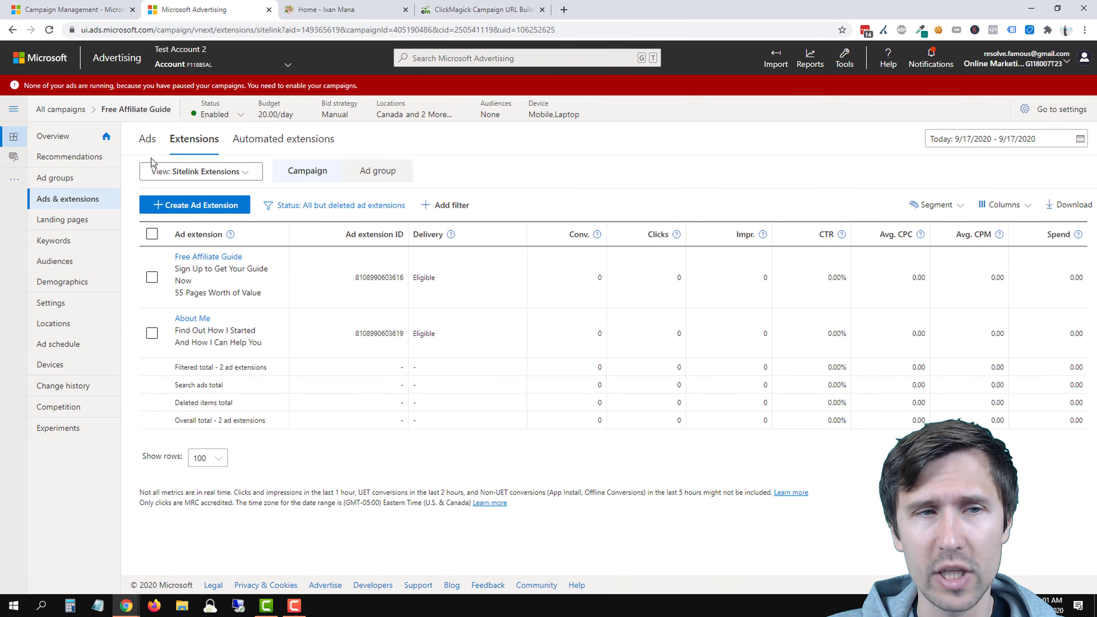
pyautogui.click(54, 110)
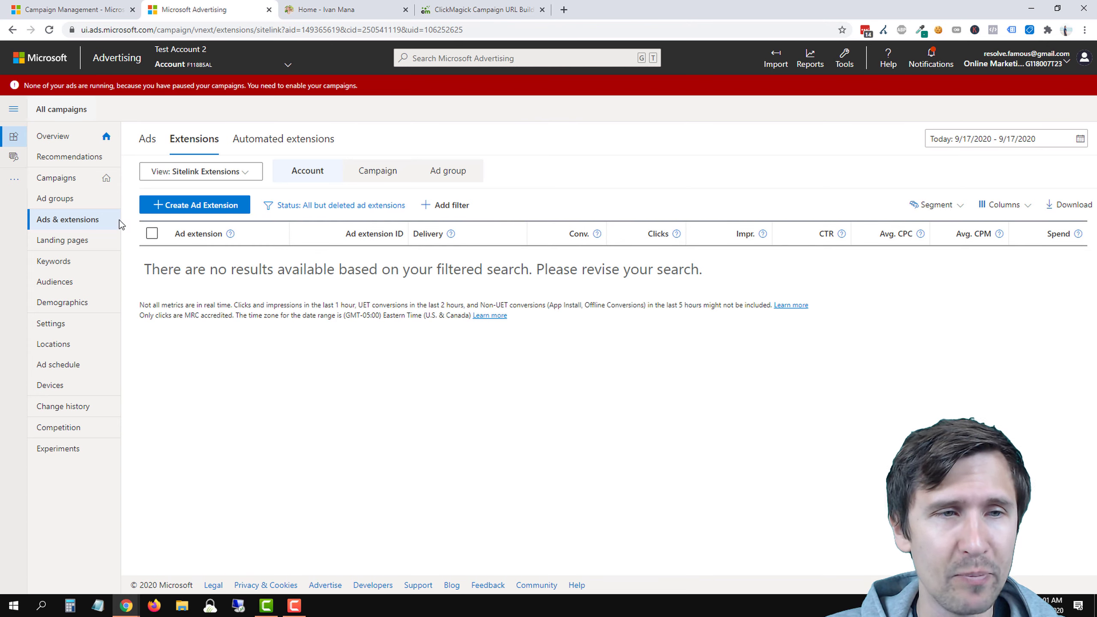
pyautogui.click(66, 223)
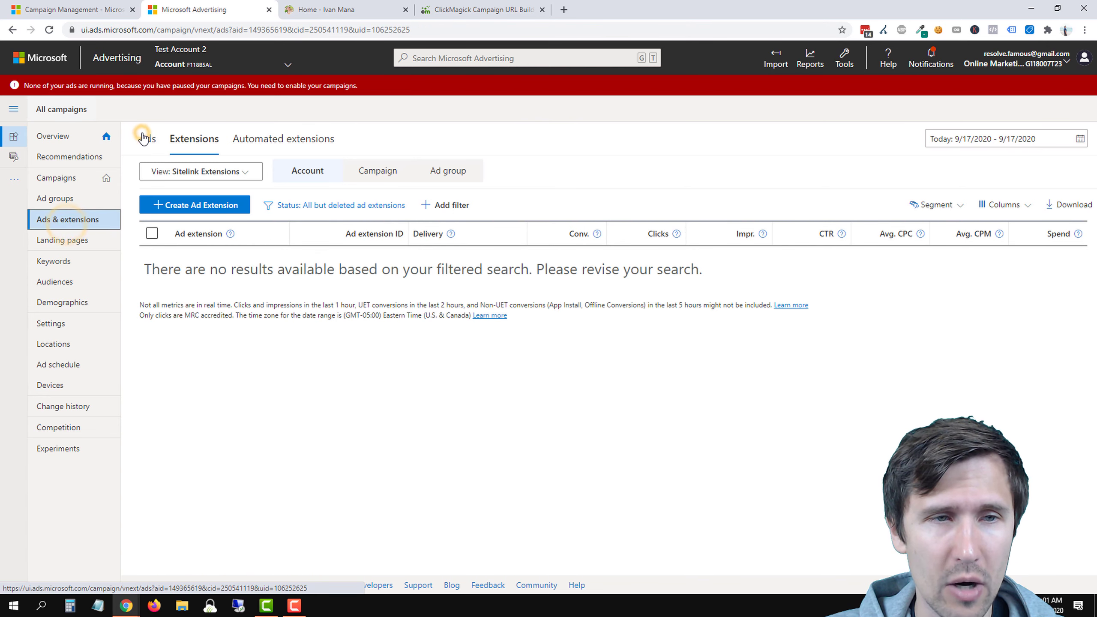
pyautogui.click(144, 139)
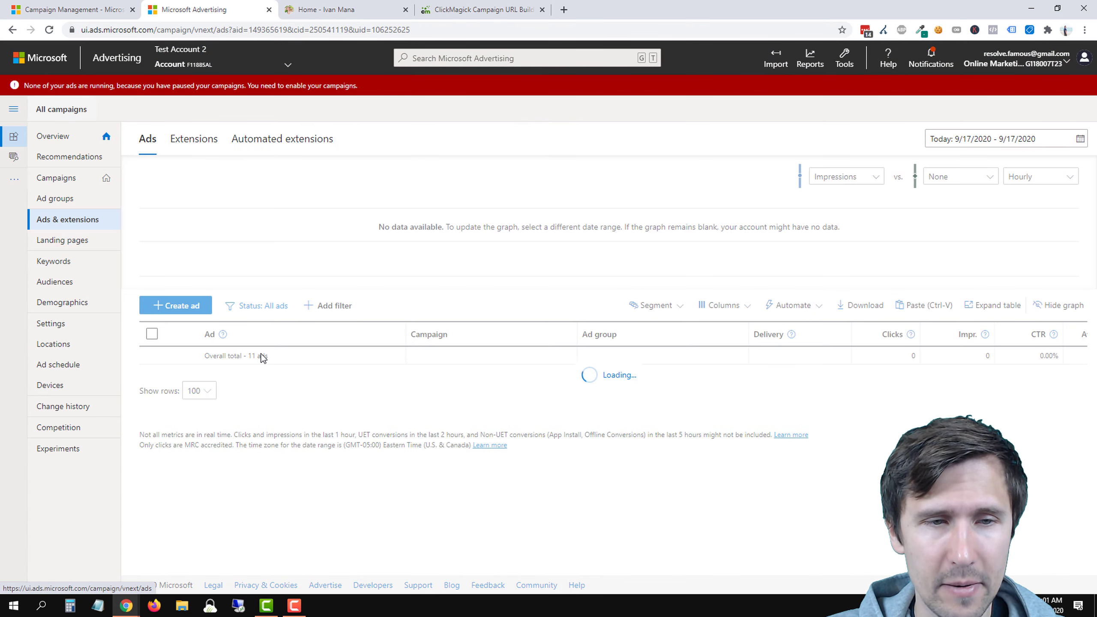
pyautogui.scroll(-3, 572, 380)
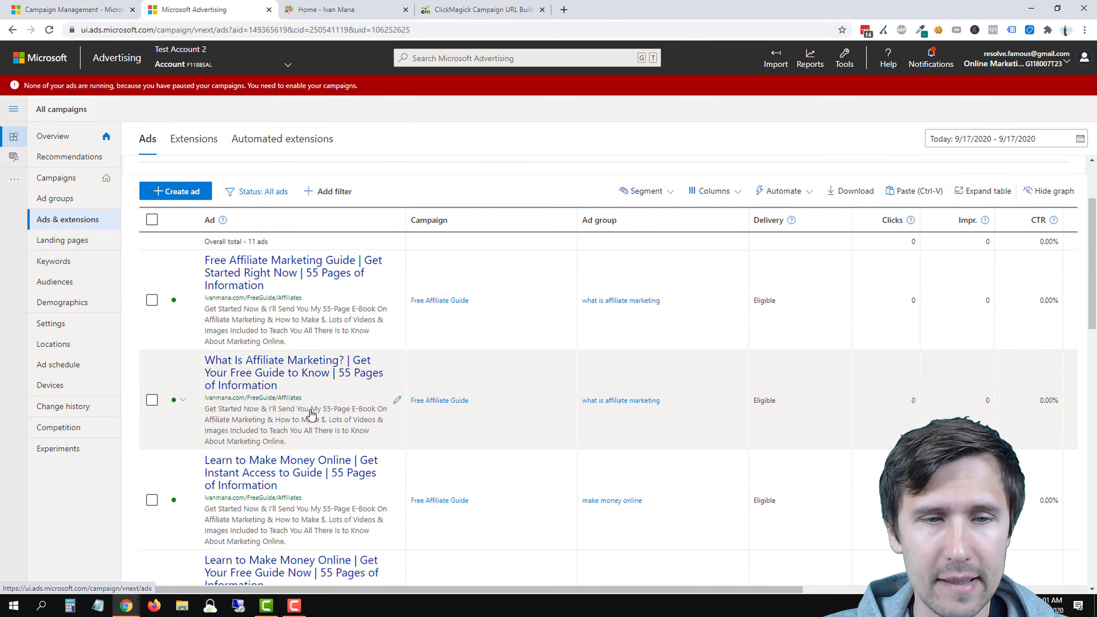
pyautogui.scroll(-2, 259, 376)
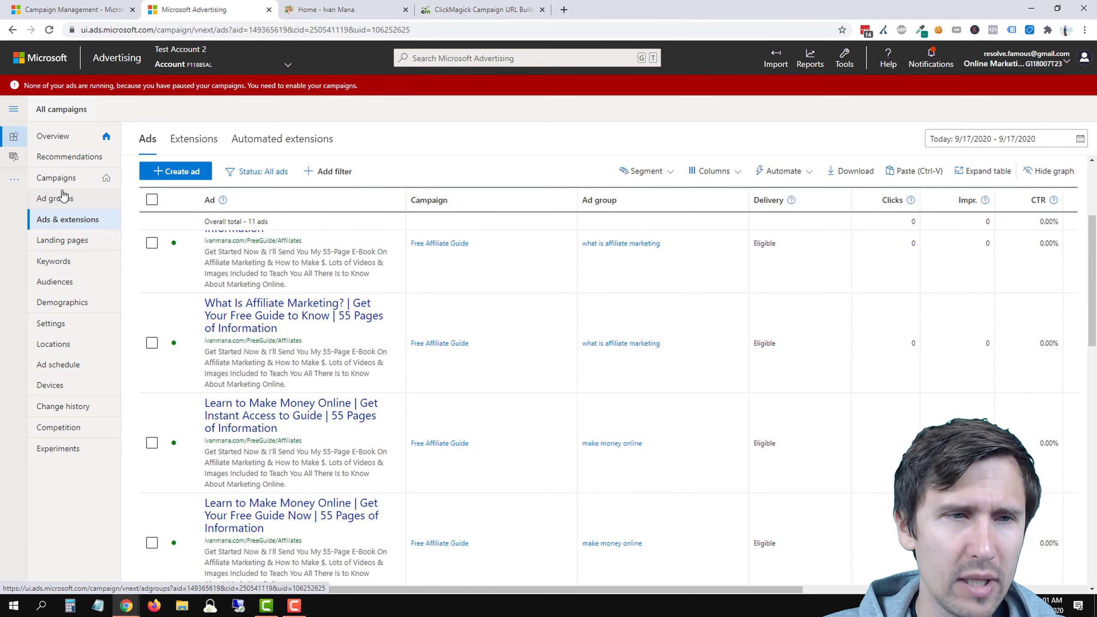
pyautogui.click(55, 198)
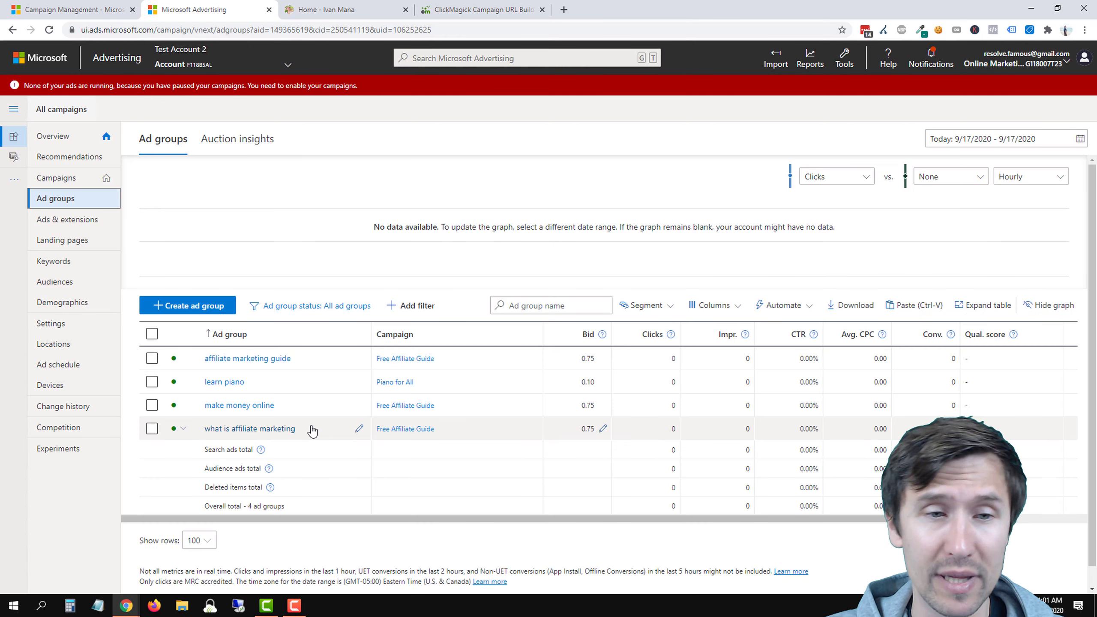
pyautogui.click(67, 181)
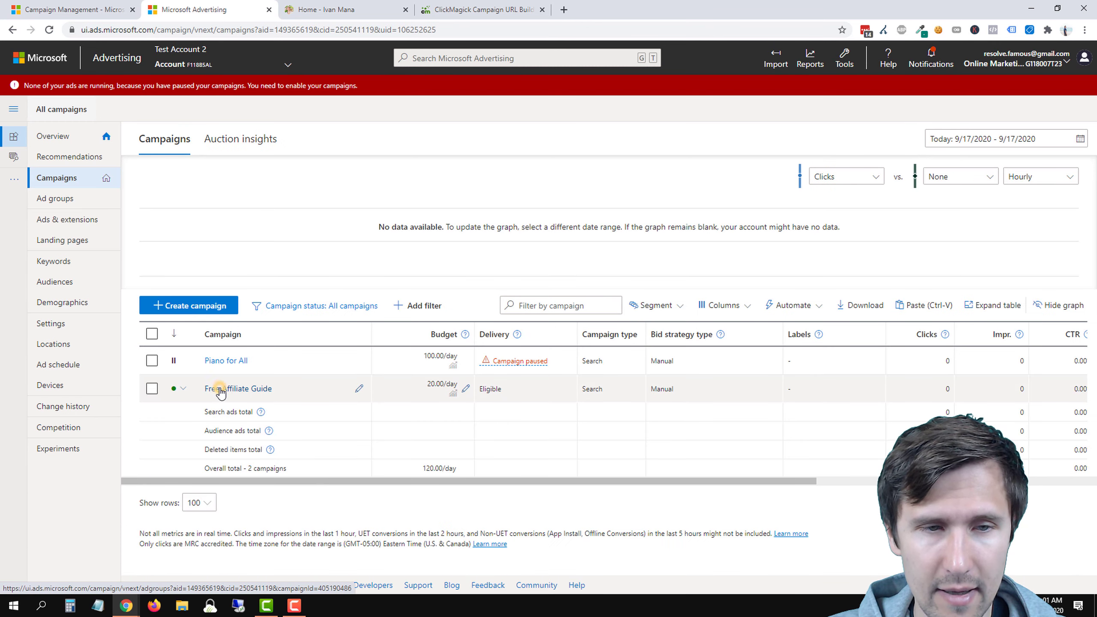
# Duplicate the "affiliate marketing guide" ad group by copying and pasting it within the Free Affiliate Guide campaign.
pyautogui.click(221, 389)
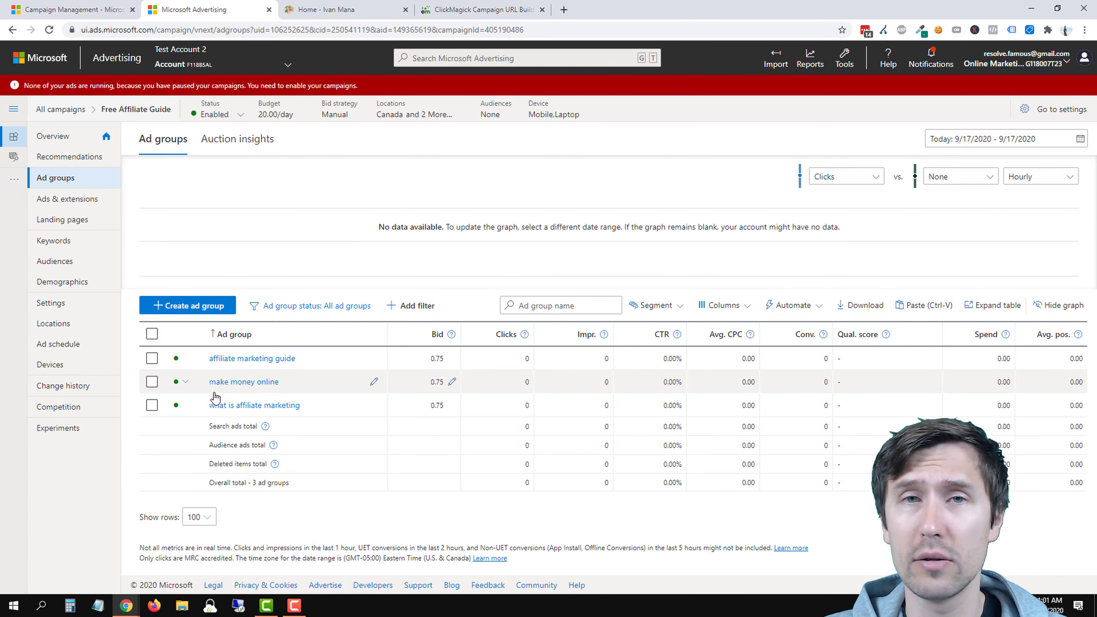
pyautogui.click(152, 358)
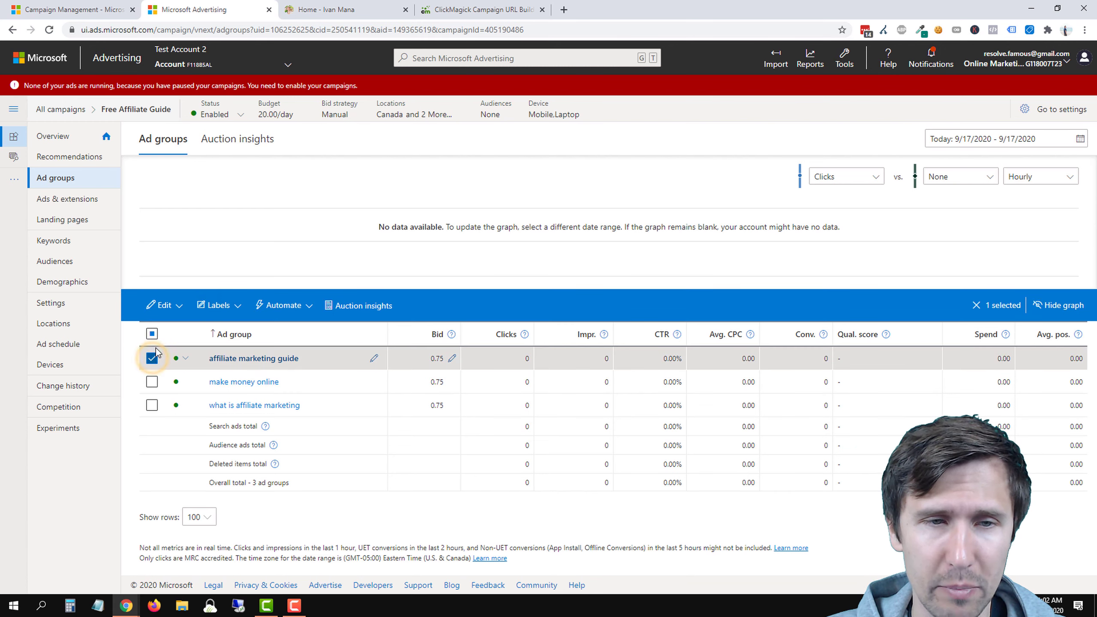
pyautogui.click(163, 305)
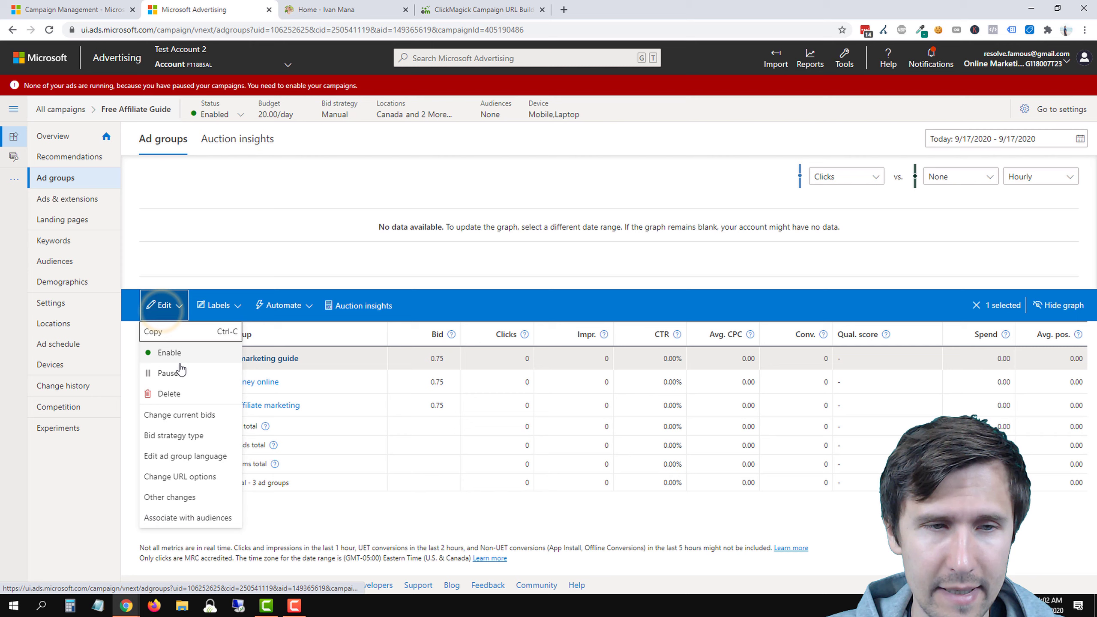
pyautogui.click(153, 331)
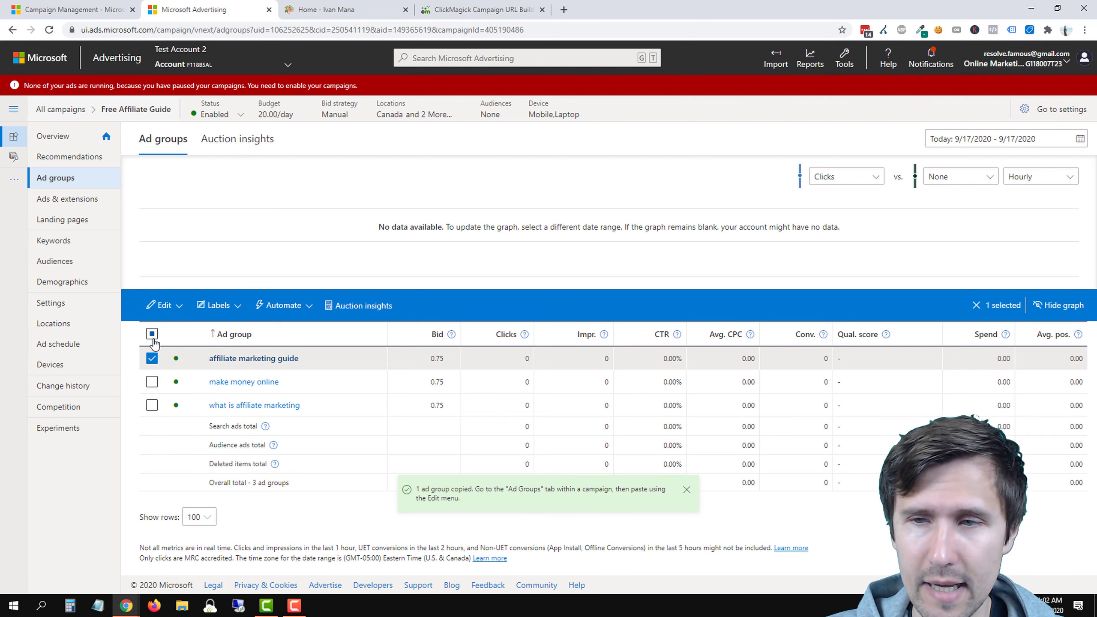
pyautogui.click(153, 334)
pyautogui.click(152, 334)
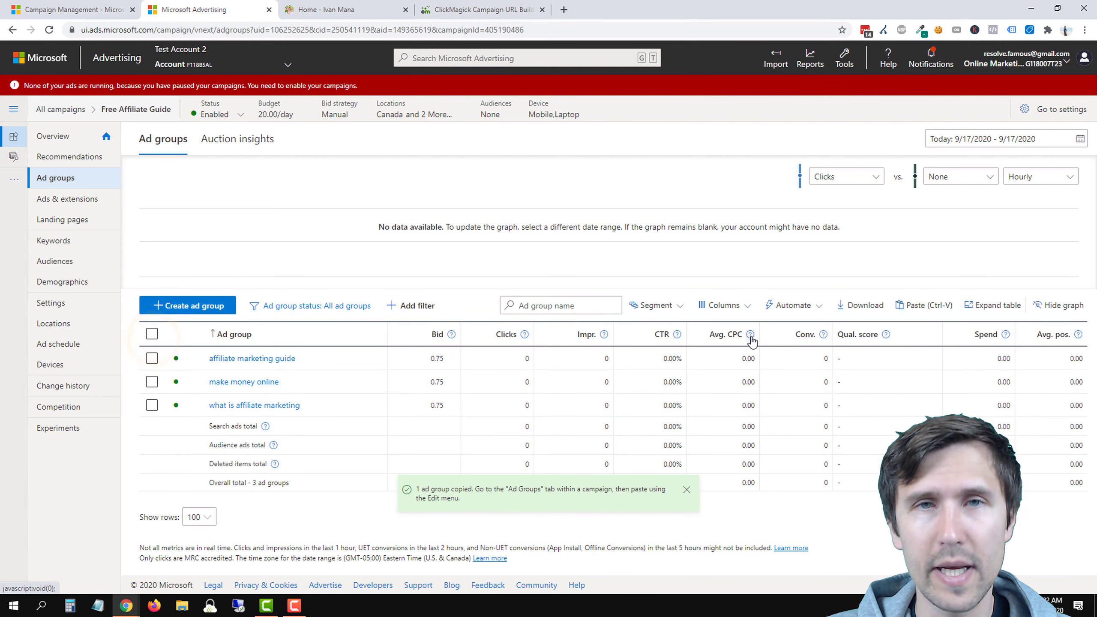
pyautogui.click(921, 306)
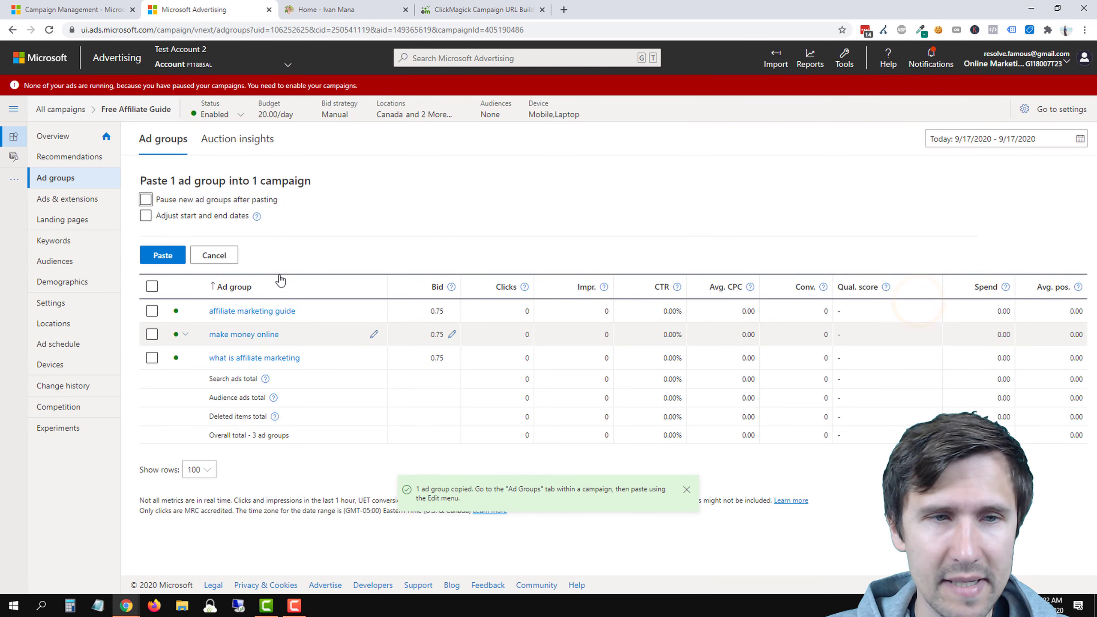
pyautogui.click(163, 256)
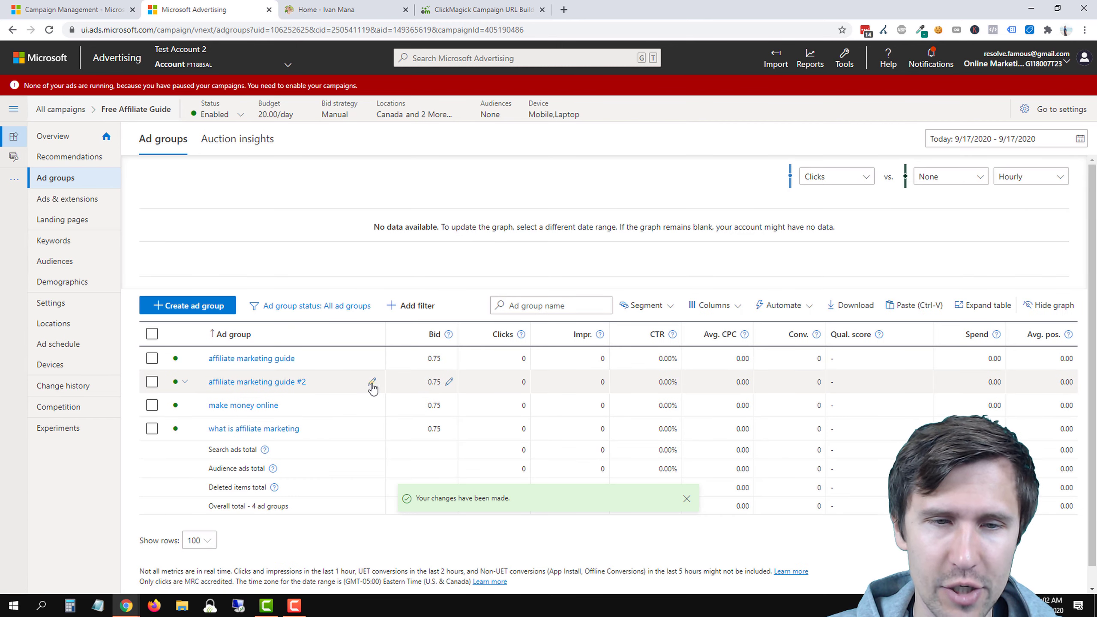
# Rename the duplicated ad group as "affiliate marketing guide for complete beginners".
pyautogui.click(372, 382)
pyautogui.doubleClick(271, 400)
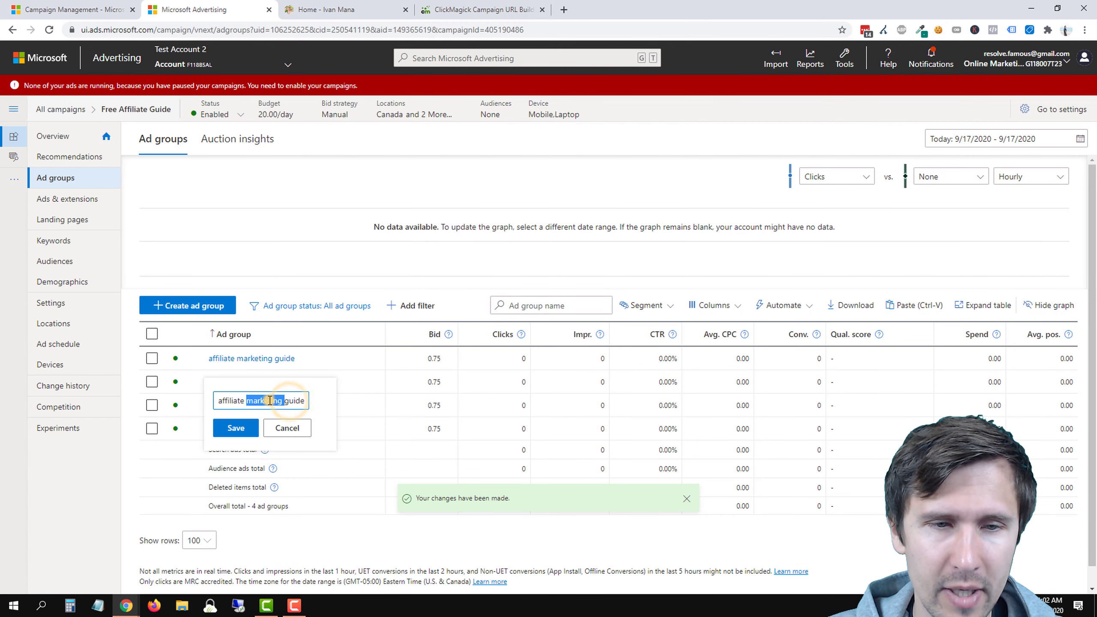
pyautogui.moveTo(271, 400); pyautogui.dragTo(303, 401)
pyautogui.click(276, 399)
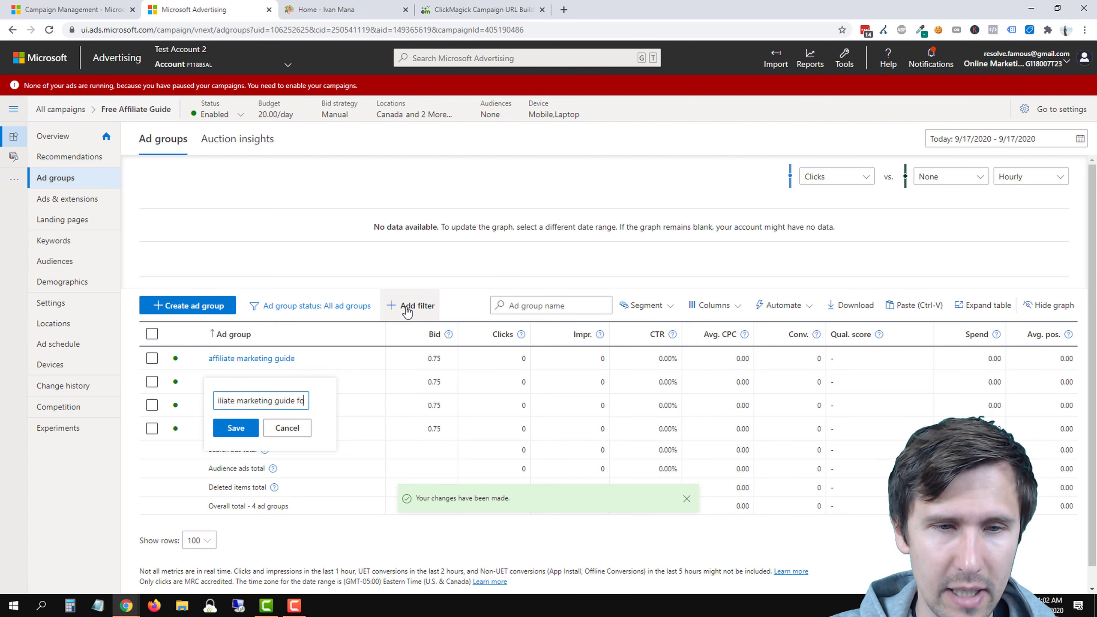
pyautogui.write('for complete beginners')
pyautogui.press('Return')
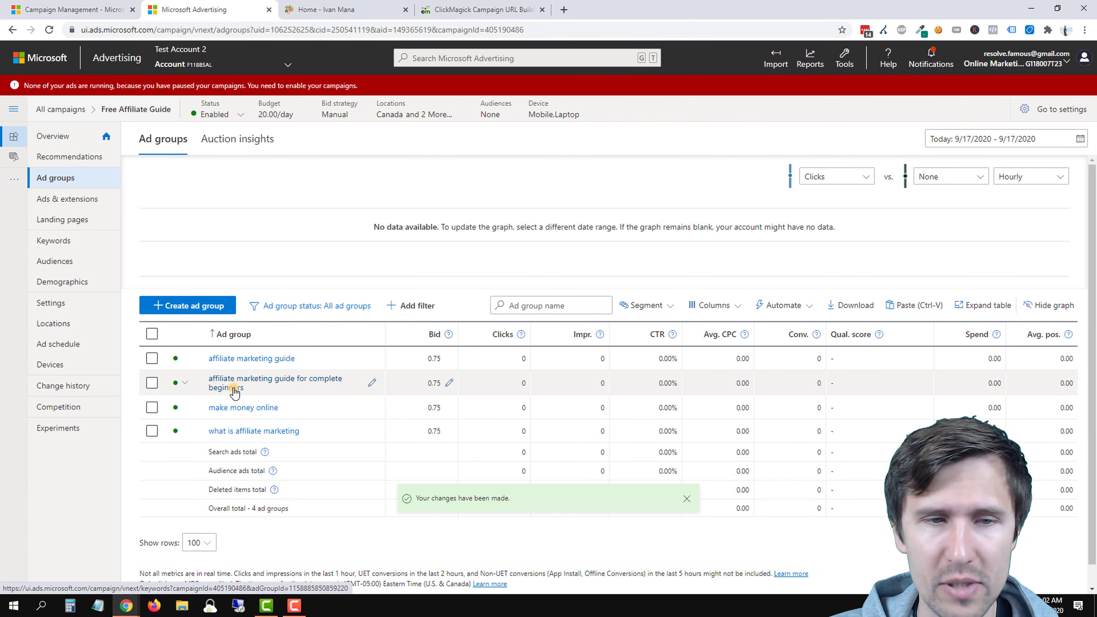
# Delete all the copied keywords from the "affiliate marketing guide for complete beginners" ad group.
pyautogui.click(231, 389)
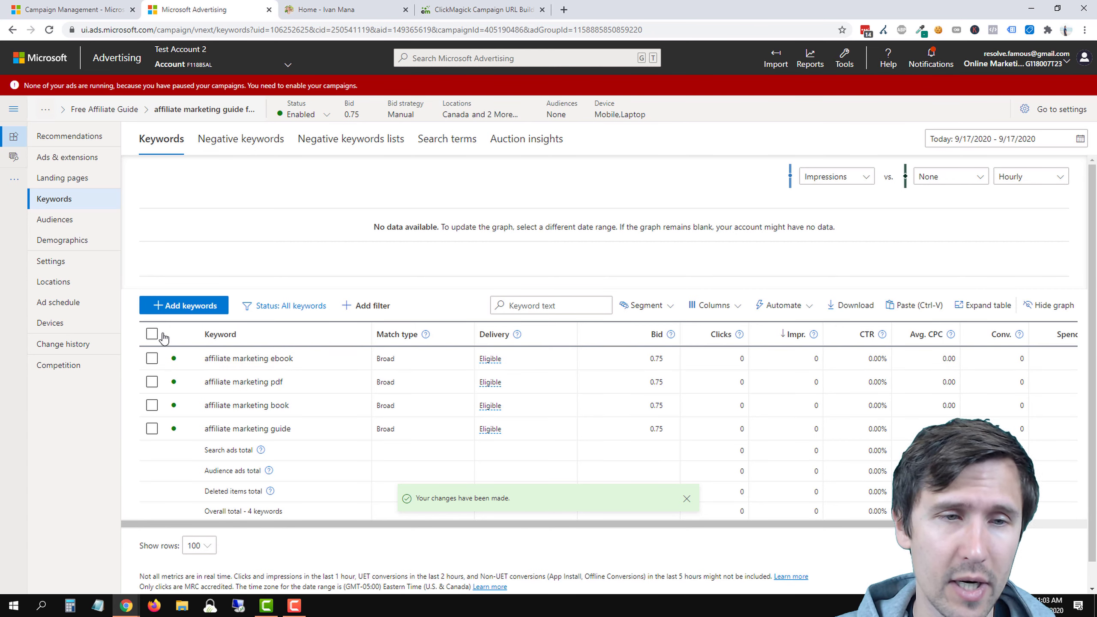
pyautogui.click(151, 334)
pyautogui.click(159, 304)
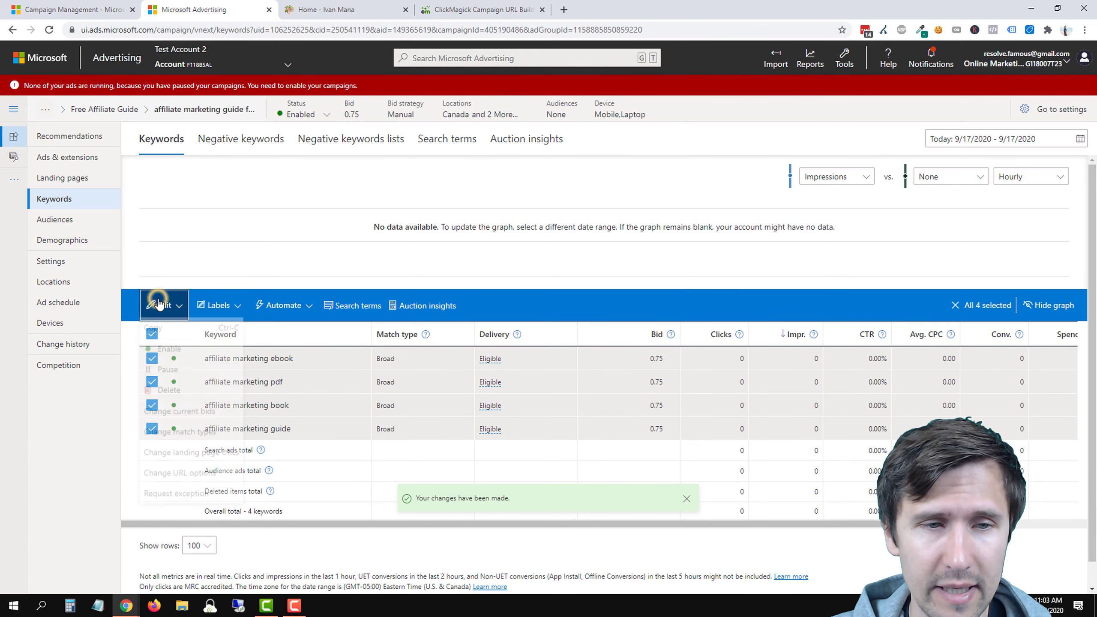
pyautogui.click(169, 393)
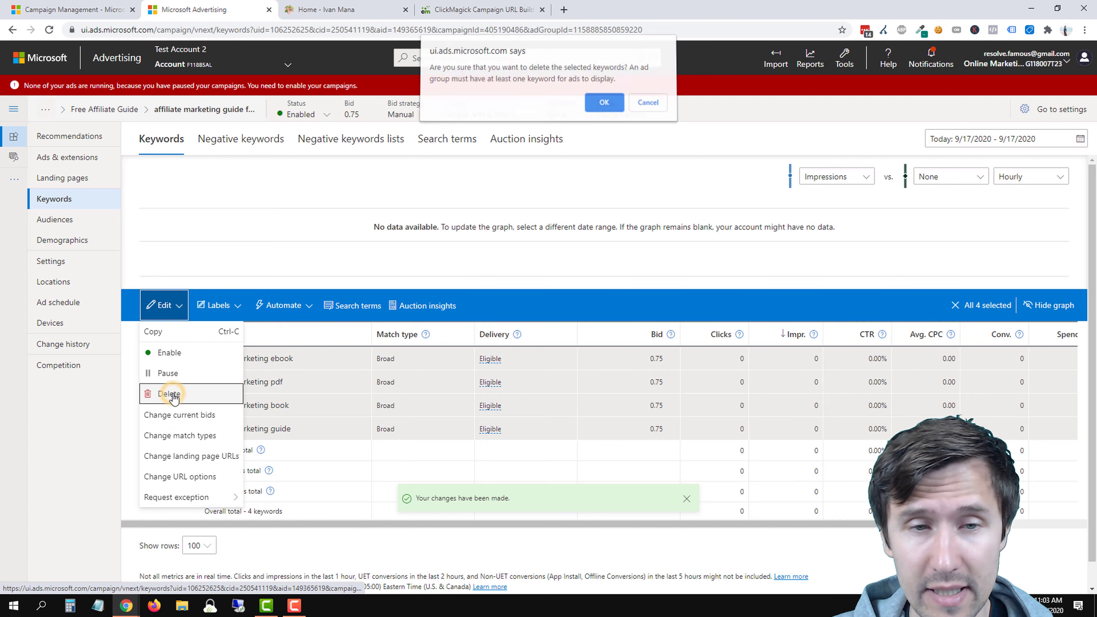
pyautogui.click(604, 103)
# Add the keyword "affiliate marketing guide for beginners" to the "affiliate marketing guide for complete beginners" ad group and save it.
pyautogui.click(167, 304)
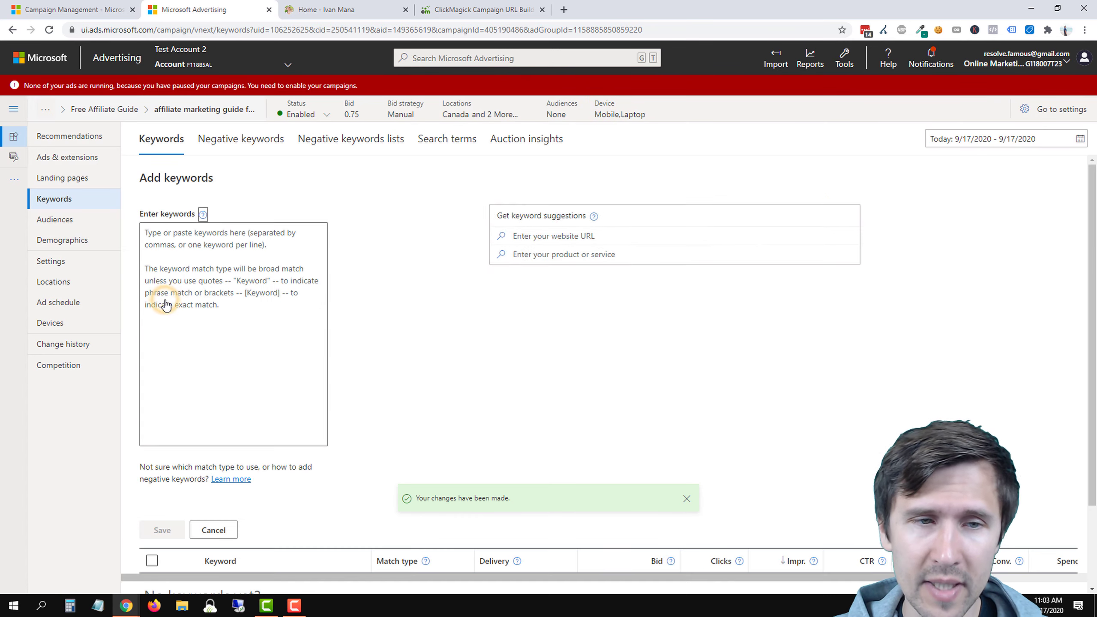
pyautogui.click(229, 268)
pyautogui.write('affilia')
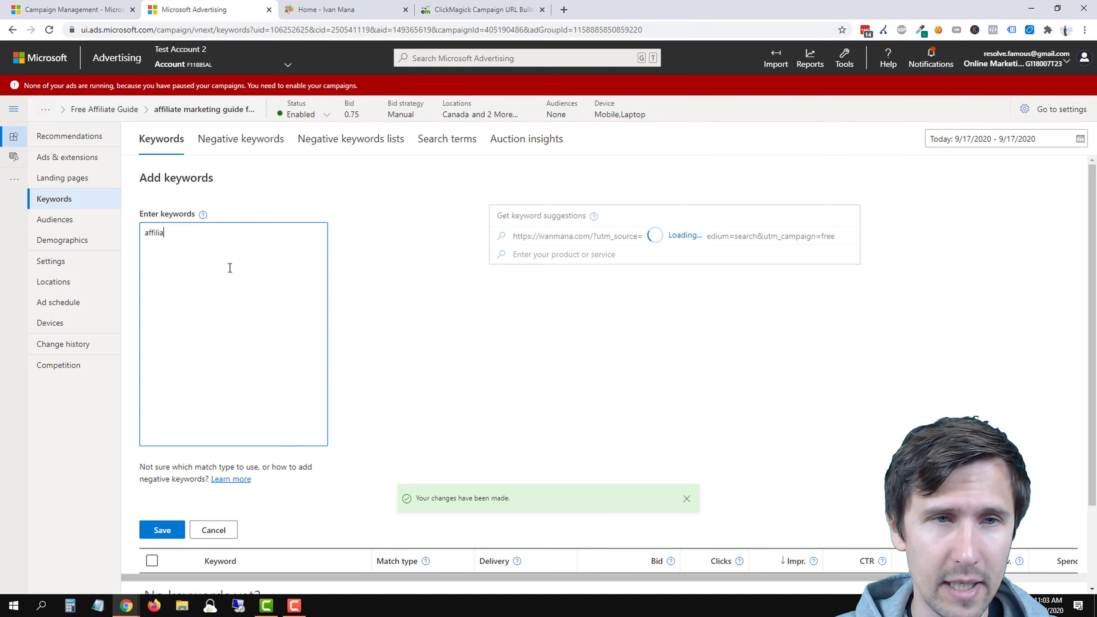
pyautogui.write('te marketing guide for beginners')
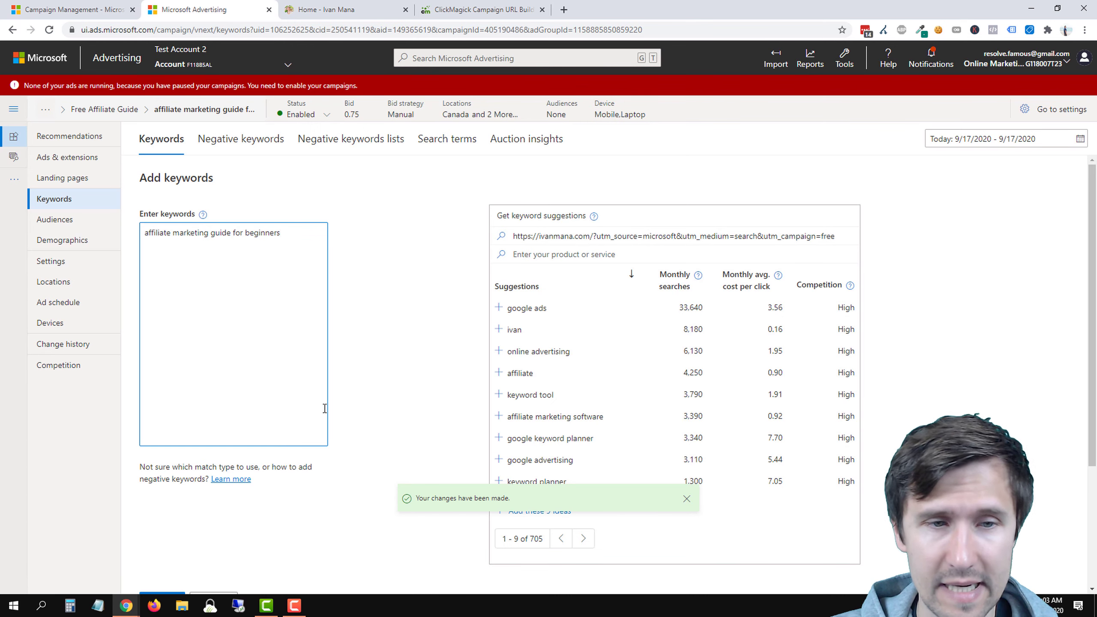
pyautogui.scroll(-3, 324, 408)
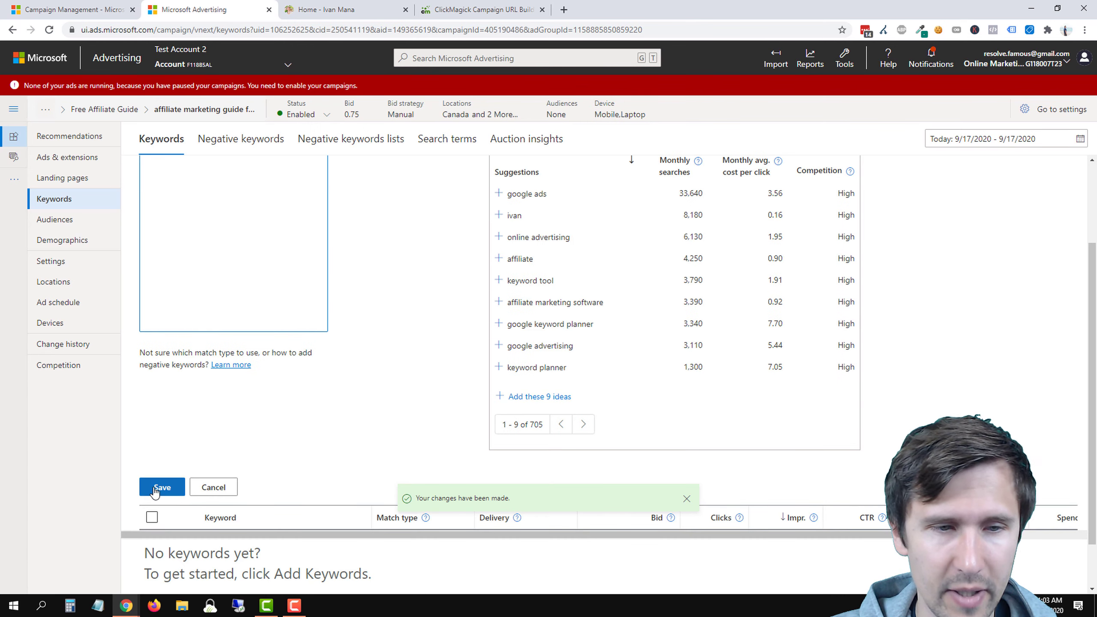
pyautogui.click(155, 489)
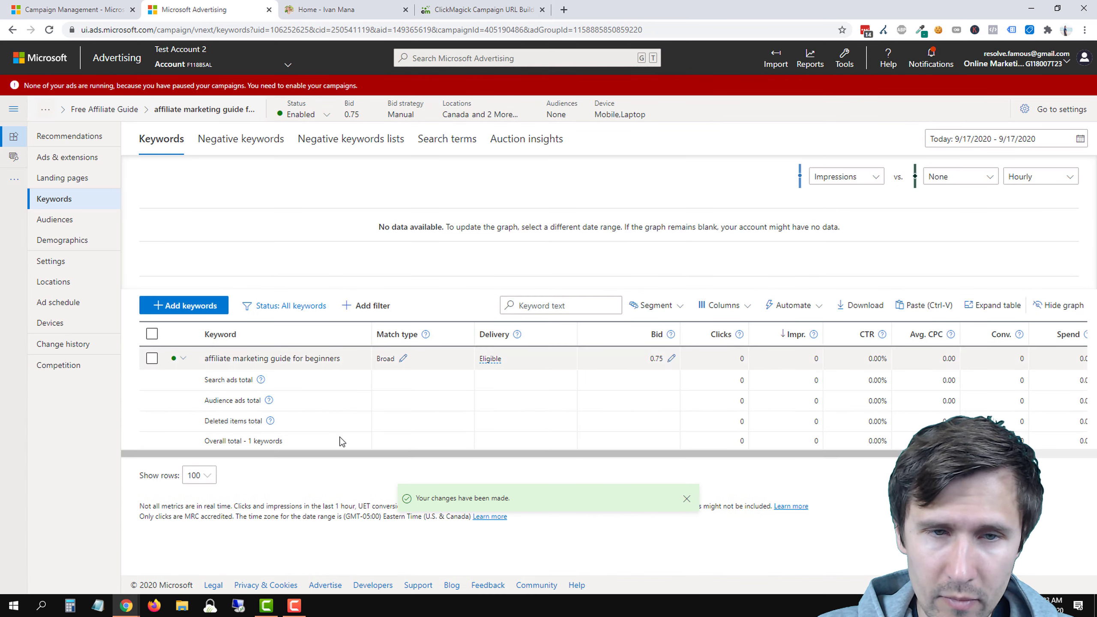
pyautogui.click(403, 359)
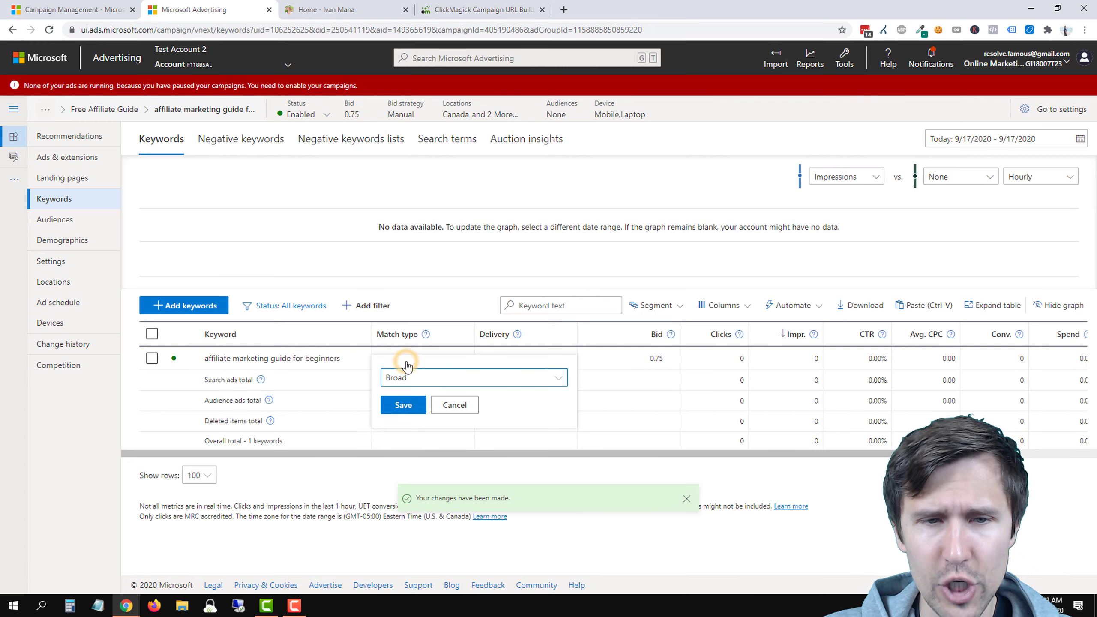
pyautogui.click(427, 376)
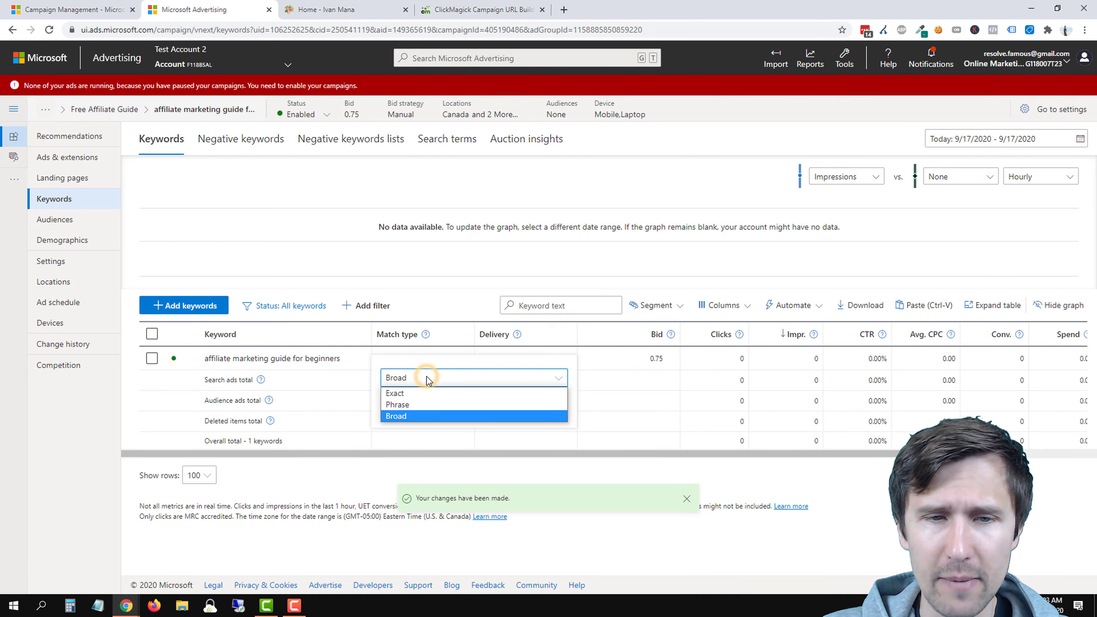
pyautogui.click(355, 479)
pyautogui.click(355, 477)
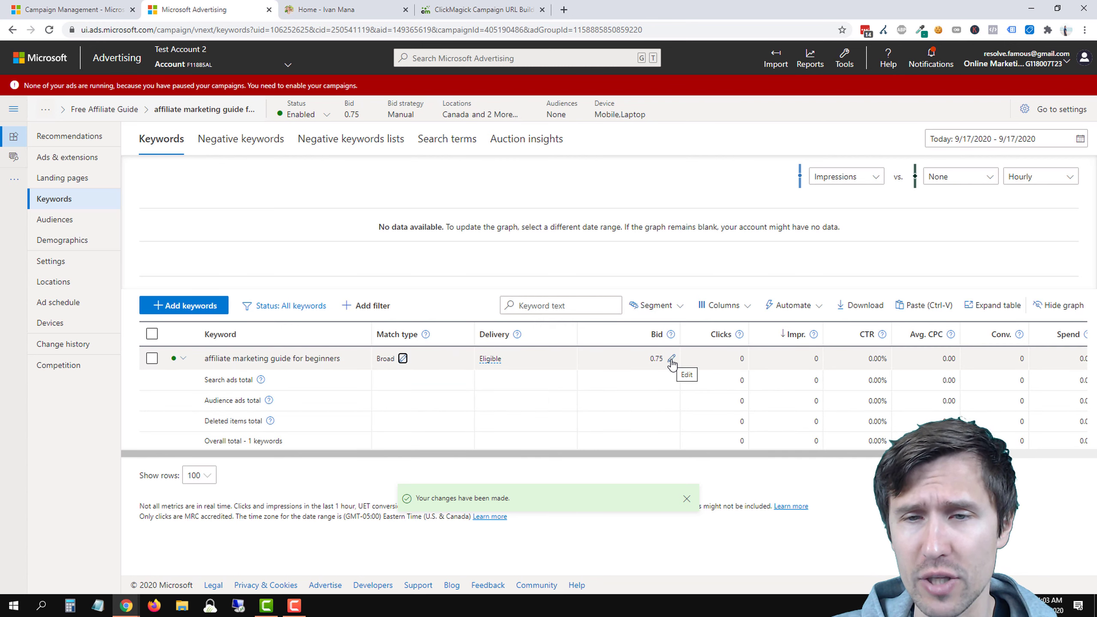
# Add the Conv. rate column from the Conversions group to the keywords table and apply the column change.
pyautogui.click(712, 307)
pyautogui.click(727, 333)
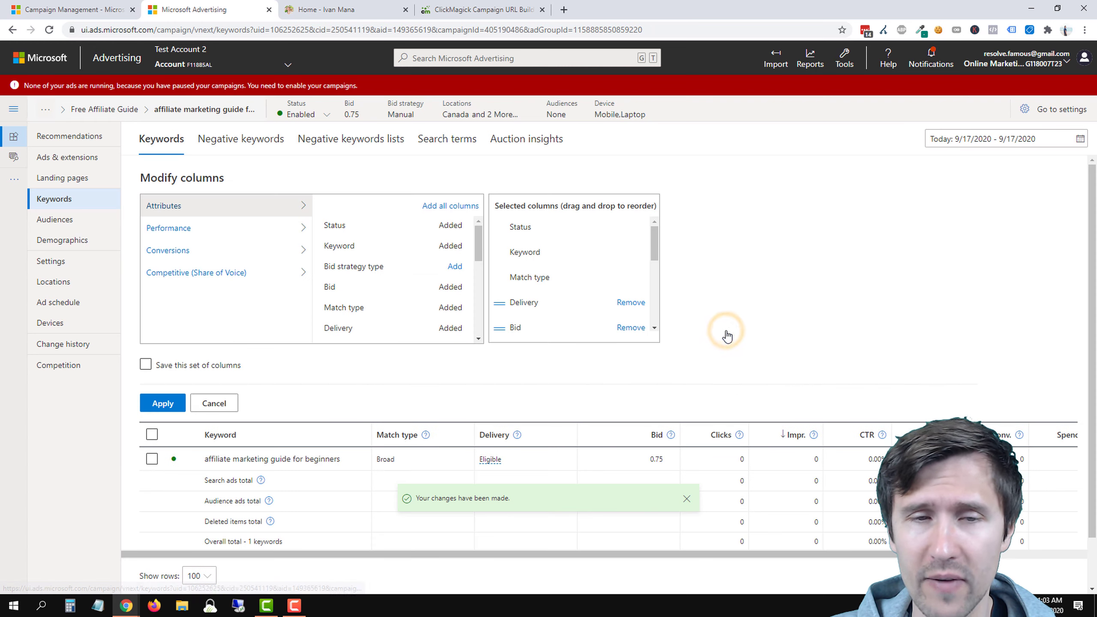
pyautogui.click(168, 255)
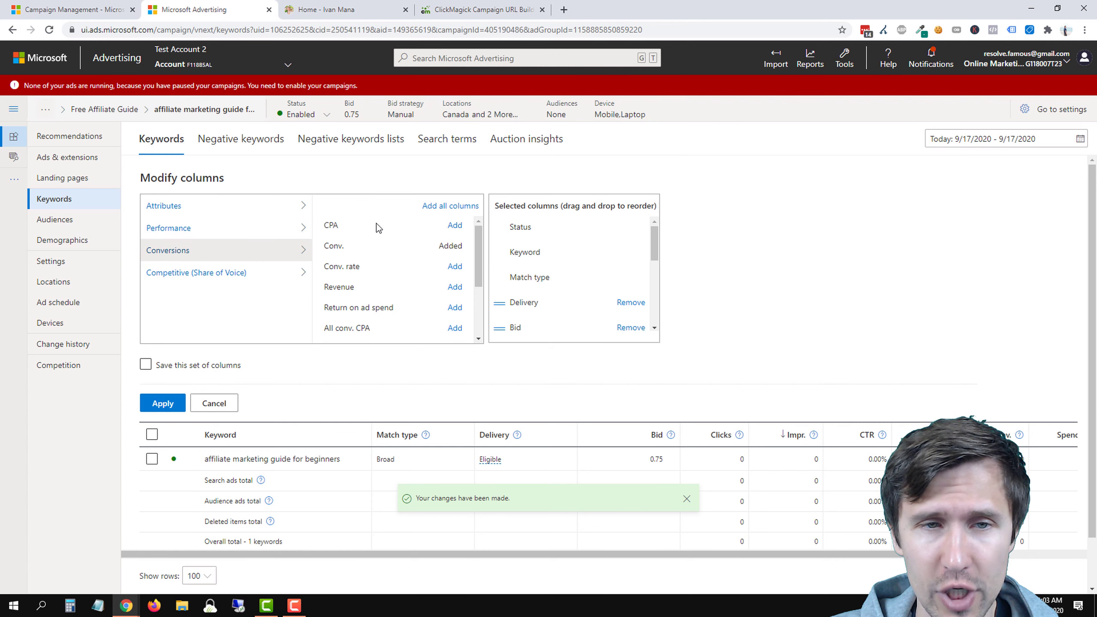
pyautogui.click(455, 267)
pyautogui.click(160, 403)
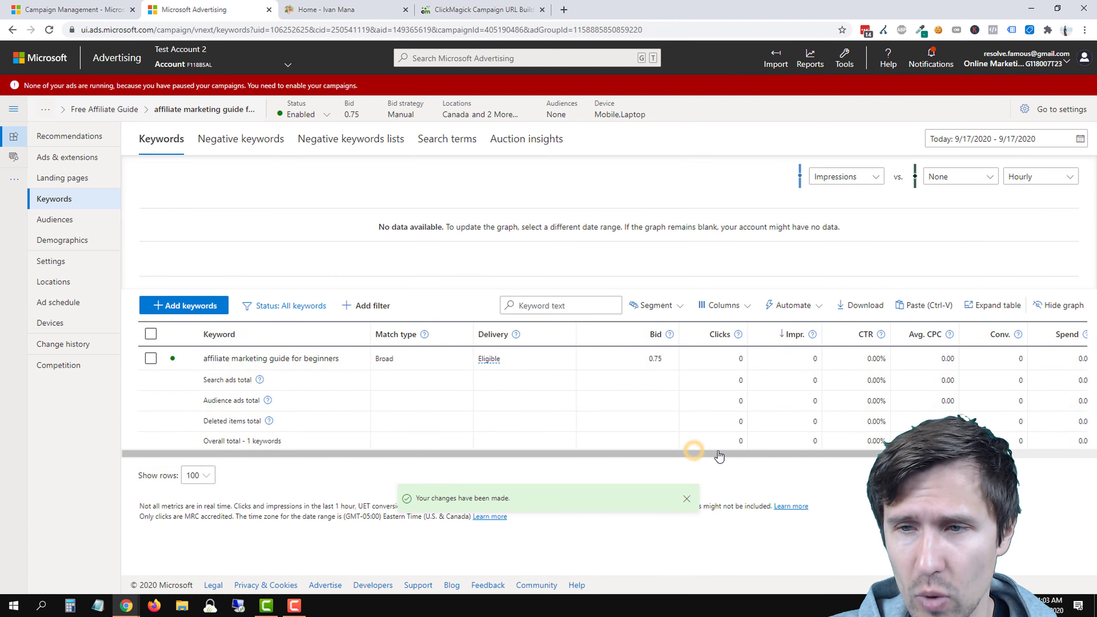
pyautogui.moveTo(695, 456); pyautogui.dragTo(660, 458)
# Try to move the Conv. rate column directly after Conv. in the keywords table's column order.
pyautogui.click(721, 305)
pyautogui.click(726, 341)
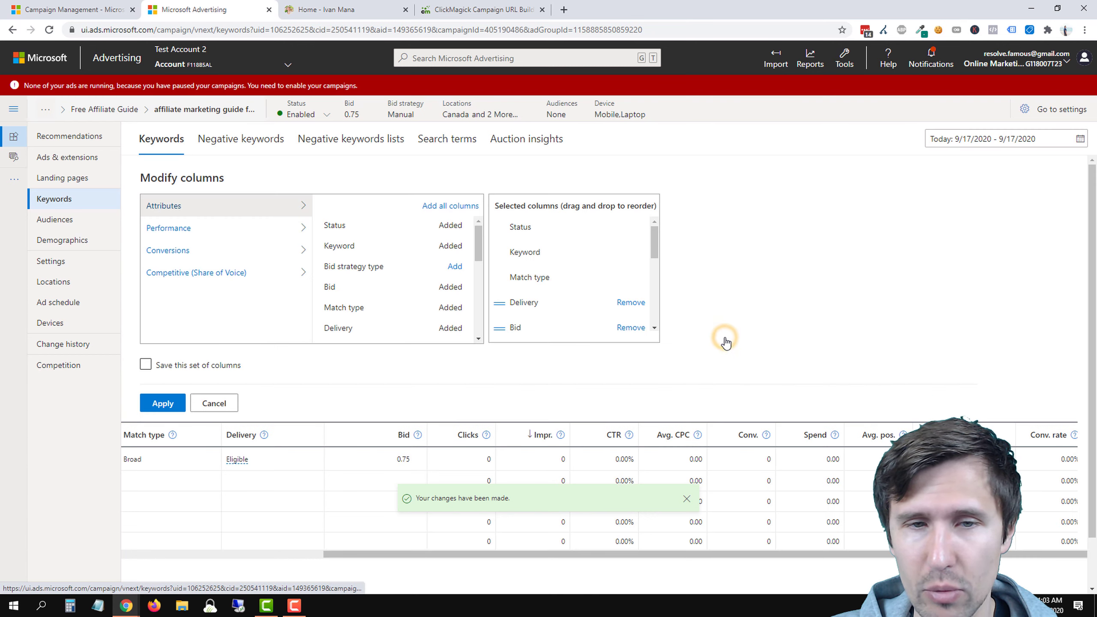
pyautogui.scroll(-5, 574, 283)
pyautogui.moveTo(536, 319); pyautogui.dragTo(540, 237)
pyautogui.click(219, 404)
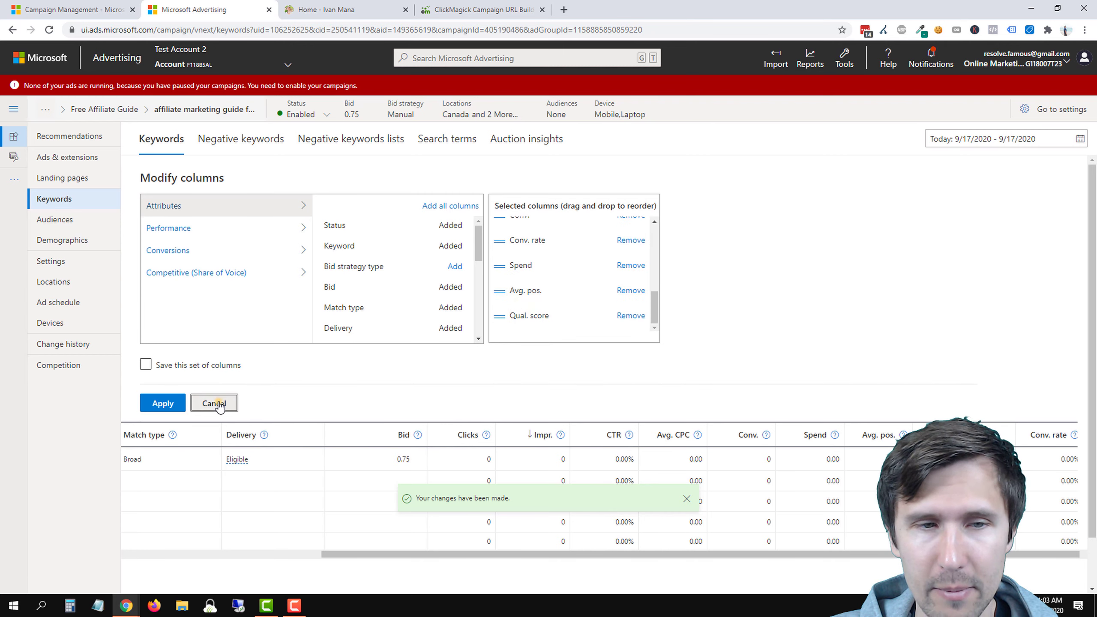
pyautogui.moveTo(445, 456); pyautogui.dragTo(241, 457)
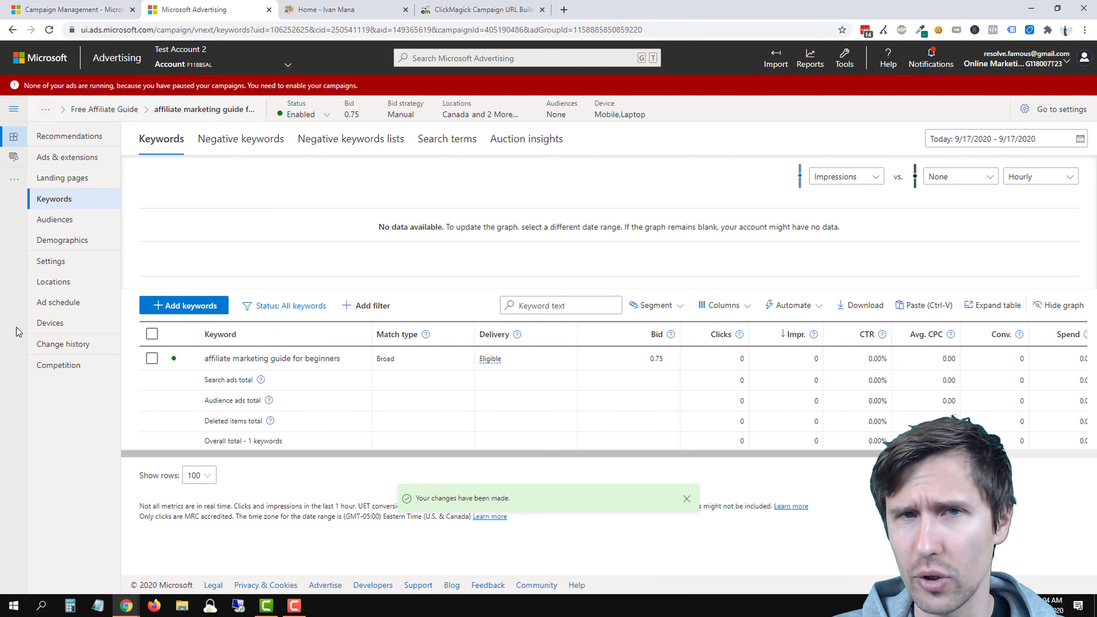
# Review the keywords for search campaigns and all campaigns, plus the account's overview and recommendations.
pyautogui.click(13, 113)
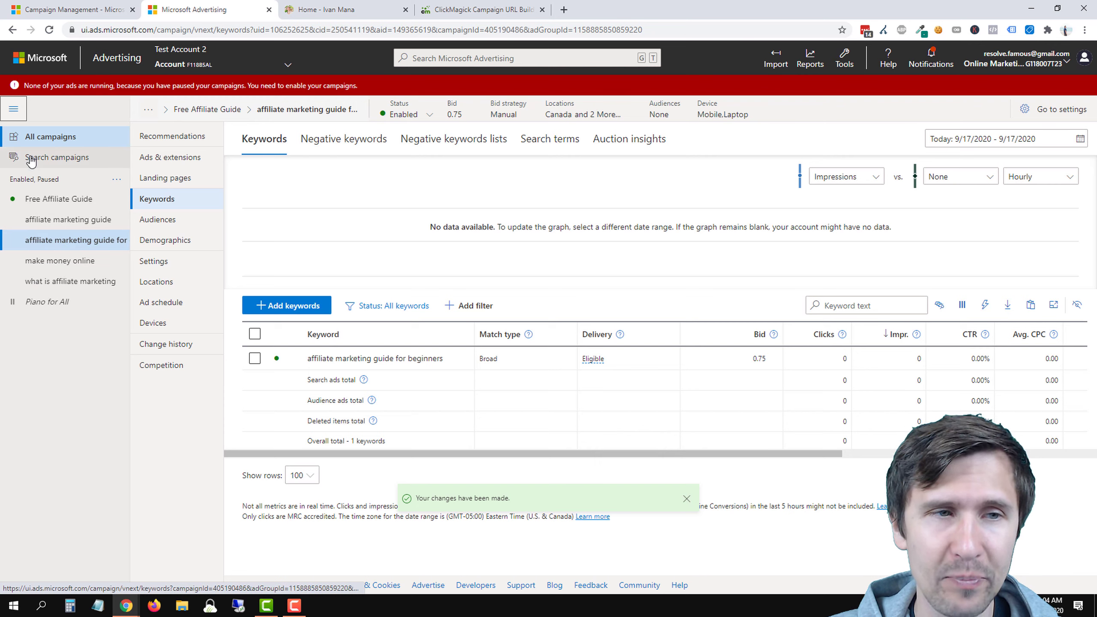
pyautogui.click(49, 161)
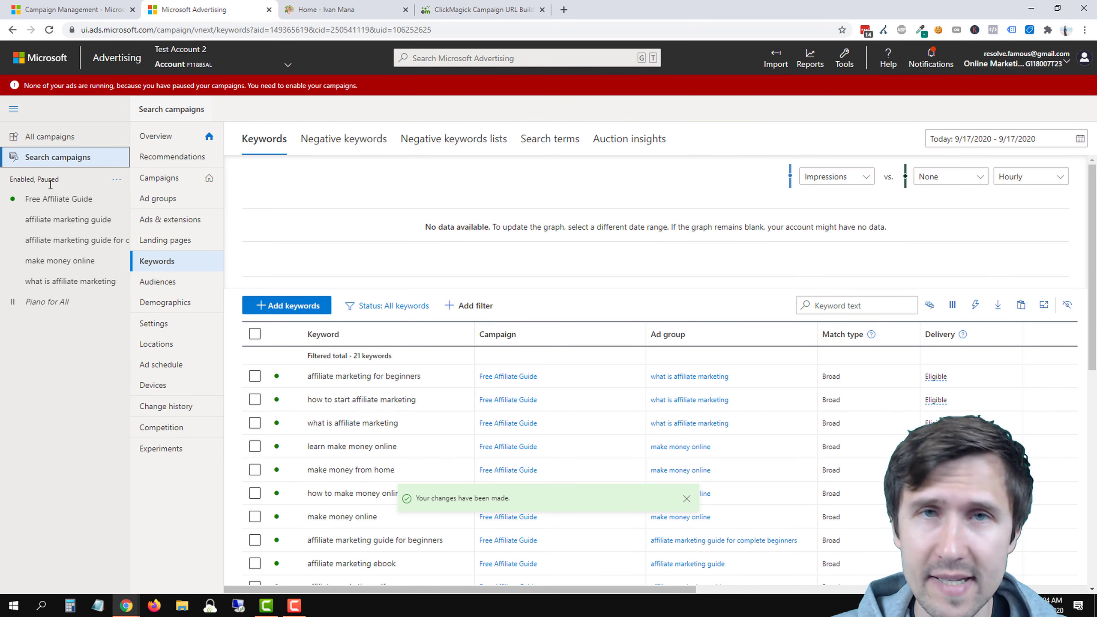
pyautogui.click(48, 136)
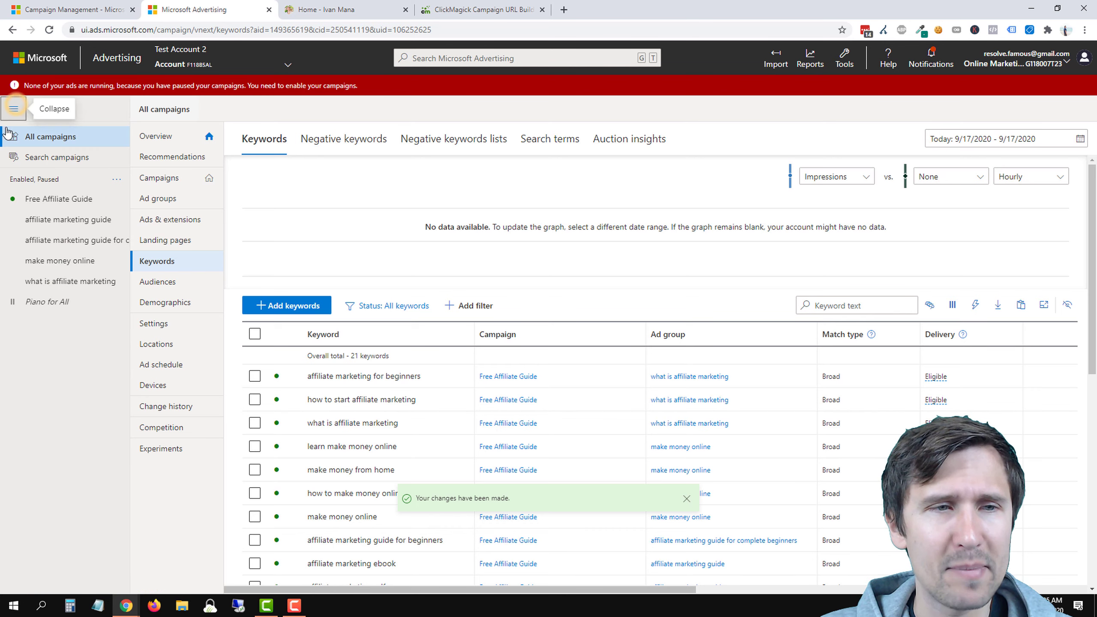
pyautogui.click(14, 109)
pyautogui.click(66, 137)
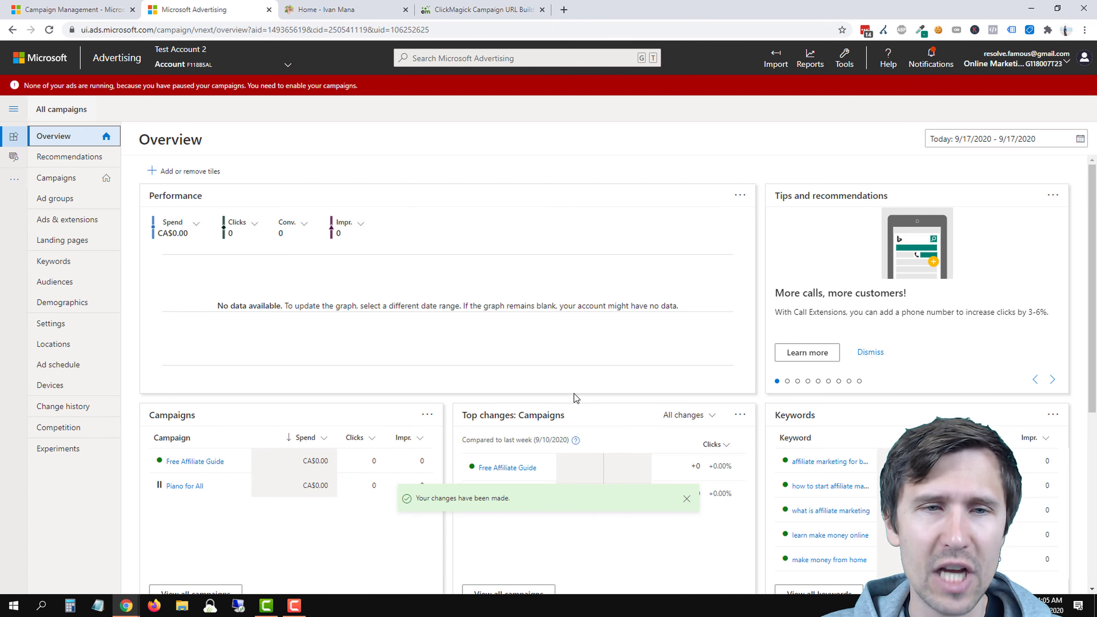
pyautogui.click(49, 159)
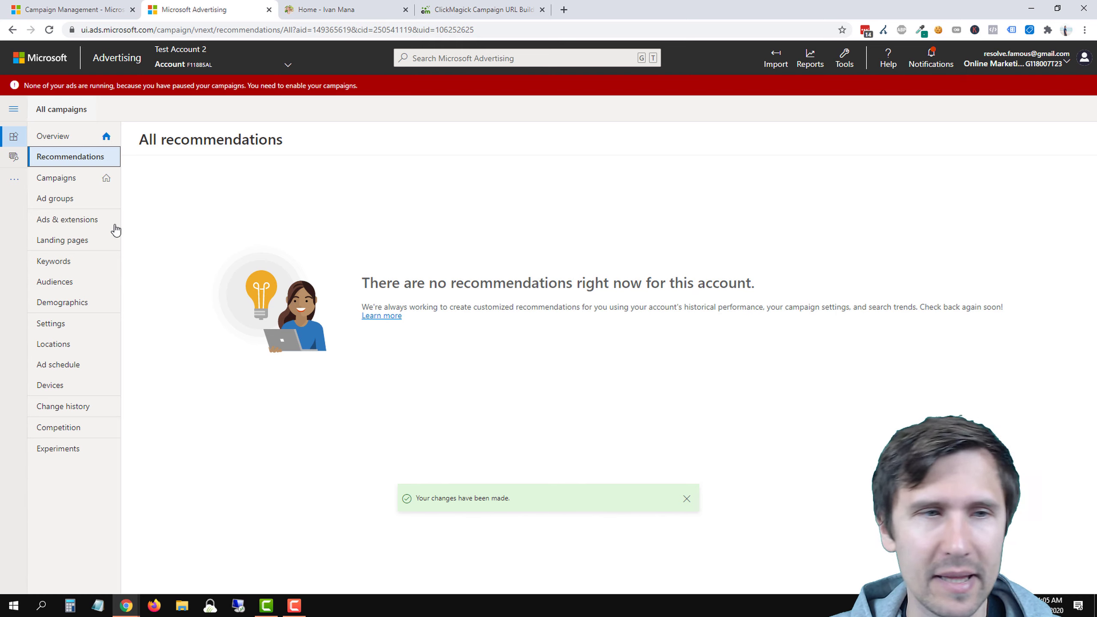
# Set the account-wide Campaigns page as the default home page.
pyautogui.click(62, 184)
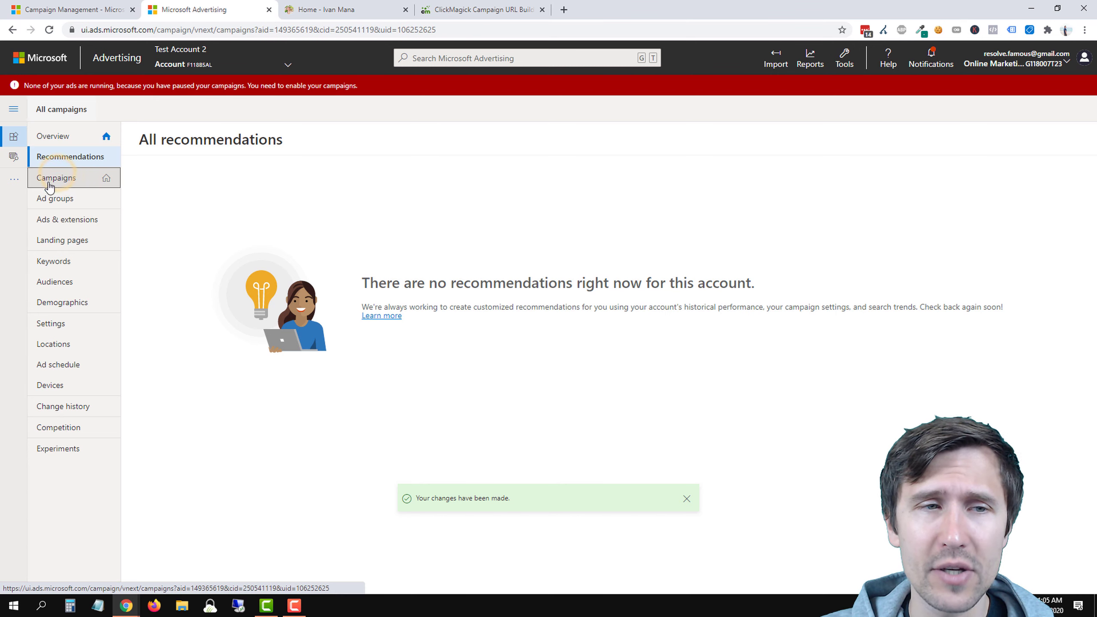
pyautogui.click(105, 179)
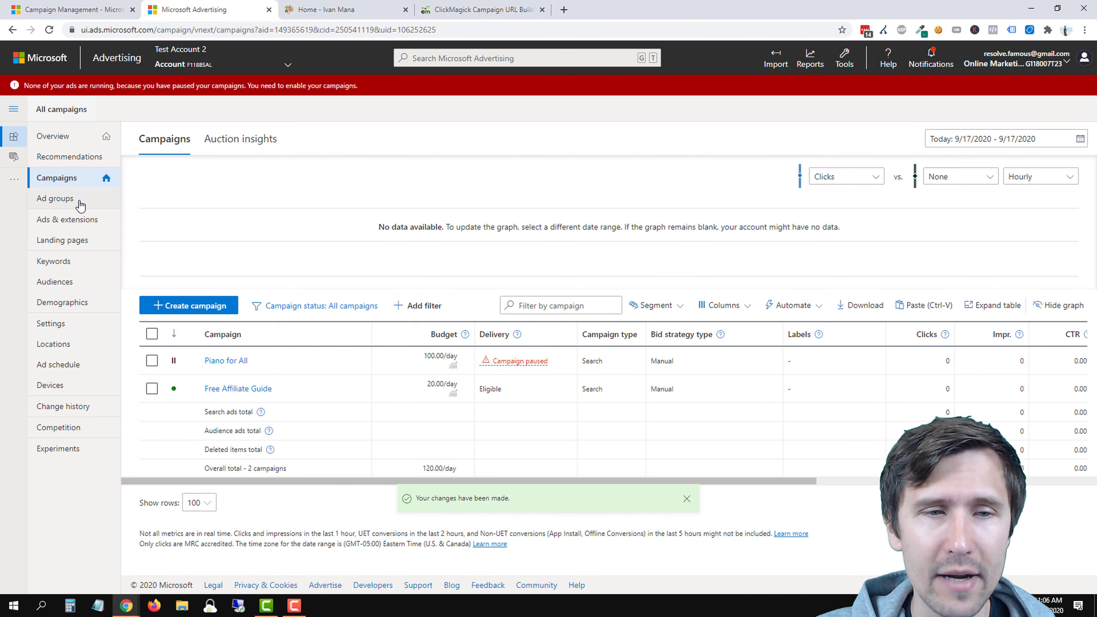
# Pause the Free Affiliate Guide campaign.
pyautogui.click(249, 390)
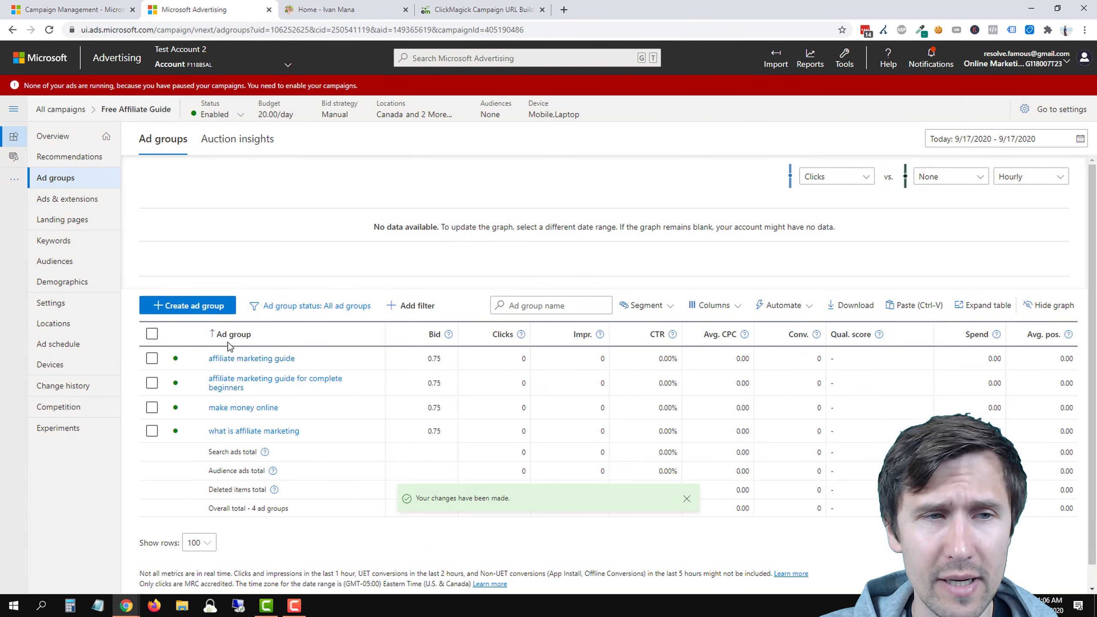
pyautogui.click(69, 111)
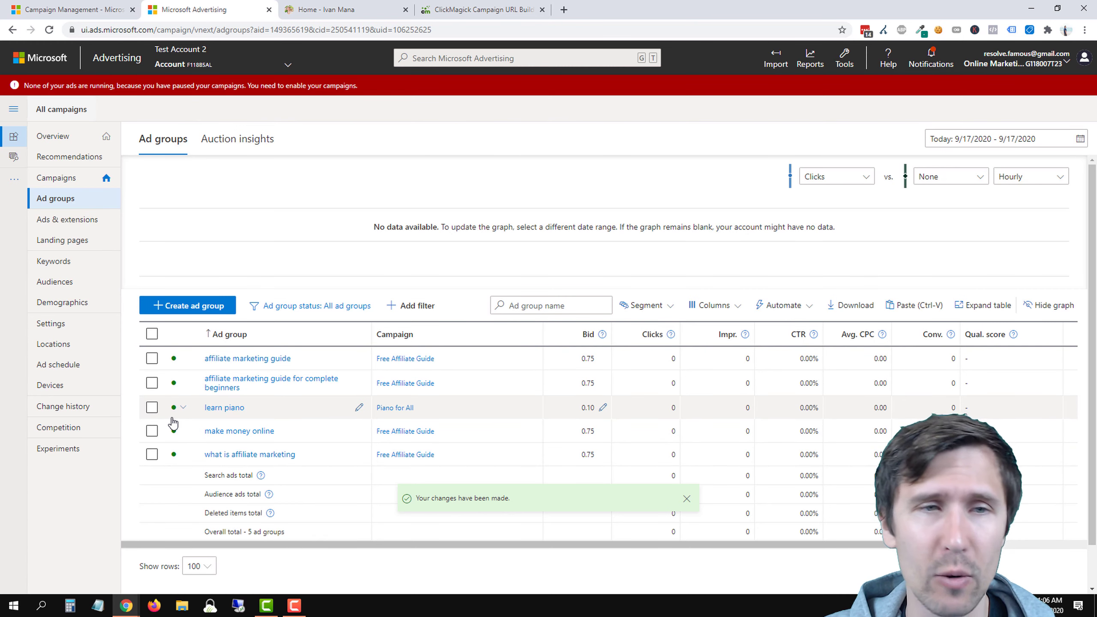
pyautogui.click(47, 186)
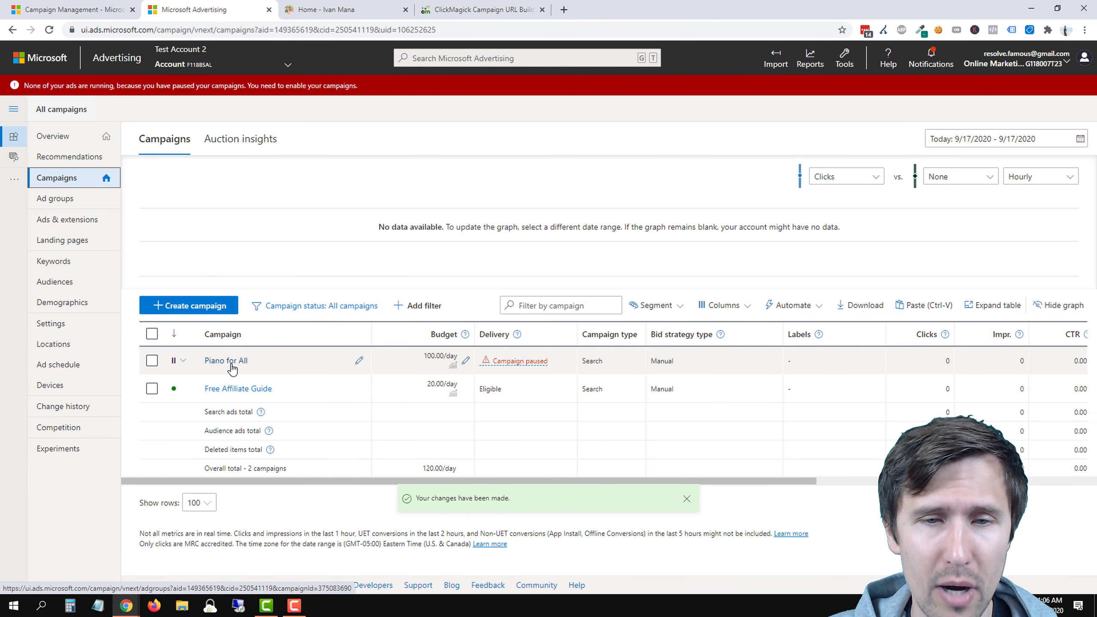
pyautogui.click(173, 388)
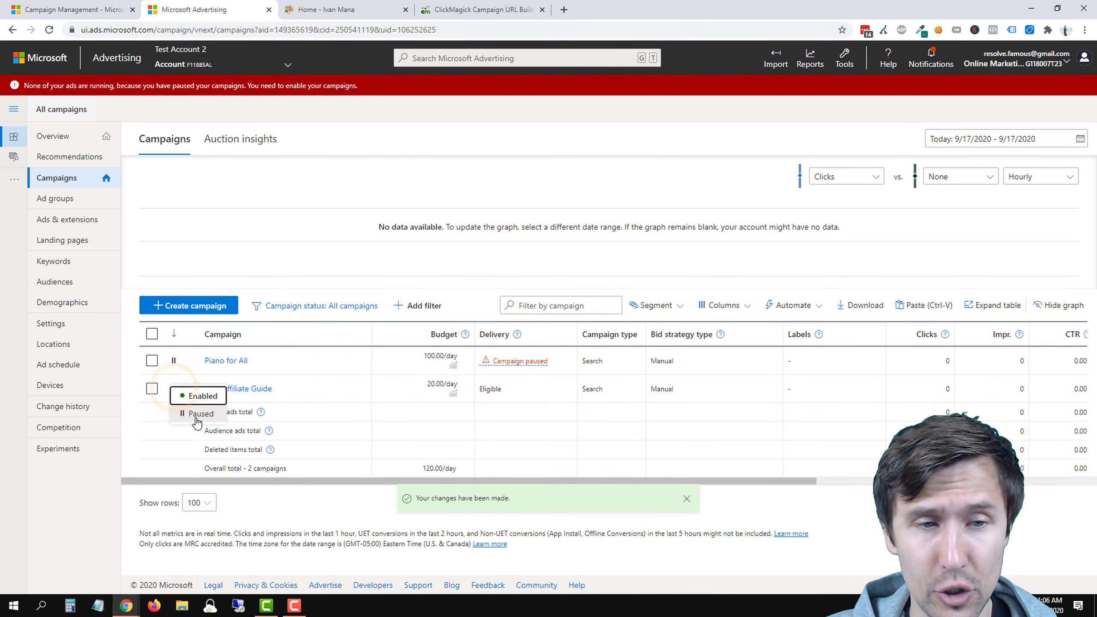
pyautogui.click(195, 415)
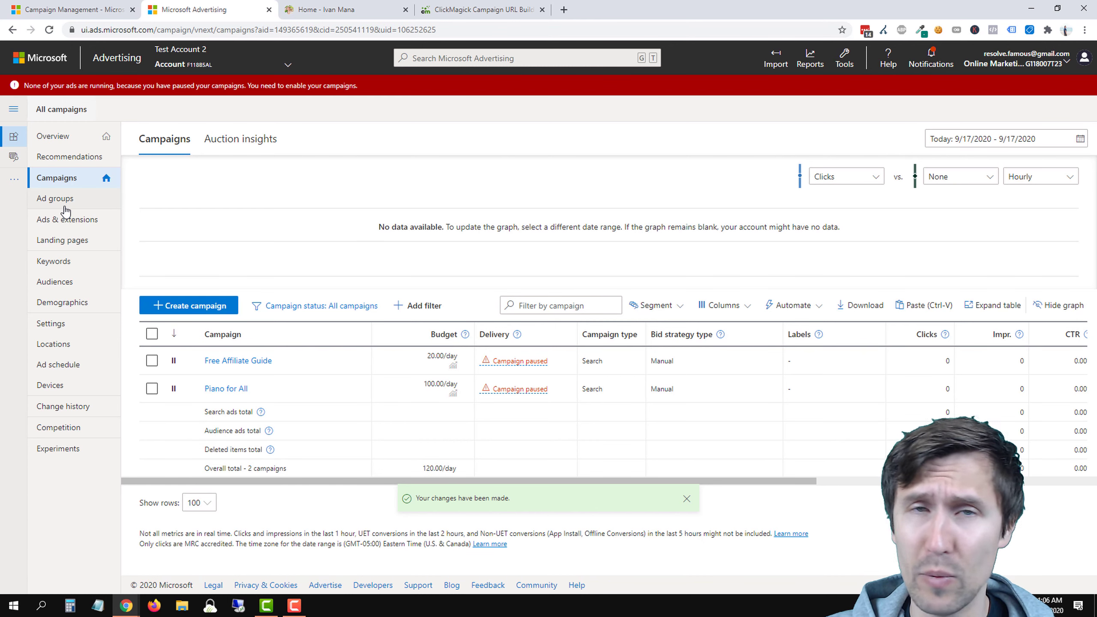
# Review the account-wide ads, extensions, automated extension settings and landing pages.
pyautogui.click(54, 223)
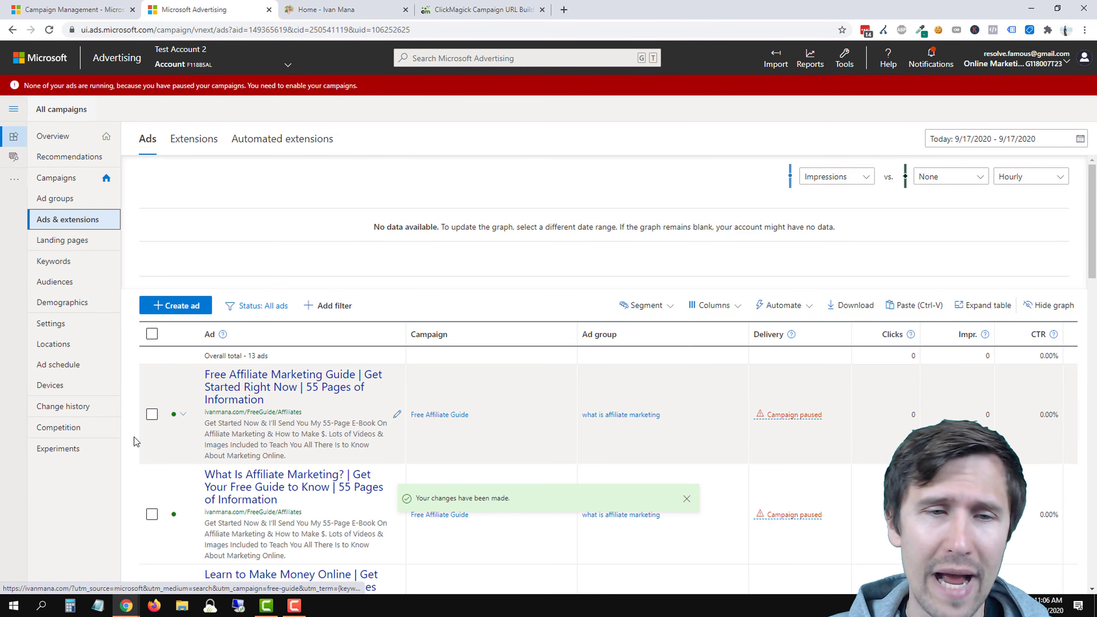
pyautogui.scroll(-5, 392, 363)
pyautogui.scroll(5, 391, 366)
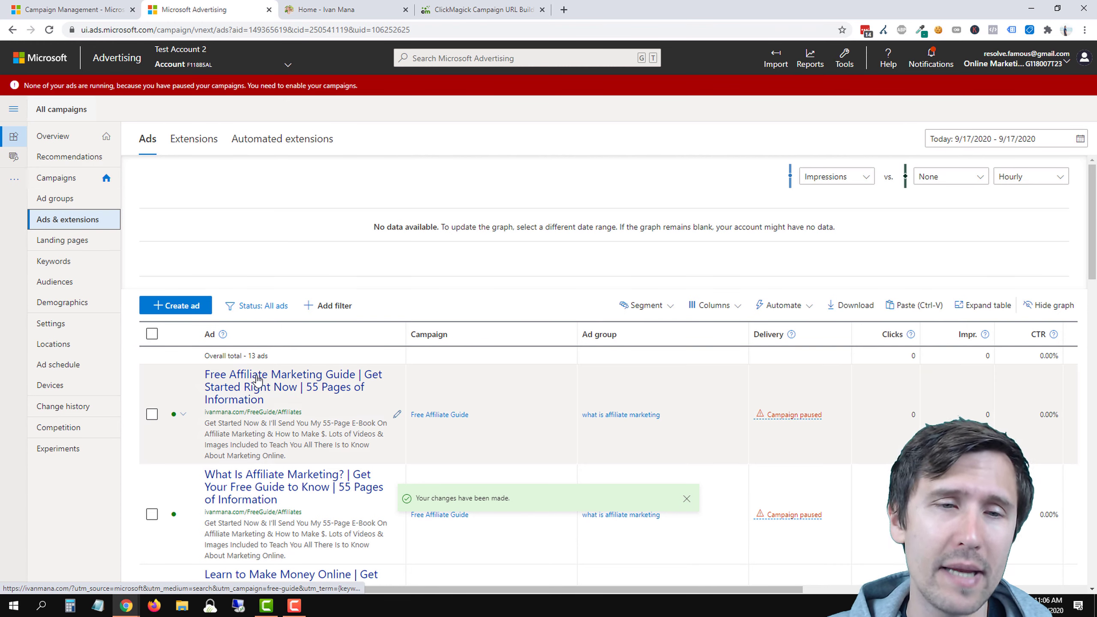
pyautogui.click(186, 147)
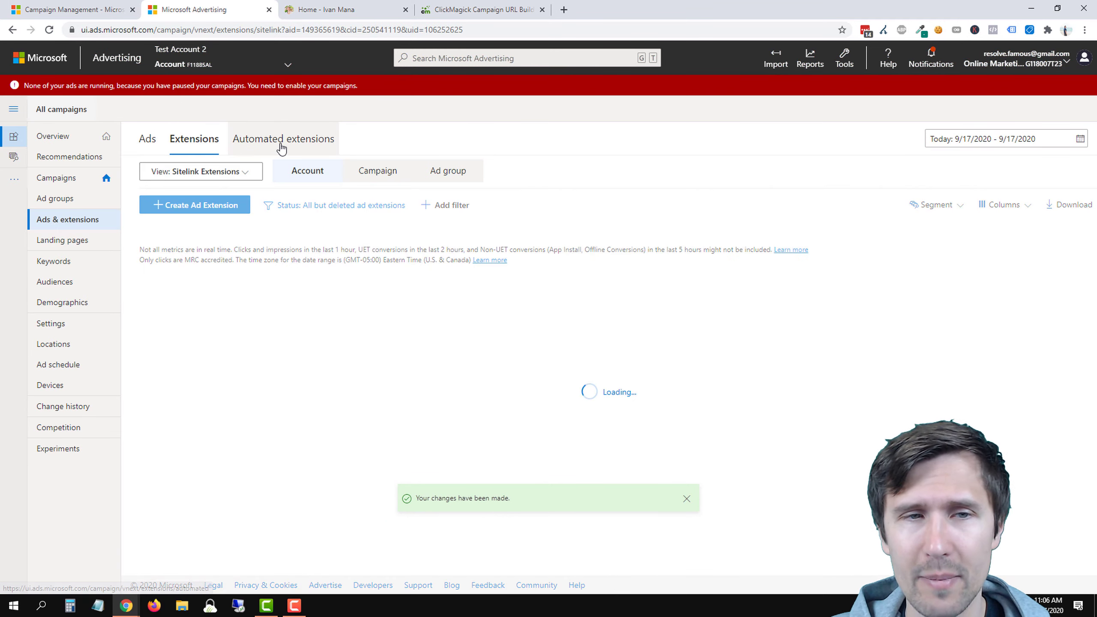
pyautogui.click(280, 143)
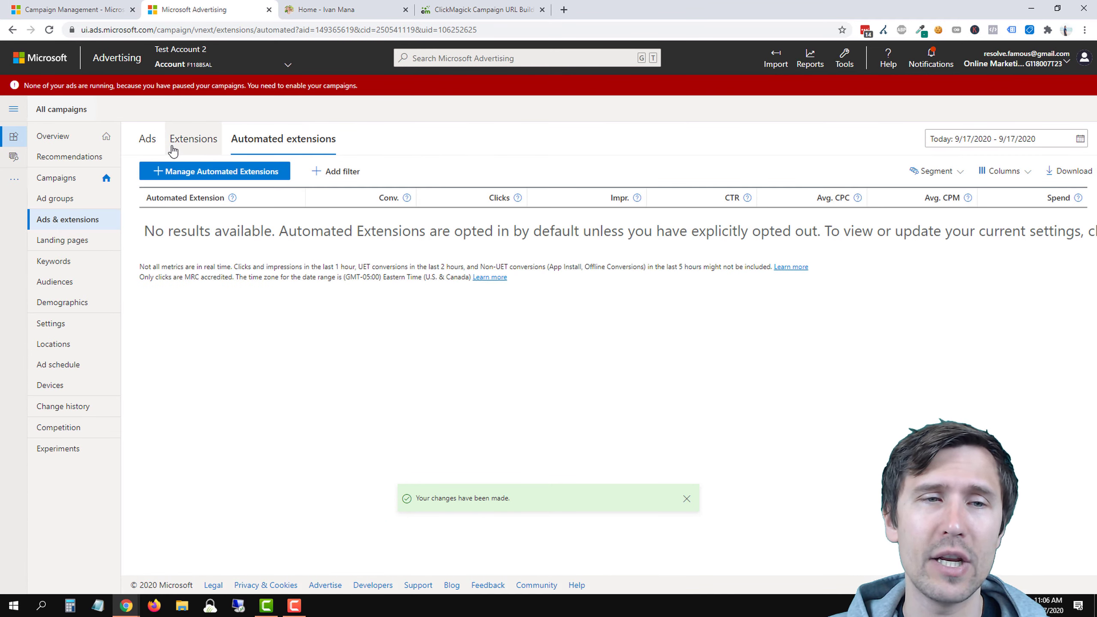
pyautogui.click(181, 171)
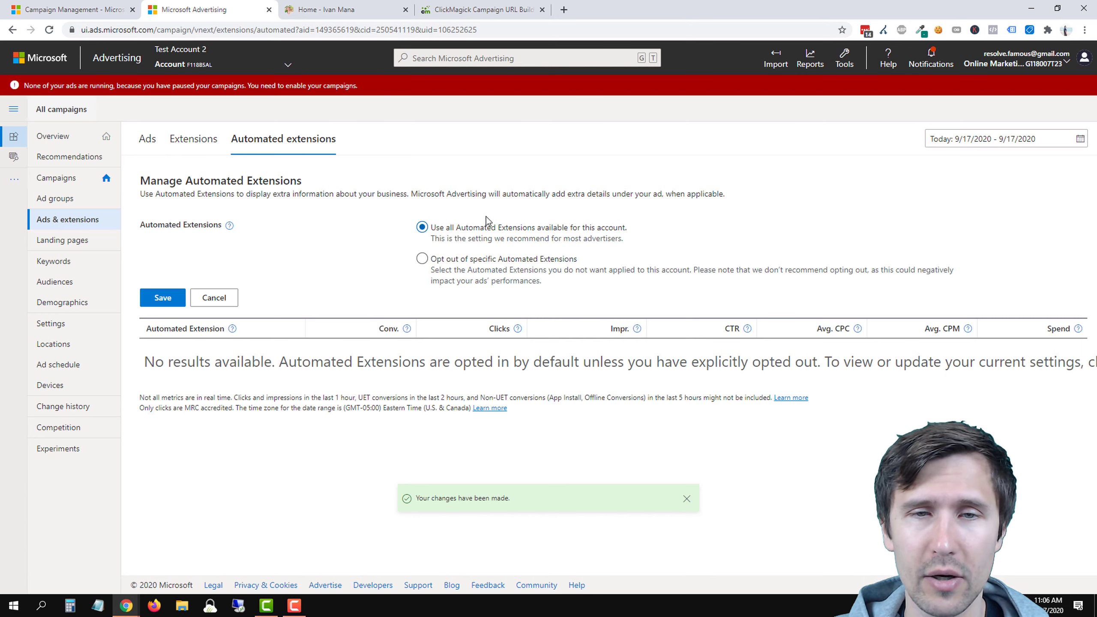
pyautogui.click(213, 300)
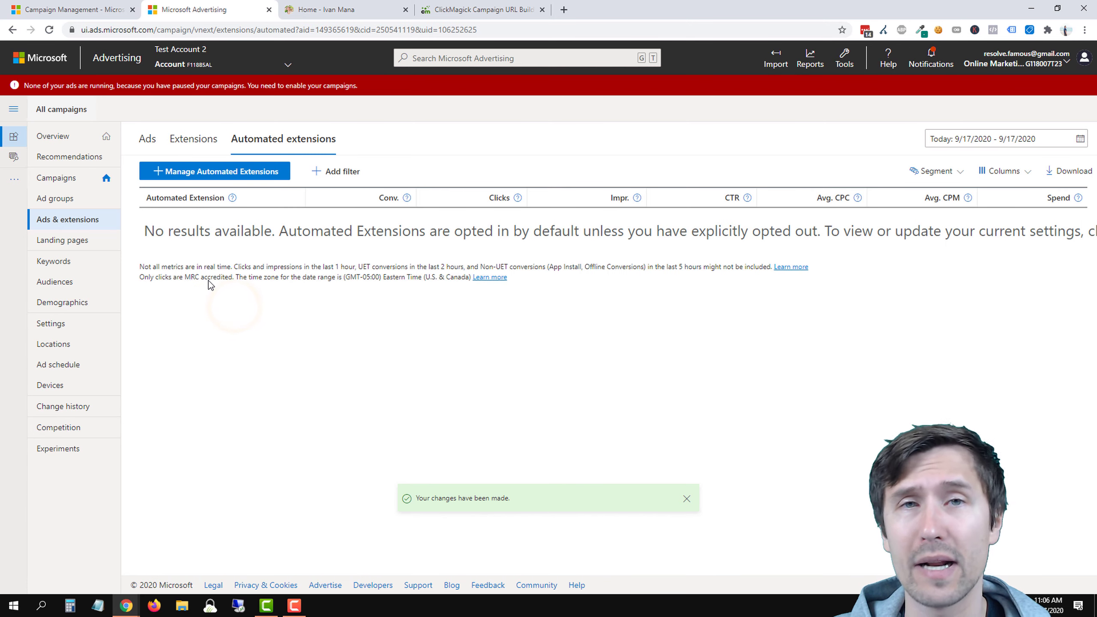
pyautogui.click(147, 140)
pyautogui.click(72, 241)
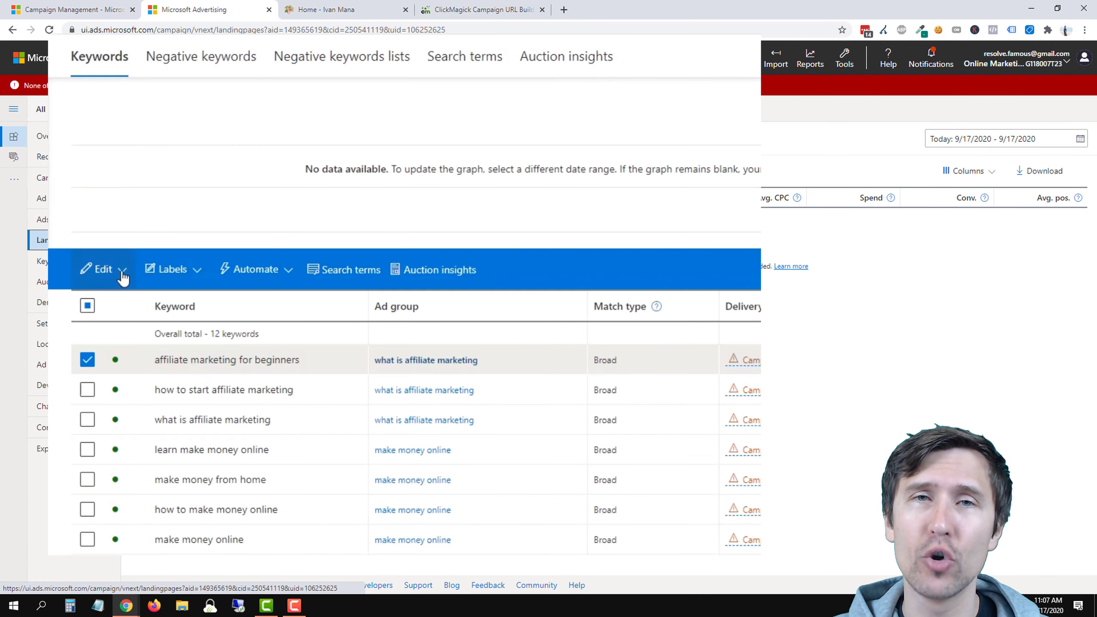
pyautogui.click(159, 459)
pyautogui.click(363, 177)
pyautogui.write('www.ivanmana.com/google')
pyautogui.click(104, 259)
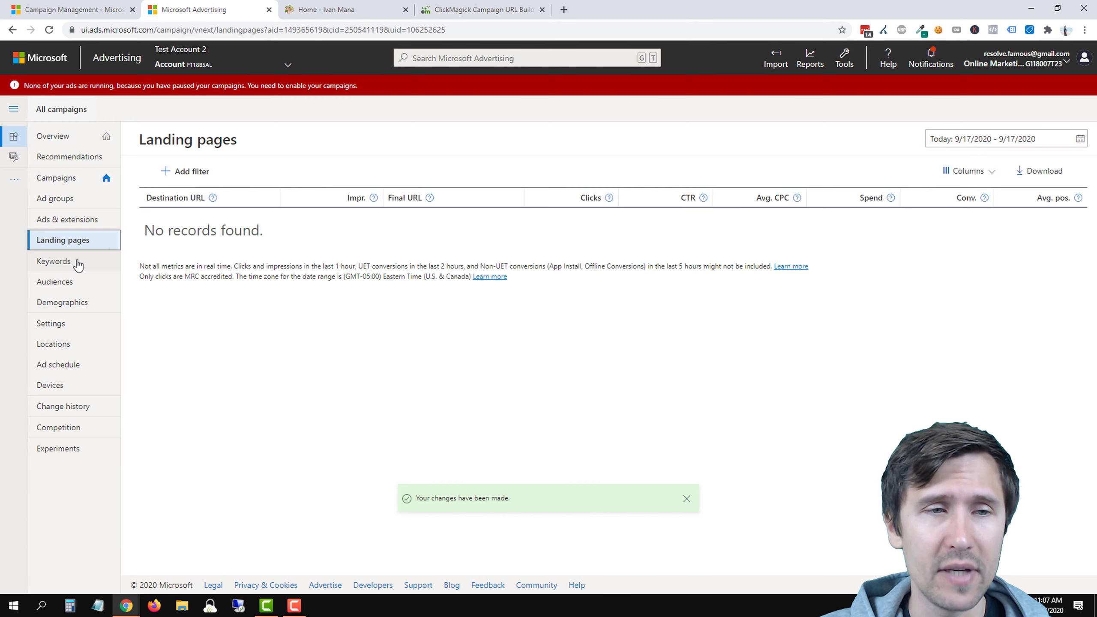
# Review the account-wide keywords, auction insights and audiences.
pyautogui.click(59, 265)
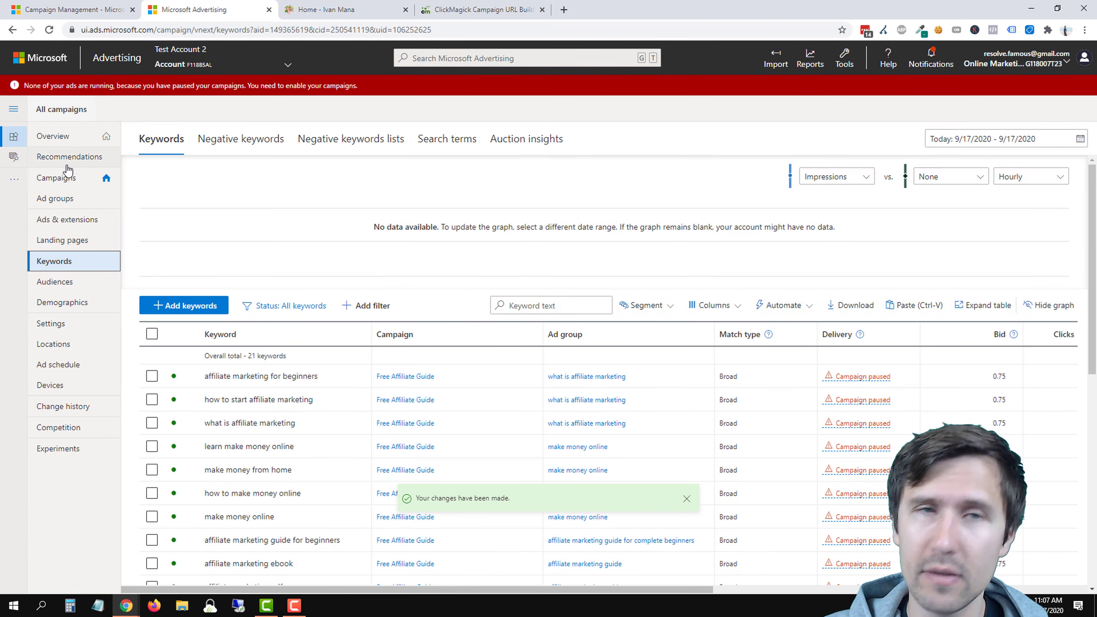
pyautogui.scroll(-3, 375, 392)
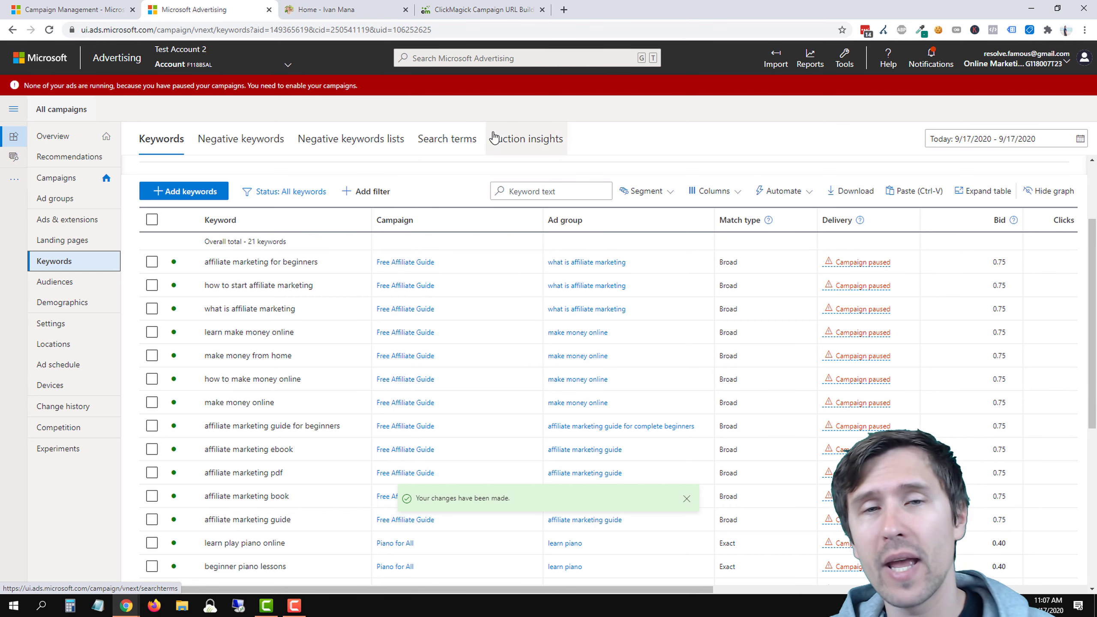
pyautogui.click(514, 143)
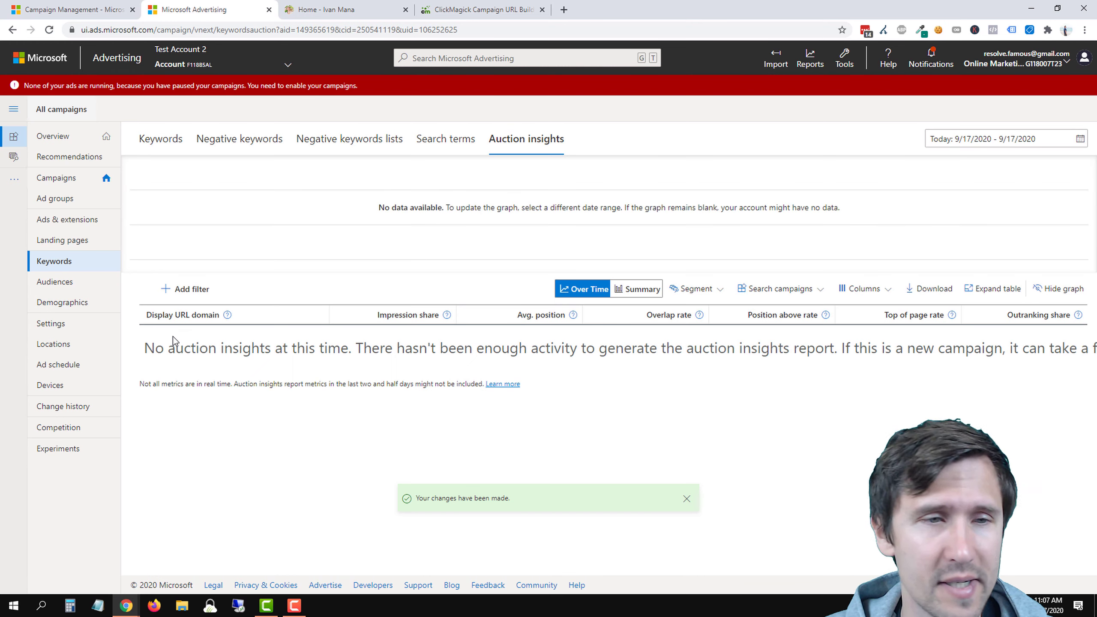
pyautogui.click(70, 278)
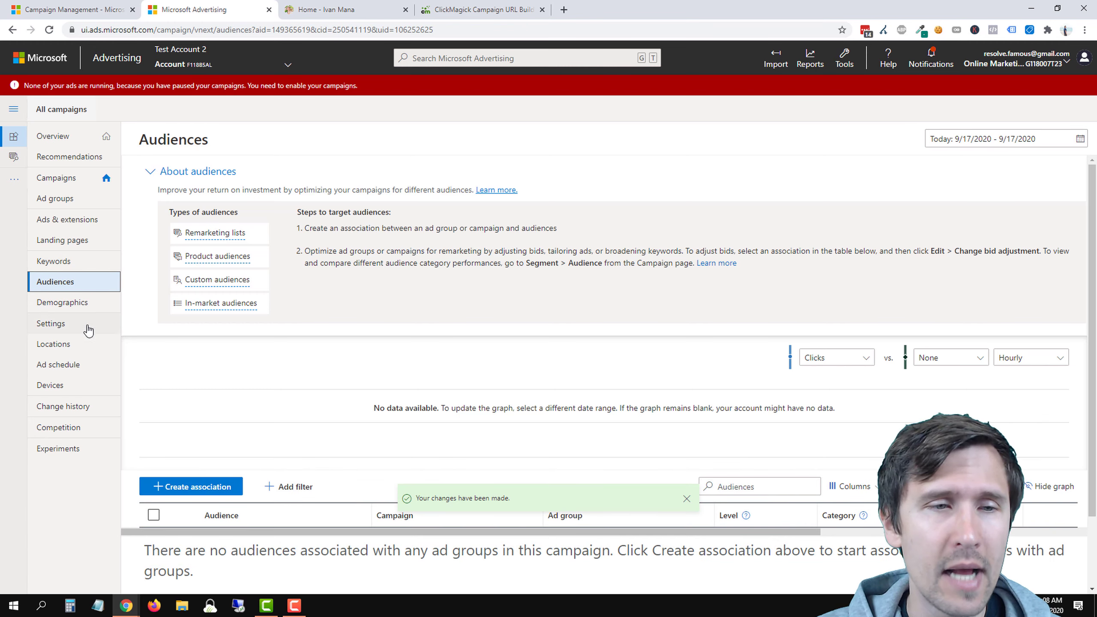
# Add the Clicks, Impr. and Conv. columns to the account-wide age demographics table at campaign level.
pyautogui.click(60, 312)
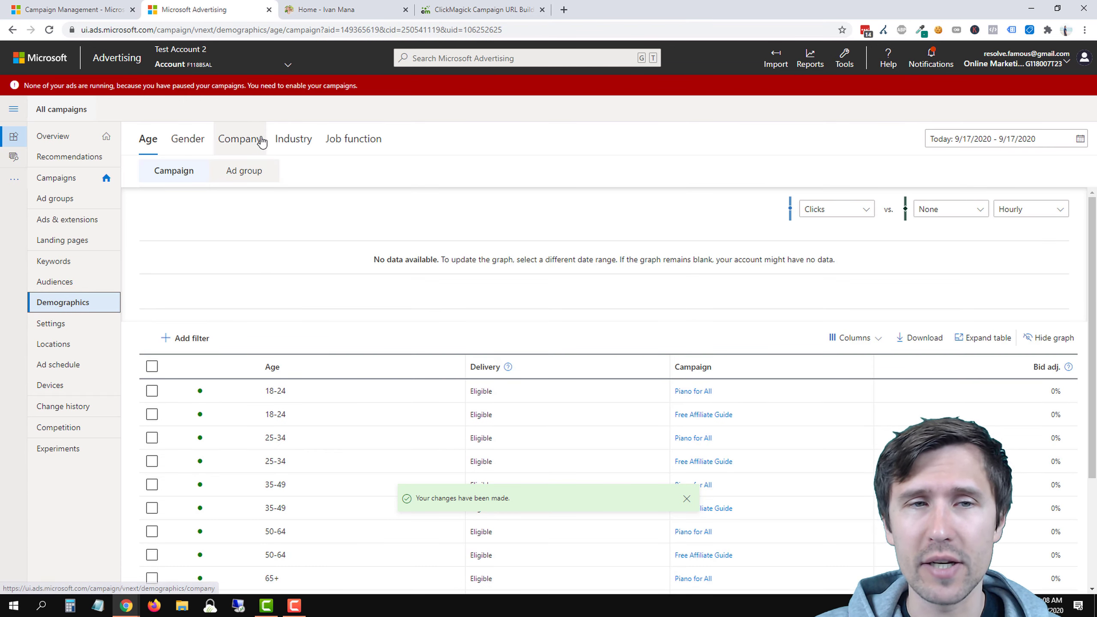
pyautogui.scroll(-4, 296, 428)
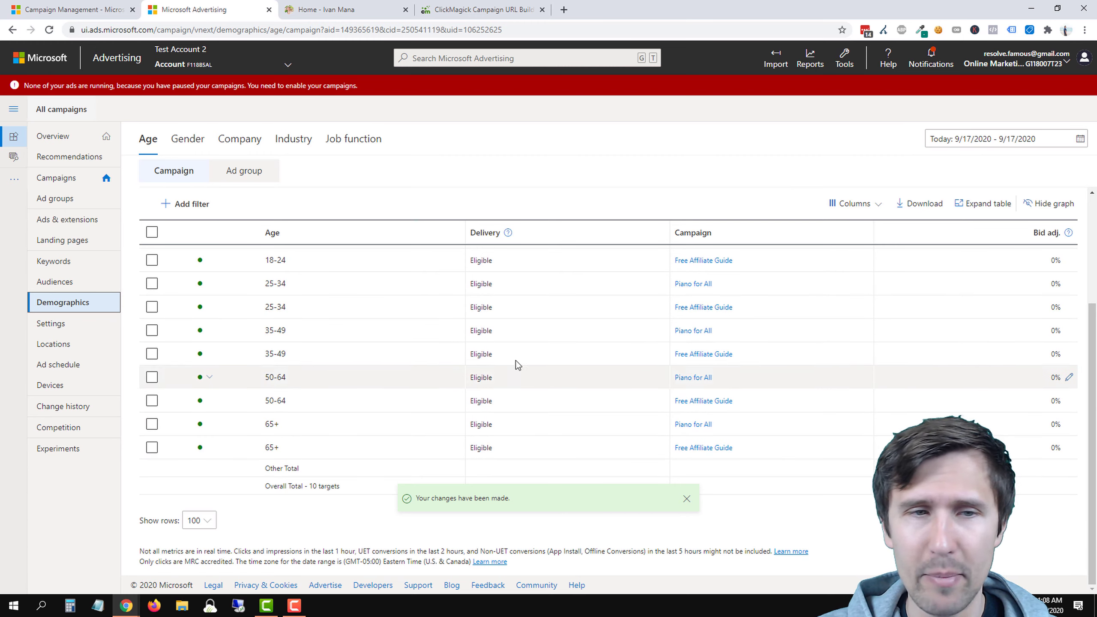
pyautogui.scroll(2, 875, 318)
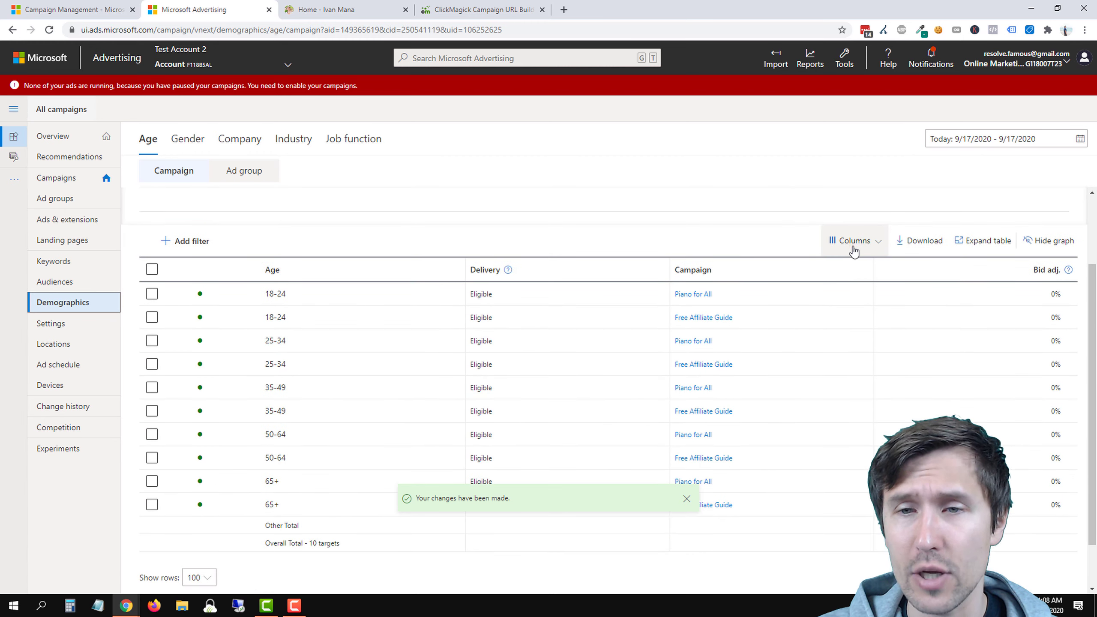
pyautogui.click(854, 244)
pyautogui.click(857, 266)
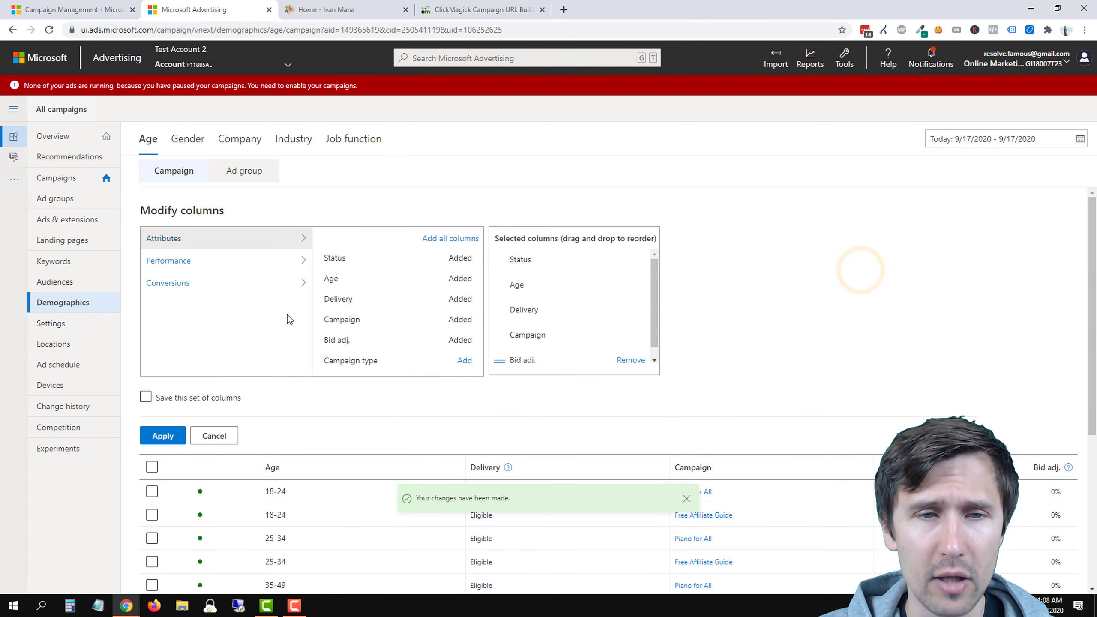
pyautogui.click(184, 280)
pyautogui.click(183, 262)
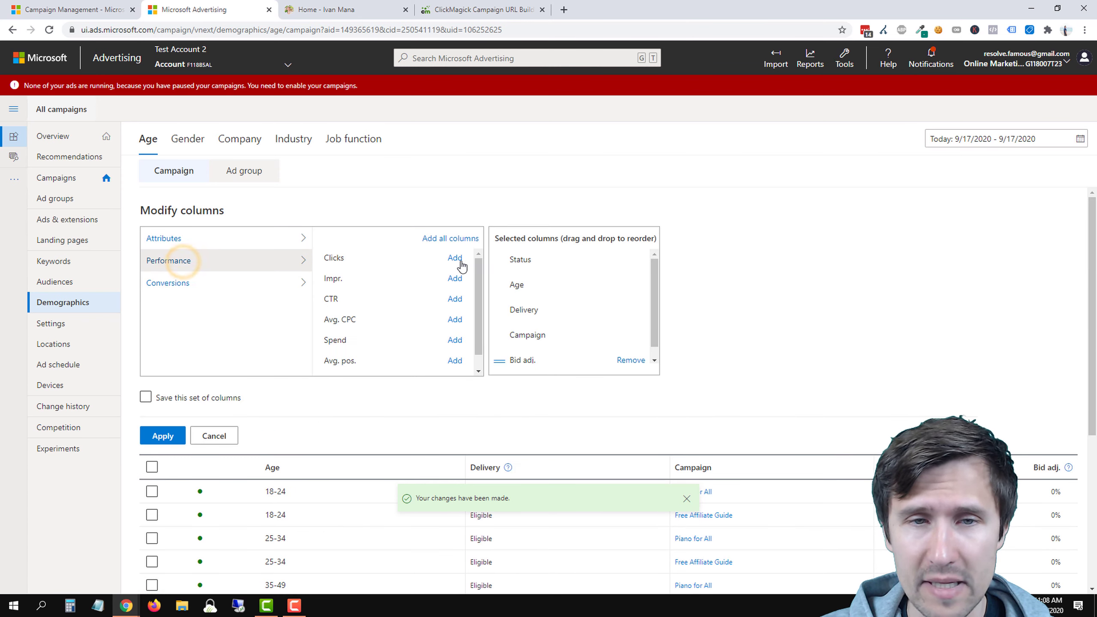
pyautogui.click(455, 258)
pyautogui.click(455, 278)
pyautogui.click(196, 283)
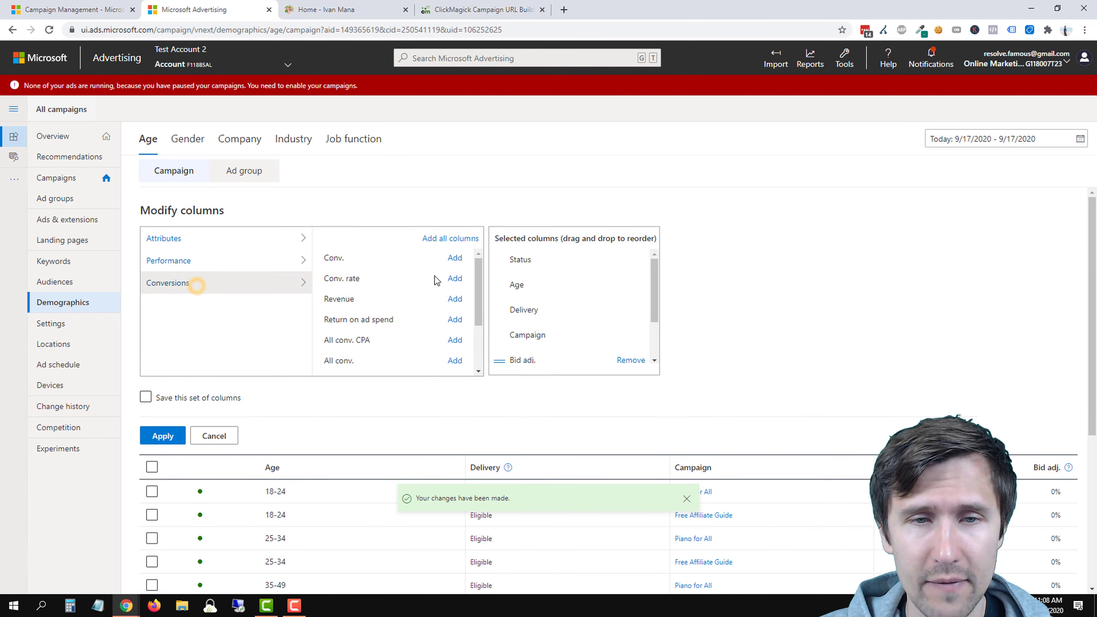
pyautogui.click(454, 258)
pyautogui.click(162, 436)
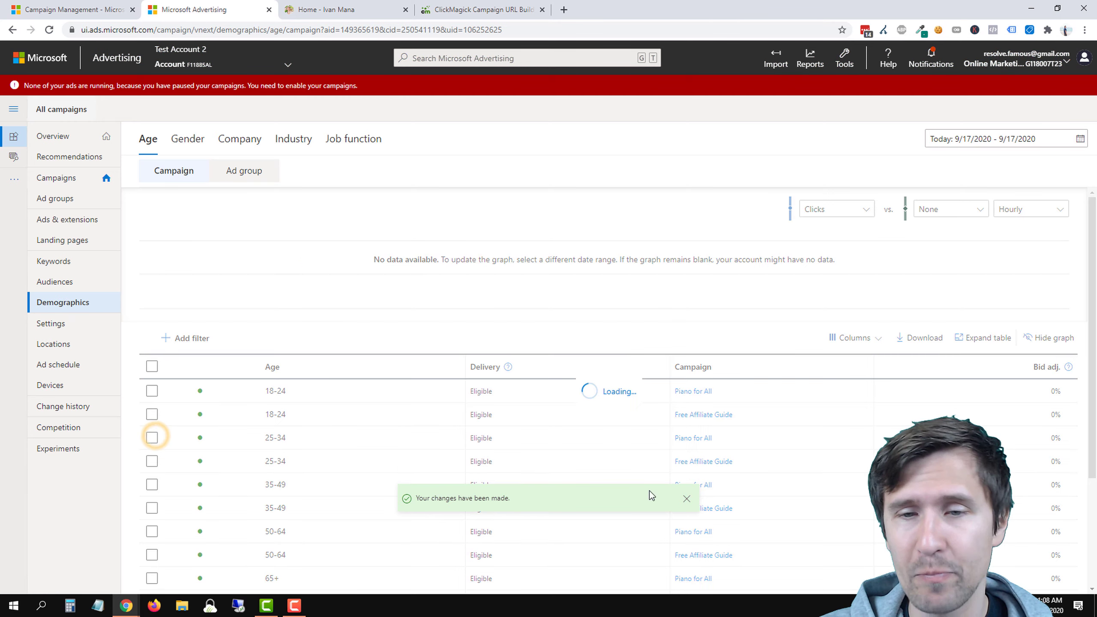
pyautogui.scroll(-3, 311, 410)
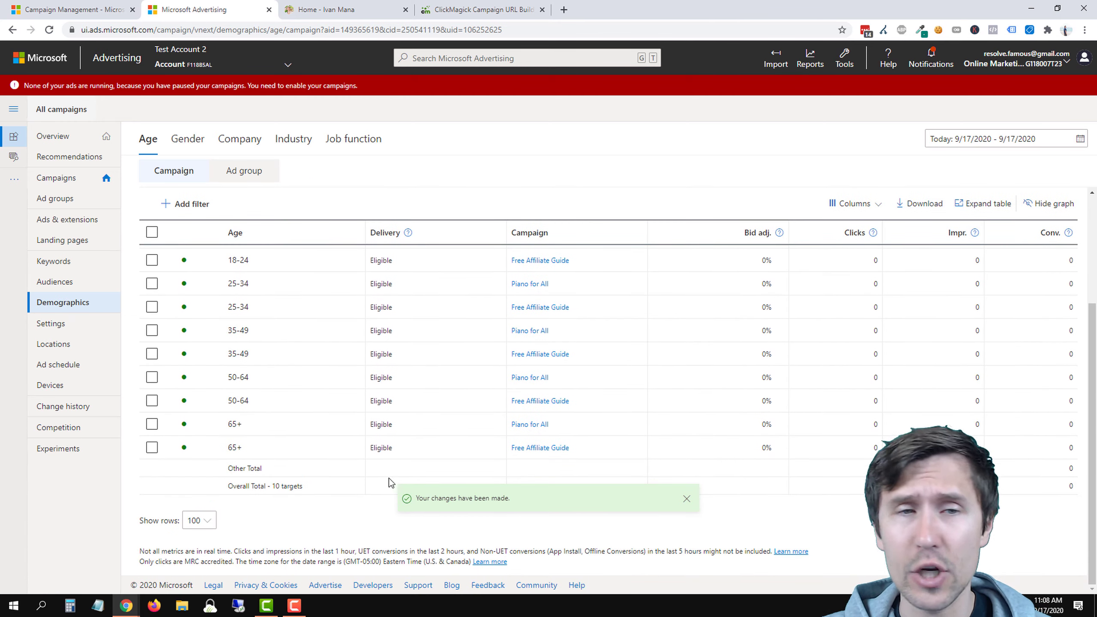
pyautogui.scroll(3, 389, 479)
# Review the gender, company and industry demographics, including the performance columns available for the company table.
pyautogui.click(199, 138)
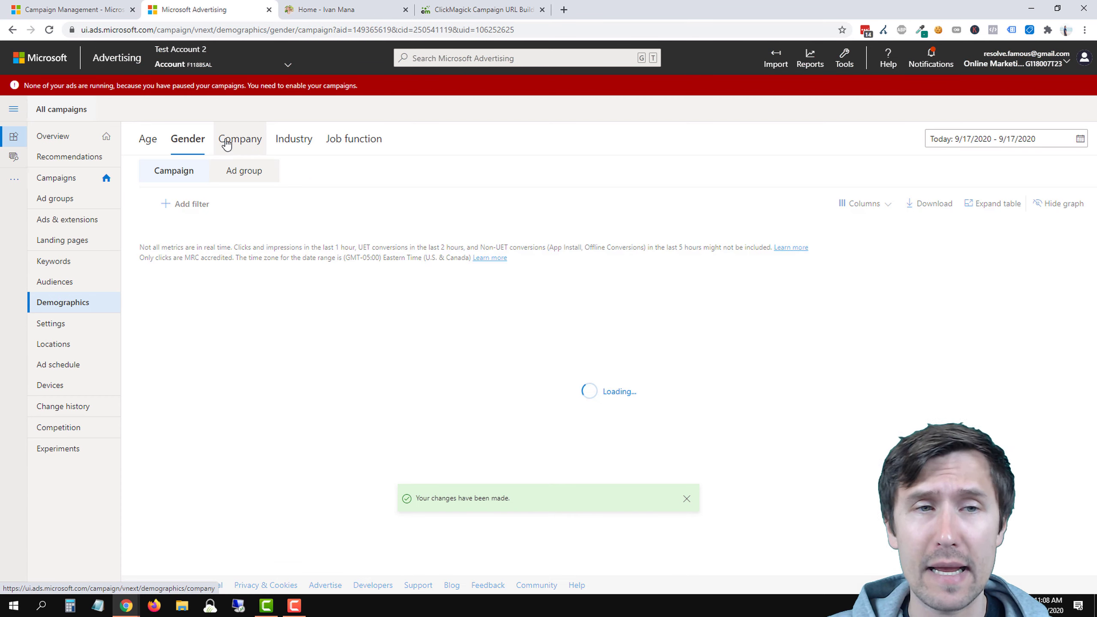
pyautogui.click(227, 143)
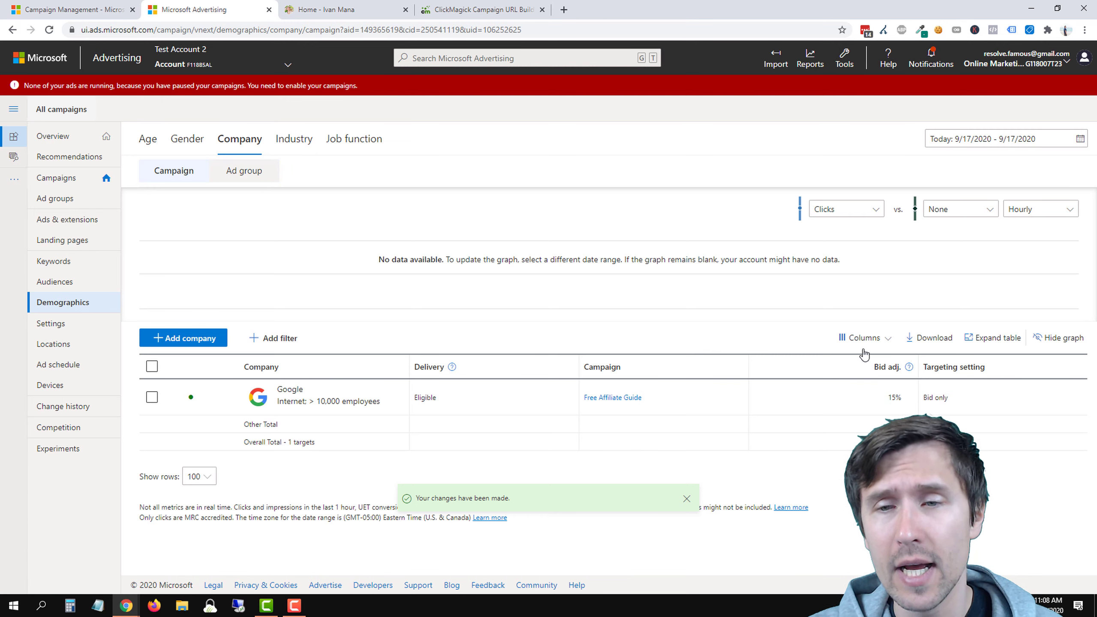
pyautogui.click(859, 338)
pyautogui.click(859, 365)
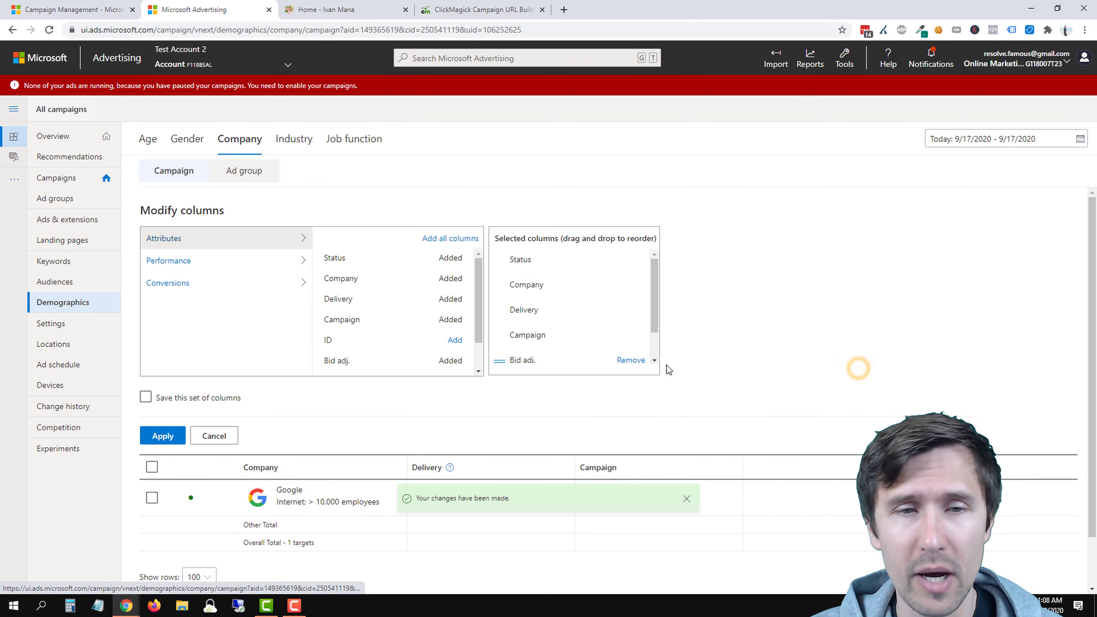
pyautogui.click(241, 261)
pyautogui.click(221, 435)
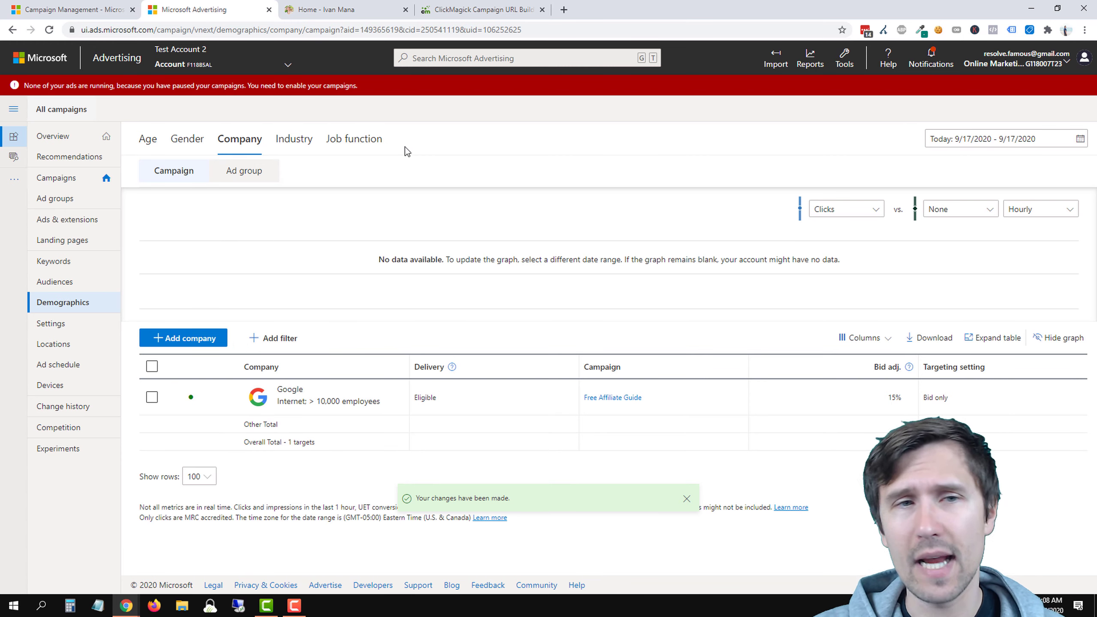
pyautogui.click(292, 139)
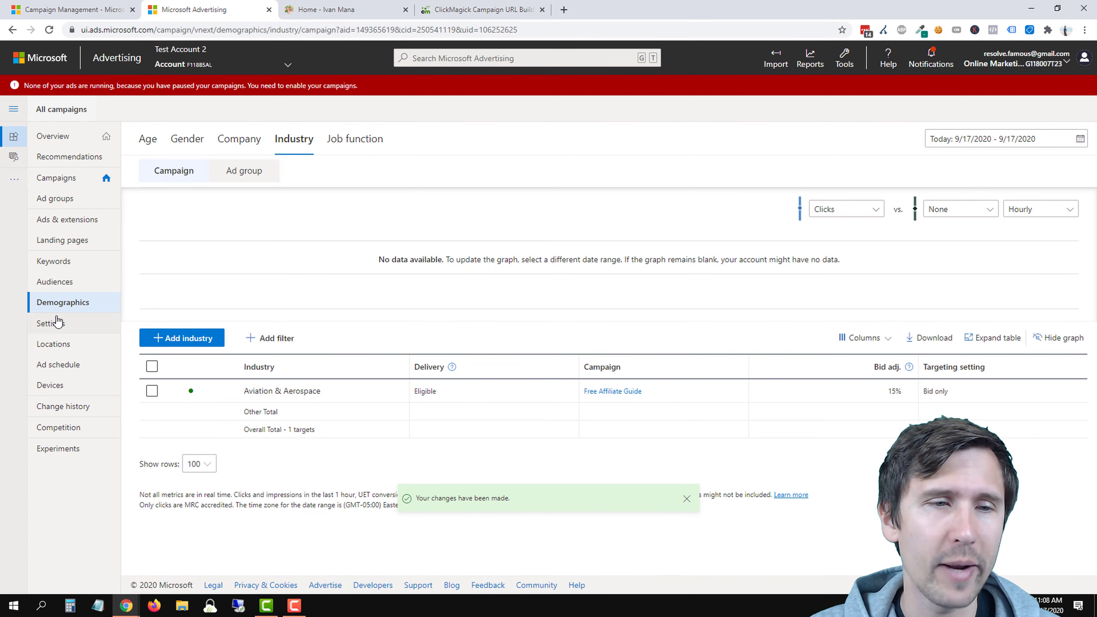
# Examine the Free Affiliate Guide campaign's settings, from budget, language and ad schedule through exclusions and URL options to the campaign targets.
pyautogui.click(58, 325)
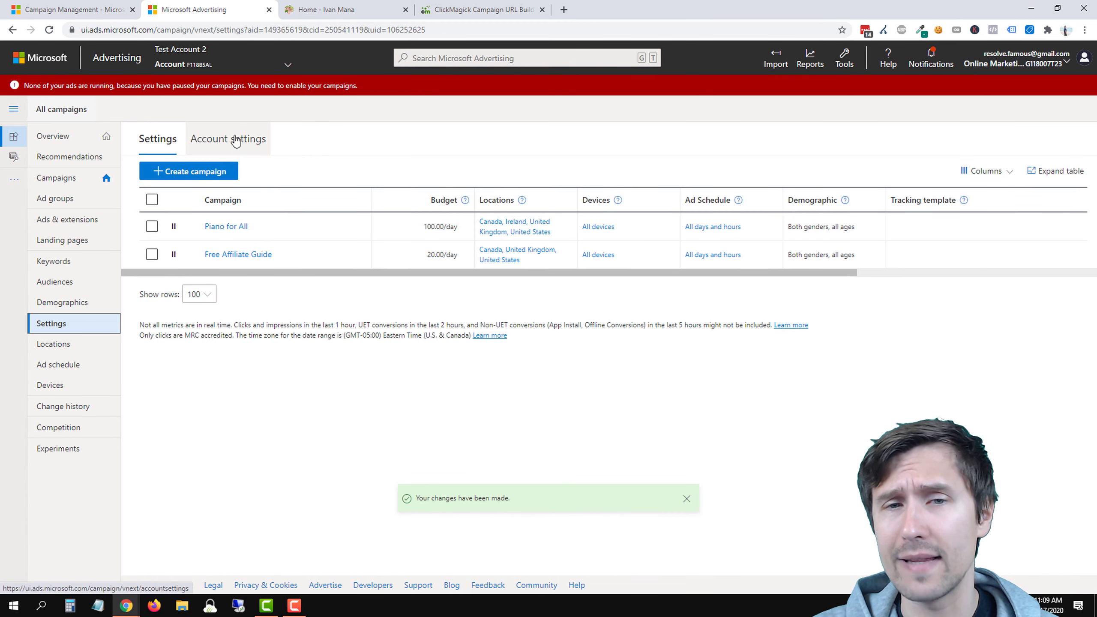
pyautogui.click(226, 255)
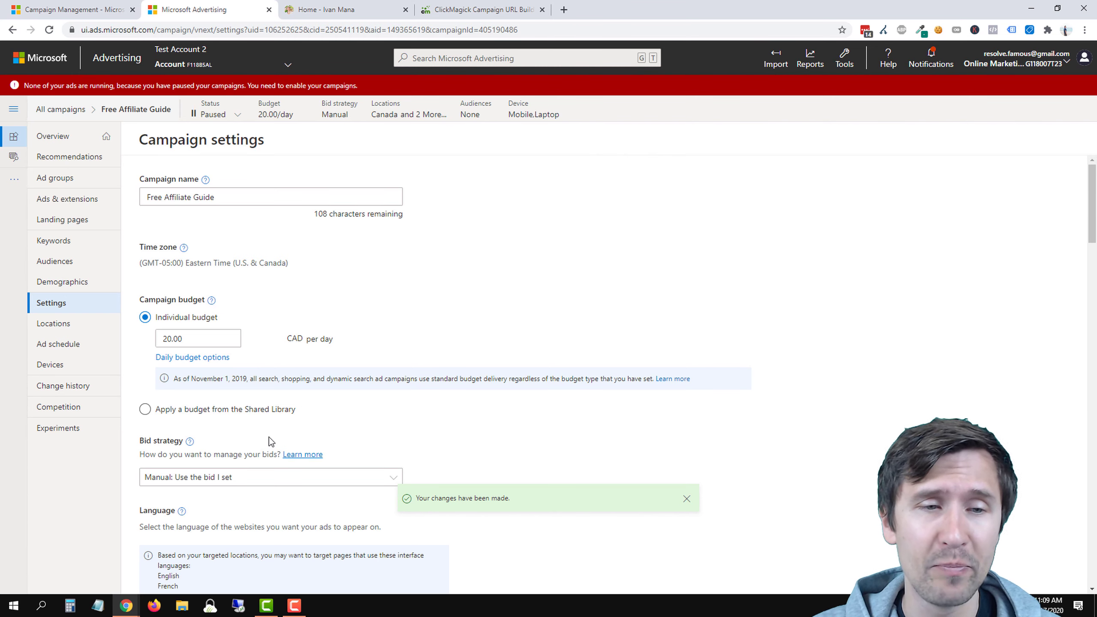
pyautogui.scroll(-5, 269, 437)
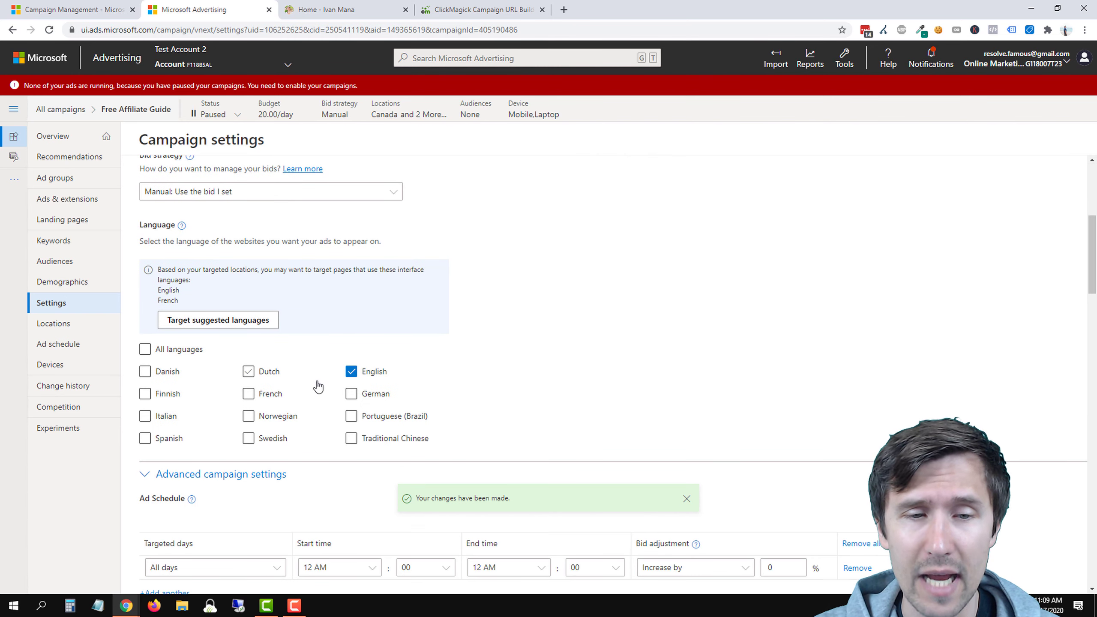
pyautogui.scroll(-3, 313, 423)
pyautogui.scroll(-4, 262, 439)
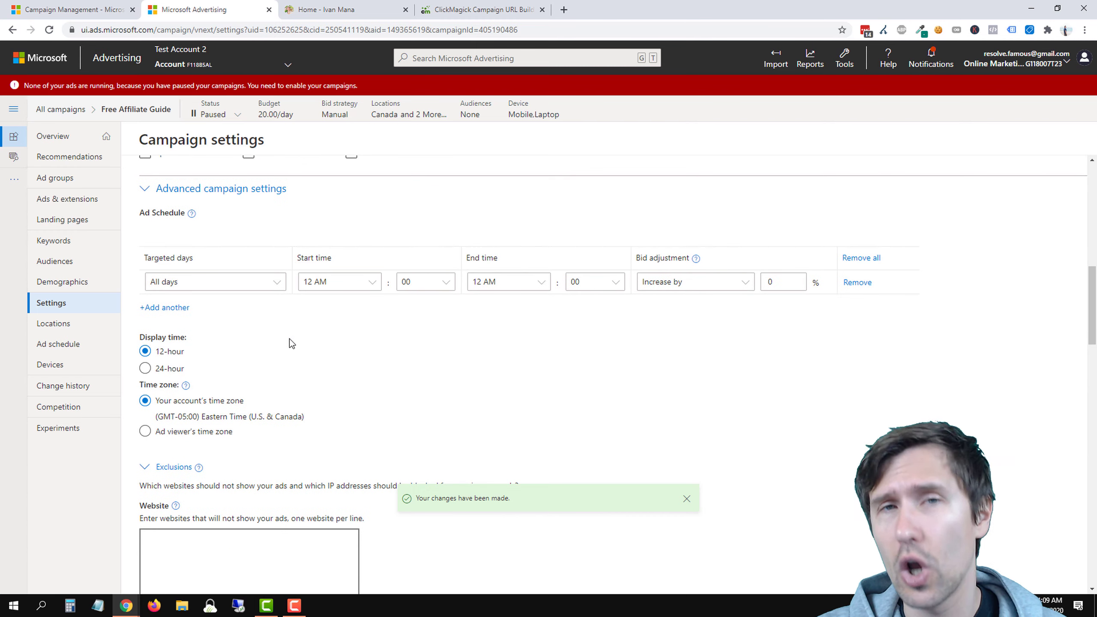
pyautogui.scroll(-3, 302, 333)
pyautogui.click(251, 301)
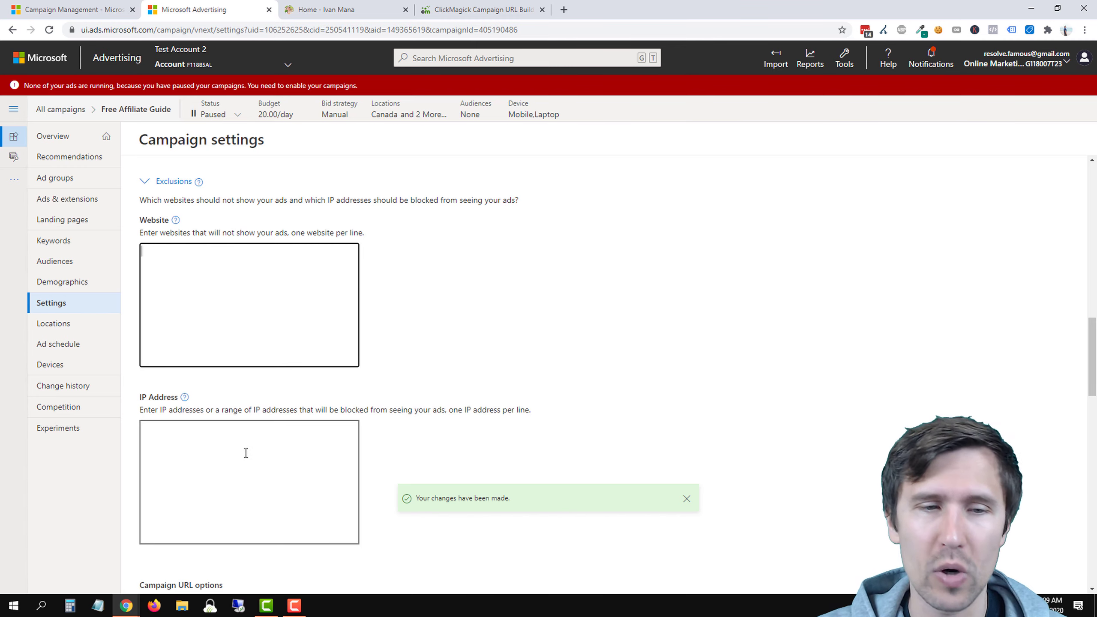
pyautogui.scroll(-4, 242, 452)
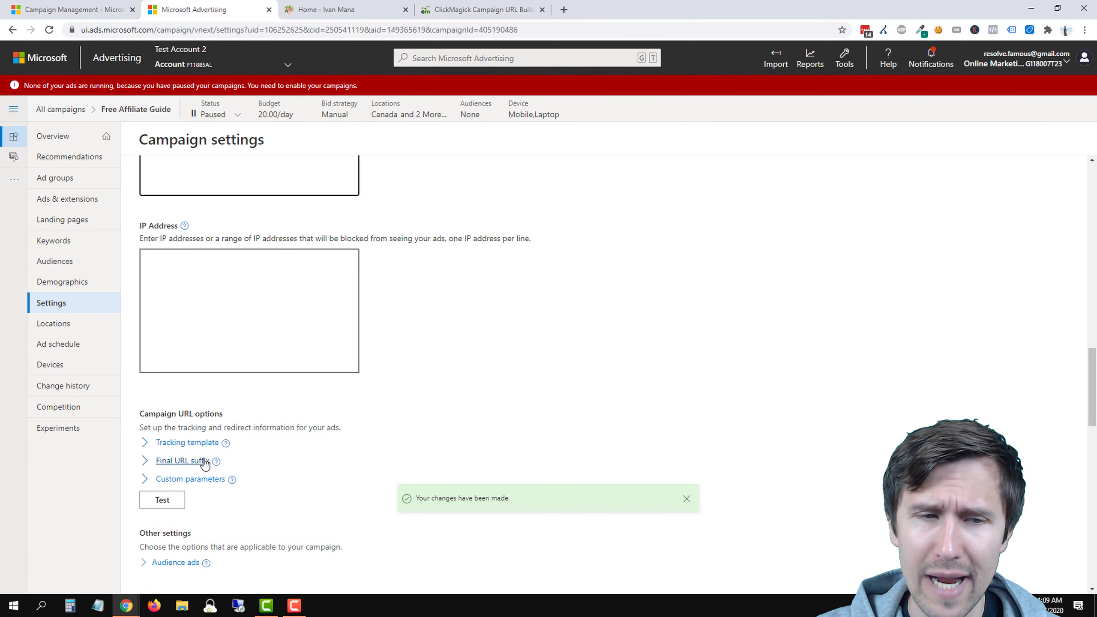
pyautogui.scroll(-4, 216, 429)
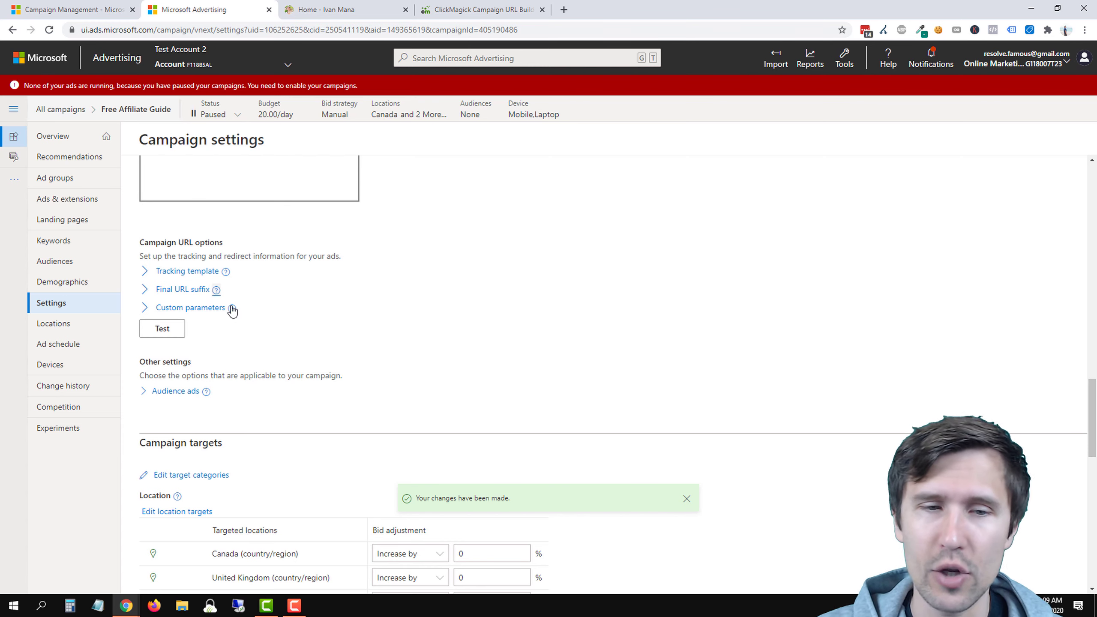
pyautogui.scroll(-1, 306, 323)
pyautogui.scroll(-5, 306, 323)
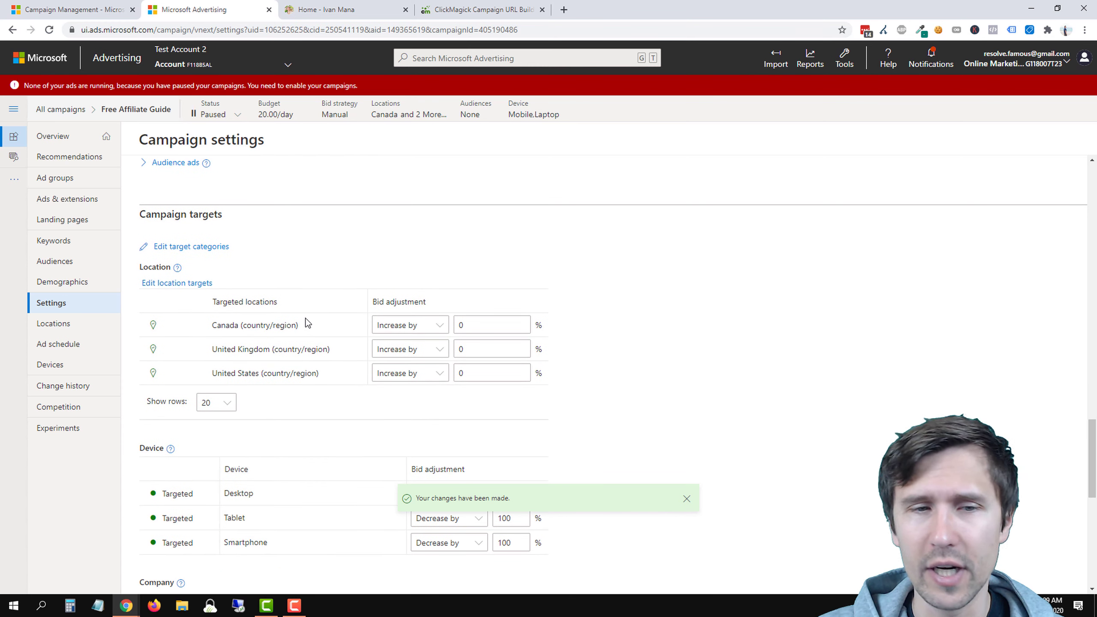
pyautogui.scroll(-9, 307, 323)
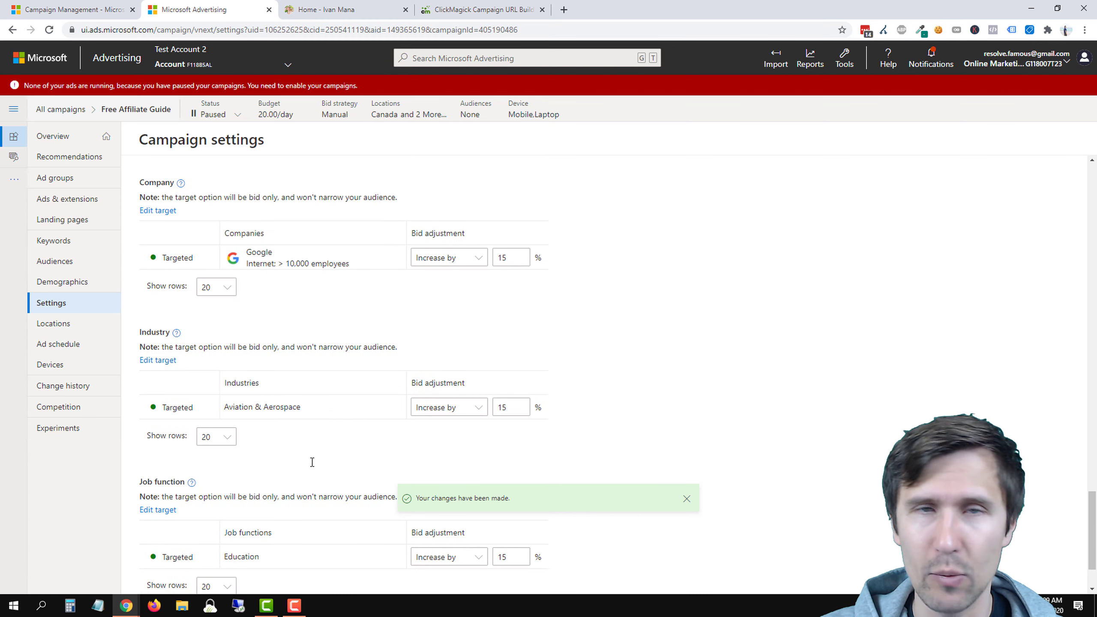
# Add the Conv. column to the Free Affiliate Guide campaign's targeted locations table.
pyautogui.click(50, 328)
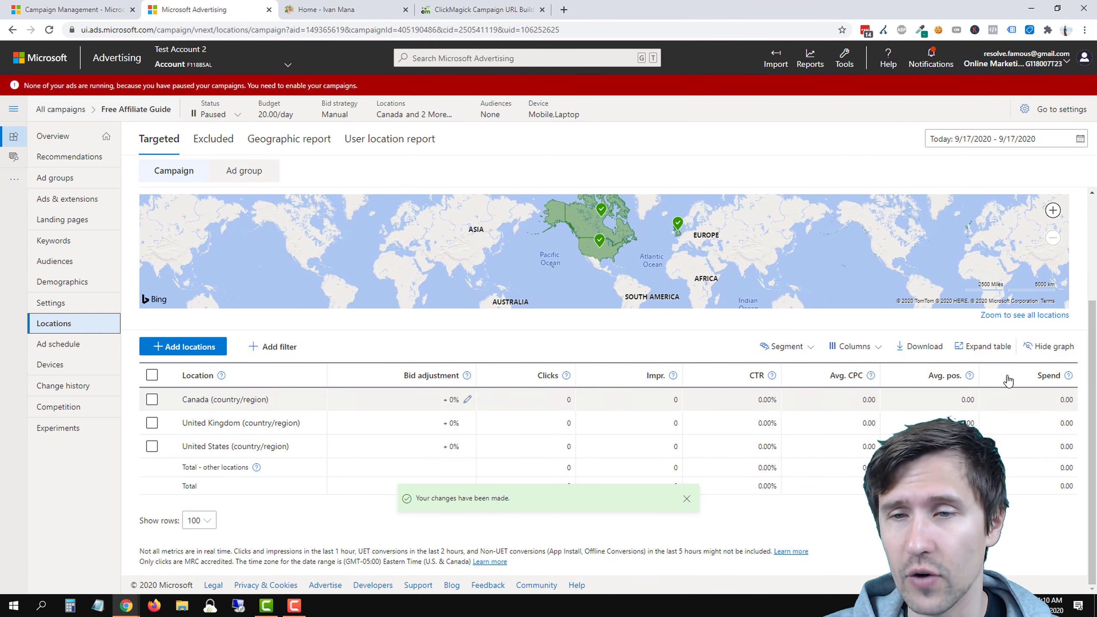
pyautogui.click(850, 346)
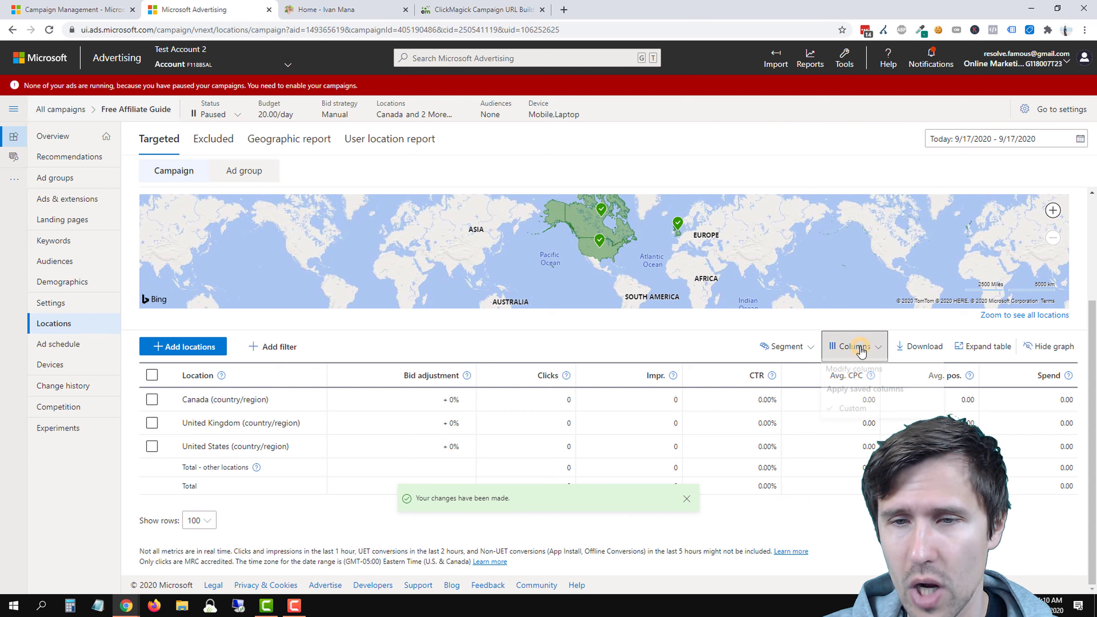
pyautogui.click(850, 370)
pyautogui.click(211, 260)
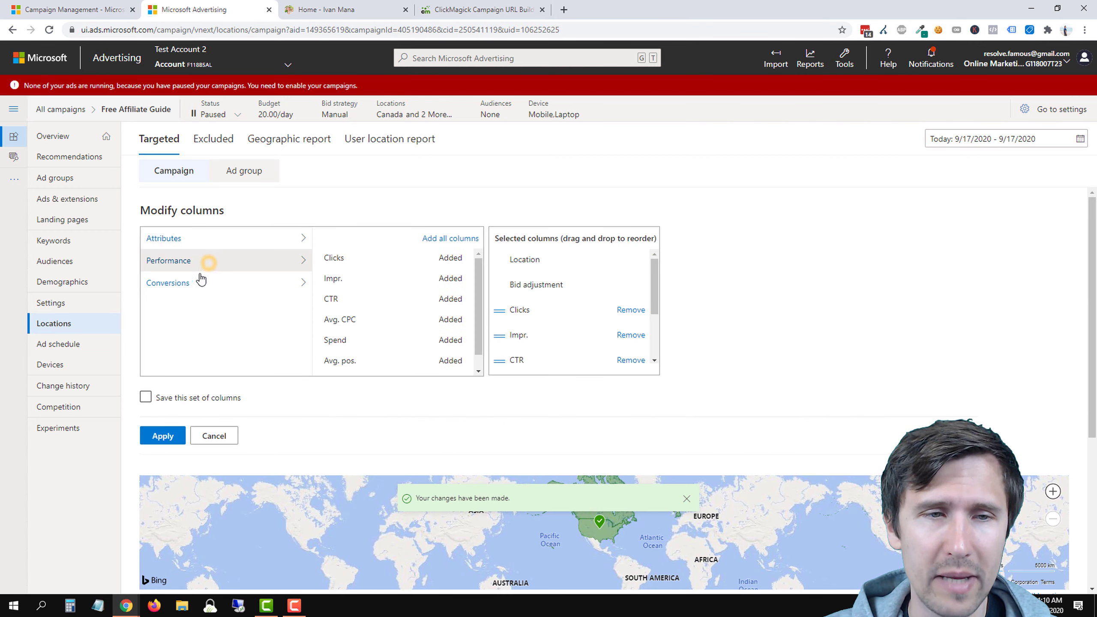
pyautogui.click(197, 280)
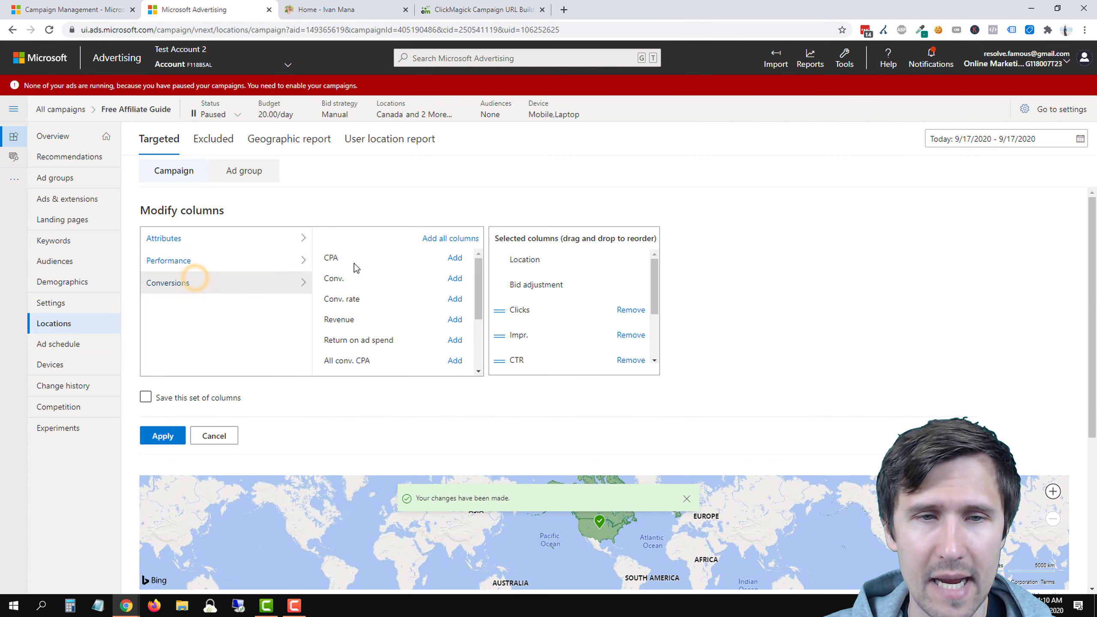
pyautogui.click(455, 278)
pyautogui.click(172, 432)
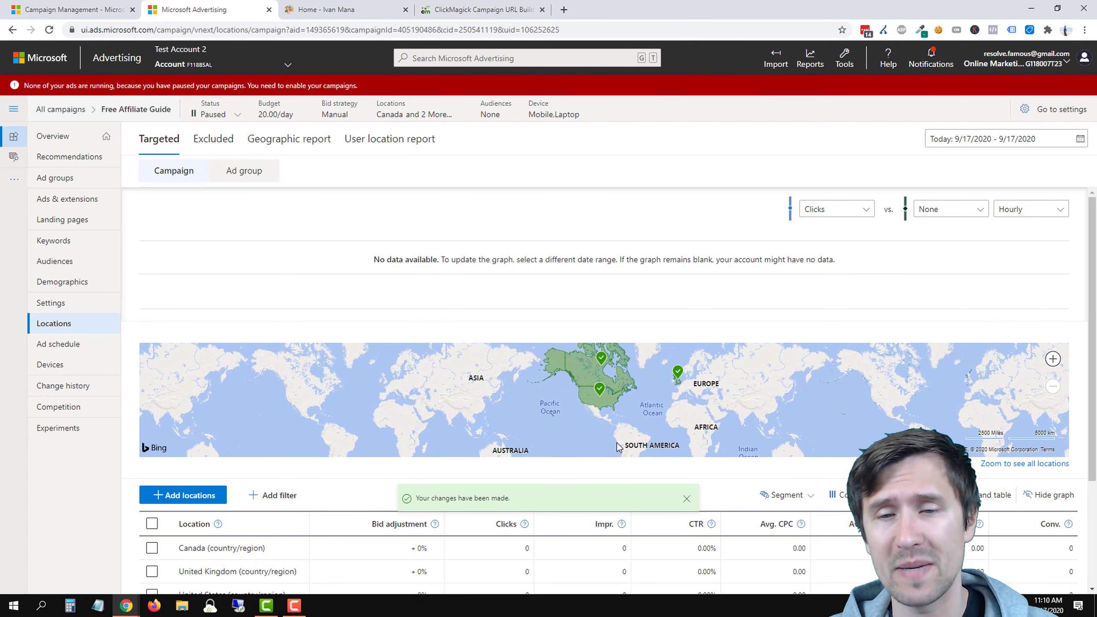
# Review the campaign's excluded locations, ad schedule with its by-day report, and device targets.
pyautogui.click(218, 141)
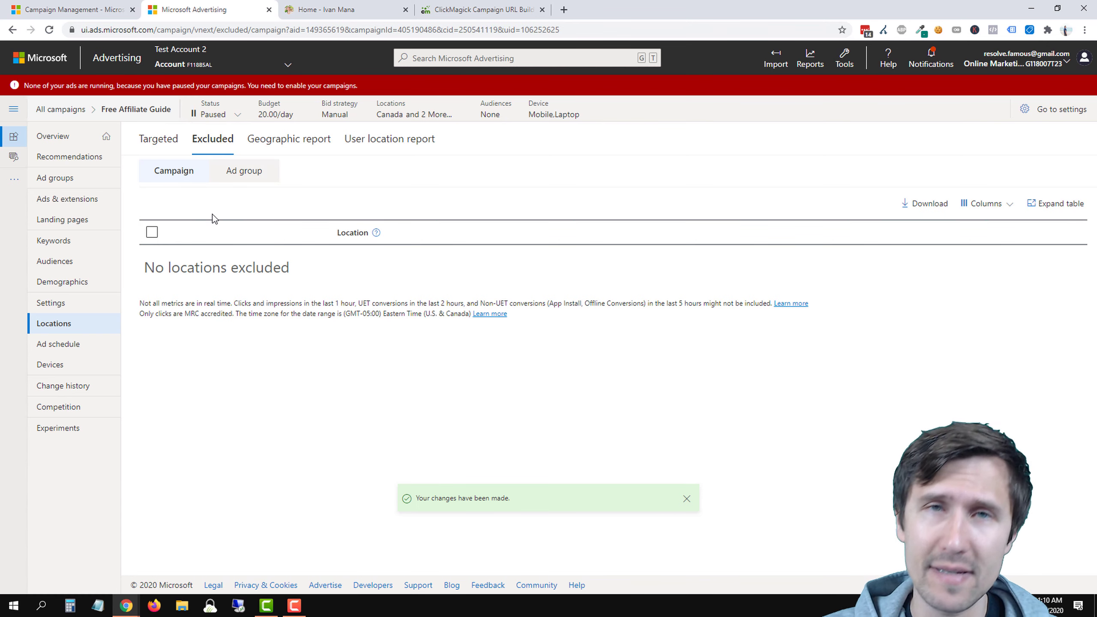
pyautogui.click(78, 354)
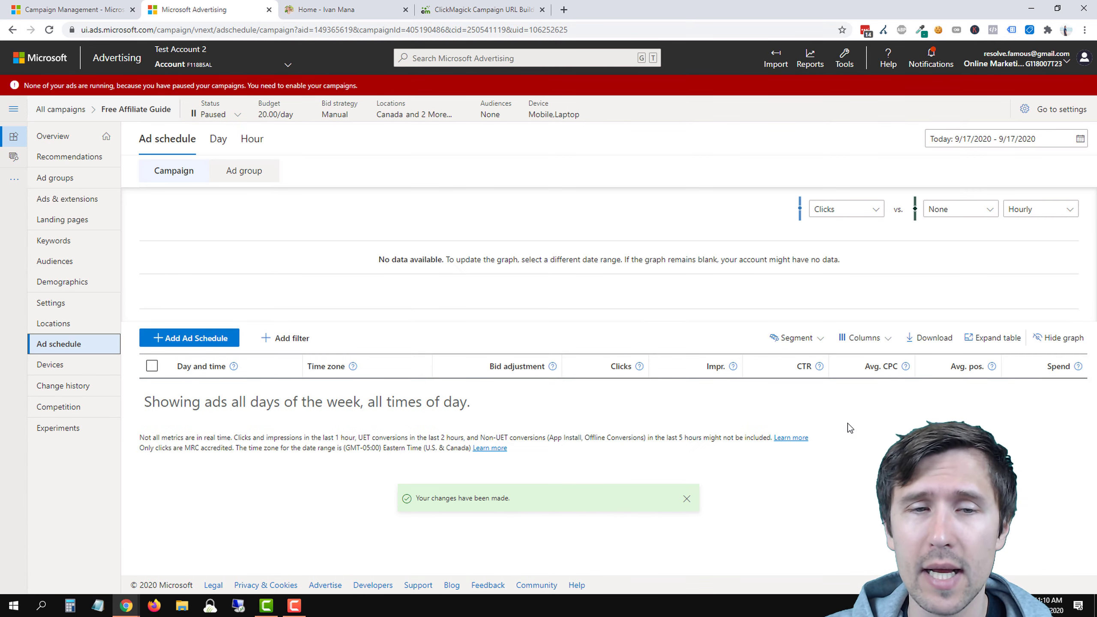
pyautogui.click(219, 139)
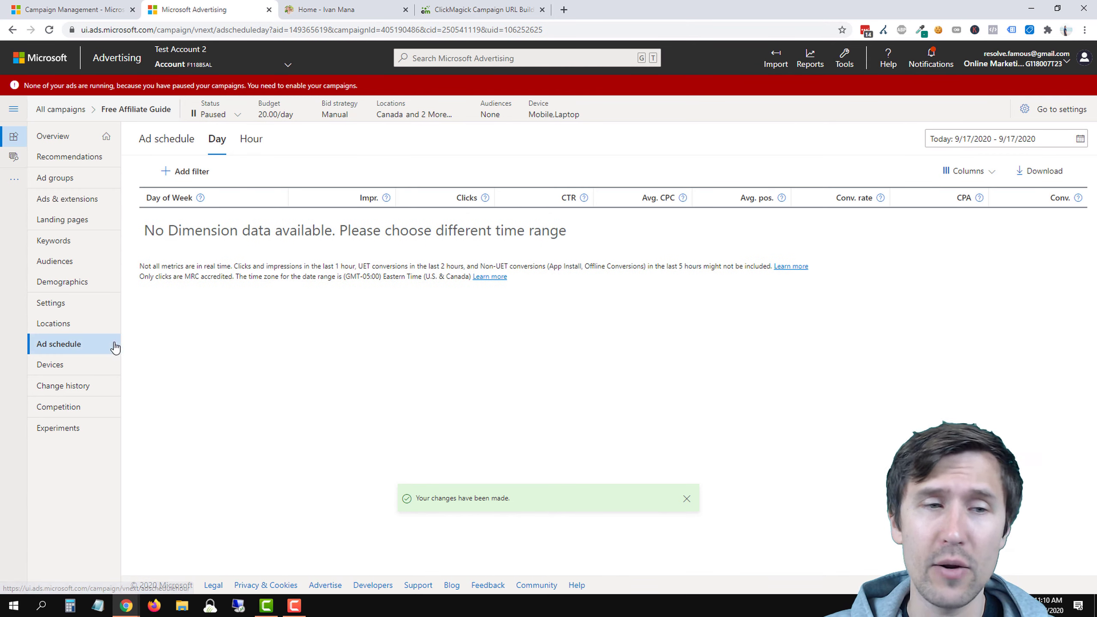
pyautogui.click(70, 365)
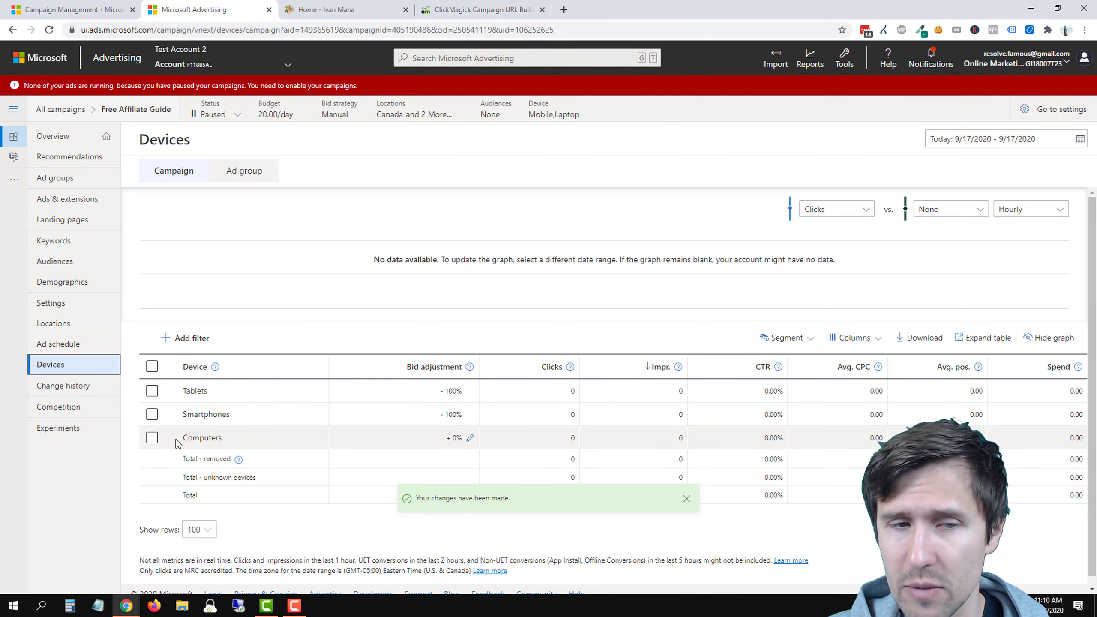
# Review the smartphone bid adjustment without changing it, plus the campaign's change history, competition auction insights and experiments.
pyautogui.moveTo(186, 438); pyautogui.dragTo(475, 443)
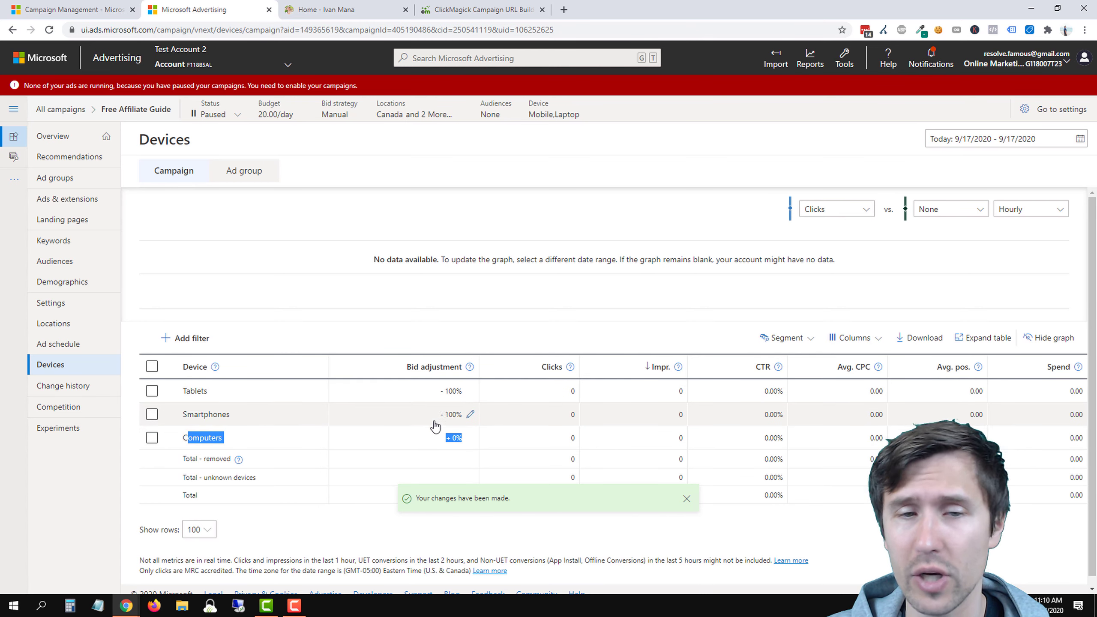
pyautogui.click(475, 416)
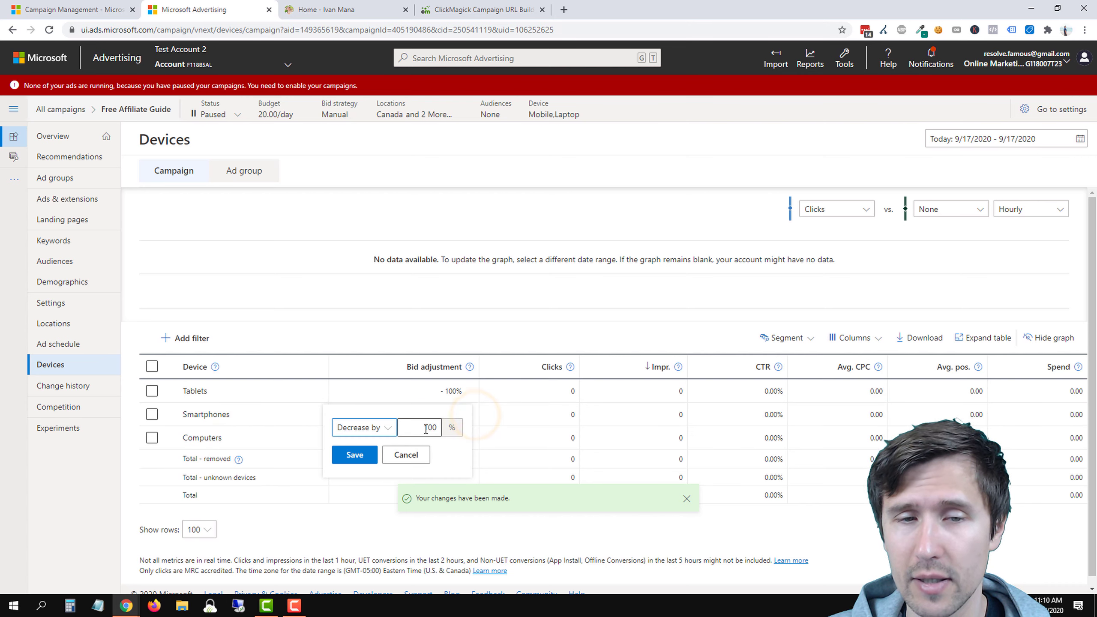
pyautogui.click(405, 455)
pyautogui.click(70, 386)
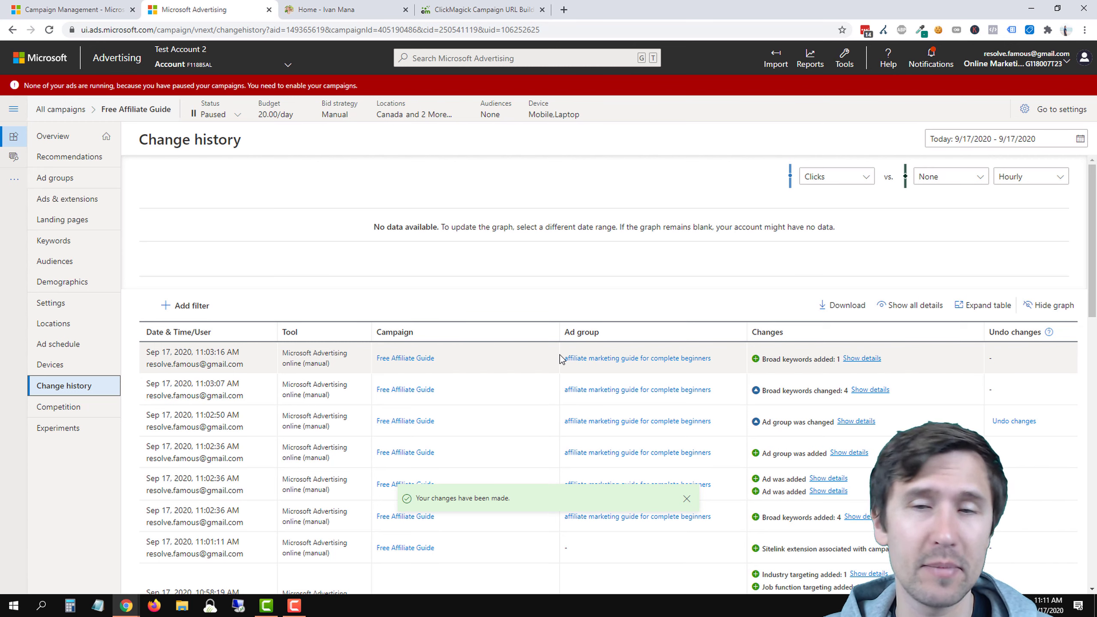
pyautogui.click(80, 414)
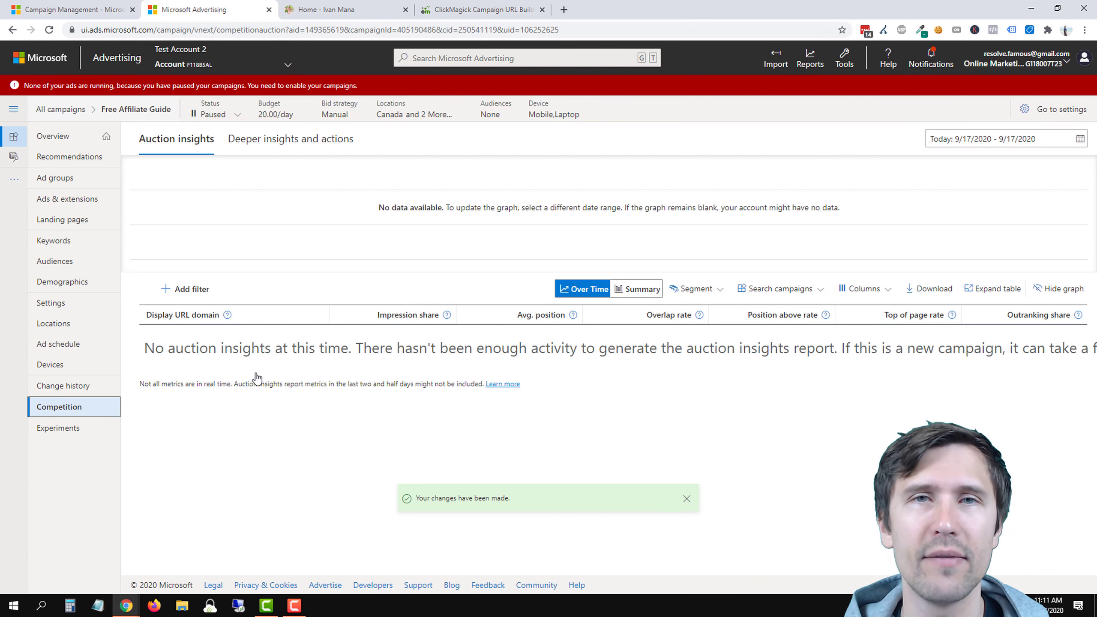
pyautogui.click(86, 434)
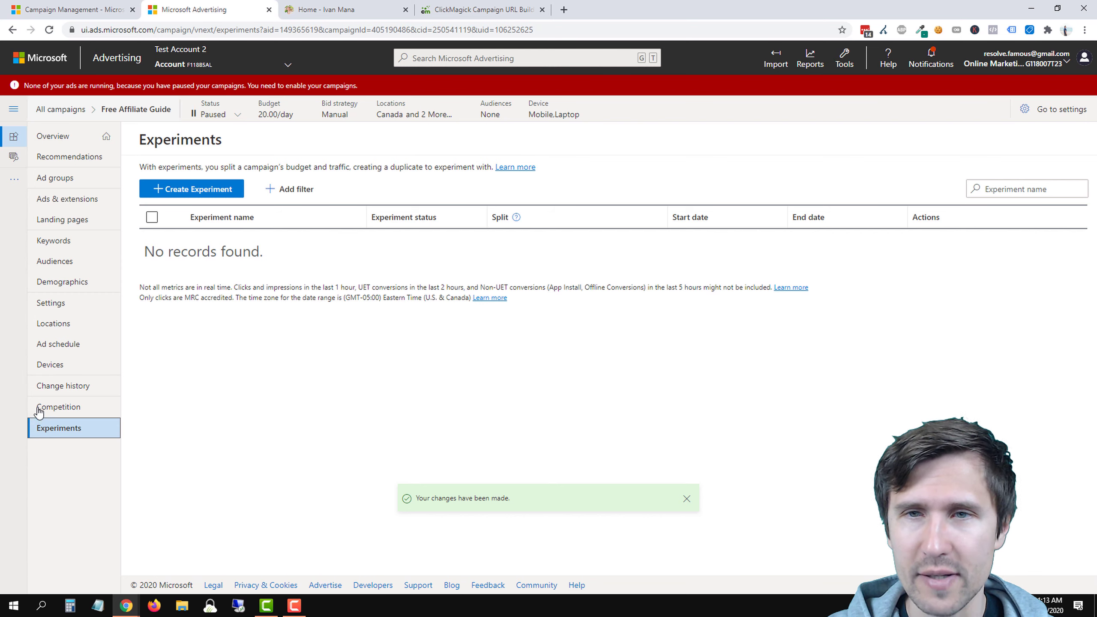
# Create another UET tag named "YouTube" plus the site owner's name, with the description "tag made to show as an example".
pyautogui.click(846, 57)
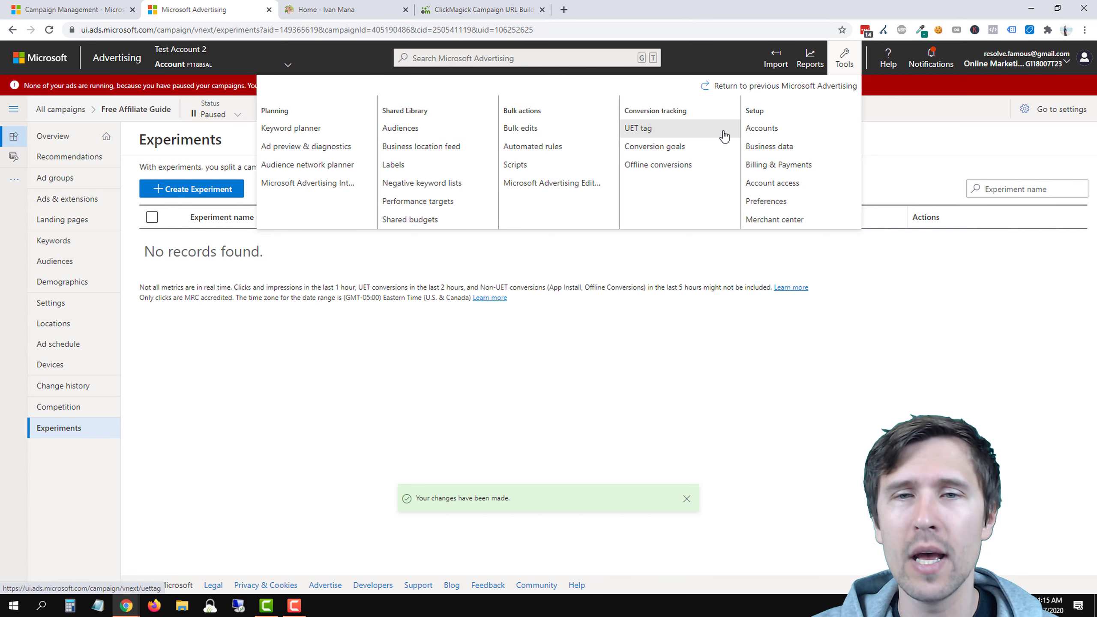
pyautogui.click(684, 133)
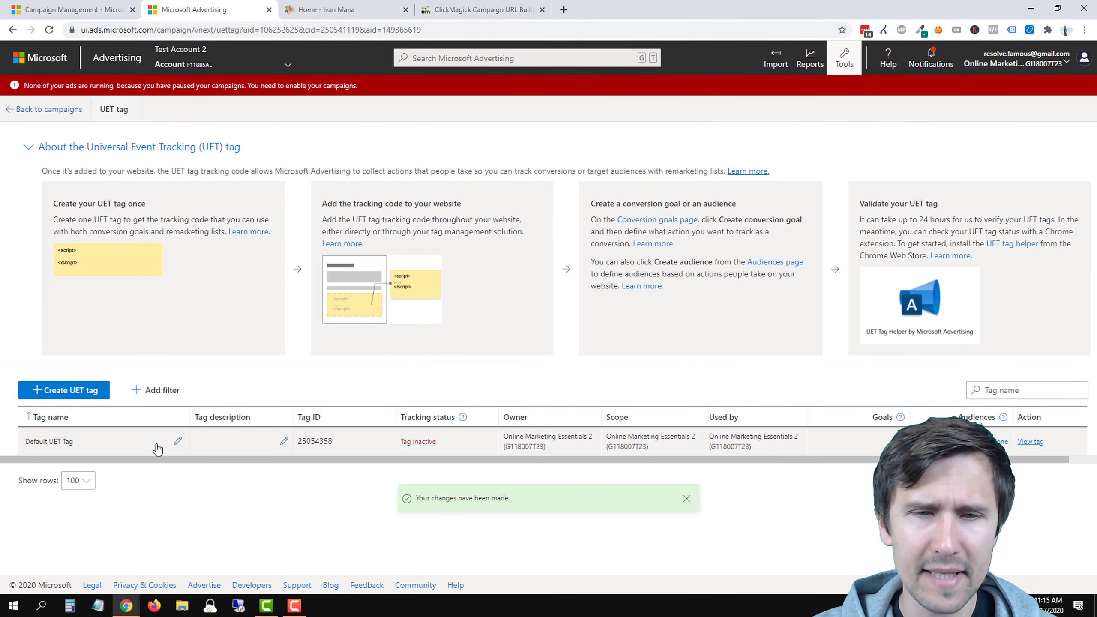
pyautogui.click(60, 391)
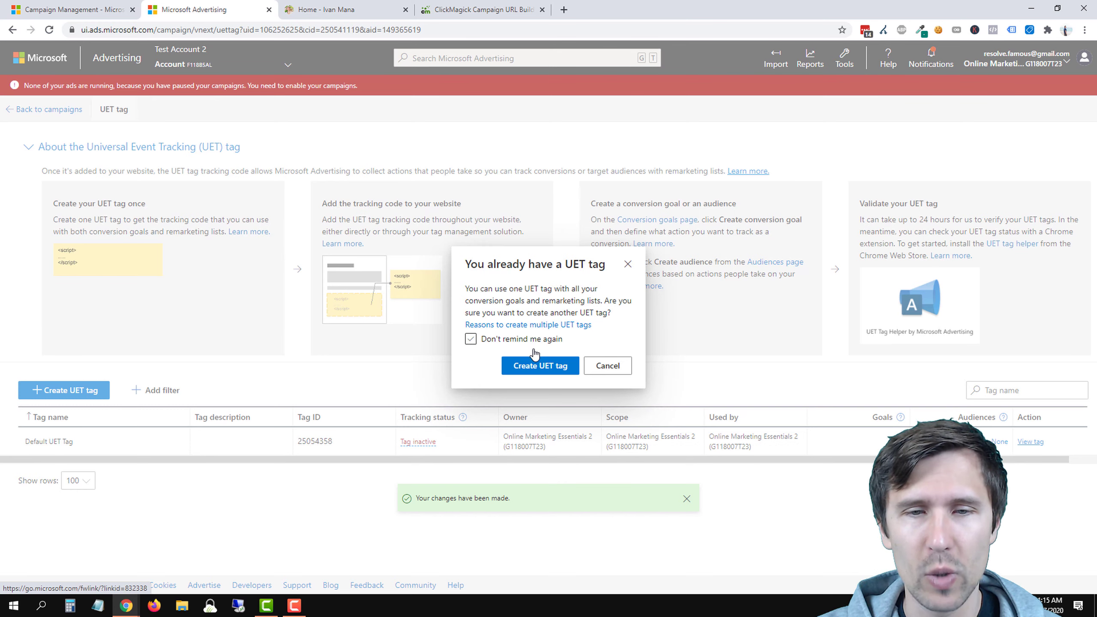
pyautogui.click(535, 365)
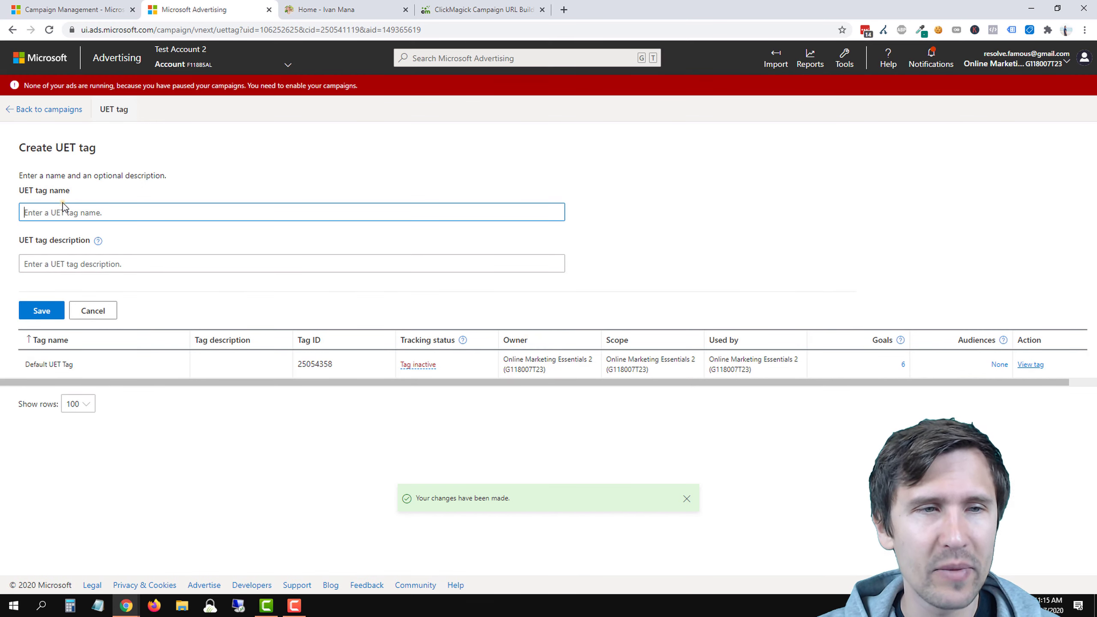
pyautogui.click(35, 208)
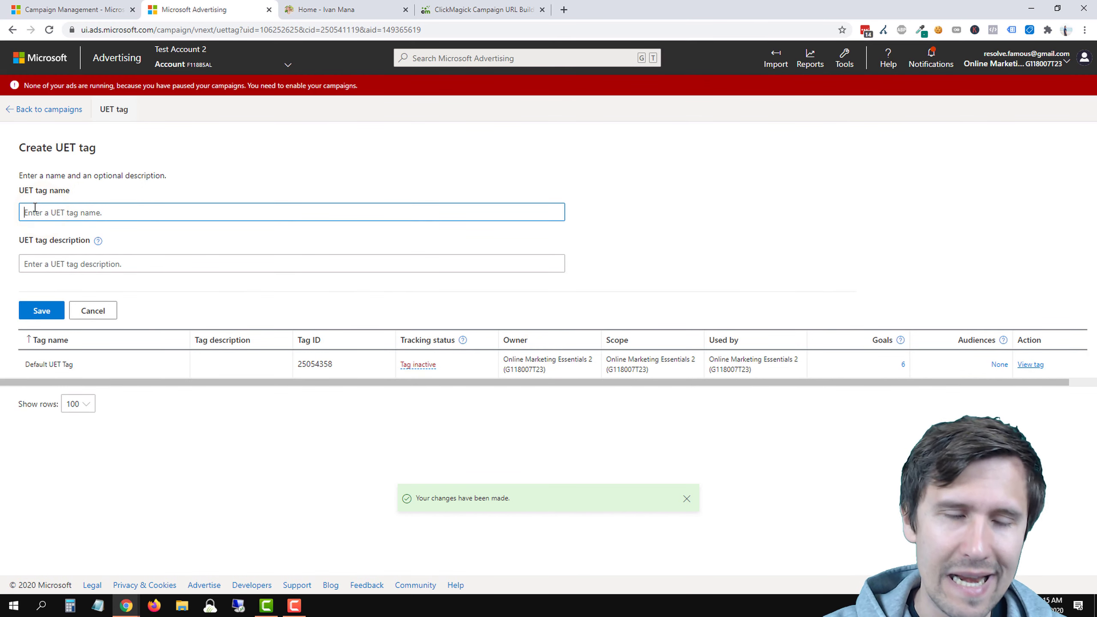
pyautogui.write('YouTube ')
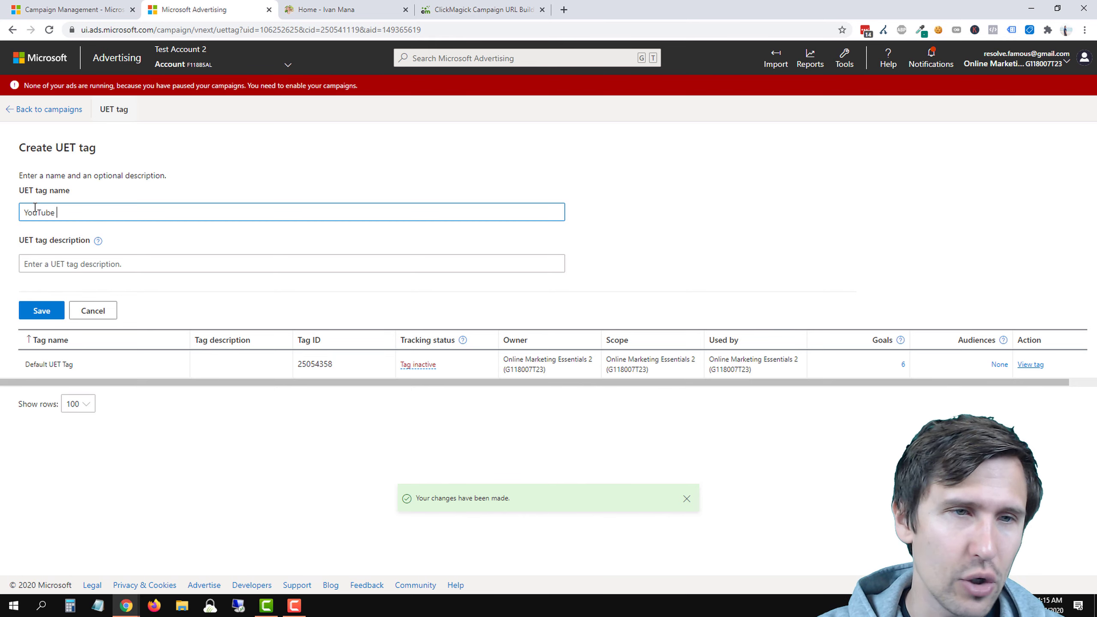
pyautogui.write('- Ivan Mana')
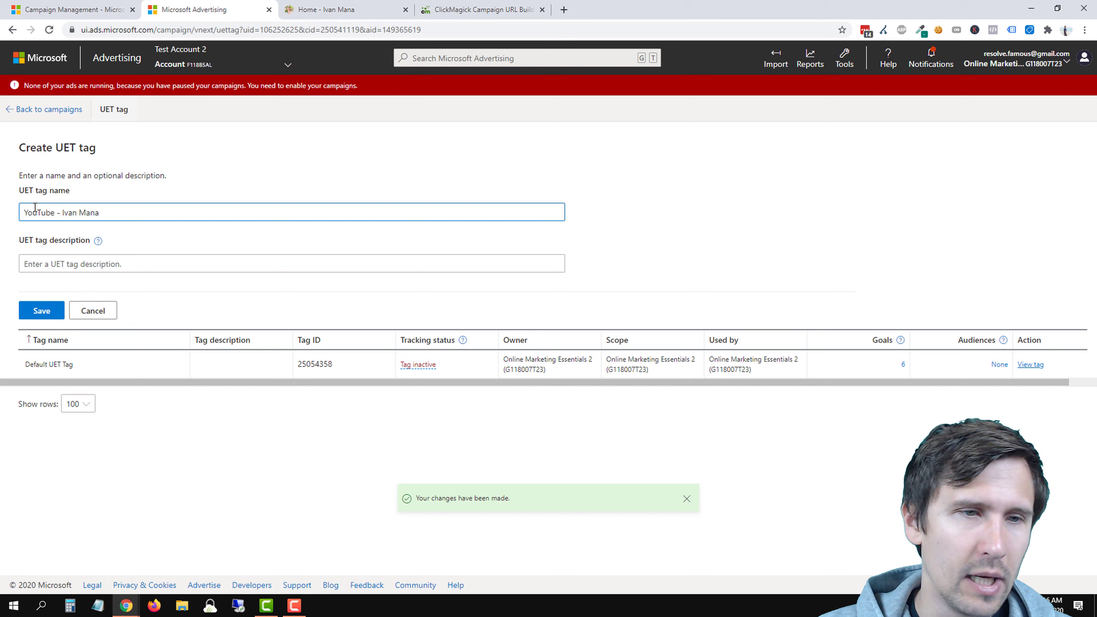
pyautogui.click(30, 262)
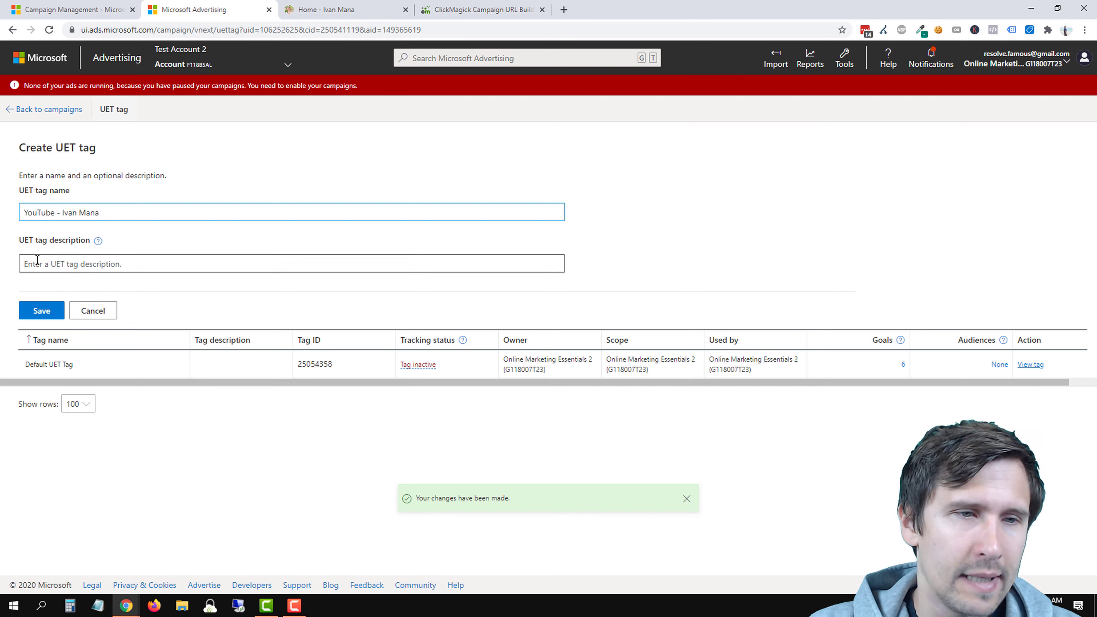
pyautogui.write('tag mad')
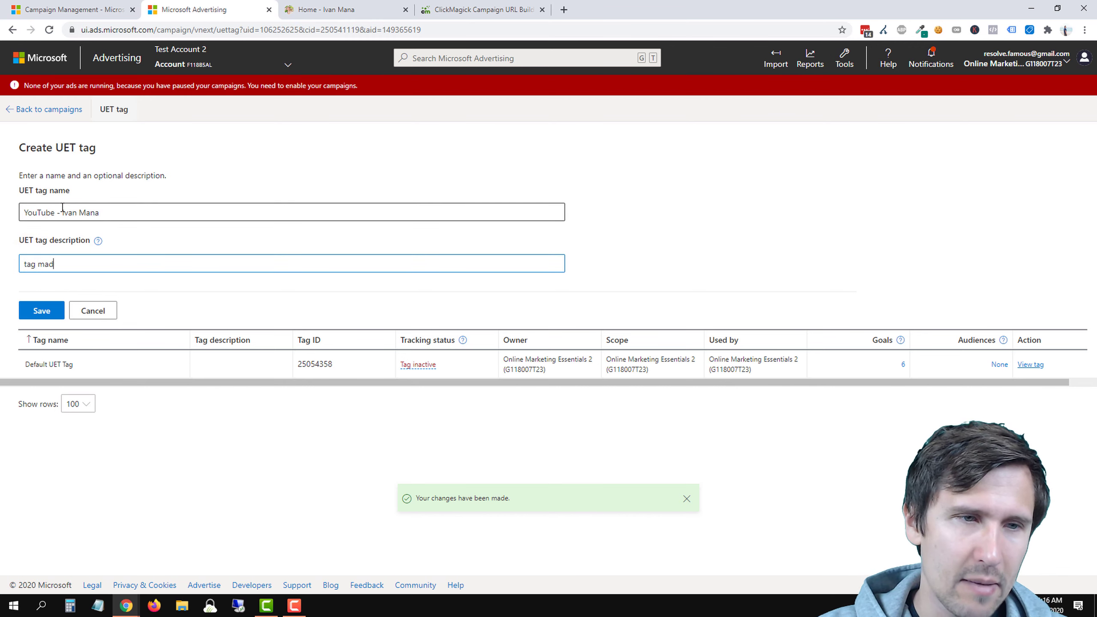
pyautogui.write('e to show as an example')
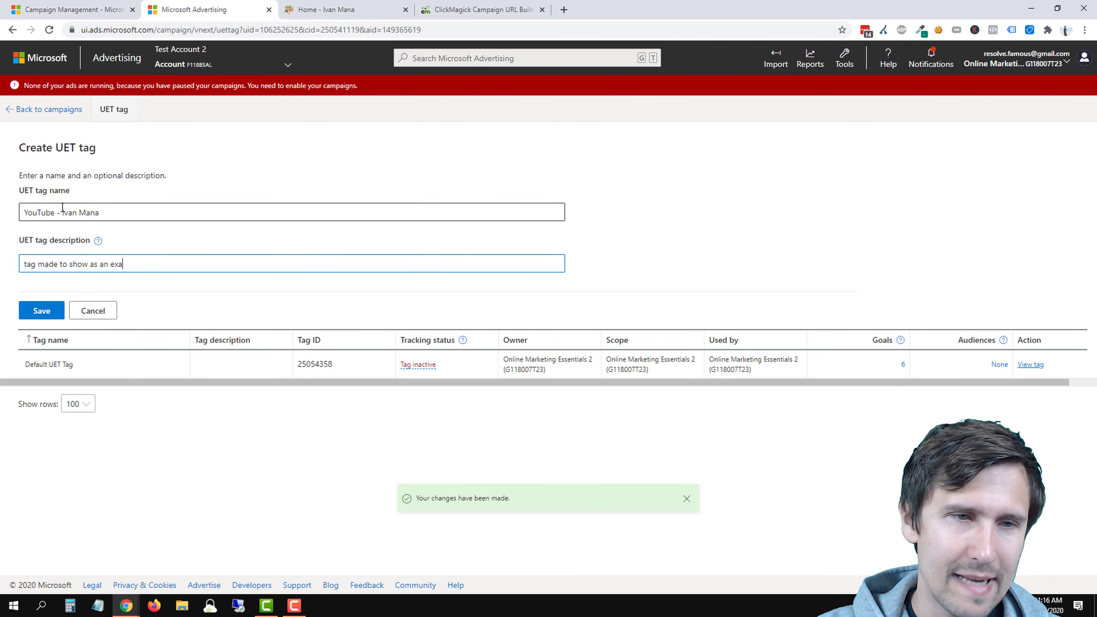
pyautogui.click(36, 312)
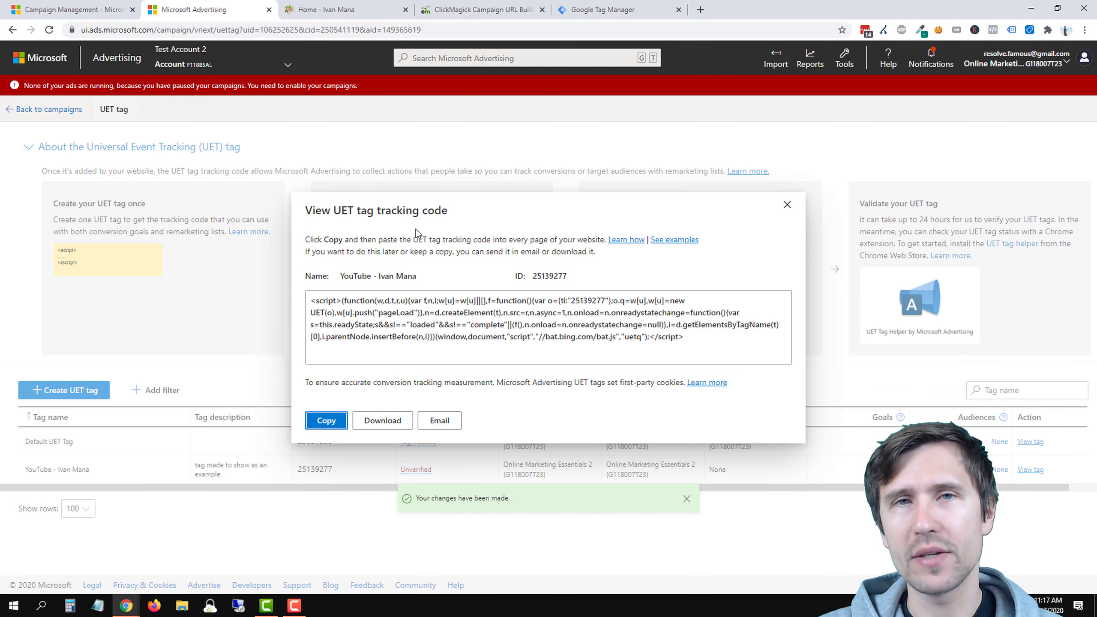
# Switch to Google Tag Manager and start a new tag of type Bing Ads Universal Event Tracking.
pyautogui.moveTo(613, 9); pyautogui.dragTo(341, 10)
pyautogui.click(46, 236)
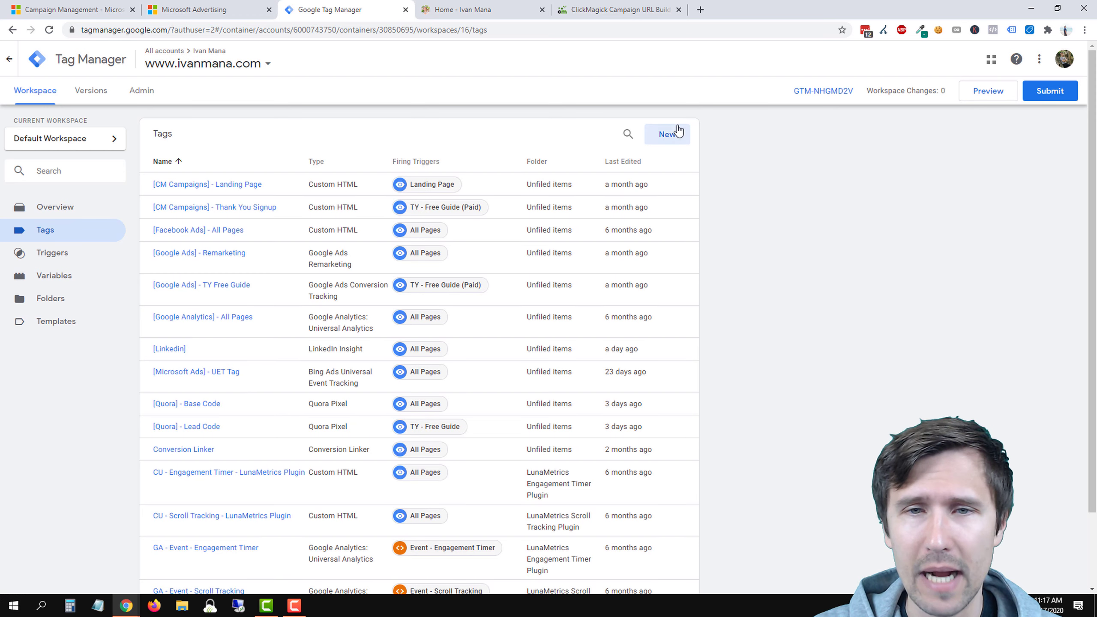
pyautogui.click(665, 136)
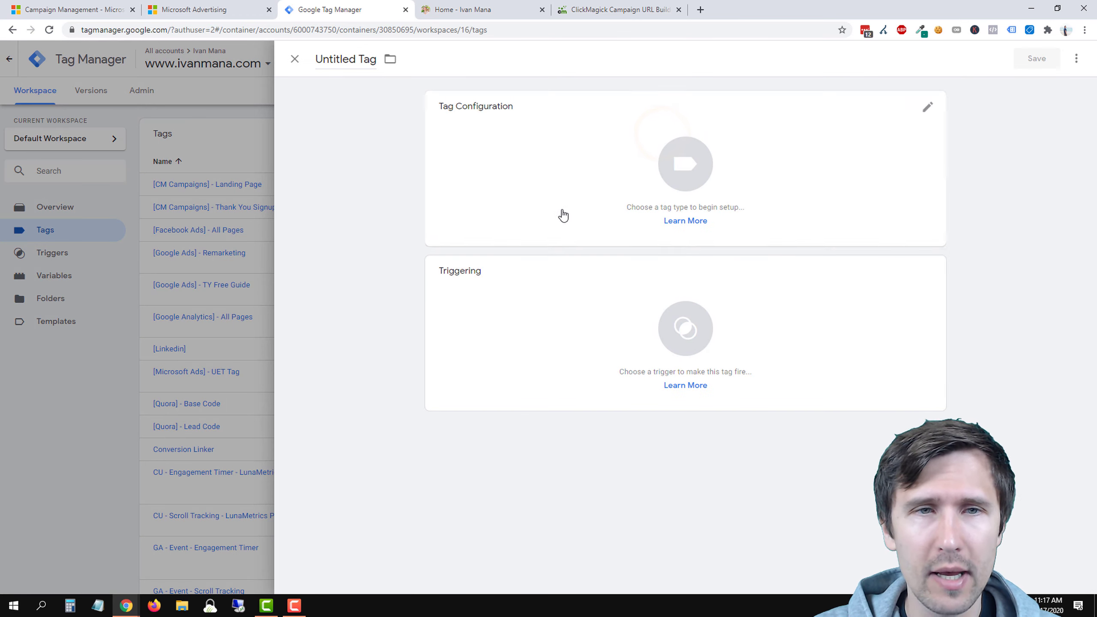
pyautogui.click(508, 178)
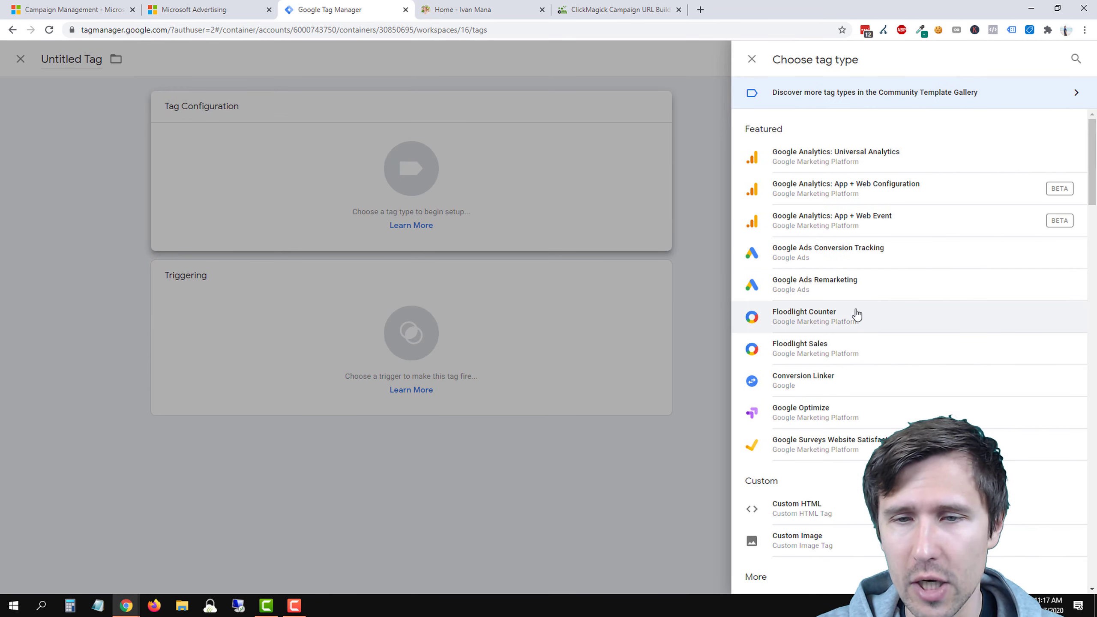
pyautogui.scroll(-12, 857, 314)
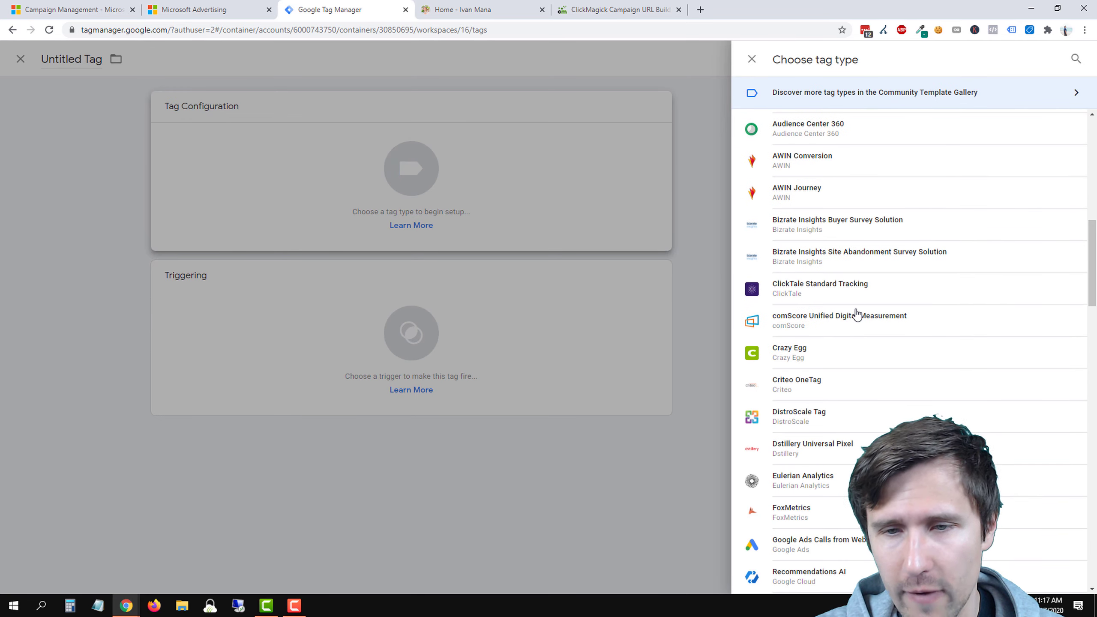
pyautogui.scroll(-8, 857, 315)
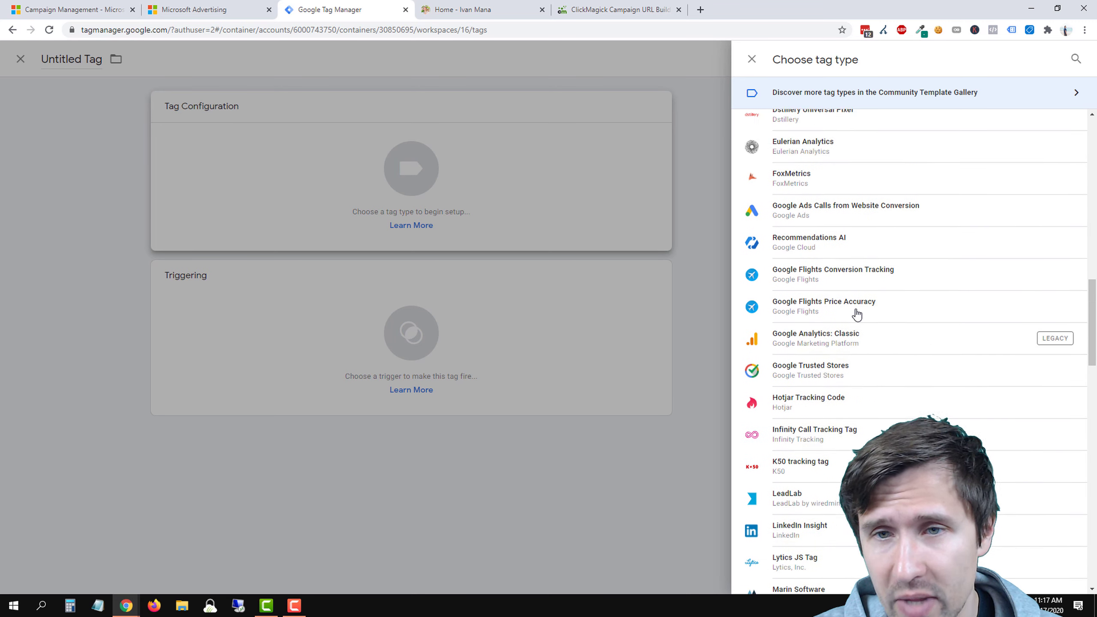
pyautogui.scroll(-8, 860, 340)
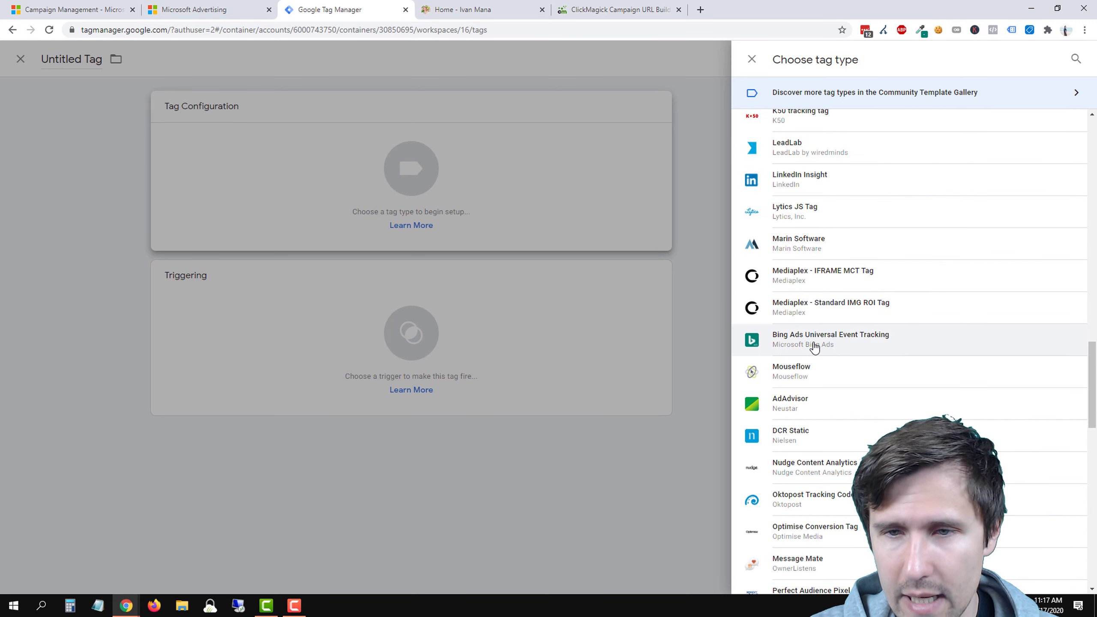
pyautogui.click(815, 344)
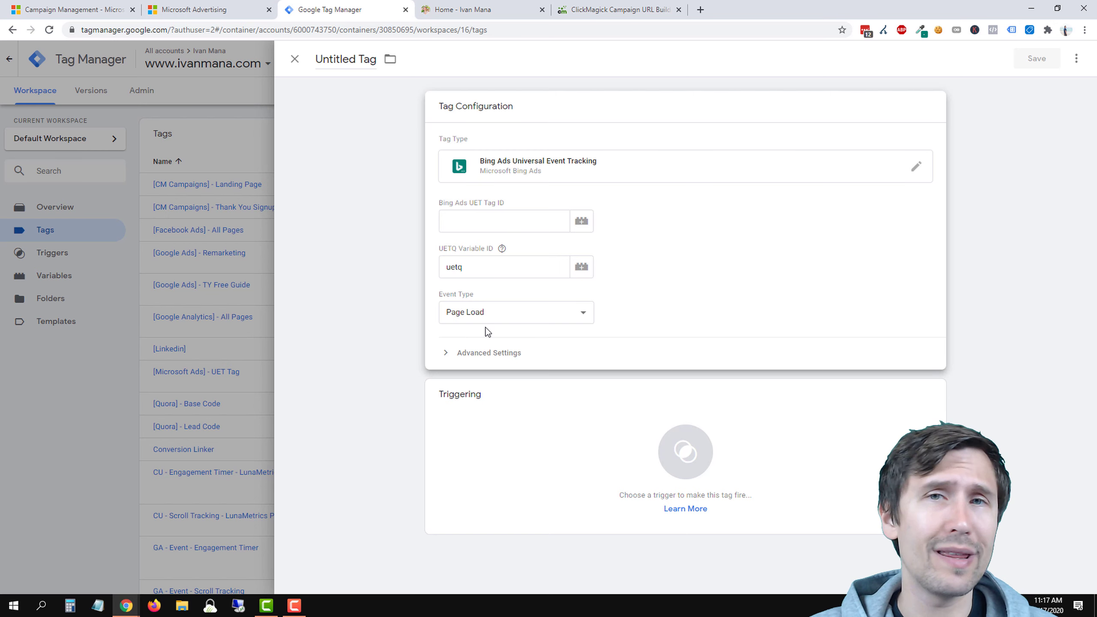
# Copy the new UET tag's ID from Microsoft Advertising into the Bing Ads UET Tag ID in Google Tag Manager.
pyautogui.click(215, 10)
pyautogui.doubleClick(550, 275)
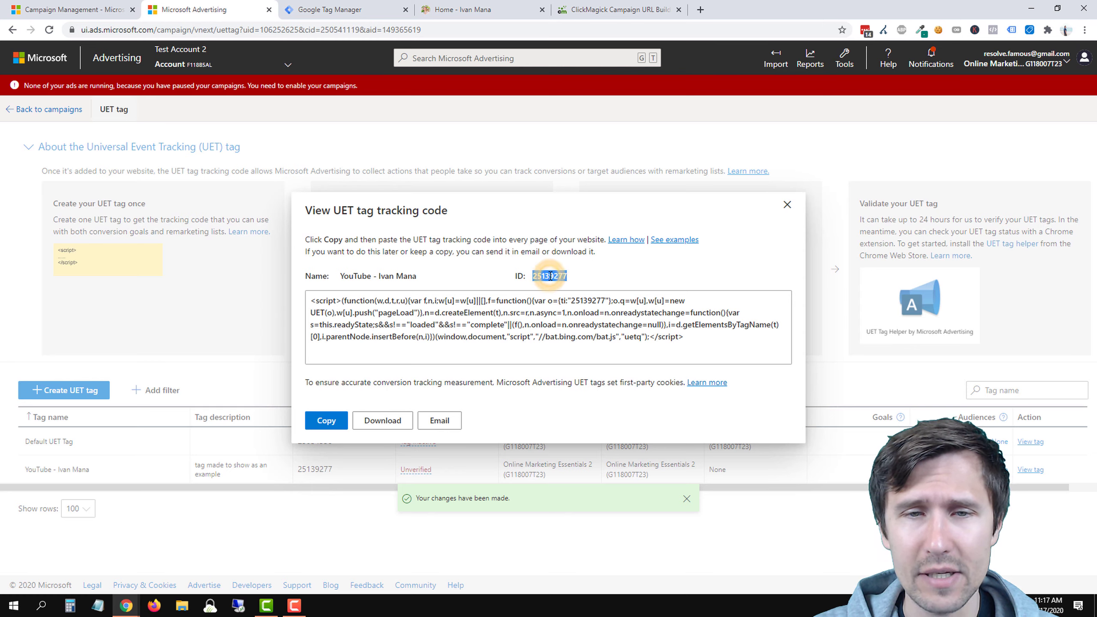
pyautogui.rightClick(551, 278)
pyautogui.click(572, 285)
pyautogui.click(341, 9)
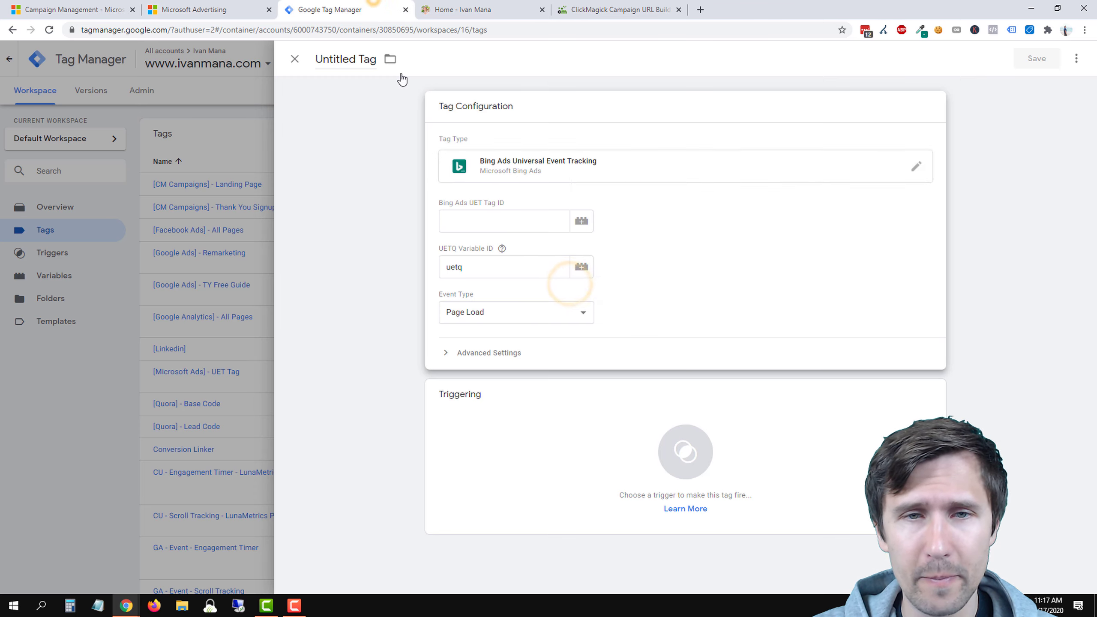
pyautogui.rightClick(452, 222)
pyautogui.click(493, 309)
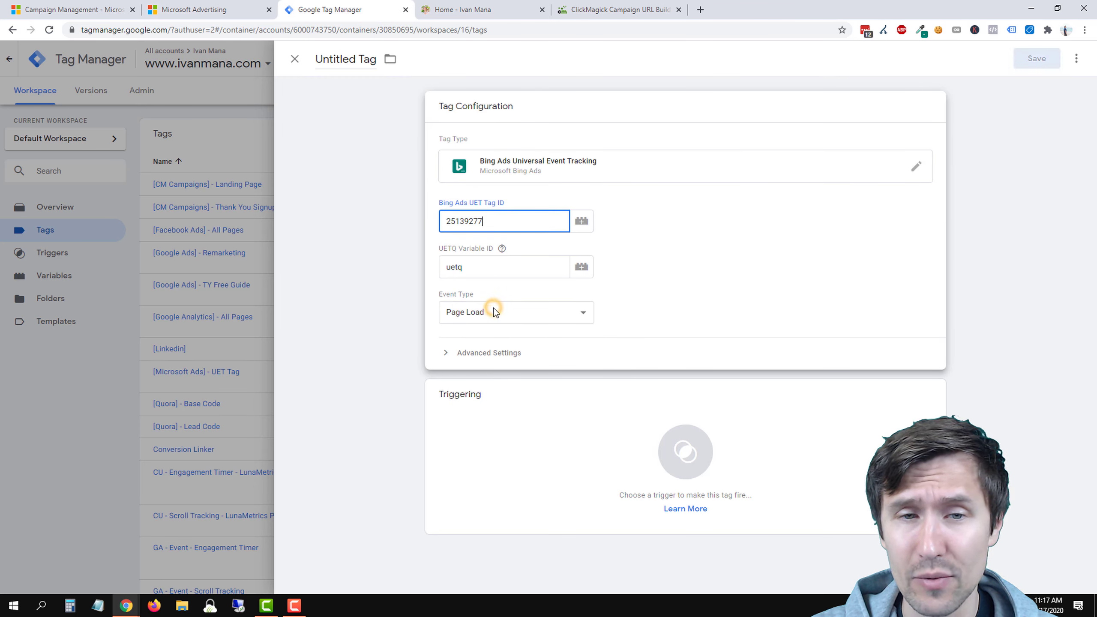
# Set the tag to fire on the All Pages trigger, name it "Bing tag" and save it.
pyautogui.click(571, 430)
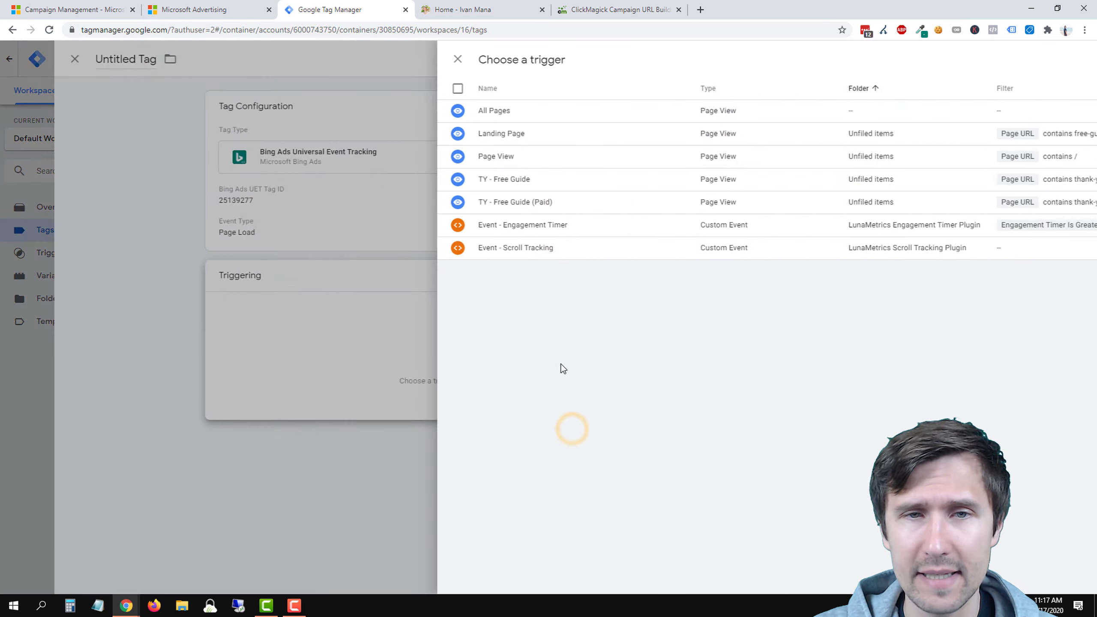
pyautogui.click(375, 109)
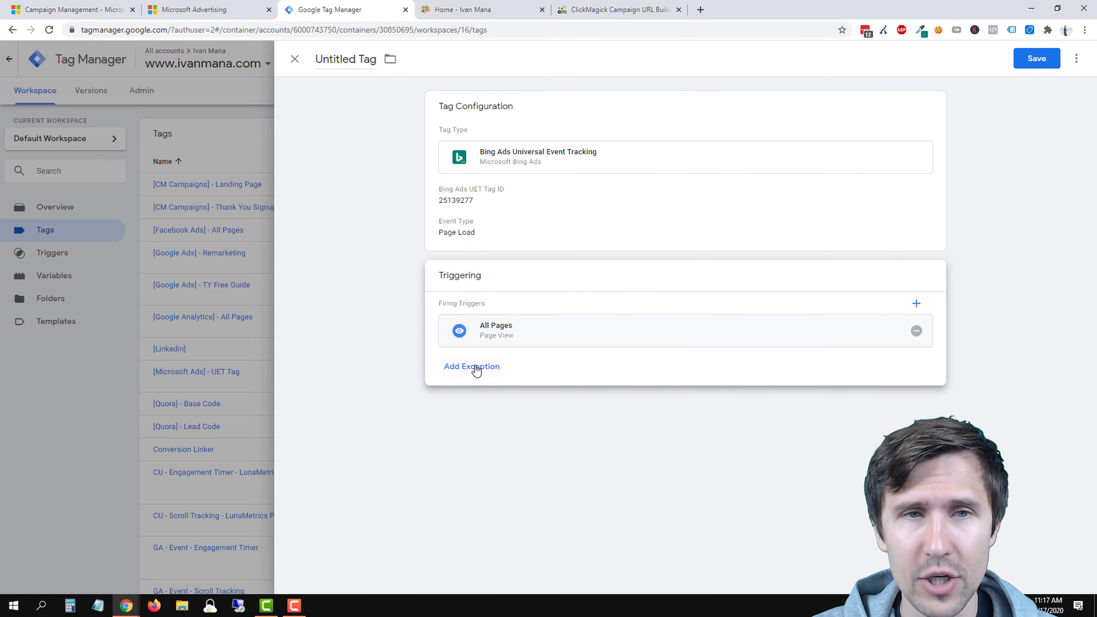
pyautogui.click(347, 64)
pyautogui.write('Bi')
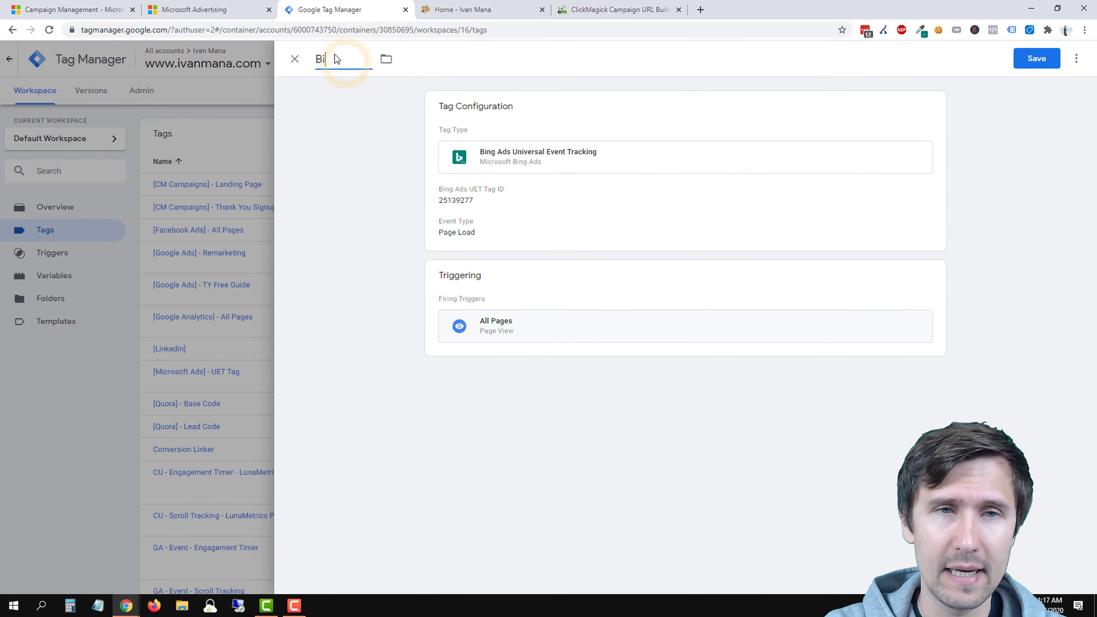
pyautogui.write('ng tag')
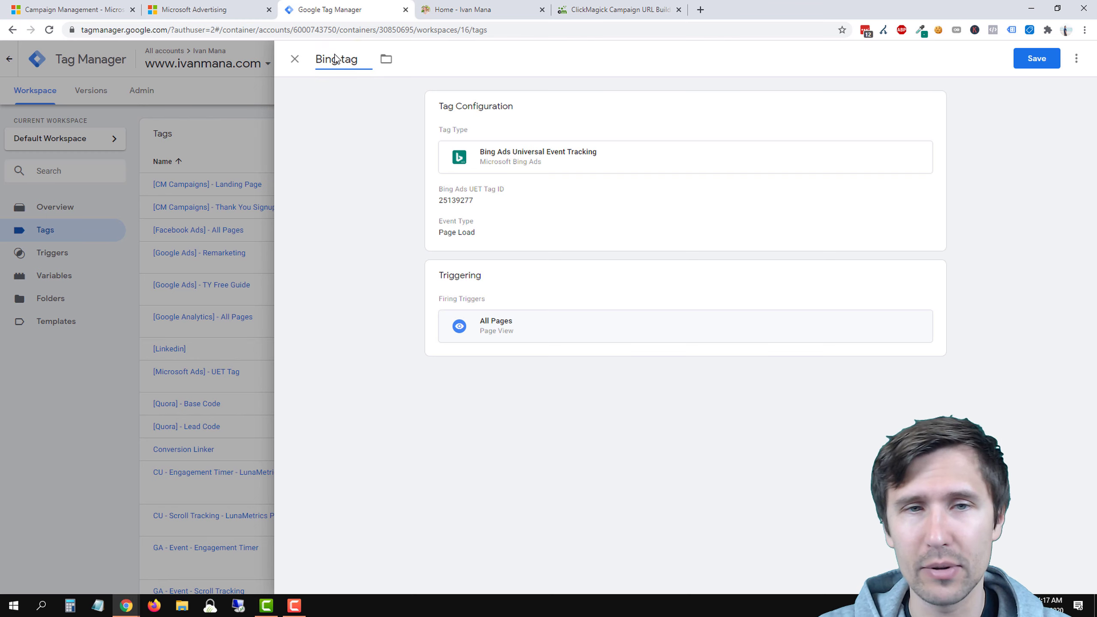
pyautogui.click(1028, 57)
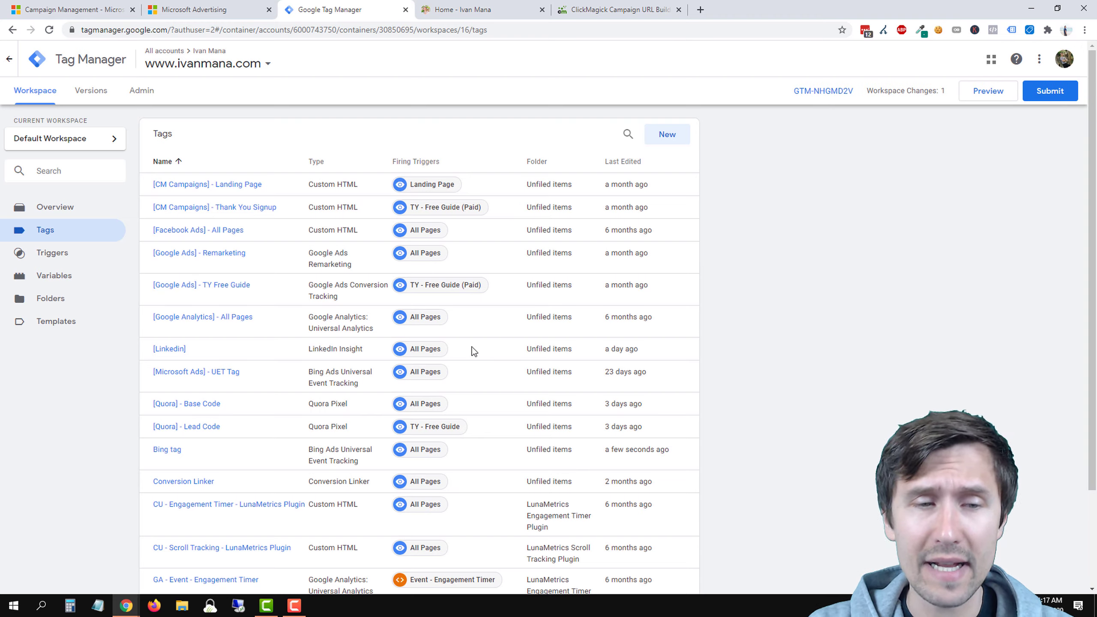
pyautogui.scroll(-1, 471, 351)
pyautogui.scroll(1, 471, 351)
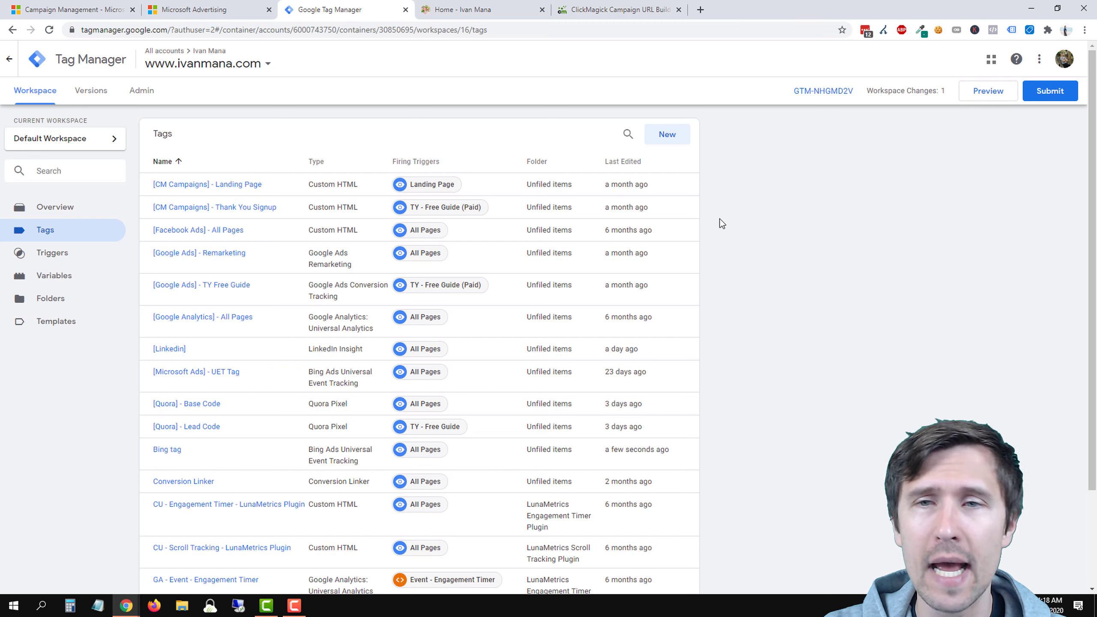
# Return to Microsoft Advertising, dismiss the UET tracking code and check the new tag's tracking status.
pyautogui.click(213, 6)
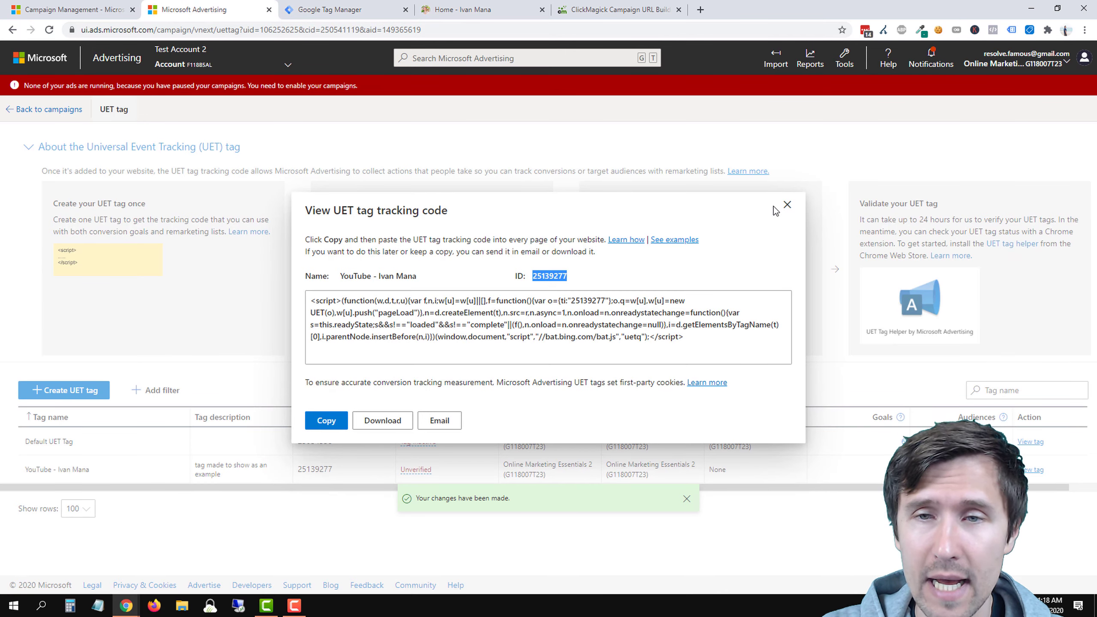
pyautogui.click(788, 205)
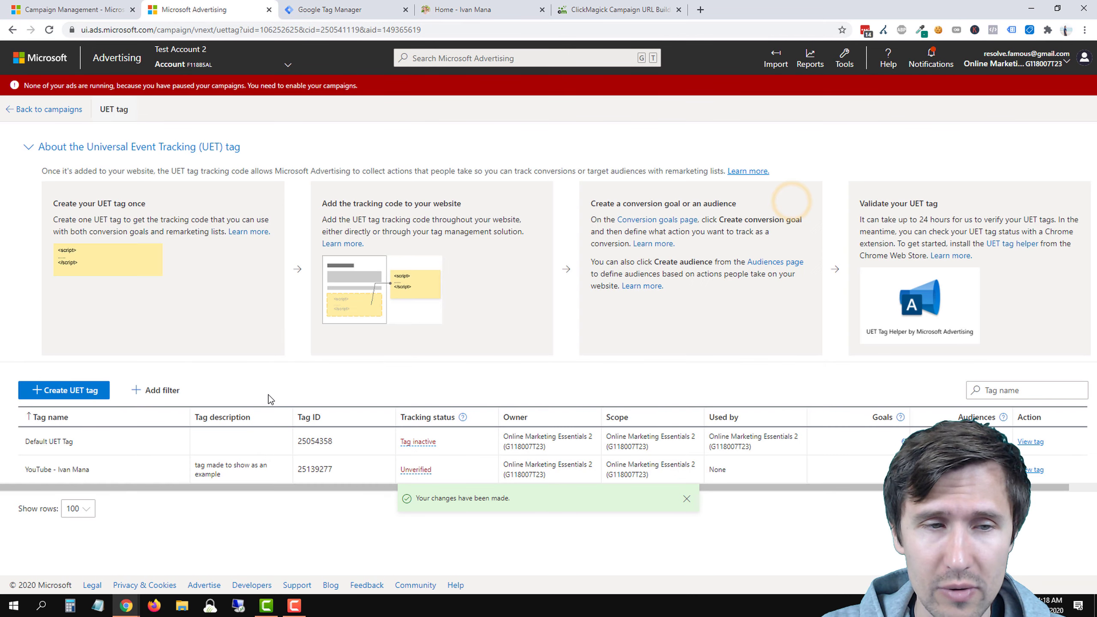
pyautogui.moveTo(417, 453)
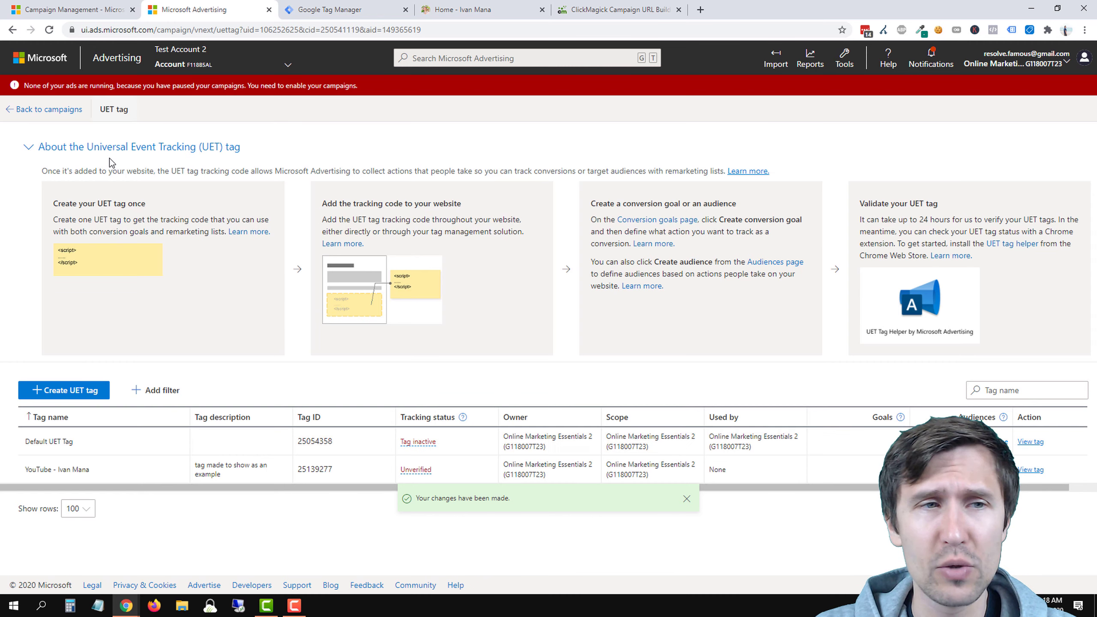
# Leave the UET tag page, open the account's conversion goals and look through the existing goals.
pyautogui.click(60, 117)
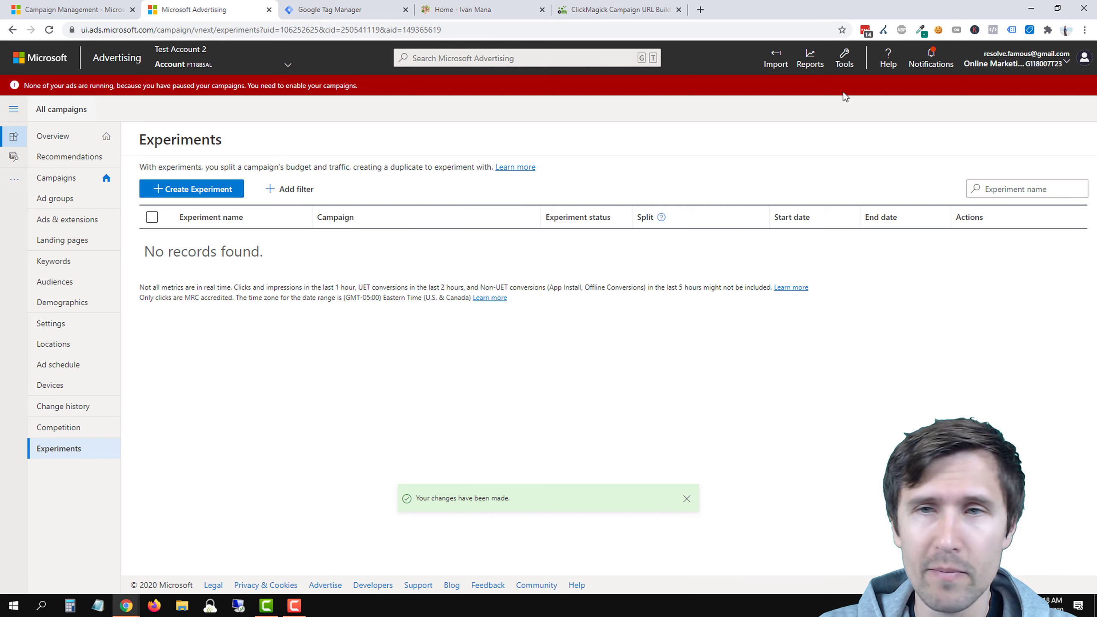
pyautogui.click(844, 59)
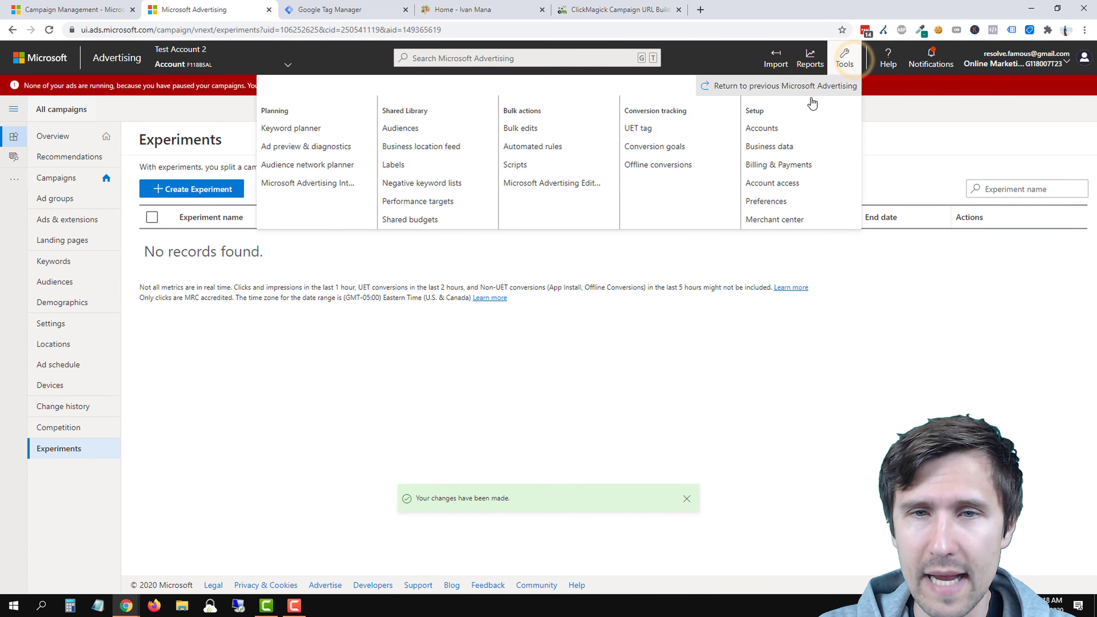
pyautogui.click(654, 147)
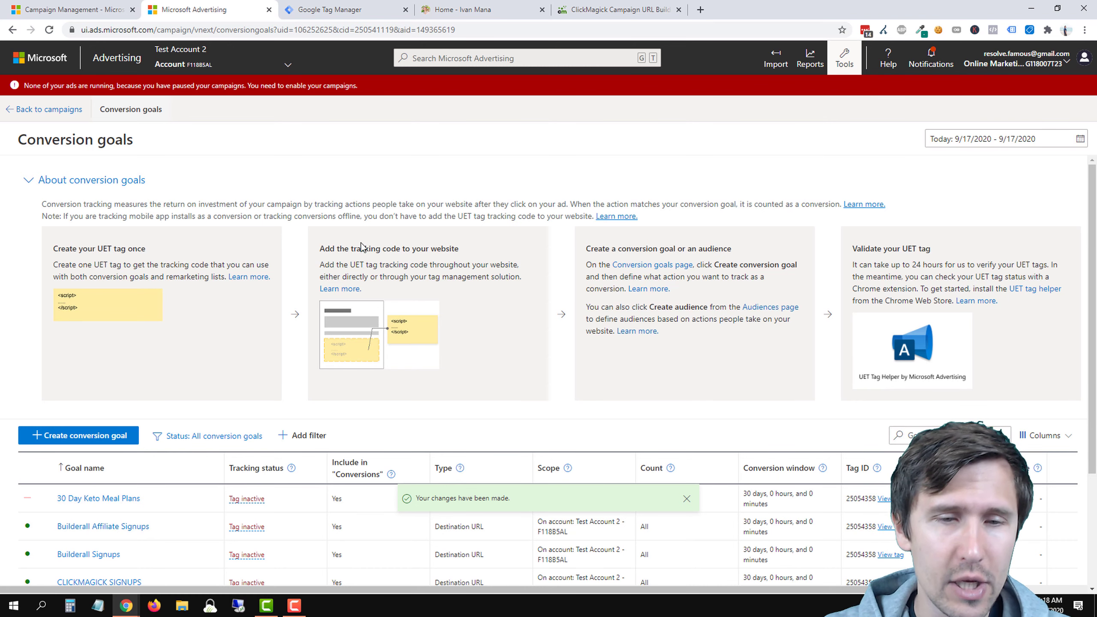
pyautogui.scroll(-4, 348, 259)
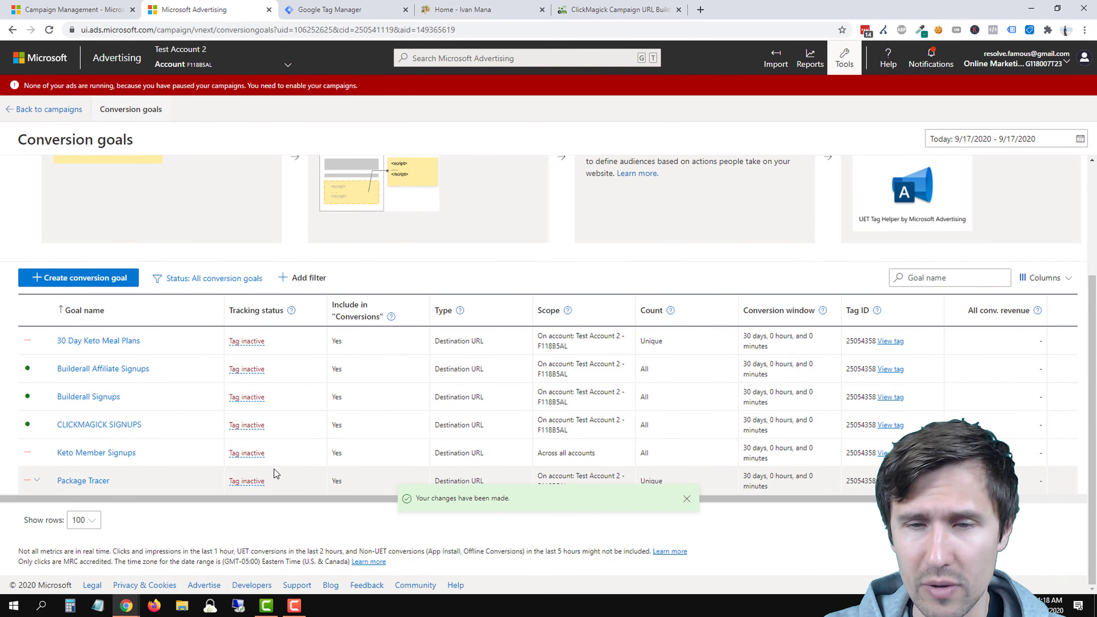
pyautogui.scroll(3, 275, 469)
pyautogui.scroll(-3, 277, 461)
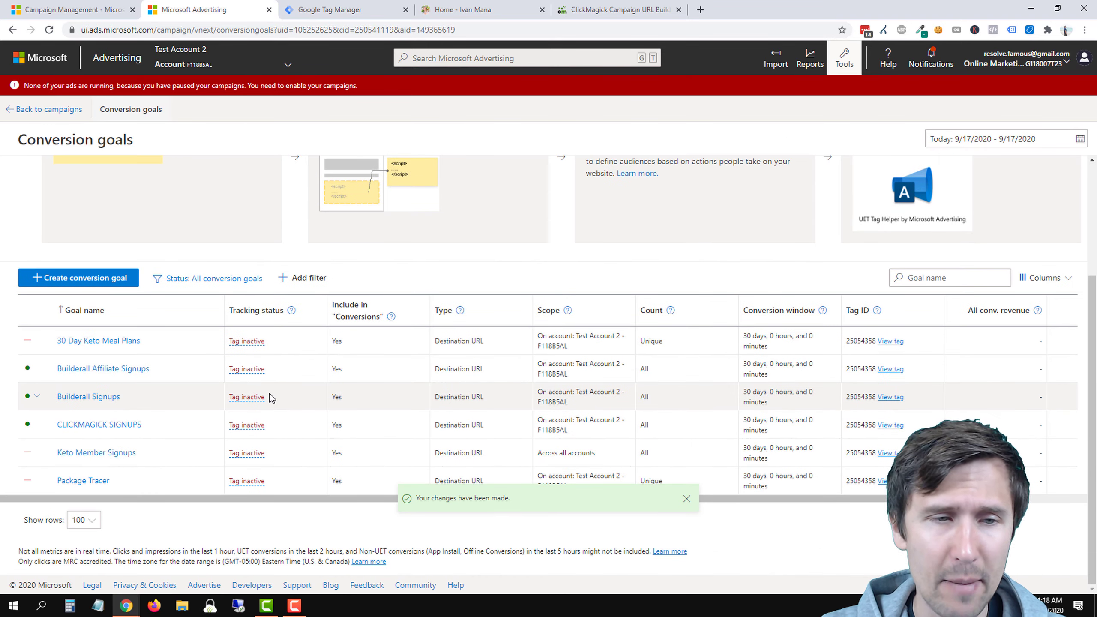
pyautogui.scroll(1, 272, 398)
# Start a new conversion goal named "Signups" with the Destination URL type and continue to its goal details.
pyautogui.click(94, 337)
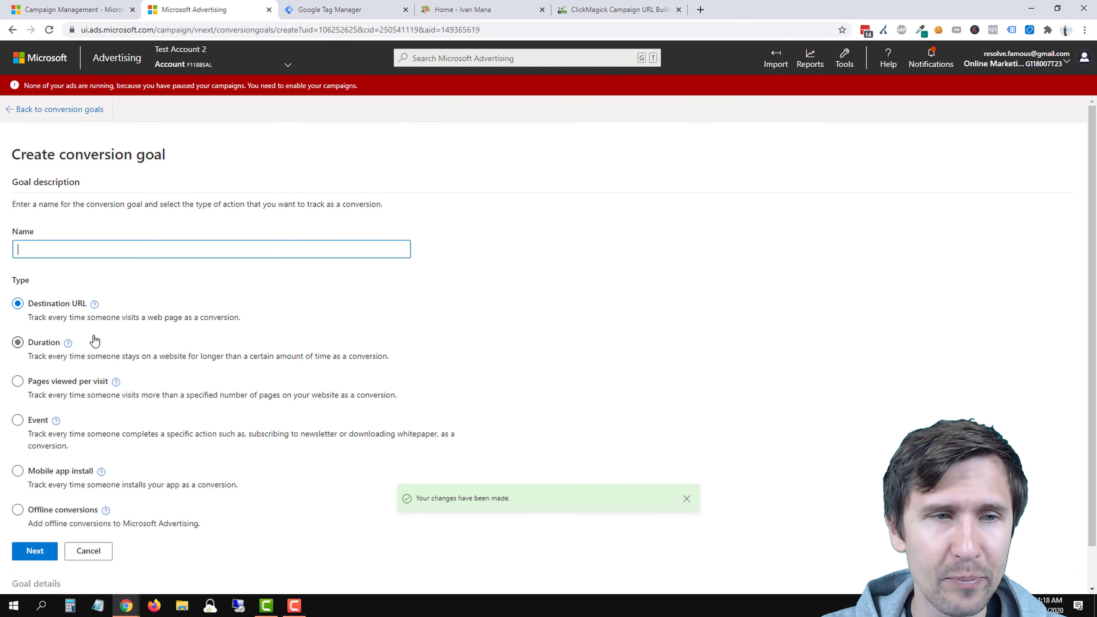
pyautogui.click(44, 244)
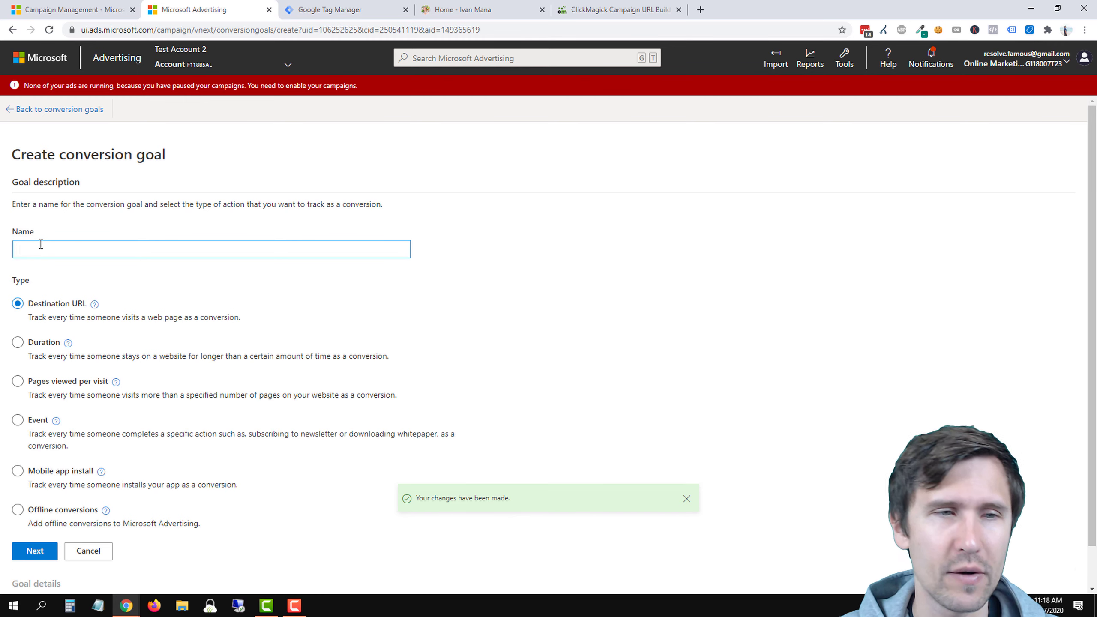
pyautogui.write('Signups')
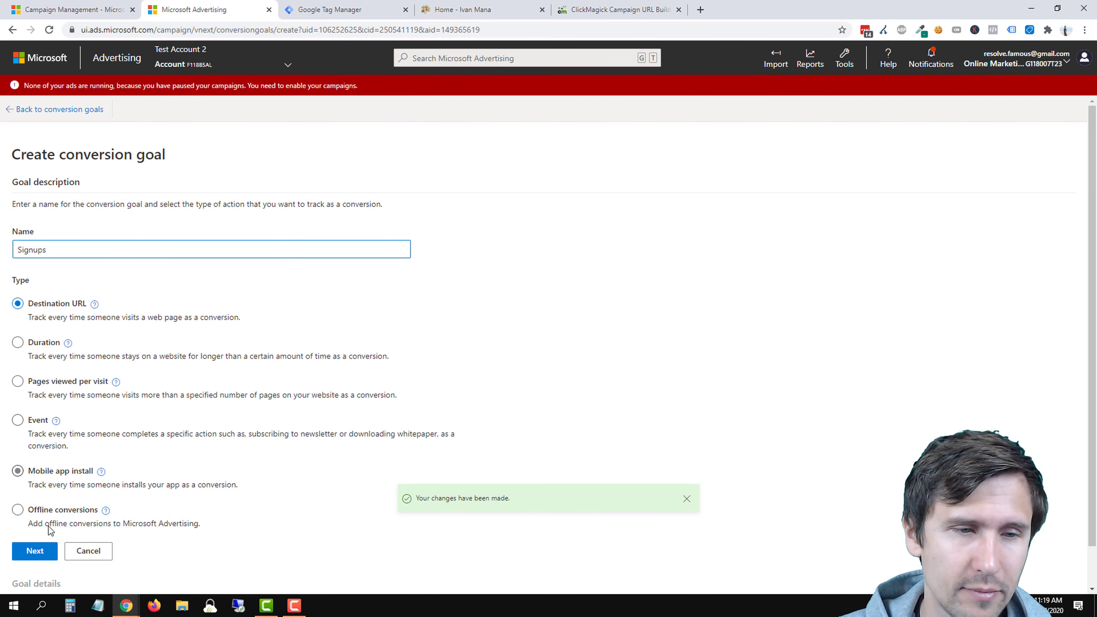
pyautogui.click(38, 557)
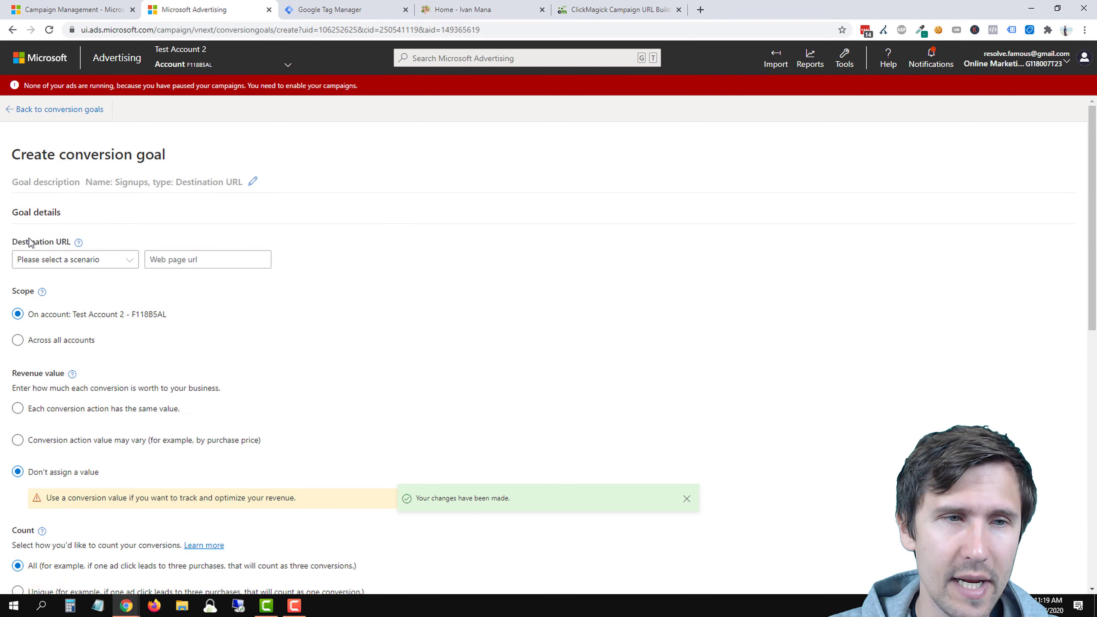
# Set the goal's destination URL condition to Contains "thank-you-download".
pyautogui.click(89, 259)
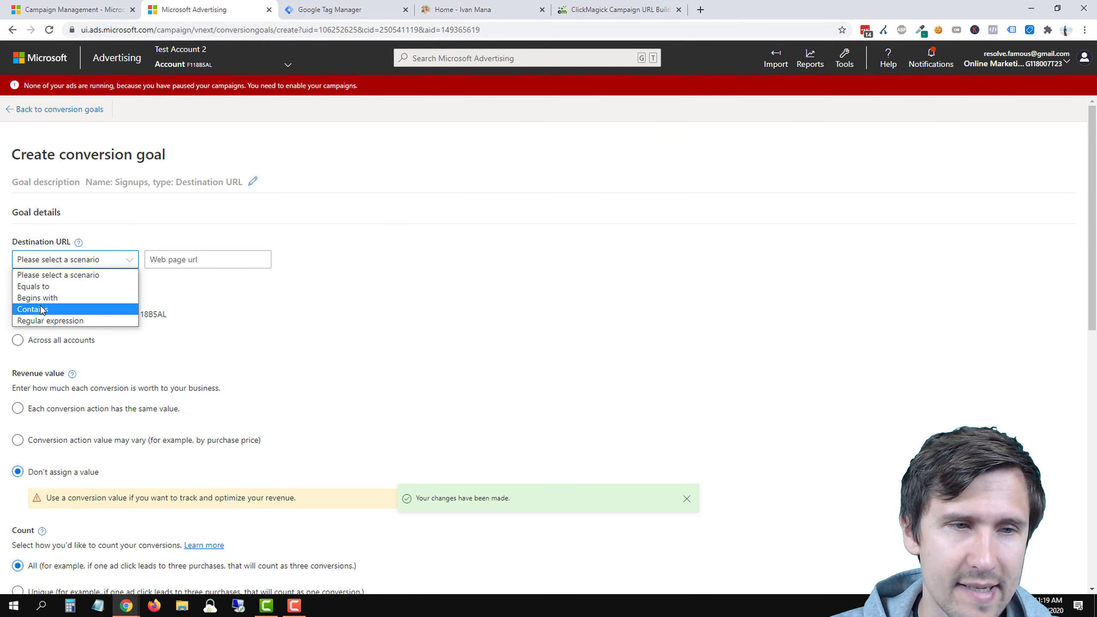
pyautogui.click(39, 309)
pyautogui.click(178, 260)
pyautogui.write('than')
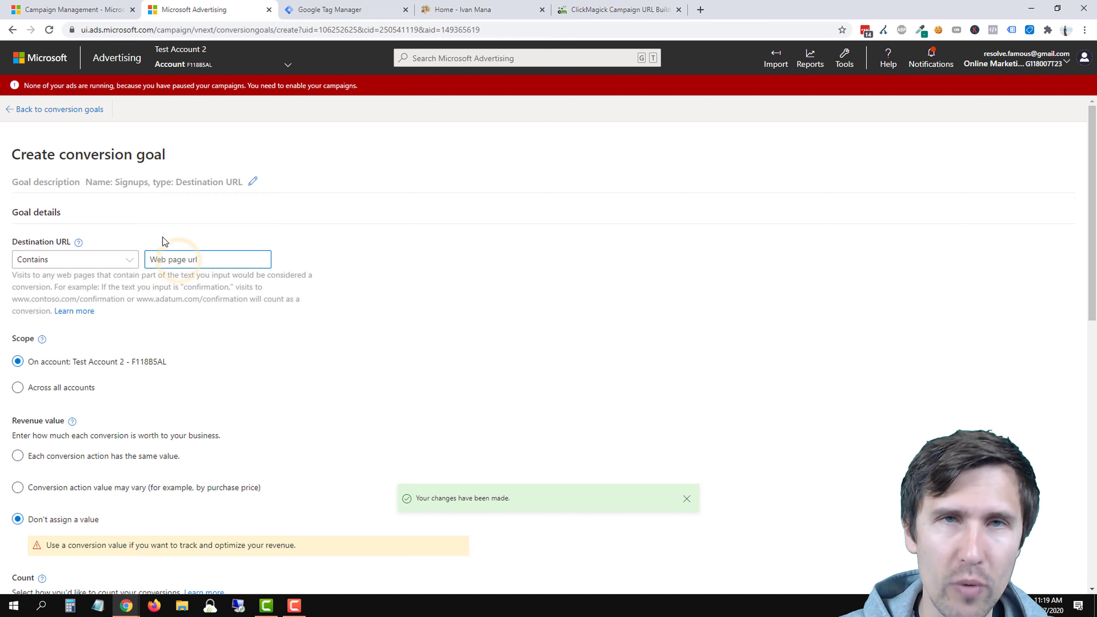
pyautogui.write('k-you-download')
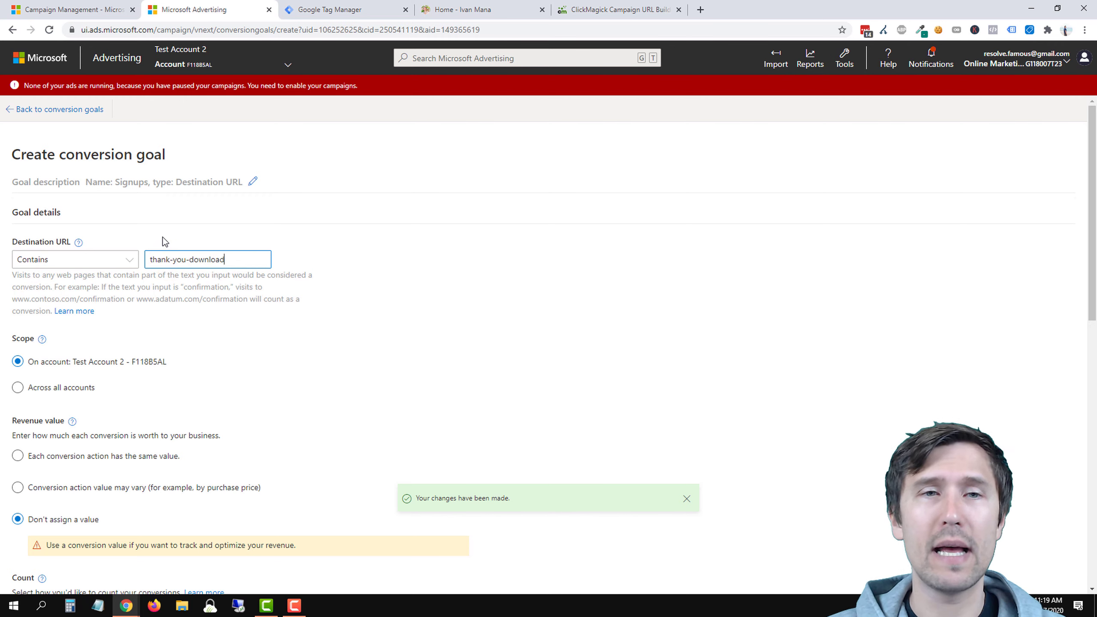
# Look at the free guide signup form on the website's home page and return to the goal's destination URL text.
pyautogui.click(462, 10)
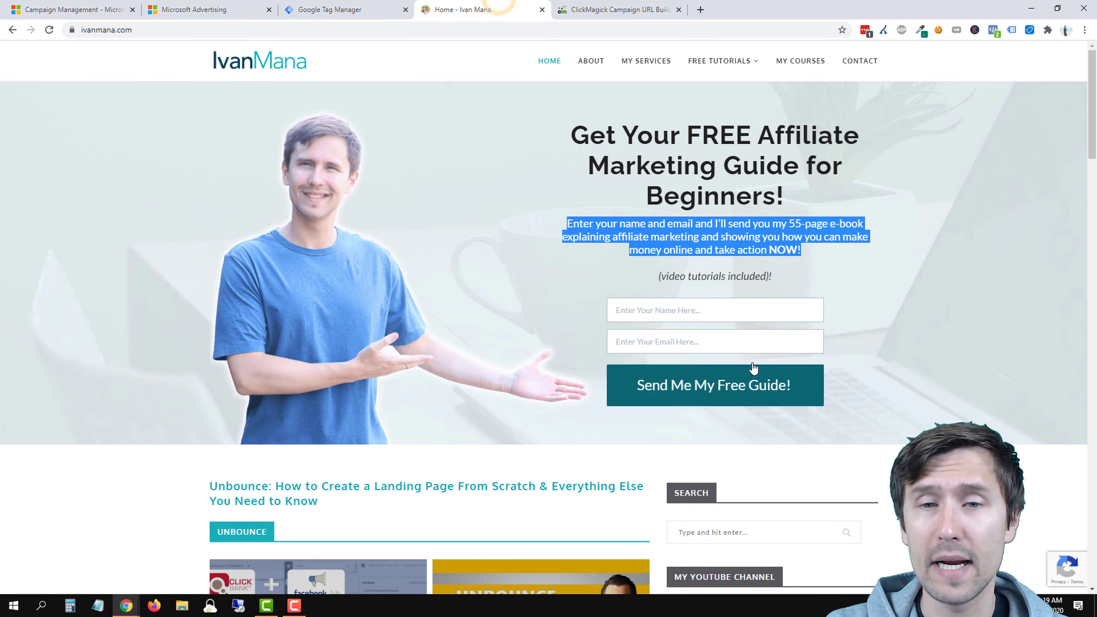
pyautogui.click(224, 9)
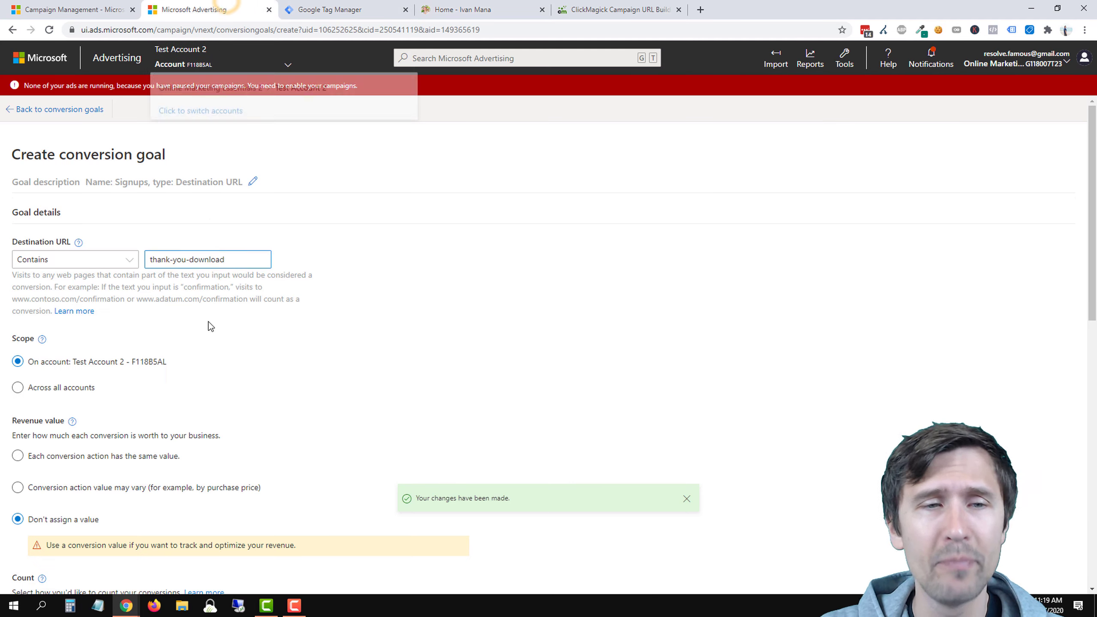
pyautogui.tripleClick(244, 259)
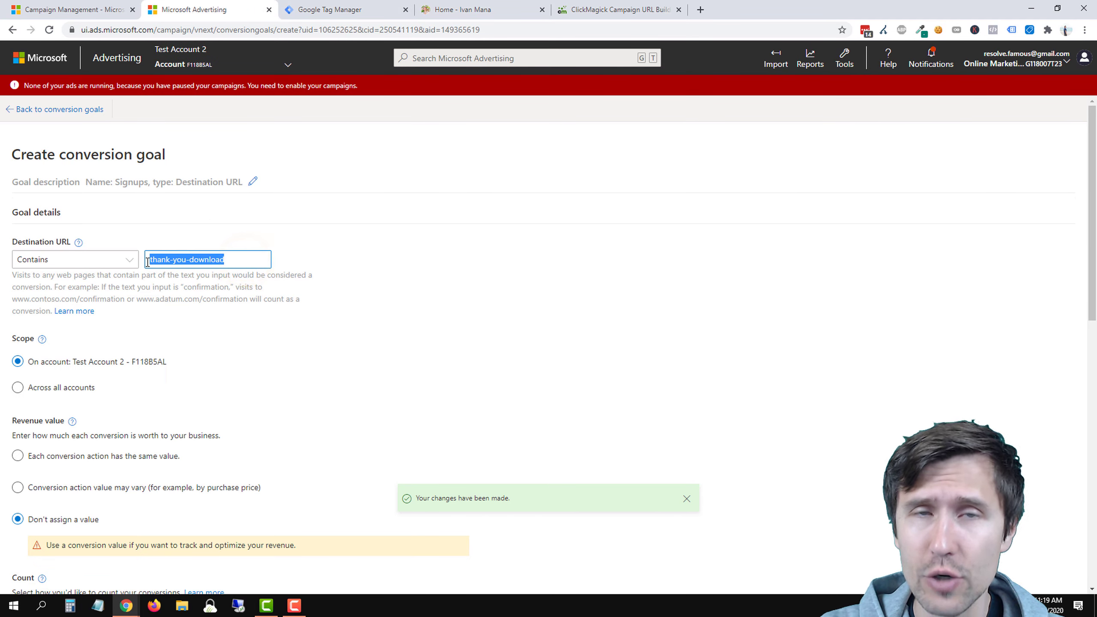
pyautogui.click(209, 289)
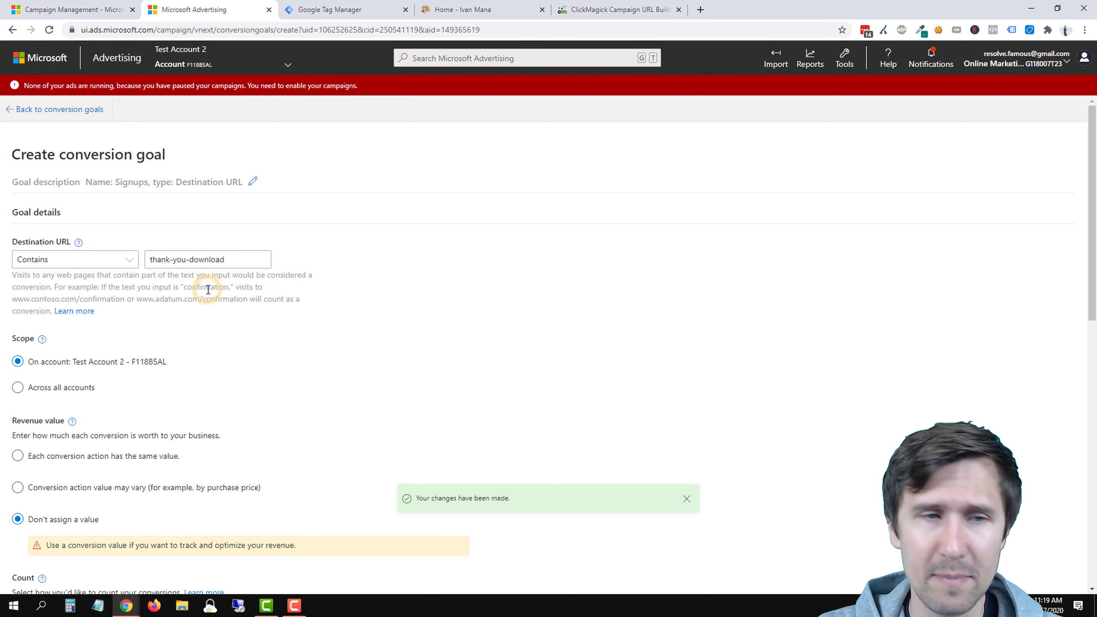
# Give each conversion action the same revenue value of 4 Canadian dollars.
pyautogui.scroll(-1, 211, 291)
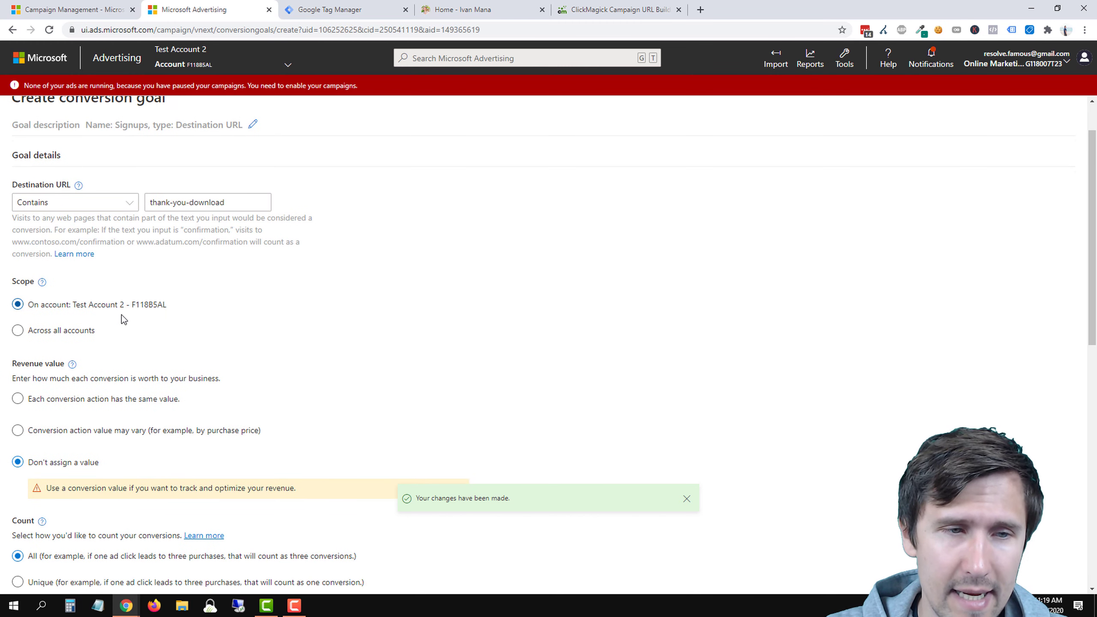
pyautogui.scroll(-2, 50, 320)
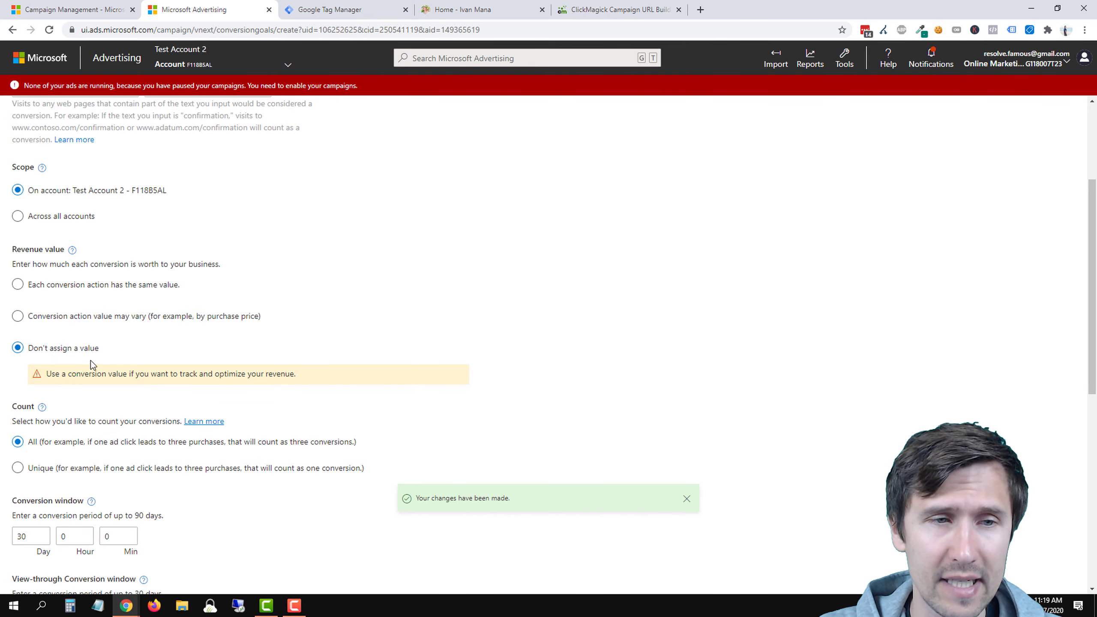
pyautogui.click(70, 289)
pyautogui.doubleClick(54, 311)
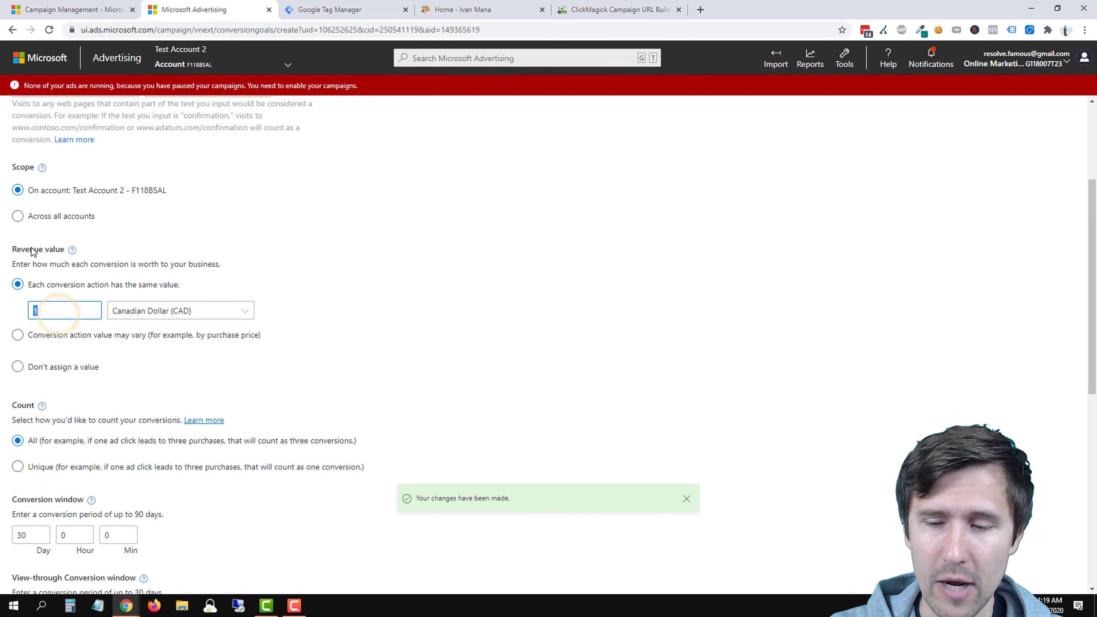
pyautogui.write('4')
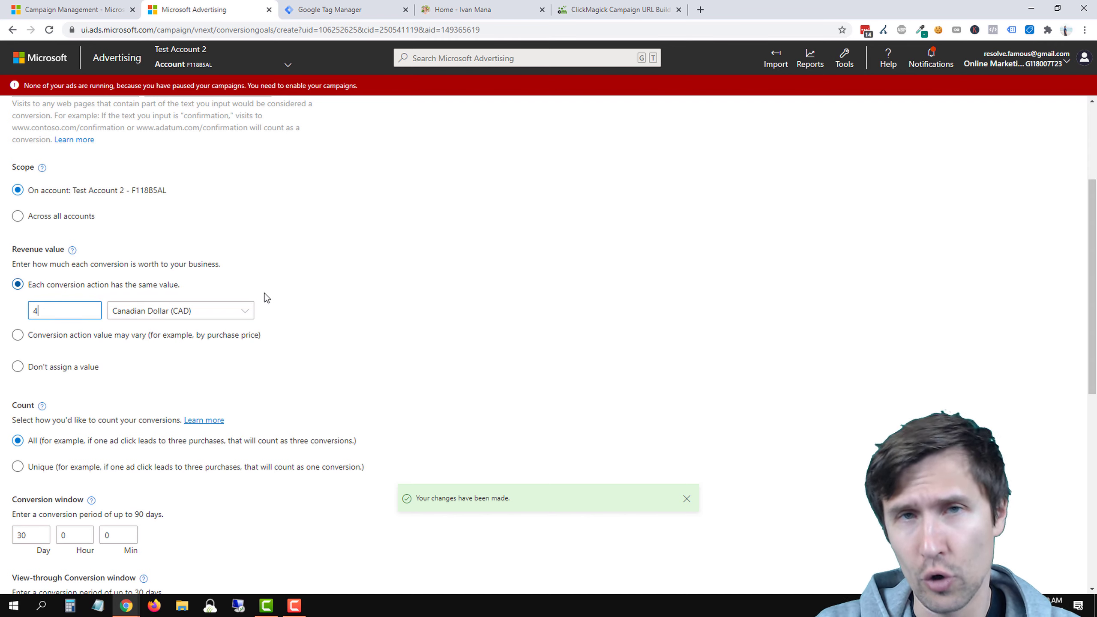
# Set the goal to count only unique conversions per ad click.
pyautogui.scroll(-3, 314, 291)
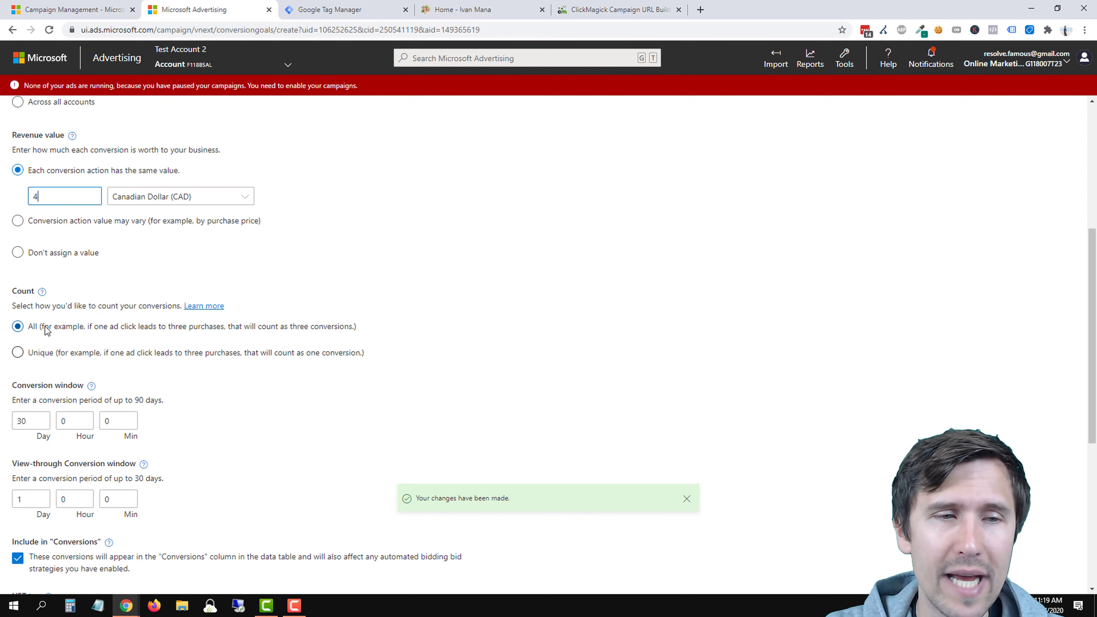
pyautogui.moveTo(41, 327); pyautogui.dragTo(159, 330)
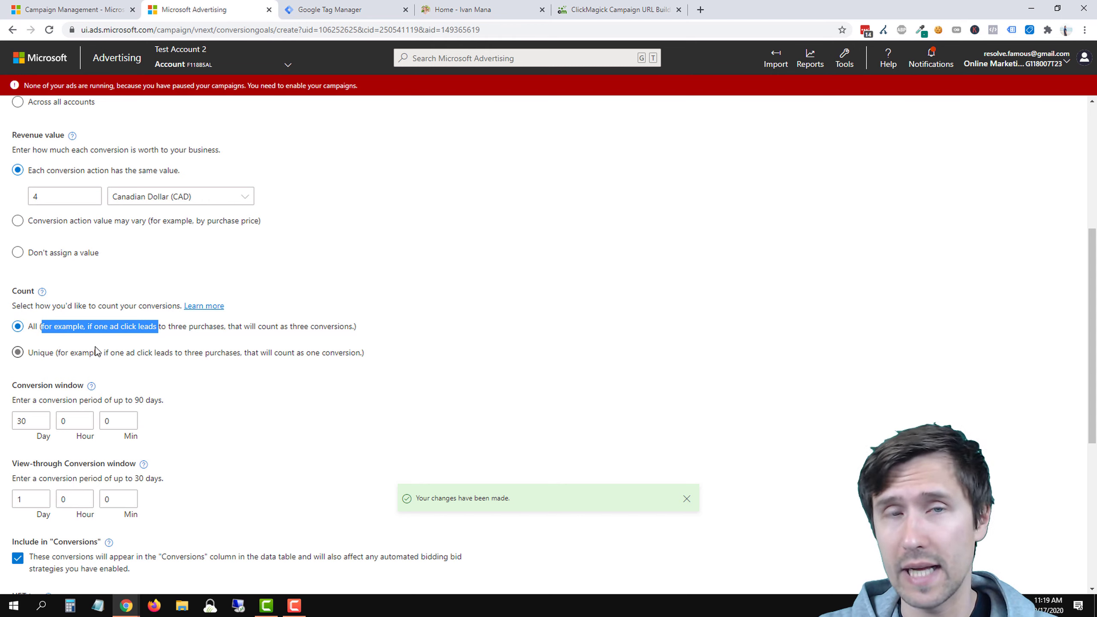
pyautogui.click(62, 355)
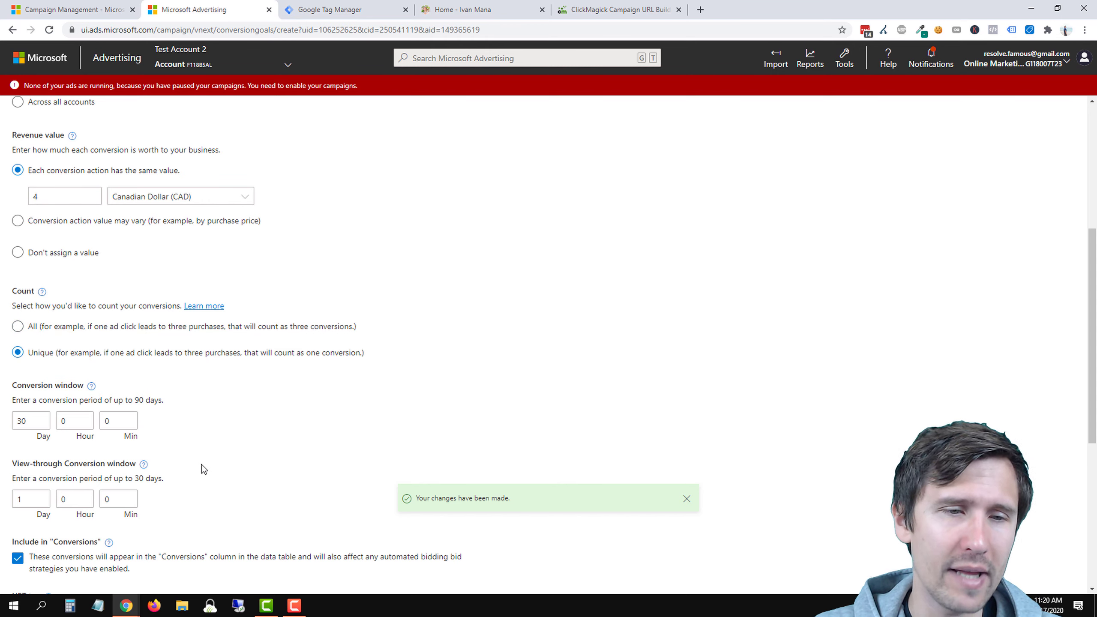
# Select the newly created YouTube UET tag for the goal, review the settings and save the conversion goal.
pyautogui.scroll(-3, 245, 453)
pyautogui.scroll(-1, 245, 453)
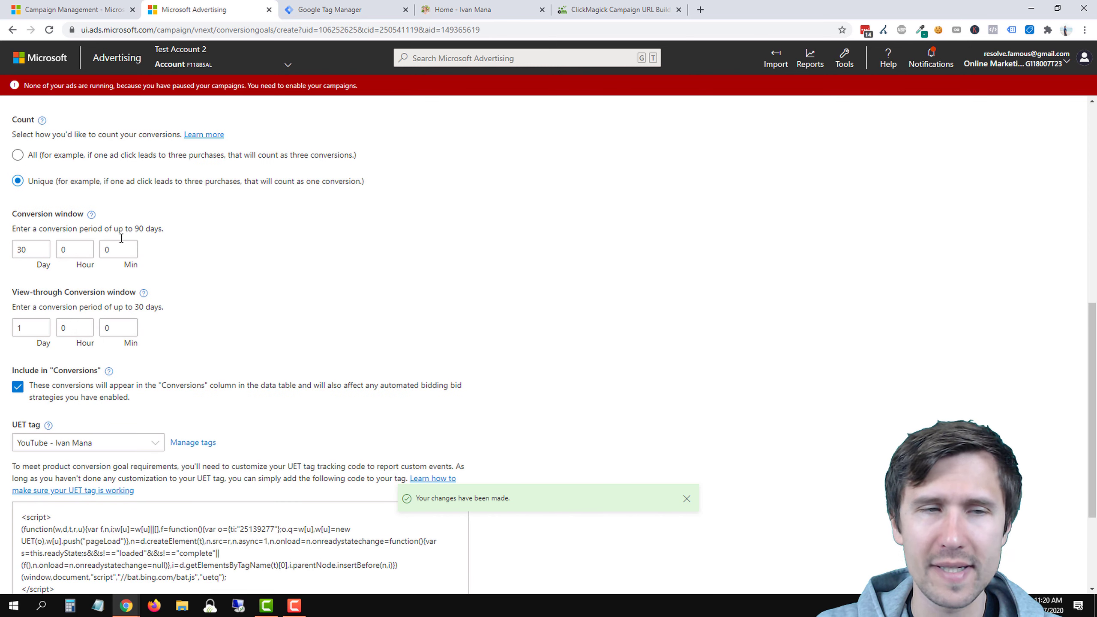
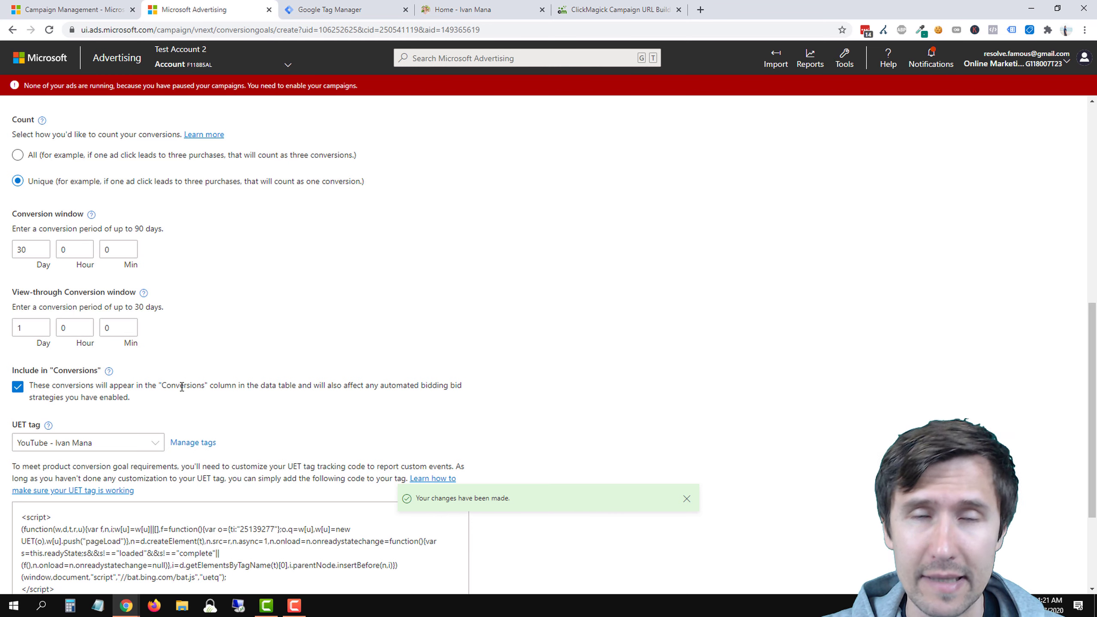
pyautogui.scroll(-2, 315, 371)
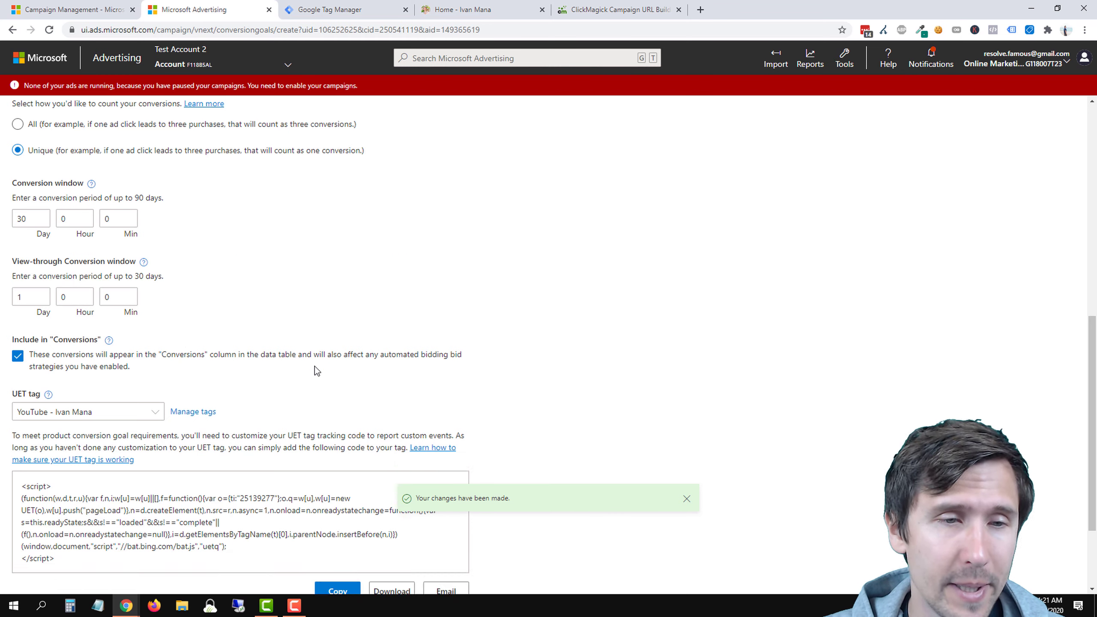
pyautogui.click(73, 329)
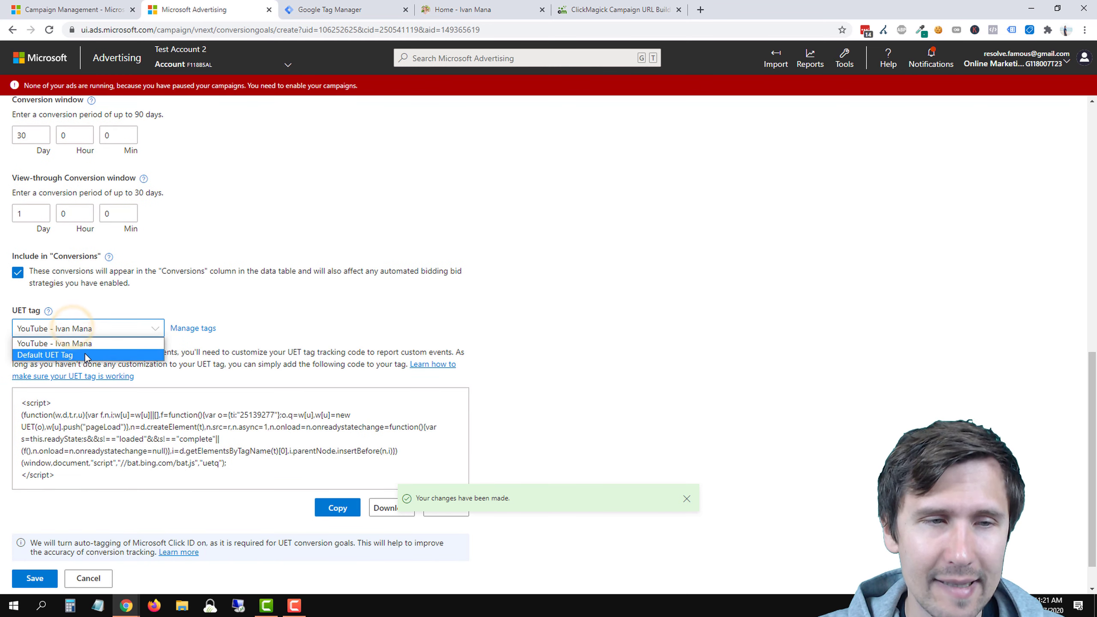
pyautogui.click(57, 341)
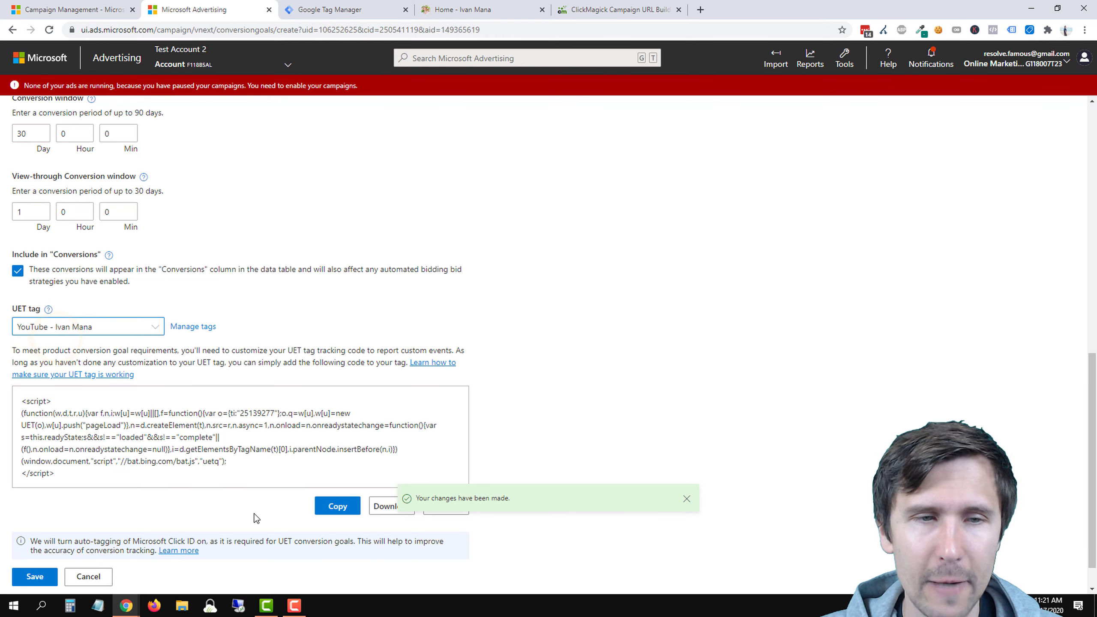
pyautogui.scroll(-1, 214, 534)
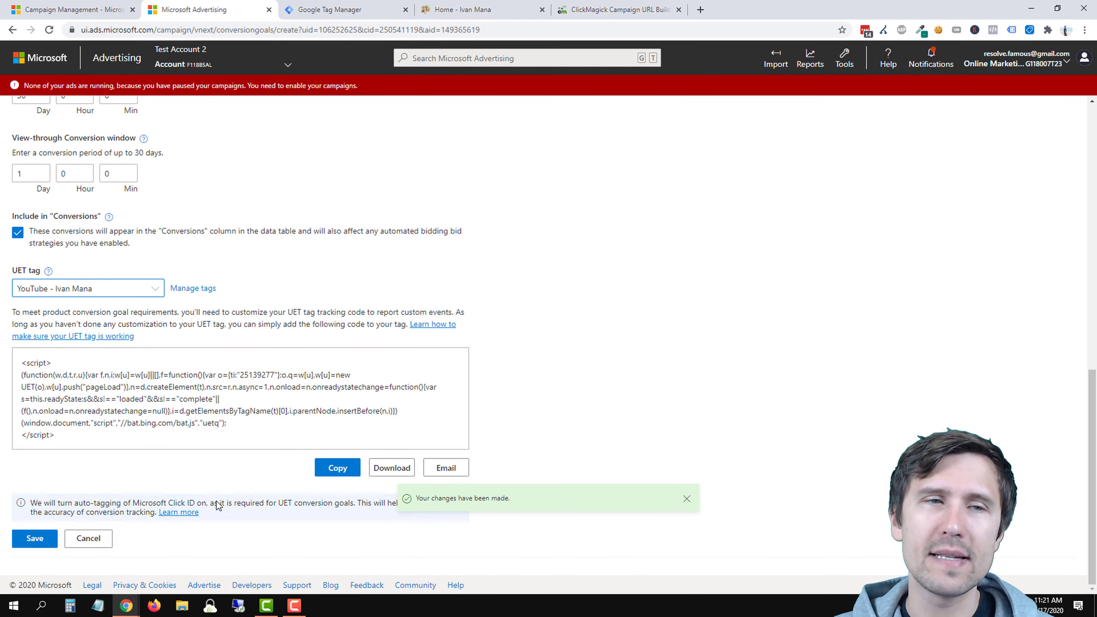
pyautogui.scroll(9, 218, 506)
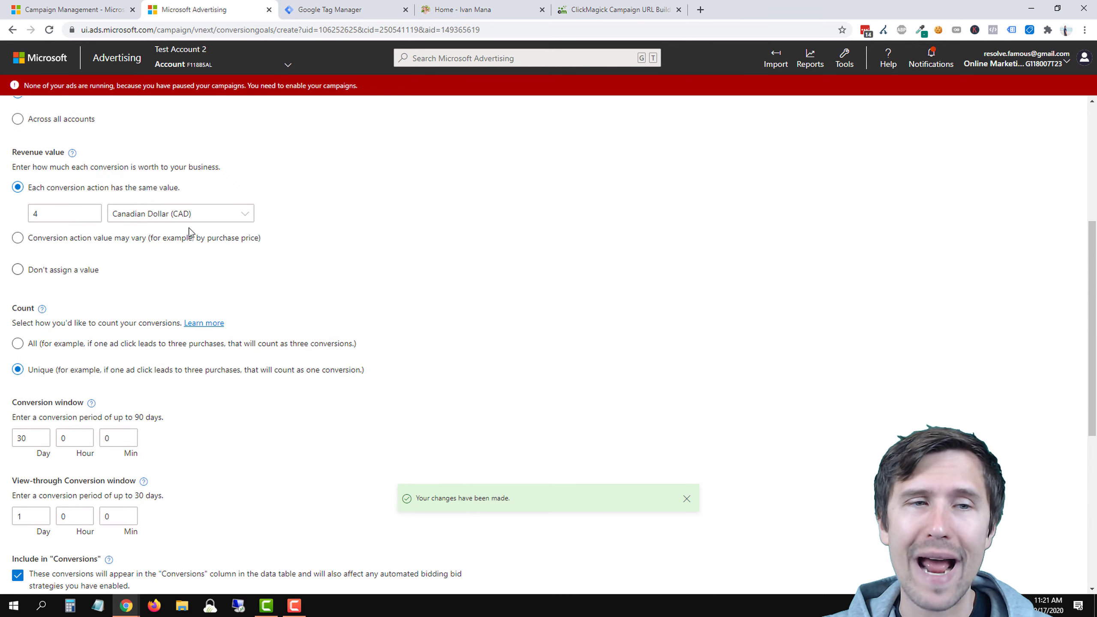
pyautogui.scroll(-9, 197, 169)
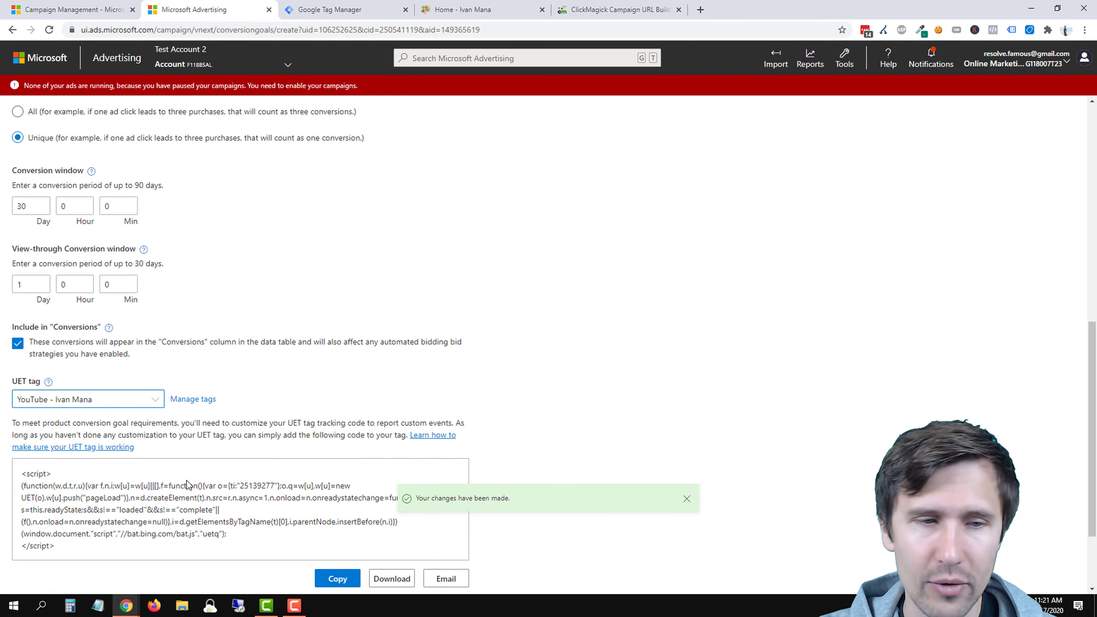
pyautogui.click(42, 540)
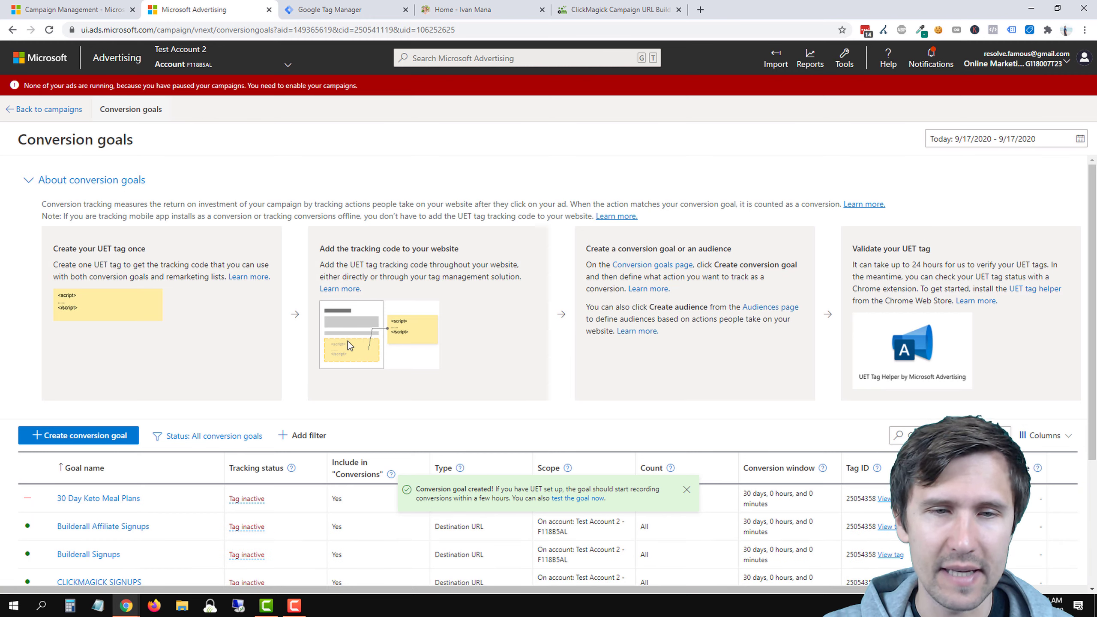
# Find the Signups goal in the conversion goals list, check its tracking status and dismiss the notification.
pyautogui.scroll(-3, 348, 341)
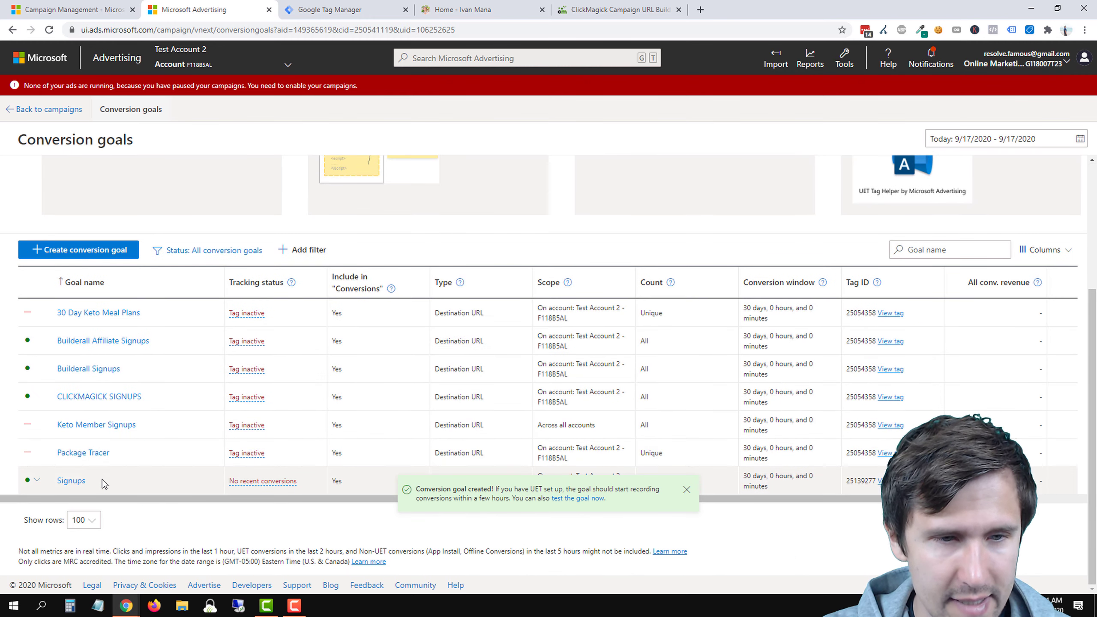
pyautogui.scroll(1, 287, 467)
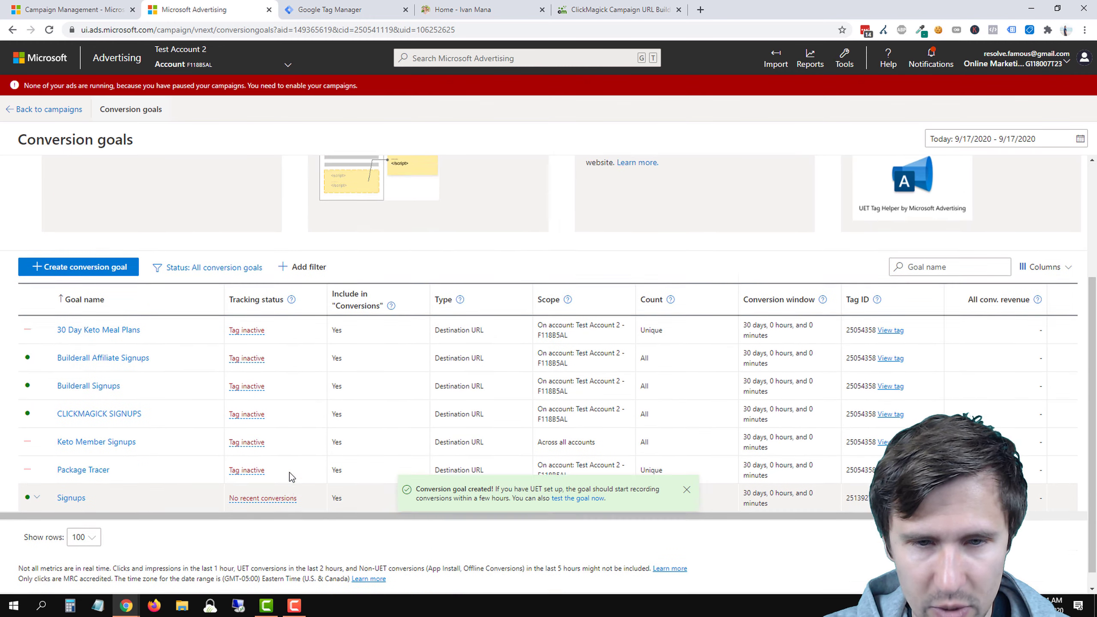
pyautogui.click(680, 492)
pyautogui.scroll(-1, 235, 486)
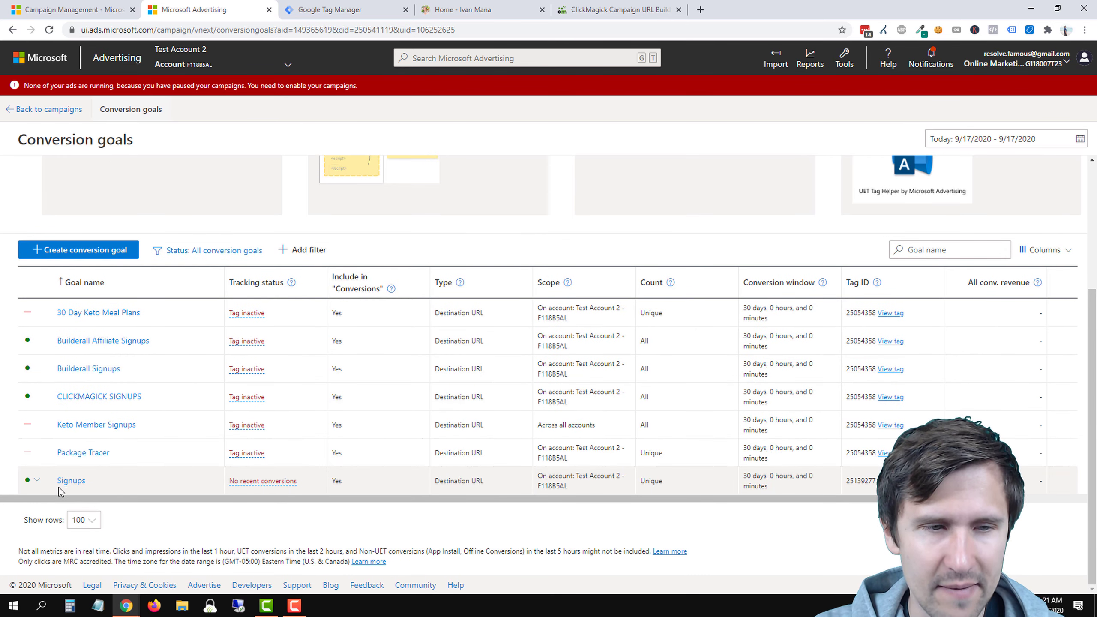
# Review the Signups goal's row in the conversion goals list and return to the campaigns list.
pyautogui.moveTo(56, 481); pyautogui.dragTo(578, 489)
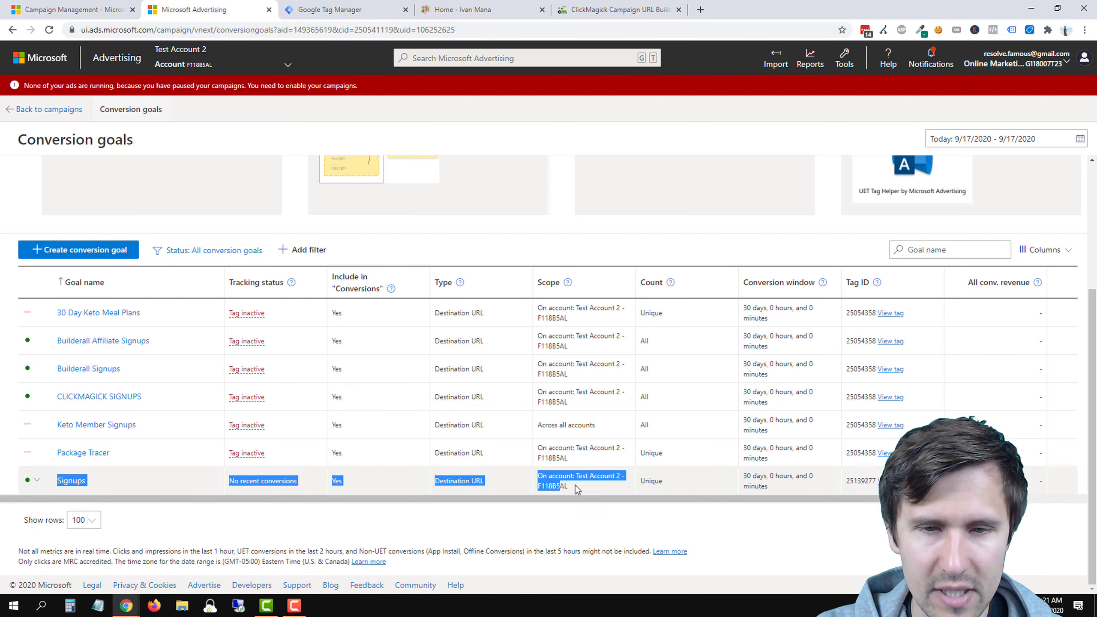
pyautogui.click(544, 538)
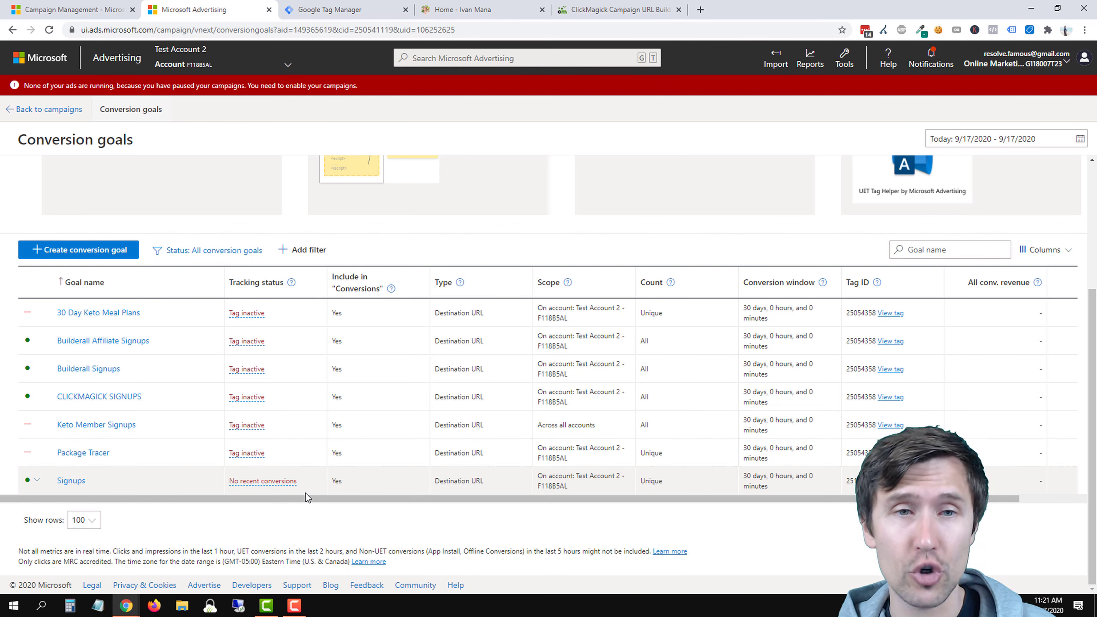
pyautogui.click(29, 65)
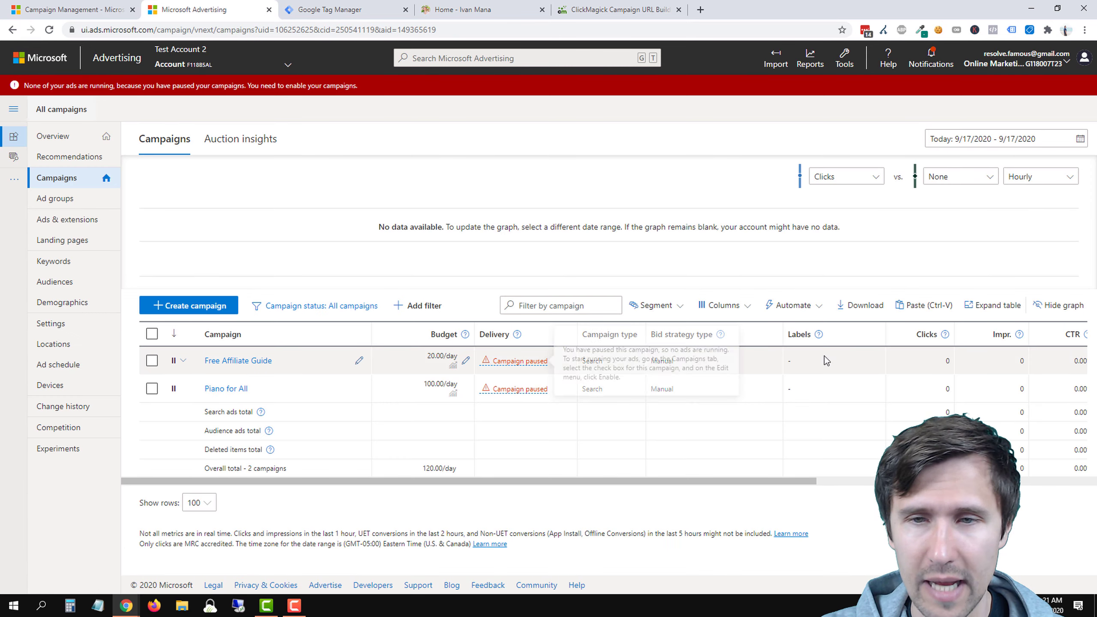
# Examine the performance and conversion columns available for the campaigns table, close the column settings unchanged and check the Conv. column.
pyautogui.click(720, 305)
pyautogui.click(729, 341)
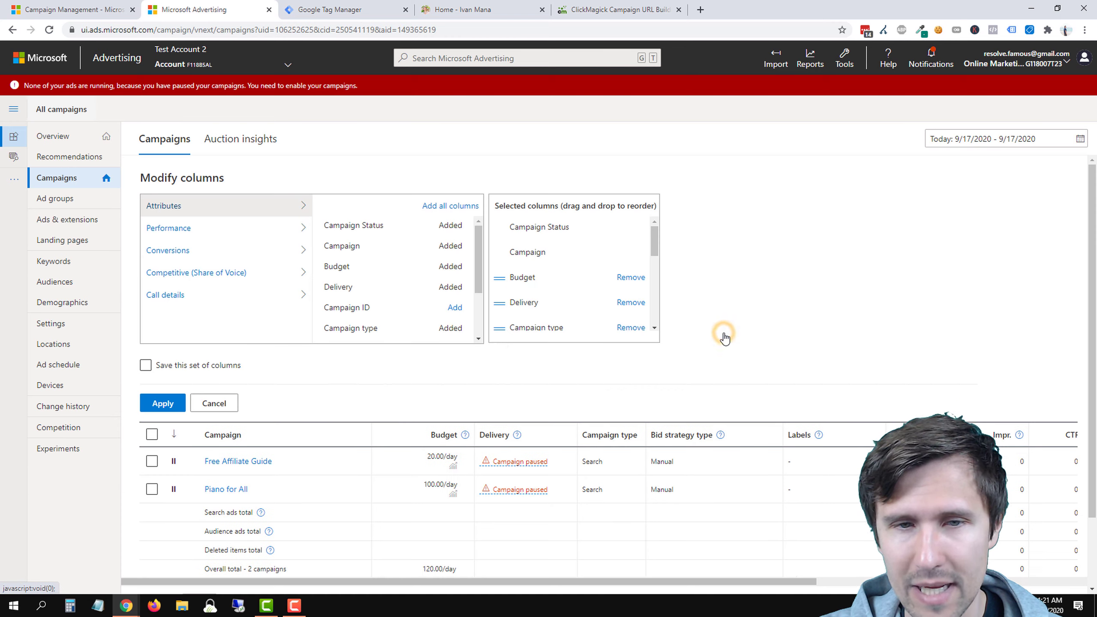
pyautogui.click(185, 227)
pyautogui.click(174, 253)
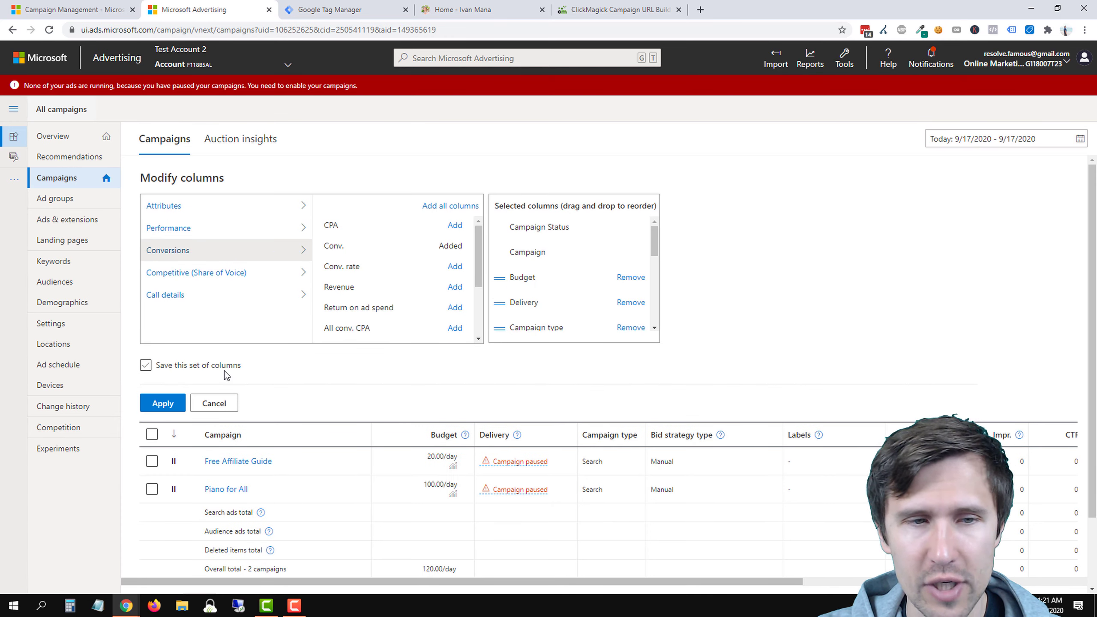
pyautogui.click(214, 403)
pyautogui.moveTo(640, 486); pyautogui.dragTo(920, 481)
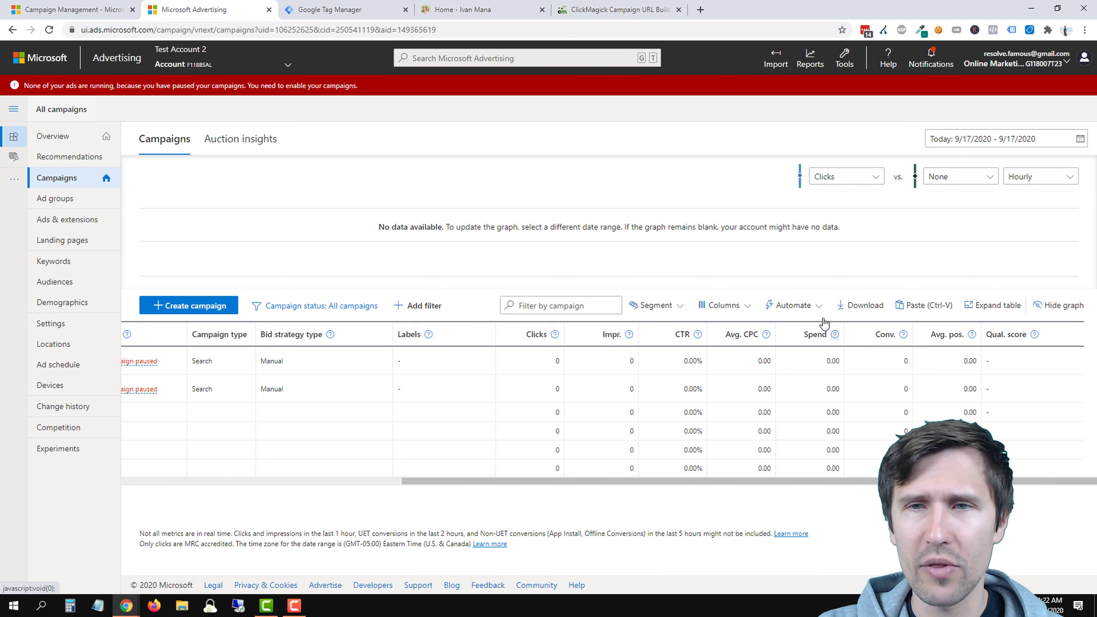
# Open the shared library's Audiences page and start creating a new audience.
pyautogui.click(847, 60)
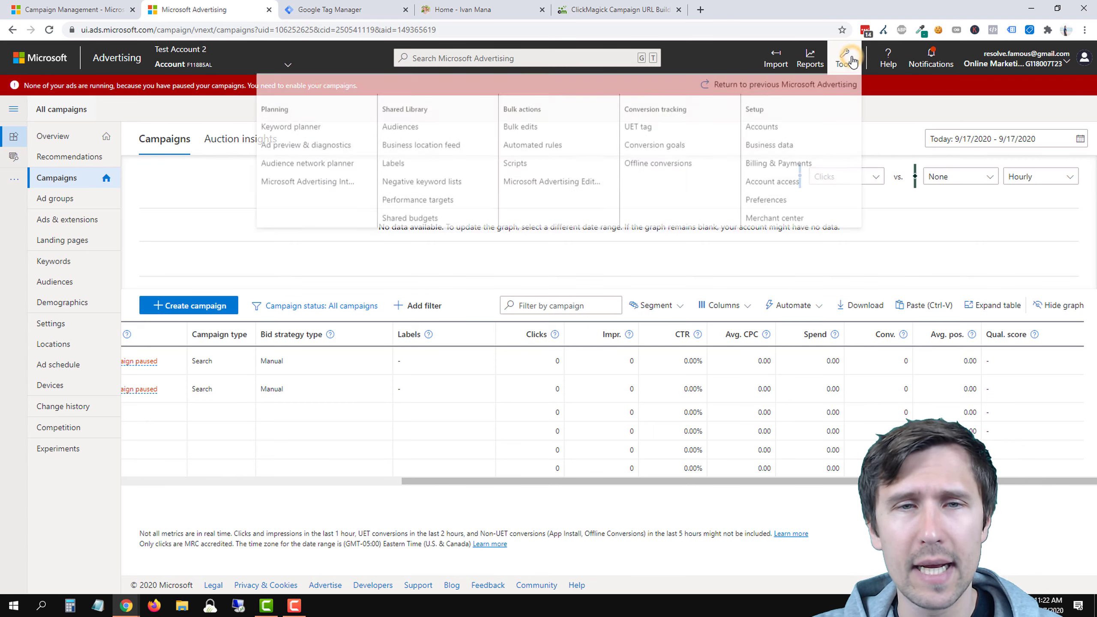
pyautogui.click(397, 130)
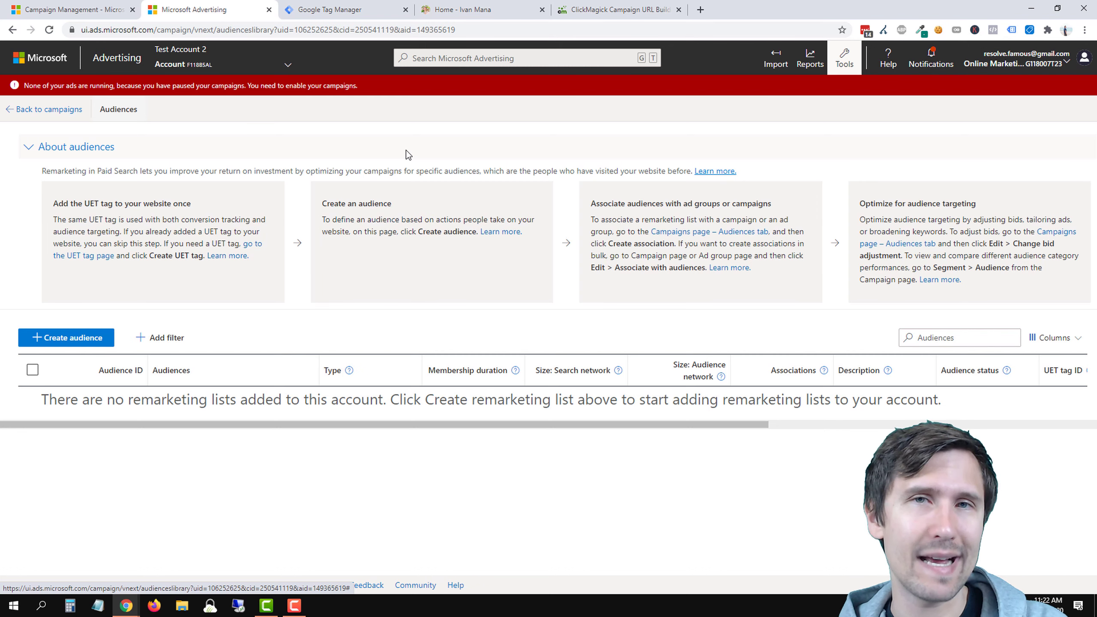
pyautogui.click(845, 58)
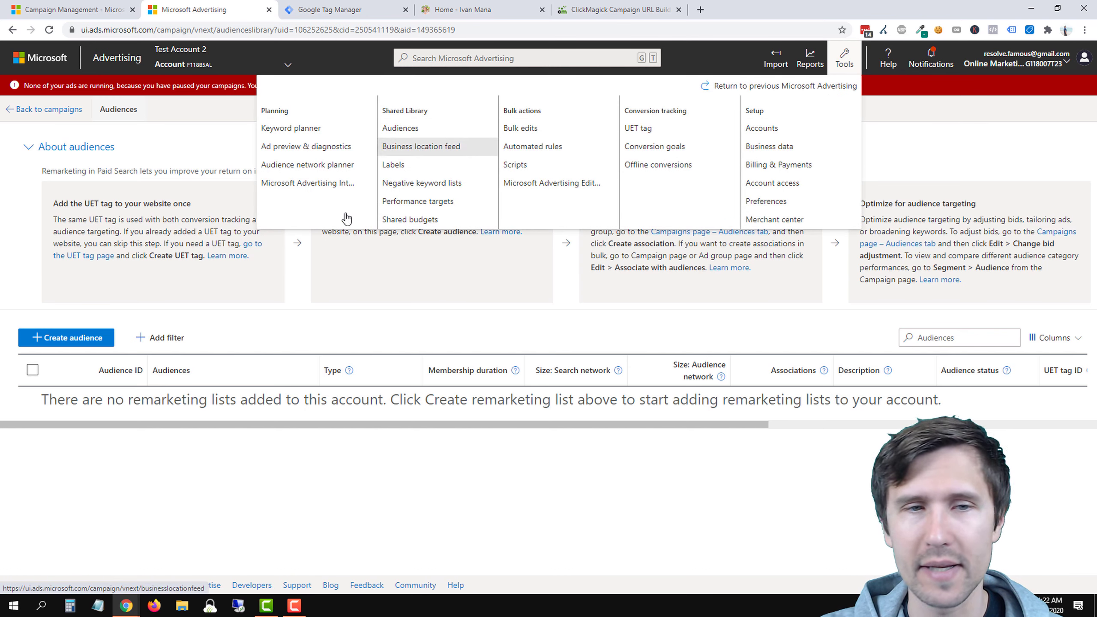
pyautogui.click(283, 320)
pyautogui.click(85, 349)
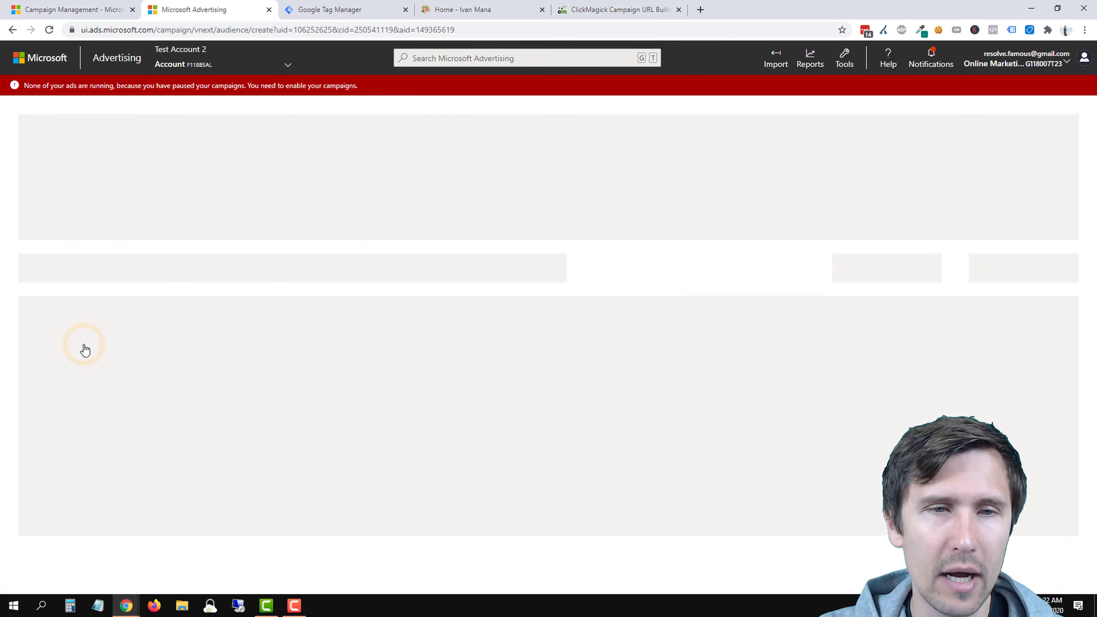
# Name the audience "Visitors who didn't sign up", keep the Remarketing list type and continue to the audience details.
pyautogui.click(48, 244)
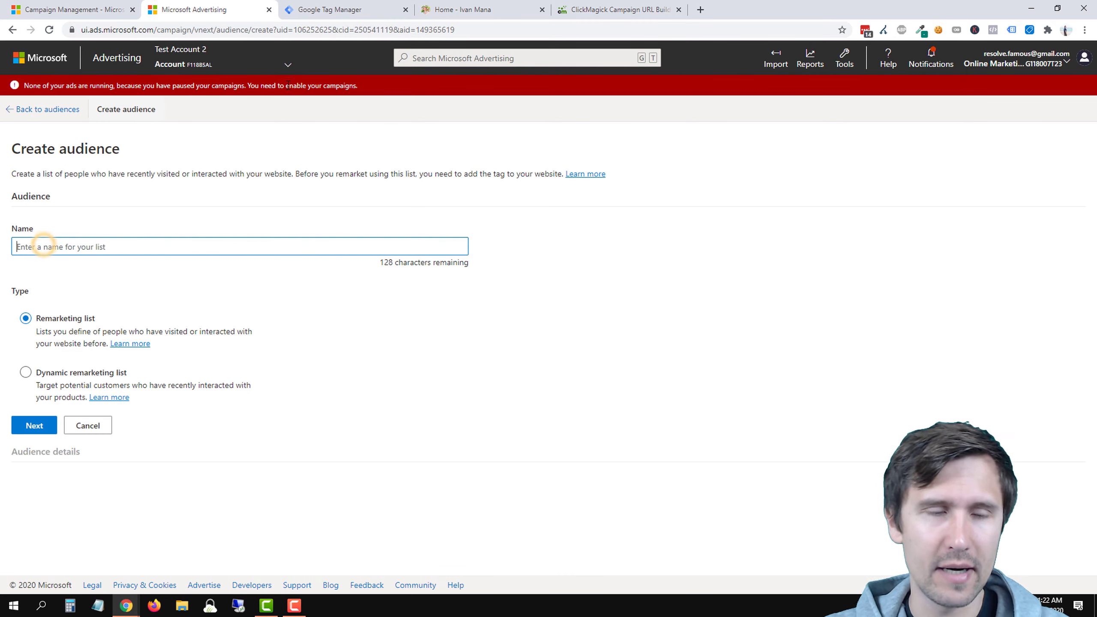
pyautogui.write('Visi')
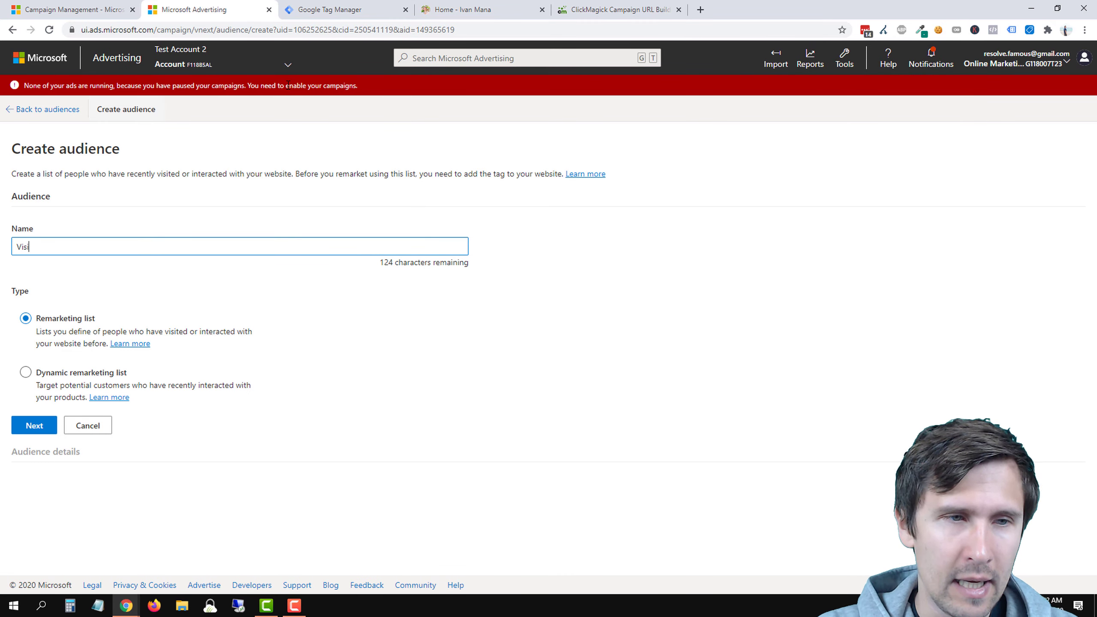
pyautogui.write("tors who didn't sign up")
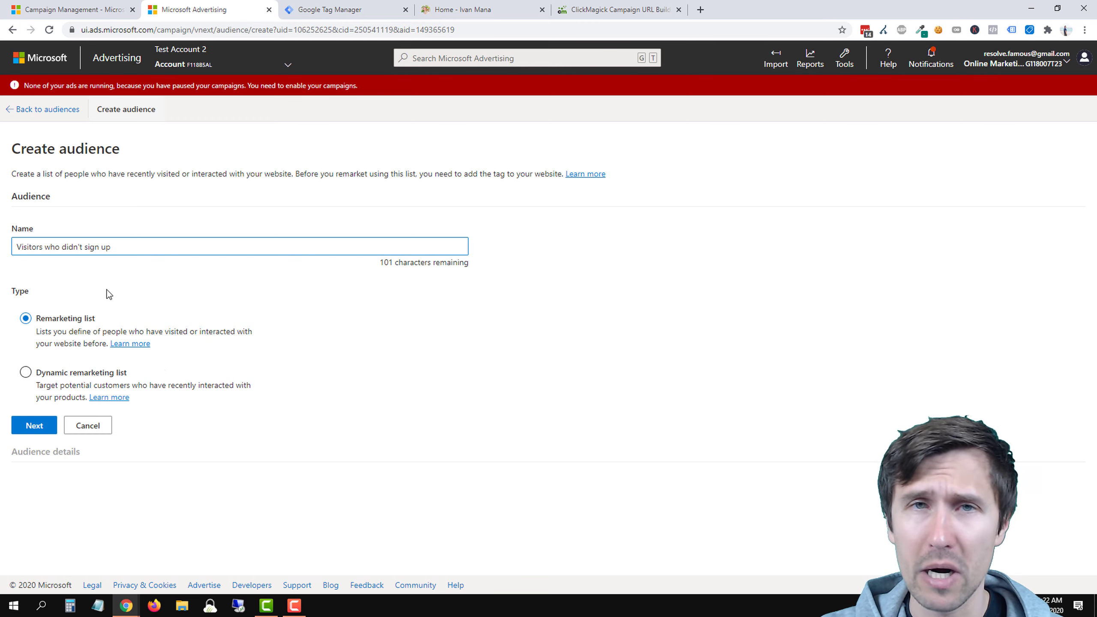
pyautogui.click(35, 426)
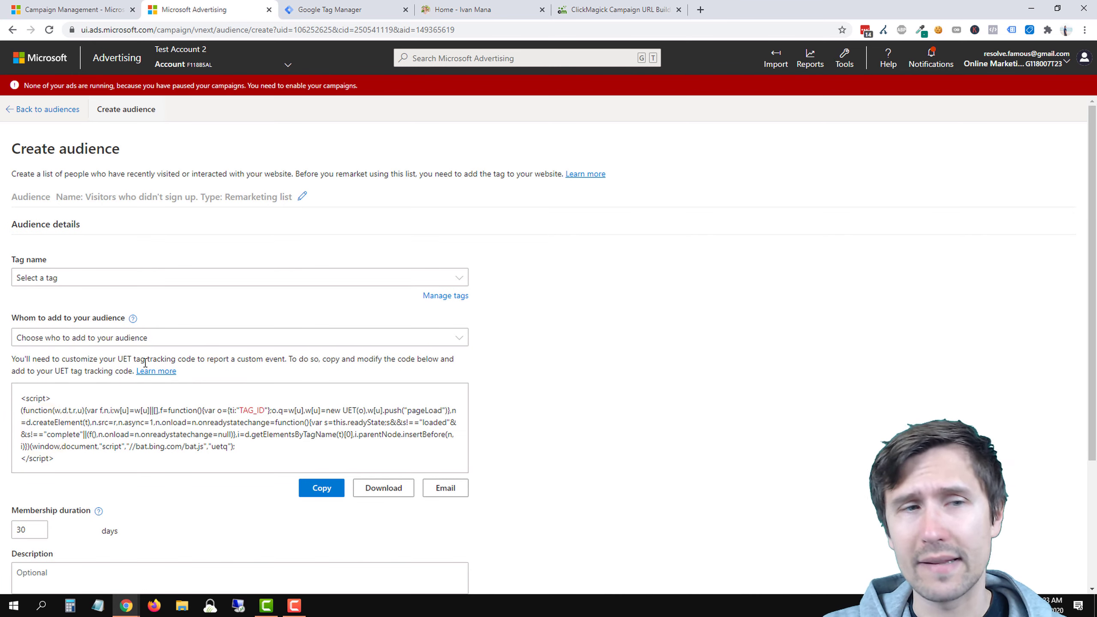
# Select the YouTube UET tag and set the audience to "Visitor of a page who did not visit another page".
pyautogui.click(92, 276)
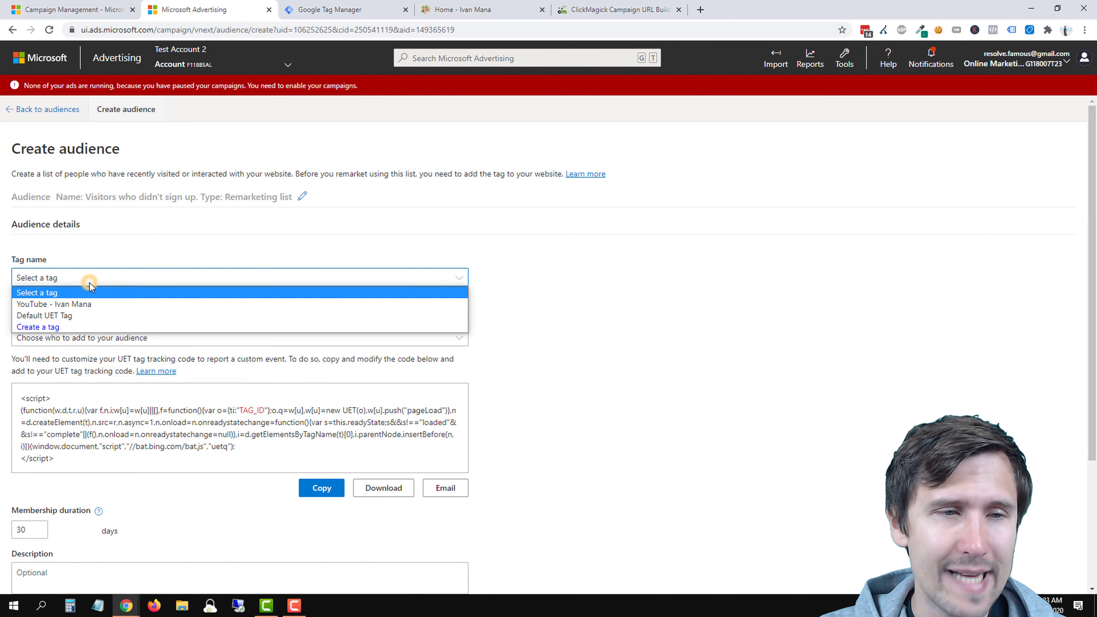
pyautogui.click(55, 305)
pyautogui.click(109, 338)
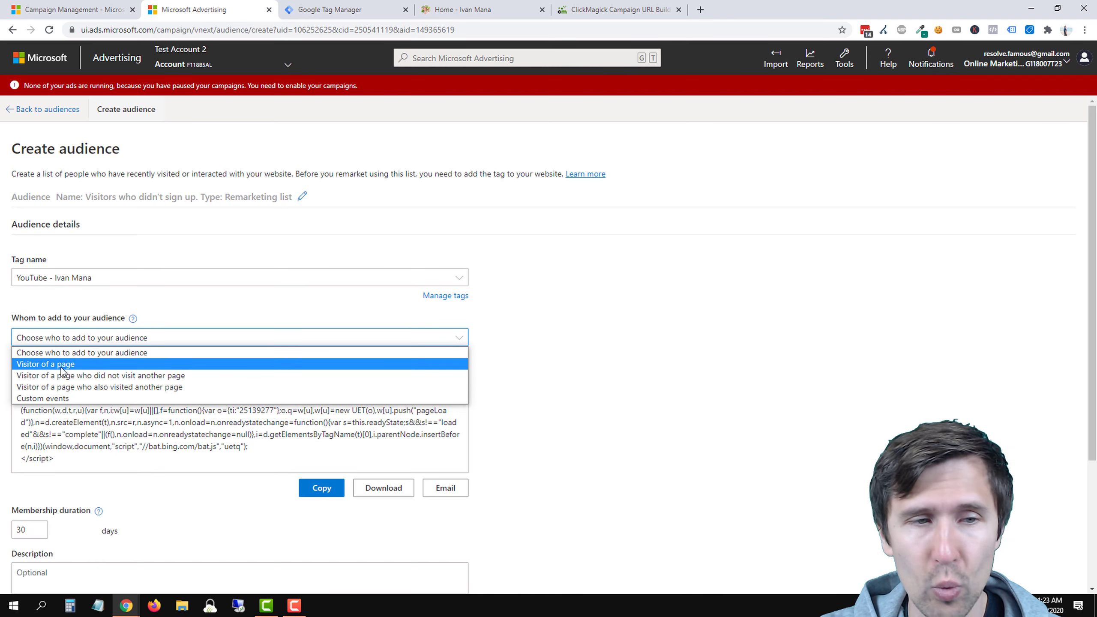
pyautogui.click(64, 367)
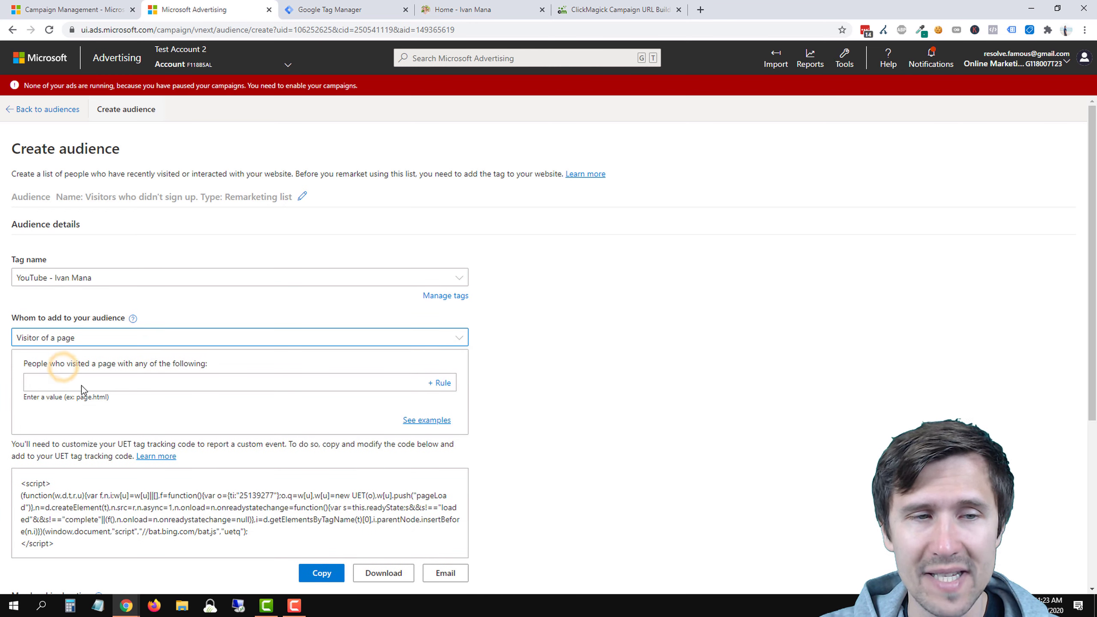
pyautogui.click(78, 332)
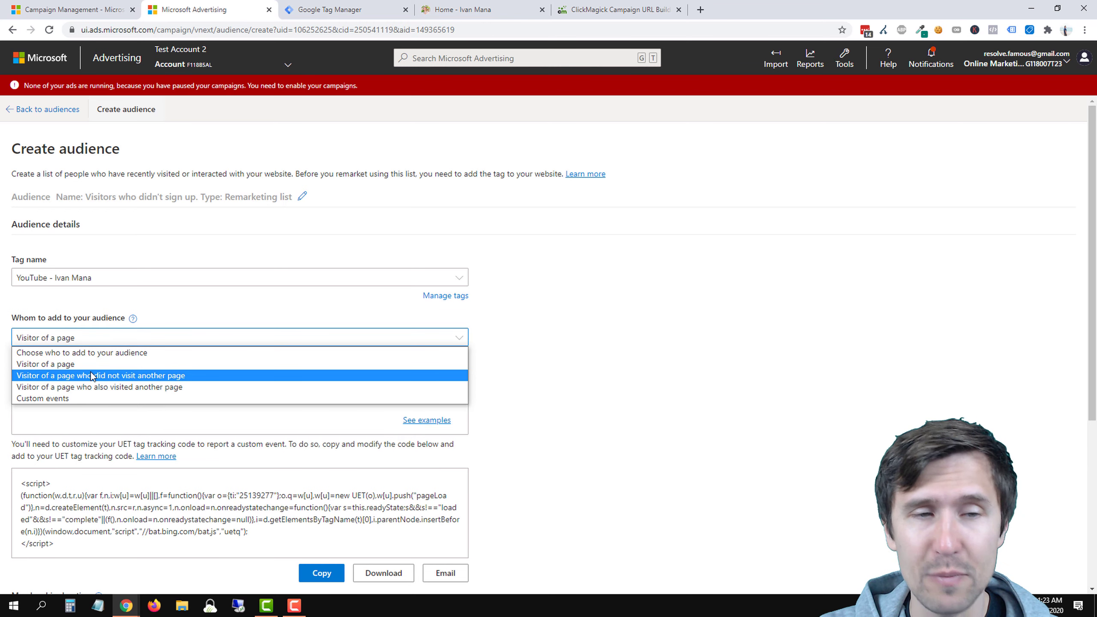
pyautogui.click(91, 374)
pyautogui.scroll(-1, 146, 353)
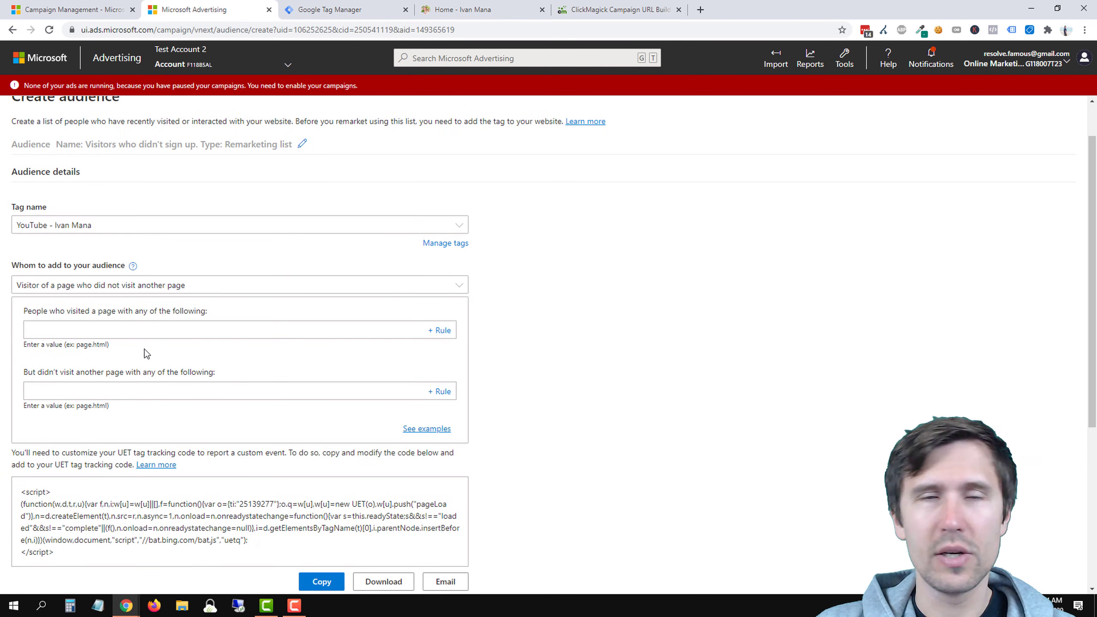
# Add the visited-page rule "URL contains /" and check the website's homepage in its browser tab.
pyautogui.click(140, 335)
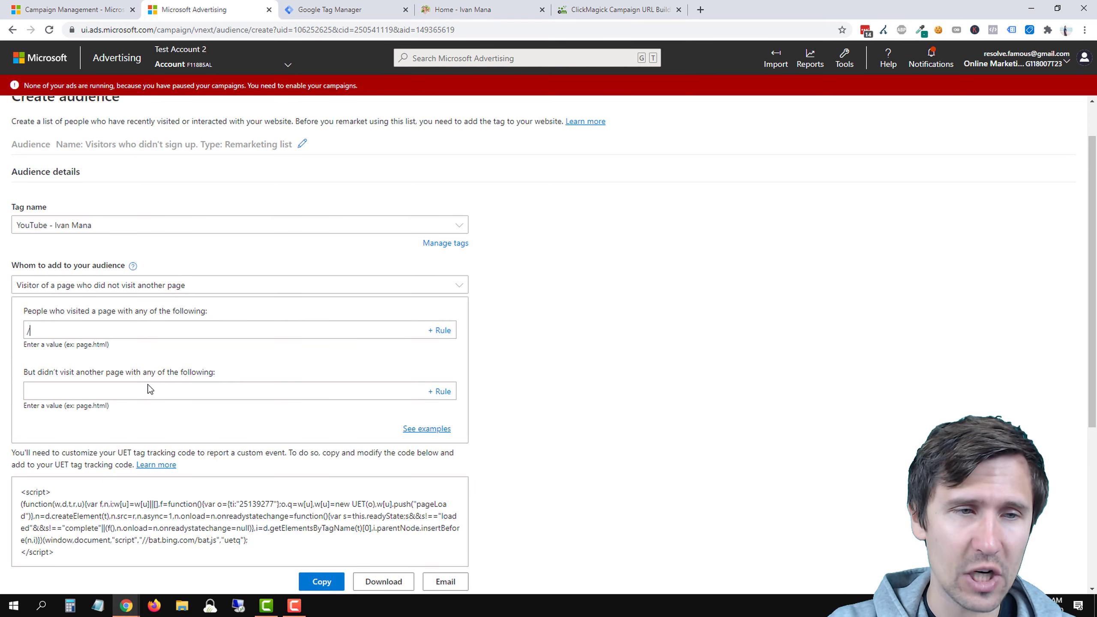
pyautogui.write('/')
pyautogui.click(84, 345)
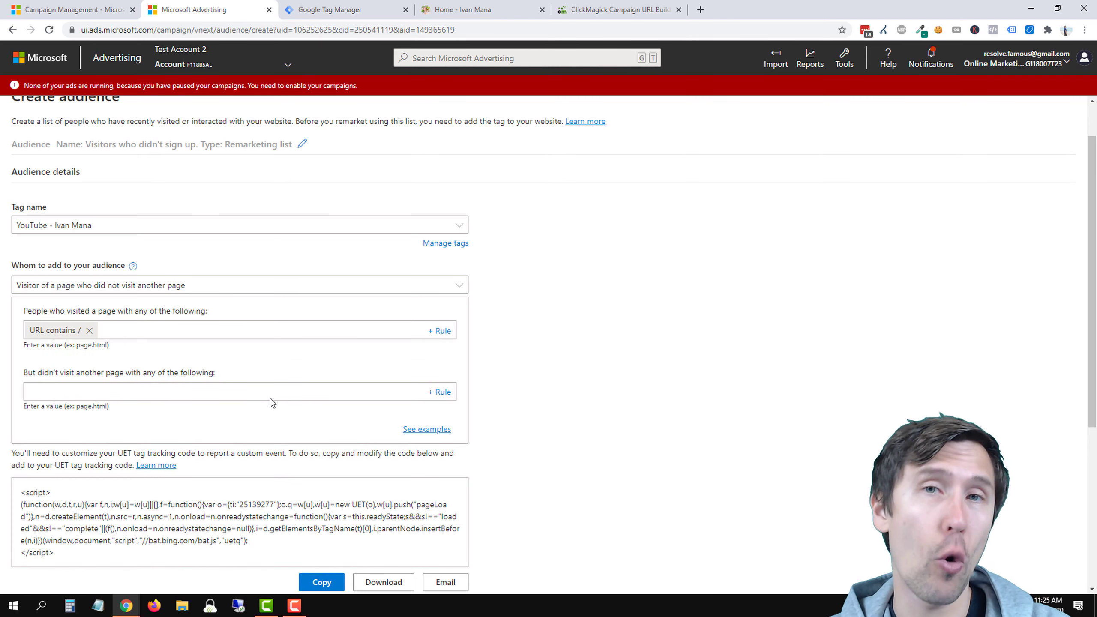
pyautogui.moveTo(453, 9); pyautogui.dragTo(317, 9)
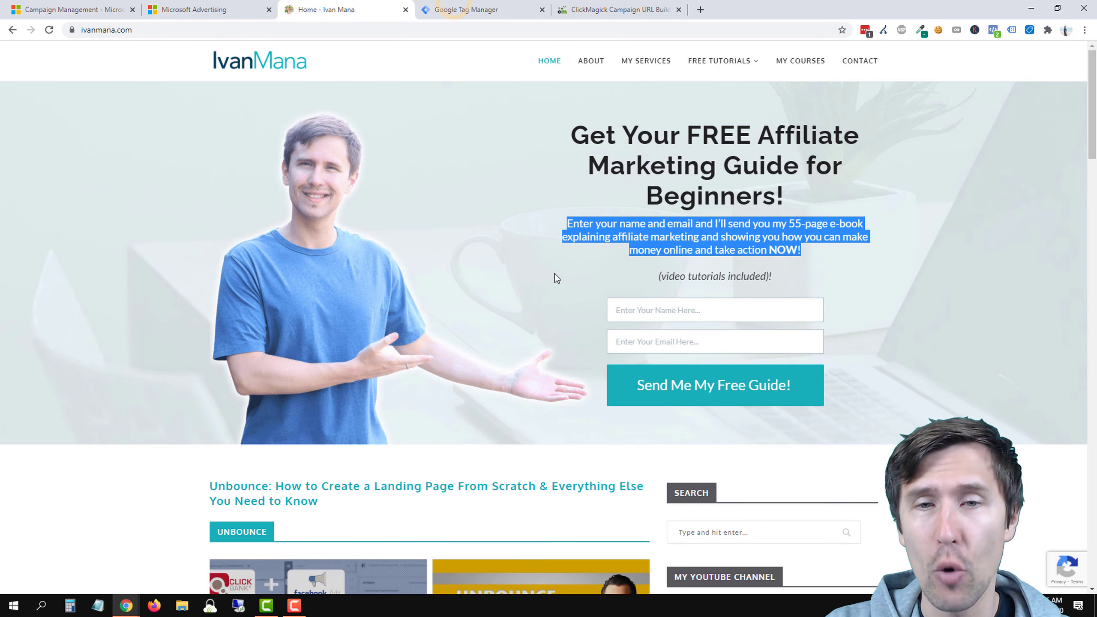
pyautogui.click(238, 5)
# Add the not-visited-page rule "URL contains thank-you-download" and check the website's homepage again.
pyautogui.click(69, 393)
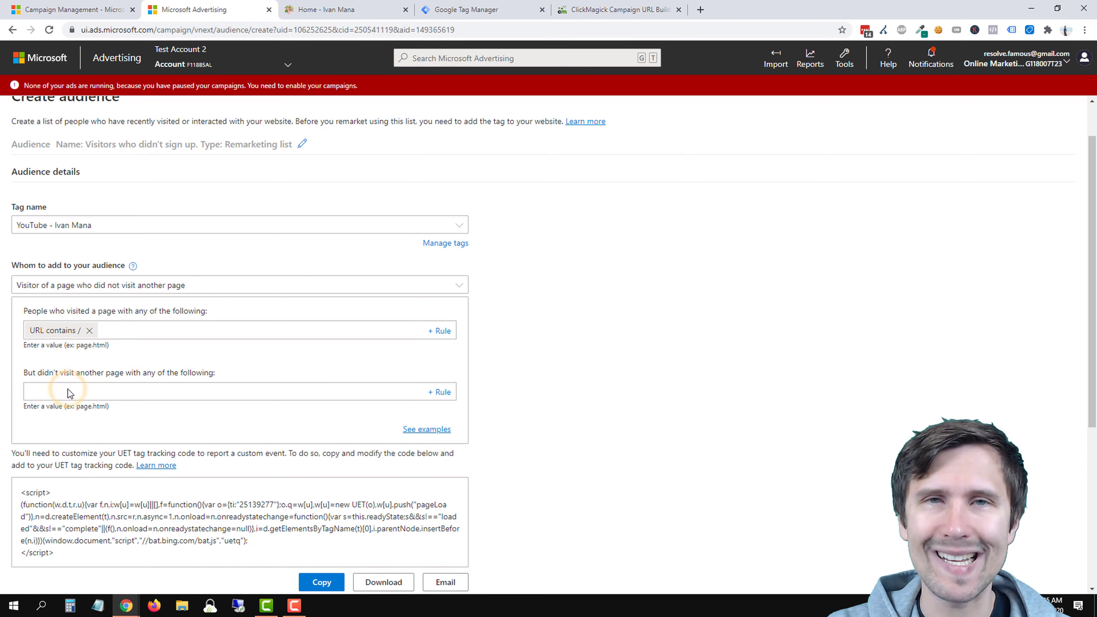
pyautogui.write('thank-you-pu')
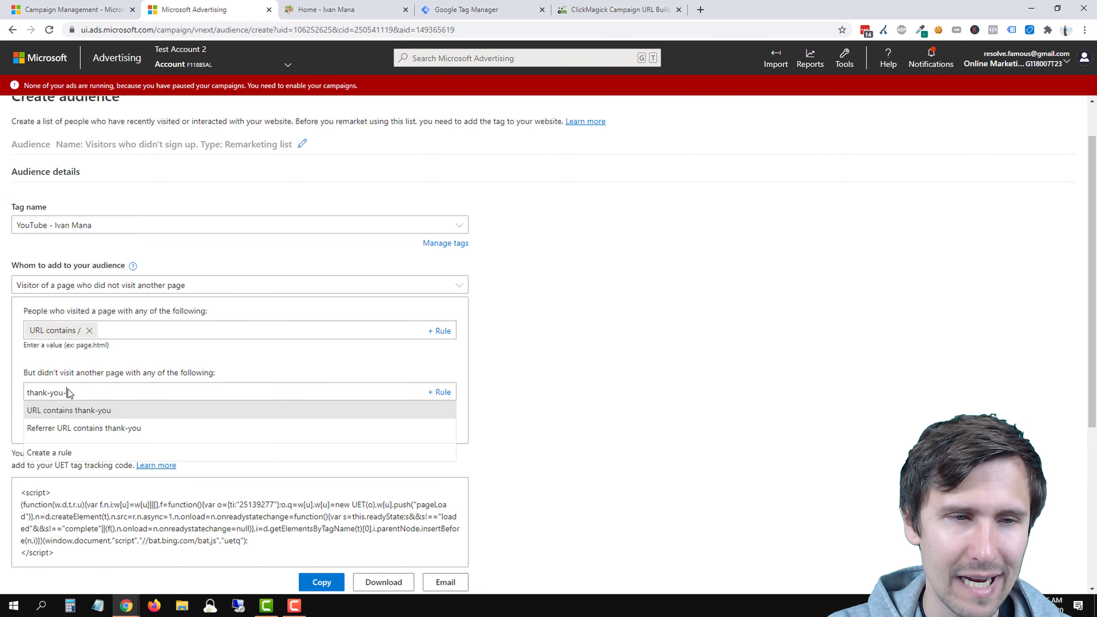
pyautogui.press('BackSpace')
pyautogui.press('BackSpace')
pyautogui.write('download')
pyautogui.press('Return')
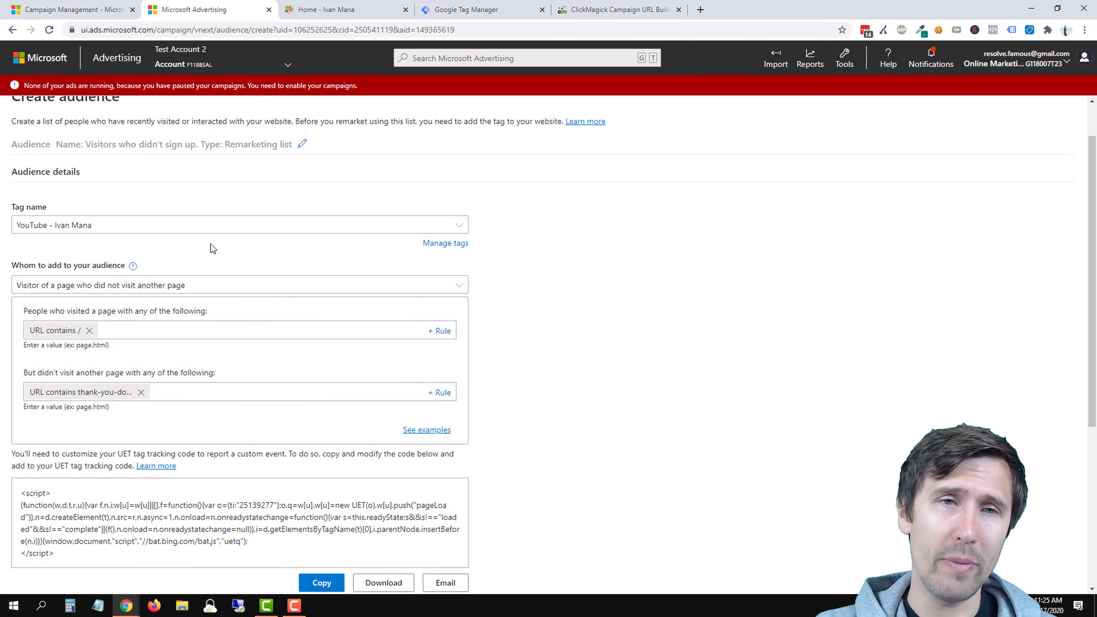
pyautogui.click(335, 9)
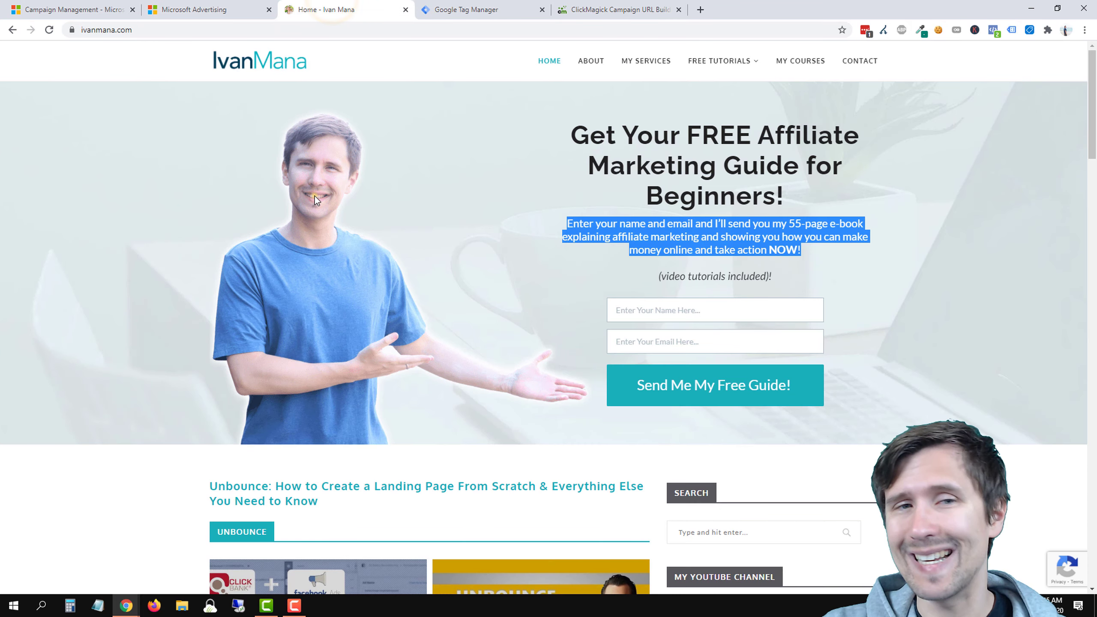
pyautogui.click(190, 9)
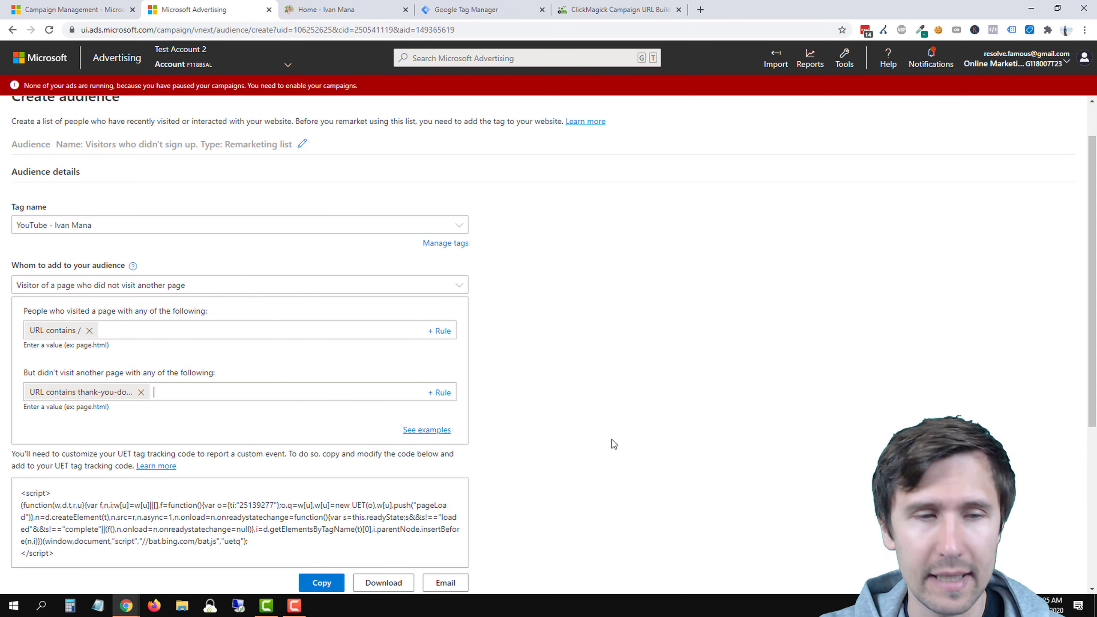
# Keep the 30-day membership duration and sharing limited to Test Account 2, save the audience and return to the campaigns list.
pyautogui.scroll(-3, 276, 431)
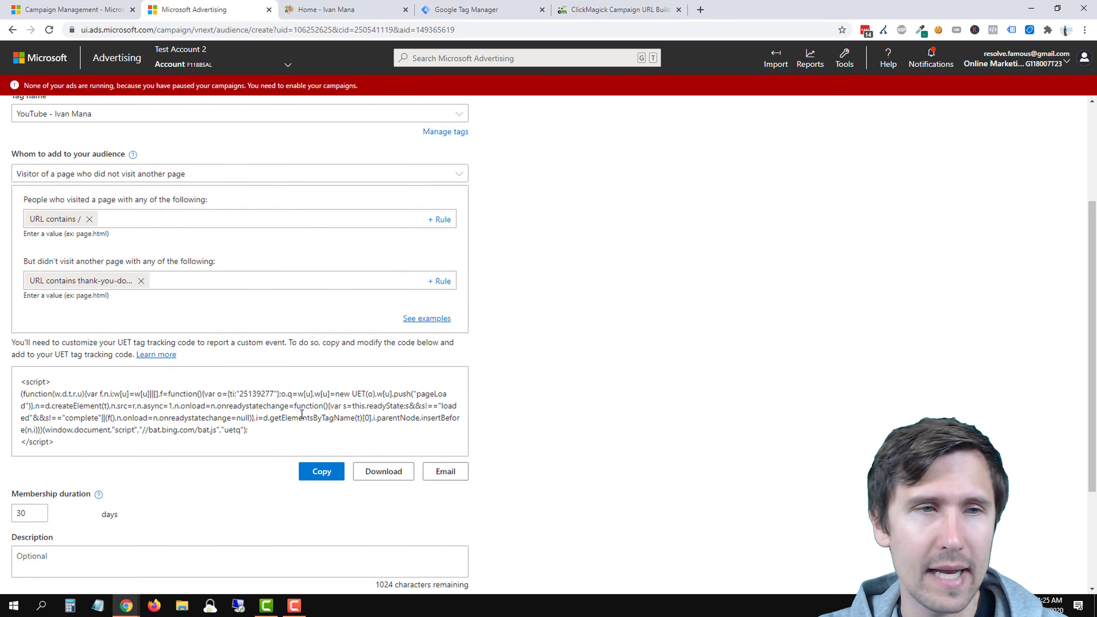
pyautogui.scroll(2, 75, 234)
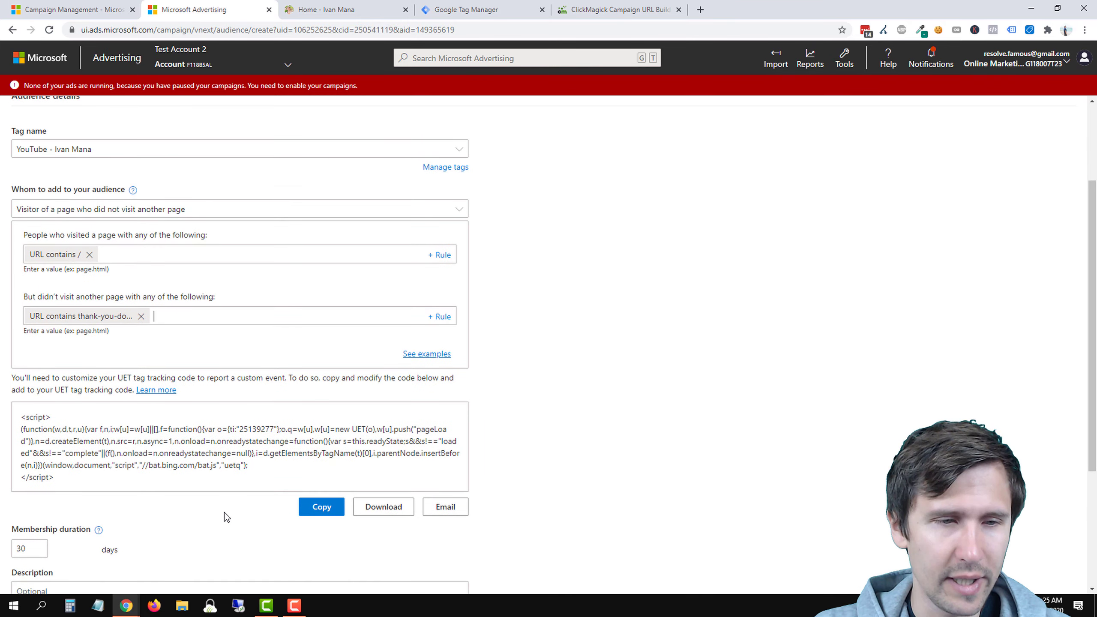
pyautogui.scroll(-5, 210, 406)
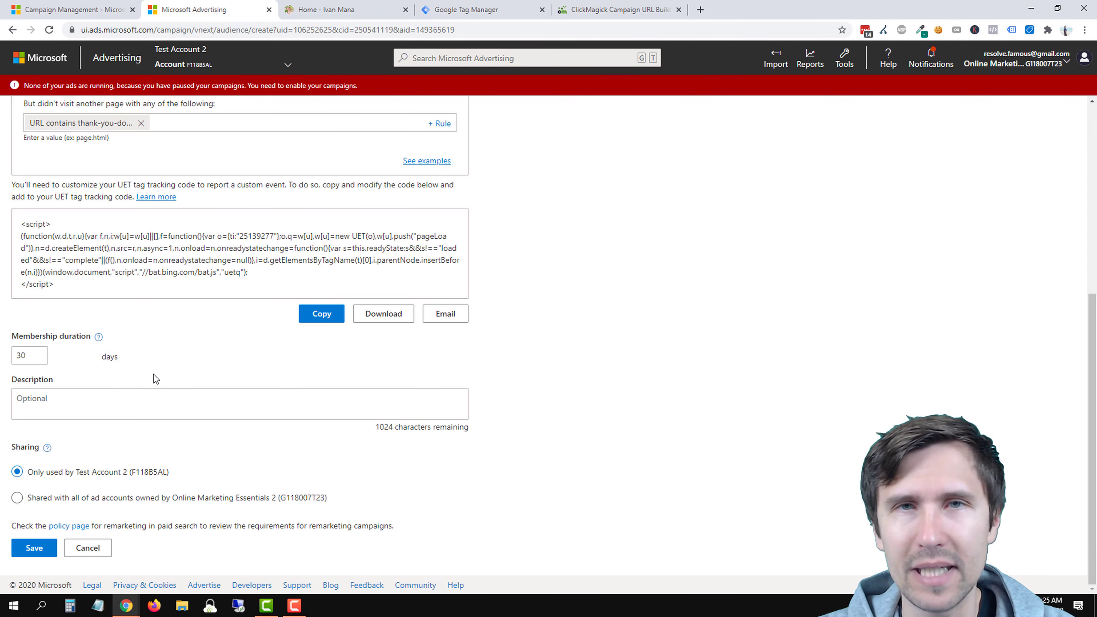
pyautogui.doubleClick(24, 356)
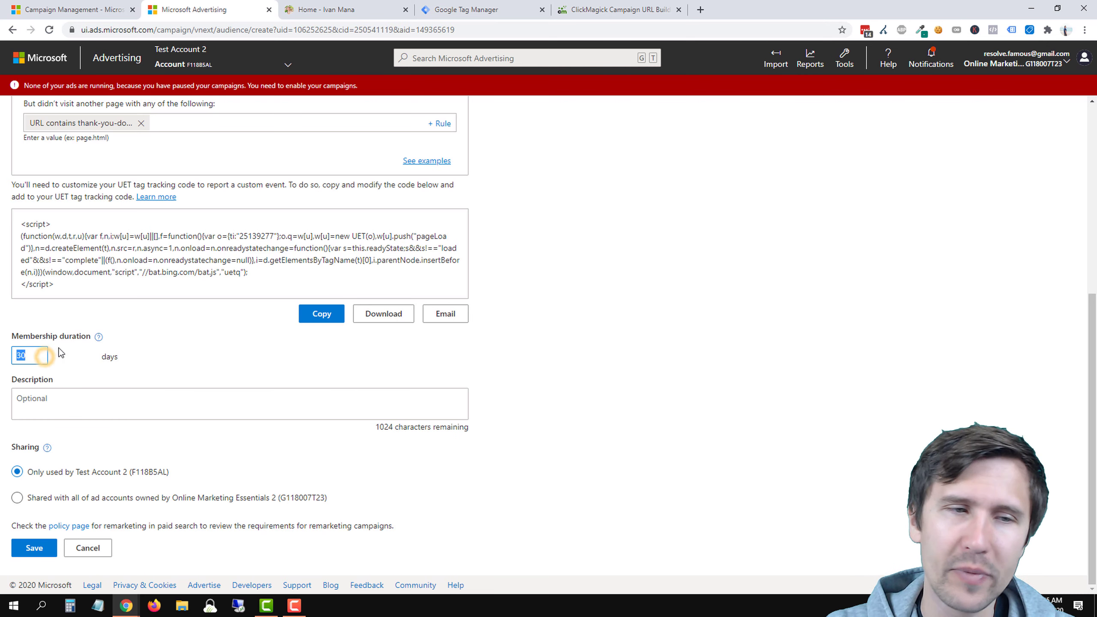
pyautogui.click(144, 350)
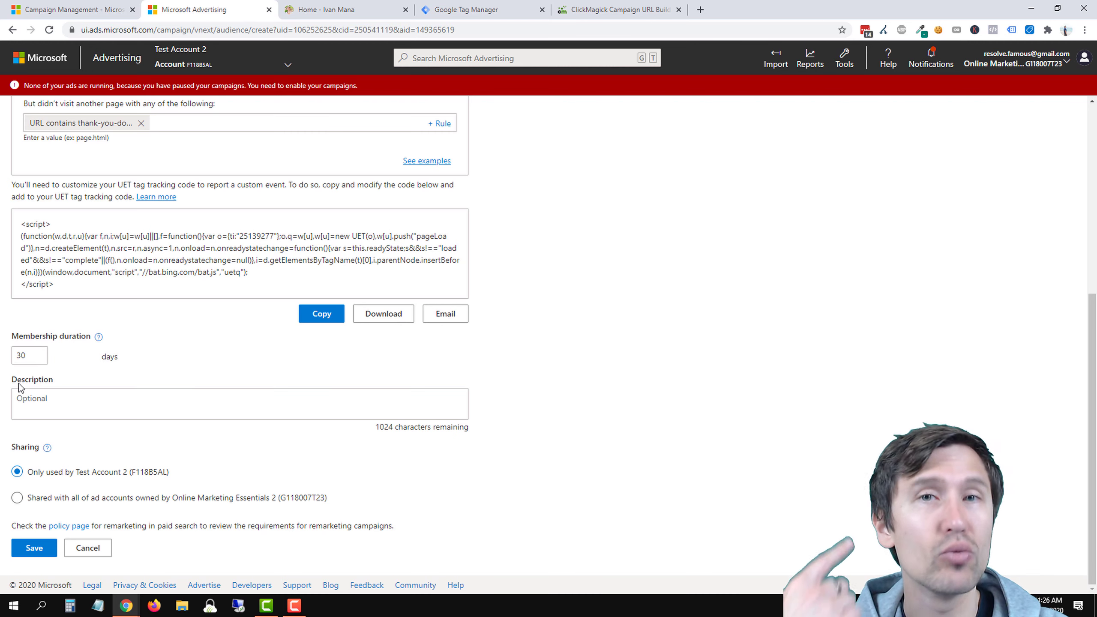
pyautogui.click(62, 403)
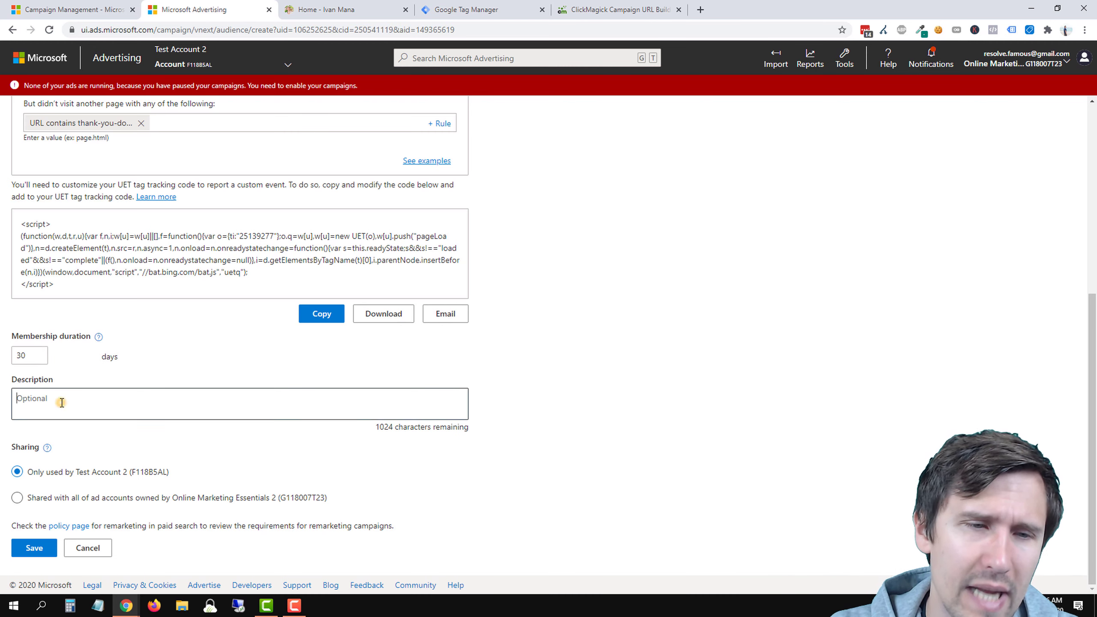
pyautogui.moveTo(32, 473); pyautogui.dragTo(170, 473)
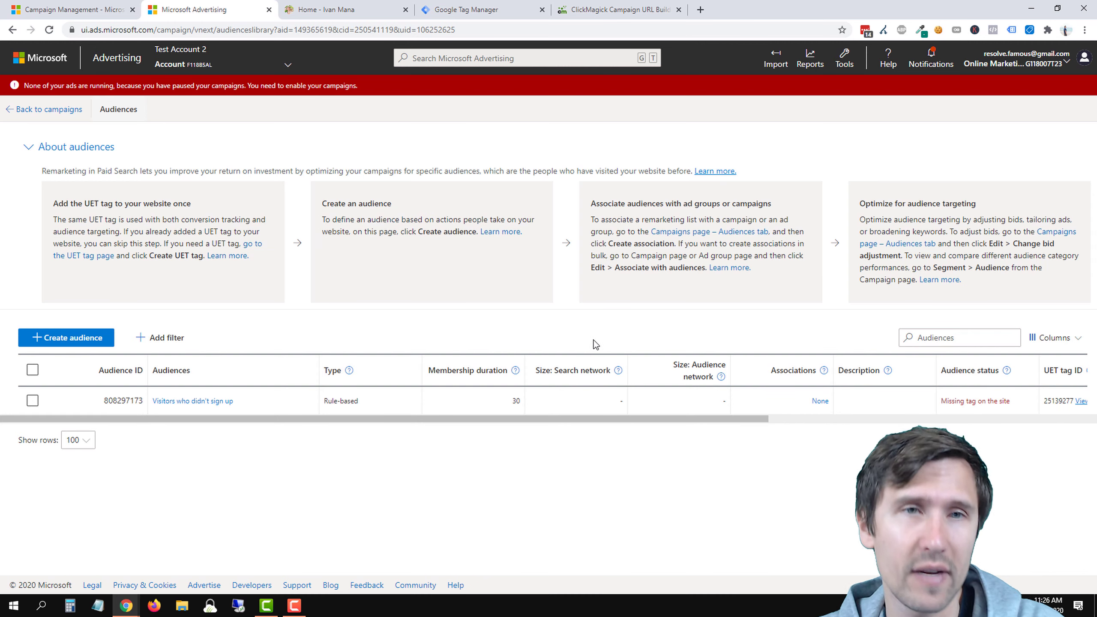
pyautogui.click(50, 111)
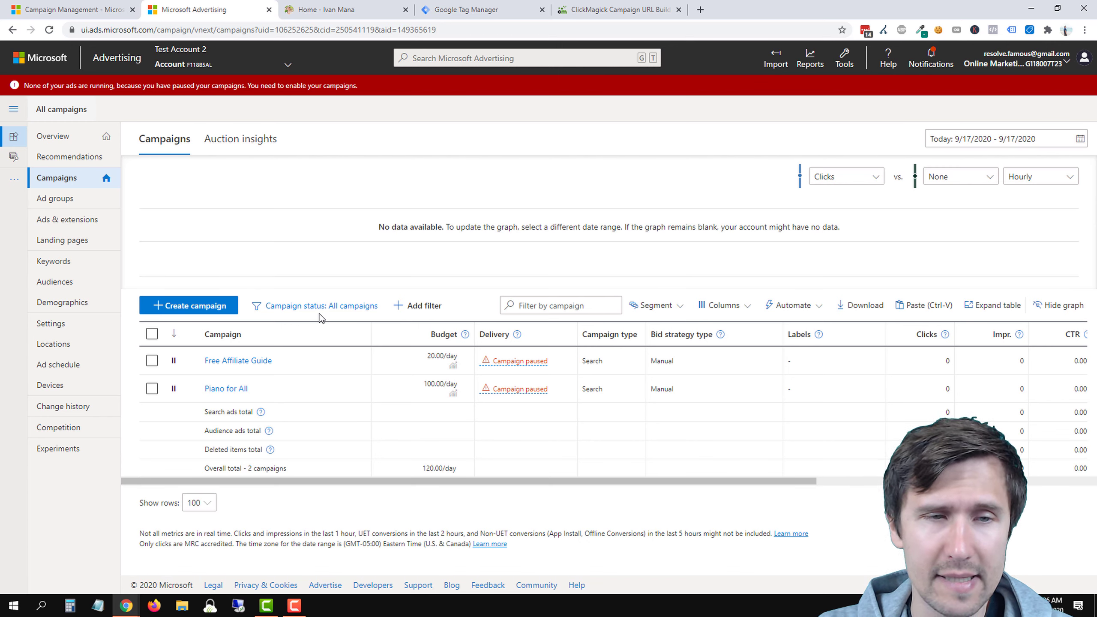
# Open the Free Affiliate Guide campaign and go to its audience associations.
pyautogui.rightClick(304, 340)
pyautogui.click(301, 280)
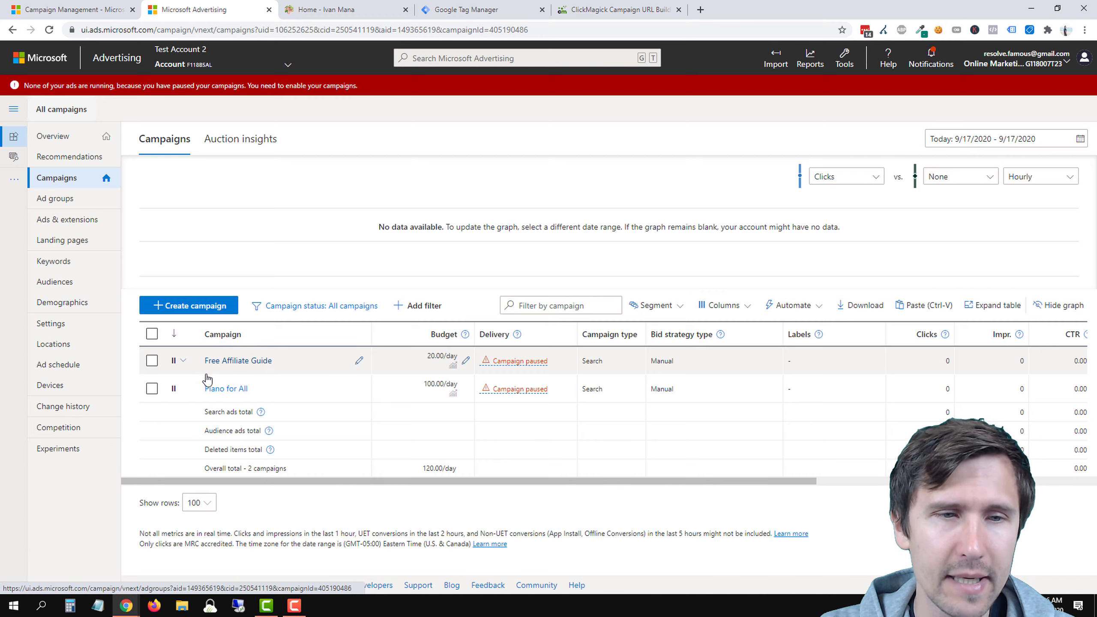
pyautogui.click(233, 360)
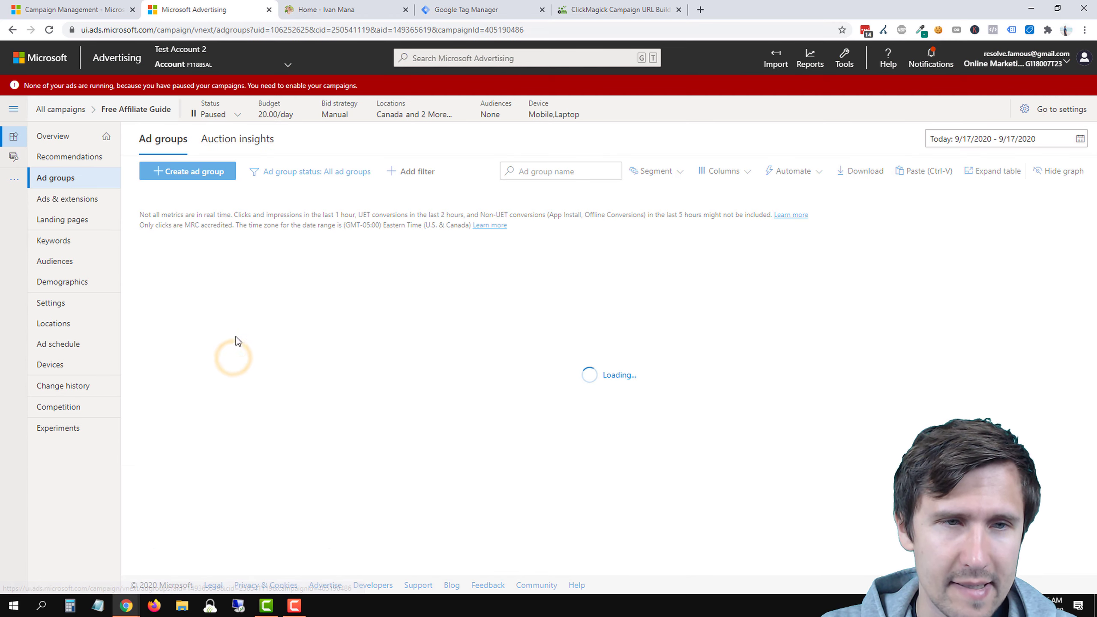
pyautogui.click(52, 269)
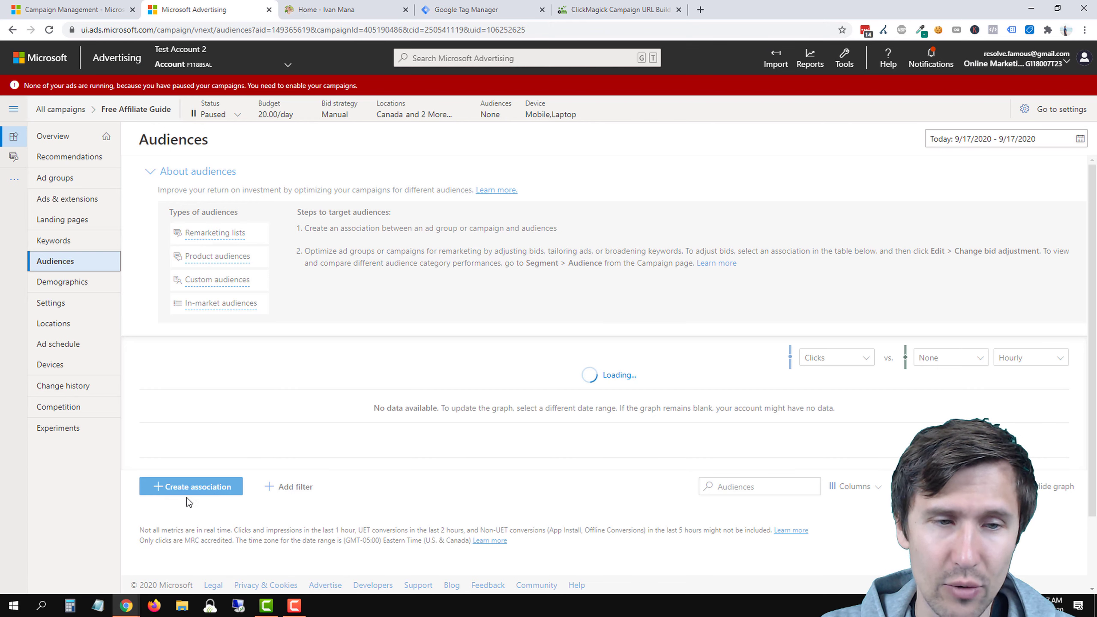
pyautogui.moveTo(220, 237)
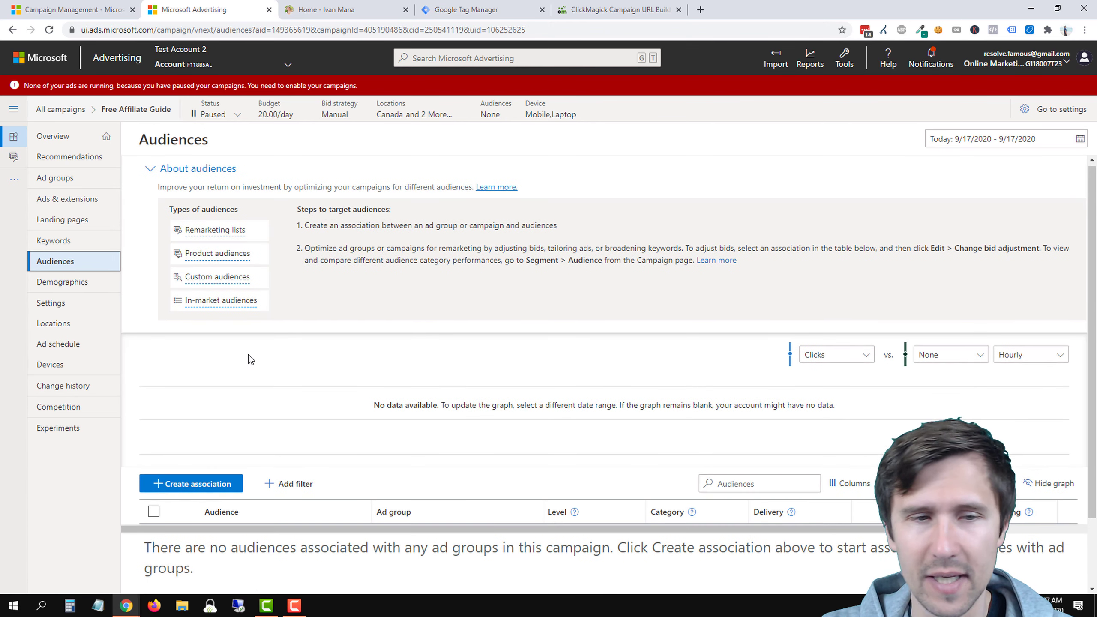
pyautogui.scroll(-2, 249, 355)
# Start a campaign-level audience association and add the remarketing list "Visitors who didn't sign up" to the campaign targeting.
pyautogui.click(180, 404)
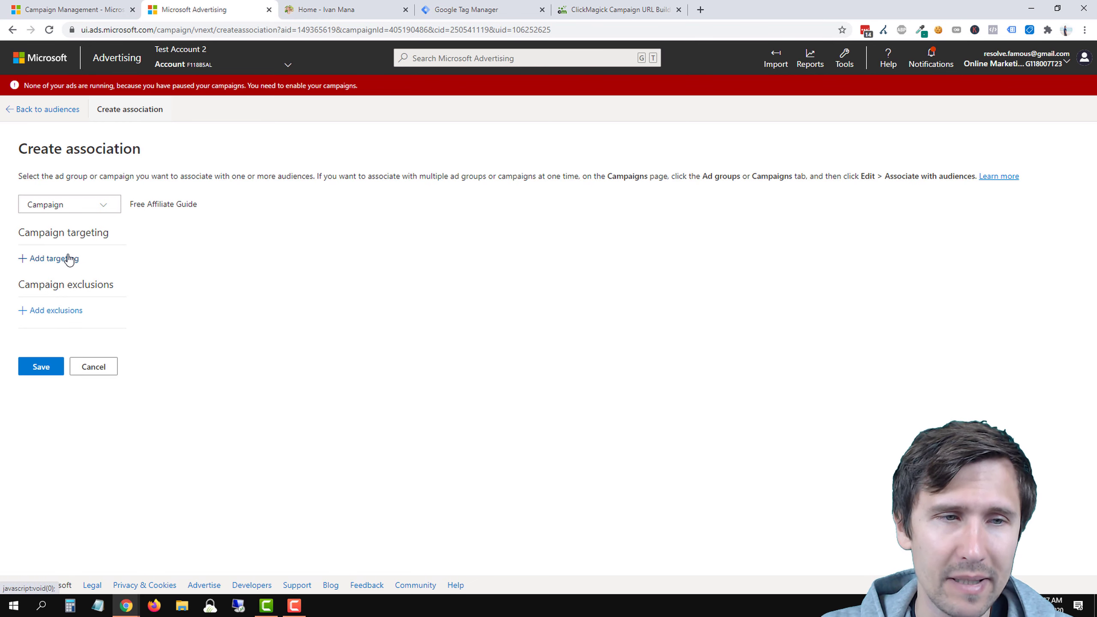
pyautogui.click(56, 261)
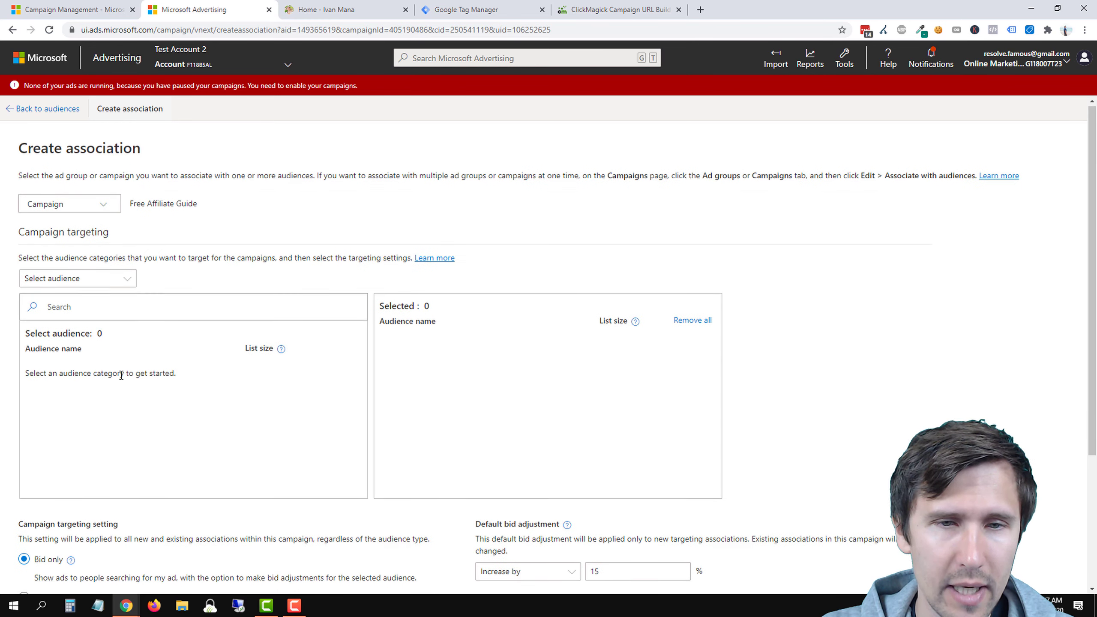
pyautogui.scroll(-1, 60, 242)
pyautogui.click(65, 220)
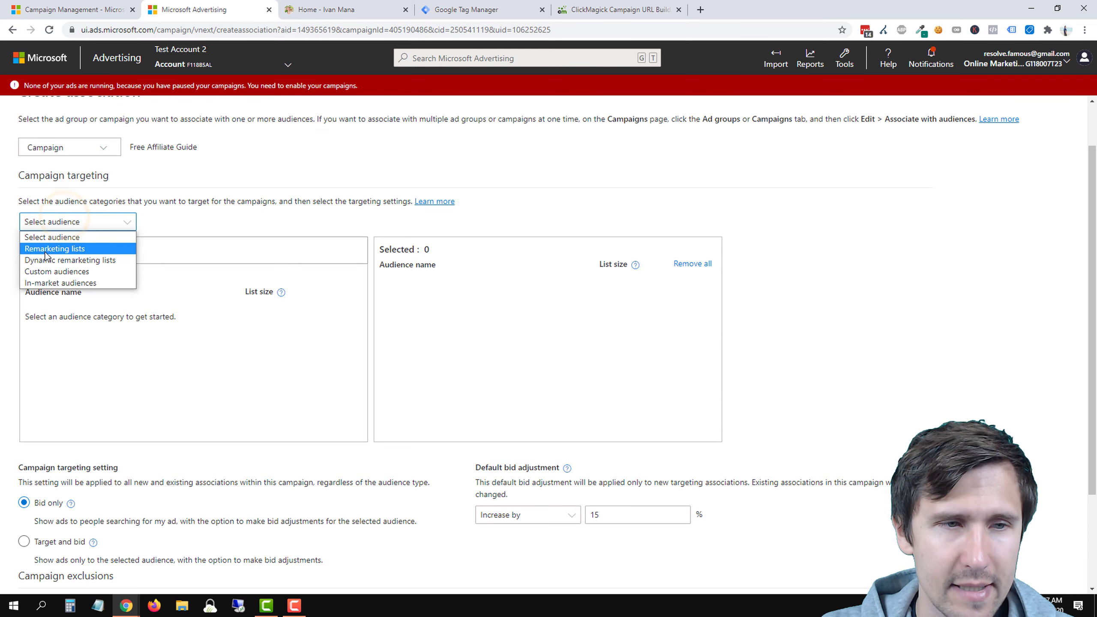
pyautogui.click(56, 250)
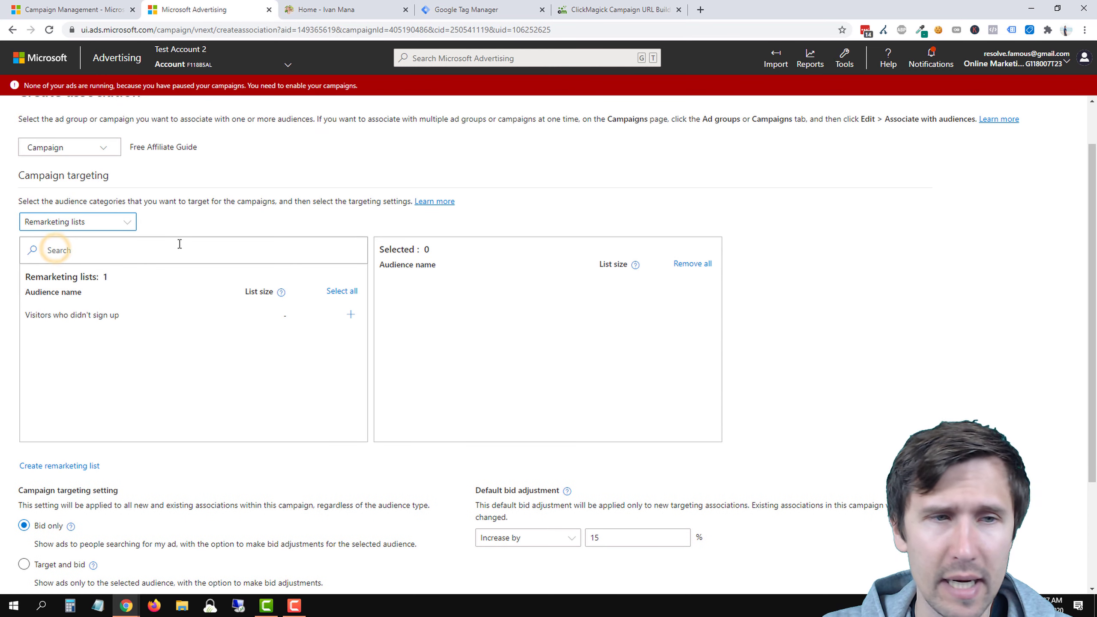
pyautogui.click(350, 315)
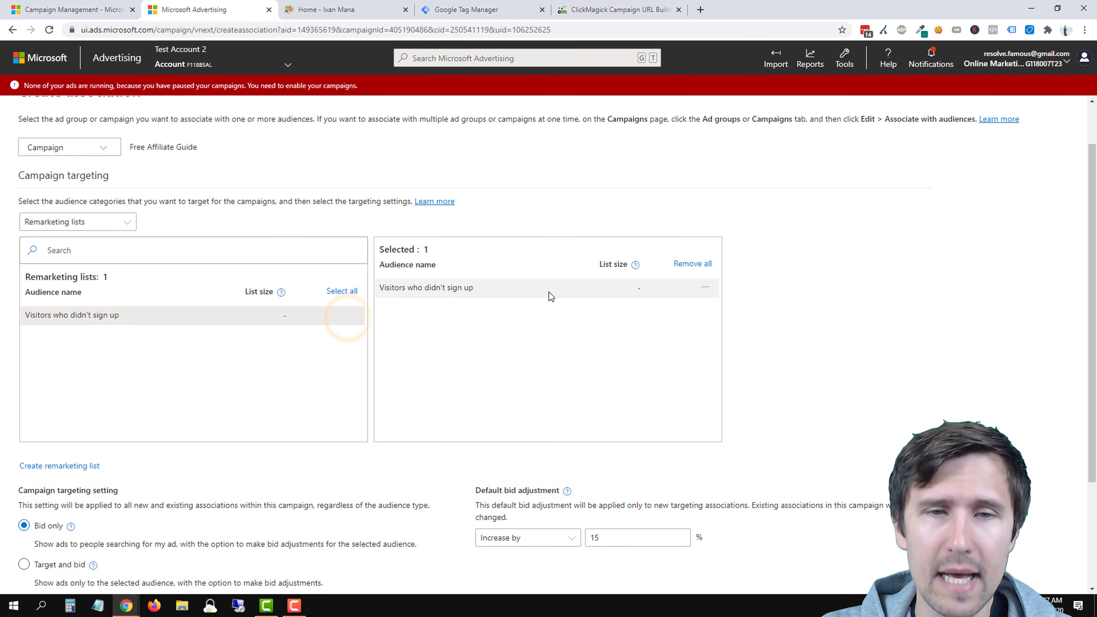
# Compare the targeting settings, choose "Bid only" with the default bid adjustment kept at a 15% increase, and save the association.
pyautogui.scroll(-3, 382, 389)
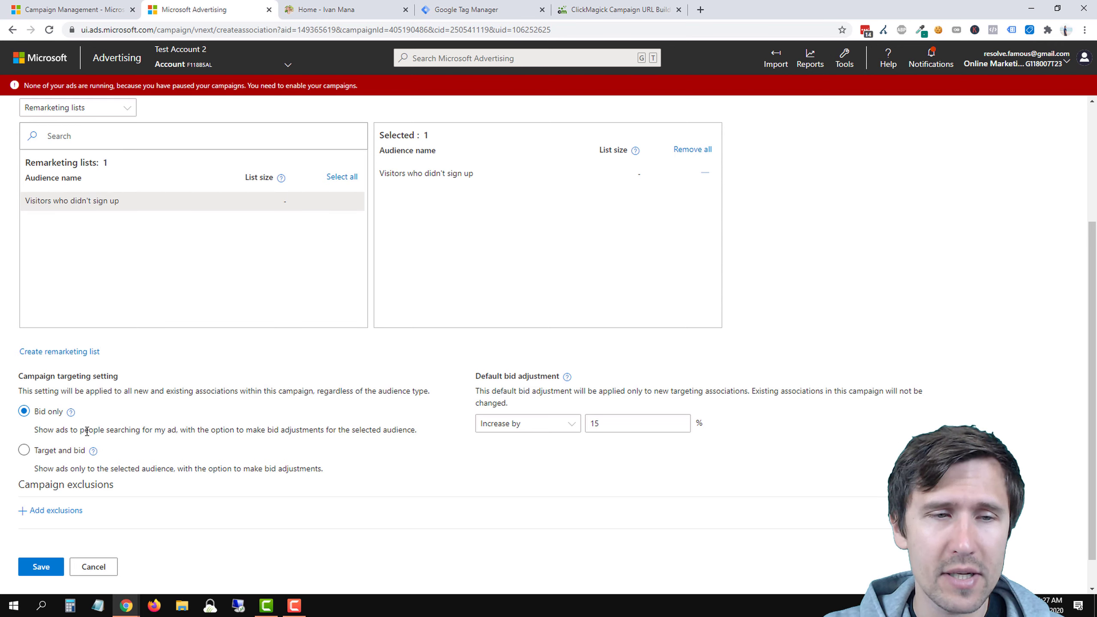
pyautogui.moveTo(60, 429); pyautogui.dragTo(315, 431)
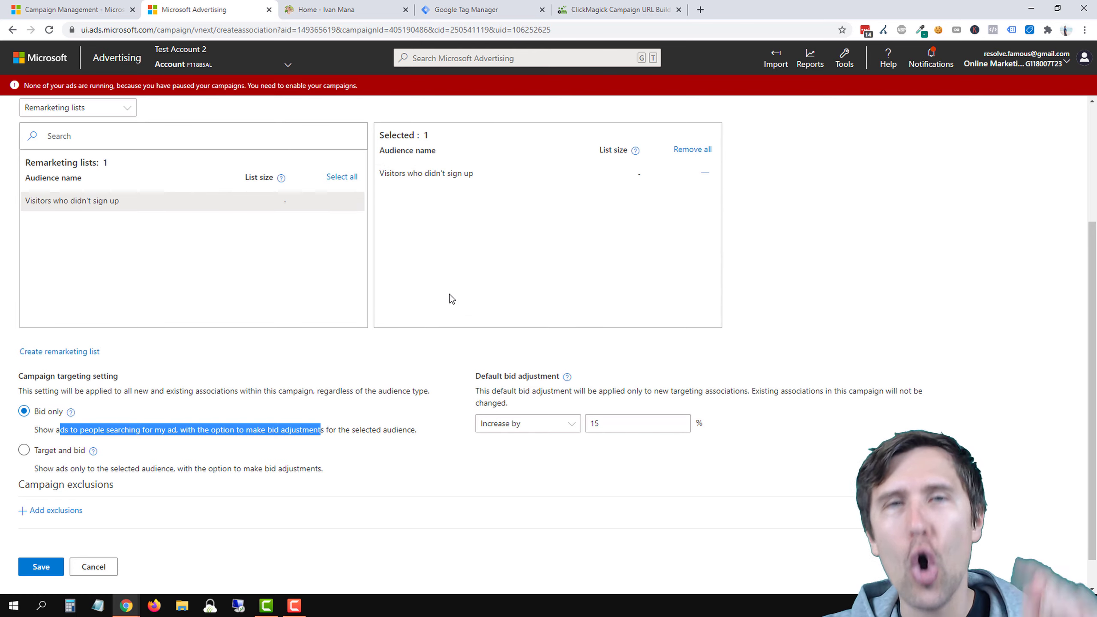
pyautogui.click(23, 454)
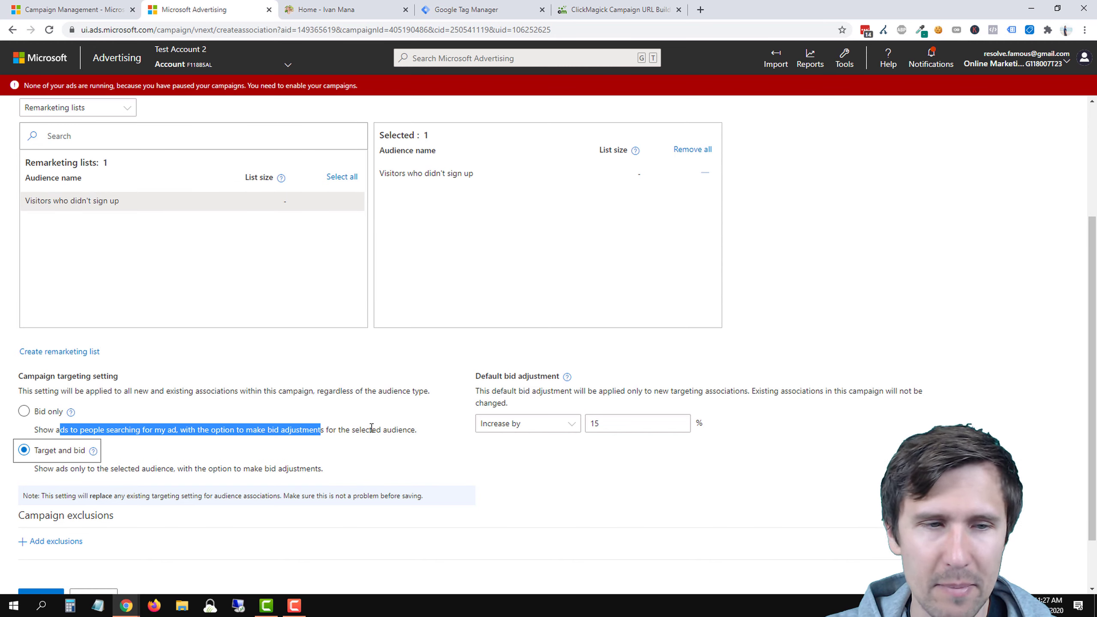
pyautogui.scroll(-2, 372, 431)
pyautogui.click(24, 345)
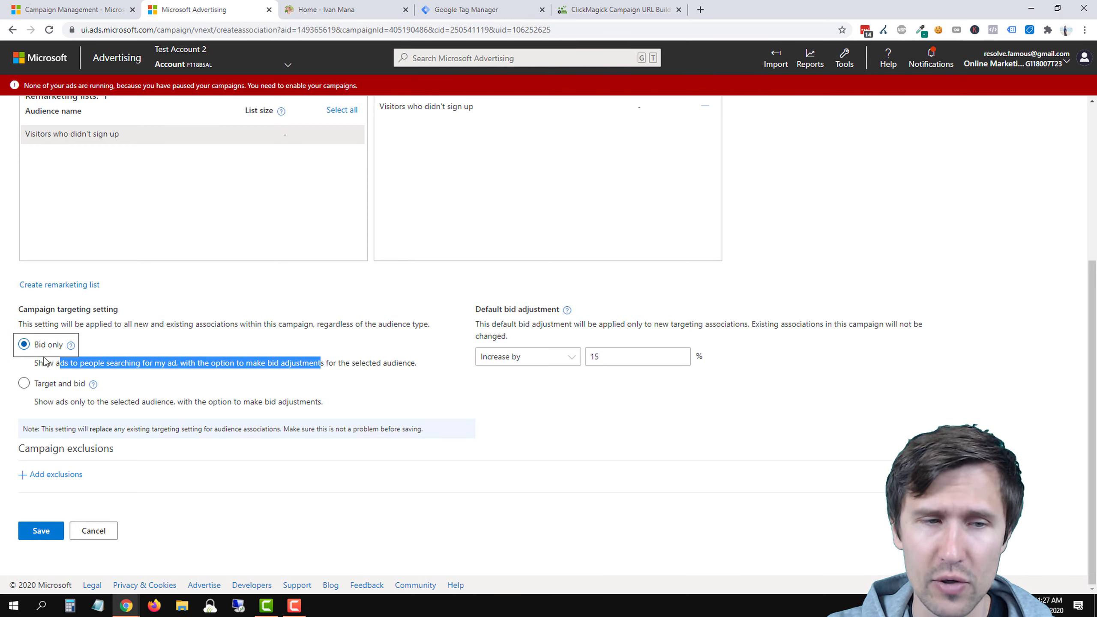
pyautogui.click(31, 535)
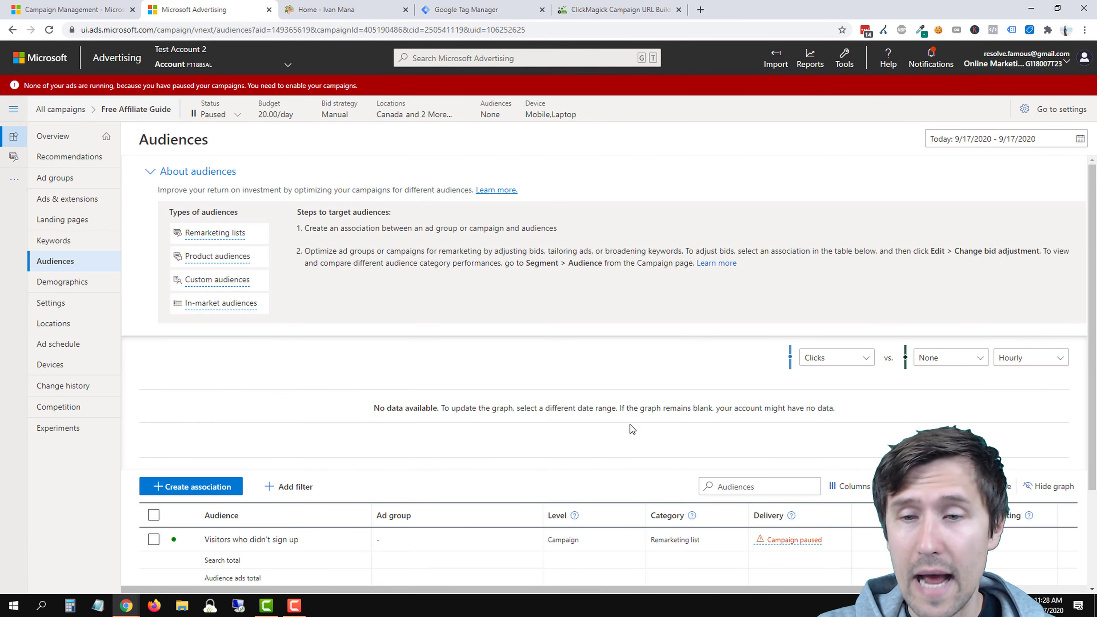
# Check the manual bid adjustment options for the "Visitors who didn't sign up" association and close them without changes.
pyautogui.scroll(-3, 630, 424)
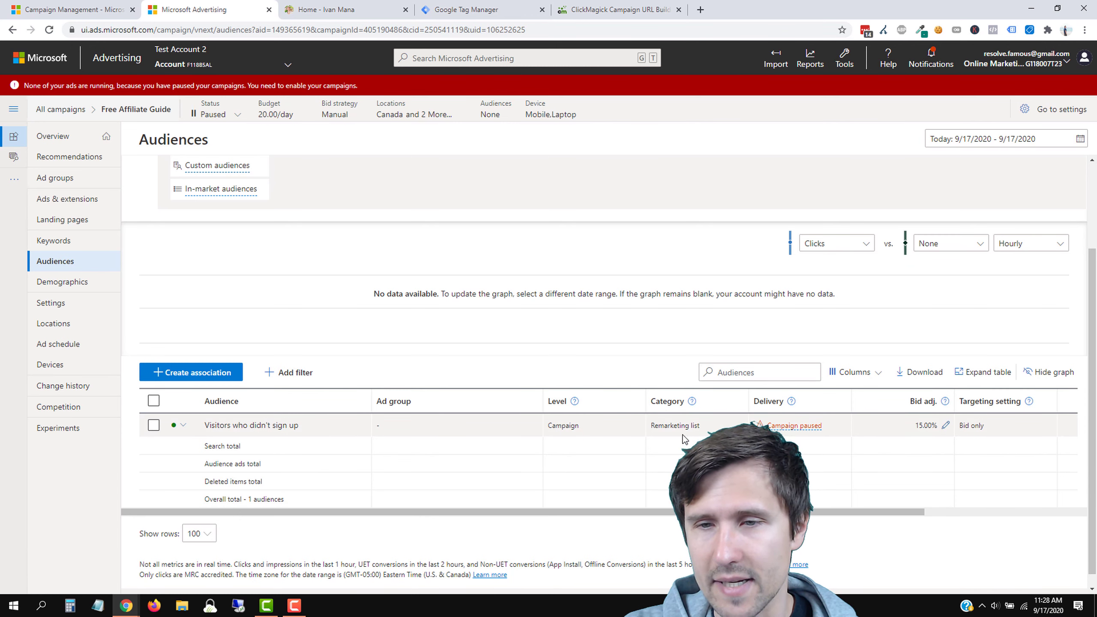
pyautogui.click(946, 425)
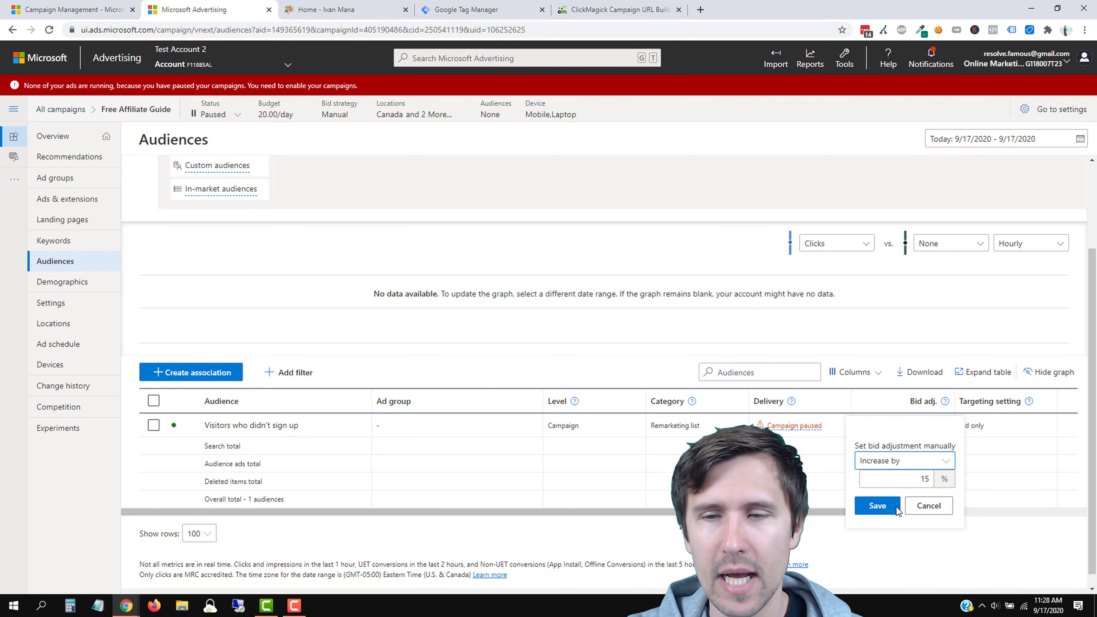
pyautogui.click(928, 504)
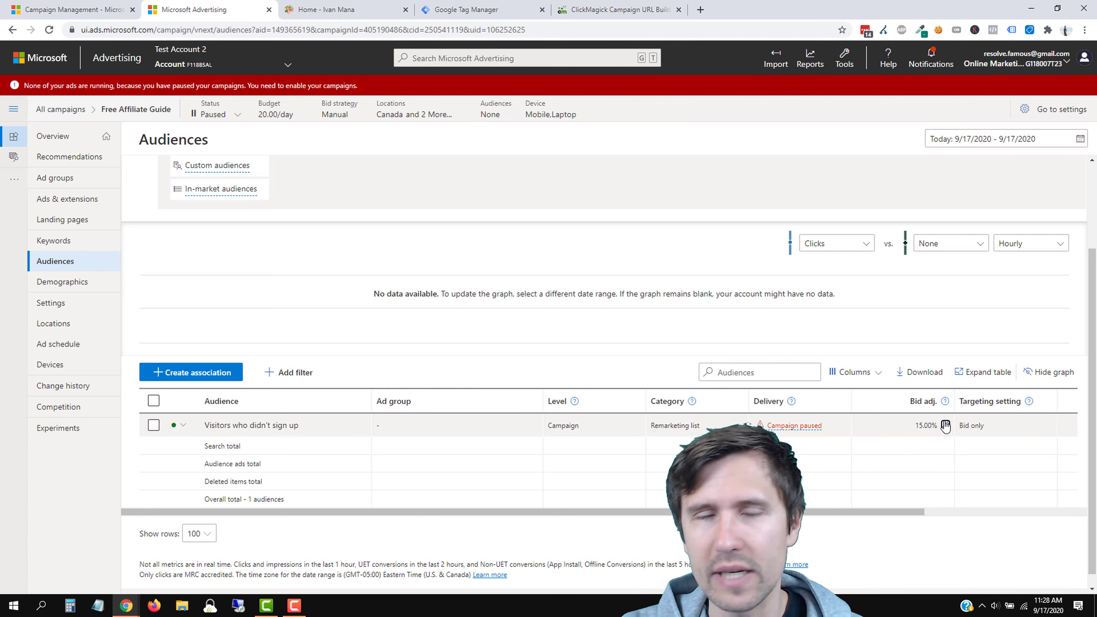
# Review the Performance and Conversions columns available for the audiences table and leave the column selection unchanged.
pyautogui.click(853, 380)
pyautogui.click(855, 395)
pyautogui.click(206, 228)
pyautogui.click(215, 251)
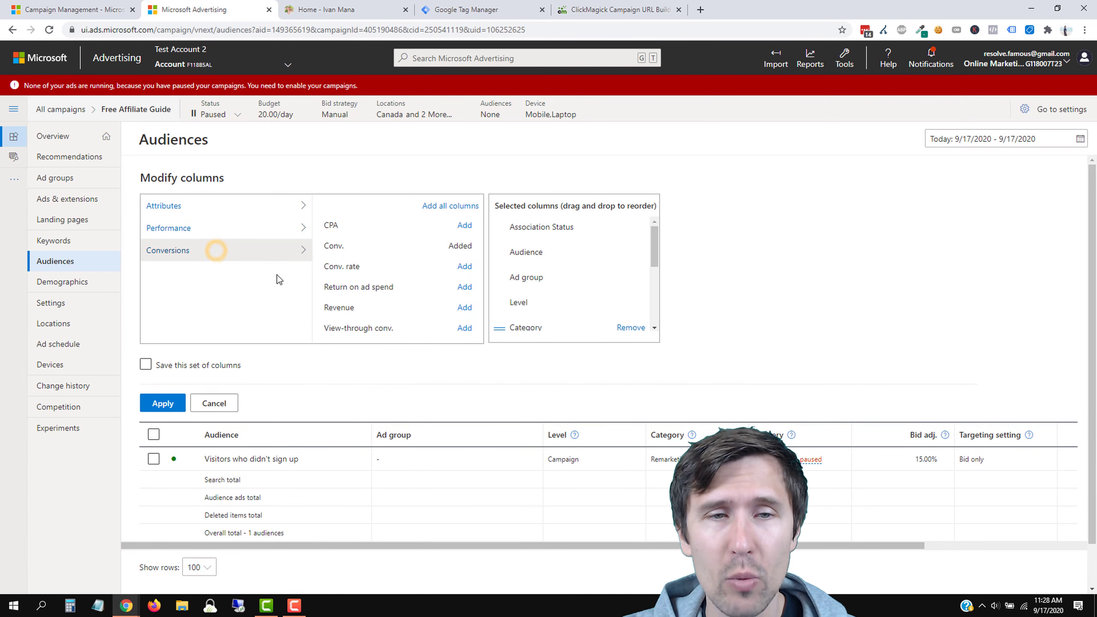
pyautogui.click(215, 404)
# Examine the clicks, impressions and conversions columns for the associated audience.
pyautogui.scroll(-4, 627, 520)
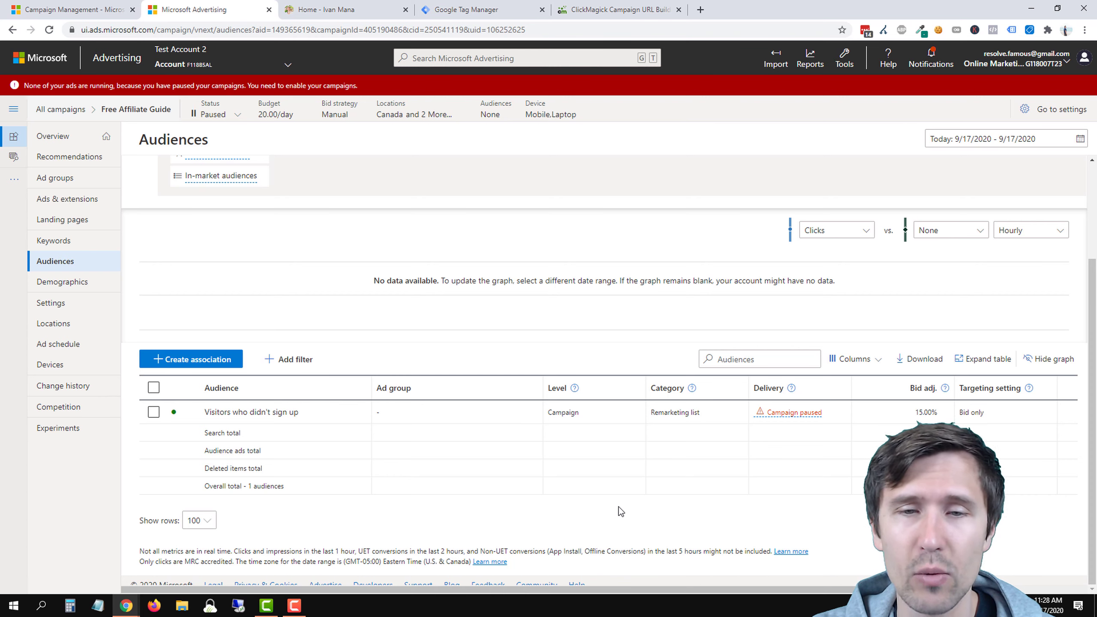
pyautogui.moveTo(604, 590); pyautogui.dragTo(831, 593)
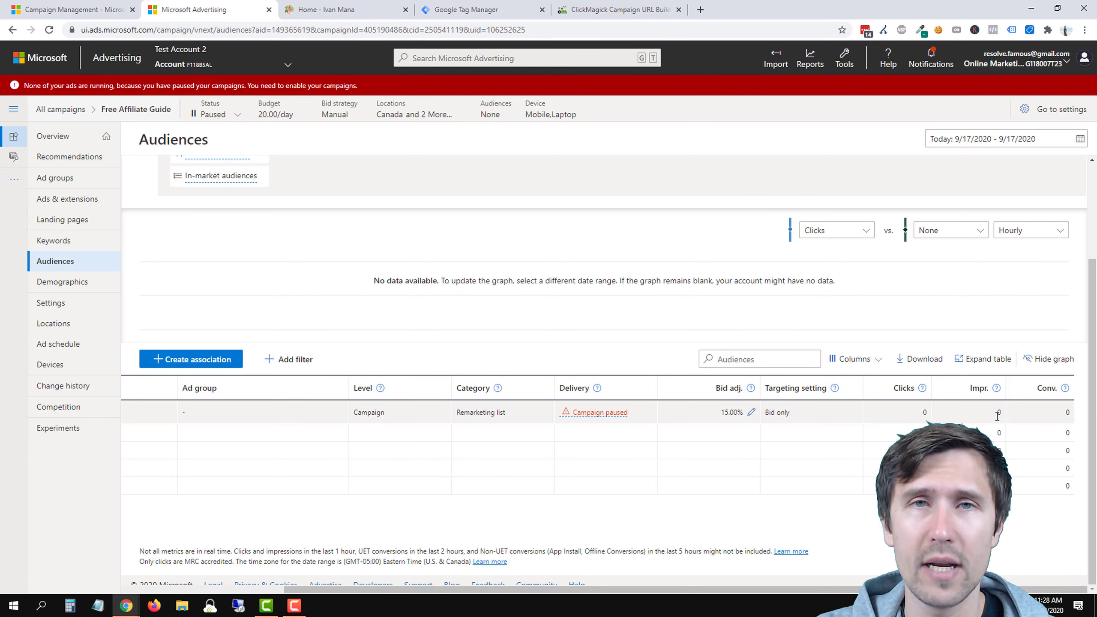
pyautogui.moveTo(818, 593); pyautogui.dragTo(573, 575)
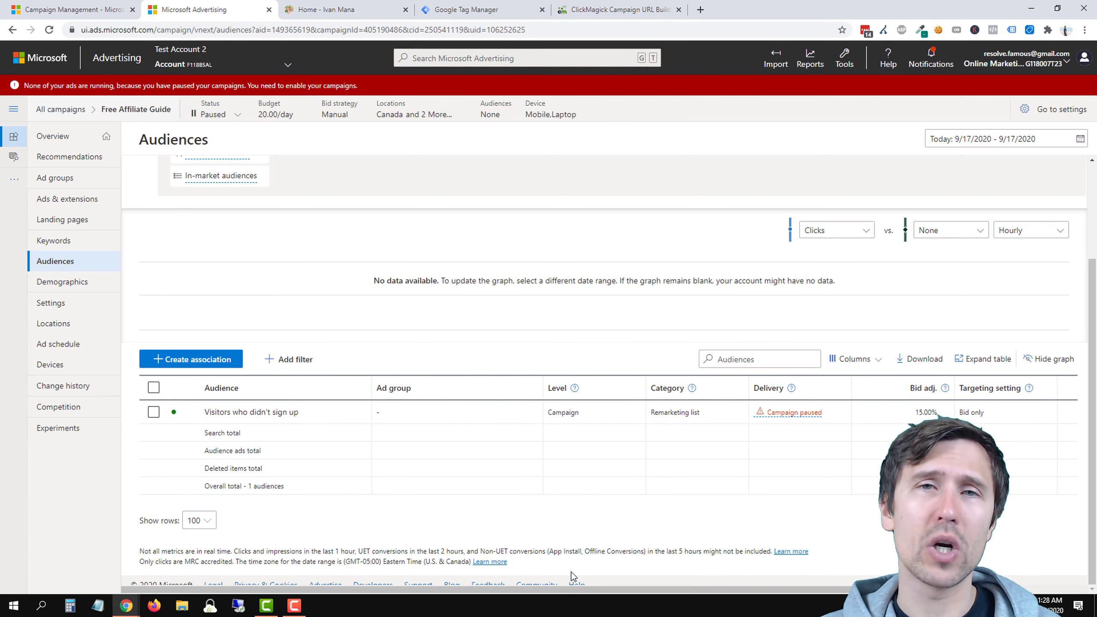